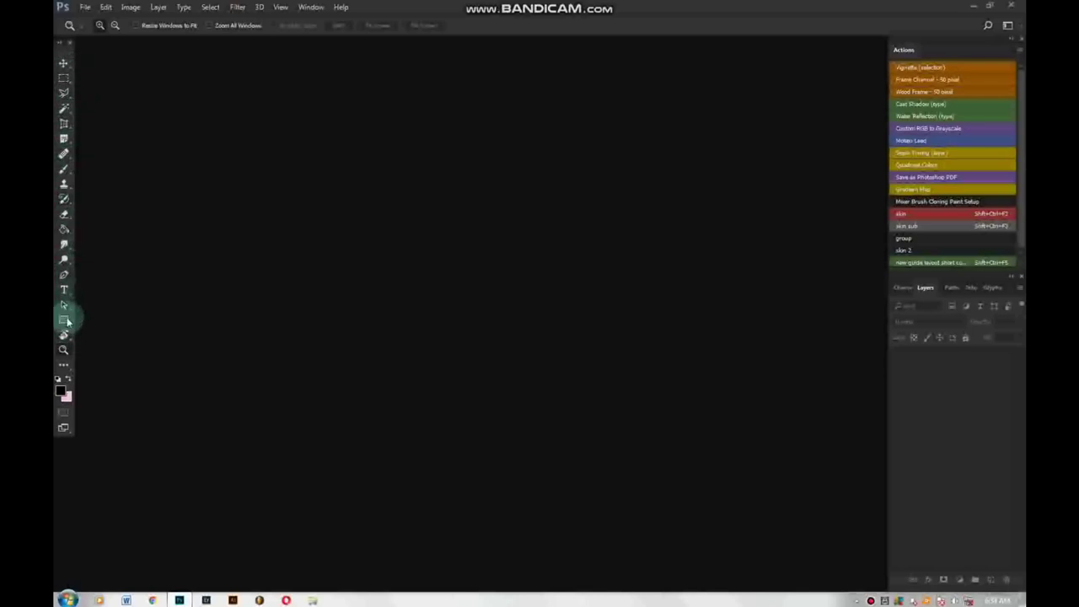
Select the Move Tool in the toolbar and close its alternative-tools flyout
{"action": "left_click", "coordinate": [71, 369]}
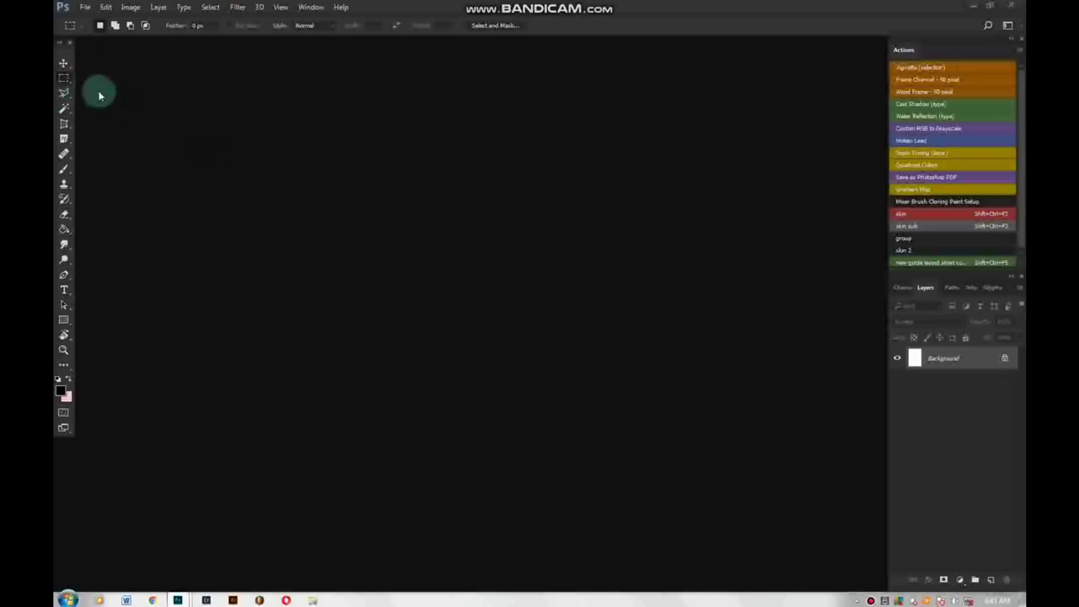
{"action": "left_click", "coordinate": [64, 64]}
{"action": "left_click", "coordinate": [188, 74]}
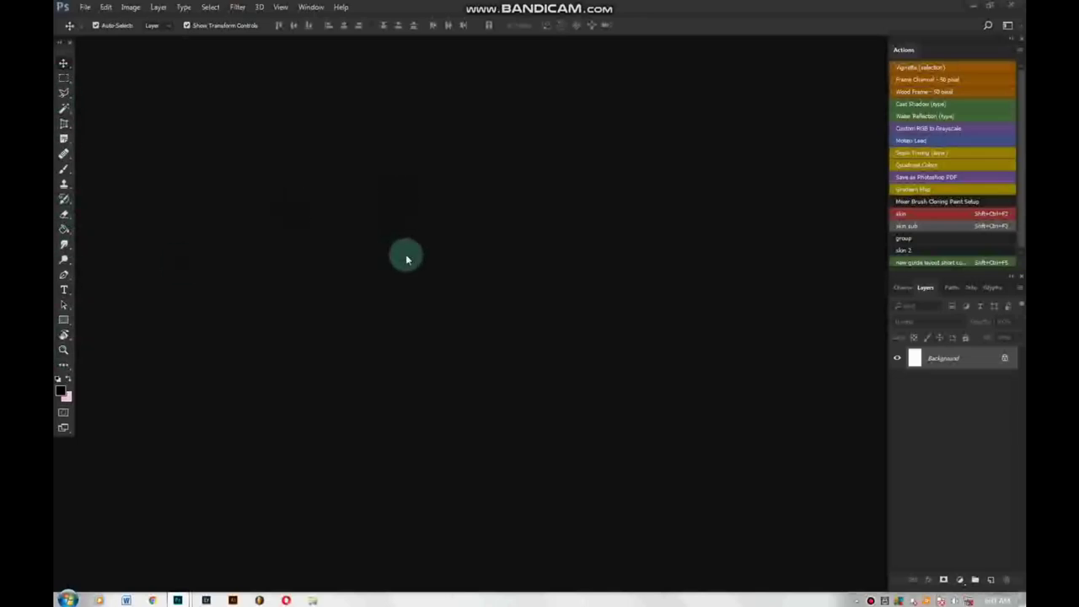
Create a new white 8.3 × 11.7 inch document at 300 ppi from File > New
{"action": "left_click", "coordinate": [85, 7]}
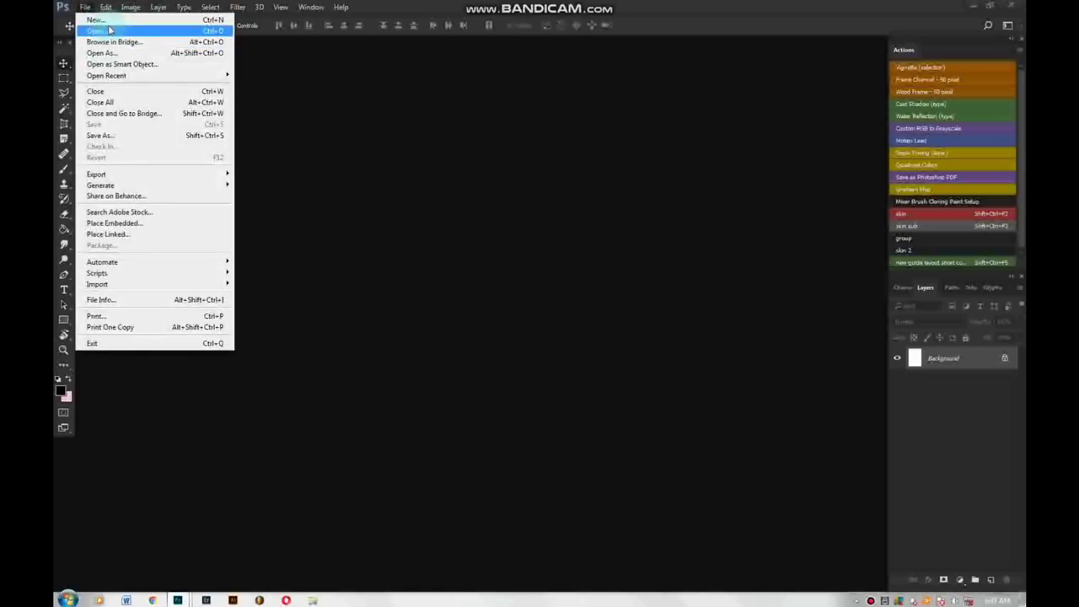
{"action": "left_click", "coordinate": [116, 24]}
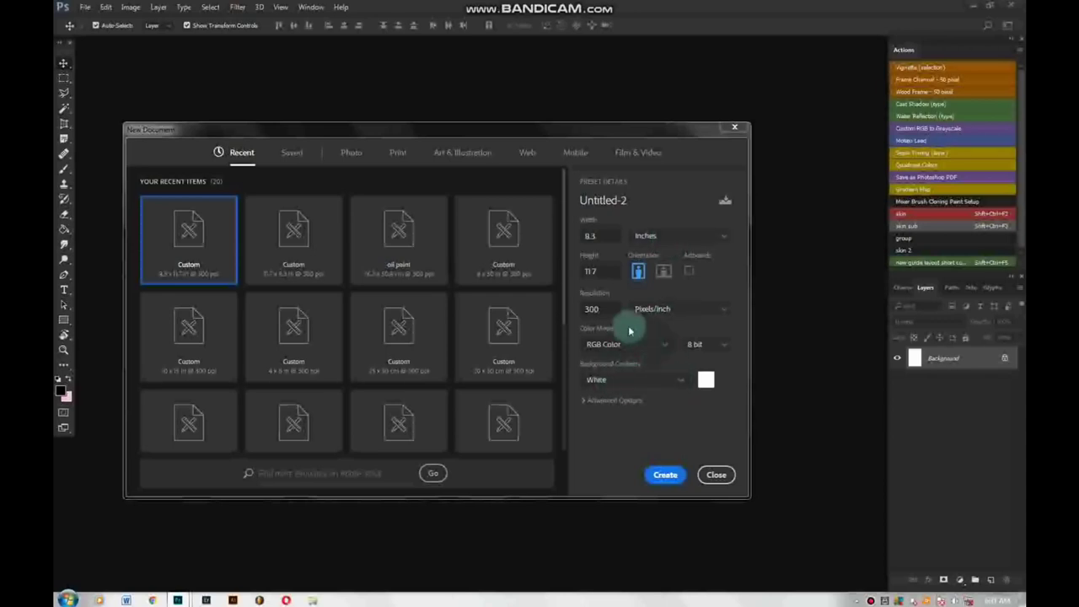
{"action": "left_click", "coordinate": [668, 476]}
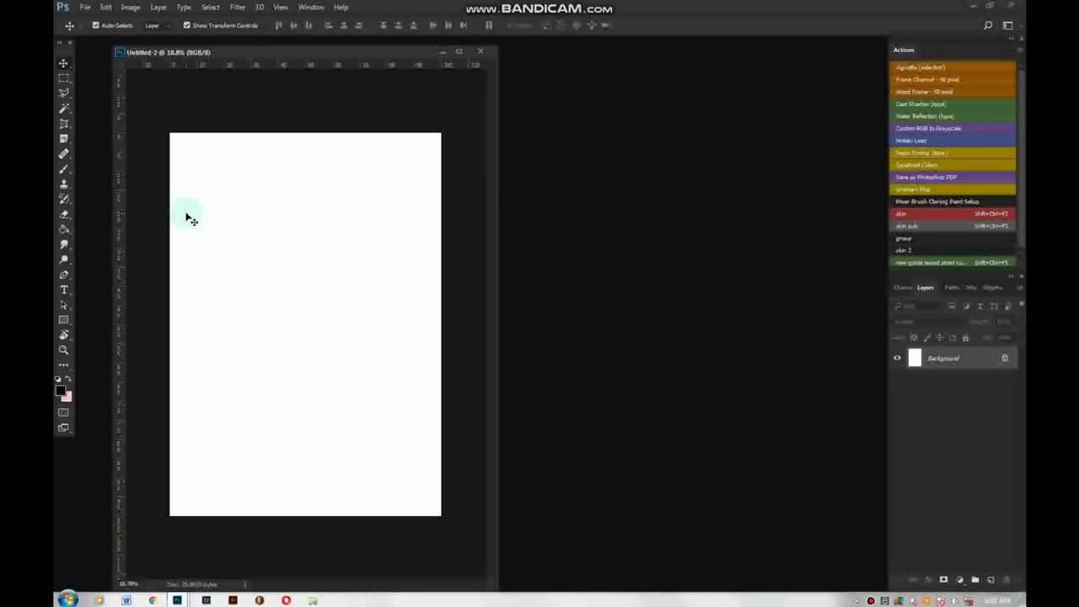
Bring up the Open dialog on the My Creat cover folder by double-clicking the empty workspace
{"action": "right_click", "coordinate": [64, 63]}
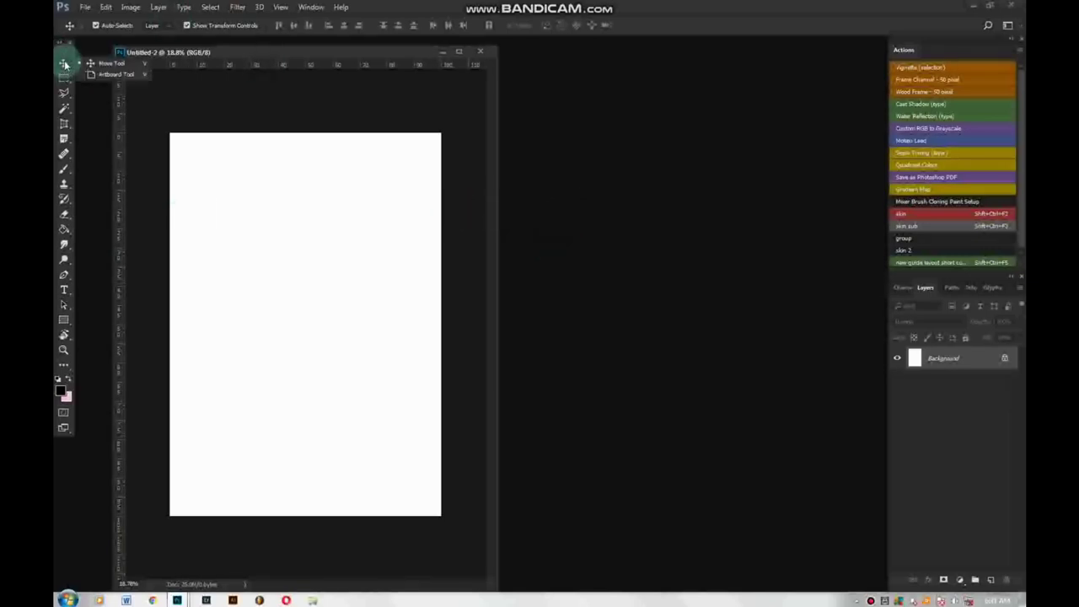
{"action": "left_click", "coordinate": [700, 251]}
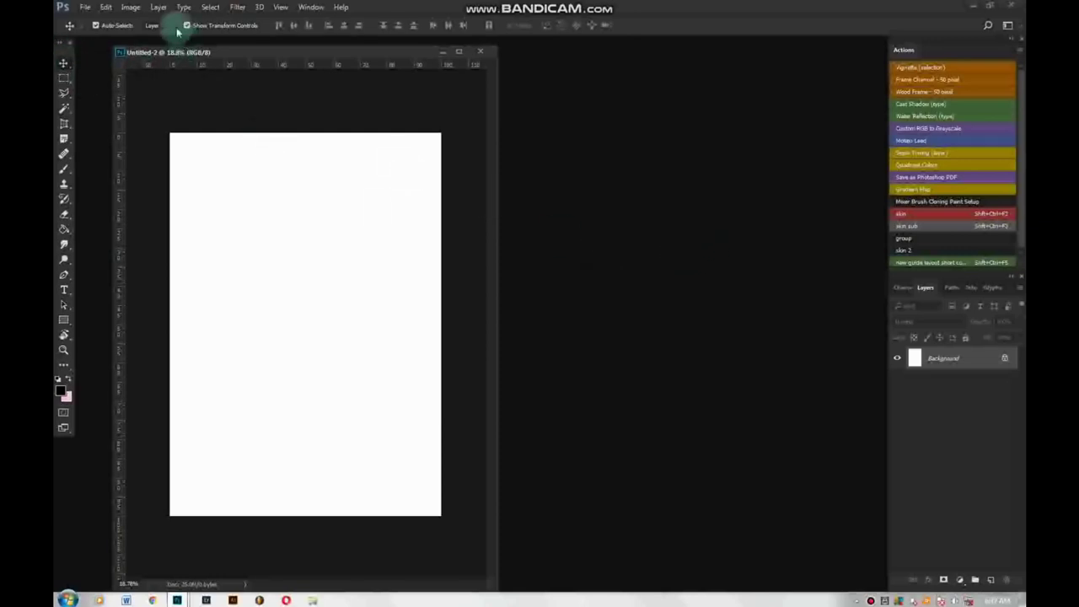
{"action": "left_click", "coordinate": [84, 7]}
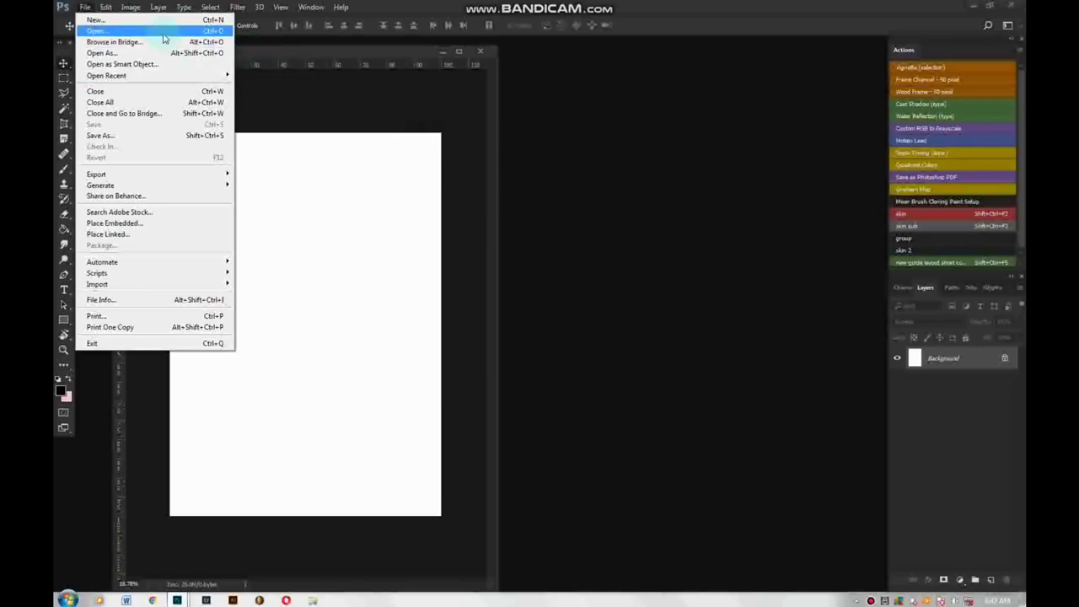
{"action": "left_click", "coordinate": [674, 212]}
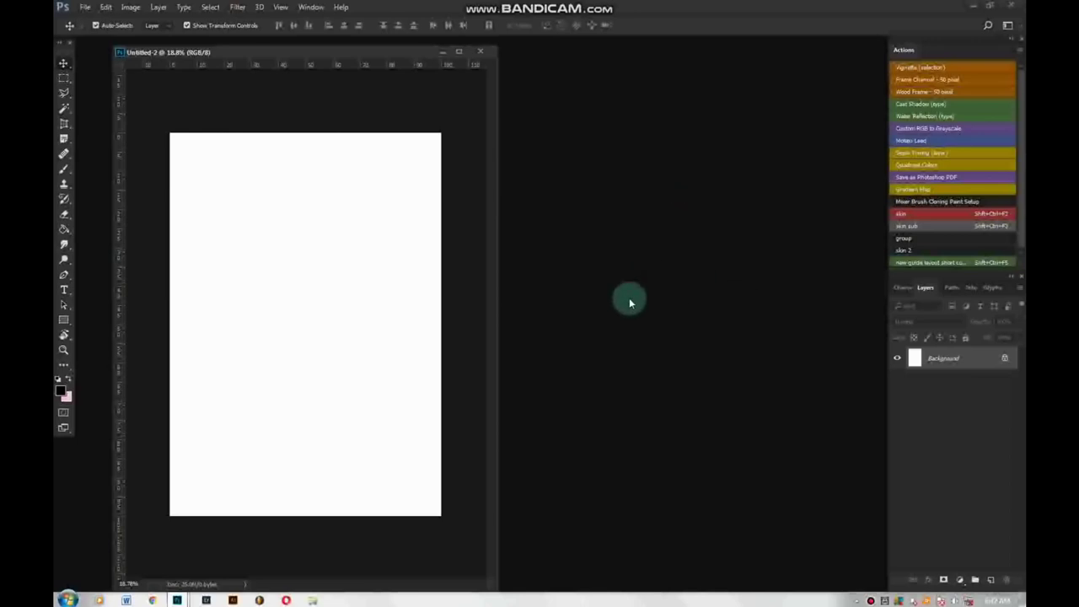
{"action": "double_click", "coordinate": [658, 296]}
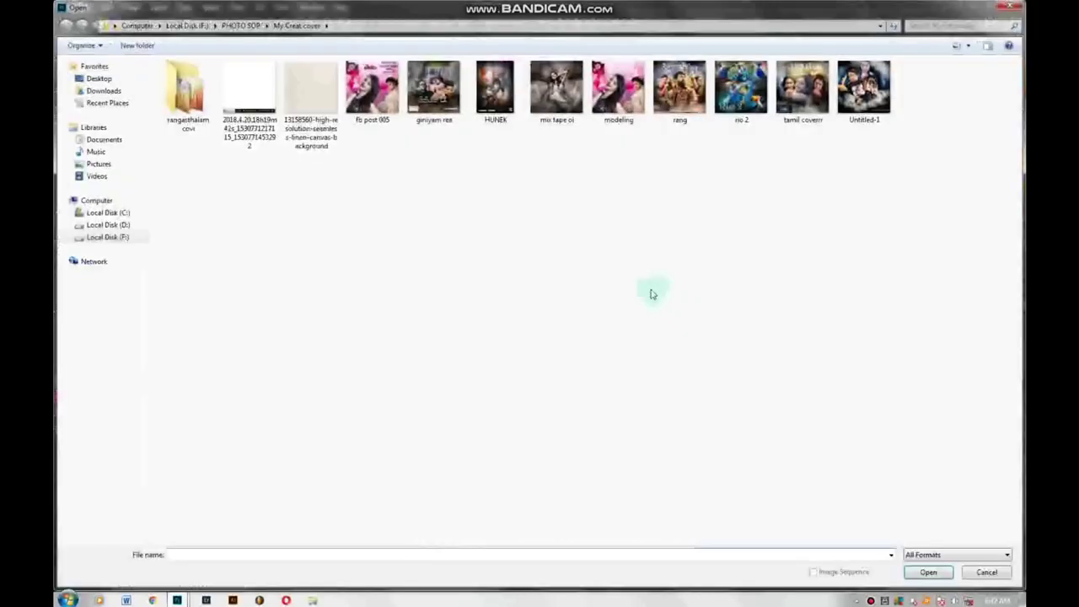
Open modeling.jpg, drag a copy onto Untitled-2 as Layer 1, and maximize the photo window
{"action": "double_click", "coordinate": [614, 100]}
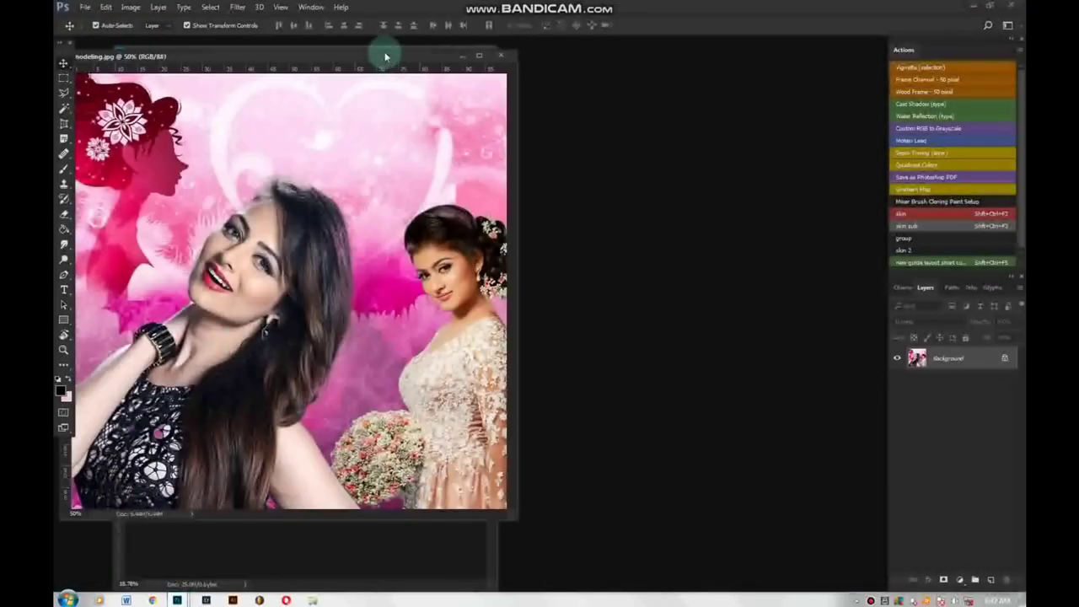
{"action": "left_click_drag", "start_coordinate": [385, 57], "coordinate": [753, 108]}
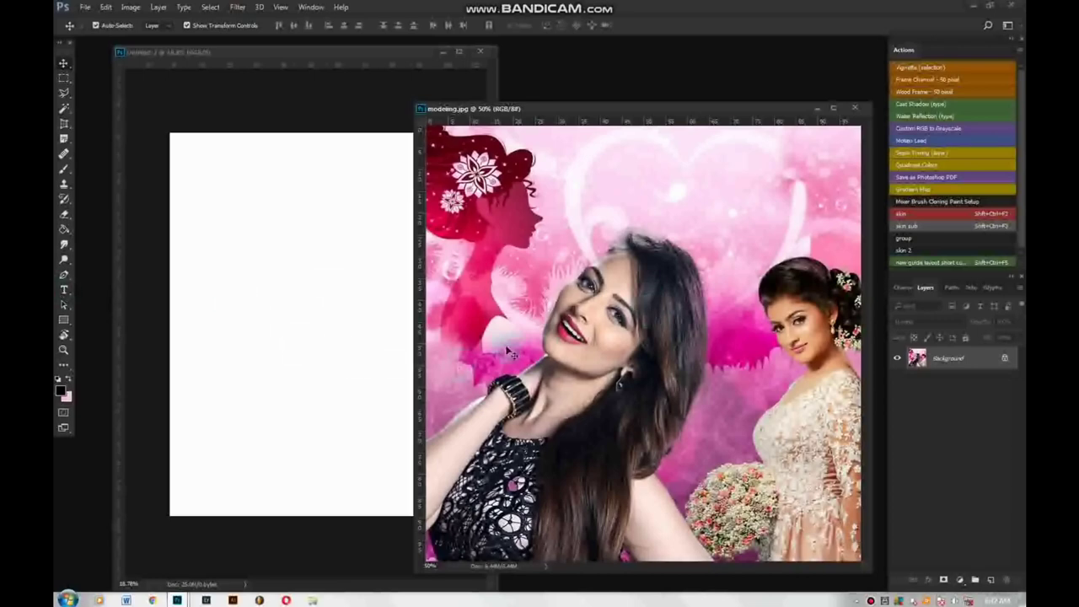
{"action": "right_click", "coordinate": [68, 70]}
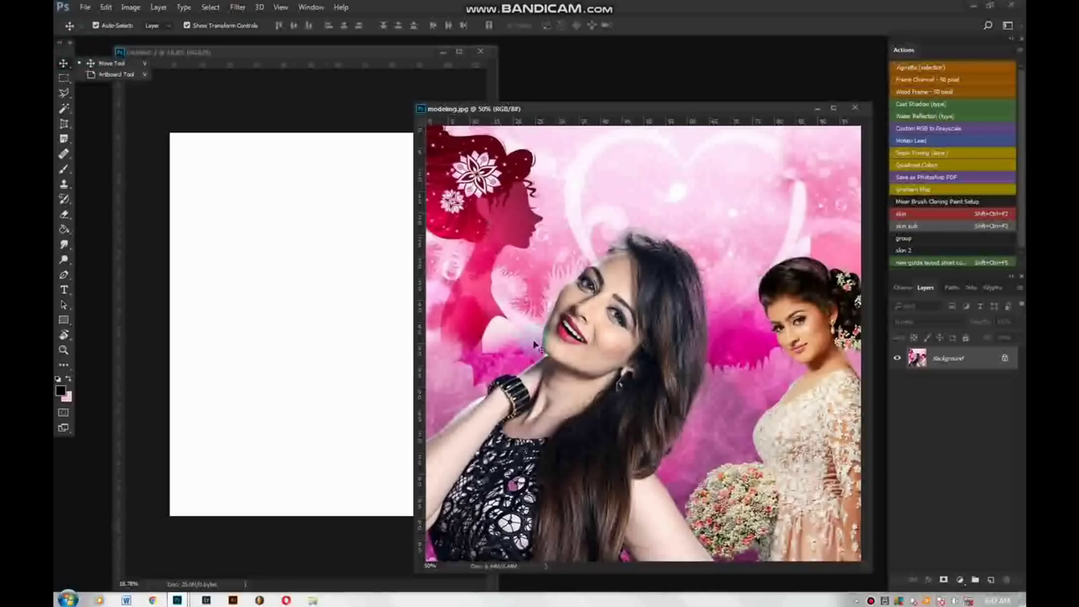
{"action": "left_click", "coordinate": [534, 344]}
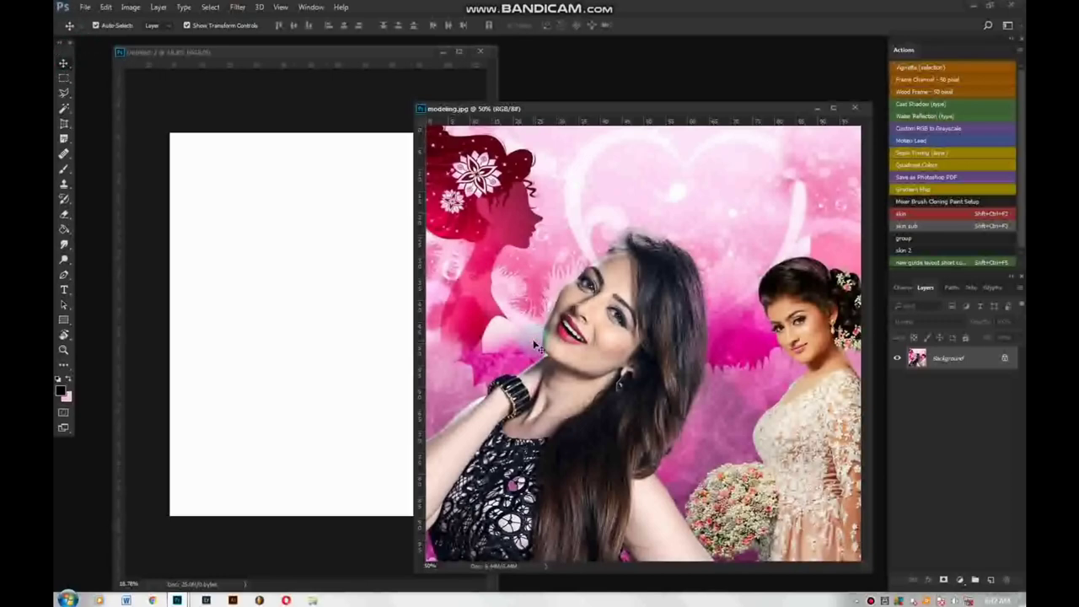
{"action": "left_click_drag", "start_coordinate": [533, 344], "coordinate": [358, 340]}
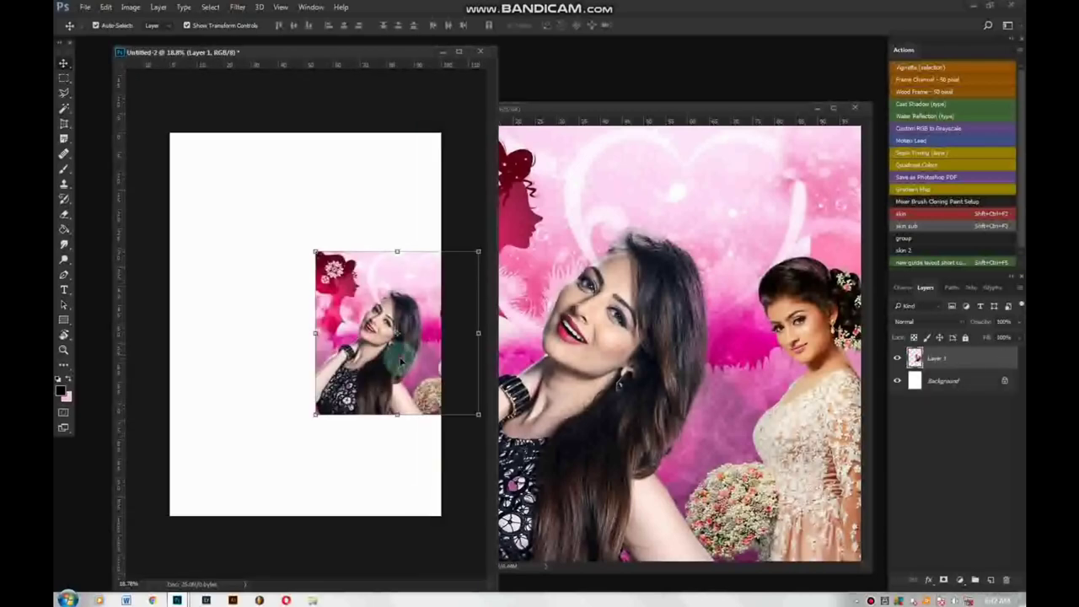
{"action": "mouse_move", "coordinate": [358, 340]}
{"action": "left_mouse_down"}
{"action": "mouse_move", "coordinate": [357, 359]}
{"action": "mouse_move", "coordinate": [314, 361]}
{"action": "left_mouse_up"}
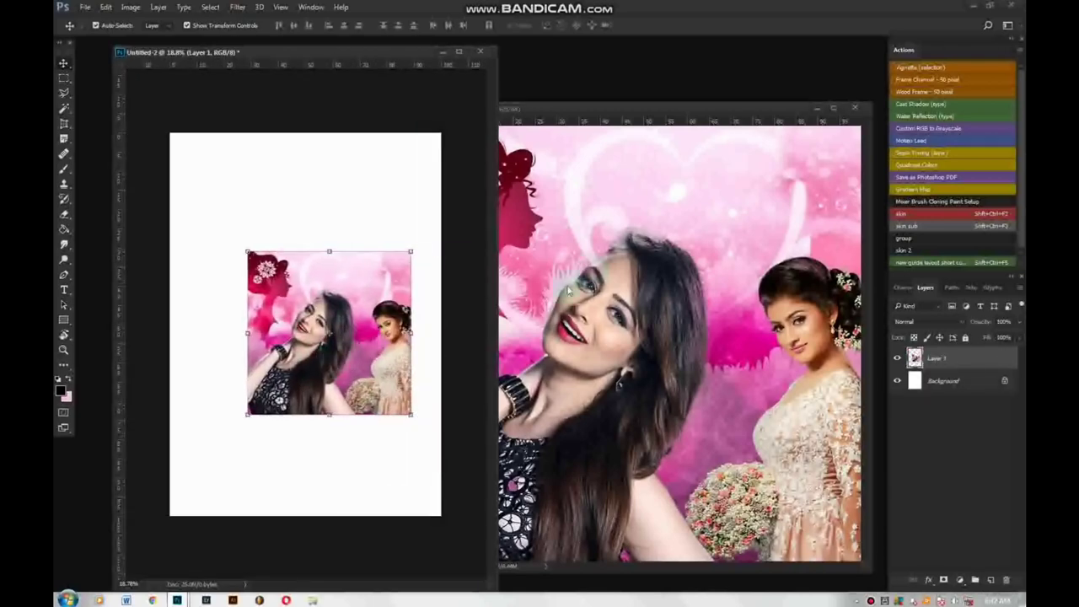
{"action": "left_click", "coordinate": [834, 108]}
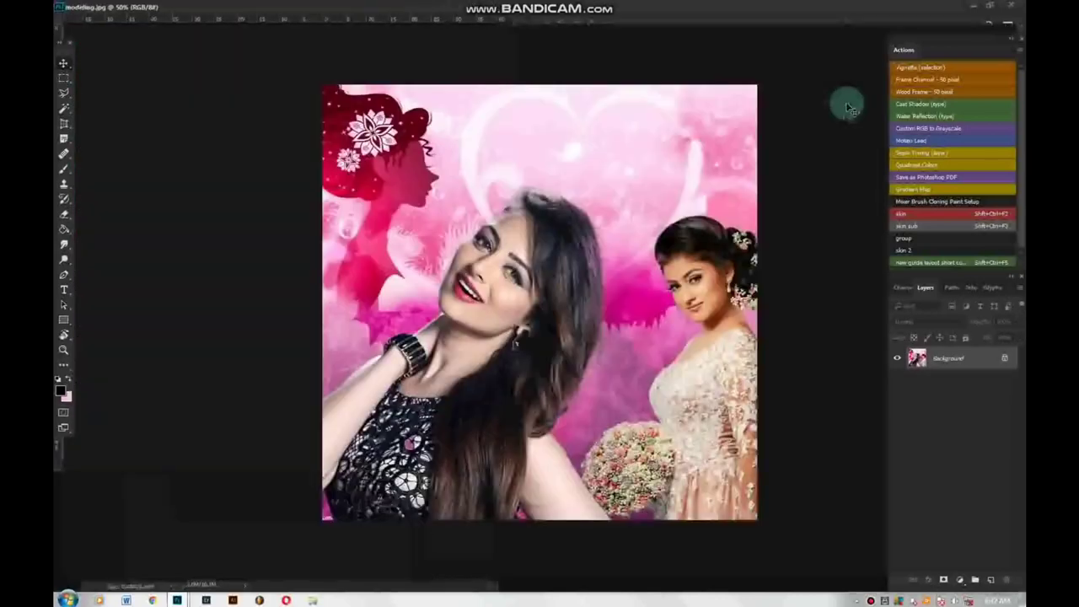
Minimize modeling.jpg and dock Untitled-2 as a tab in the workspace
{"action": "left_click", "coordinate": [984, 10]}
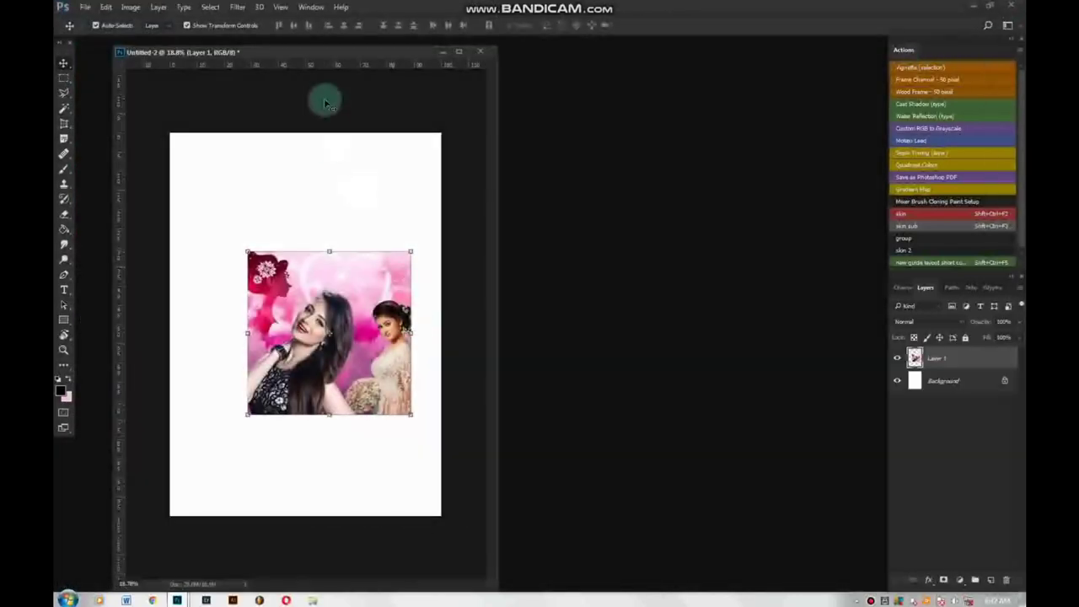
{"action": "left_click_drag", "start_coordinate": [401, 60], "coordinate": [414, 40]}
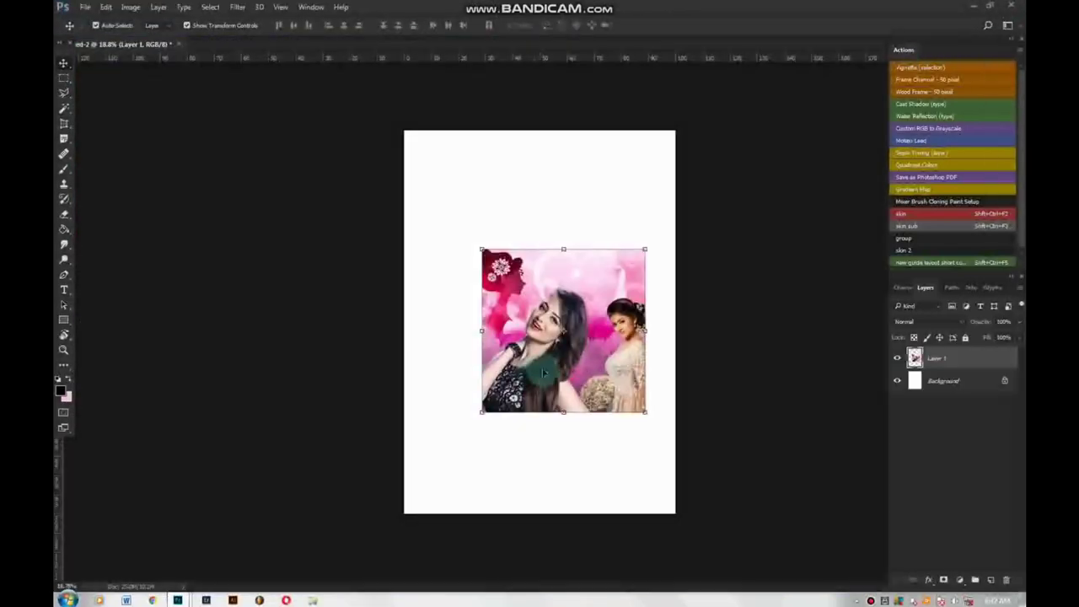
{"action": "scroll", "coordinate": [570, 364], "scroll_direction": "up", "scroll_amount": 3}
{"action": "scroll", "coordinate": [569, 363], "scroll_direction": "down", "scroll_amount": 2}
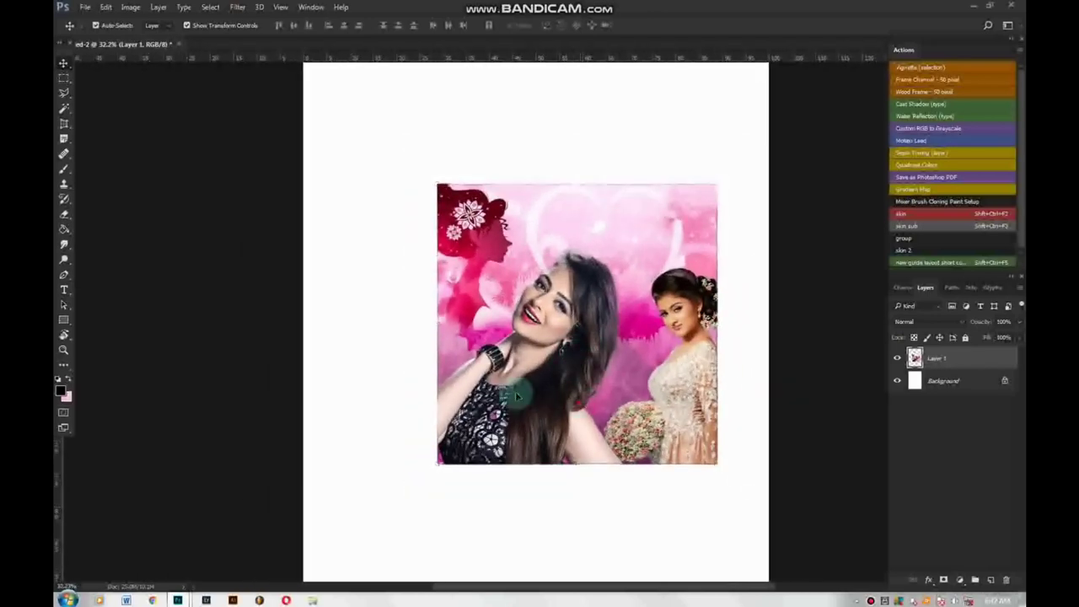
Drag Layer 1's photo to the page centre, fitting the page on screen with Ctrl+0
{"action": "mouse_move", "coordinate": [579, 371]}
{"action": "left_mouse_down"}
{"action": "mouse_move", "coordinate": [604, 360]}
{"action": "mouse_move", "coordinate": [510, 410]}
{"action": "mouse_move", "coordinate": [518, 344]}
{"action": "mouse_move", "coordinate": [595, 361]}
{"action": "mouse_move", "coordinate": [494, 386]}
{"action": "mouse_move", "coordinate": [498, 377]}
{"action": "left_mouse_up"}
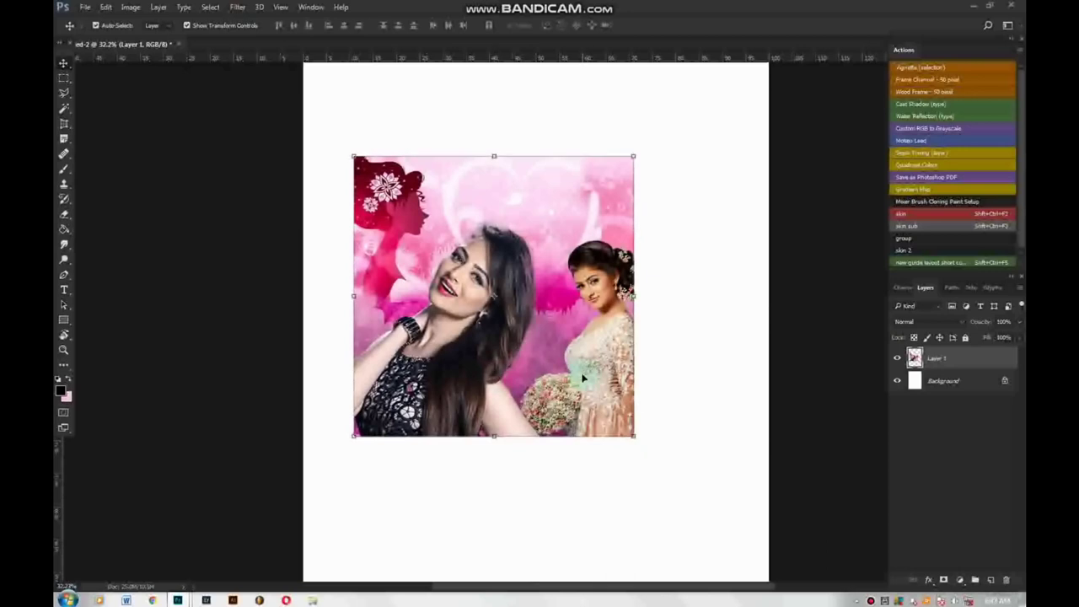
{"action": "mouse_move", "coordinate": [587, 372]}
{"action": "left_mouse_down"}
{"action": "mouse_move", "coordinate": [700, 375]}
{"action": "mouse_move", "coordinate": [588, 372]}
{"action": "mouse_move", "coordinate": [648, 391]}
{"action": "mouse_move", "coordinate": [523, 393]}
{"action": "mouse_move", "coordinate": [535, 394]}
{"action": "mouse_move", "coordinate": [544, 278]}
{"action": "mouse_move", "coordinate": [540, 392]}
{"action": "mouse_move", "coordinate": [587, 386]}
{"action": "mouse_move", "coordinate": [574, 406]}
{"action": "mouse_move", "coordinate": [575, 255]}
{"action": "mouse_move", "coordinate": [619, 232]}
{"action": "mouse_move", "coordinate": [624, 356]}
{"action": "mouse_move", "coordinate": [567, 247]}
{"action": "left_mouse_up"}
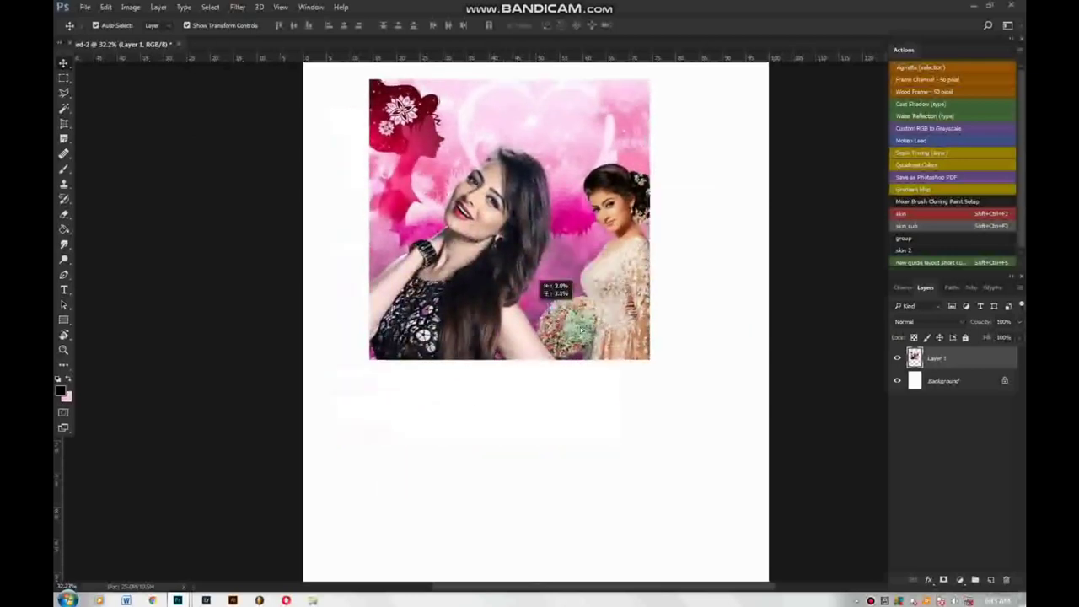
{"action": "left_click_drag", "start_coordinate": [580, 330], "coordinate": [595, 371]}
{"action": "key", "text": "ctrl+0"}
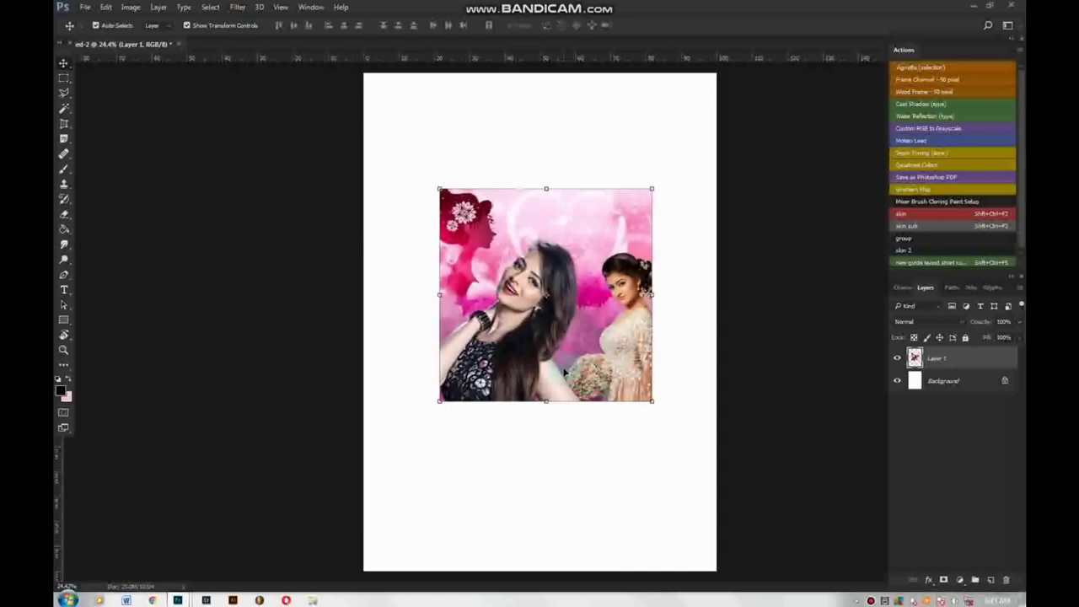
{"action": "mouse_move", "coordinate": [569, 366]}
{"action": "left_mouse_down"}
{"action": "mouse_move", "coordinate": [509, 368]}
{"action": "mouse_move", "coordinate": [615, 371]}
{"action": "mouse_move", "coordinate": [509, 378]}
{"action": "mouse_move", "coordinate": [557, 379]}
{"action": "mouse_move", "coordinate": [574, 451]}
{"action": "mouse_move", "coordinate": [569, 292]}
{"action": "mouse_move", "coordinate": [571, 474]}
{"action": "mouse_move", "coordinate": [580, 374]}
{"action": "mouse_move", "coordinate": [583, 417]}
{"action": "mouse_move", "coordinate": [556, 337]}
{"action": "mouse_move", "coordinate": [556, 385]}
{"action": "mouse_move", "coordinate": [580, 353]}
{"action": "left_mouse_up"}
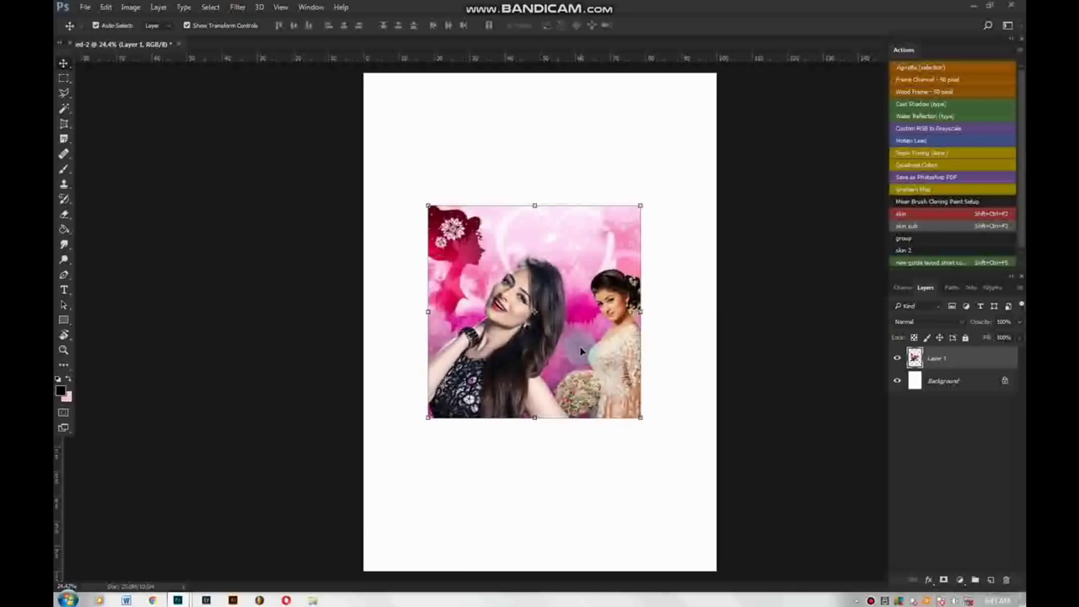
Choose the Rectangular Marquee Tool from the marquee flyout
{"action": "left_click", "coordinate": [518, 332]}
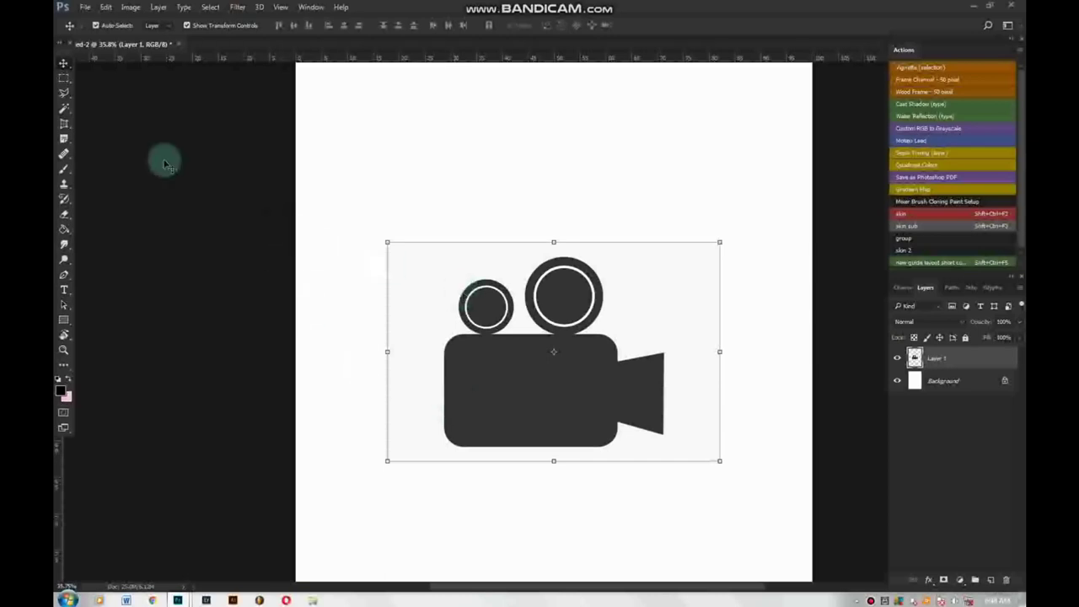
{"action": "left_click", "coordinate": [67, 82]}
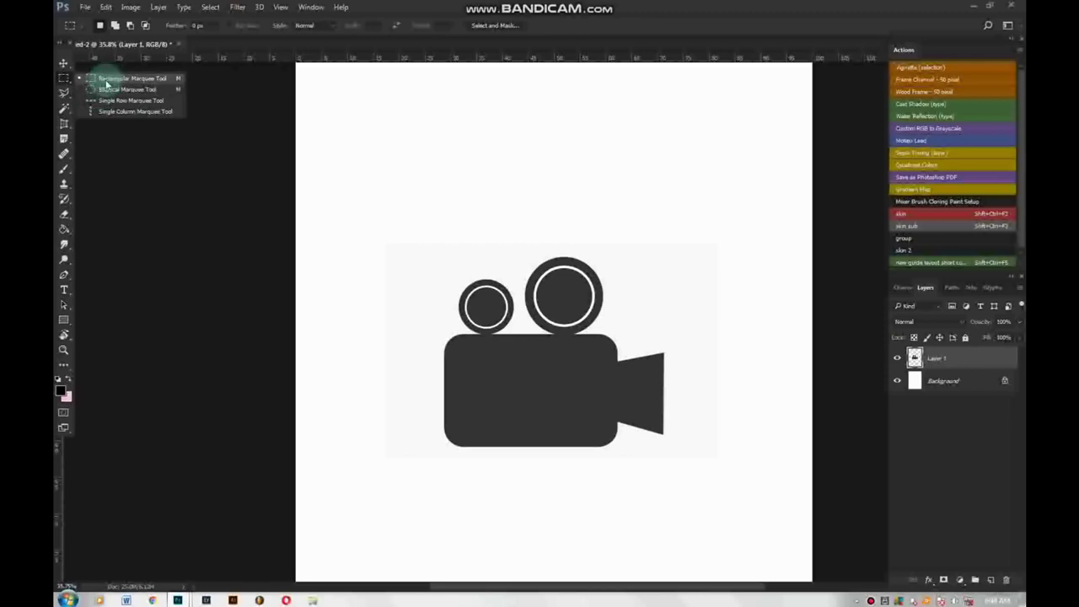
Select a square of the camera body and move it left with the Move Tool
{"action": "left_click", "coordinate": [113, 79]}
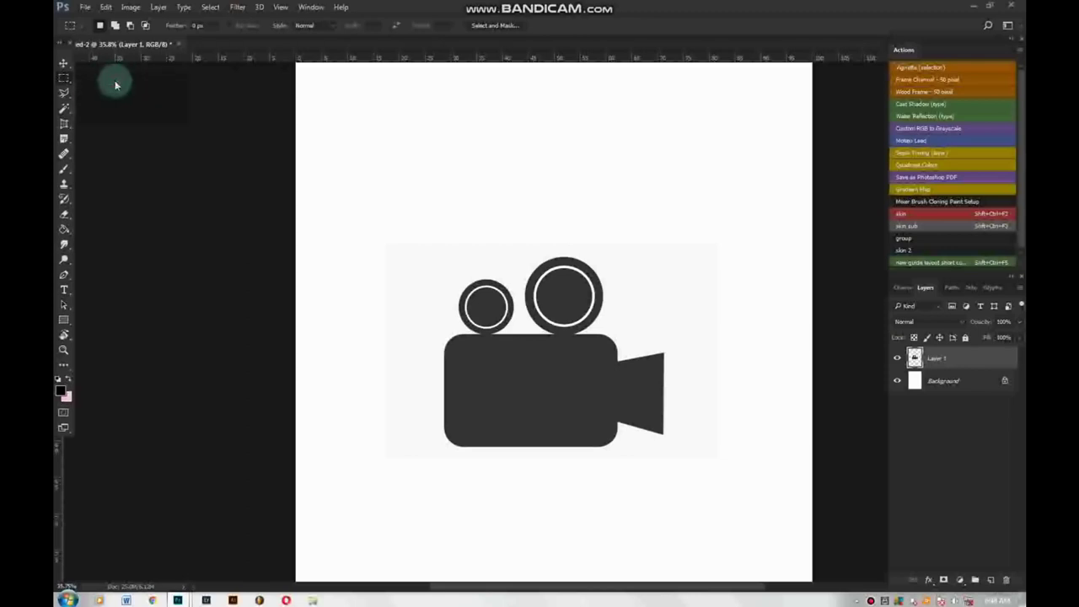
{"action": "scroll", "coordinate": [506, 379], "scroll_direction": "up", "scroll_amount": 1}
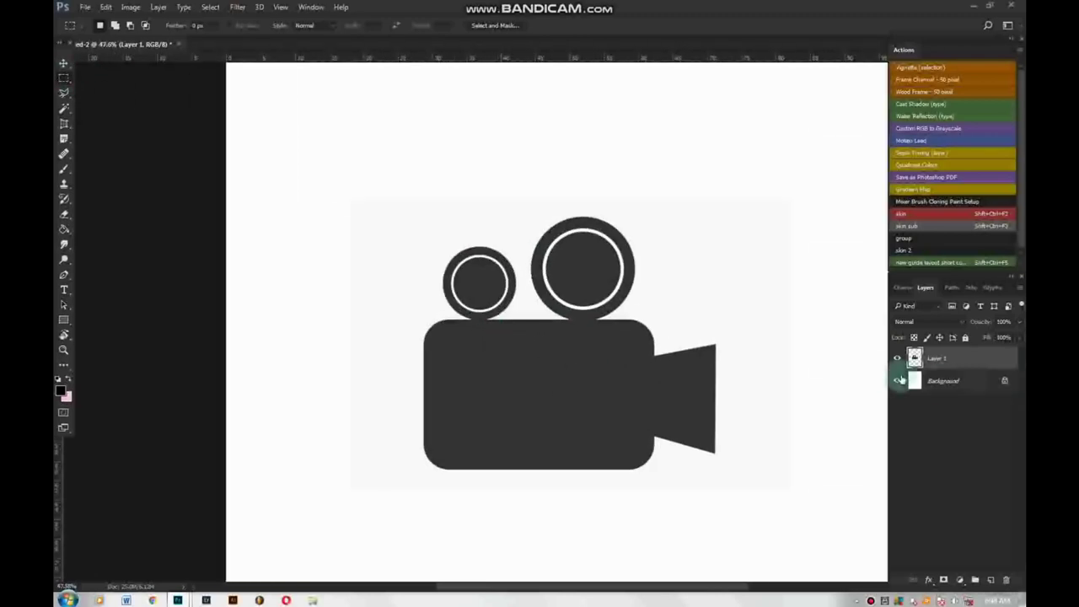
{"action": "left_click_drag", "start_coordinate": [500, 352], "coordinate": [599, 443]}
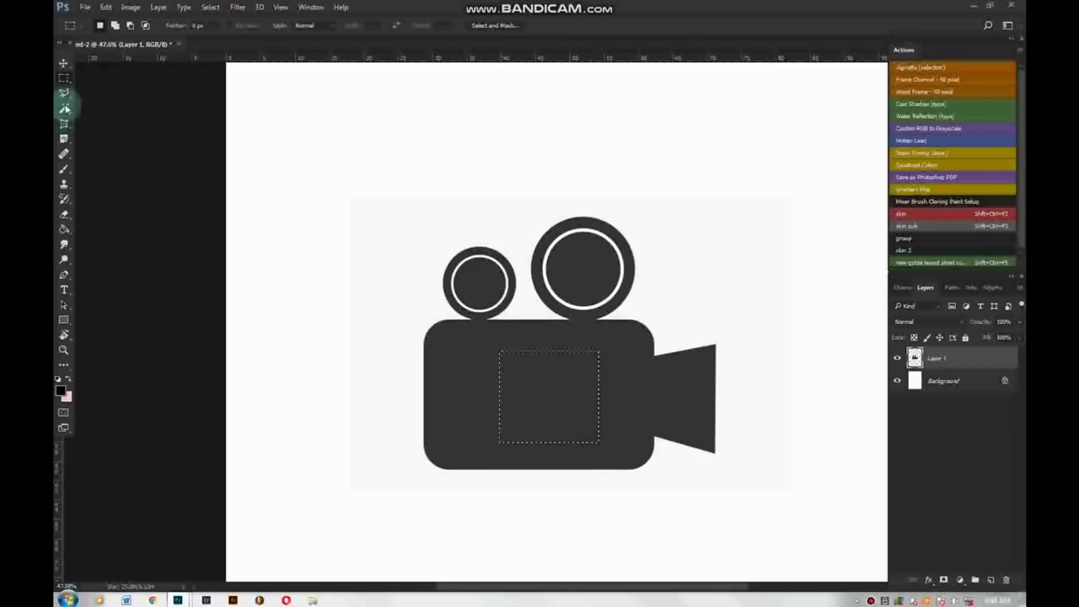
{"action": "left_click", "coordinate": [64, 66]}
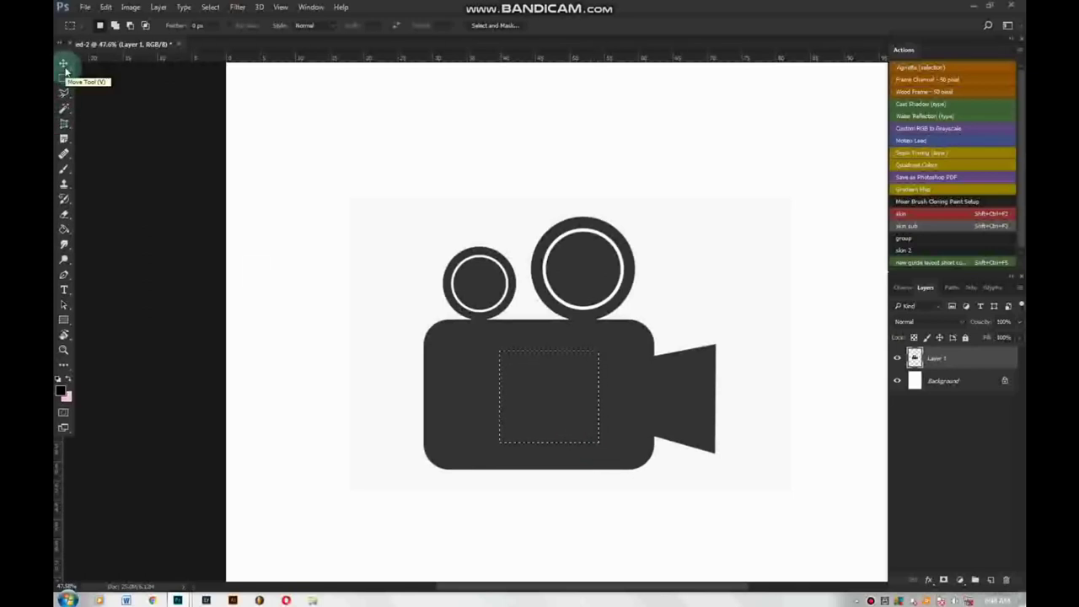
{"action": "left_click", "coordinate": [65, 67]}
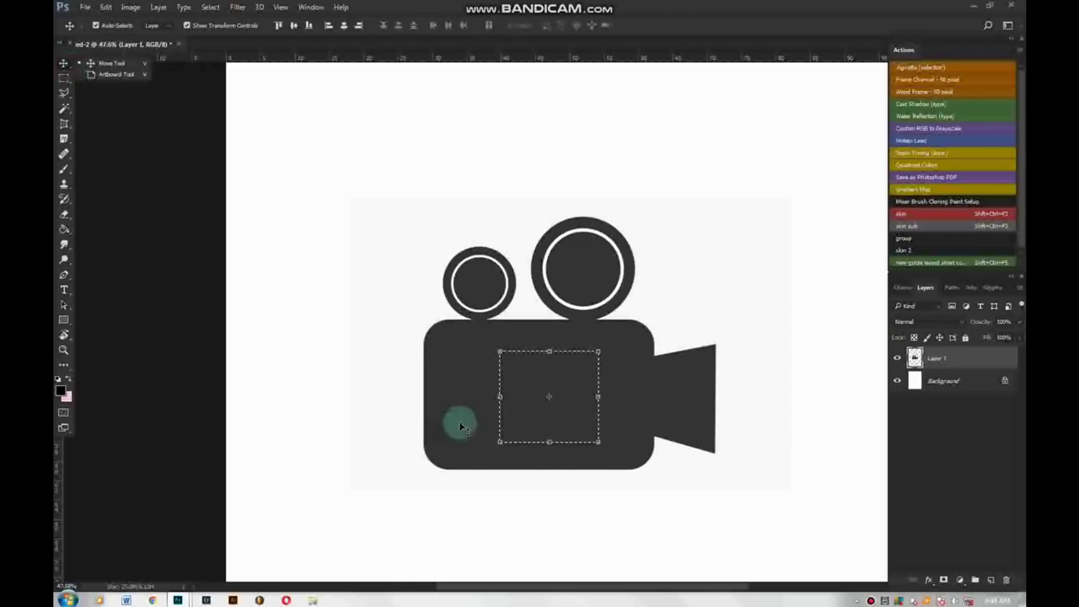
{"action": "mouse_move", "coordinate": [559, 410]}
{"action": "left_mouse_down"}
{"action": "mouse_move", "coordinate": [391, 344]}
{"action": "mouse_move", "coordinate": [358, 319]}
{"action": "mouse_move", "coordinate": [342, 279]}
{"action": "left_mouse_up"}
{"action": "key", "text": "ctrl+d"}
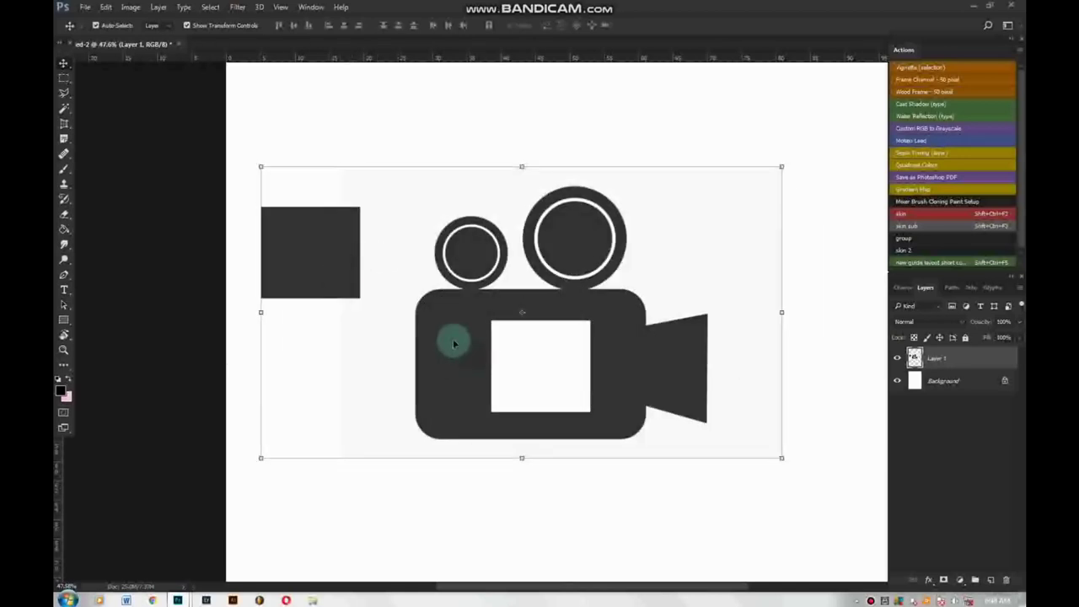
Undo the square's move to restore it, then bring up Save As
{"action": "key", "text": "ctrl+alt+z"}
{"action": "key", "text": "ctrl+alt+z"}
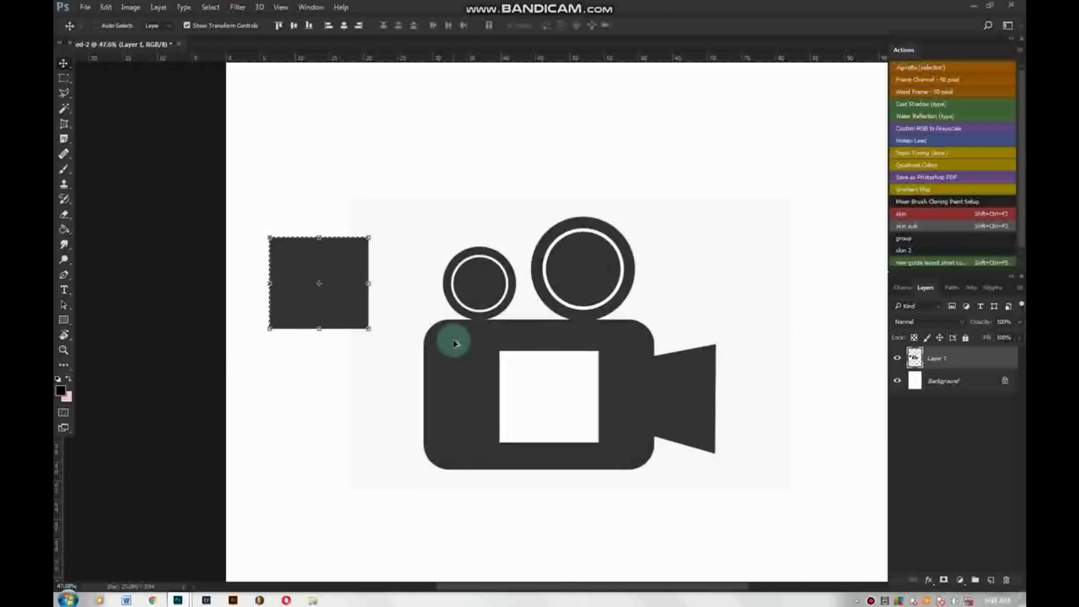
{"action": "key", "text": "ctrl+alt+z"}
{"action": "left_click", "coordinate": [548, 373]}
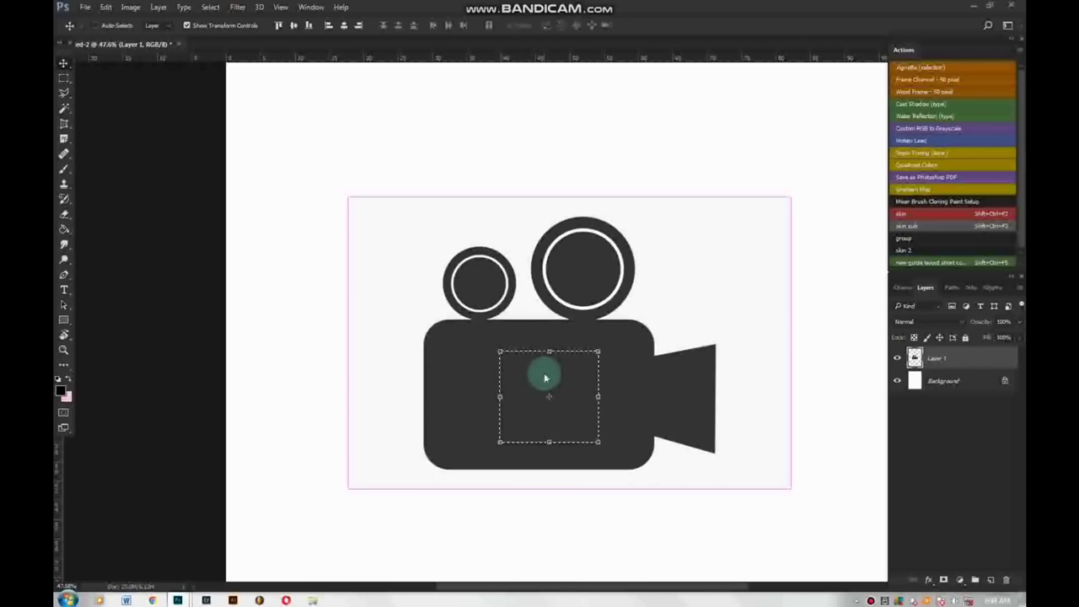
{"action": "key", "text": "ctrl+s"}
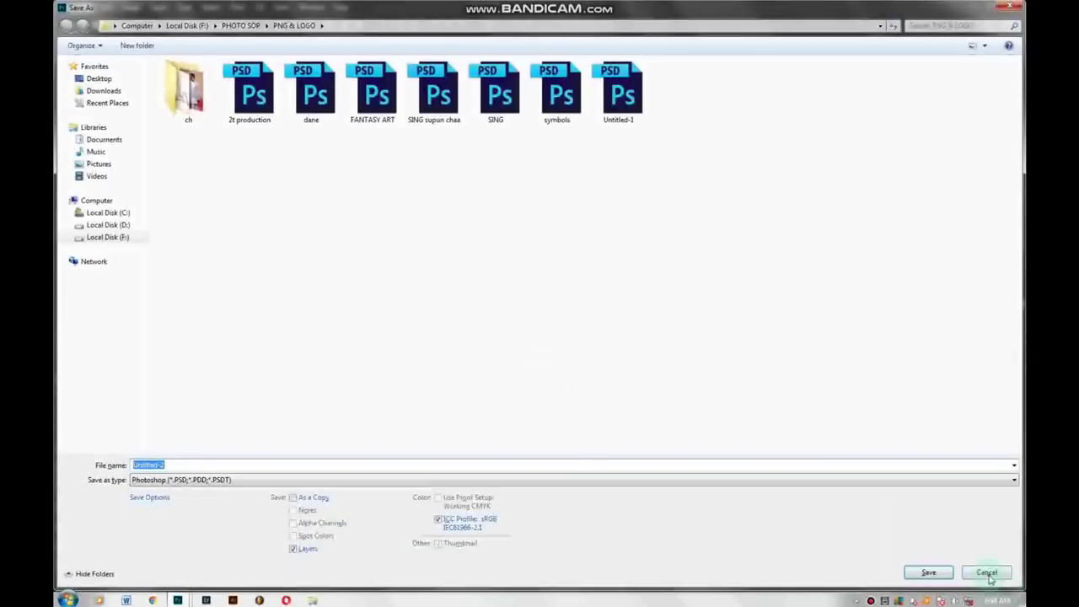
Cancel Save As, deselect the square, and cycle the lasso variants with Shift+L
{"action": "left_click", "coordinate": [988, 574]}
{"action": "left_click", "coordinate": [468, 426]}
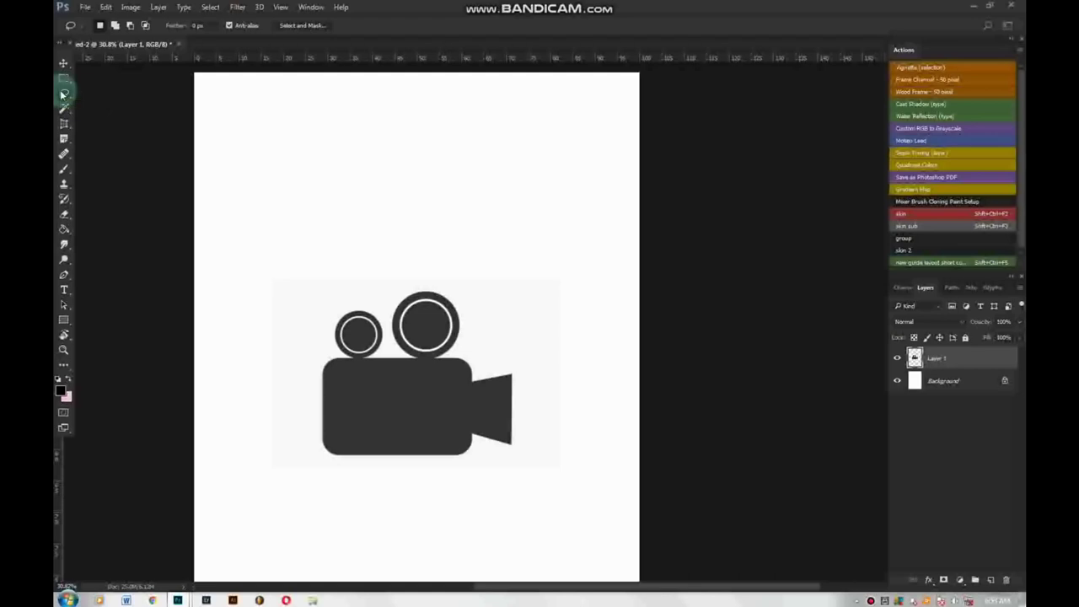
{"action": "right_click", "coordinate": [62, 94]}
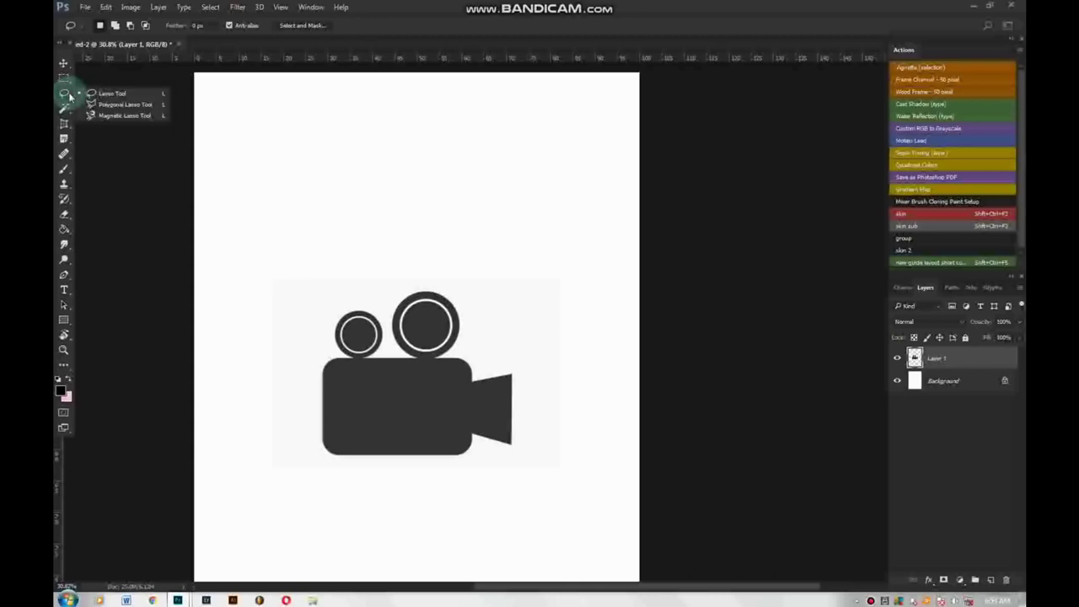
{"action": "left_click", "coordinate": [169, 125]}
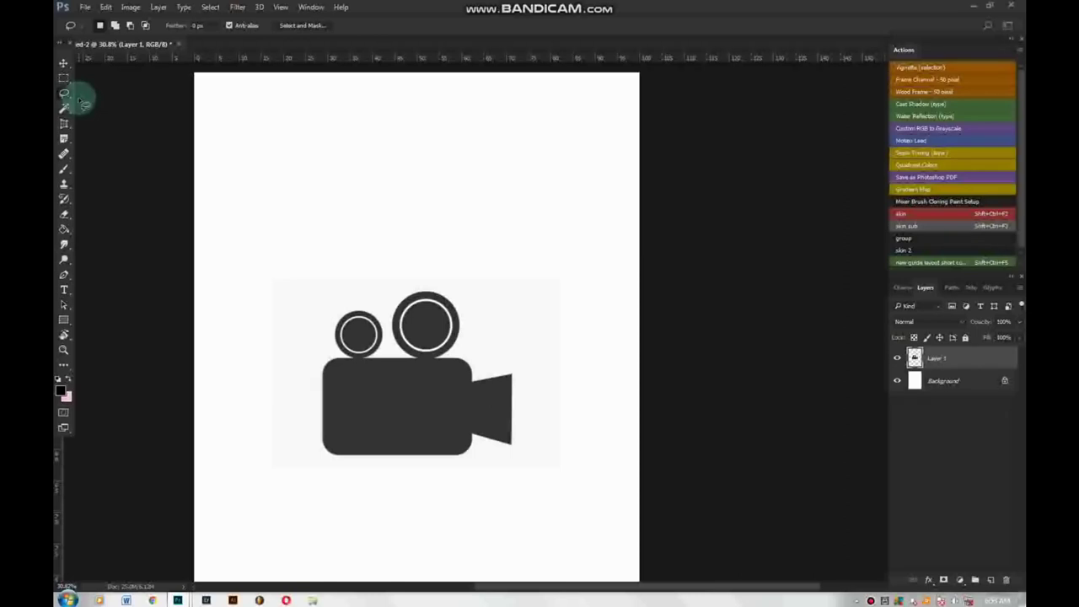
{"action": "key", "text": "shift+l"}
{"action": "key", "text": "shift+l"}
{"action": "key", "text": "shift+l"}
{"action": "key", "text": "shift+l"}
{"action": "key", "text": "shift+l"}
{"action": "key", "text": "shift+l"}
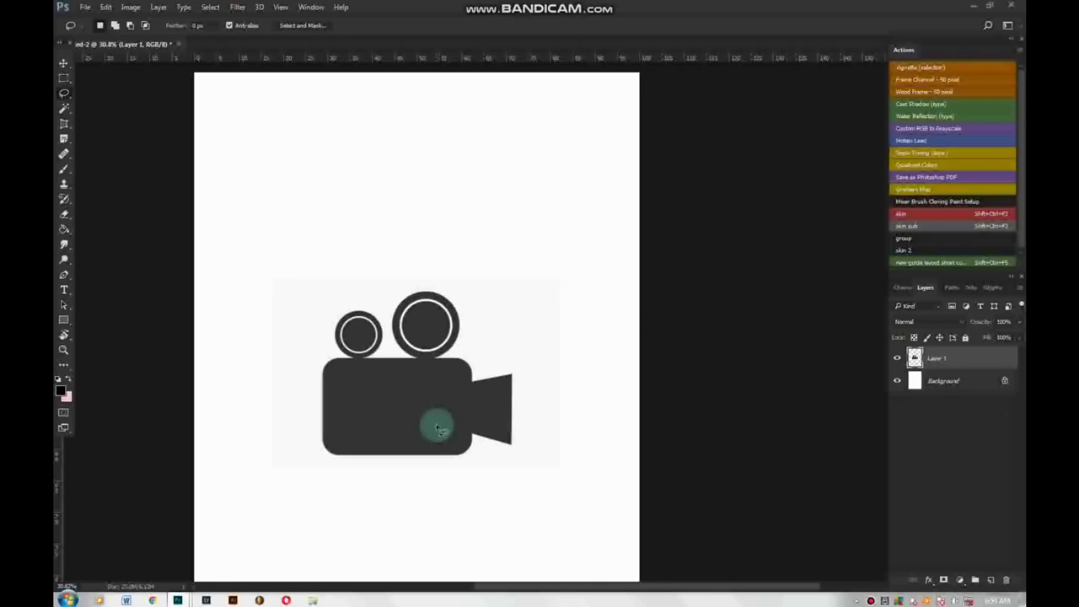
Zoom in and draw a freehand lasso selection on the camera body
{"action": "scroll", "coordinate": [433, 424], "scroll_direction": "up", "scroll_amount": 2}
{"action": "scroll", "coordinate": [410, 397], "scroll_direction": "up", "scroll_amount": 4}
{"action": "scroll", "coordinate": [361, 366], "scroll_direction": "up", "scroll_amount": 2}
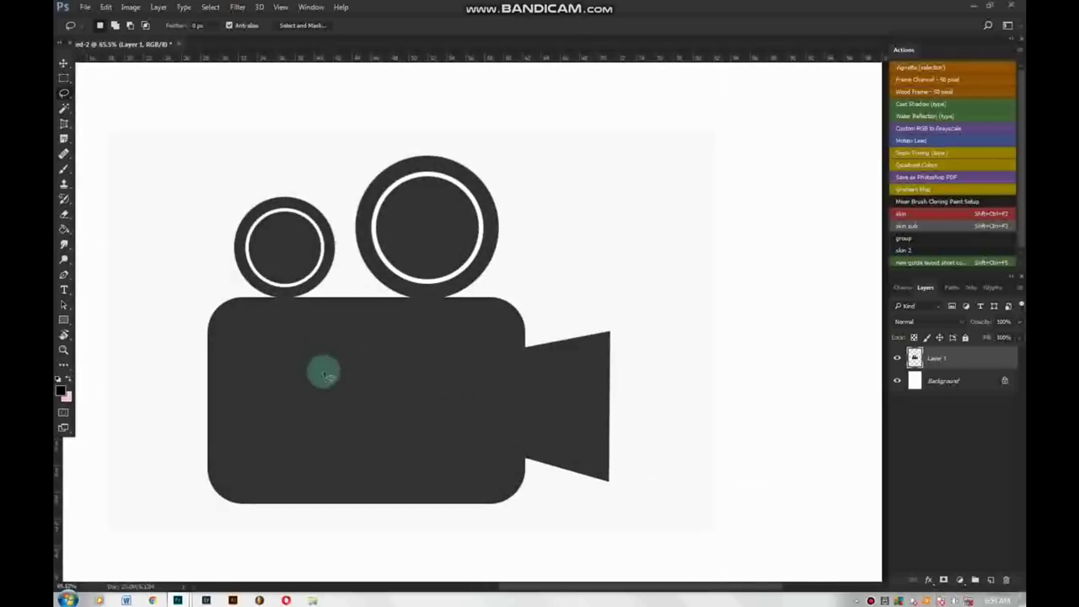
{"action": "left_click_drag", "start_coordinate": [324, 379], "coordinate": [322, 377]}
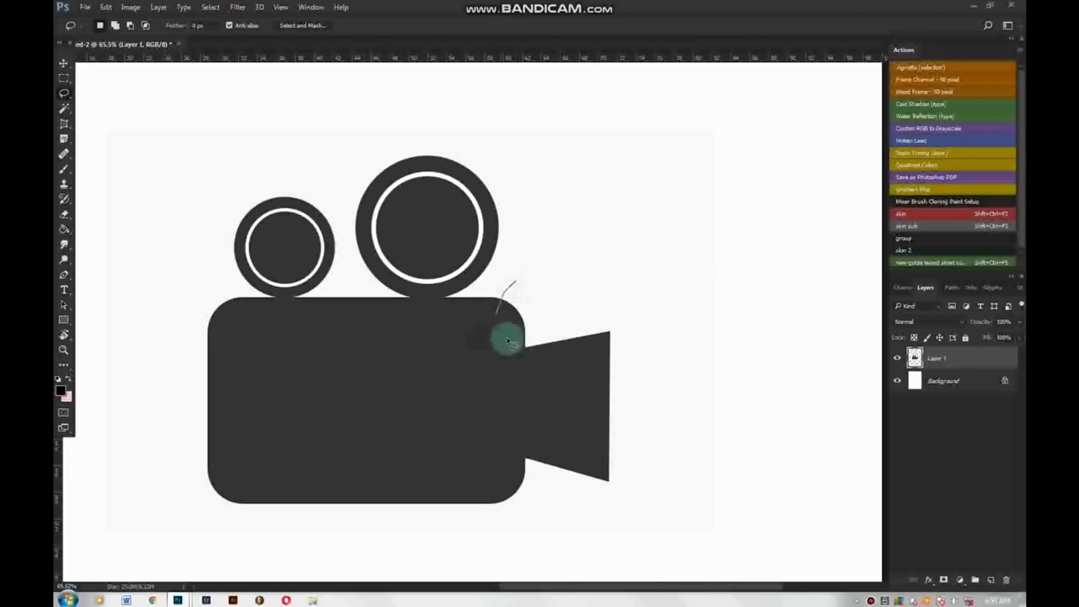
{"action": "left_click_drag", "start_coordinate": [508, 341], "coordinate": [512, 283]}
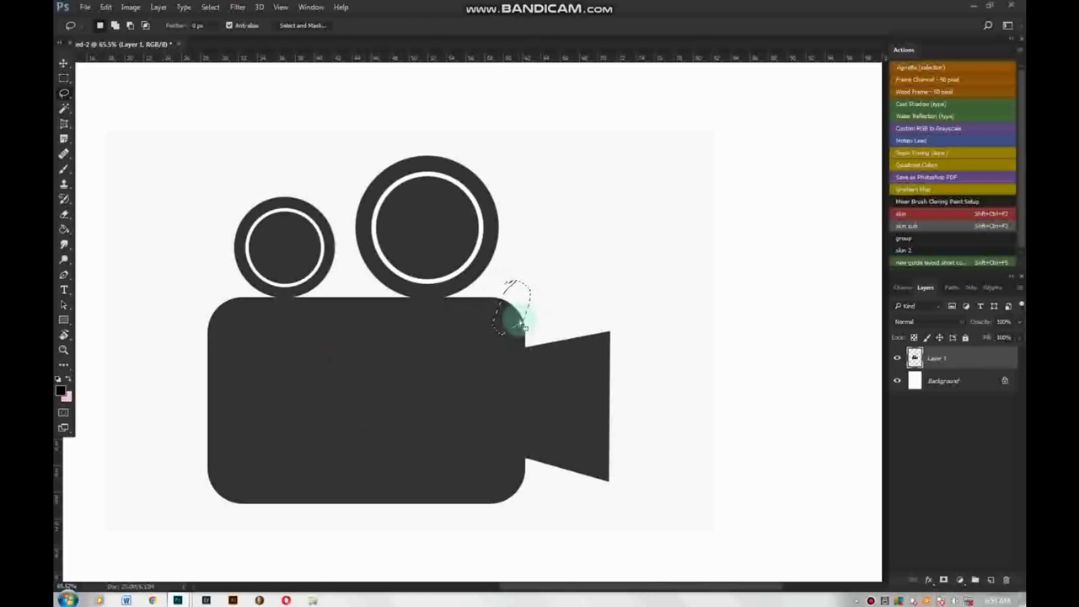
Trial-move the lassoed chunk, undo and deselect it, then choose the Polygonal Lasso
{"action": "key", "text": "v"}
{"action": "left_click_drag", "start_coordinate": [517, 319], "coordinate": [492, 361]}
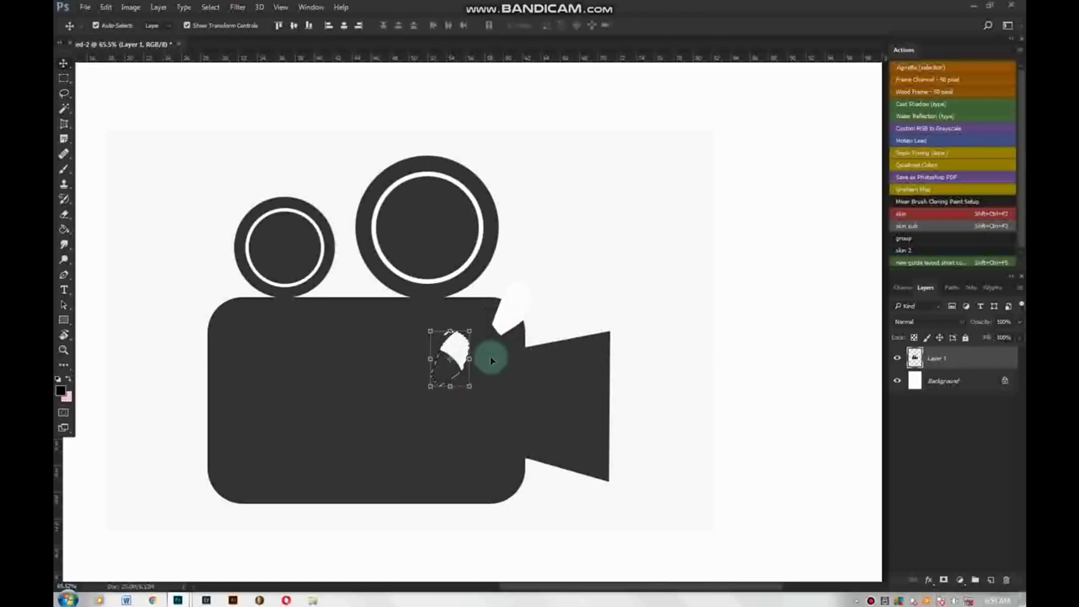
{"action": "key", "text": "ctrl+z"}
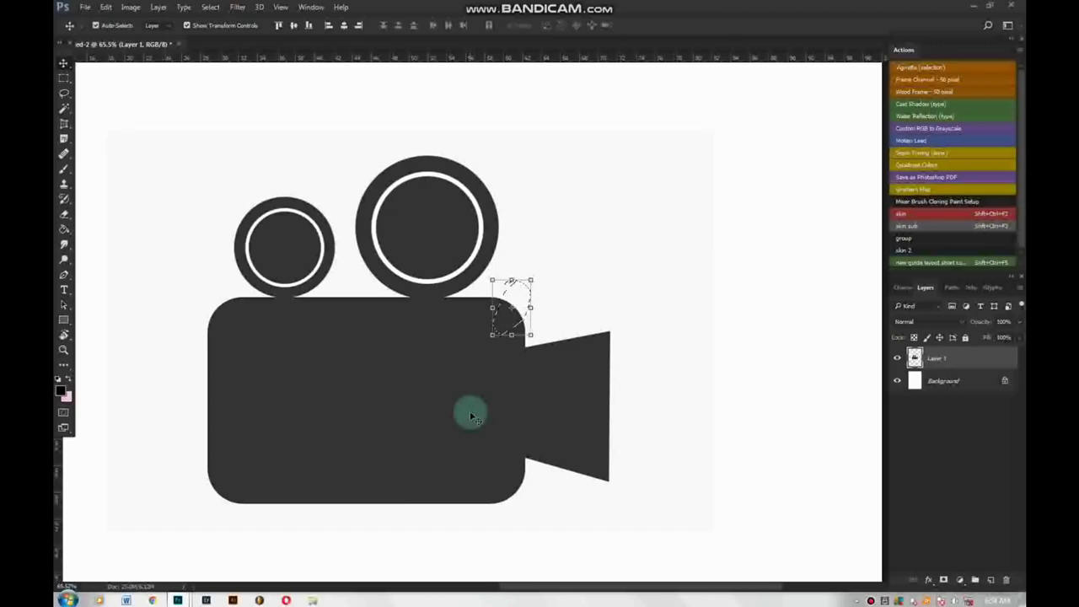
{"action": "key", "text": "ctrl+d"}
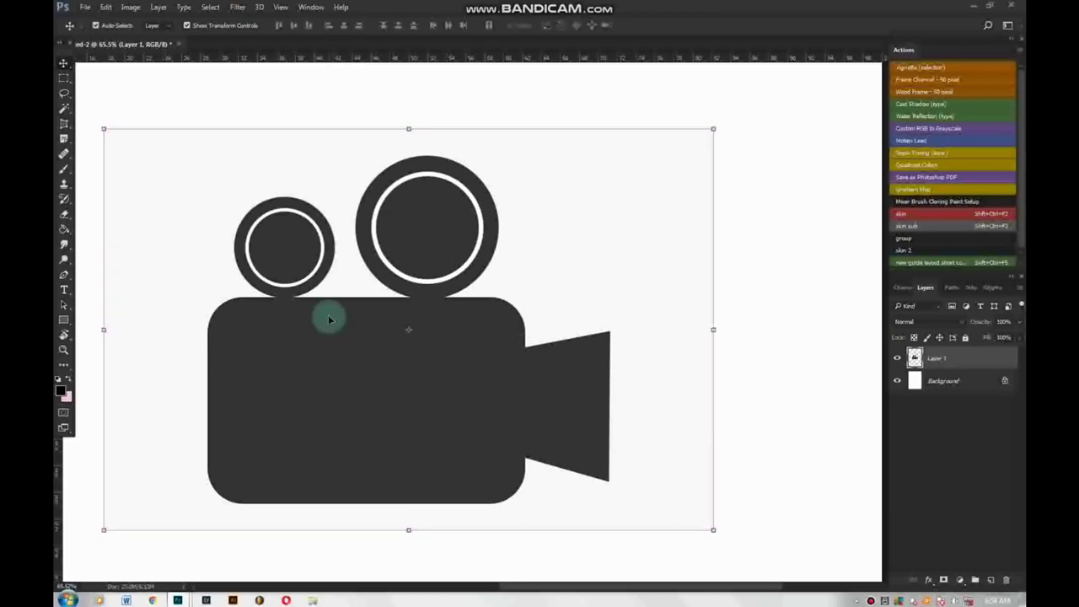
{"action": "left_click", "coordinate": [65, 94]}
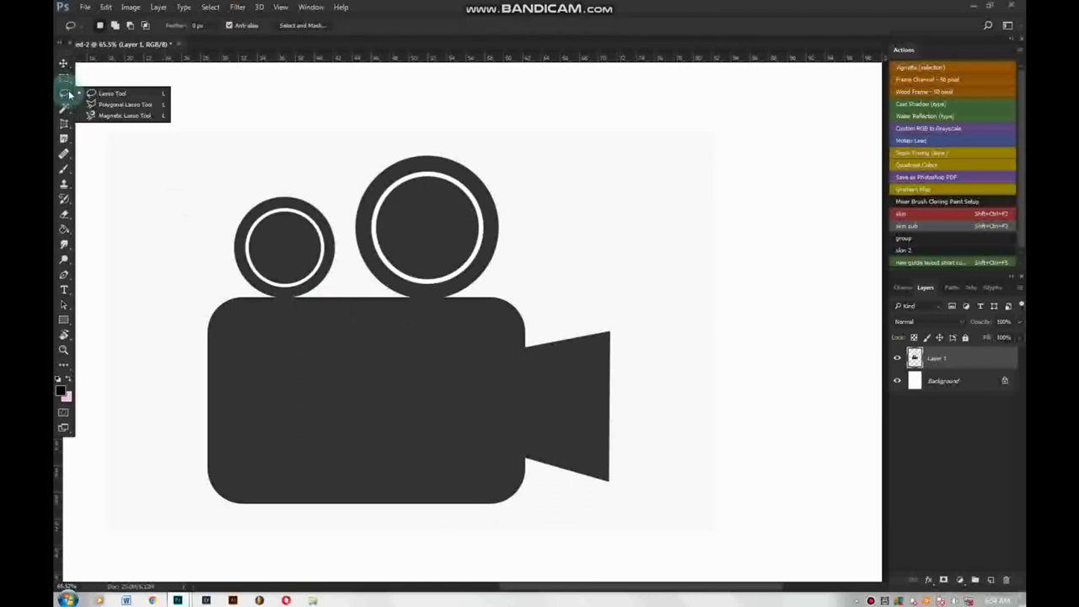
{"action": "left_click", "coordinate": [93, 103]}
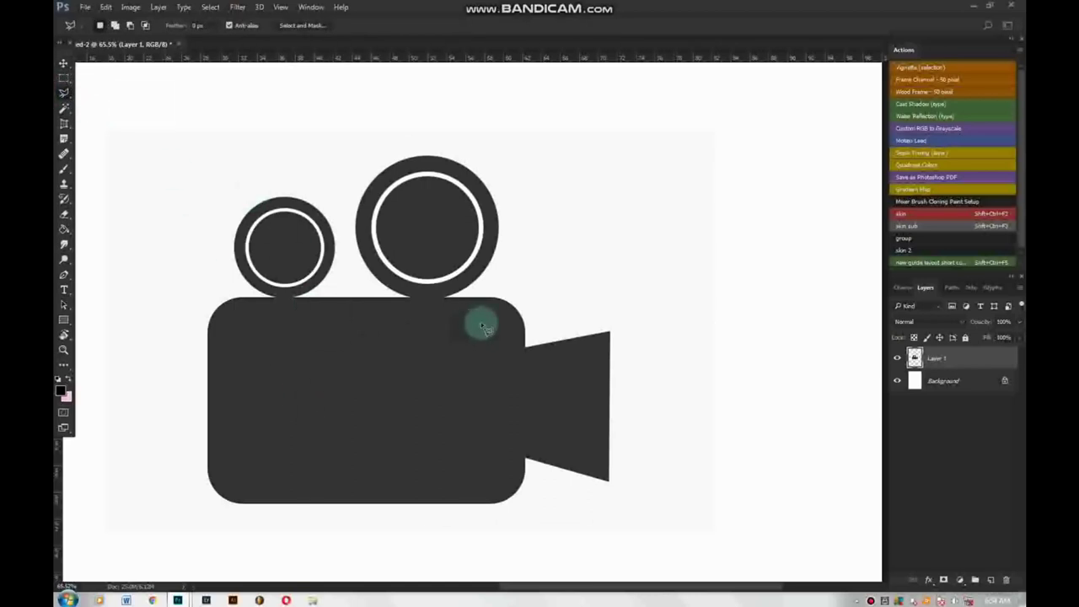
{"action": "right_click", "coordinate": [66, 97]}
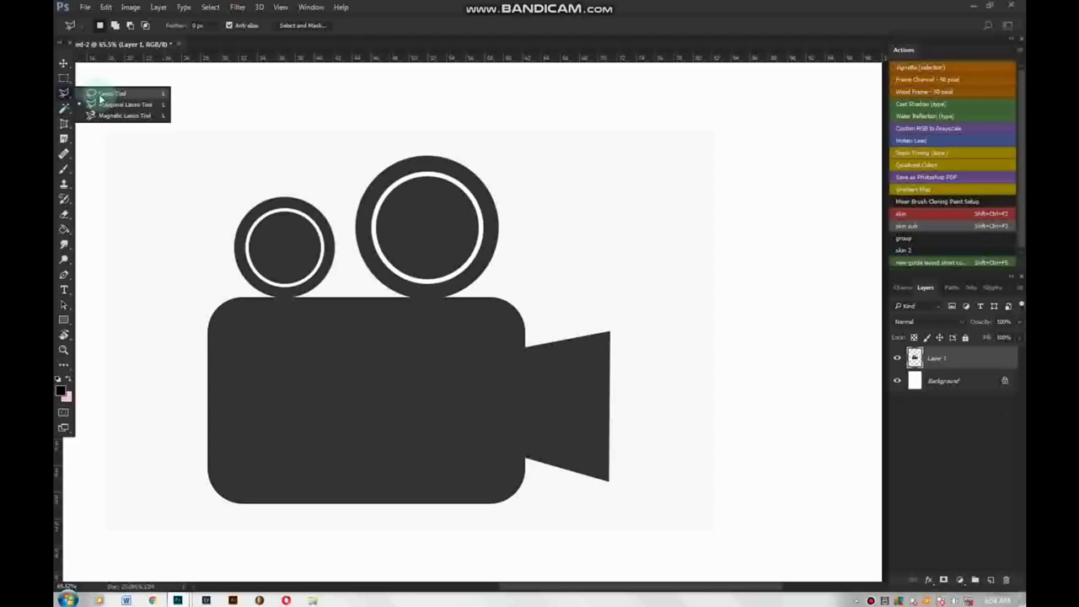
{"action": "left_click", "coordinate": [101, 93]}
{"action": "mouse_move", "coordinate": [350, 361]}
{"action": "left_mouse_down"}
{"action": "mouse_move", "coordinate": [398, 422]}
{"action": "mouse_move", "coordinate": [352, 362]}
{"action": "left_mouse_up"}
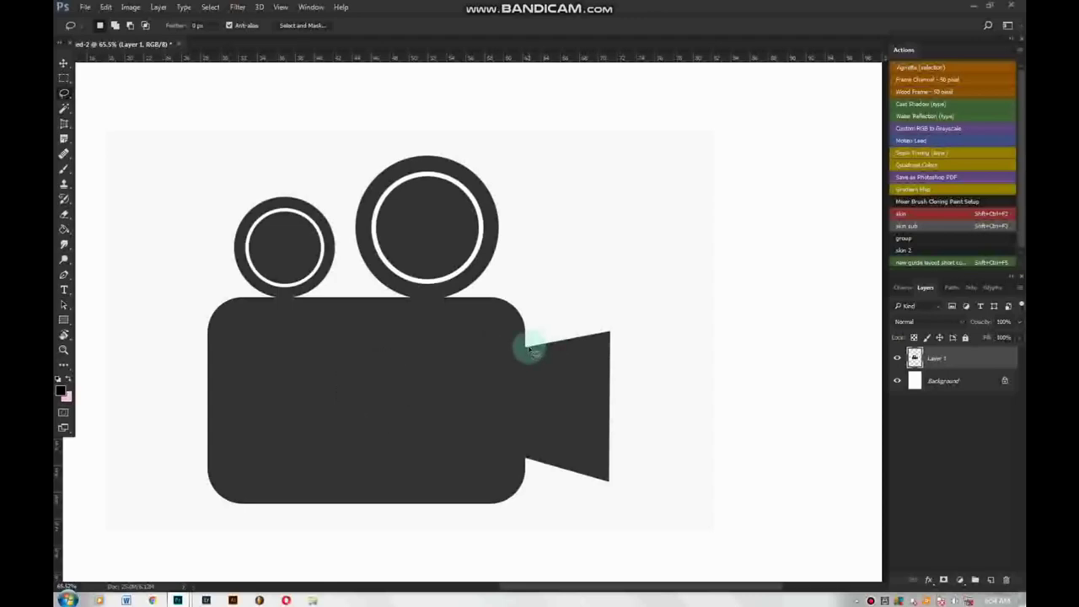
{"action": "left_click_drag", "start_coordinate": [527, 348], "coordinate": [615, 479]}
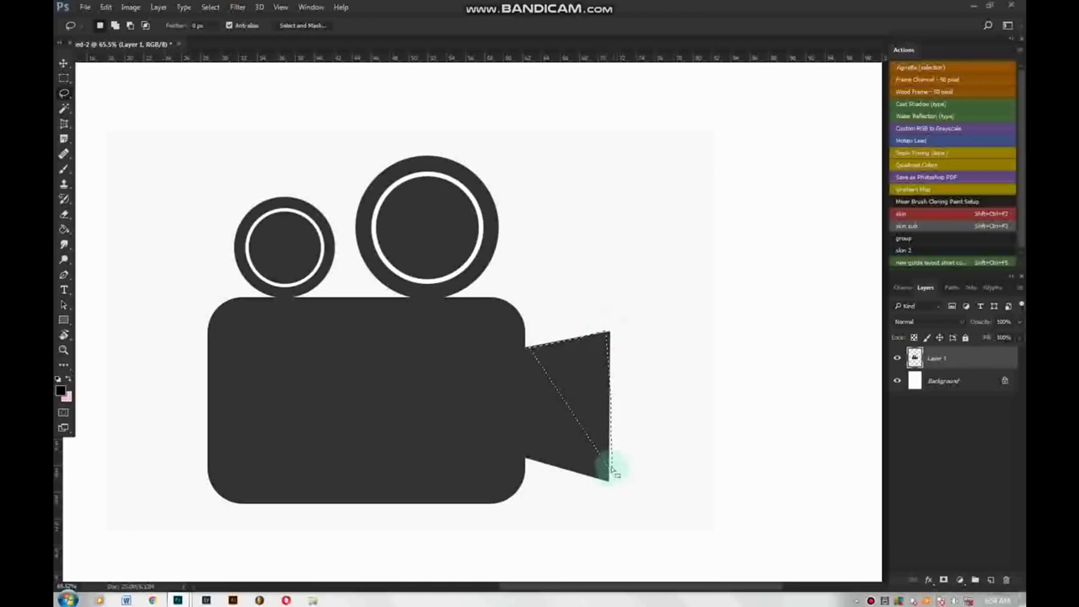
{"action": "left_click", "coordinate": [228, 210]}
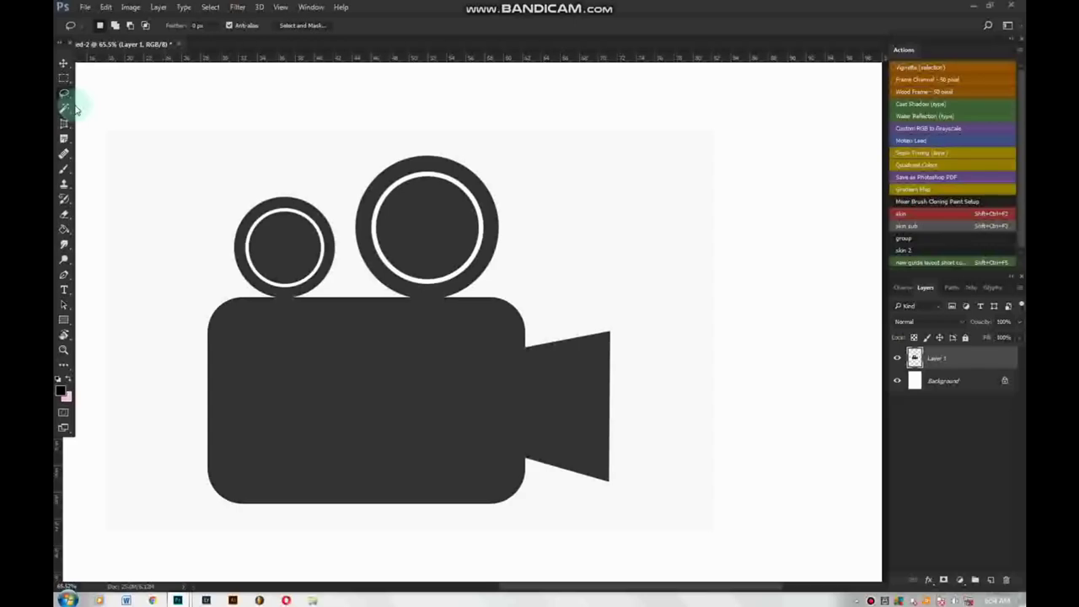
Outline the camera's lens wedge with the Polygonal Lasso to select it
{"action": "left_click", "coordinate": [70, 99]}
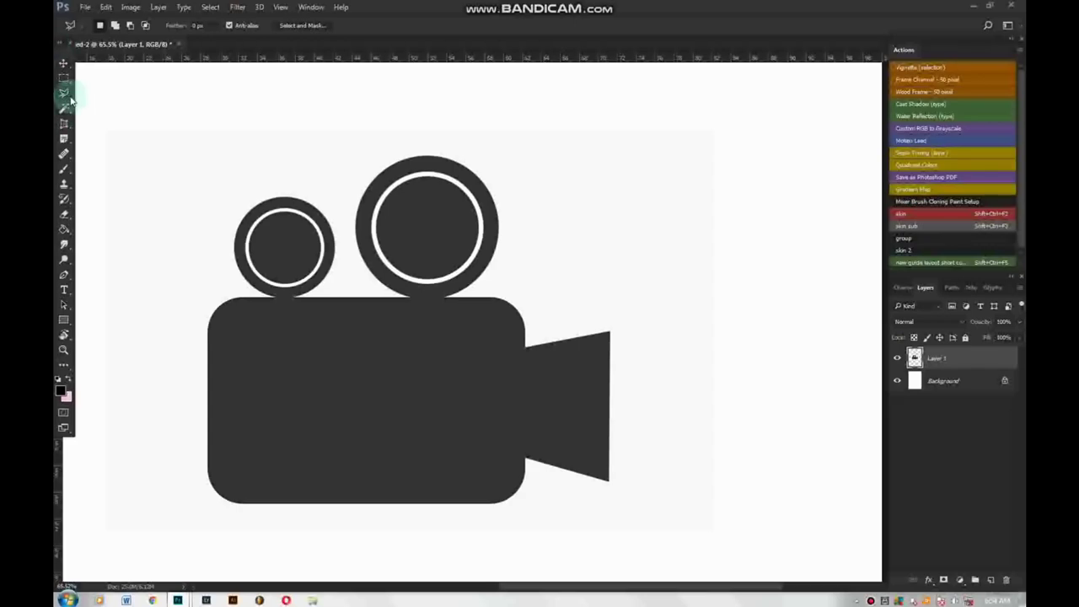
{"action": "left_click", "coordinate": [127, 174]}
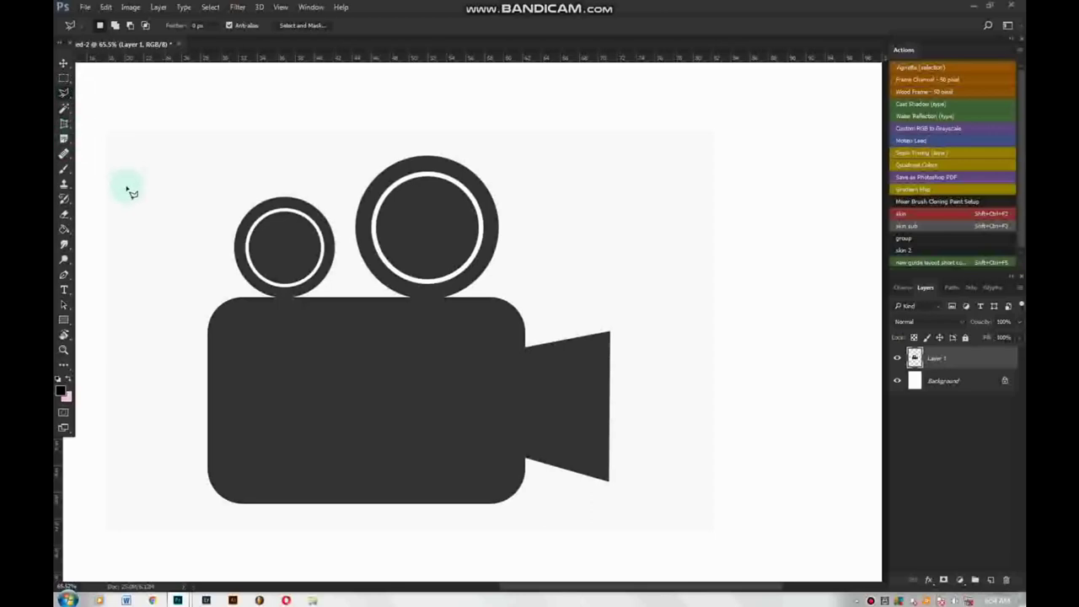
{"action": "scroll", "coordinate": [531, 352], "scroll_direction": "up", "scroll_amount": 2}
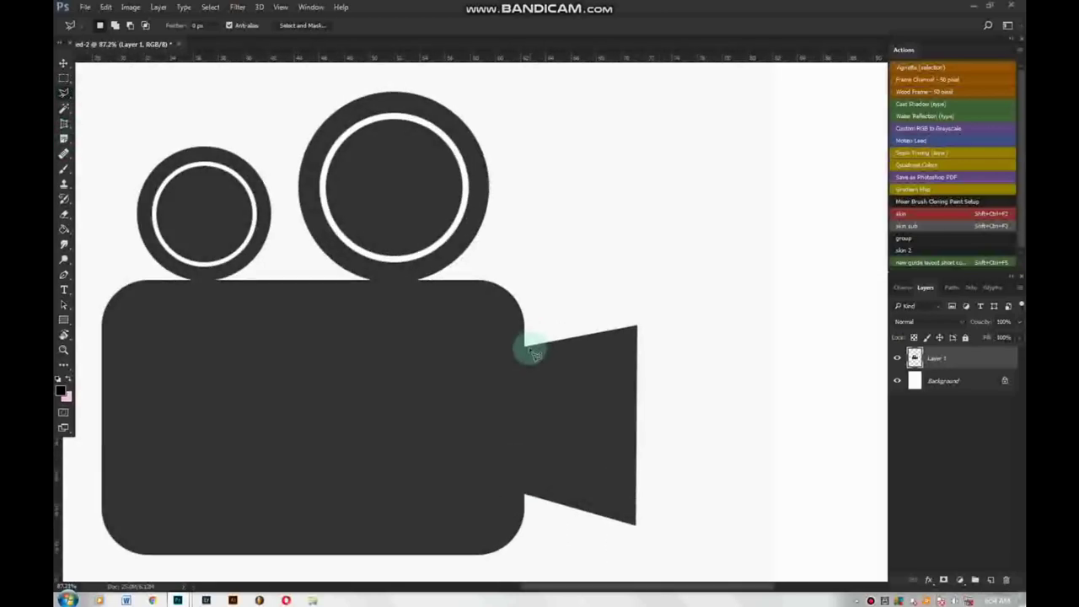
{"action": "left_click", "coordinate": [636, 328]}
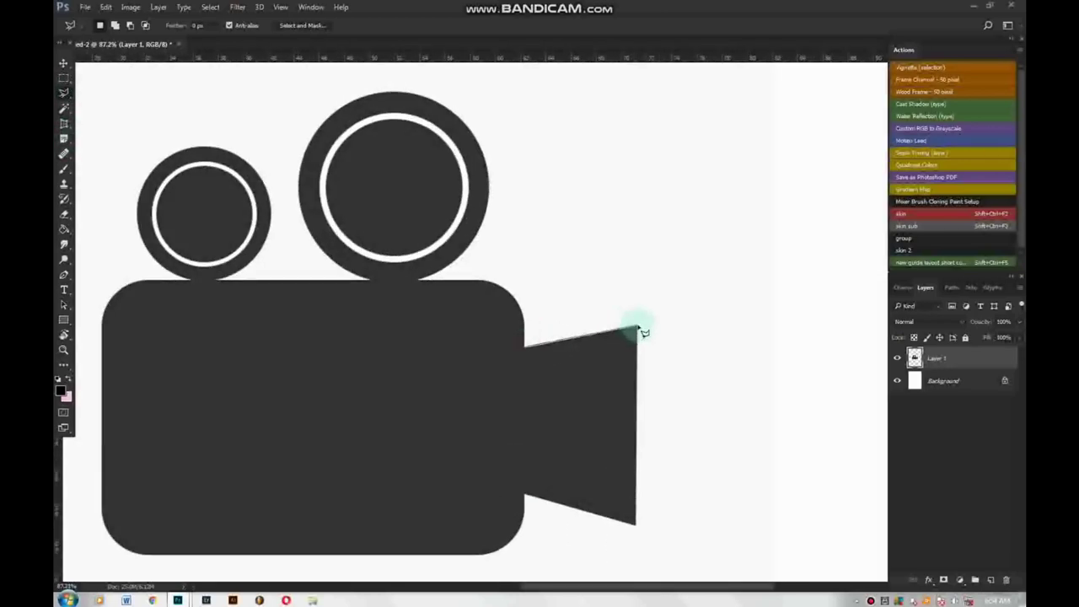
{"action": "left_click", "coordinate": [637, 525]}
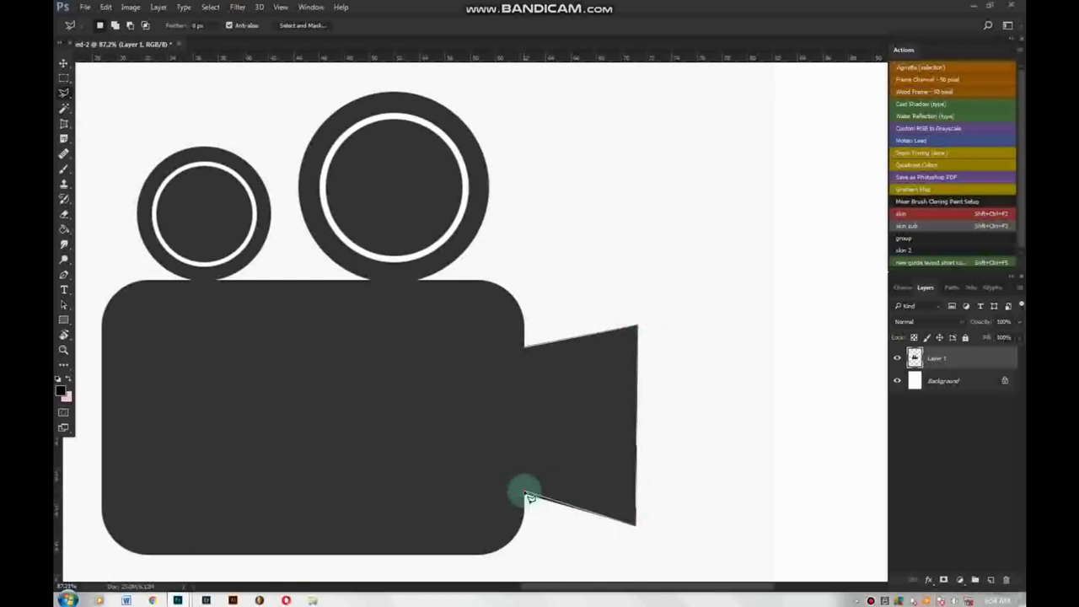
{"action": "left_click", "coordinate": [529, 349]}
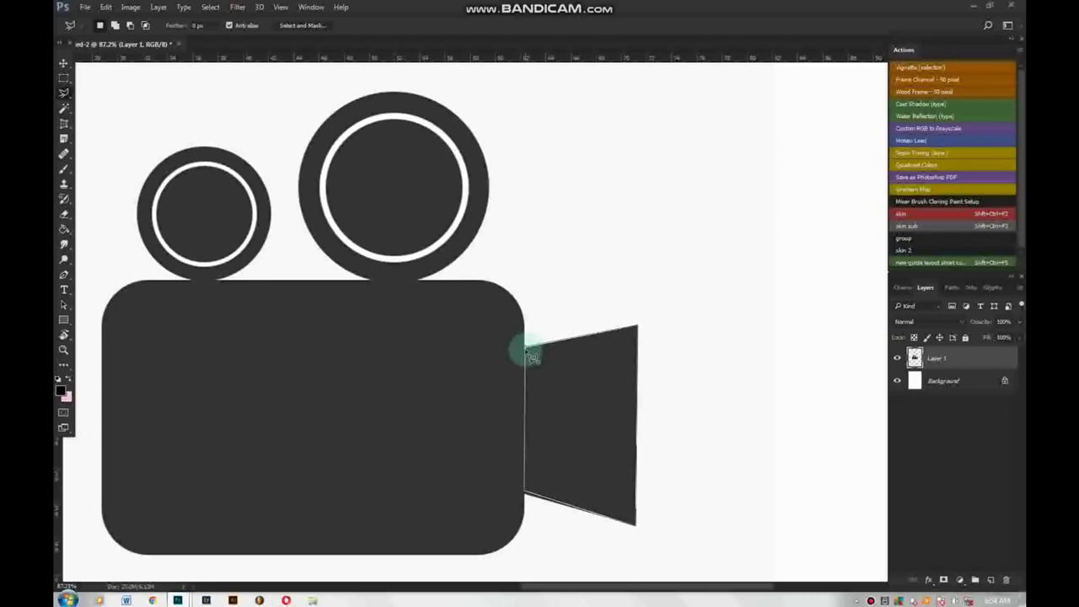
{"action": "left_click", "coordinate": [529, 349]}
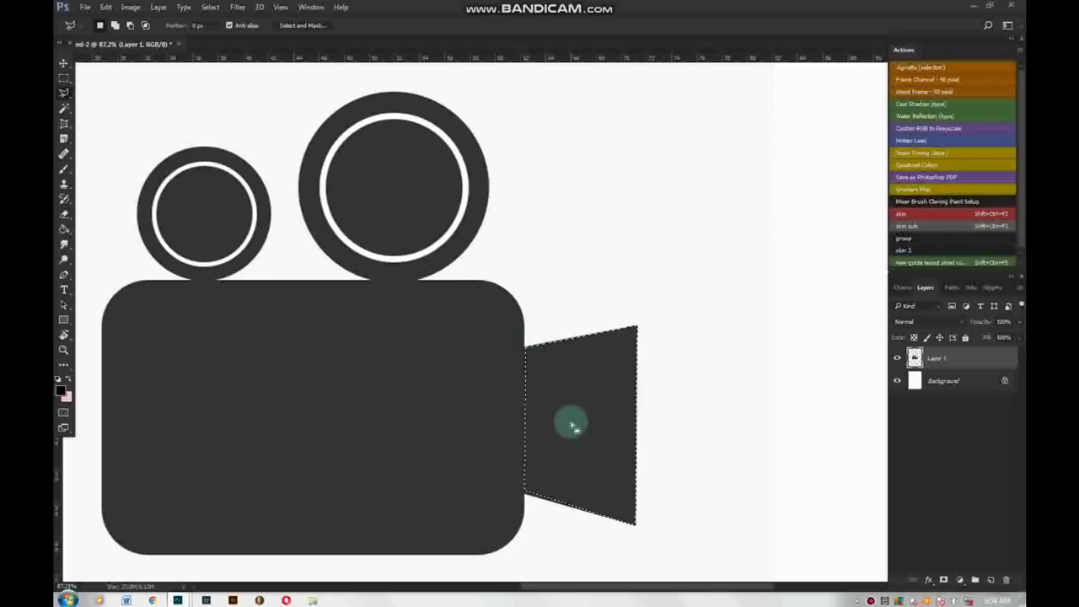
Move the lens wedge left, undo and deselect, then open the lasso variants
{"action": "scroll", "coordinate": [572, 427], "scroll_direction": "down", "scroll_amount": 2}
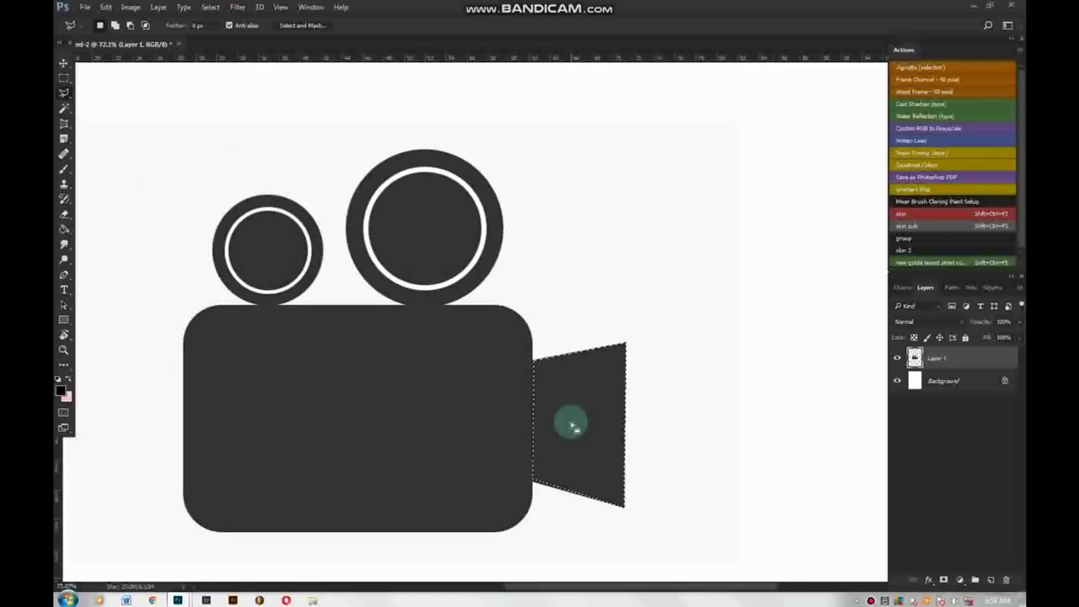
{"action": "key", "text": "v"}
{"action": "left_click_drag", "start_coordinate": [572, 426], "coordinate": [463, 466]}
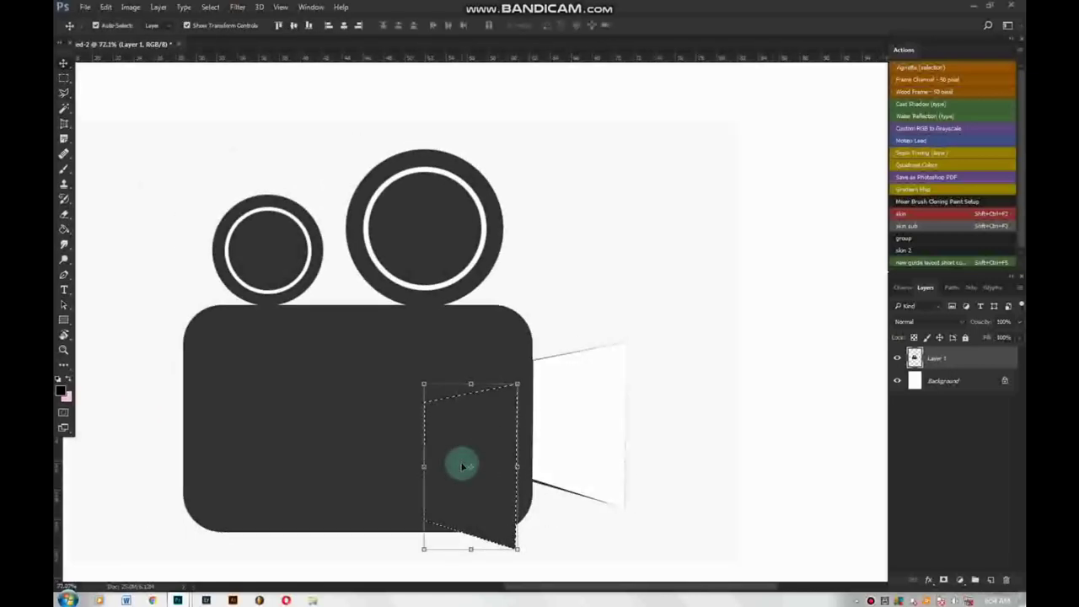
{"action": "key", "text": "ctrl+z"}
{"action": "key", "text": "ctrl+d"}
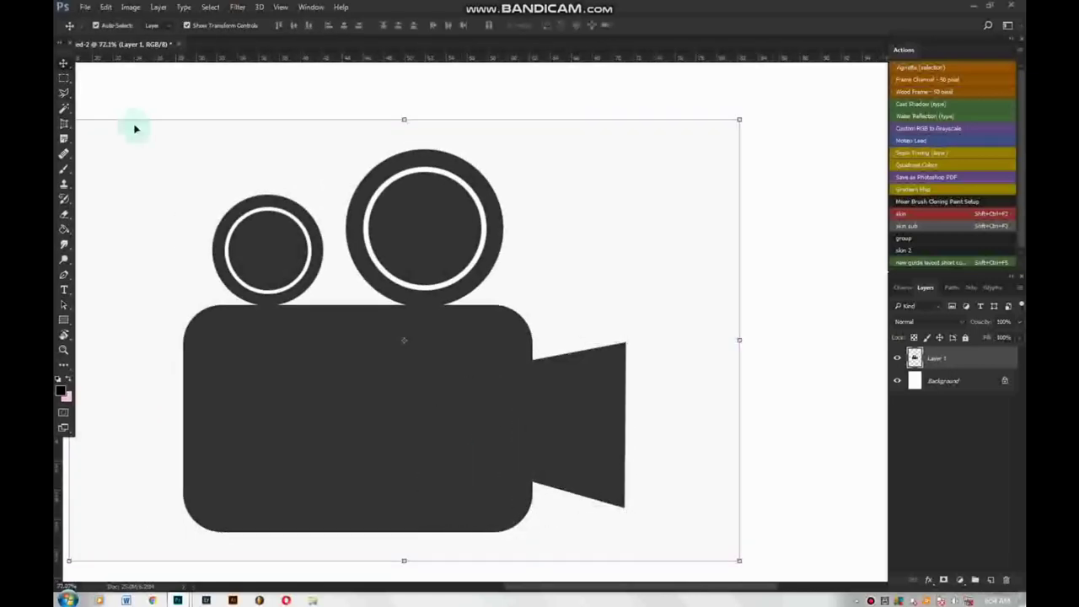
{"action": "right_click", "coordinate": [70, 94]}
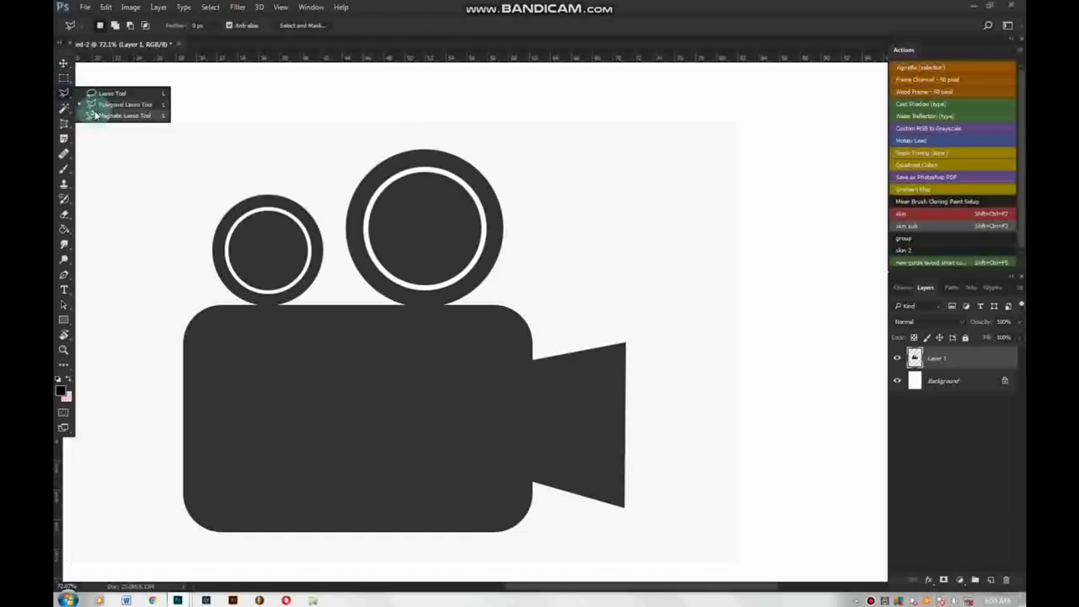
Try a Magnetic Lasso selection on the camera body, then deselect it
{"action": "left_click", "coordinate": [101, 116]}
{"action": "left_click", "coordinate": [281, 398]}
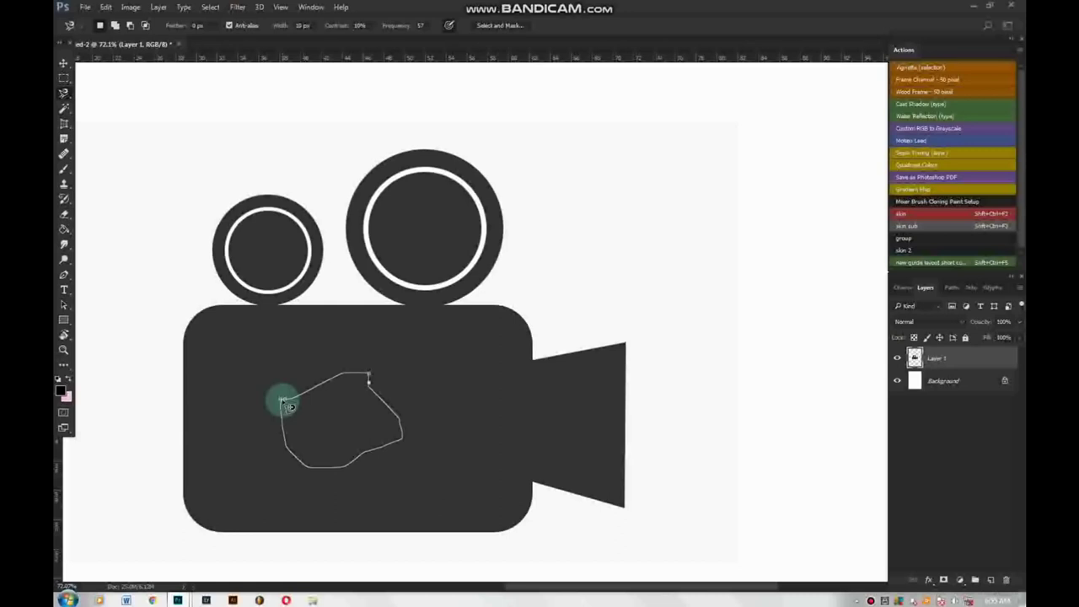
{"action": "left_click", "coordinate": [287, 406]}
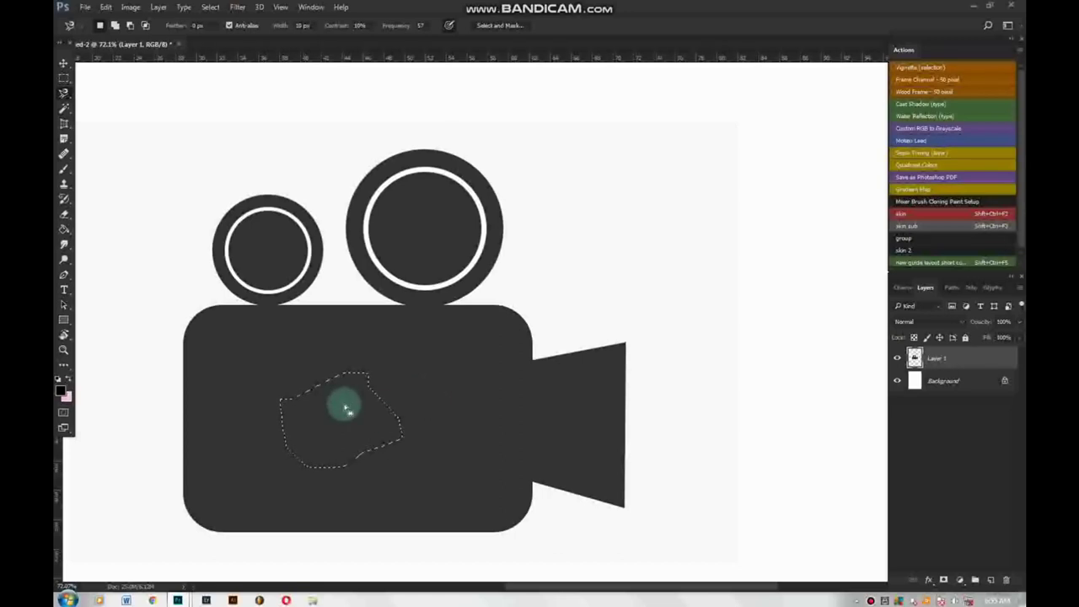
{"action": "key", "text": "ctrl+d"}
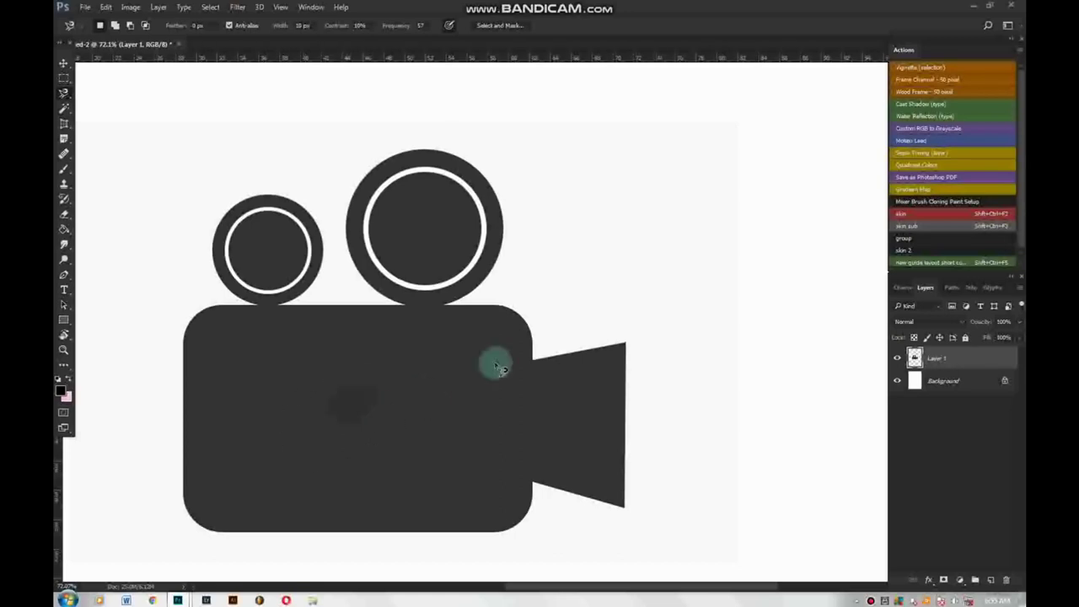
Trace a selection around the large lens ring, deselect it, and switch to the Lasso Tool
{"action": "scroll", "coordinate": [469, 234], "scroll_direction": "up", "scroll_amount": 1}
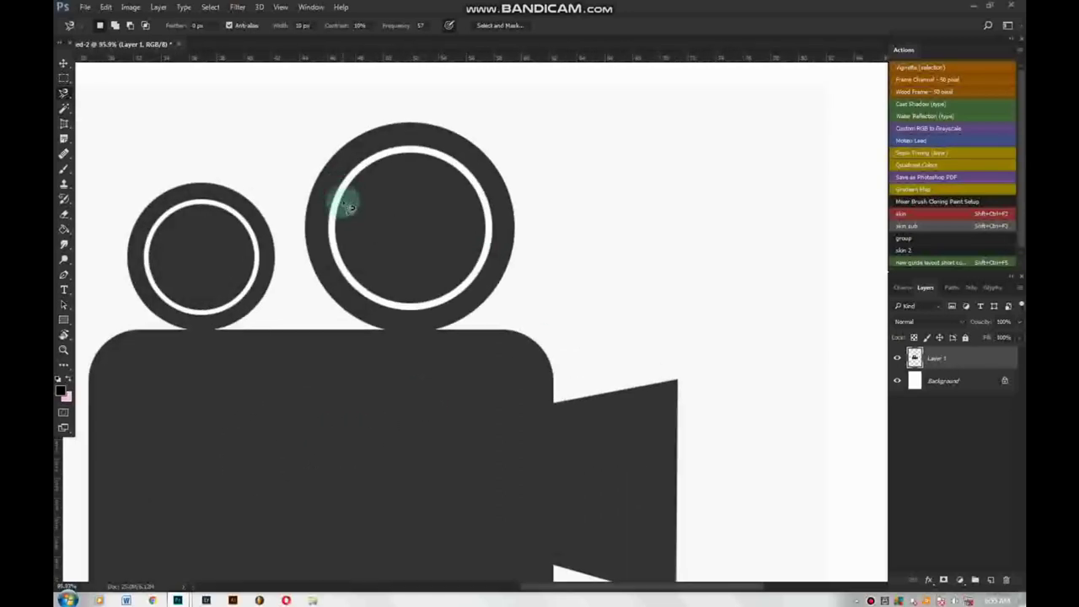
{"action": "left_click", "coordinate": [346, 192]}
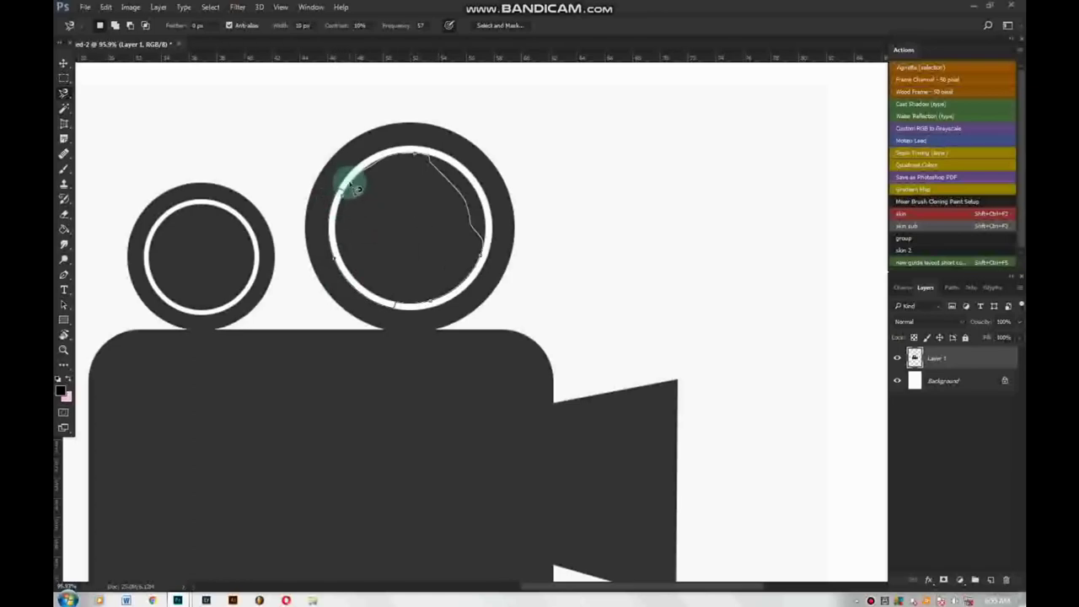
{"action": "left_click", "coordinate": [383, 207]}
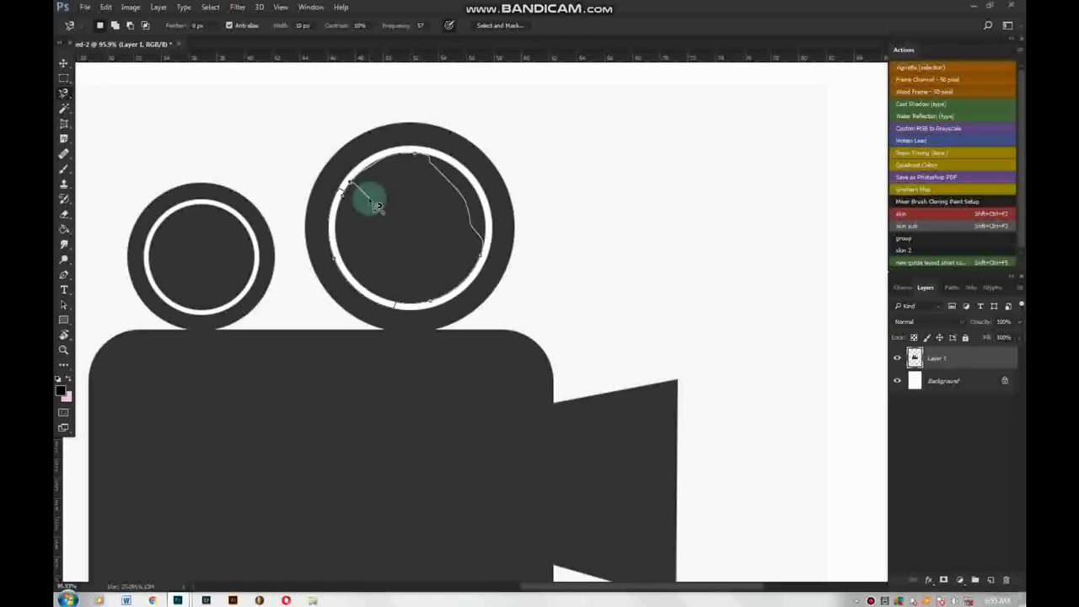
{"action": "left_click", "coordinate": [147, 124]}
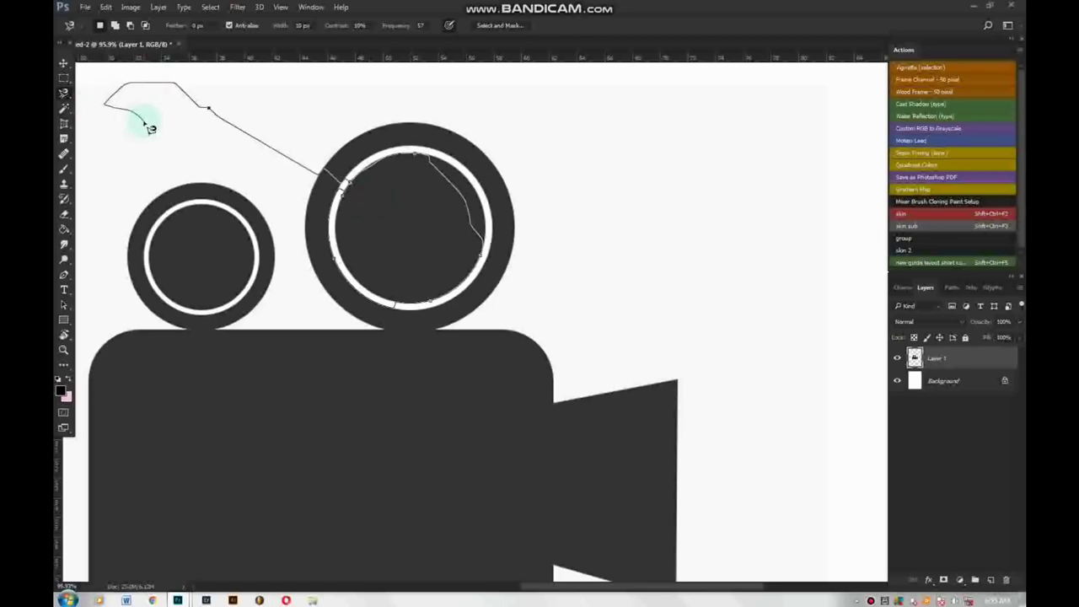
{"action": "key", "text": "Return"}
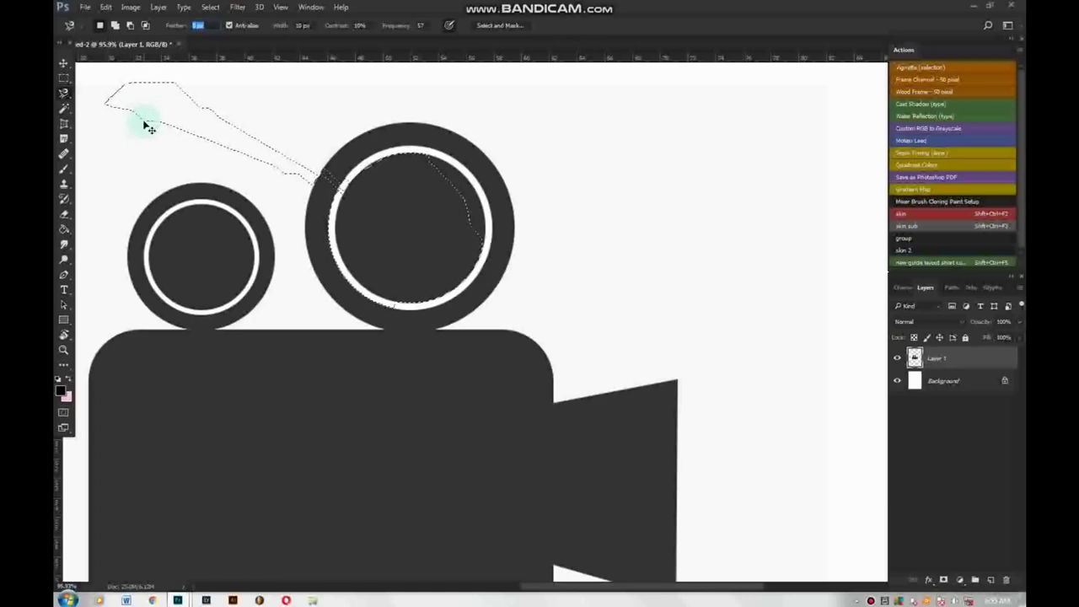
{"action": "key", "text": "ctrl+d"}
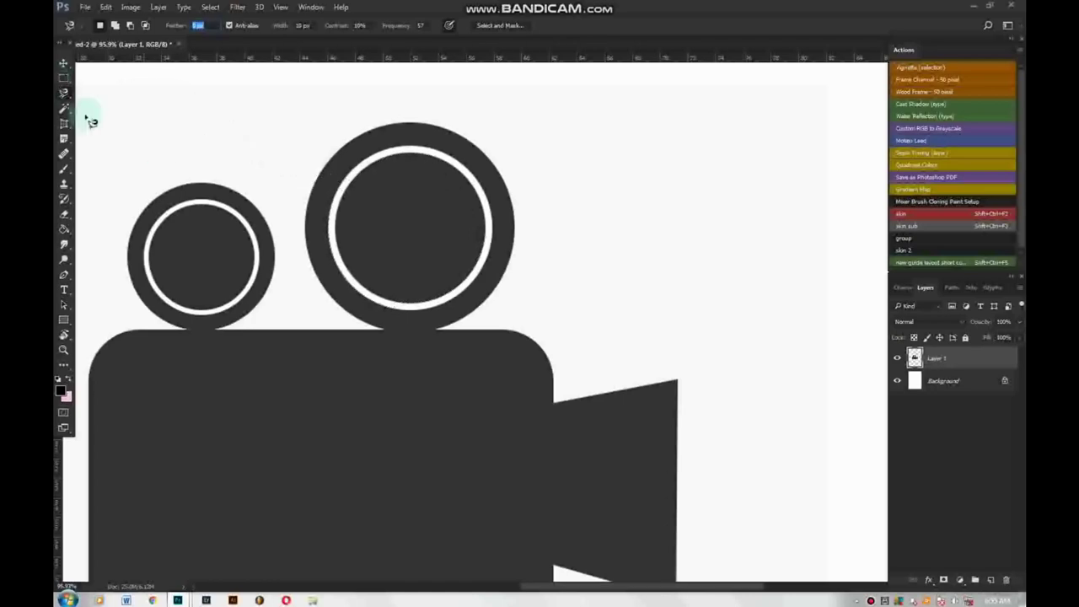
{"action": "right_click", "coordinate": [63, 93]}
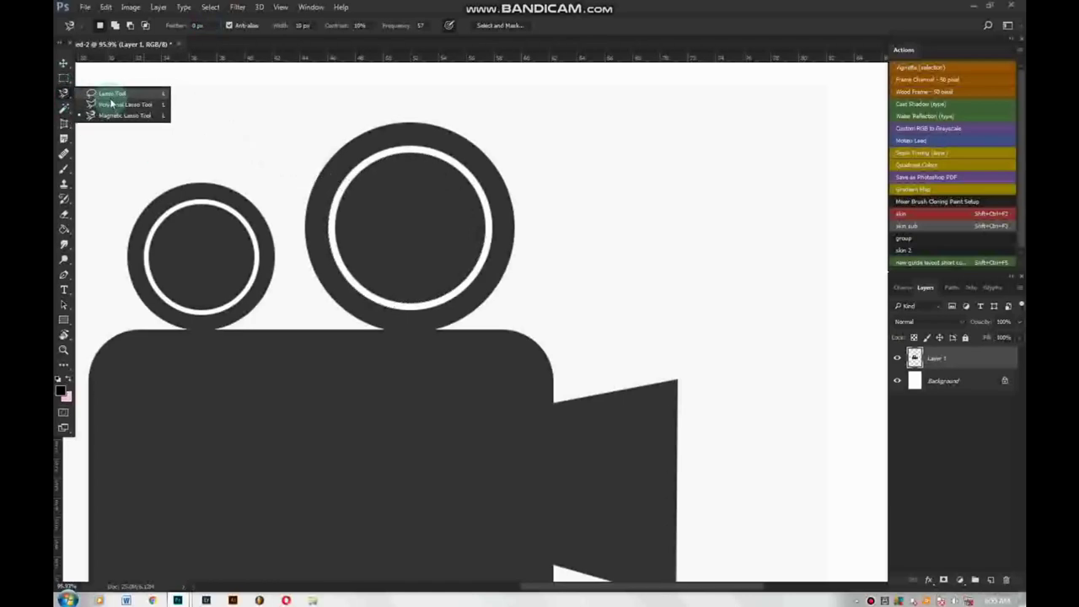
{"action": "left_click", "coordinate": [101, 90]}
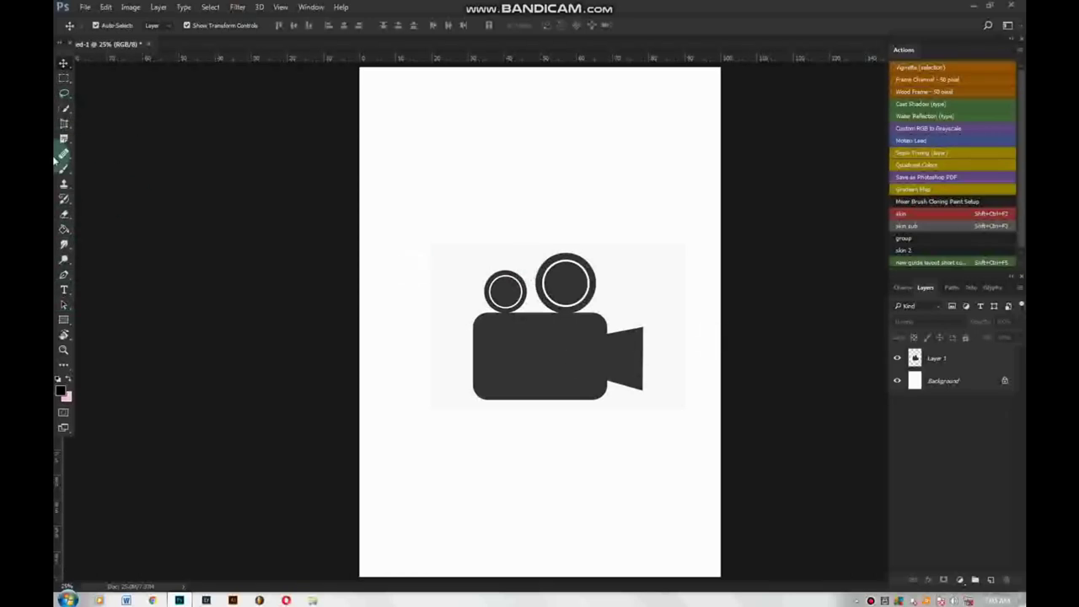
Choose Quick Selection and select the whole camera shape on Layer 1
{"action": "left_click", "coordinate": [65, 109]}
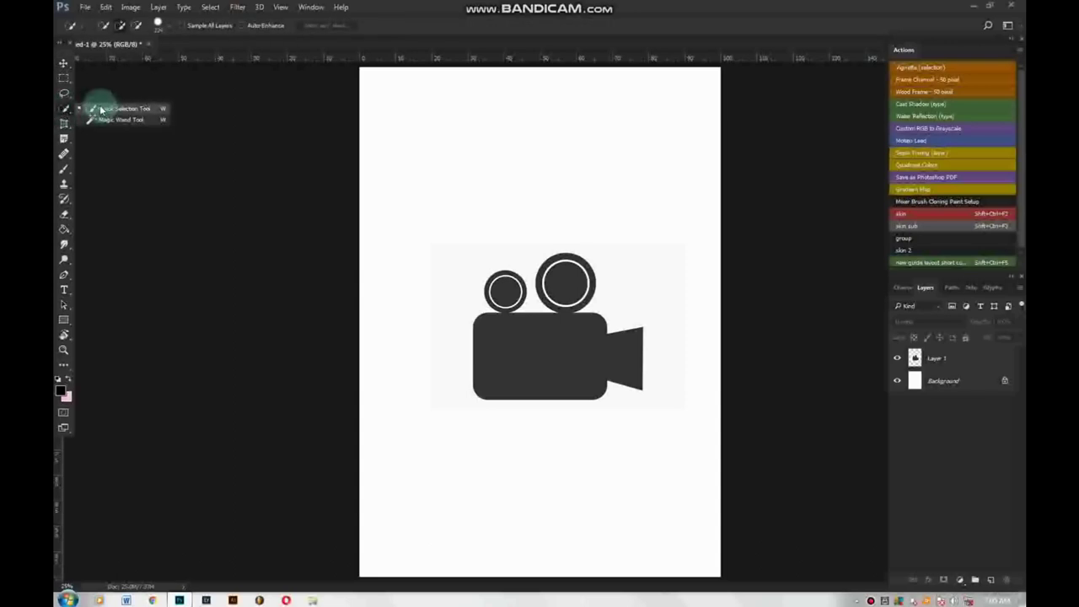
{"action": "left_click_drag", "start_coordinate": [62, 118], "coordinate": [109, 126]}
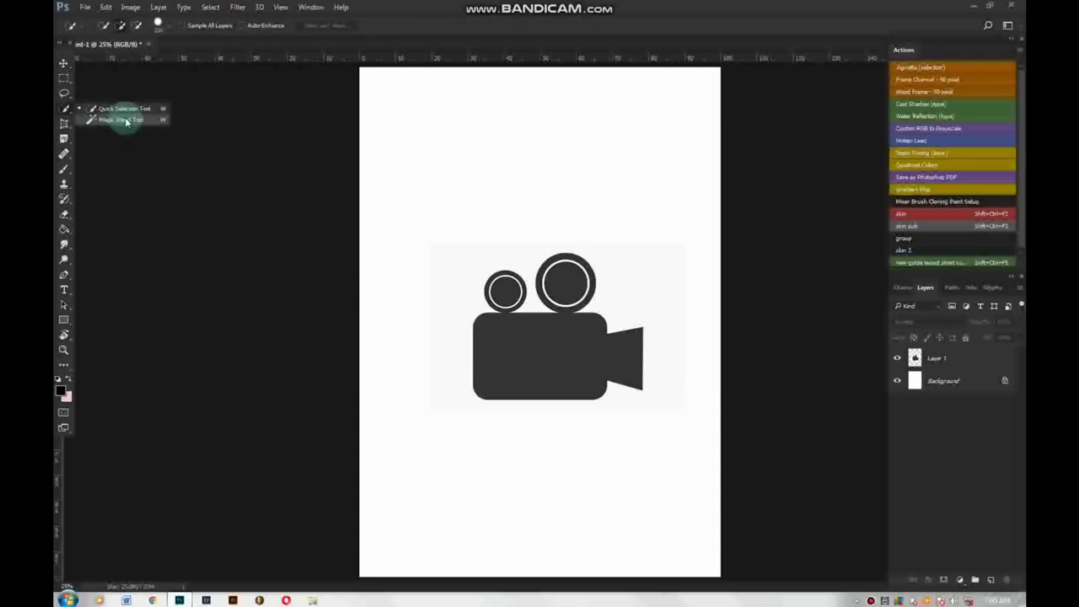
{"action": "left_click_drag", "start_coordinate": [113, 127], "coordinate": [133, 125]}
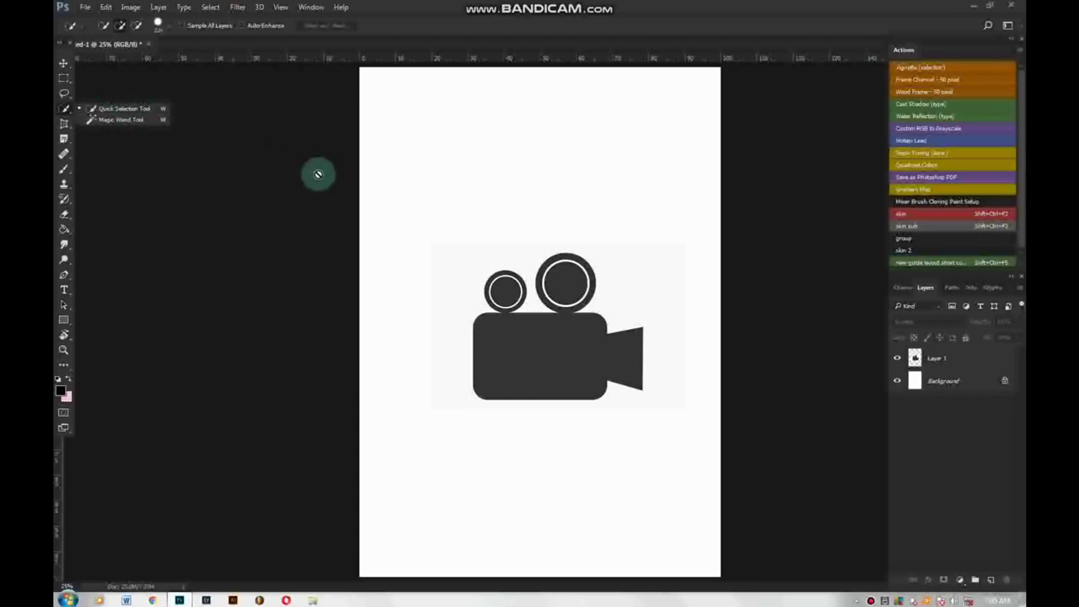
{"action": "left_click", "coordinate": [115, 108]}
{"action": "left_click_drag", "start_coordinate": [564, 358], "coordinate": [567, 363]}
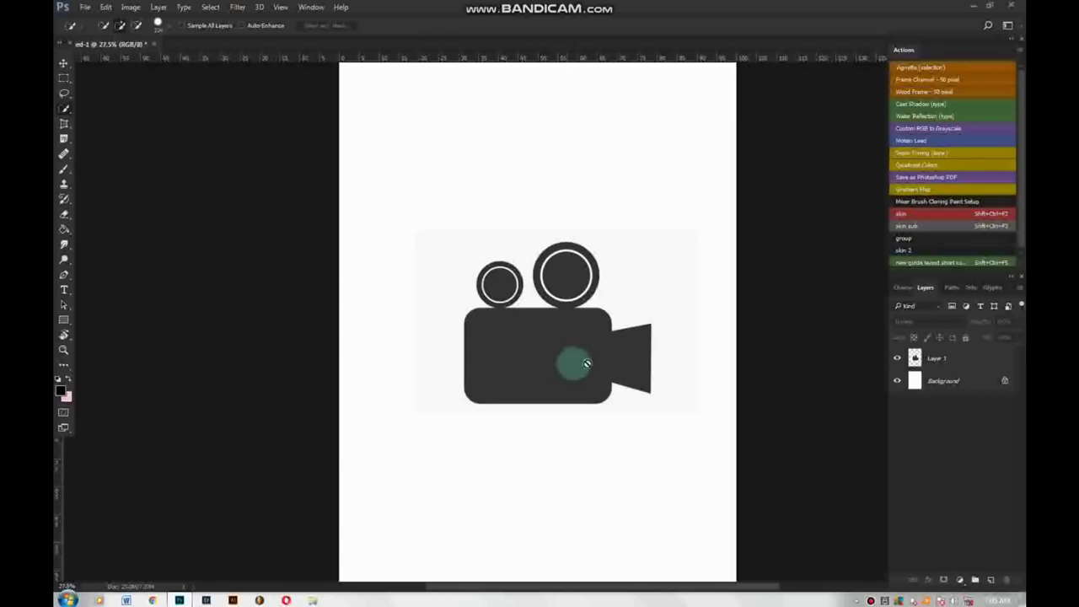
{"action": "left_click", "coordinate": [935, 357]}
{"action": "mouse_move", "coordinate": [638, 402]}
{"action": "left_mouse_down"}
{"action": "mouse_move", "coordinate": [470, 369]}
{"action": "mouse_move", "coordinate": [485, 368]}
{"action": "left_mouse_up"}
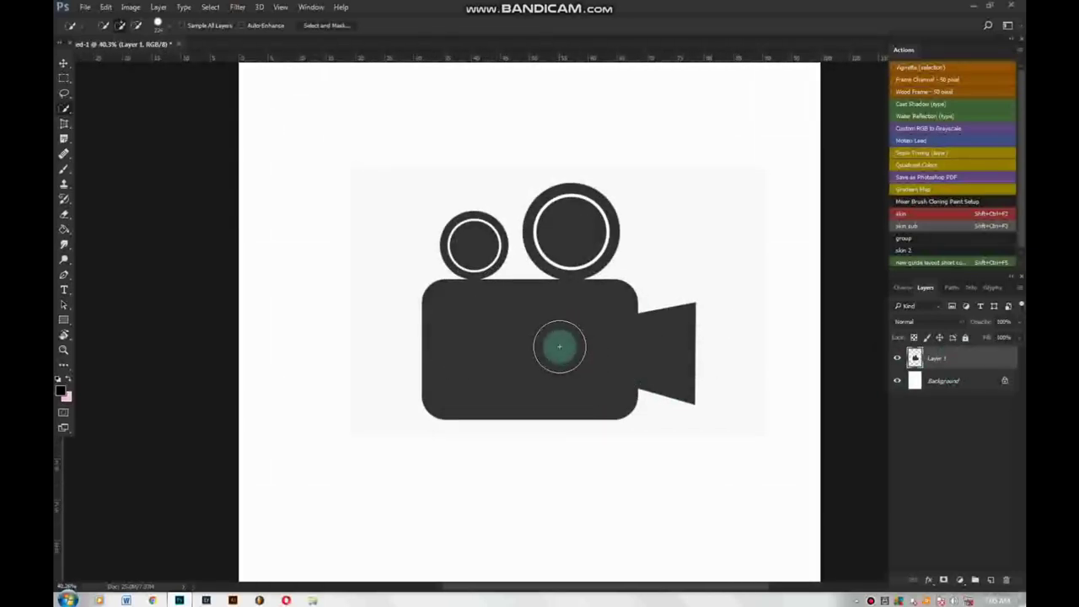
{"action": "left_click", "coordinate": [558, 346]}
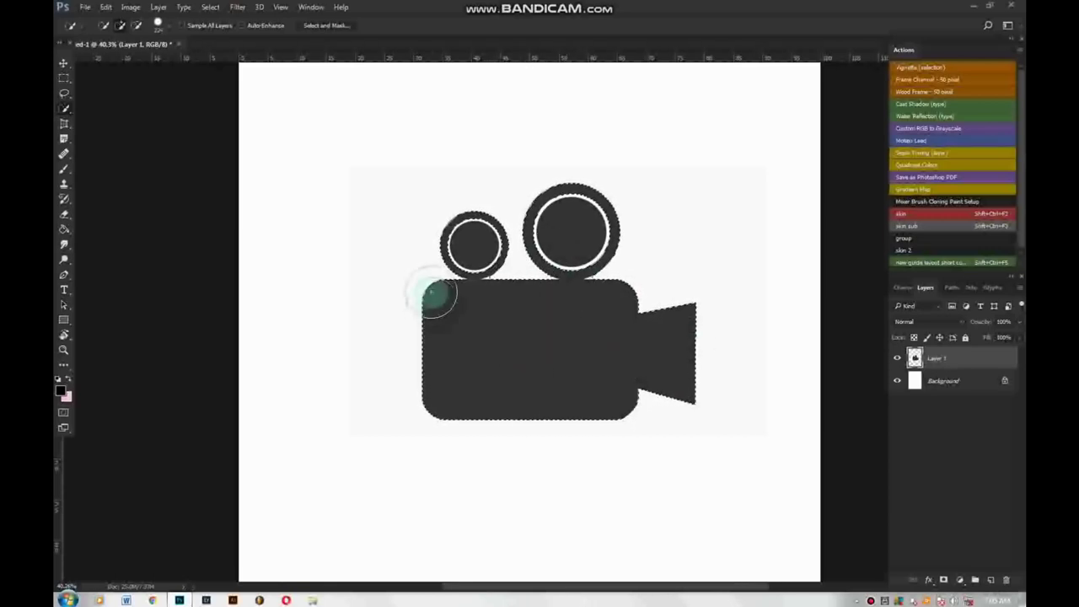
Enlarge the selection brush, deselect the camera, and float Untitled-1 in its own window
{"action": "scroll", "coordinate": [532, 318], "scroll_direction": "down", "scroll_amount": 1}
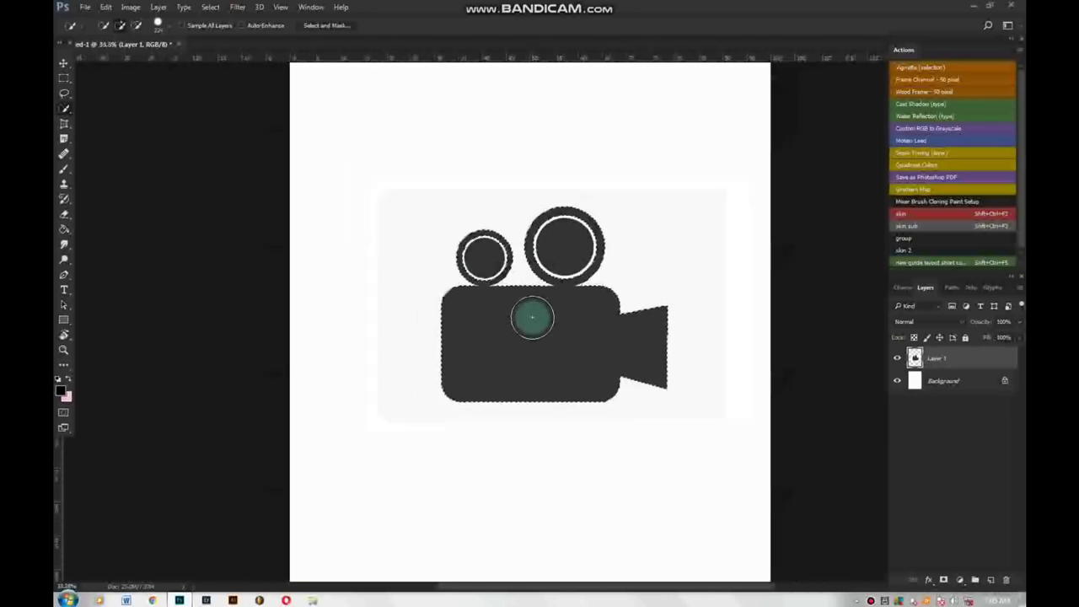
{"action": "scroll", "coordinate": [532, 318], "scroll_direction": "up", "scroll_amount": 2}
{"action": "scroll", "coordinate": [506, 308], "scroll_direction": "up", "scroll_amount": 1}
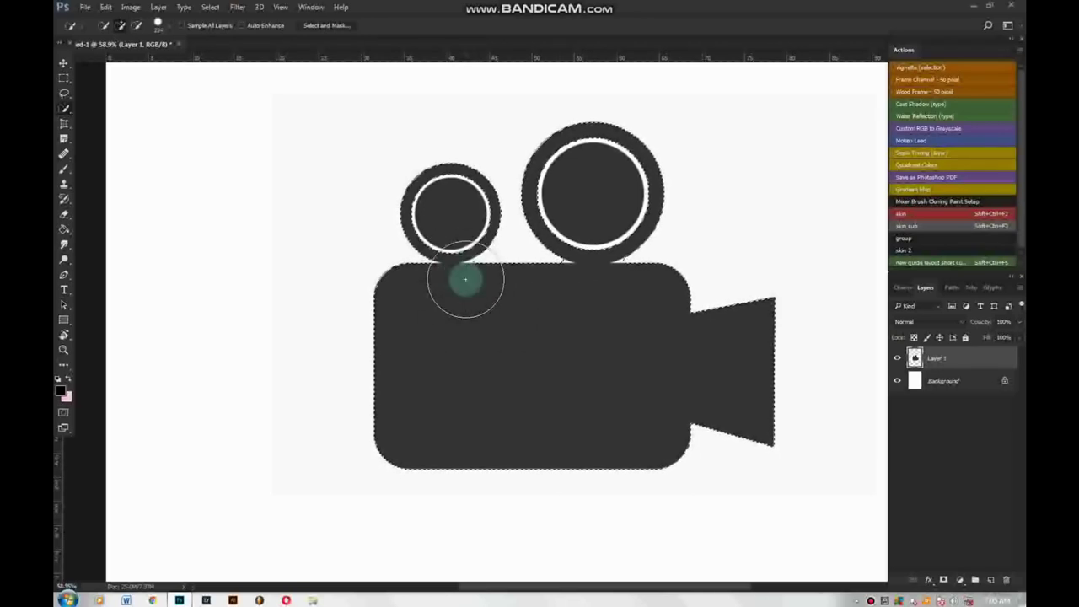
{"action": "key", "text": "bracketright"}
{"action": "key", "text": "bracketright"}
{"action": "scroll", "coordinate": [387, 379], "scroll_direction": "up", "scroll_amount": 3}
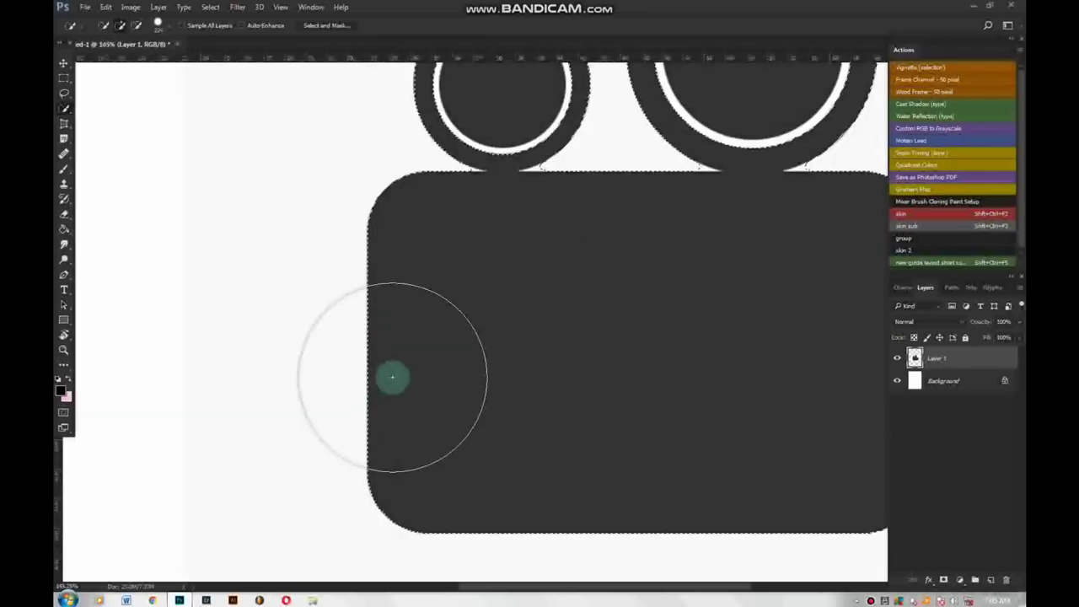
{"action": "scroll", "coordinate": [392, 377], "scroll_direction": "up", "scroll_amount": 2}
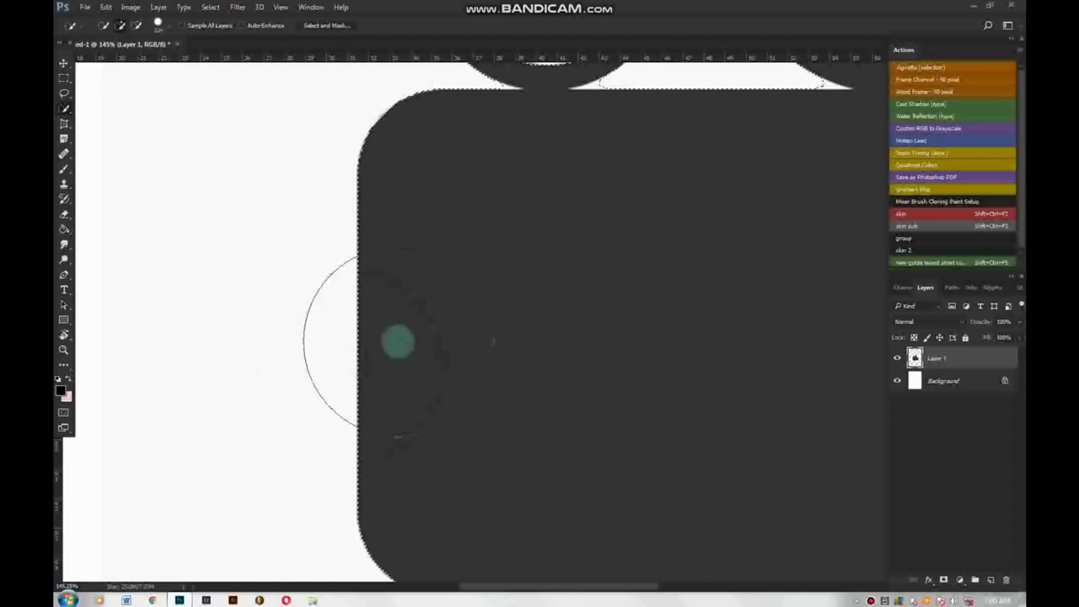
{"action": "scroll", "coordinate": [442, 320], "scroll_direction": "down", "scroll_amount": 2}
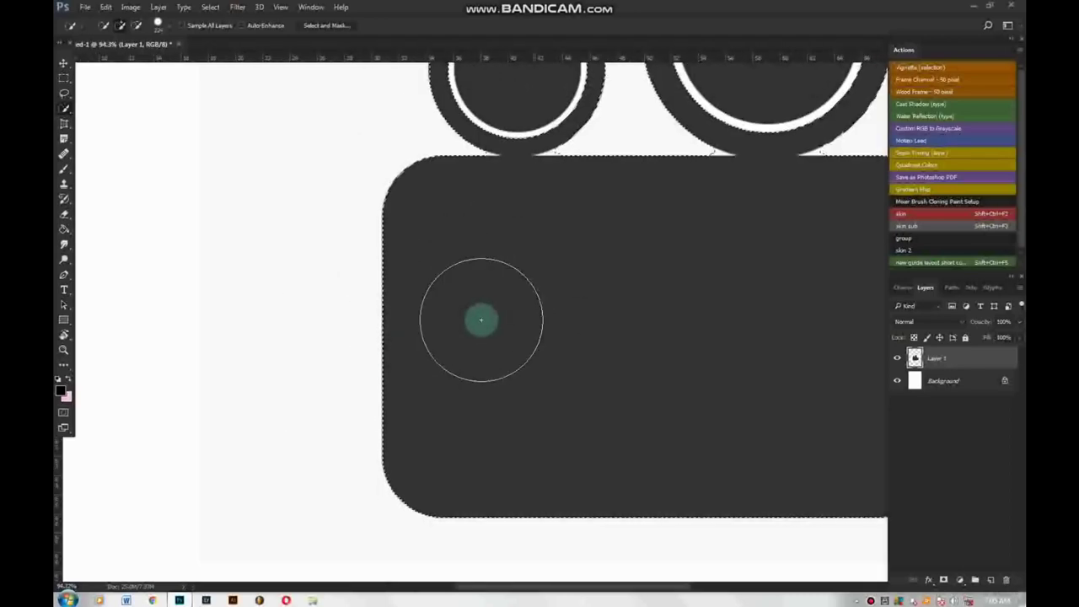
{"action": "scroll", "coordinate": [479, 317], "scroll_direction": "down", "scroll_amount": 2}
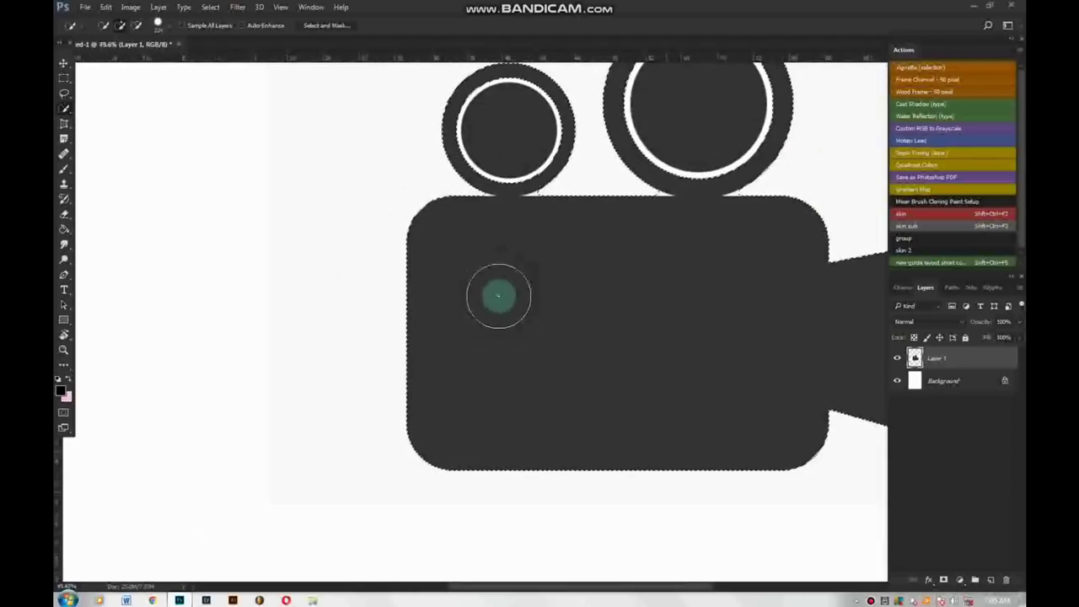
{"action": "scroll", "coordinate": [500, 290], "scroll_direction": "down", "scroll_amount": 2}
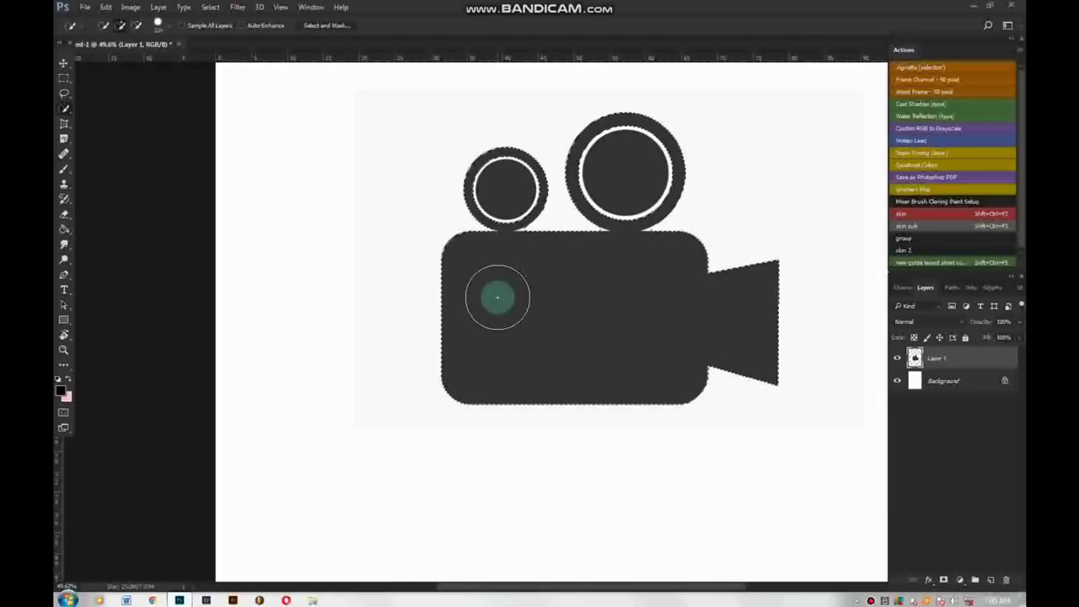
{"action": "key", "text": "ctrl+d"}
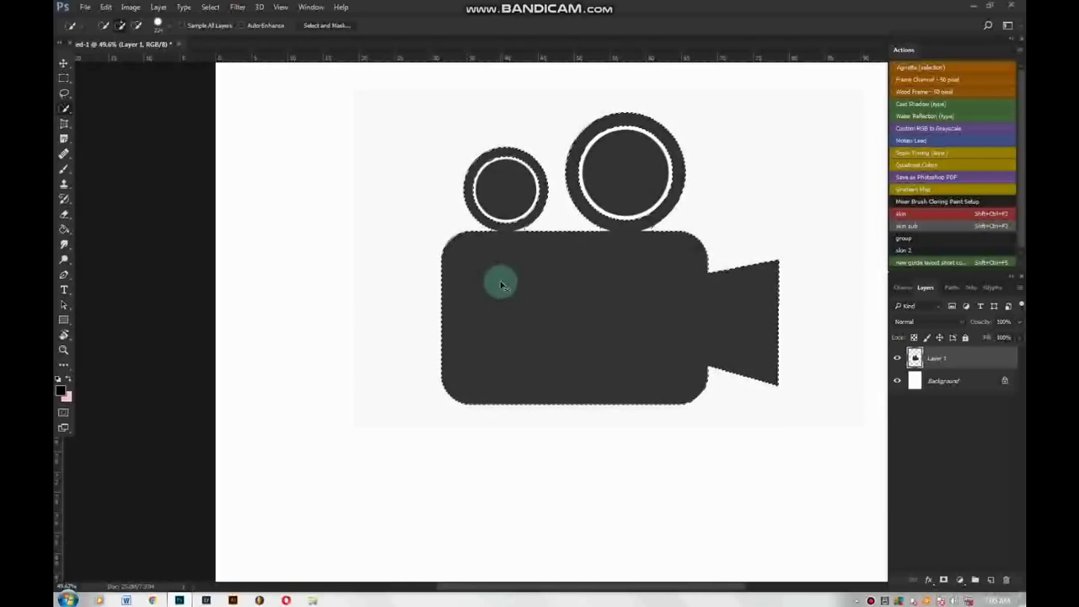
{"action": "scroll", "coordinate": [418, 295], "scroll_direction": "down", "scroll_amount": 2}
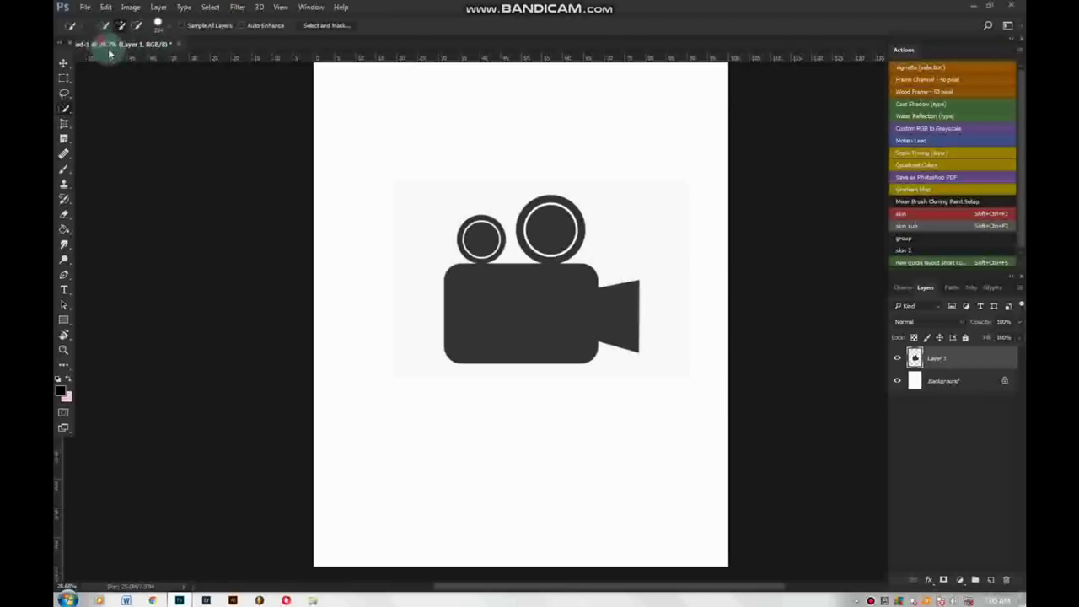
{"action": "left_click_drag", "start_coordinate": [154, 56], "coordinate": [138, 70]}
Open the doctor-and-virus cartoon image from the PNG & LOGO folder
{"action": "key", "text": "ctrl+o"}
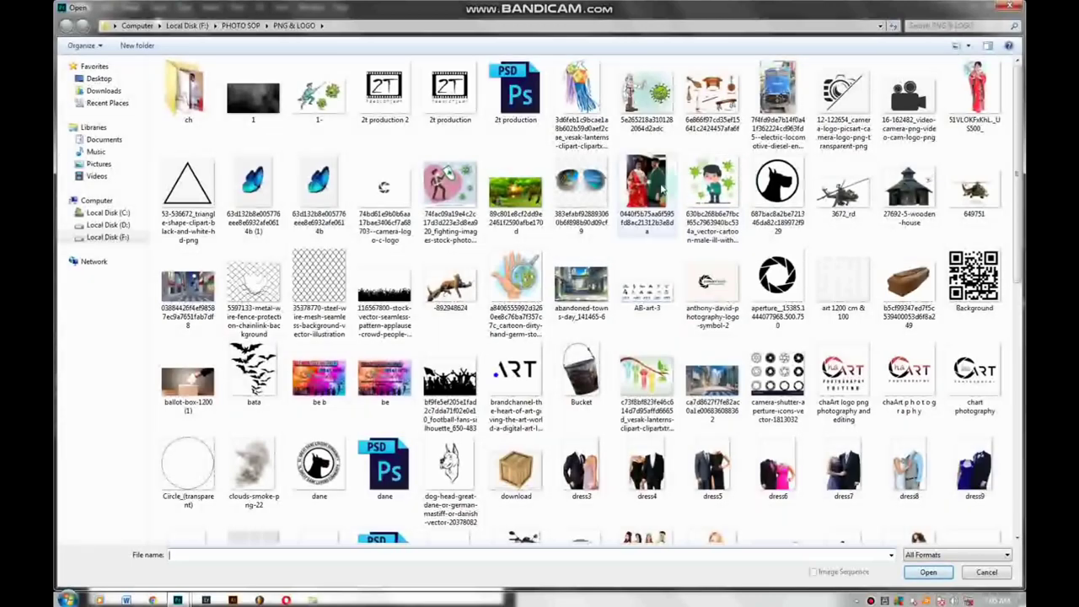
{"action": "double_click", "coordinate": [624, 103]}
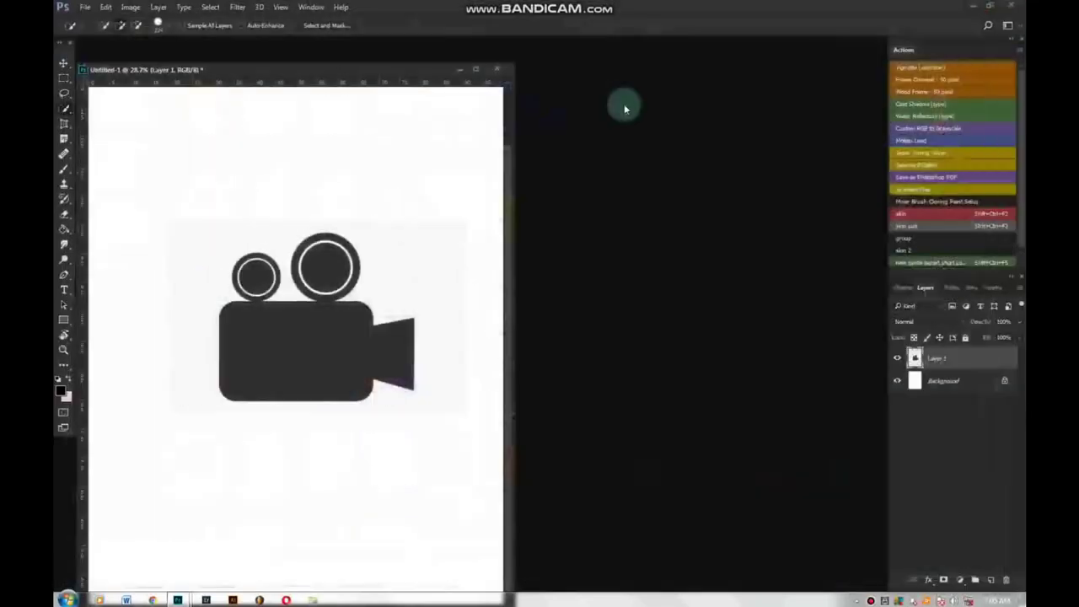
{"action": "scroll", "coordinate": [343, 284], "scroll_direction": "up", "scroll_amount": 3}
{"action": "scroll", "coordinate": [290, 281], "scroll_direction": "down", "scroll_amount": 3}
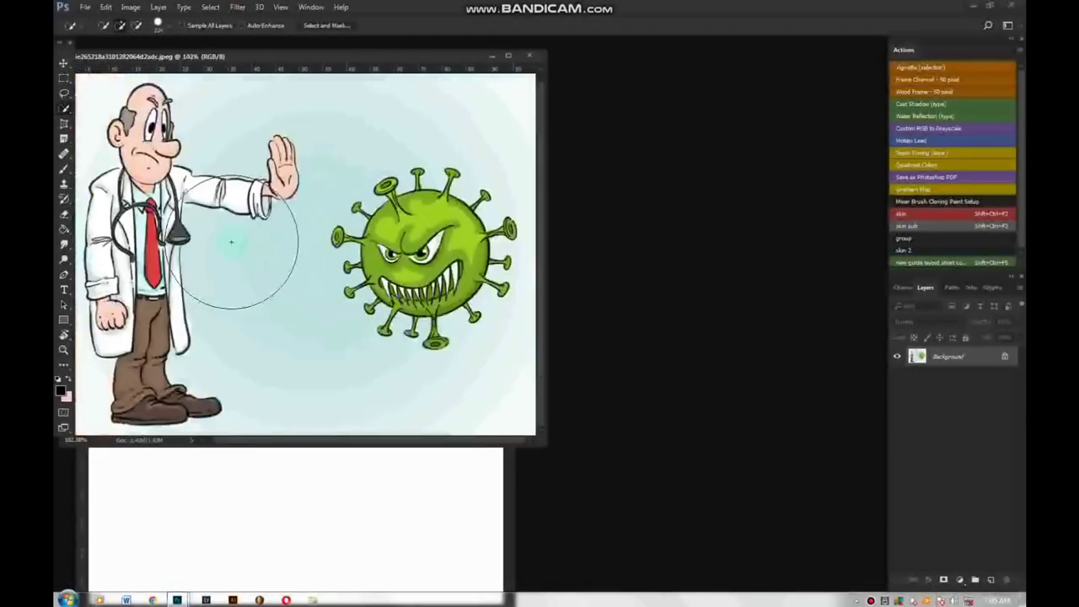
Quick-select the doctor, adding his grey hair, shirt and stethoscope
{"action": "left_click_drag", "start_coordinate": [181, 223], "coordinate": [135, 166]}
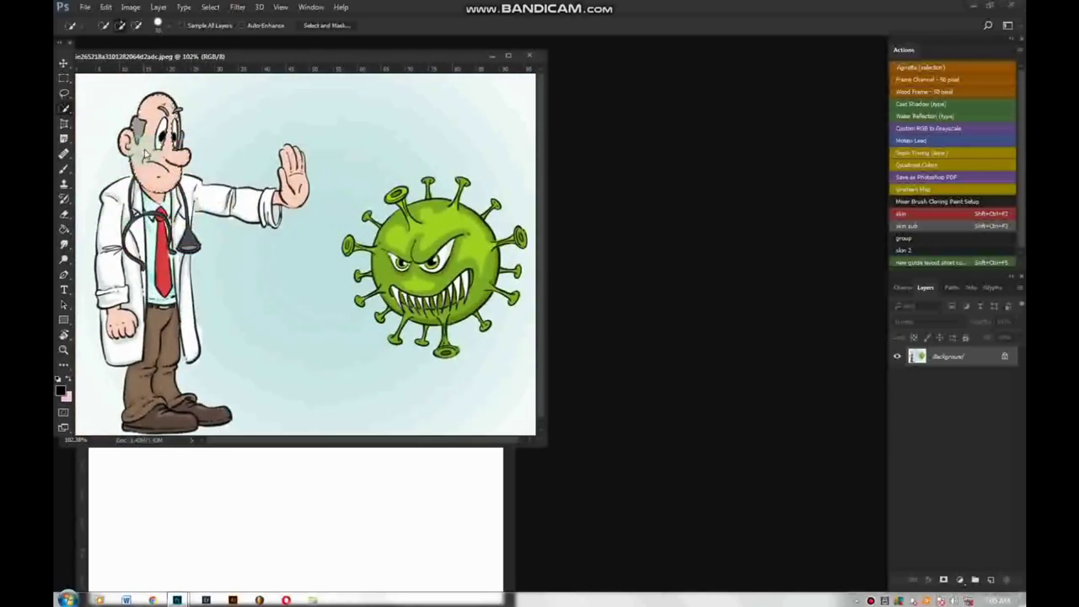
{"action": "scroll", "coordinate": [152, 139], "scroll_direction": "up", "scroll_amount": 3}
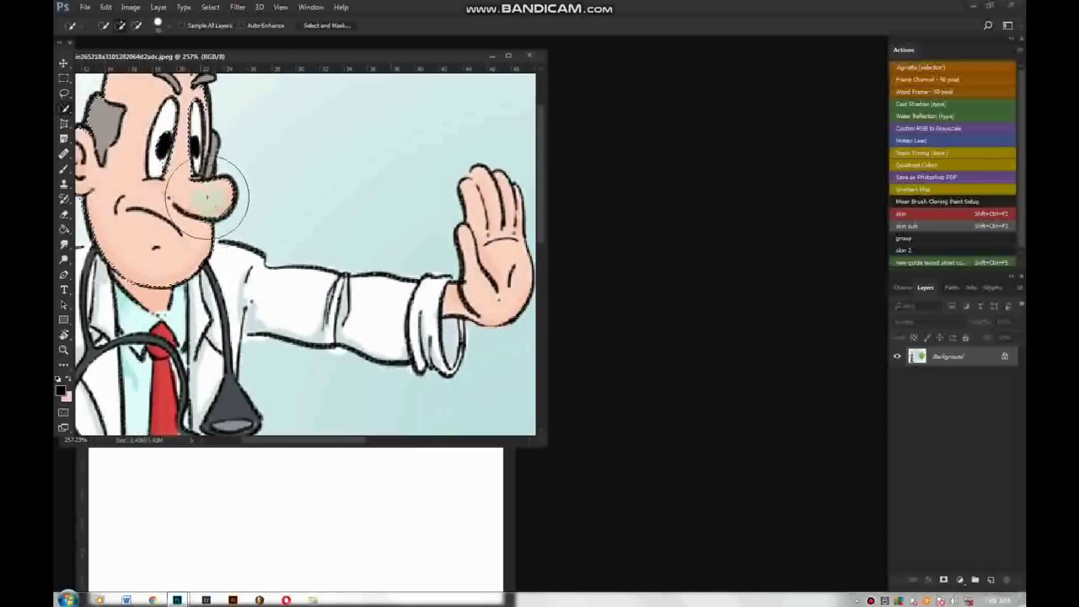
{"action": "scroll", "coordinate": [160, 142], "scroll_direction": "up", "scroll_amount": 2}
{"action": "left_click_drag", "start_coordinate": [164, 142], "coordinate": [167, 153]}
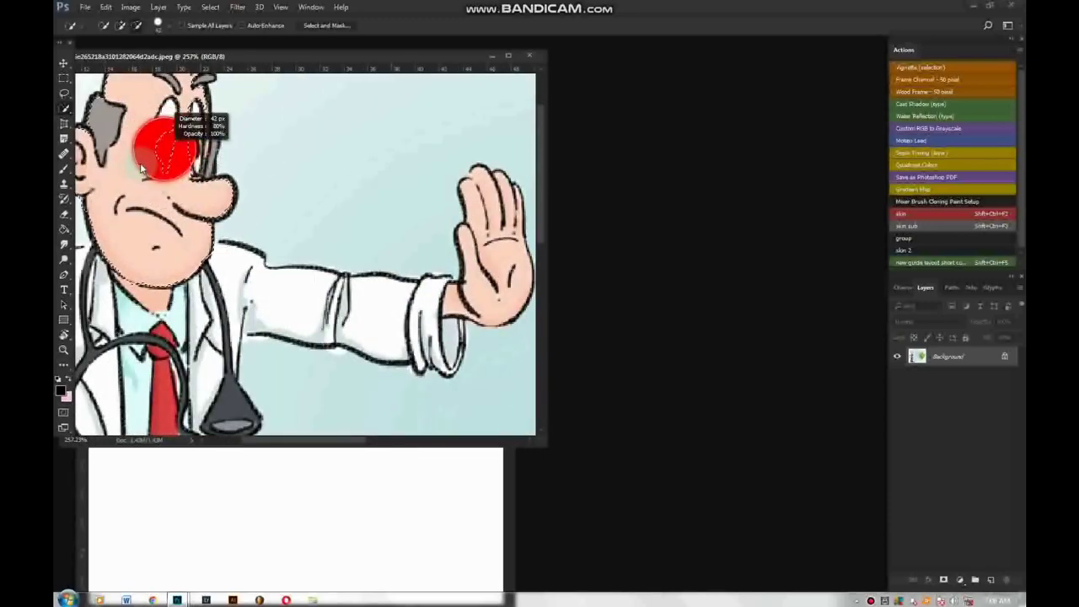
{"action": "scroll", "coordinate": [181, 168], "scroll_direction": "down", "scroll_amount": 1}
{"action": "scroll", "coordinate": [185, 169], "scroll_direction": "down", "scroll_amount": 1}
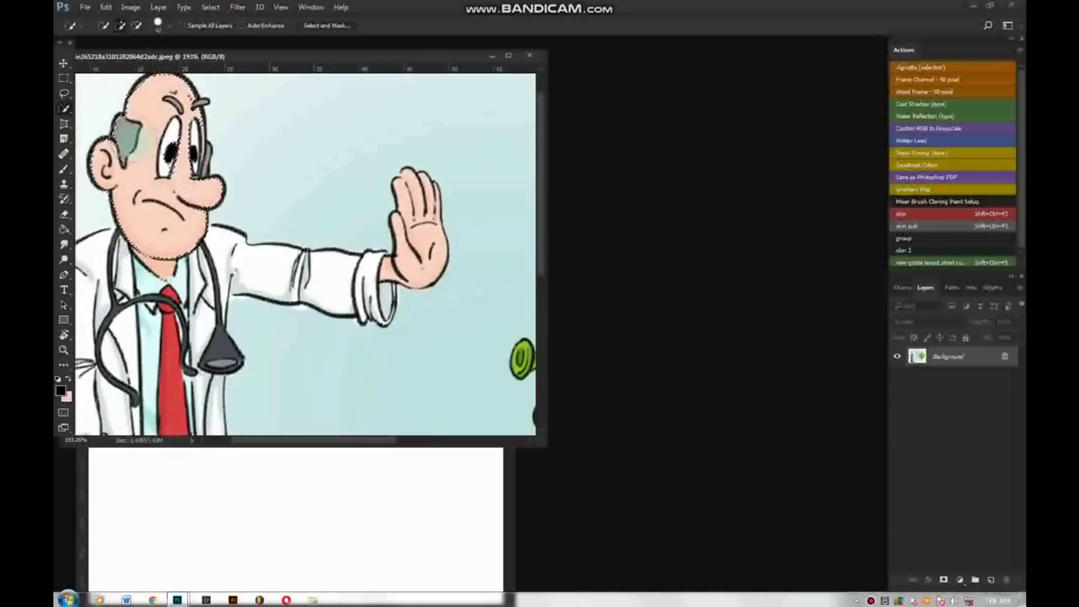
{"action": "left_click", "coordinate": [135, 139]}
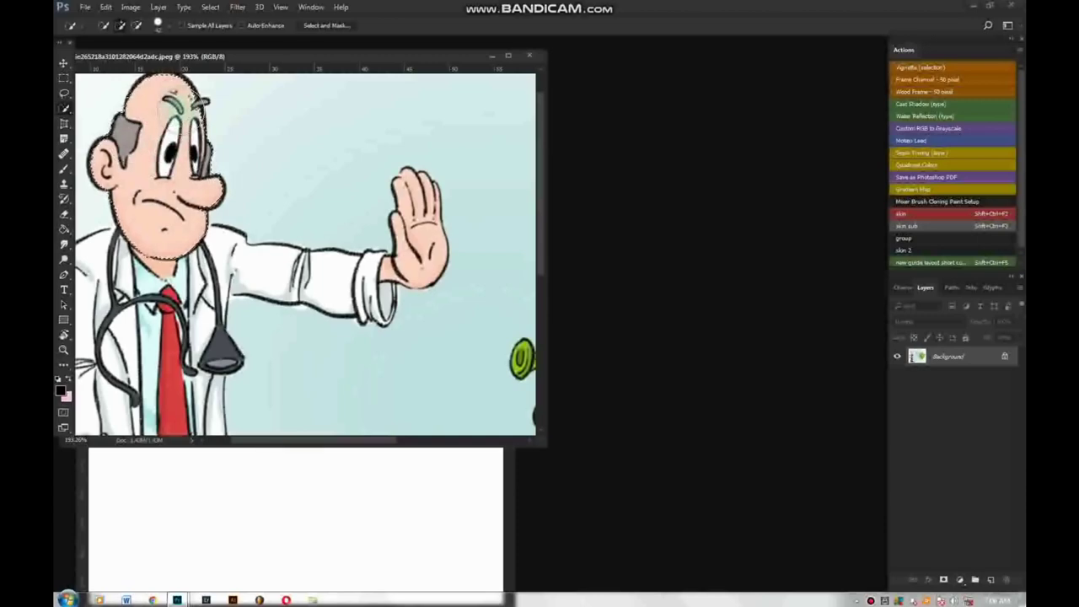
{"action": "scroll", "coordinate": [165, 301], "scroll_direction": "down", "scroll_amount": 3}
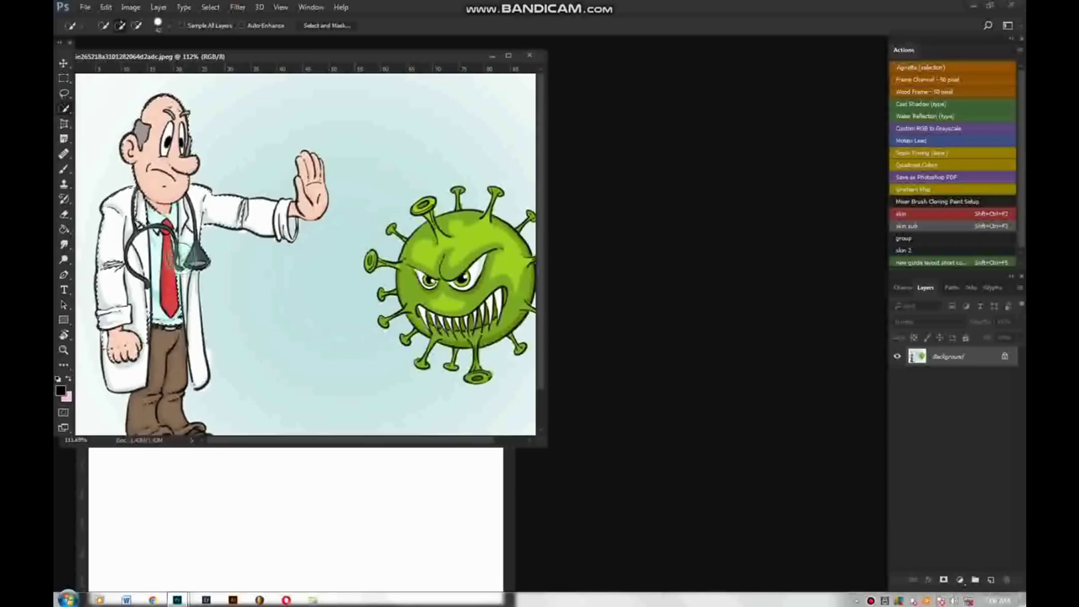
{"action": "left_click_drag", "start_coordinate": [165, 293], "coordinate": [175, 278]}
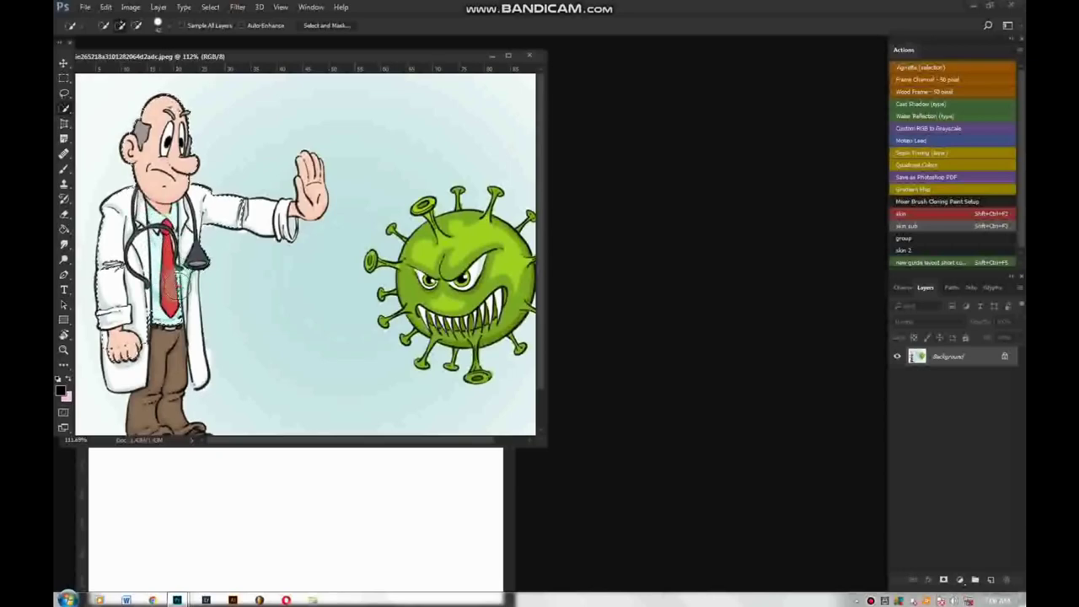
Move the selected doctor right and down, undo the move, and clear the selection
{"action": "left_click", "coordinate": [63, 63]}
{"action": "scroll", "coordinate": [305, 255], "scroll_direction": "down", "scroll_amount": 2}
{"action": "mouse_move", "coordinate": [204, 205]}
{"action": "left_mouse_down"}
{"action": "mouse_move", "coordinate": [239, 233]}
{"action": "mouse_move", "coordinate": [226, 256]}
{"action": "left_mouse_up"}
{"action": "key", "text": "ctrl+d"}
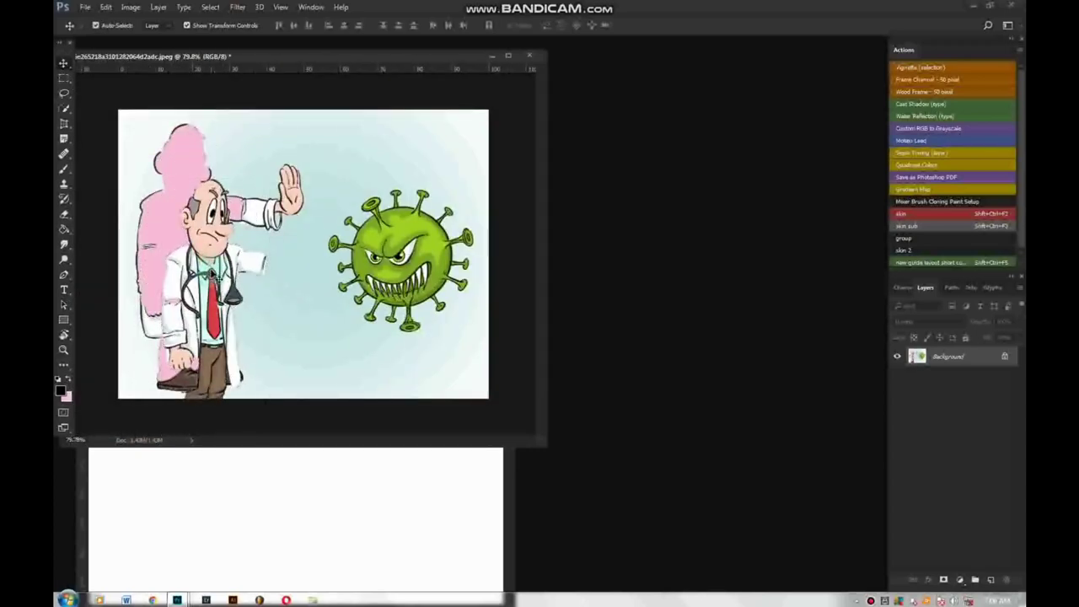
{"action": "key", "text": "ctrl+alt+z"}
{"action": "key", "text": "ctrl+alt+z"}
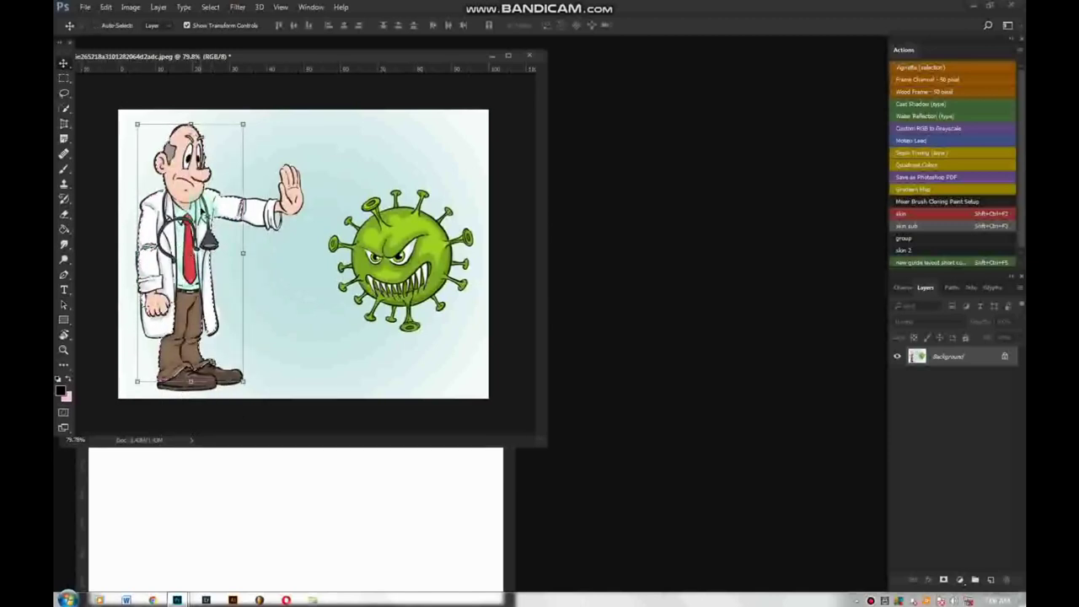
{"action": "key", "text": "ctrl+d"}
{"action": "left_click", "coordinate": [96, 25]}
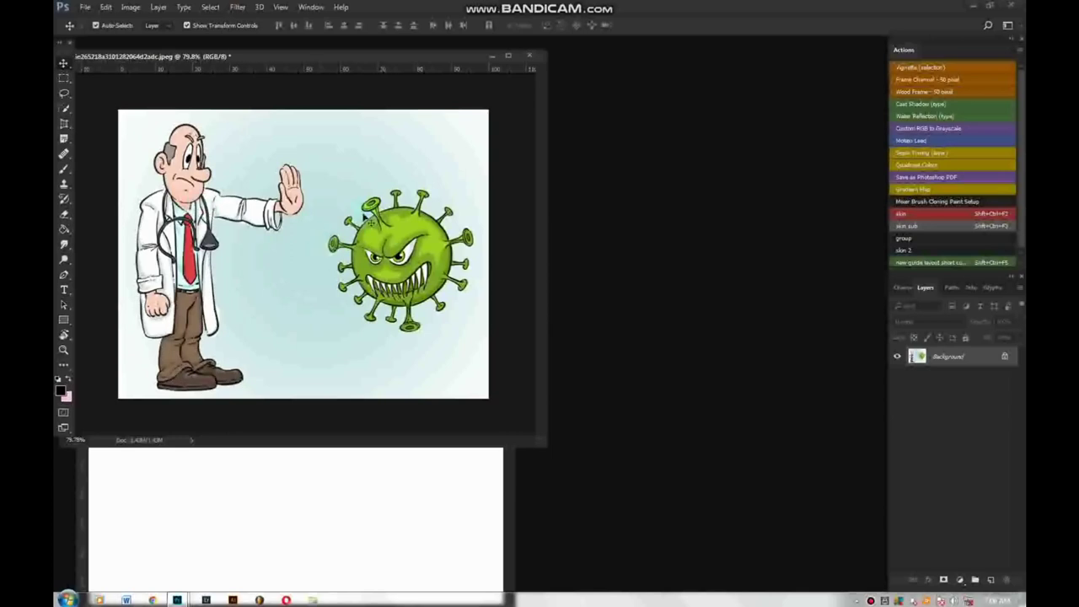
{"action": "left_click", "coordinate": [311, 361]}
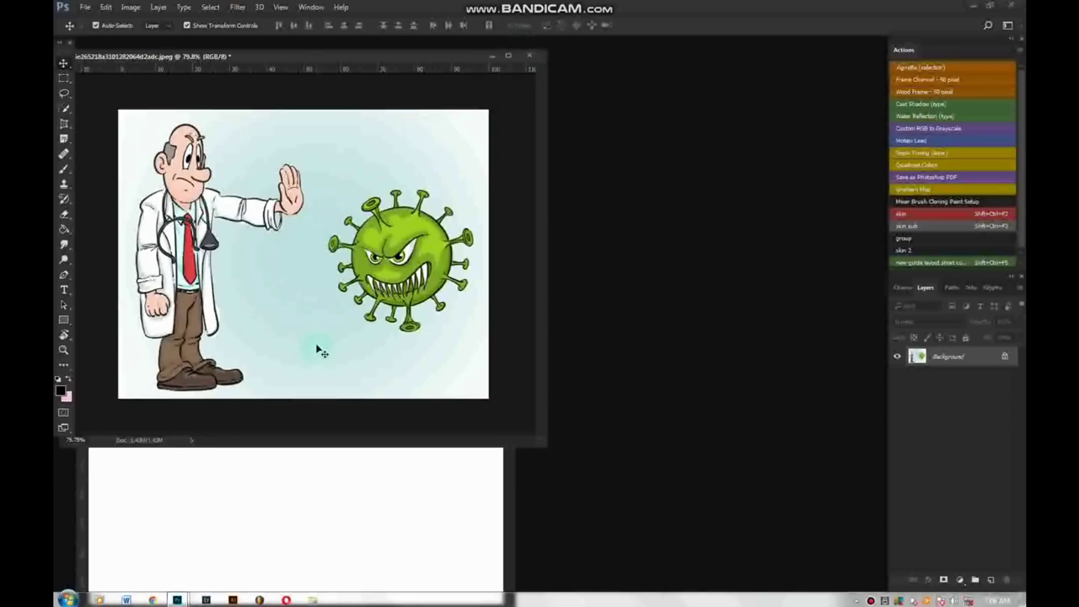
With the Magic Wand, select the virus's light-green highlights and the darker green around its eyes
{"action": "left_click", "coordinate": [65, 97]}
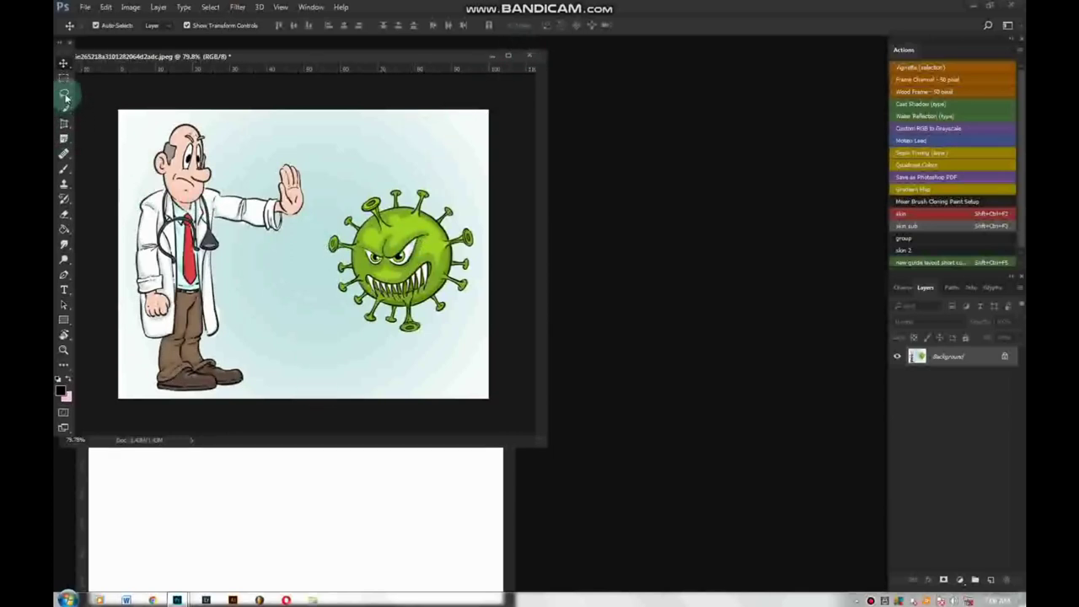
{"action": "left_click", "coordinate": [66, 112]}
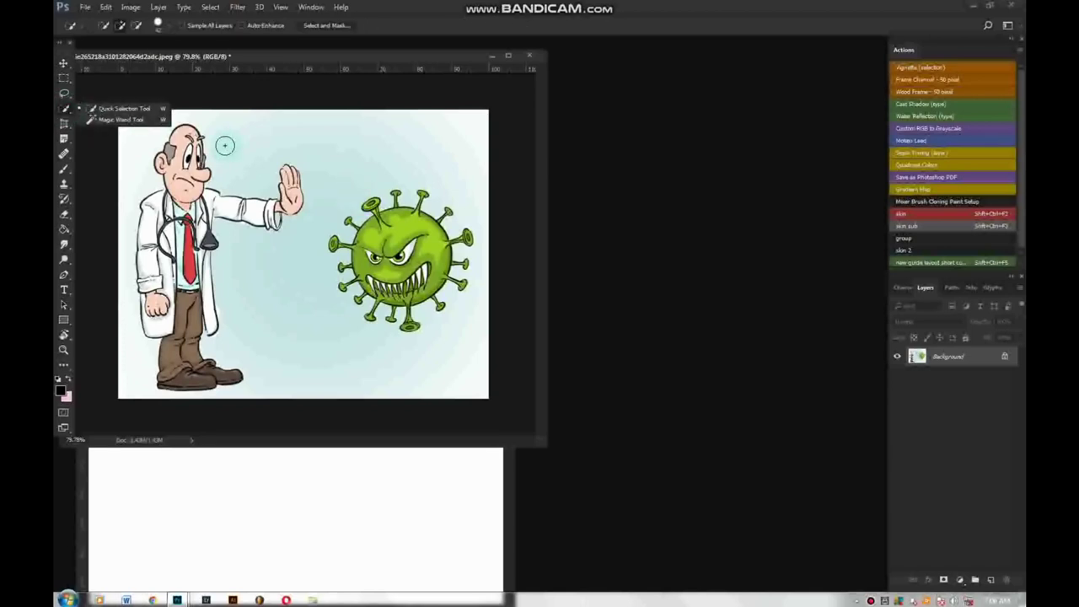
{"action": "key", "text": "shift+w"}
{"action": "scroll", "coordinate": [384, 248], "scroll_direction": "up", "scroll_amount": 2}
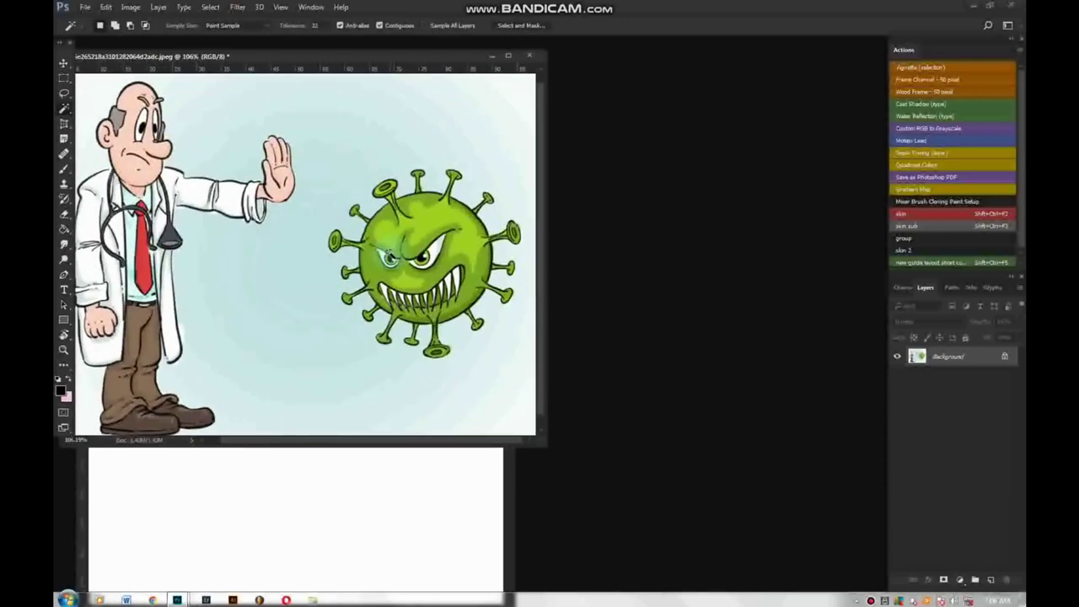
{"action": "scroll", "coordinate": [384, 249], "scroll_direction": "up", "scroll_amount": 2}
{"action": "left_click", "coordinate": [447, 216]}
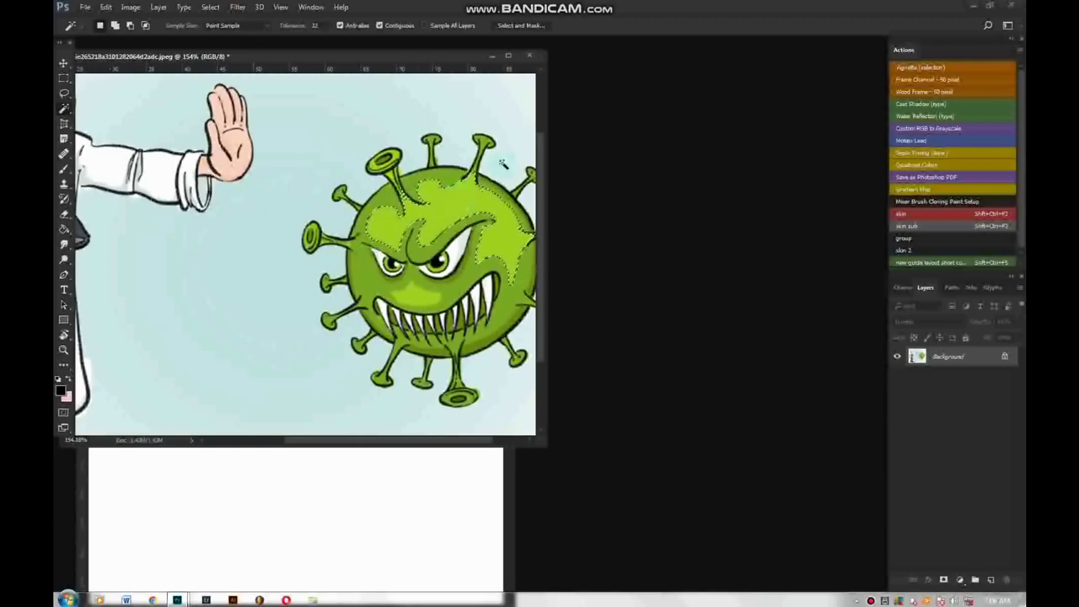
{"action": "left_click", "coordinate": [374, 281], "text": "shift"}
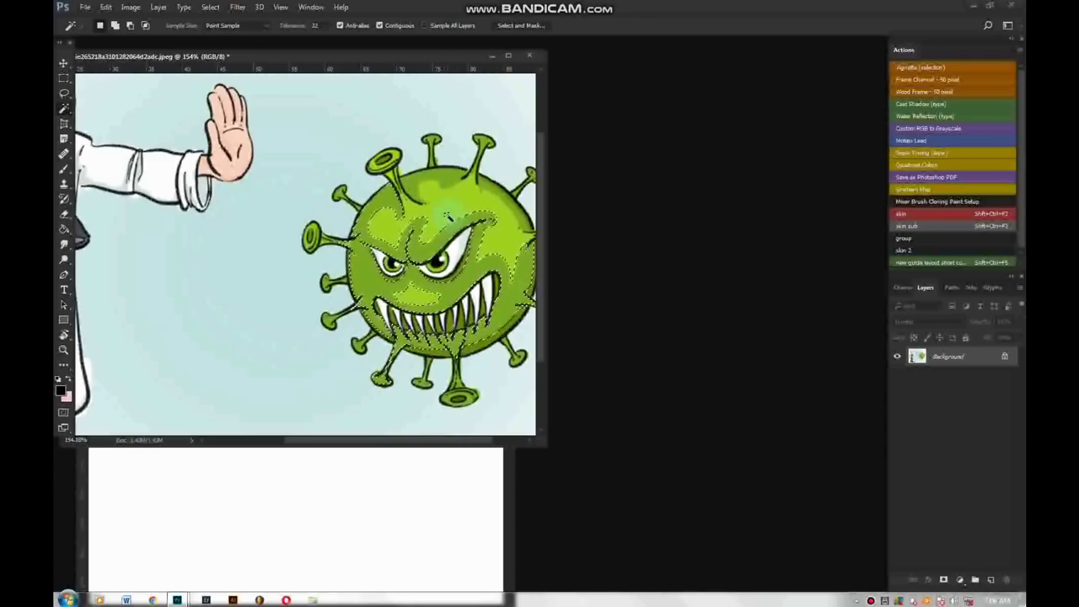
Add the virus's upper-body and face light-green patches to the selection, then close the image
{"action": "left_click", "coordinate": [436, 202], "text": "shift"}
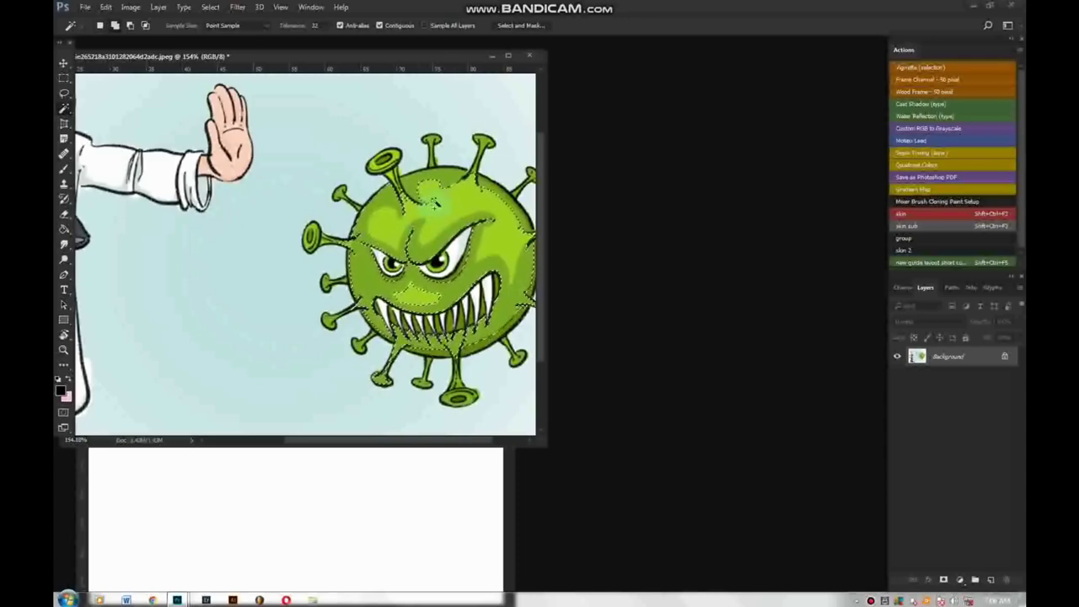
{"action": "left_click", "coordinate": [403, 195], "text": "shift"}
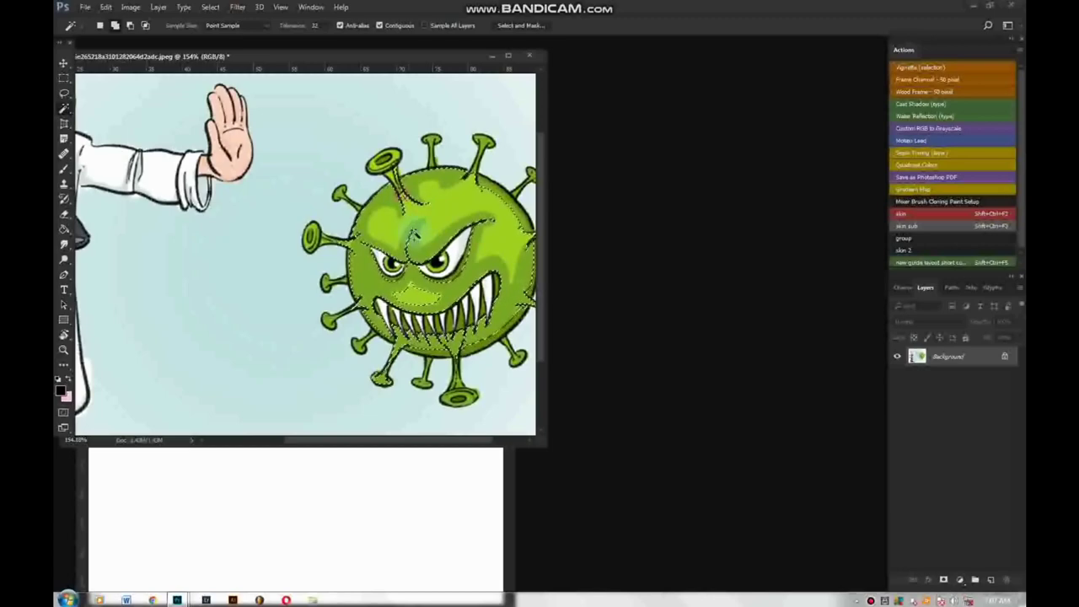
{"action": "scroll", "coordinate": [448, 215], "scroll_direction": "up", "scroll_amount": 1}
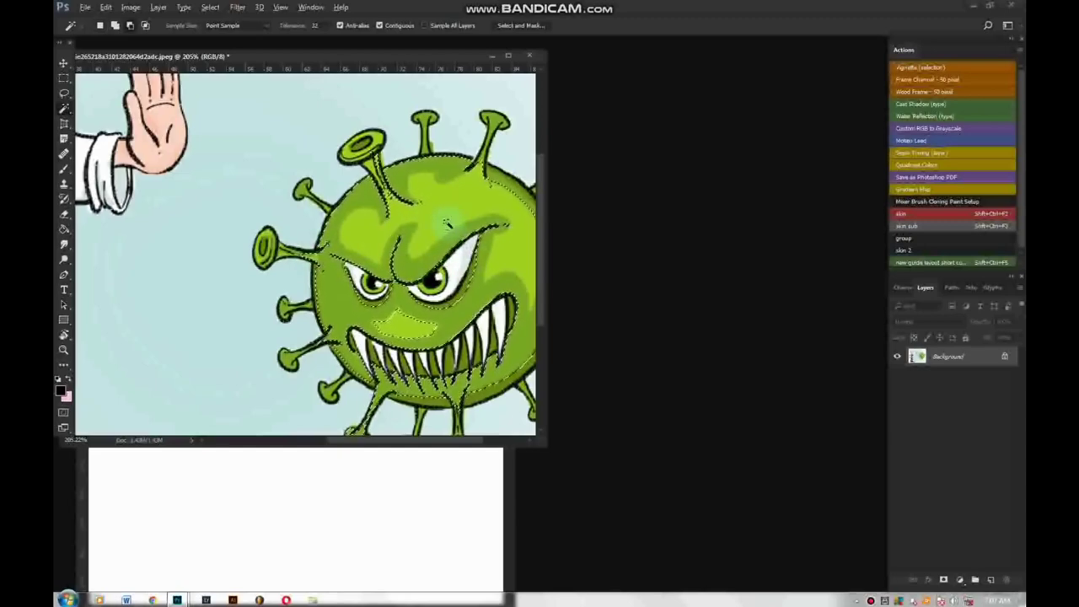
{"action": "left_click", "coordinate": [451, 200], "text": "shift"}
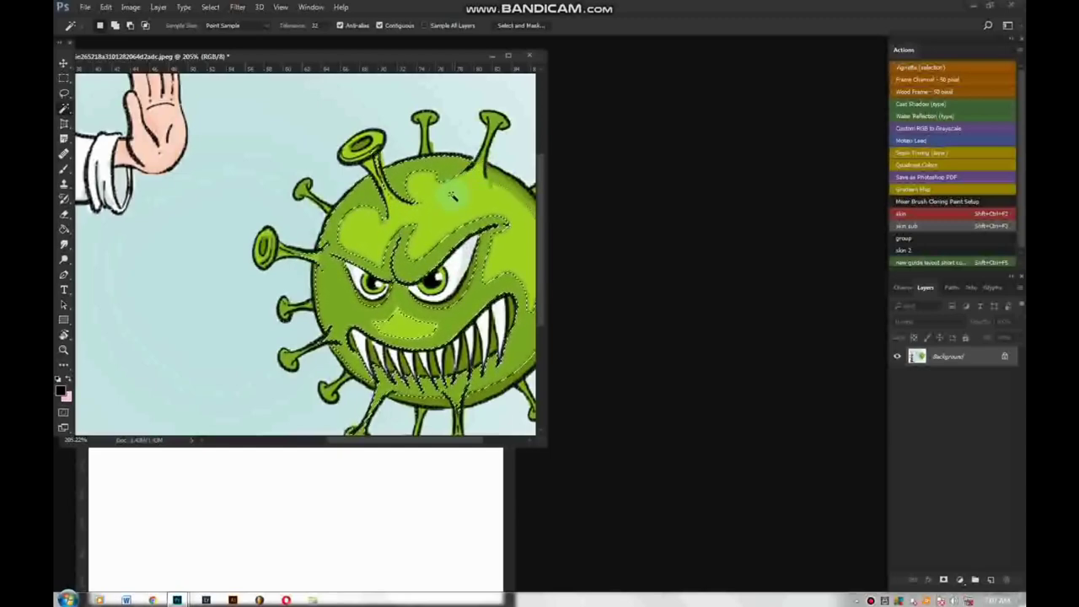
{"action": "scroll", "coordinate": [399, 301], "scroll_direction": "down", "scroll_amount": 3}
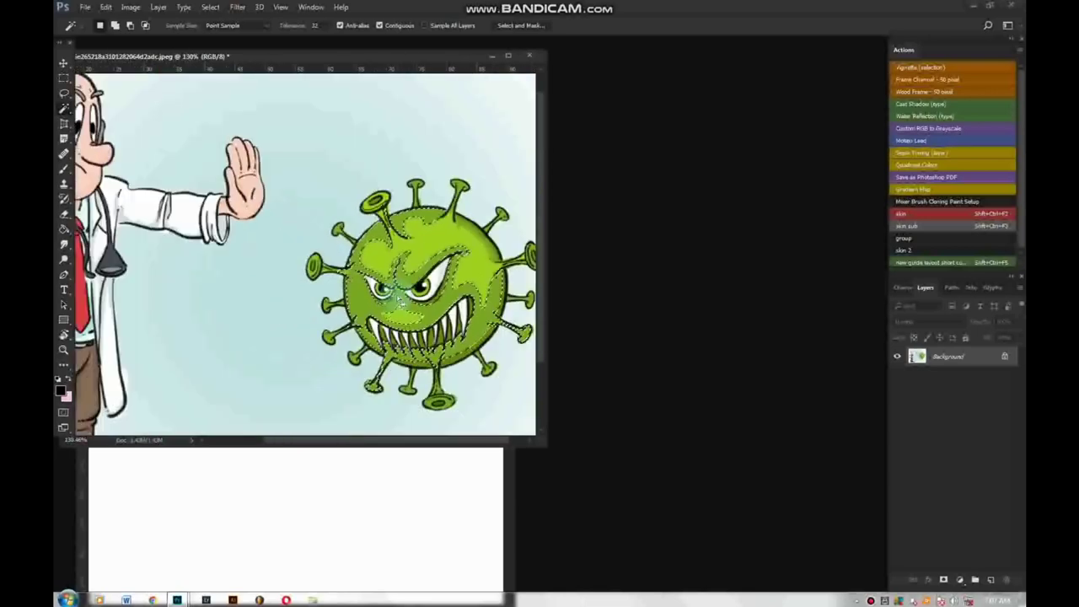
{"action": "scroll", "coordinate": [399, 301], "scroll_direction": "down", "scroll_amount": 2}
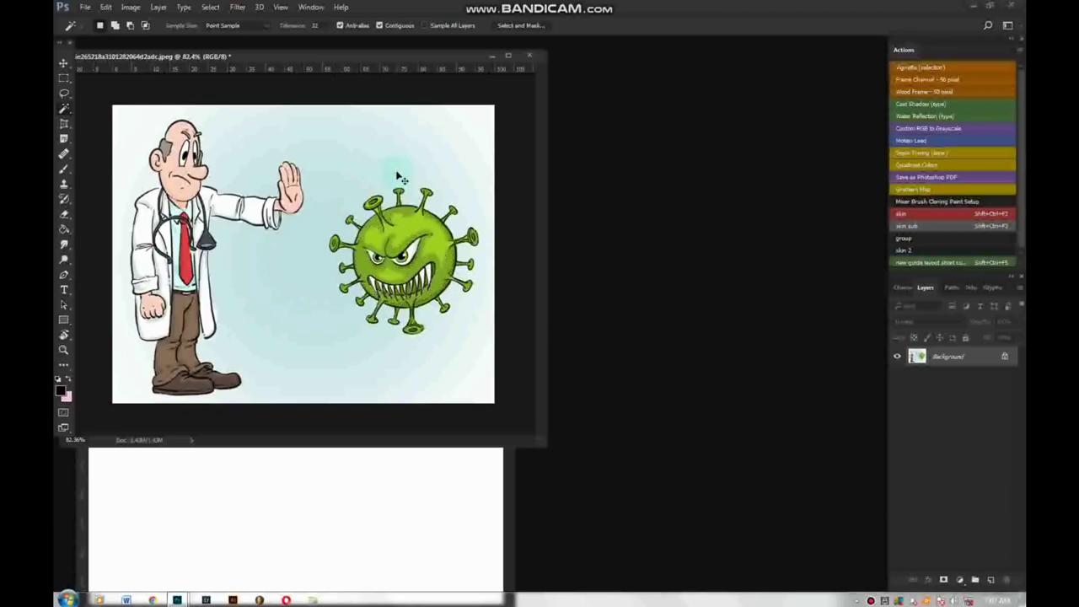
{"action": "left_click", "coordinate": [530, 56]}
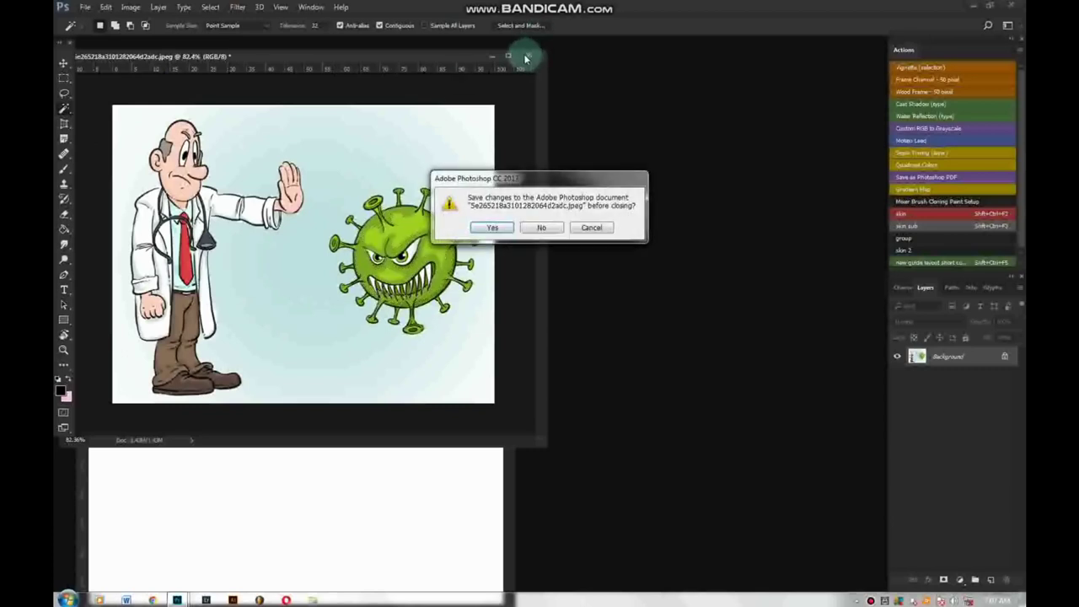
Close the doctor image without saving and start a crop border around the camera page
{"action": "left_click", "coordinate": [546, 228]}
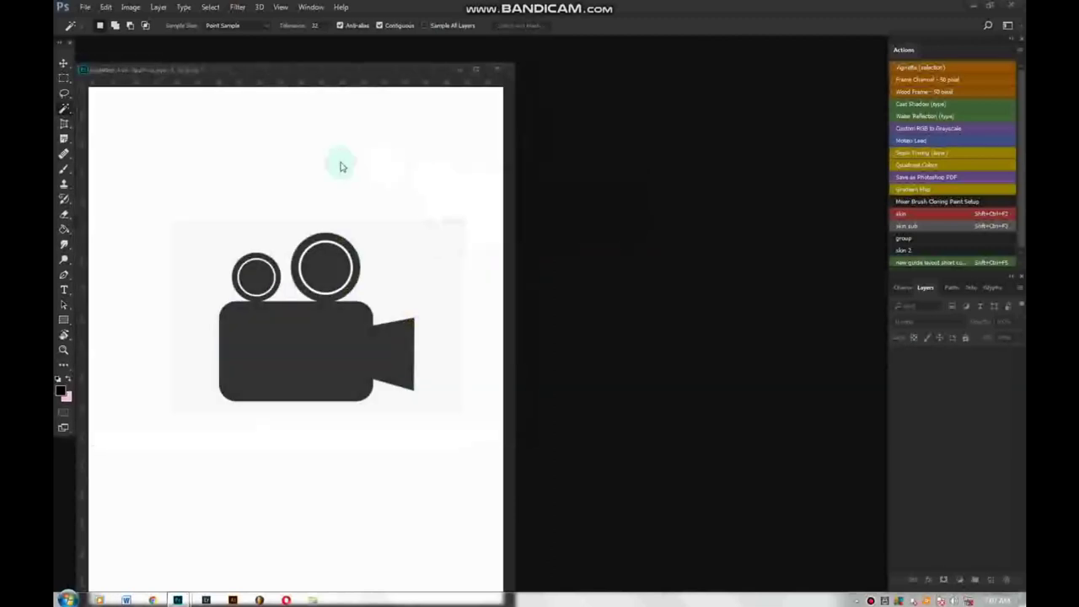
{"action": "left_click", "coordinate": [65, 125]}
{"action": "left_click", "coordinate": [126, 123]}
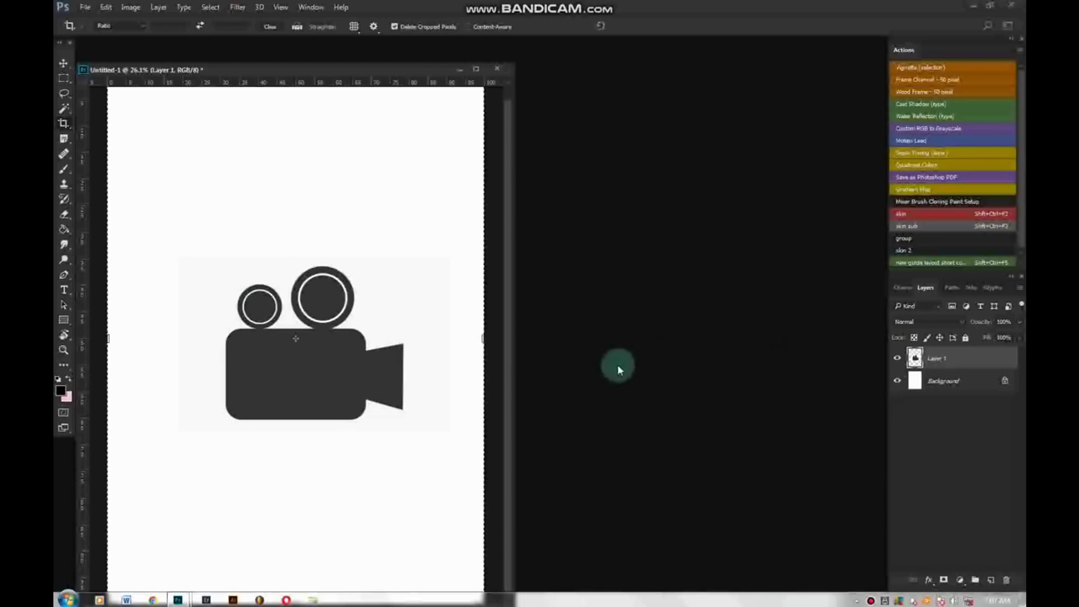
{"action": "mouse_move", "coordinate": [200, 255]}
{"action": "left_mouse_down"}
{"action": "mouse_move", "coordinate": [439, 431]}
{"action": "mouse_move", "coordinate": [431, 425]}
{"action": "left_mouse_up"}
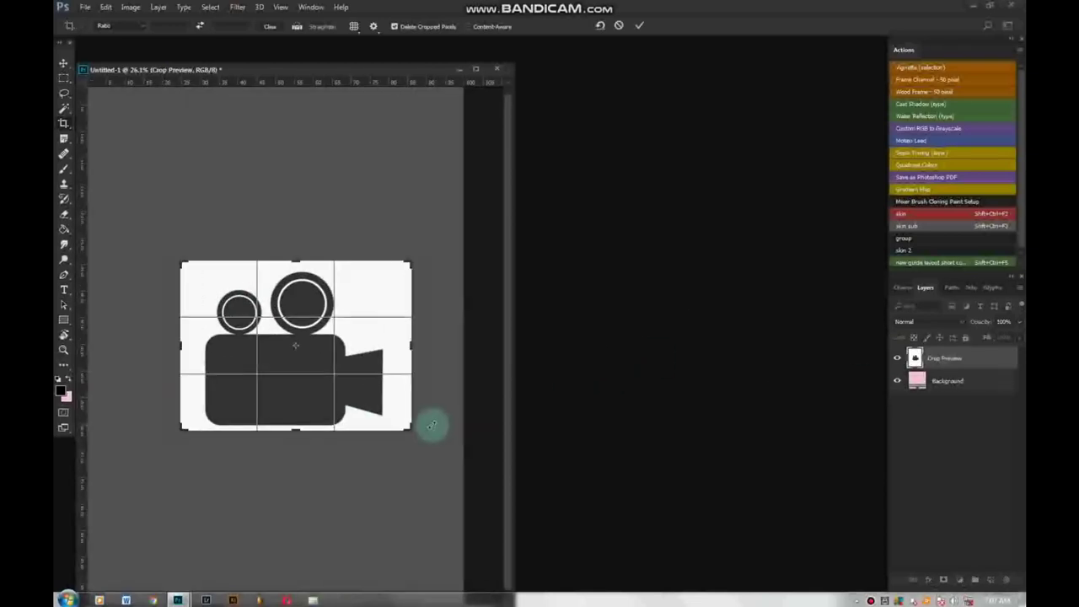
{"action": "key", "text": "Return"}
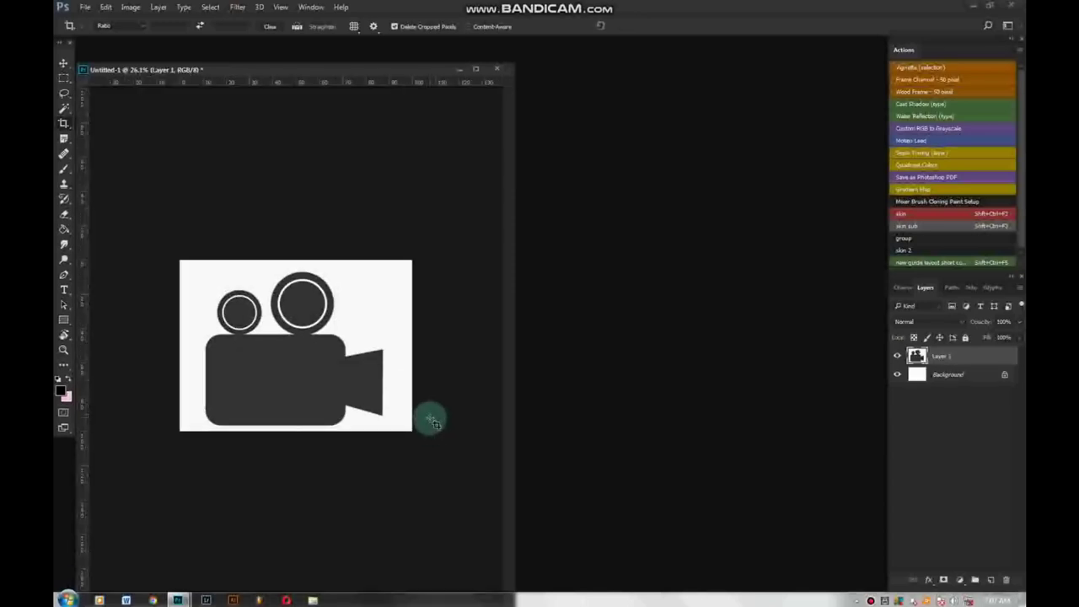
{"action": "scroll", "coordinate": [426, 353], "scroll_direction": "down", "scroll_amount": 2}
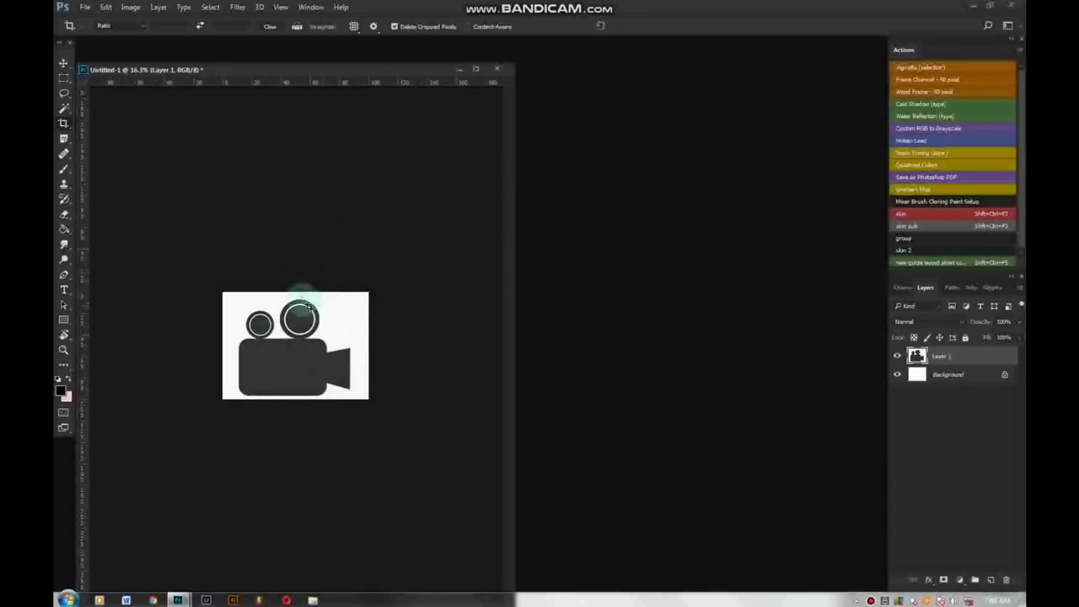
{"action": "scroll", "coordinate": [320, 360], "scroll_direction": "up", "scroll_amount": 2}
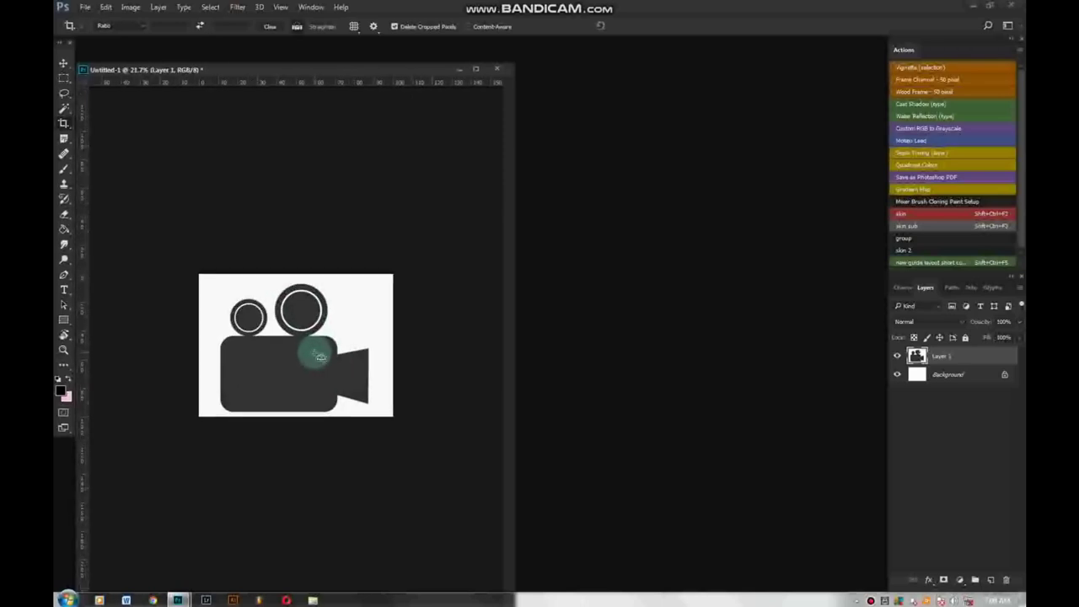
{"action": "key", "text": "ctrl+z"}
{"action": "scroll", "coordinate": [309, 354], "scroll_direction": "down", "scroll_amount": 2}
{"action": "scroll", "coordinate": [309, 354], "scroll_direction": "up", "scroll_amount": 2}
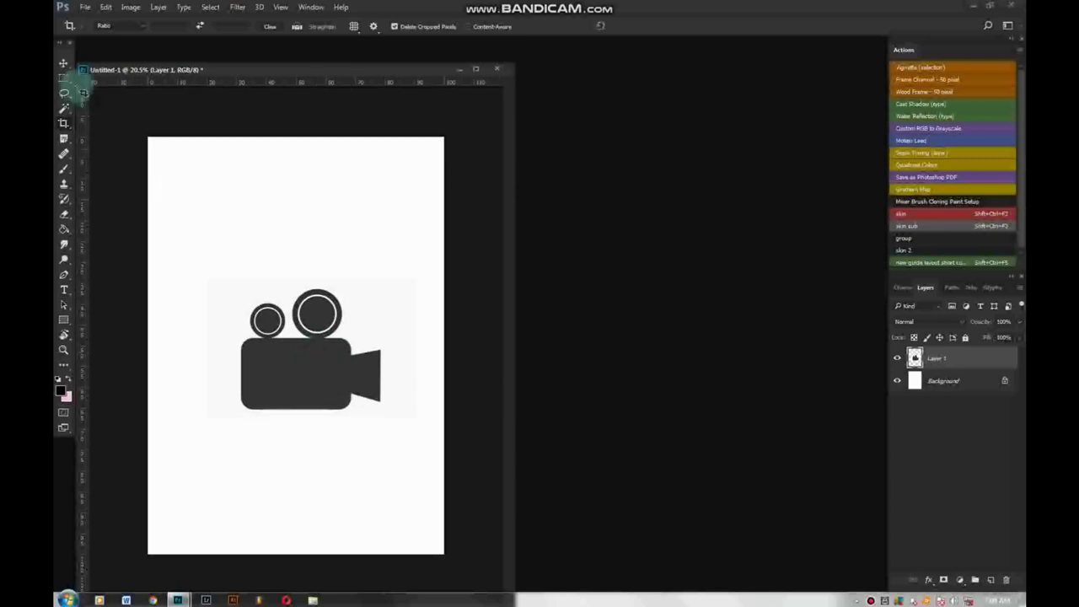
{"action": "right_click", "coordinate": [66, 123]}
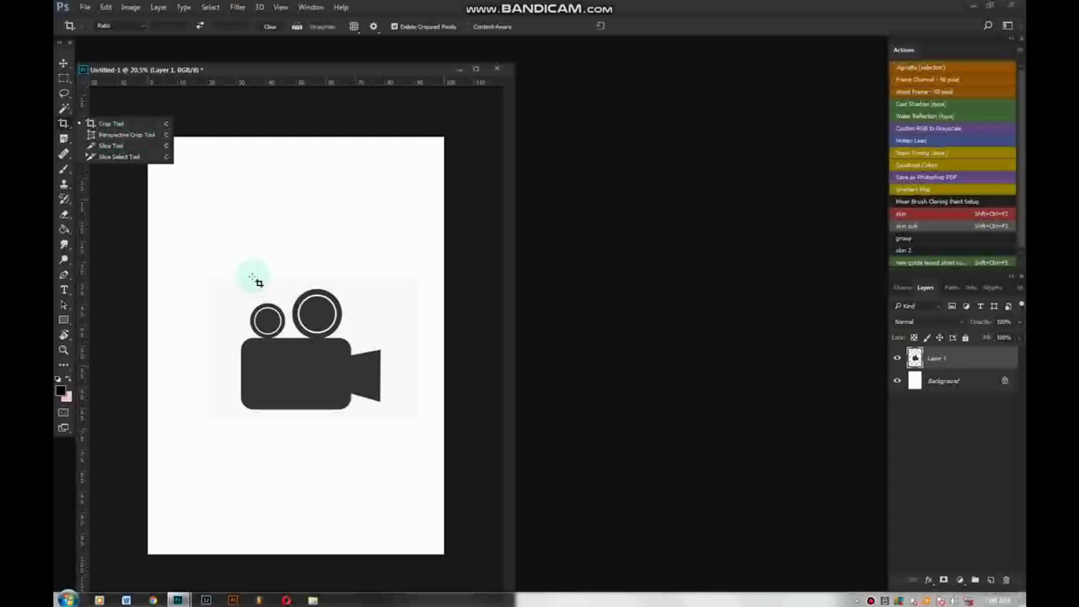
{"action": "mouse_move", "coordinate": [209, 293]}
{"action": "left_mouse_down"}
{"action": "mouse_move", "coordinate": [309, 386]}
{"action": "mouse_move", "coordinate": [398, 413]}
{"action": "left_mouse_up"}
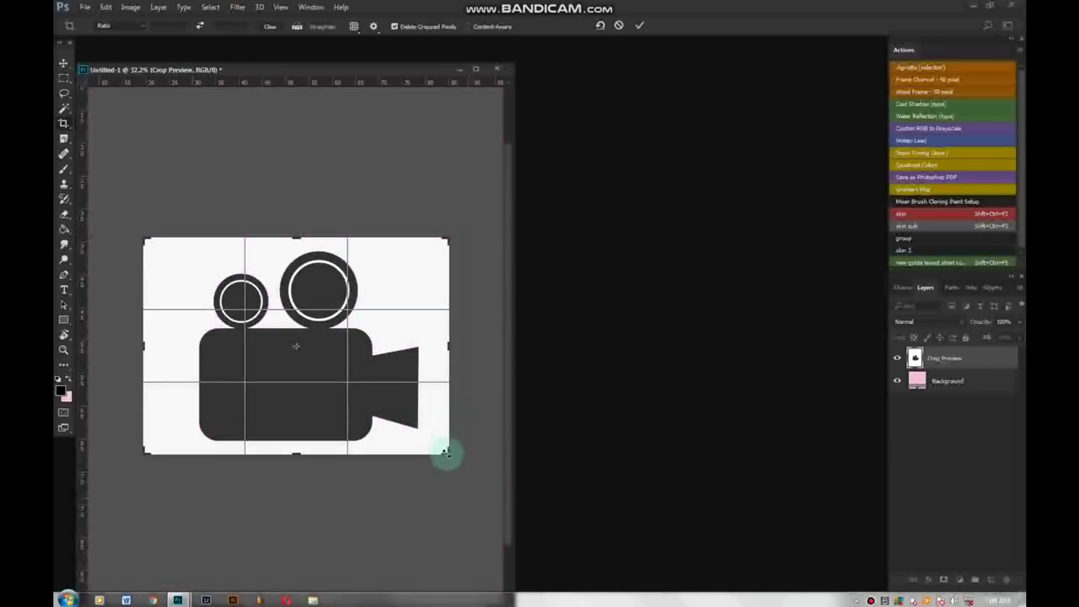
{"action": "left_click_drag", "start_coordinate": [446, 451], "coordinate": [441, 474]}
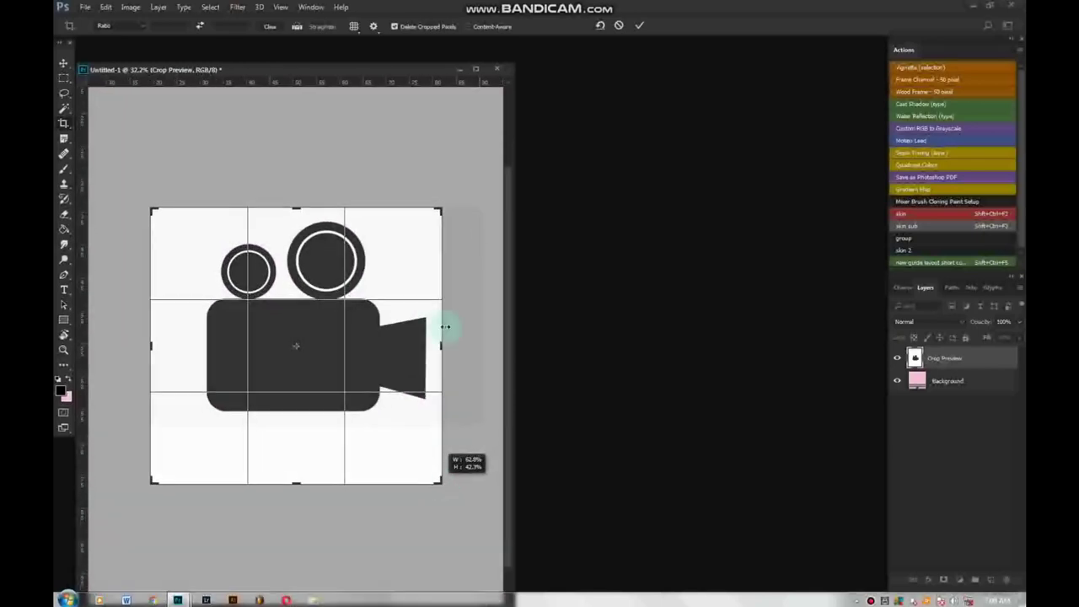
{"action": "left_click_drag", "start_coordinate": [436, 210], "coordinate": [453, 188]}
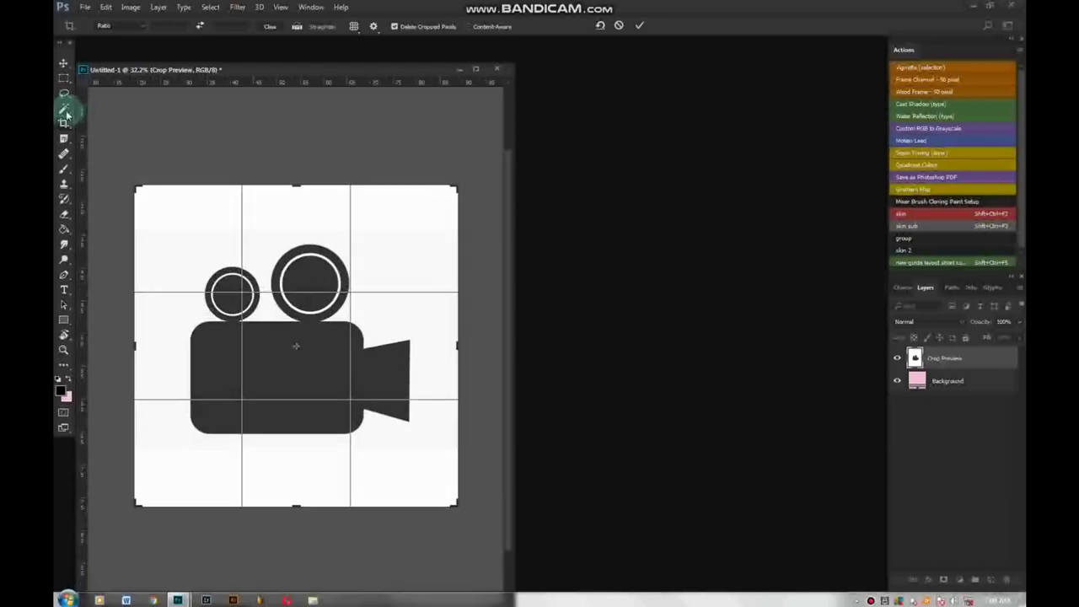
{"action": "double_click", "coordinate": [254, 327]}
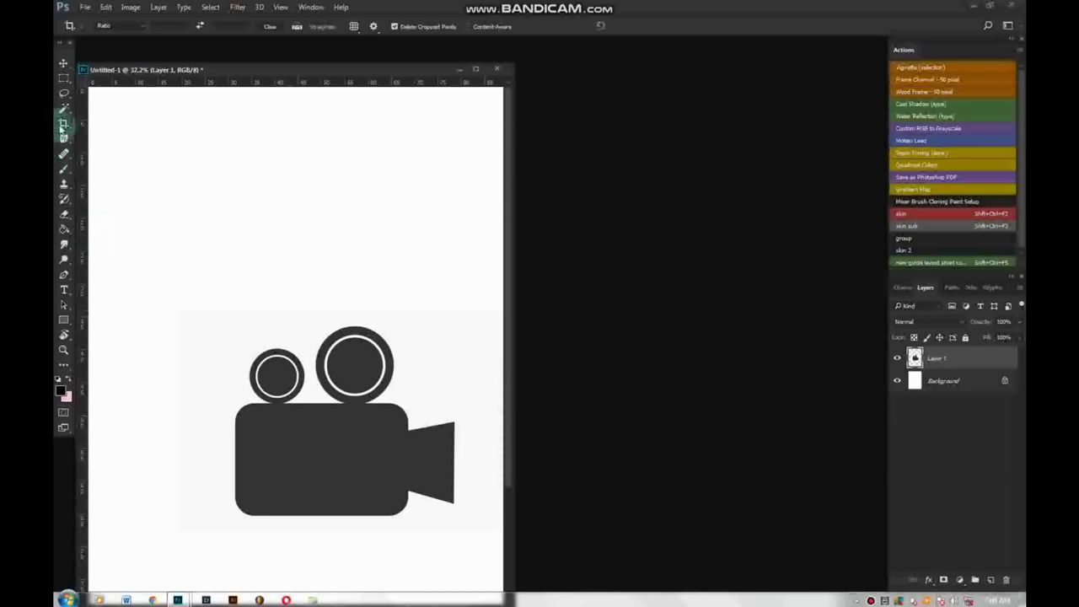
{"action": "right_click", "coordinate": [63, 125]}
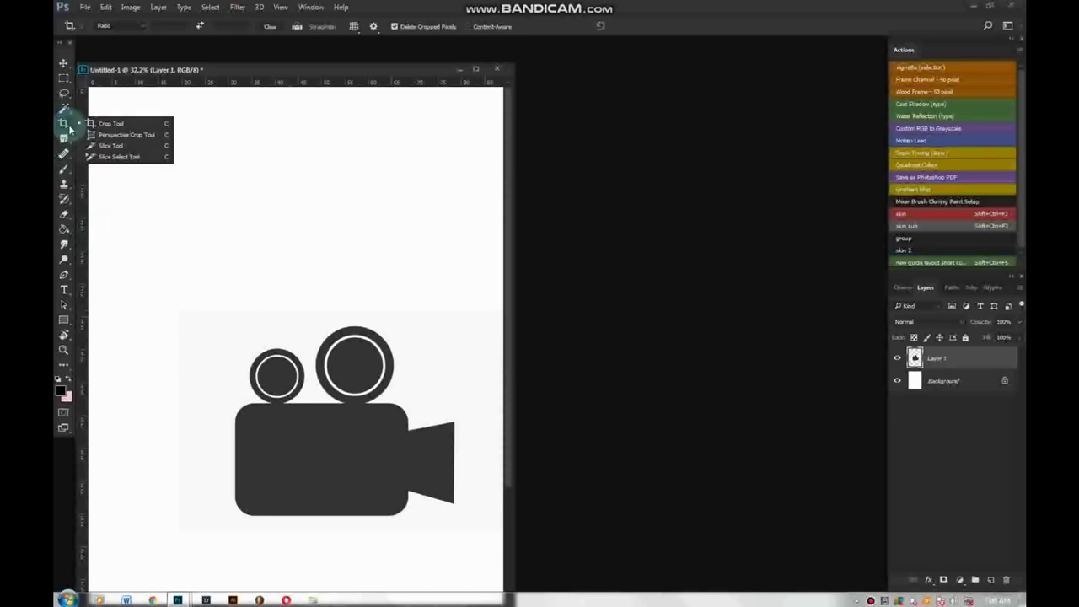
{"action": "left_click", "coordinate": [109, 128]}
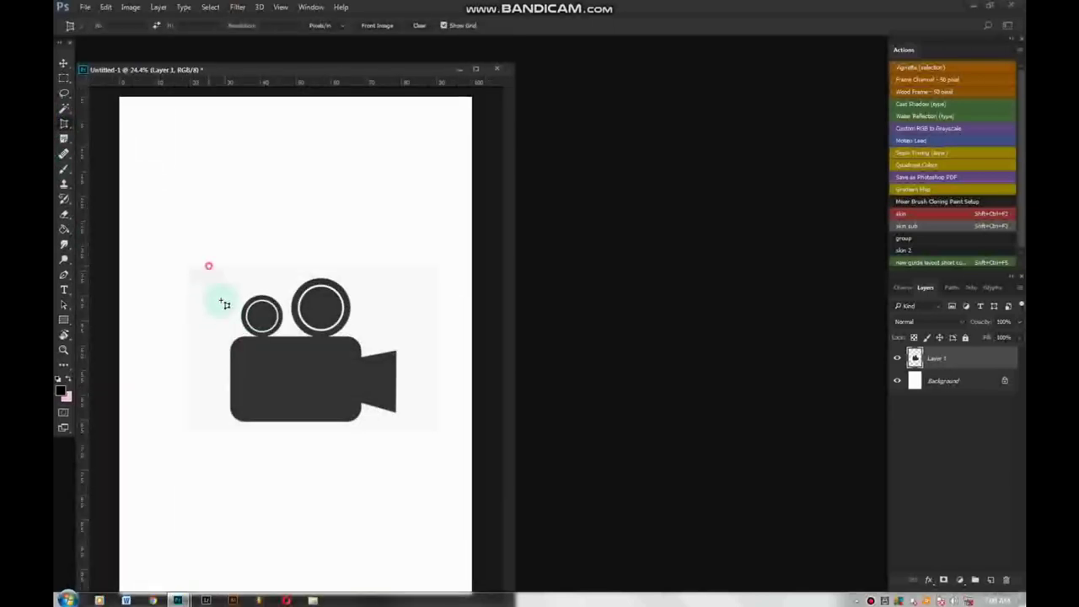
{"action": "mouse_move", "coordinate": [208, 268]}
{"action": "left_mouse_down"}
{"action": "mouse_move", "coordinate": [423, 461]}
{"action": "mouse_move", "coordinate": [408, 424]}
{"action": "left_mouse_up"}
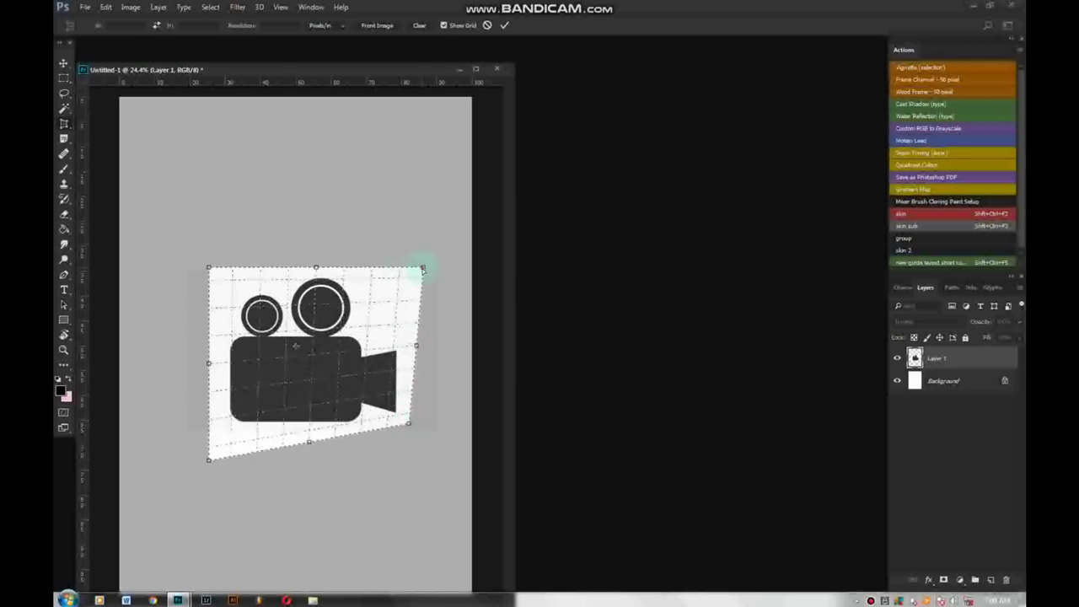
{"action": "left_click_drag", "start_coordinate": [423, 268], "coordinate": [407, 268]}
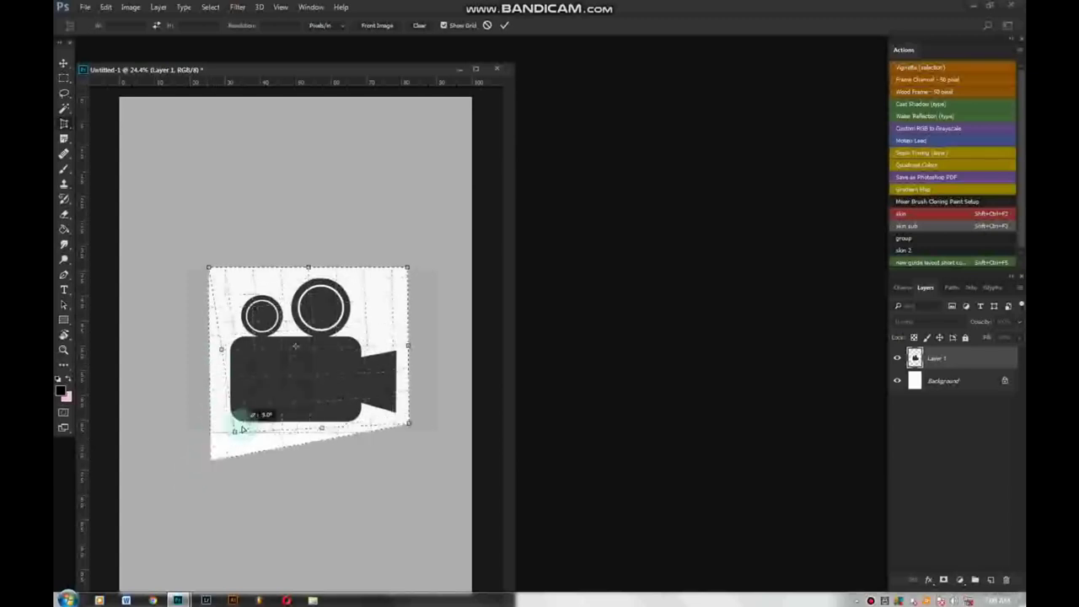
{"action": "left_click_drag", "start_coordinate": [205, 462], "coordinate": [234, 432]}
{"action": "left_click", "coordinate": [274, 386]}
{"action": "double_click", "coordinate": [274, 386]}
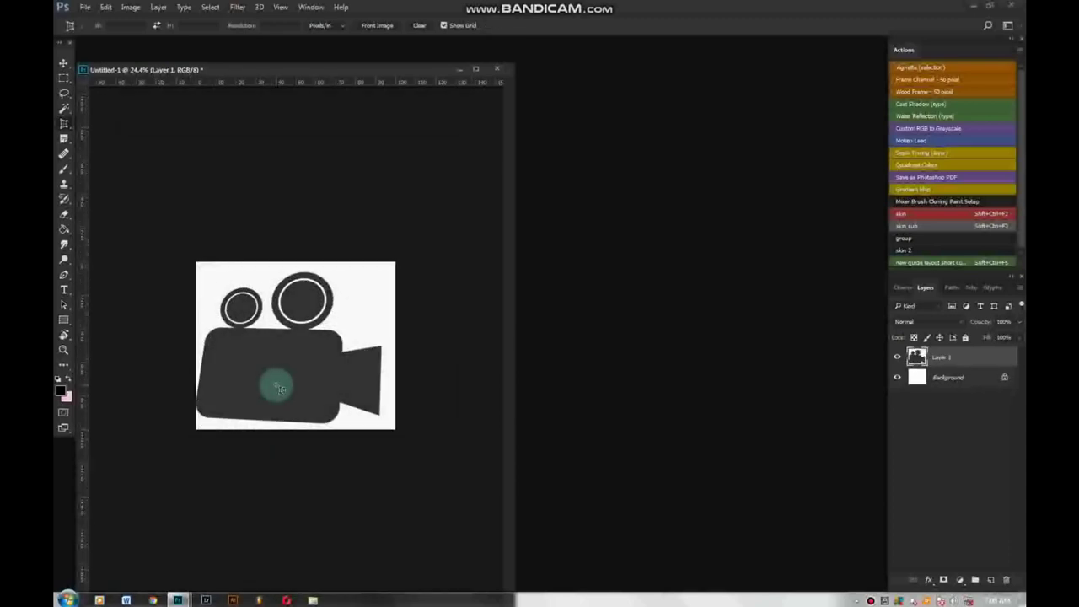
{"action": "scroll", "coordinate": [307, 406], "scroll_direction": "up", "scroll_amount": 3}
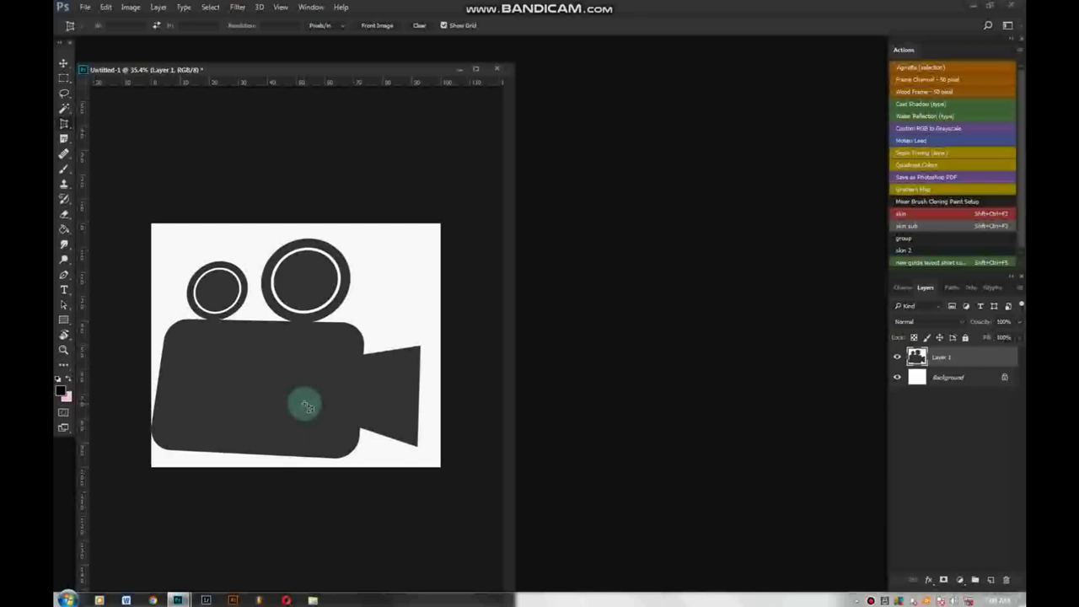
{"action": "key", "text": "ctrl+z"}
{"action": "scroll", "coordinate": [219, 249], "scroll_direction": "down", "scroll_amount": 2}
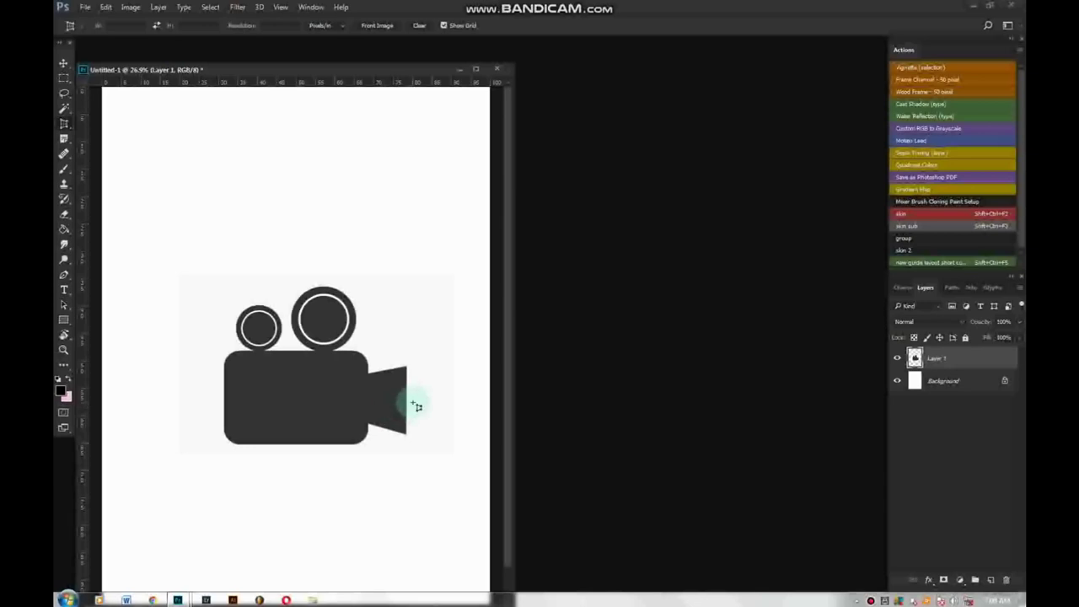
{"action": "scroll", "coordinate": [417, 406], "scroll_direction": "up", "scroll_amount": 2}
{"action": "scroll", "coordinate": [294, 337], "scroll_direction": "down", "scroll_amount": 3}
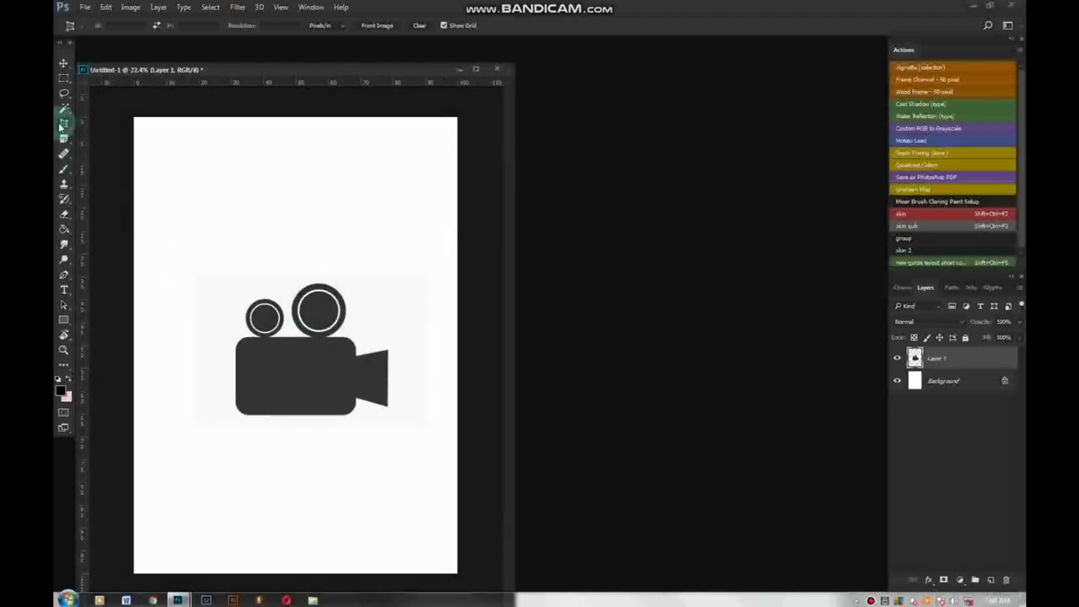
{"action": "right_click", "coordinate": [63, 124]}
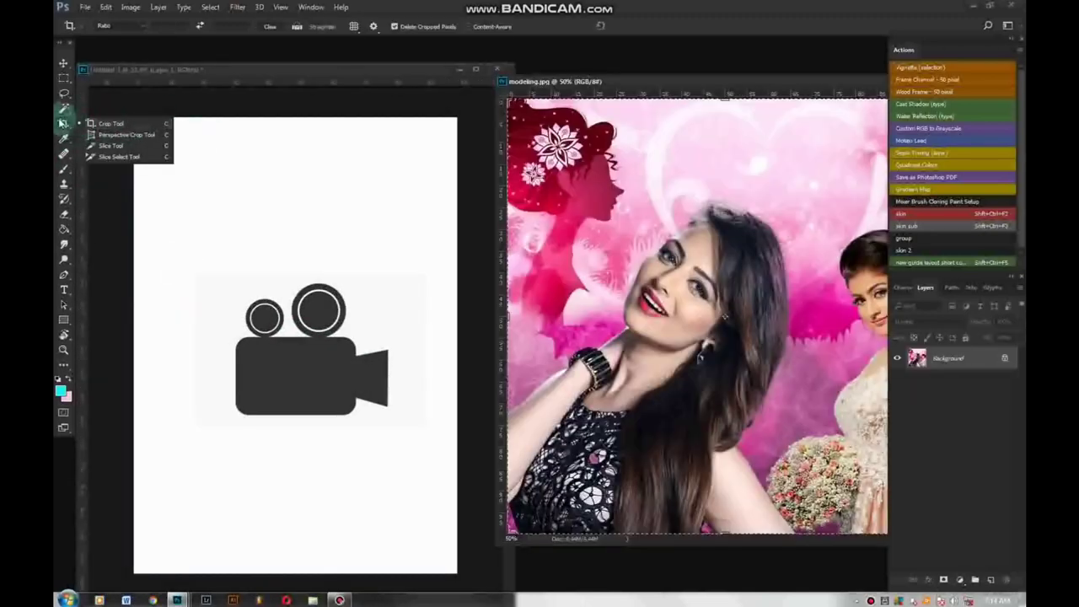
With the Eyedropper, check the foreground Color Picker and sample crimson red from the modeling.jpg silhouette
{"action": "left_click", "coordinate": [63, 138]}
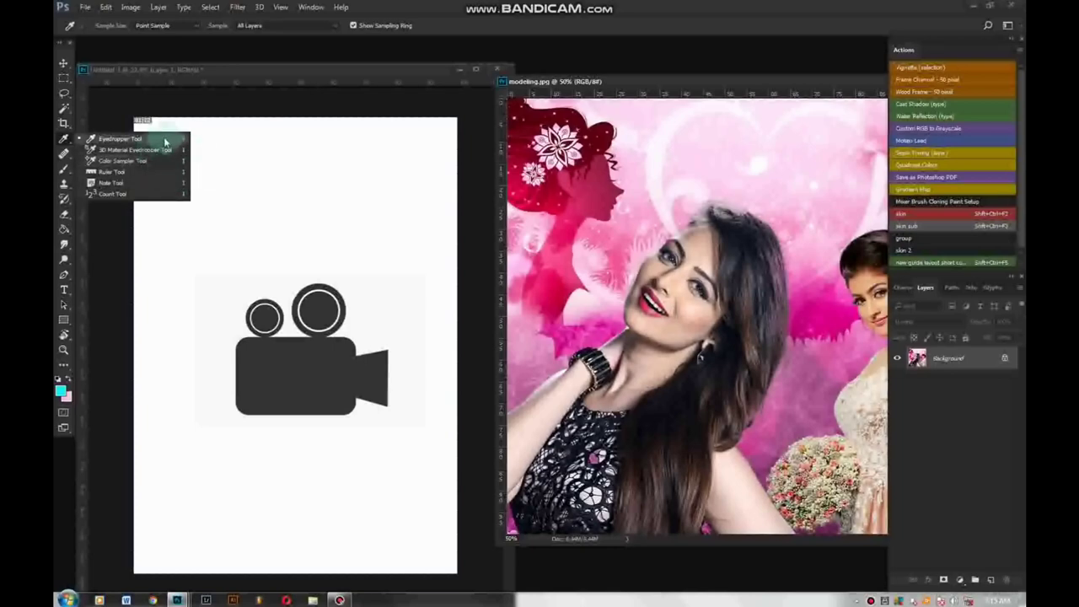
{"action": "left_click", "coordinate": [113, 108]}
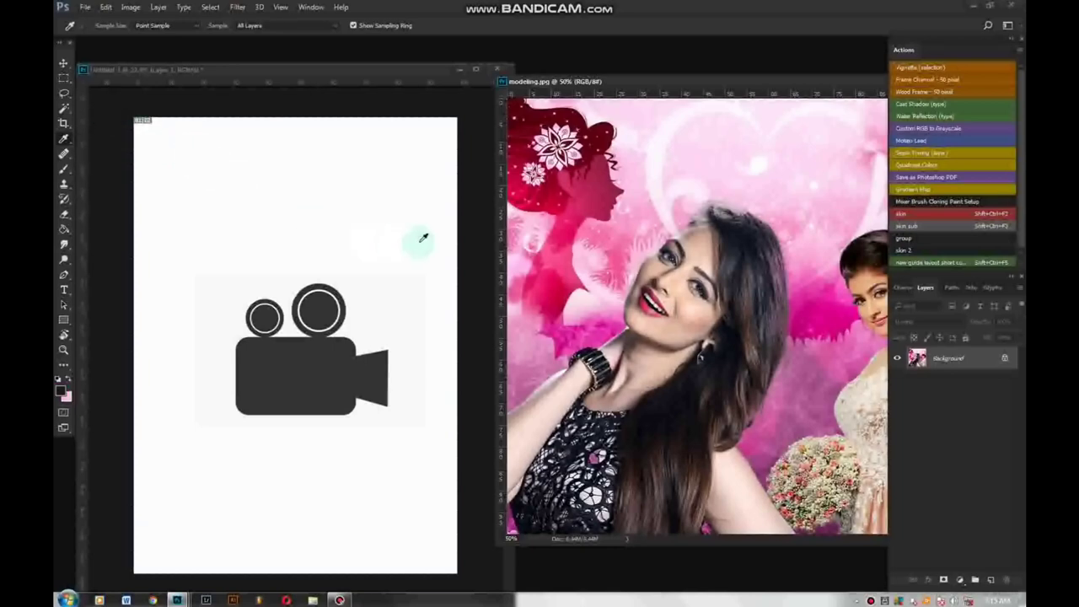
{"action": "left_click_drag", "start_coordinate": [113, 107], "coordinate": [533, 251]}
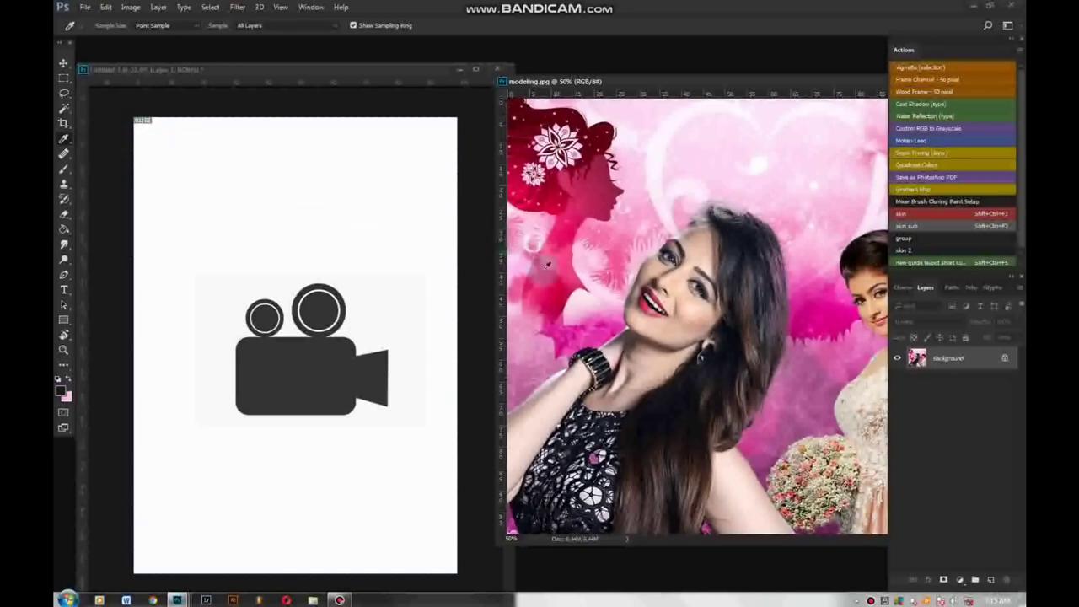
{"action": "left_click_drag", "start_coordinate": [545, 282], "coordinate": [378, 295]}
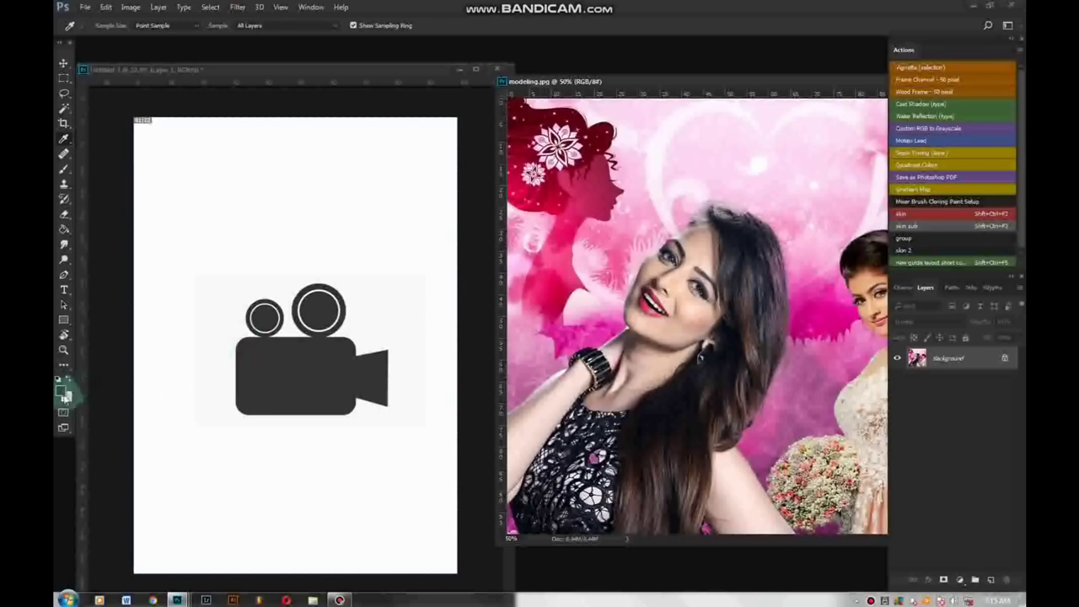
{"action": "left_click", "coordinate": [63, 390]}
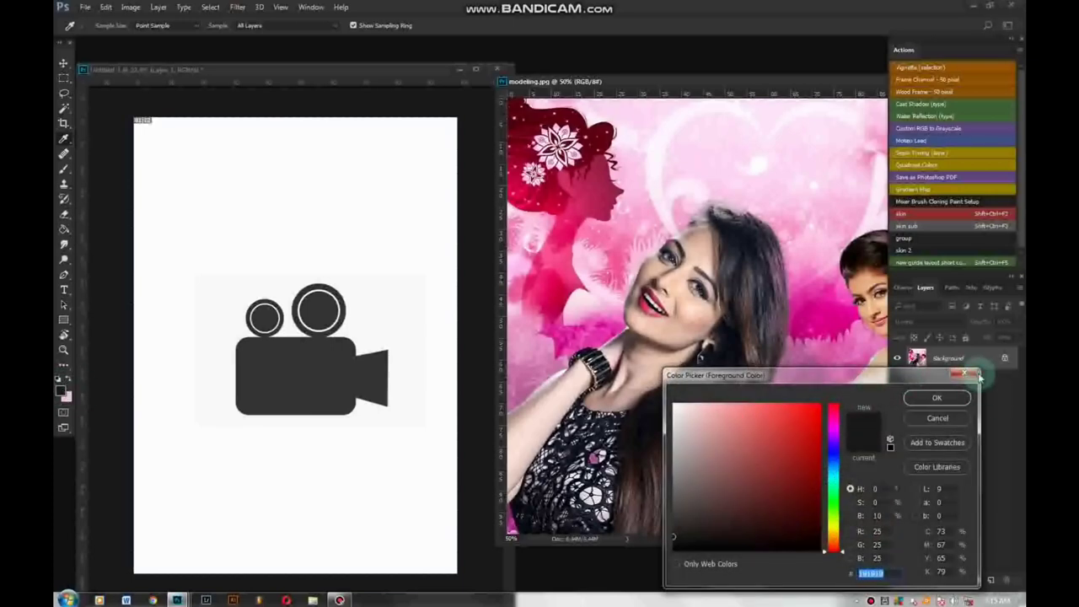
{"action": "left_click", "coordinate": [964, 374]}
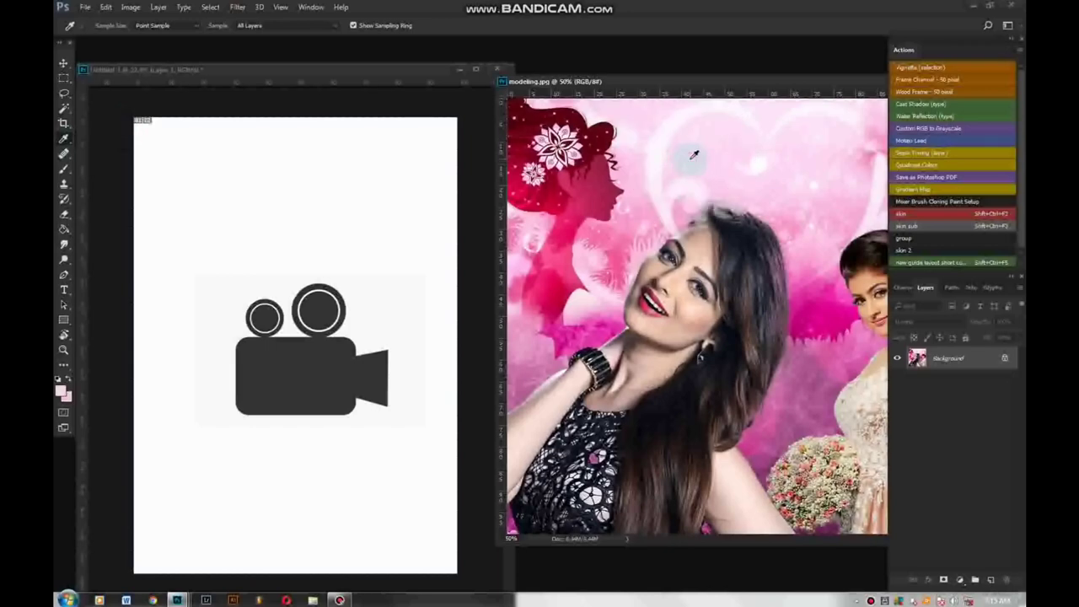
{"action": "left_click", "coordinate": [580, 229]}
{"action": "left_click", "coordinate": [565, 289]}
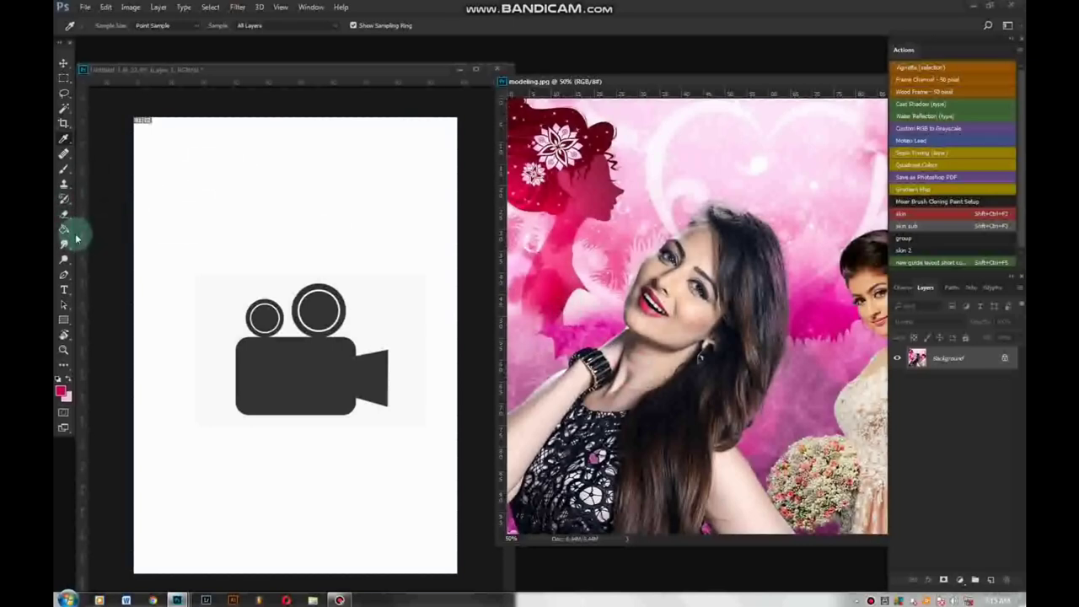
{"action": "left_click", "coordinate": [65, 229]}
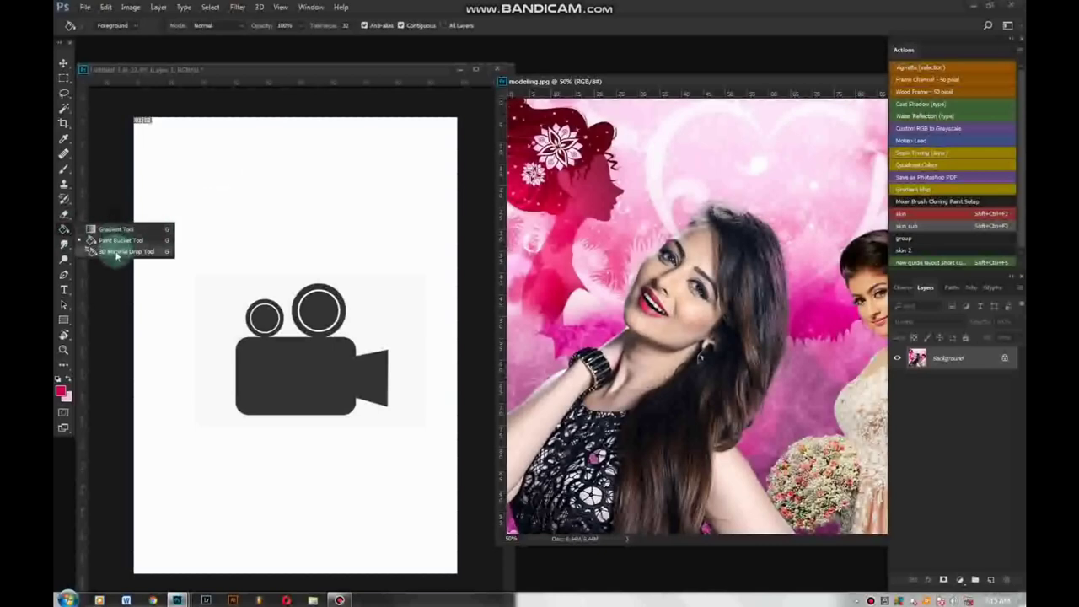
Fill the camera page with red, then sample pink and red colours with the Eyedropper
{"action": "left_click", "coordinate": [233, 222]}
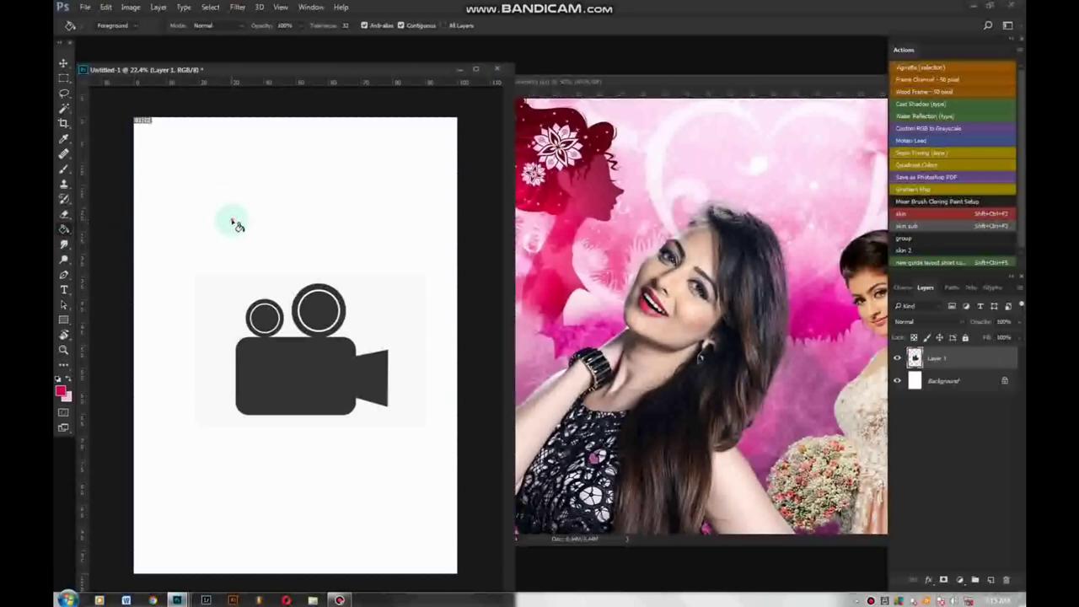
{"action": "left_click", "coordinate": [233, 222]}
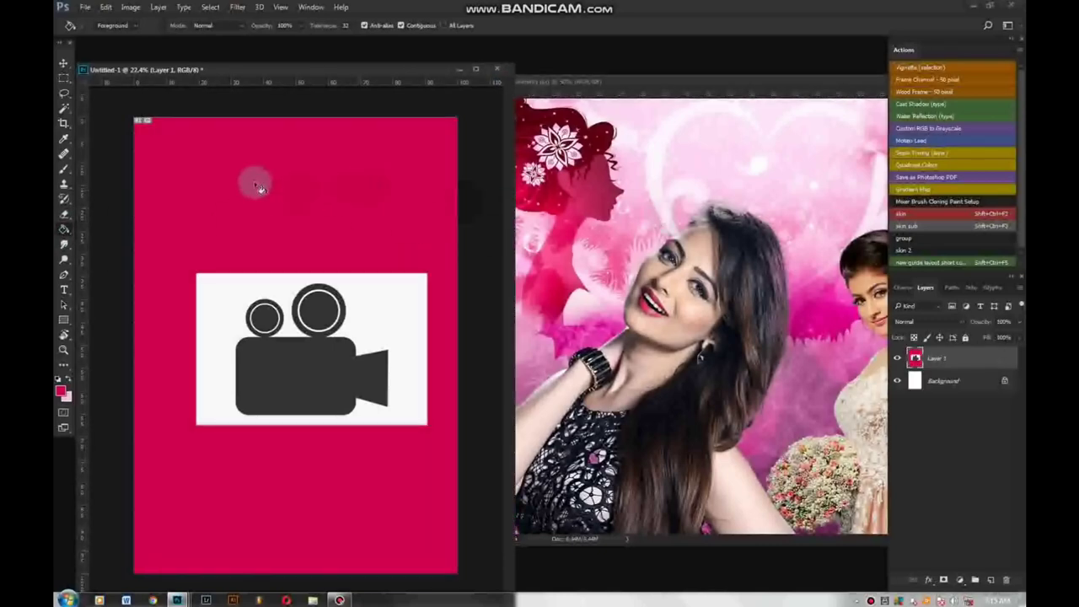
{"action": "left_click", "coordinate": [64, 139]}
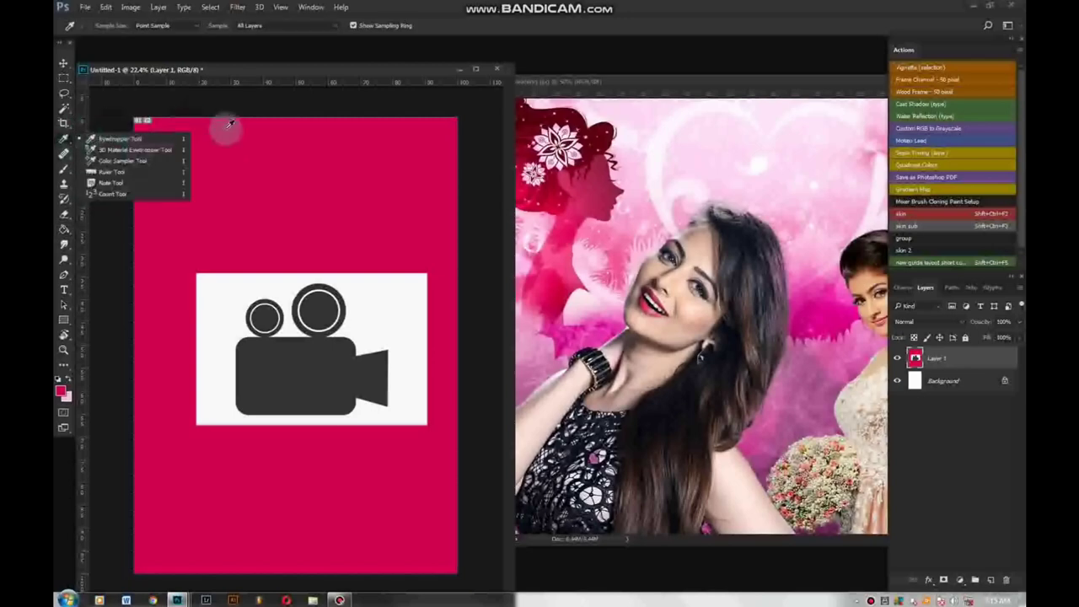
{"action": "left_click", "coordinate": [745, 149]}
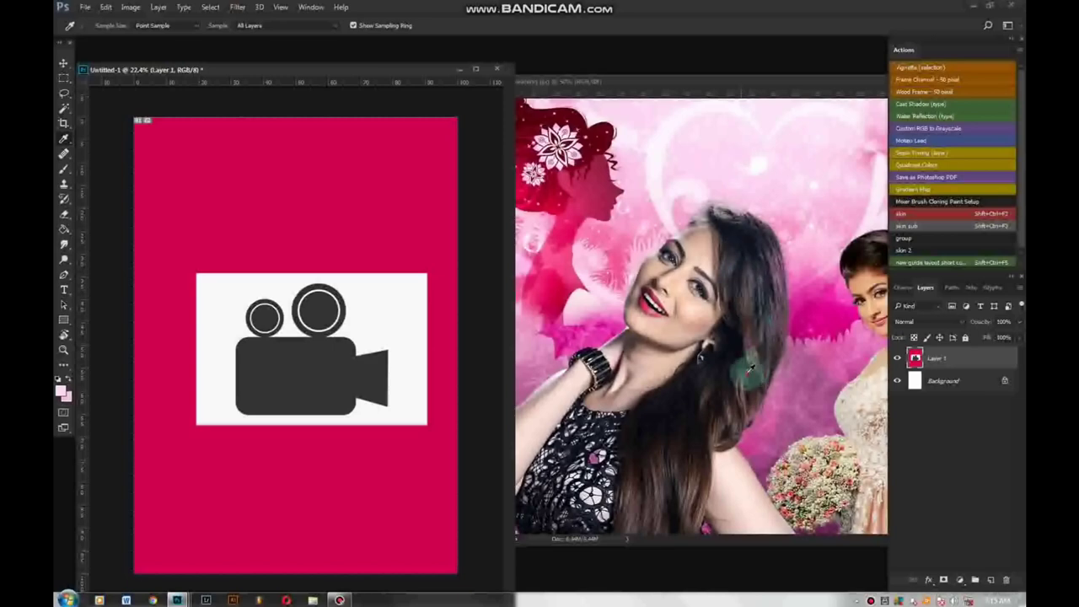
{"action": "left_click", "coordinate": [613, 355]}
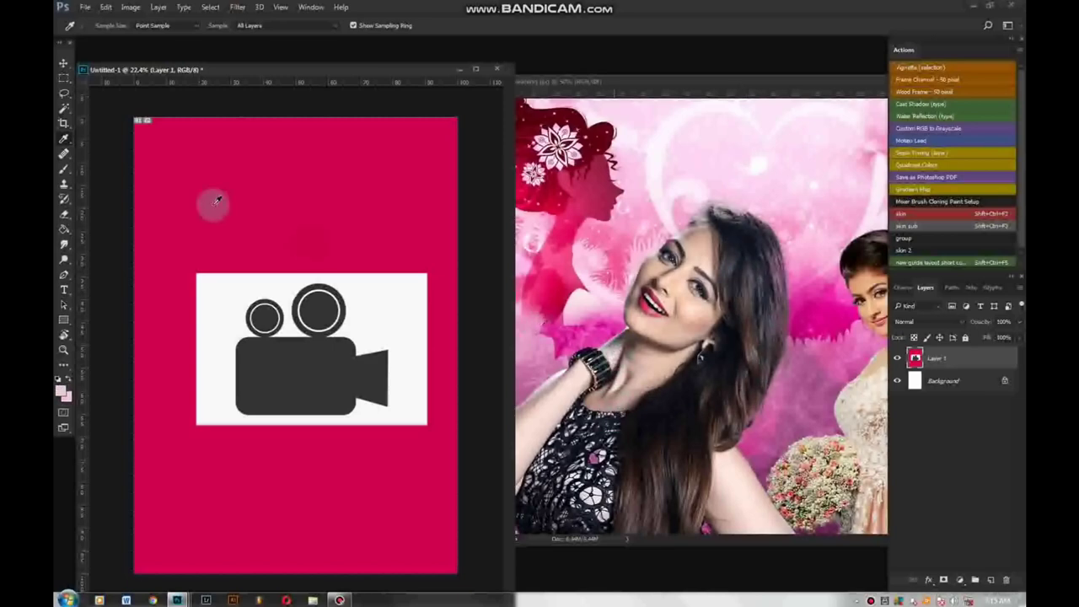
{"action": "left_click_drag", "start_coordinate": [203, 197], "coordinate": [584, 331]}
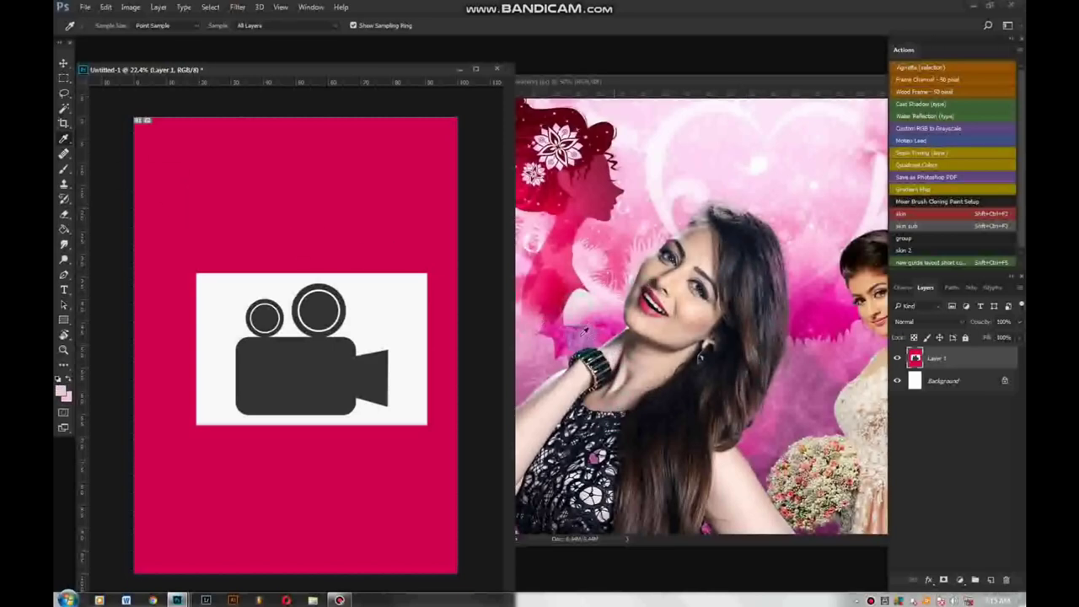
{"action": "left_click", "coordinate": [190, 193]}
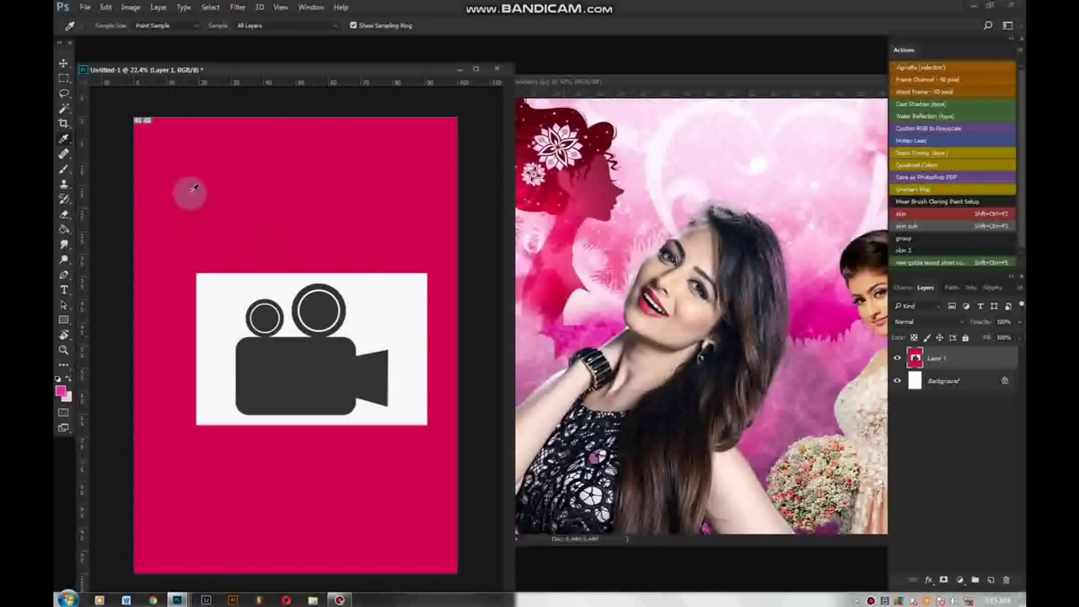
Refill the camera page with bright magenta using the Paint Bucket
{"action": "left_click", "coordinate": [64, 229]}
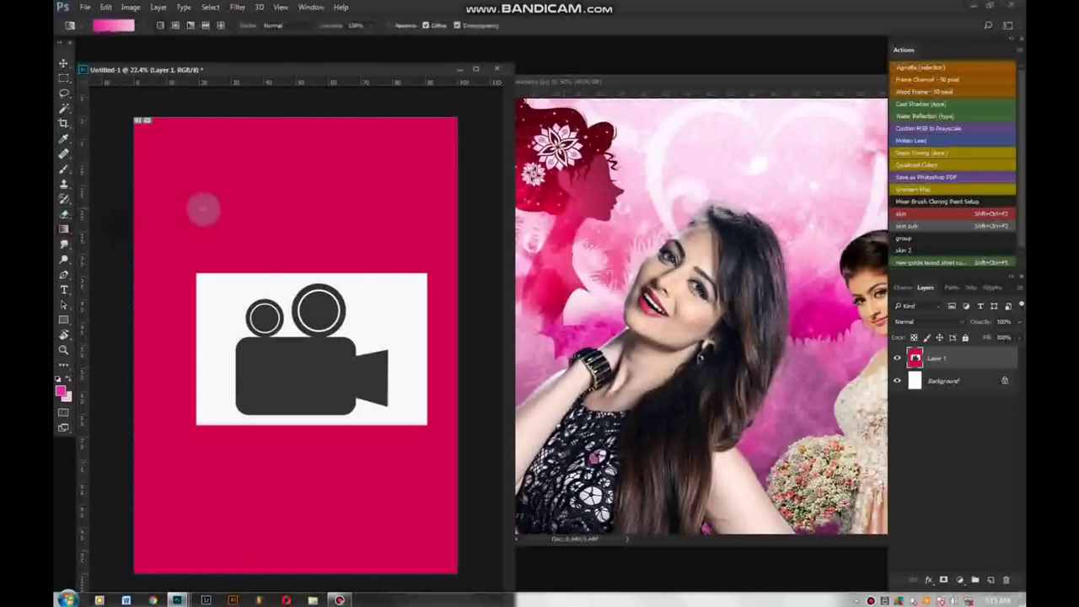
{"action": "right_click", "coordinate": [63, 228]}
{"action": "left_click", "coordinate": [105, 241]}
{"action": "left_click", "coordinate": [212, 209]}
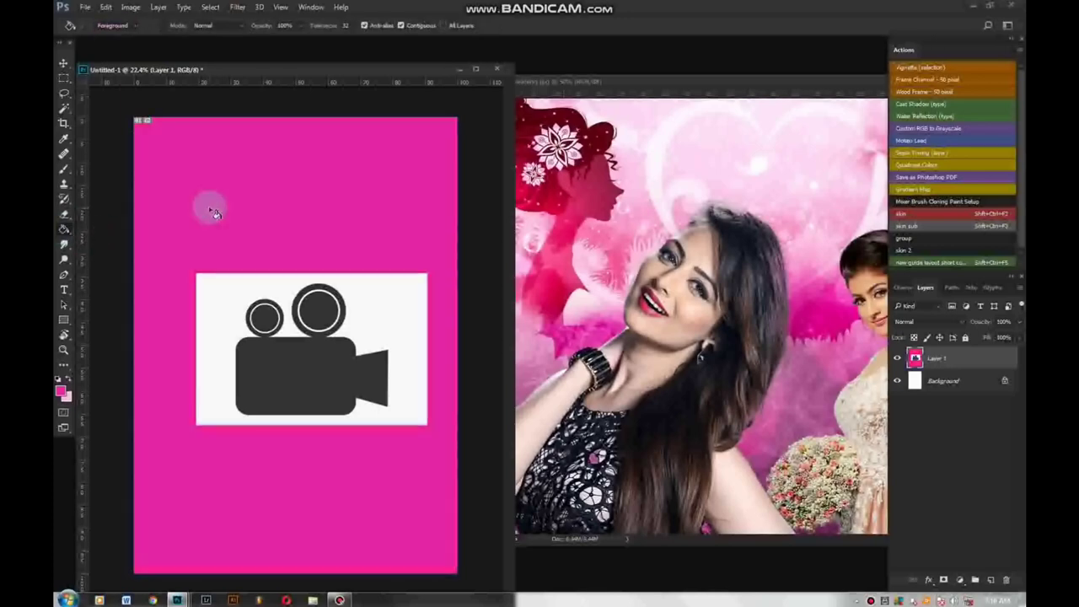
{"action": "scroll", "coordinate": [272, 219], "scroll_direction": "down", "scroll_amount": 1}
{"action": "scroll", "coordinate": [271, 219], "scroll_direction": "down", "scroll_amount": 1}
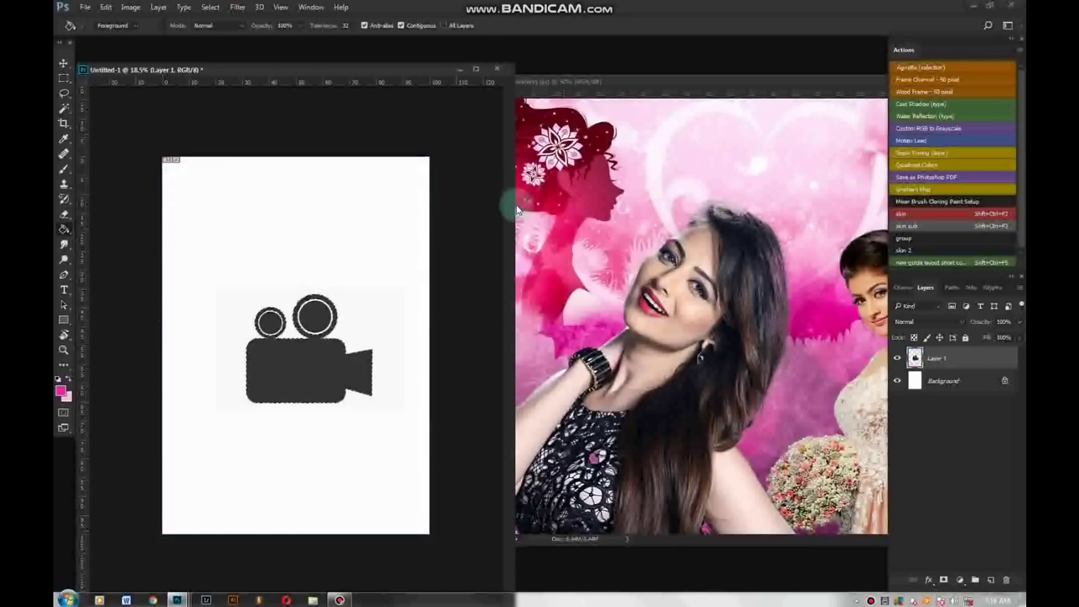
Deselect the camera icon, choose the Healing Brush, and dismiss its missing-source-point warning
{"action": "key", "text": "ctrl+d"}
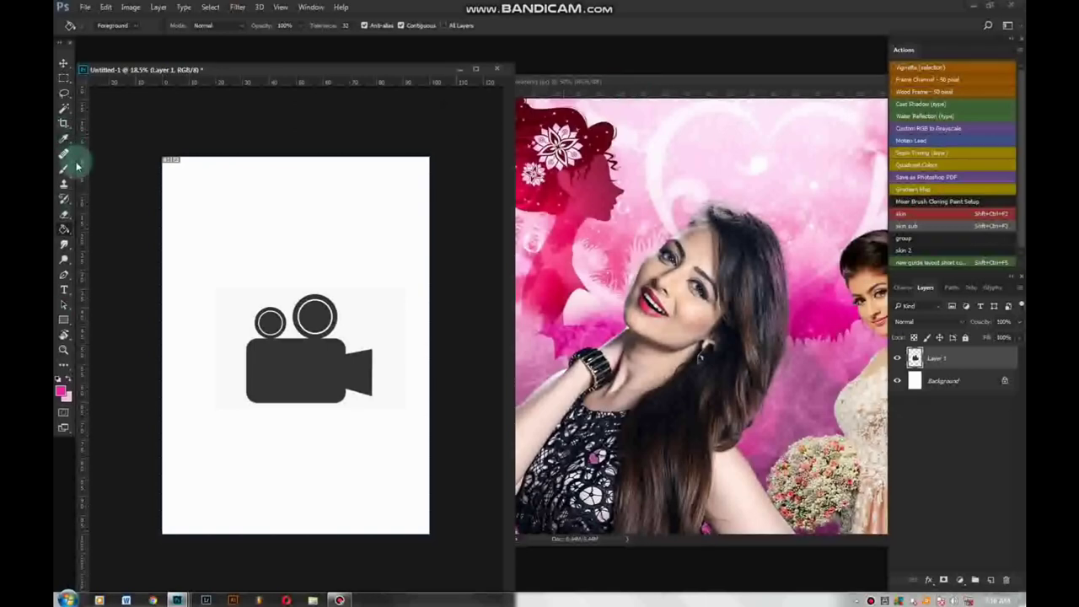
{"action": "left_click", "coordinate": [63, 138]}
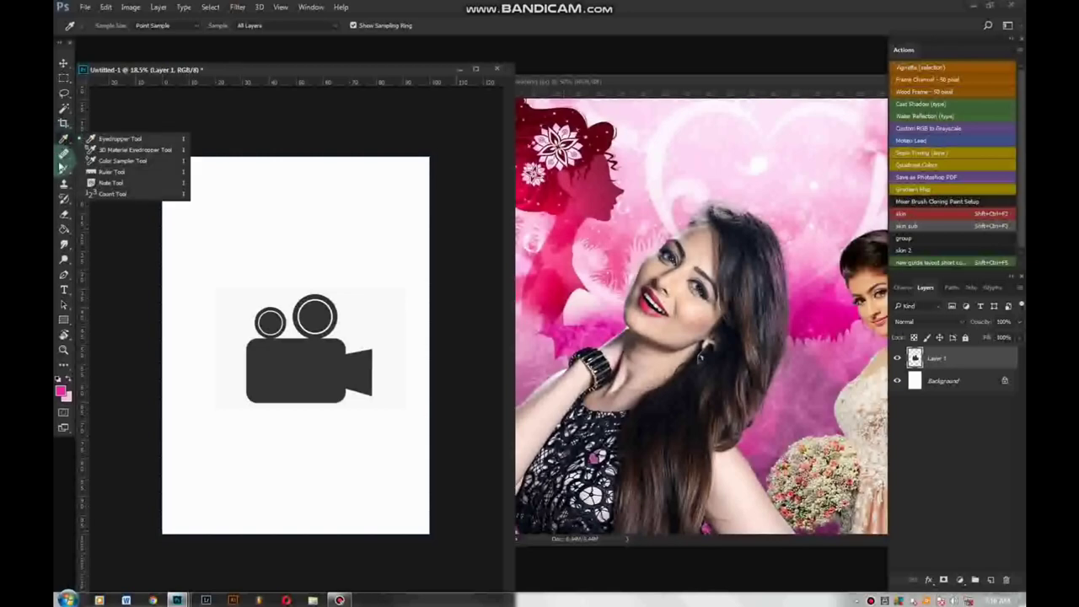
{"action": "left_click", "coordinate": [63, 154]}
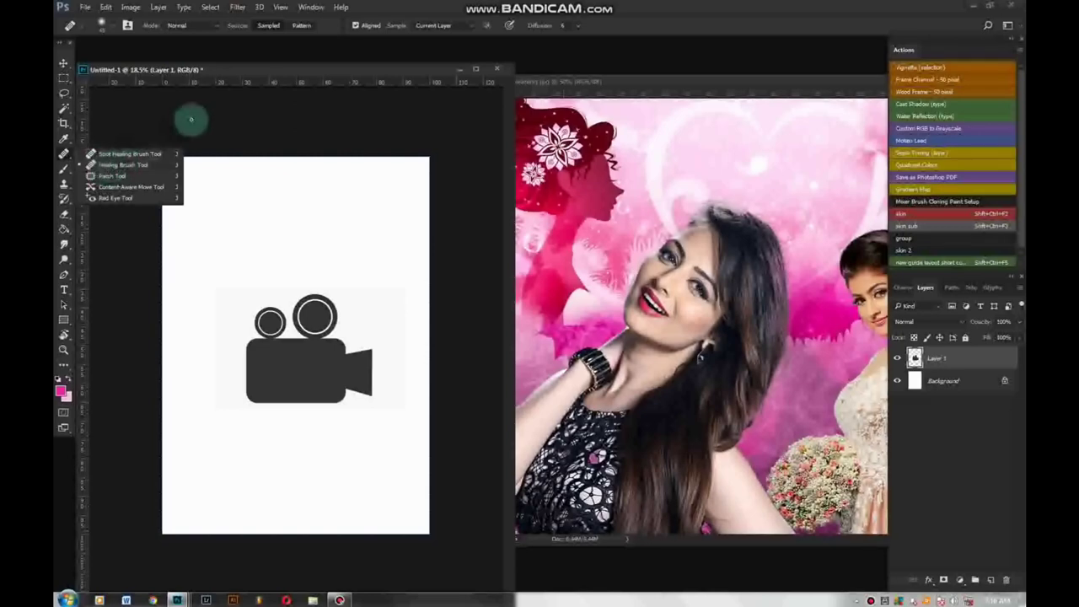
{"action": "left_click_drag", "start_coordinate": [188, 115], "coordinate": [218, 90]}
{"action": "left_click", "coordinate": [218, 94]}
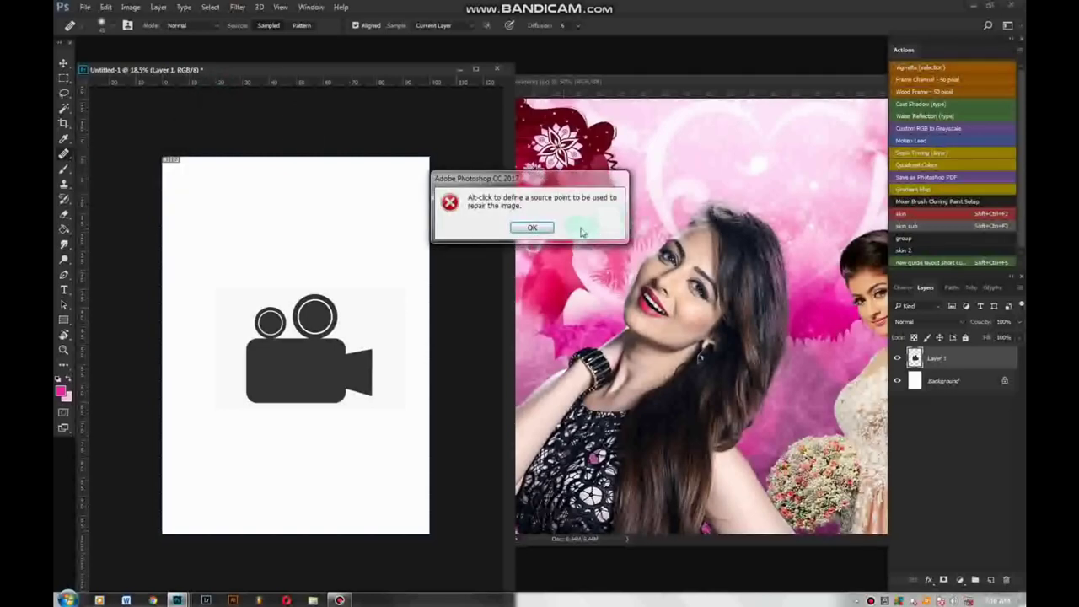
{"action": "left_click", "coordinate": [534, 229]}
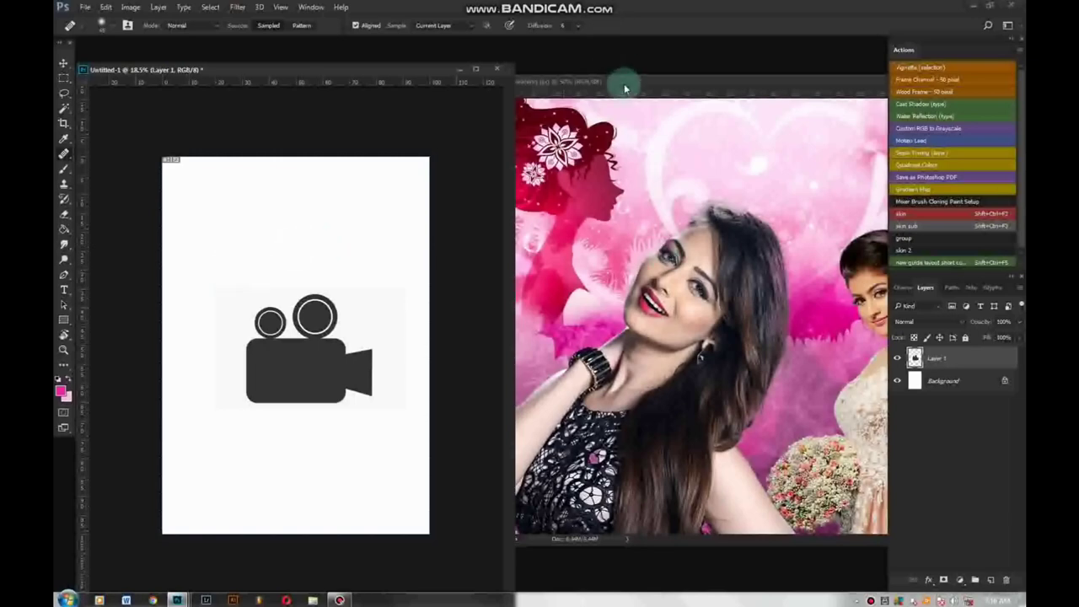
Dock modeling.jpg so the model photo fills the workspace
{"action": "left_click_drag", "start_coordinate": [624, 83], "coordinate": [315, 90]}
{"action": "scroll", "coordinate": [395, 302], "scroll_direction": "up", "scroll_amount": 2}
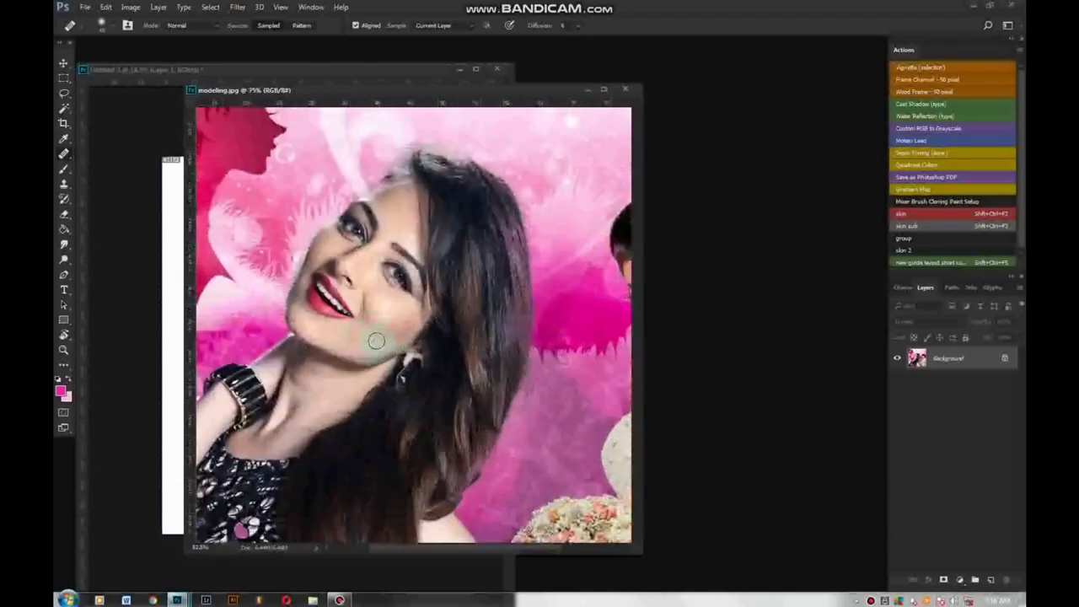
{"action": "scroll", "coordinate": [378, 343], "scroll_direction": "up", "scroll_amount": 2}
{"action": "scroll", "coordinate": [410, 320], "scroll_direction": "up", "scroll_amount": 2}
{"action": "scroll", "coordinate": [409, 320], "scroll_direction": "up", "scroll_amount": 2}
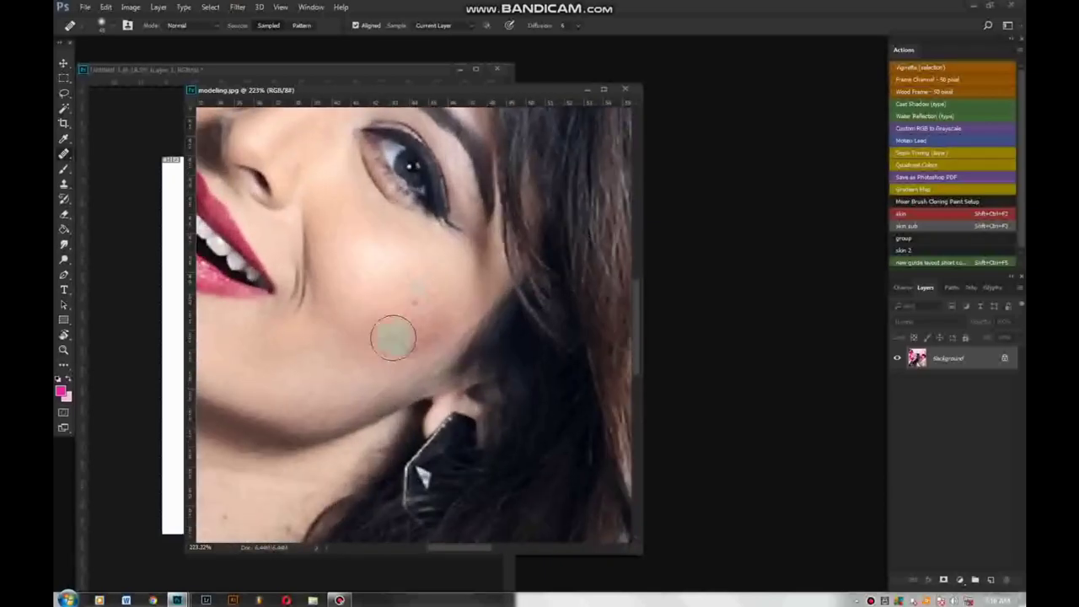
{"action": "scroll", "coordinate": [410, 313], "scroll_direction": "up", "scroll_amount": 2}
{"action": "scroll", "coordinate": [397, 308], "scroll_direction": "up", "scroll_amount": 2}
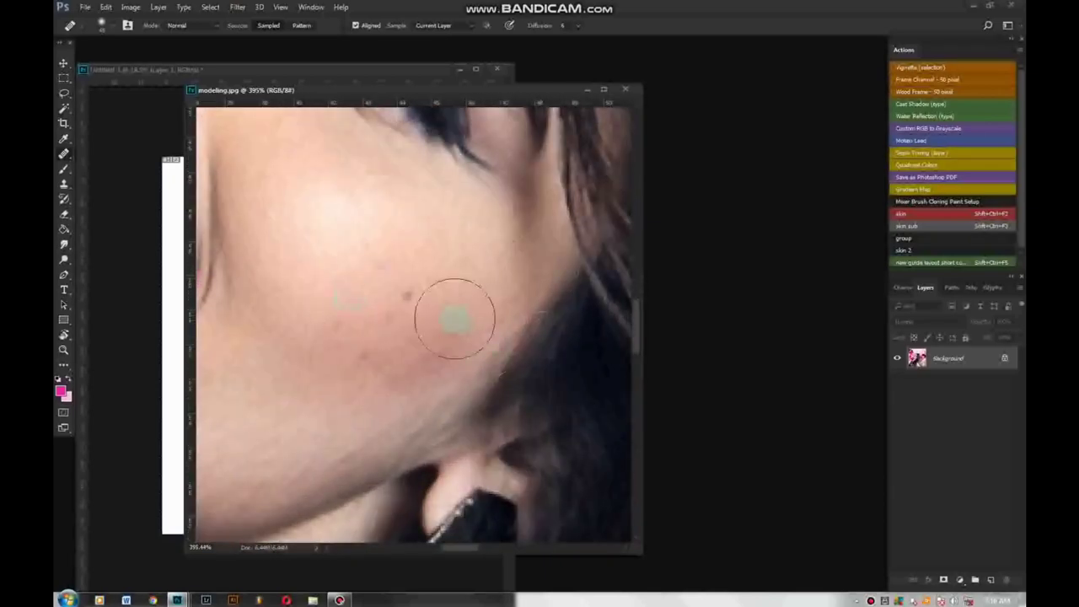
{"action": "scroll", "coordinate": [458, 313], "scroll_direction": "down", "scroll_amount": 2}
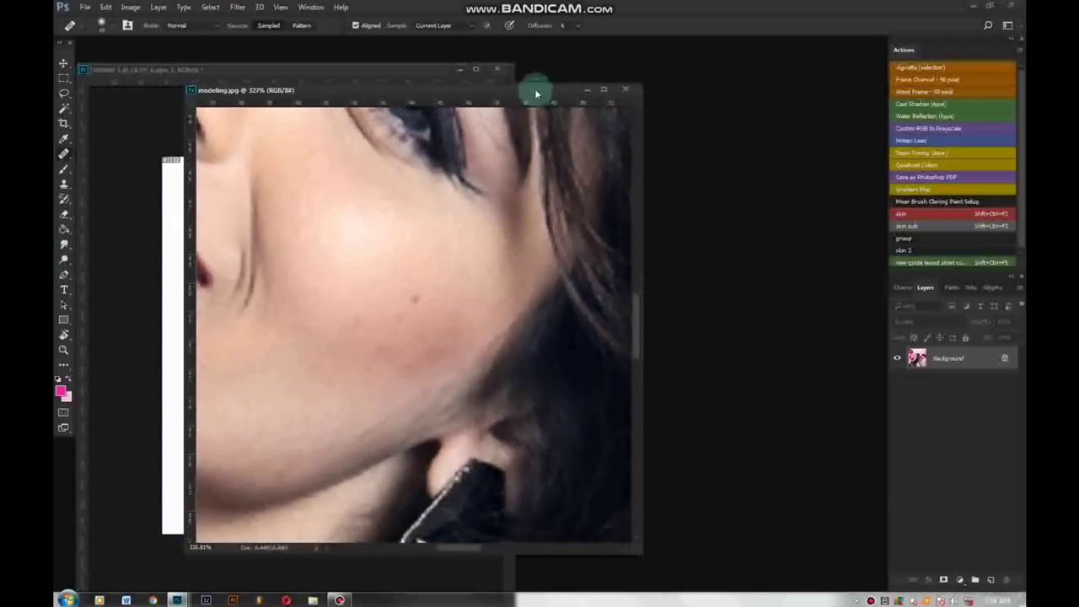
{"action": "left_click_drag", "start_coordinate": [536, 94], "coordinate": [549, 44]}
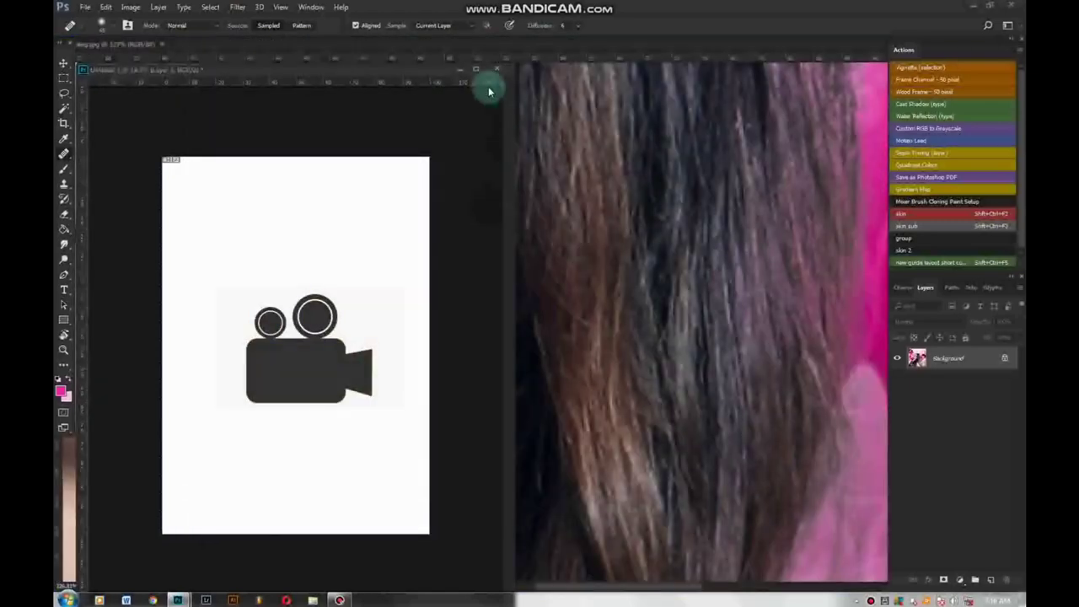
{"action": "left_click_drag", "start_coordinate": [458, 65], "coordinate": [306, 265]}
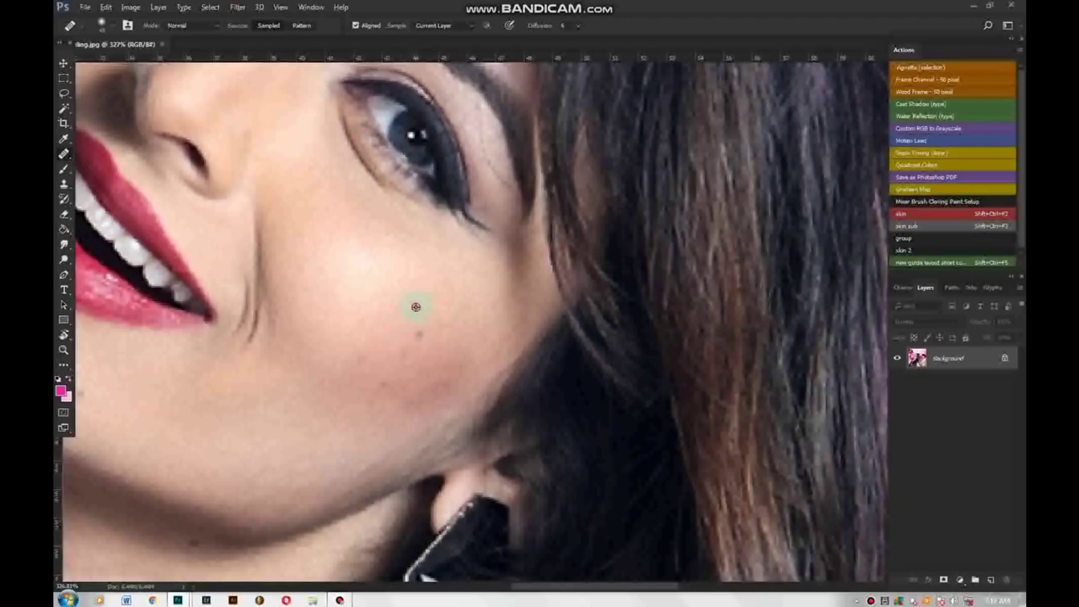
Resize the Healing Brush and paint over the small blemish on the model's chin
{"action": "left_click_drag", "start_coordinate": [422, 322], "coordinate": [379, 345]}
{"action": "scroll", "coordinate": [363, 373], "scroll_direction": "down", "scroll_amount": 3}
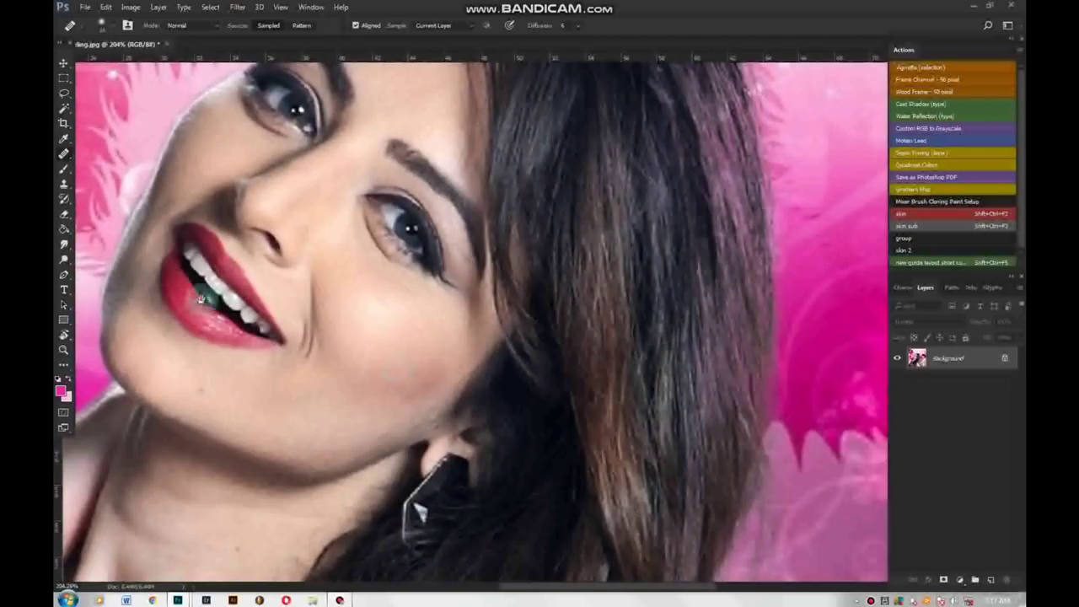
{"action": "scroll", "coordinate": [371, 371], "scroll_direction": "left", "scroll_amount": 3}
{"action": "scroll", "coordinate": [309, 366], "scroll_direction": "up", "scroll_amount": 2}
{"action": "scroll", "coordinate": [335, 401], "scroll_direction": "up", "scroll_amount": 2}
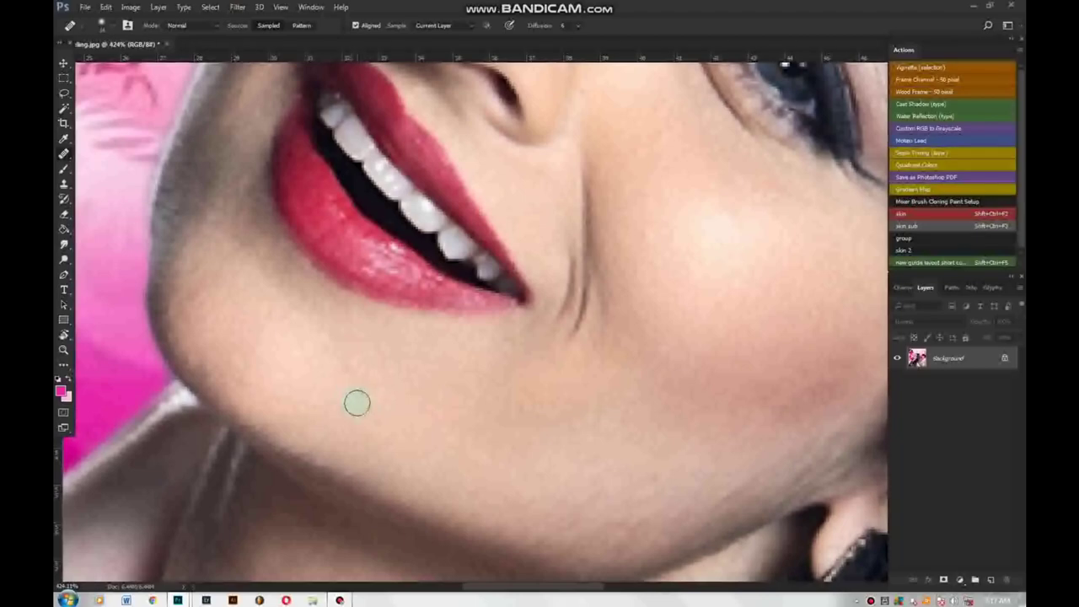
{"action": "left_click_drag", "start_coordinate": [373, 398], "coordinate": [342, 398]}
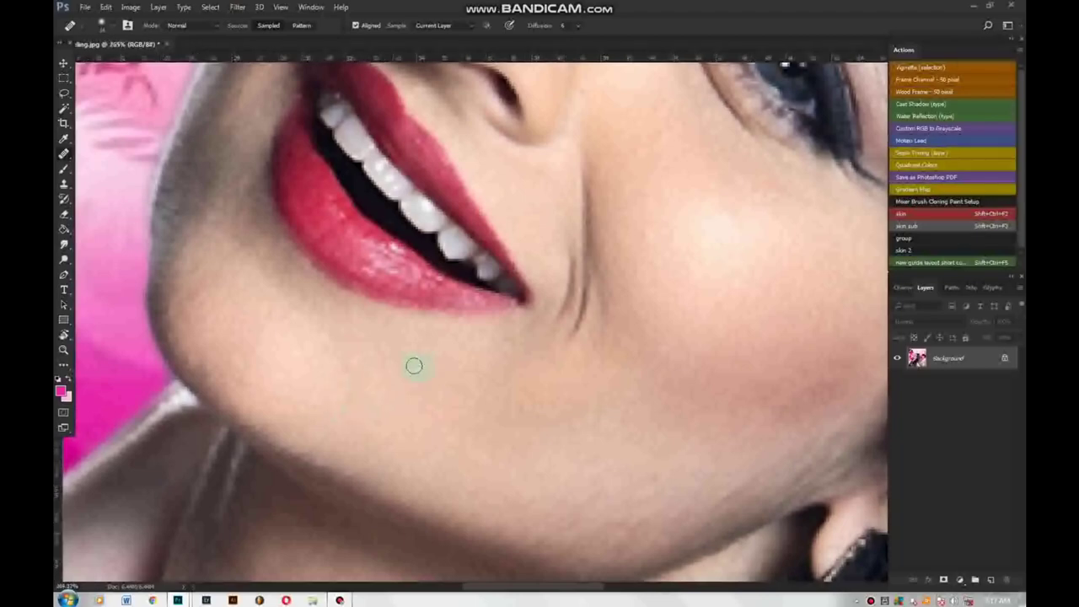
{"action": "scroll", "coordinate": [412, 366], "scroll_direction": "down", "scroll_amount": 2}
{"action": "scroll", "coordinate": [451, 450], "scroll_direction": "up", "scroll_amount": 2}
{"action": "scroll", "coordinate": [382, 372], "scroll_direction": "down", "scroll_amount": 2}
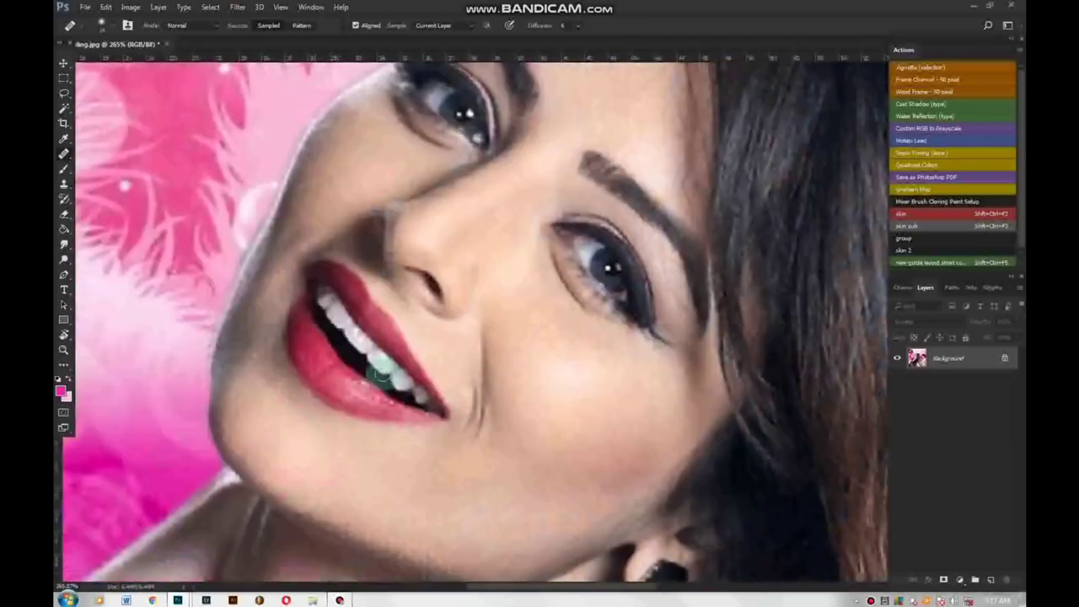
{"action": "scroll", "coordinate": [371, 363], "scroll_direction": "down", "scroll_amount": 2}
{"action": "scroll", "coordinate": [220, 372], "scroll_direction": "up", "scroll_amount": 1}
{"action": "scroll", "coordinate": [221, 371], "scroll_direction": "up", "scroll_amount": 2}
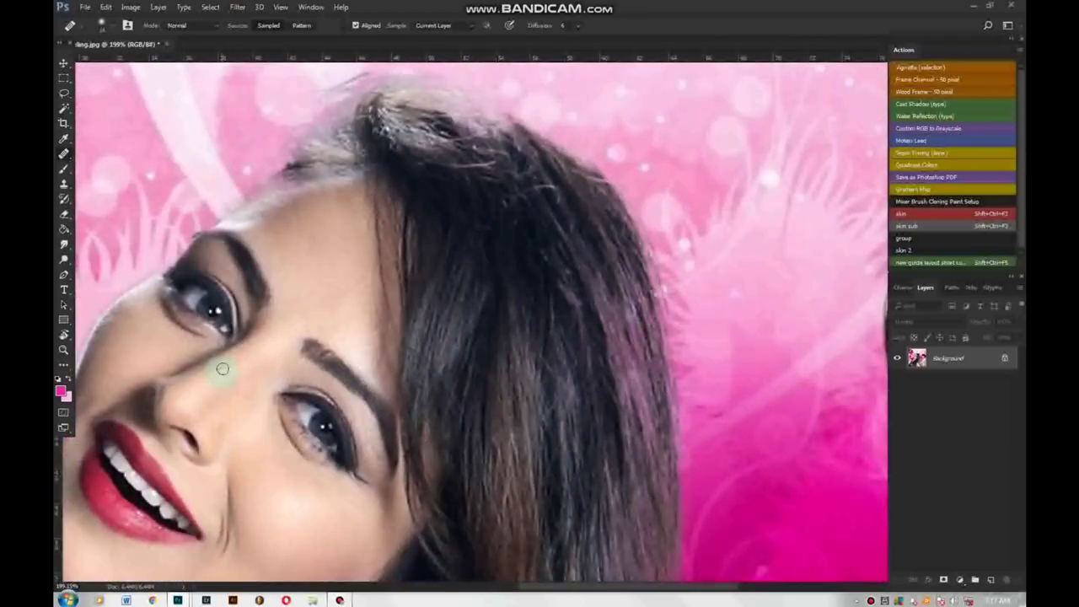
{"action": "scroll", "coordinate": [351, 303], "scroll_direction": "up", "scroll_amount": 2}
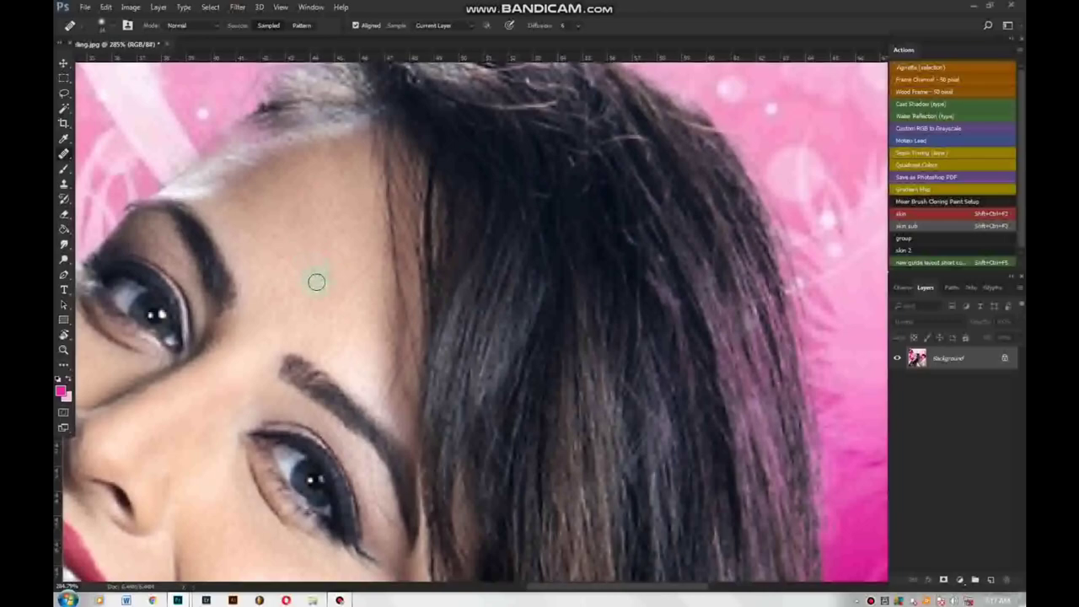
{"action": "scroll", "coordinate": [314, 282], "scroll_direction": "down", "scroll_amount": 3}
{"action": "scroll", "coordinate": [321, 283], "scroll_direction": "down", "scroll_amount": 2}
{"action": "scroll", "coordinate": [354, 284], "scroll_direction": "down", "scroll_amount": 1}
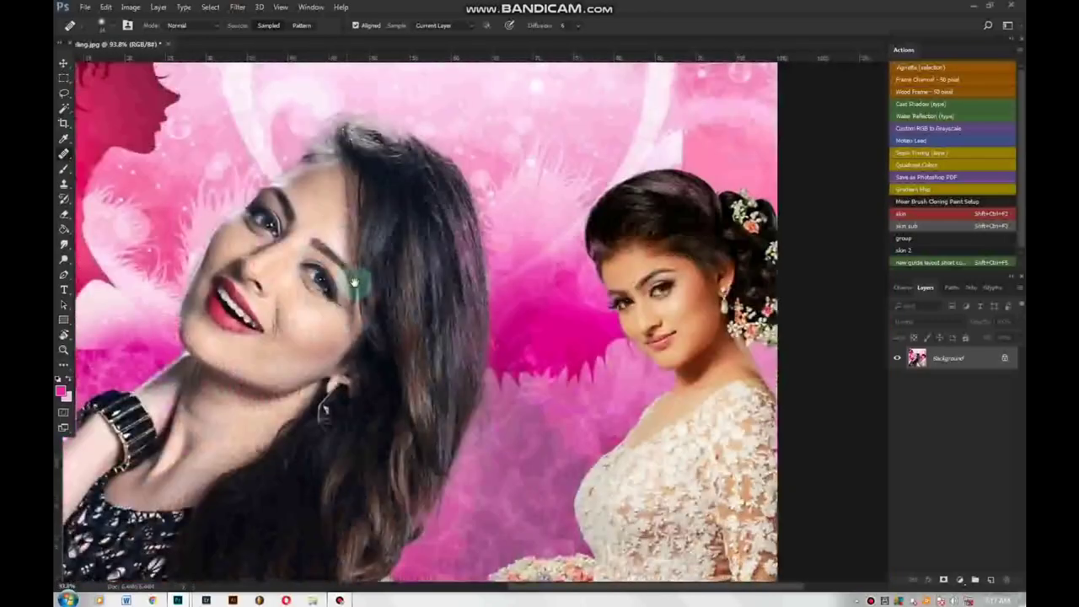
{"action": "scroll", "coordinate": [278, 321], "scroll_direction": "down", "scroll_amount": 1}
{"action": "scroll", "coordinate": [268, 345], "scroll_direction": "up", "scroll_amount": 1}
{"action": "scroll", "coordinate": [306, 301], "scroll_direction": "up", "scroll_amount": 1}
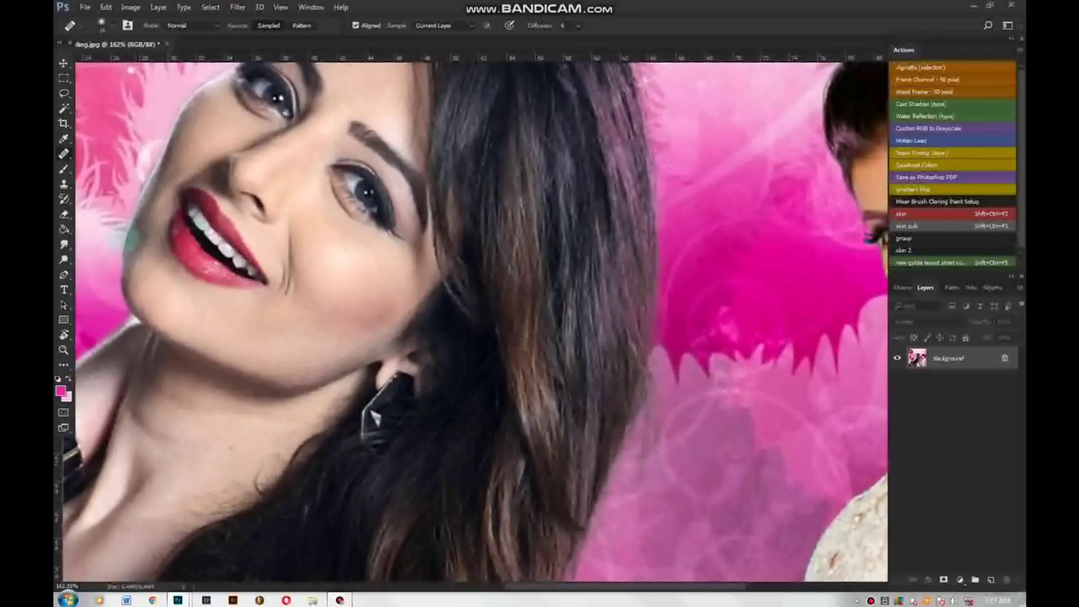
{"action": "right_click", "coordinate": [63, 155]}
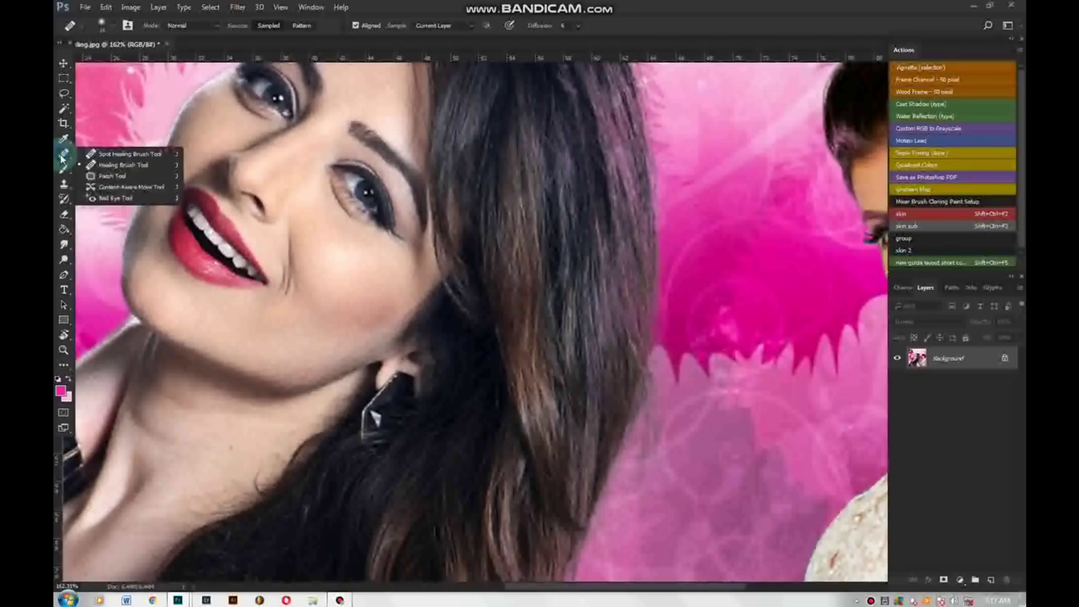
Heal away the dark mole on the model's cheek with the Spot Healing Brush
{"action": "left_click", "coordinate": [131, 154]}
{"action": "scroll", "coordinate": [323, 250], "scroll_direction": "up", "scroll_amount": 1}
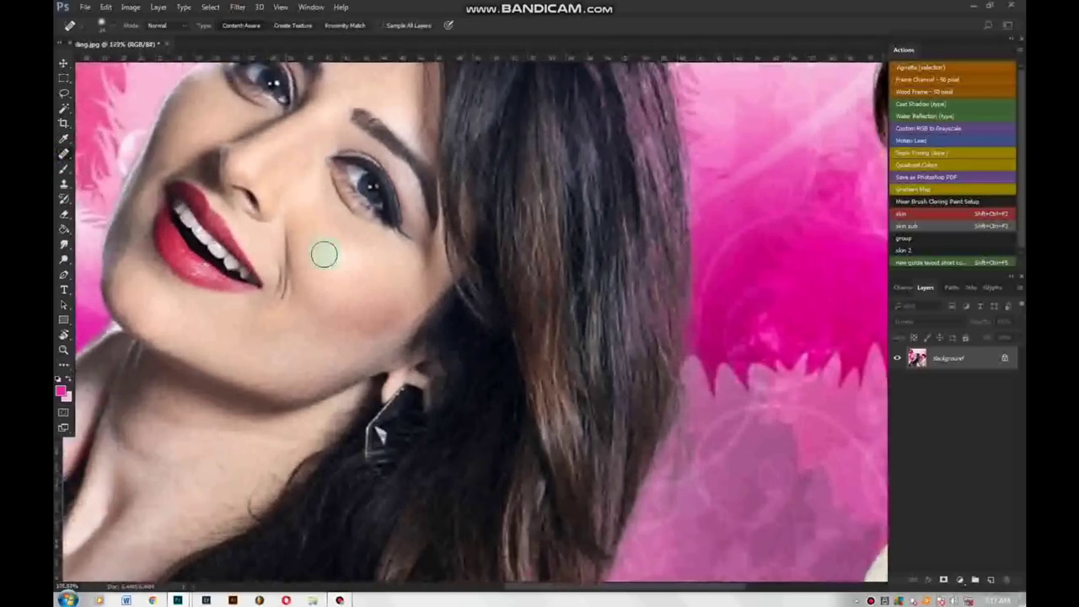
{"action": "scroll", "coordinate": [329, 261], "scroll_direction": "up", "scroll_amount": 1}
{"action": "left_click", "coordinate": [322, 249]}
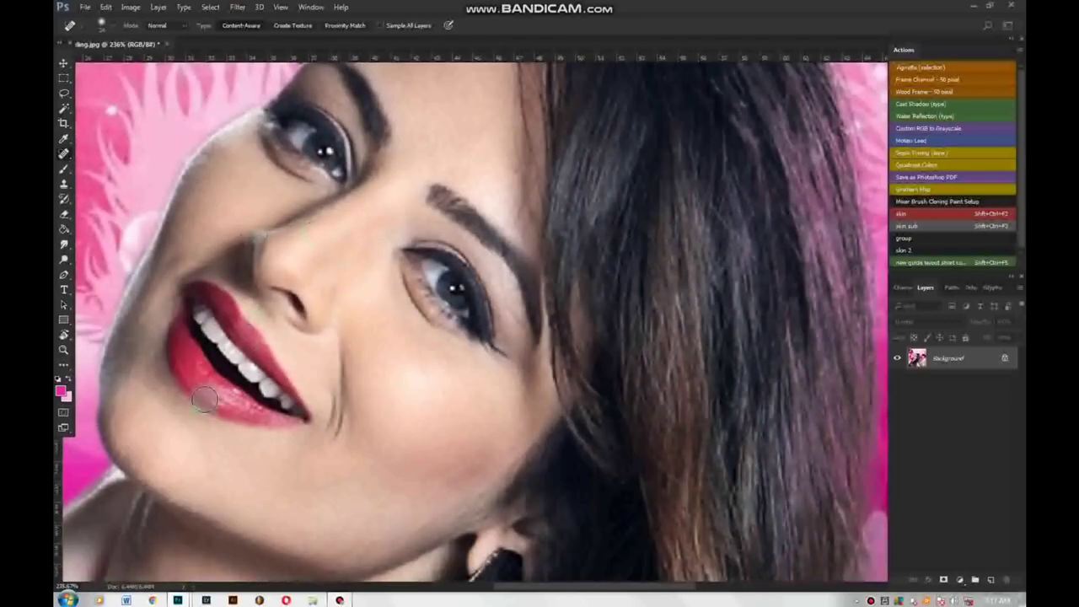
Resize the Spot Healing Brush for retouching the model's neck and inspect it
{"action": "left_click_drag", "start_coordinate": [217, 434], "coordinate": [301, 228]}
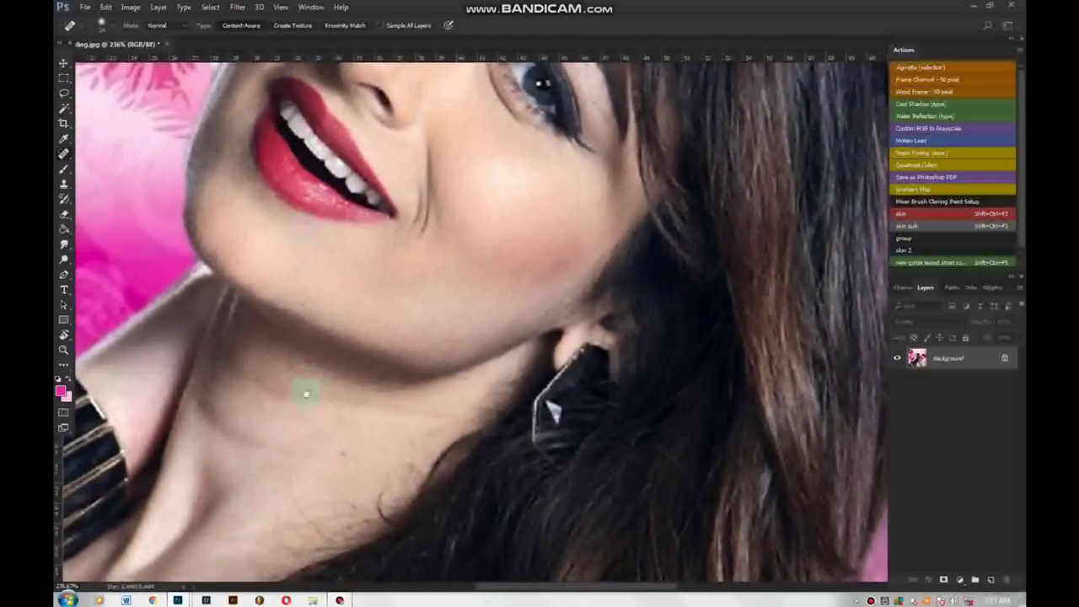
{"action": "right_click", "coordinate": [383, 371], "text": "alt"}
{"action": "scroll", "coordinate": [436, 278], "scroll_direction": "down", "scroll_amount": 4}
{"action": "scroll", "coordinate": [435, 278], "scroll_direction": "left", "scroll_amount": 3}
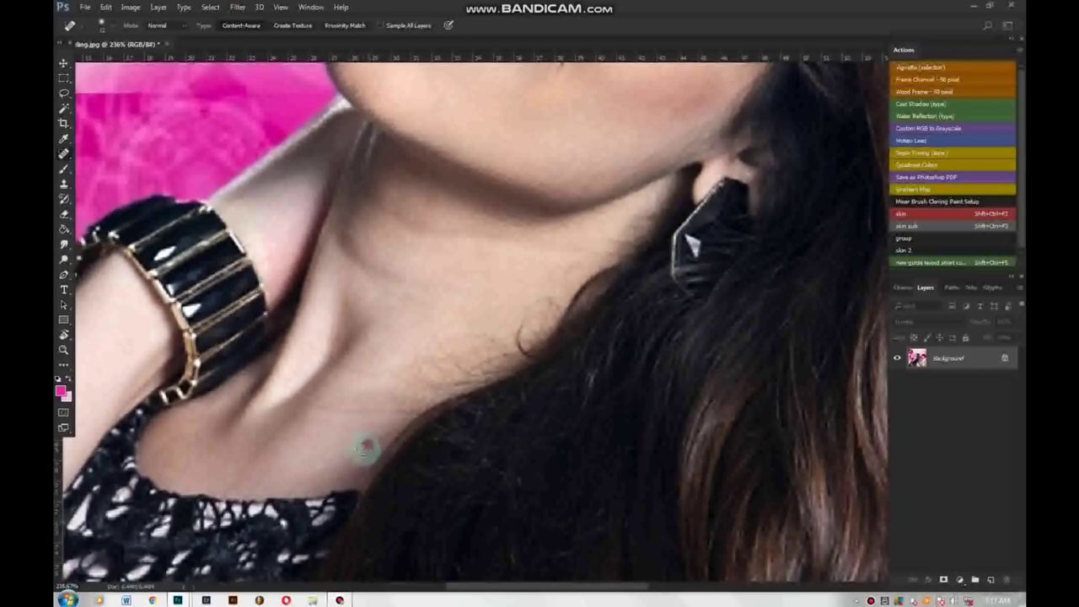
{"action": "scroll", "coordinate": [357, 446], "scroll_direction": "down", "scroll_amount": 4}
{"action": "scroll", "coordinate": [362, 387], "scroll_direction": "up", "scroll_amount": 1}
{"action": "scroll", "coordinate": [456, 321], "scroll_direction": "up", "scroll_amount": 2}
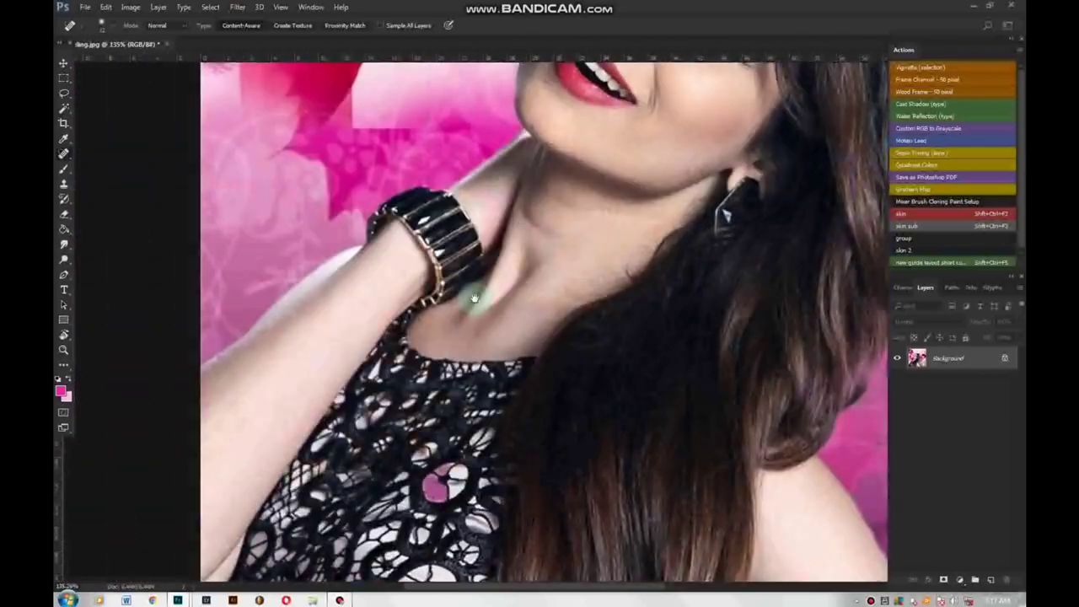
{"action": "scroll", "coordinate": [468, 301], "scroll_direction": "down", "scroll_amount": 2}
{"action": "scroll", "coordinate": [379, 339], "scroll_direction": "up", "scroll_amount": 1}
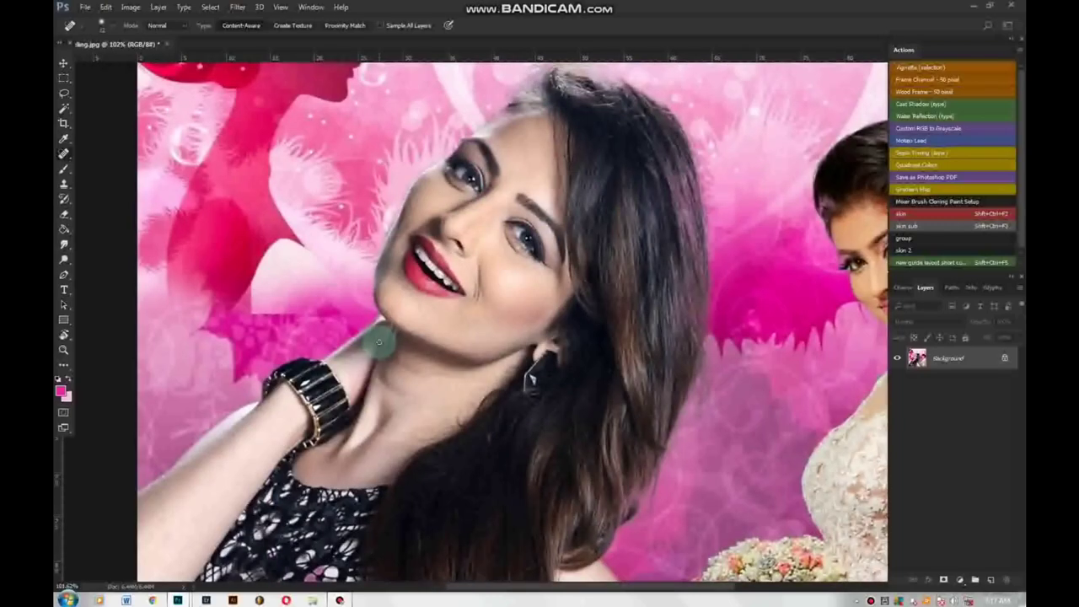
{"action": "scroll", "coordinate": [362, 384], "scroll_direction": "up", "scroll_amount": 1}
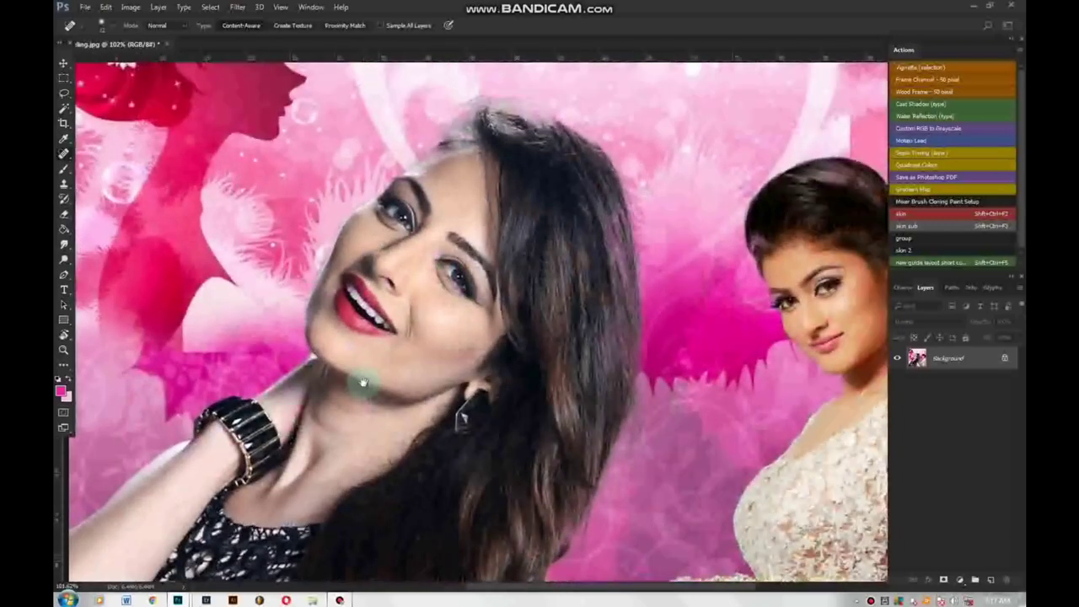
{"action": "scroll", "coordinate": [363, 384], "scroll_direction": "up", "scroll_amount": 2}
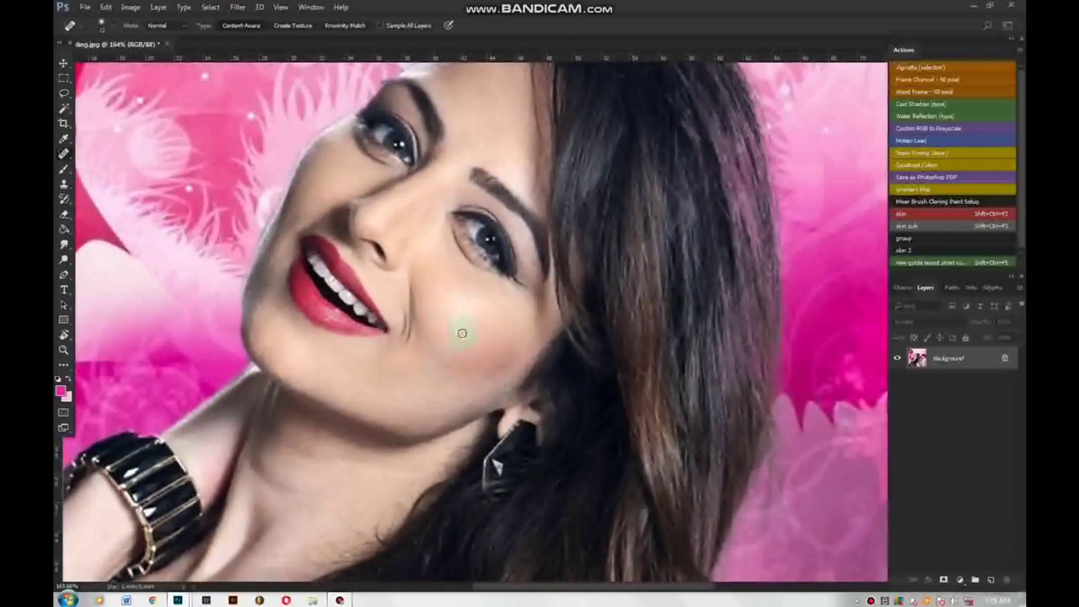
{"action": "scroll", "coordinate": [454, 323], "scroll_direction": "down", "scroll_amount": 1}
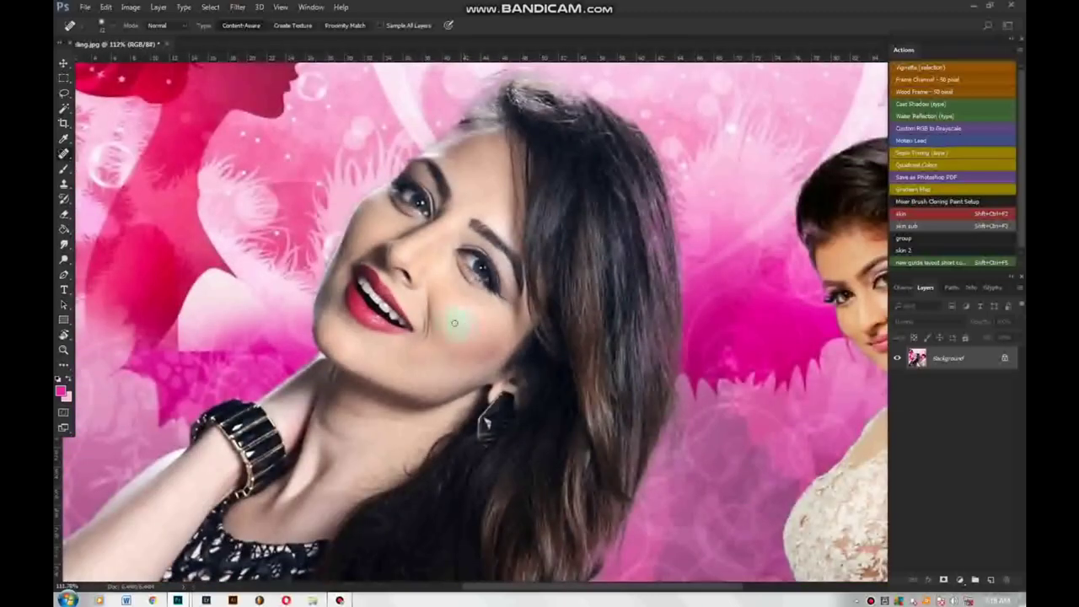
{"action": "right_click", "coordinate": [63, 154]}
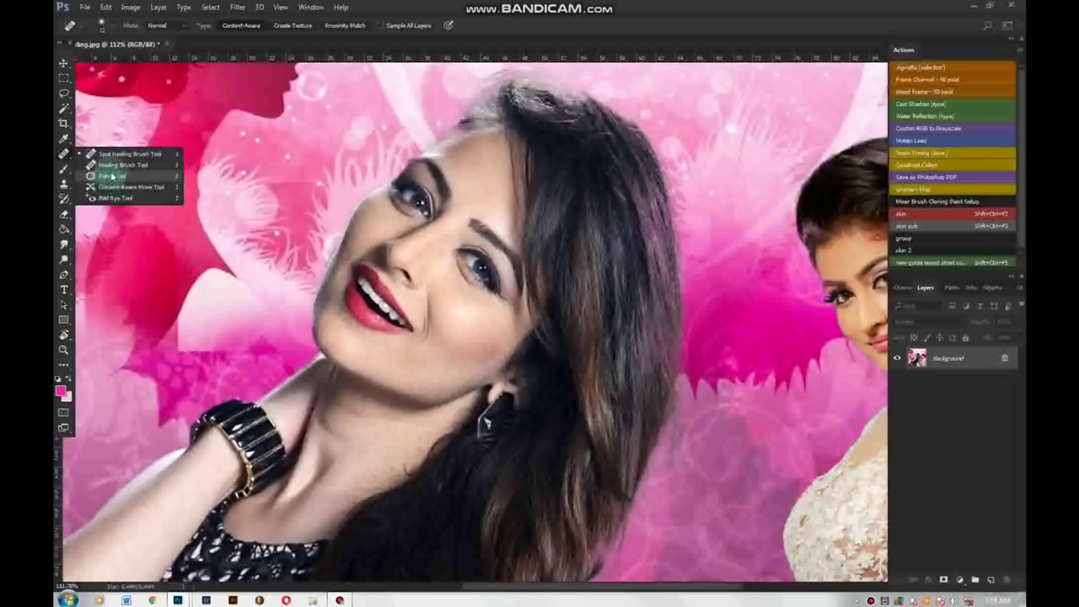
With the Patch Tool, move a patch selection near the mouth and chin onto clean skin
{"action": "left_click", "coordinate": [112, 175]}
{"action": "scroll", "coordinate": [554, 284], "scroll_direction": "up", "scroll_amount": 2}
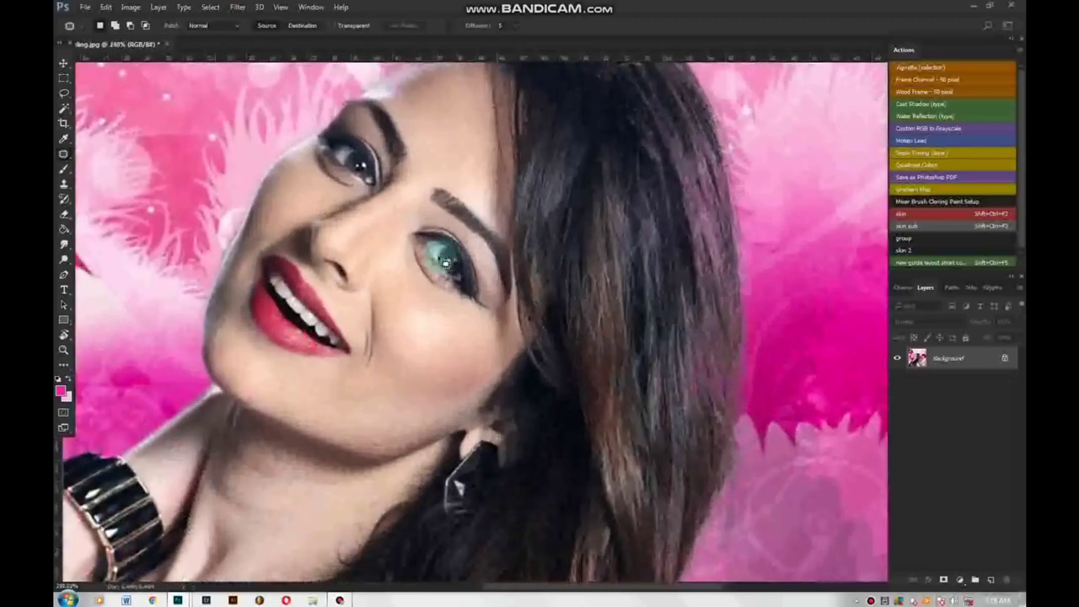
{"action": "scroll", "coordinate": [337, 211], "scroll_direction": "up", "scroll_amount": 2}
{"action": "scroll", "coordinate": [365, 316], "scroll_direction": "up", "scroll_amount": 2}
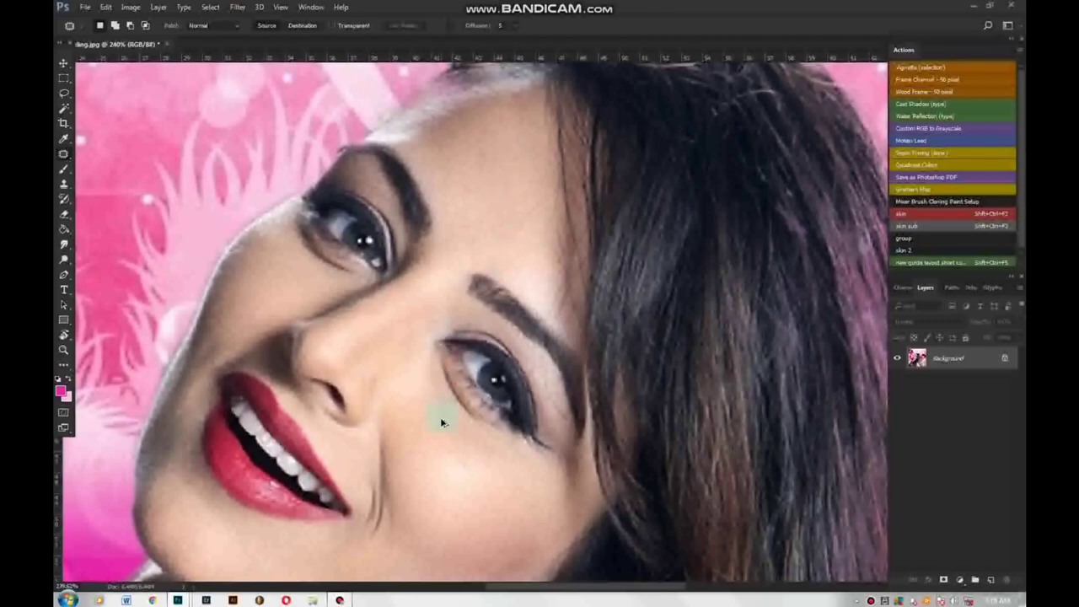
{"action": "left_click_drag", "start_coordinate": [422, 432], "coordinate": [501, 183]}
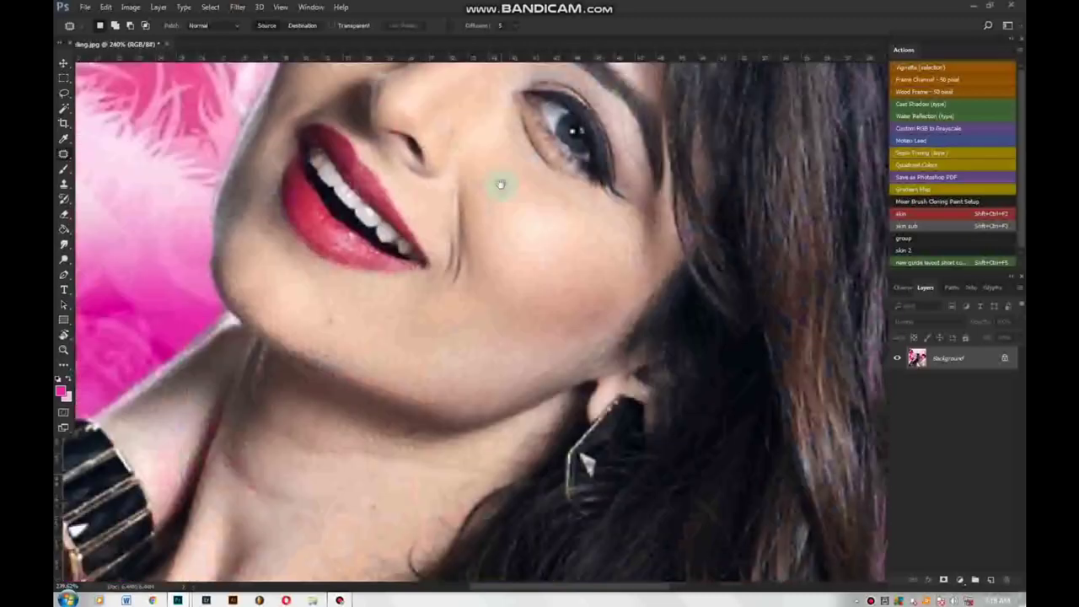
{"action": "scroll", "coordinate": [299, 335], "scroll_direction": "up", "scroll_amount": 2}
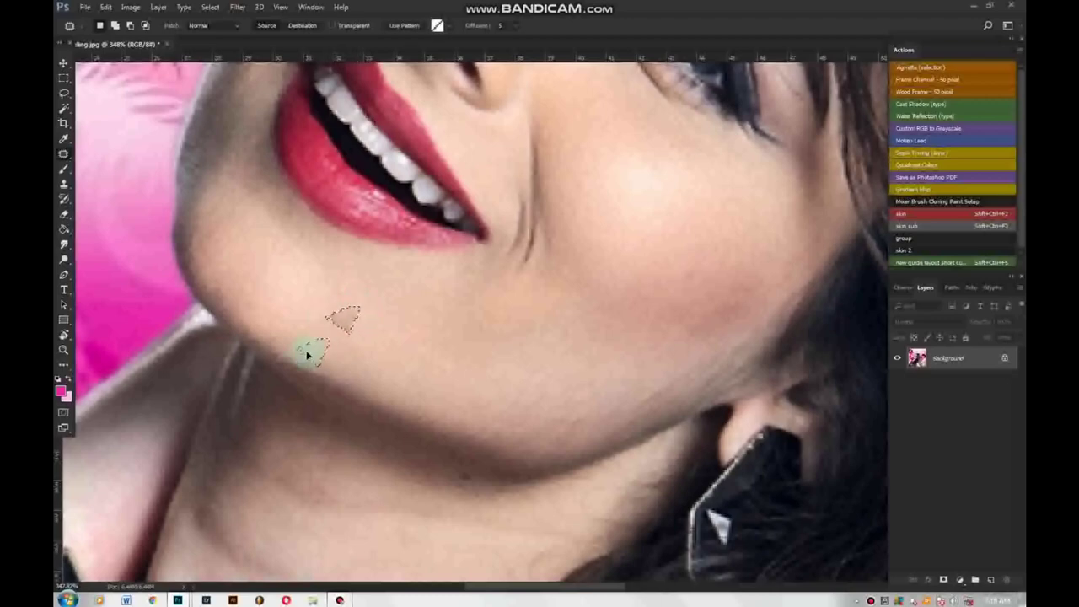
{"action": "left_click_drag", "start_coordinate": [360, 347], "coordinate": [359, 341]}
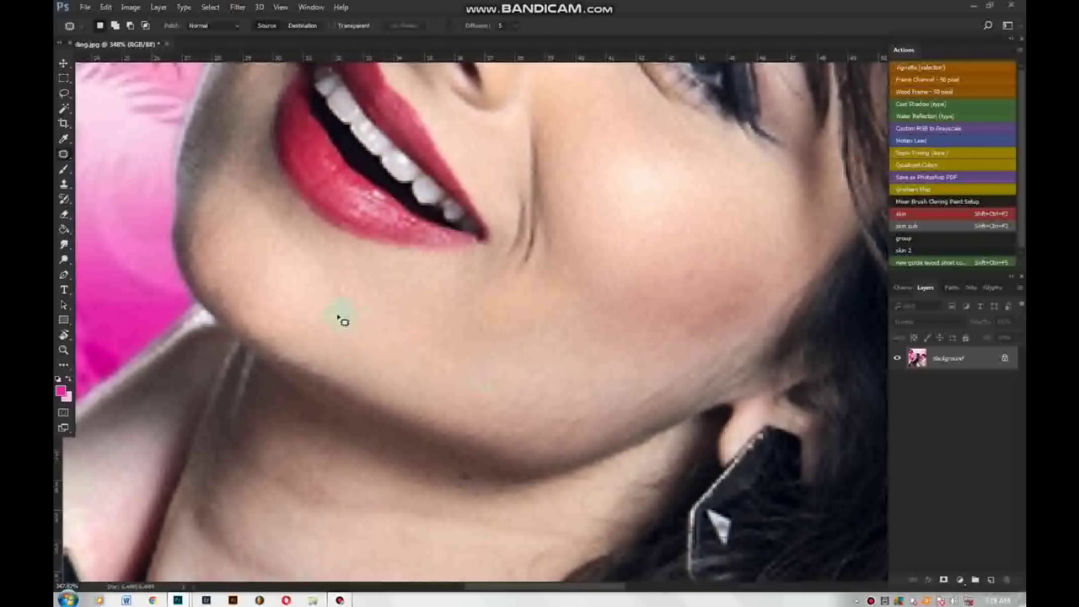
Outline the neck blemish with the Patch Tool, then cycle healing tools with Shift+J
{"action": "scroll", "coordinate": [432, 320], "scroll_direction": "down", "scroll_amount": 5}
{"action": "scroll", "coordinate": [458, 313], "scroll_direction": "up", "scroll_amount": 1}
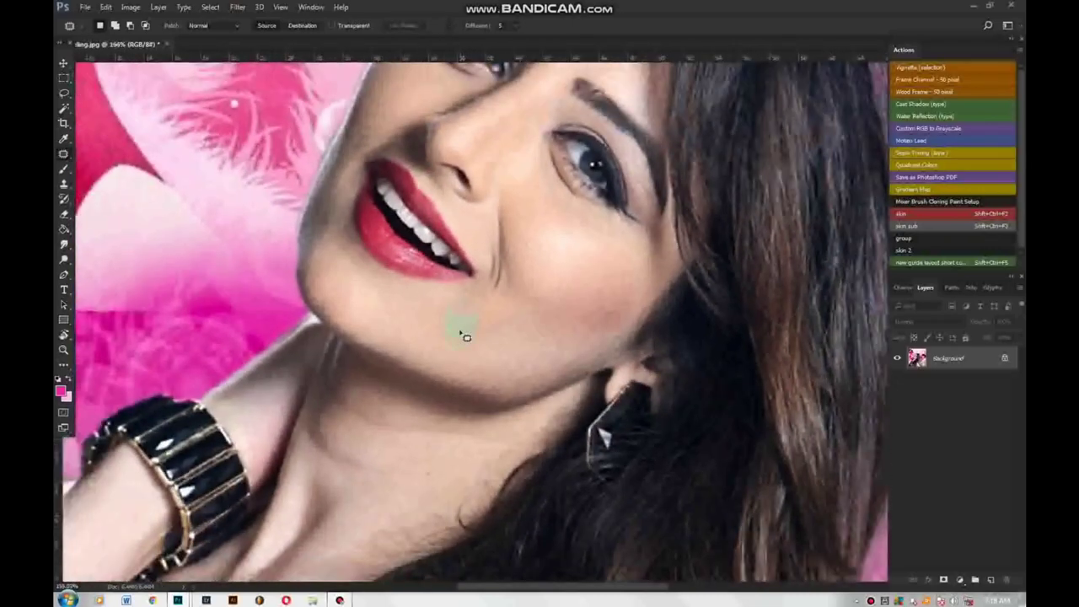
{"action": "scroll", "coordinate": [458, 328], "scroll_direction": "up", "scroll_amount": 2}
{"action": "scroll", "coordinate": [433, 463], "scroll_direction": "up", "scroll_amount": 3}
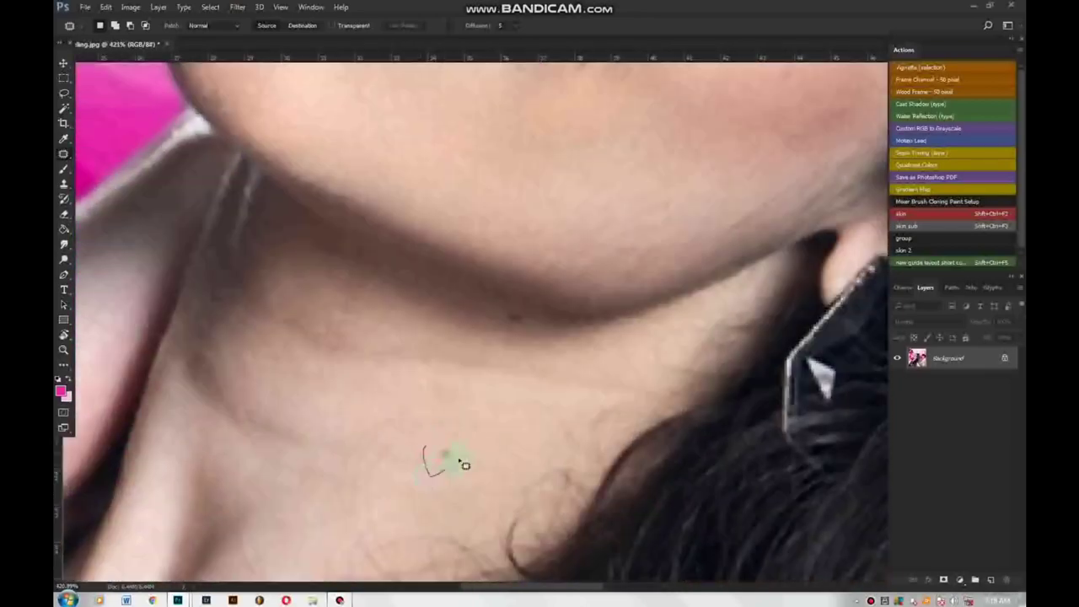
{"action": "left_click_drag", "start_coordinate": [431, 453], "coordinate": [349, 393]}
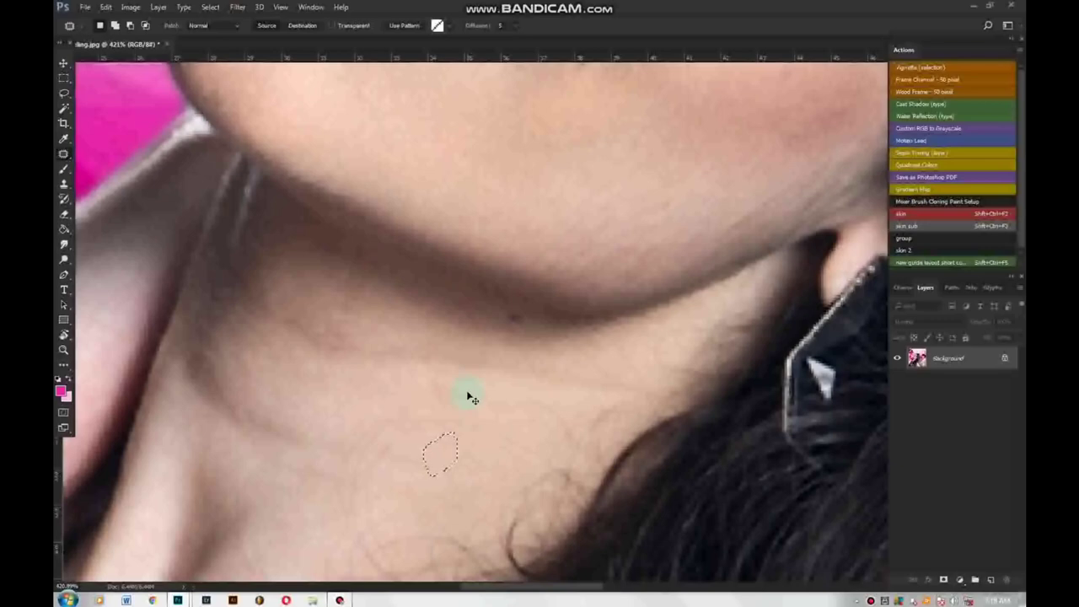
{"action": "scroll", "coordinate": [472, 401], "scroll_direction": "down", "scroll_amount": 2}
{"action": "scroll", "coordinate": [475, 385], "scroll_direction": "down", "scroll_amount": 2}
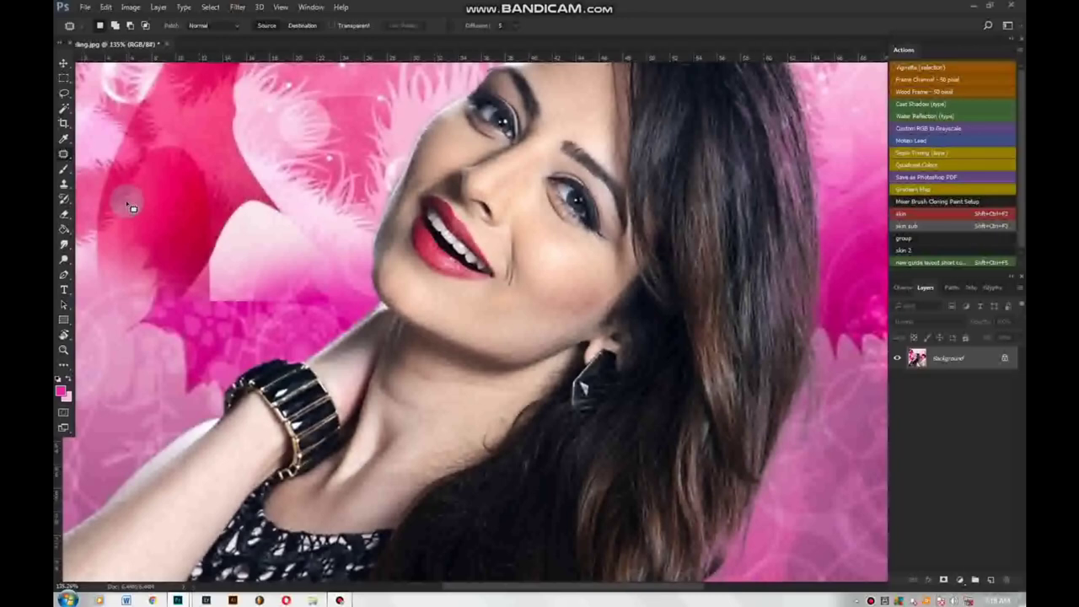
{"action": "key", "text": "shift+j"}
{"action": "key", "text": "shift+j"}
{"action": "key", "text": "shift+j"}
{"action": "key", "text": "shift+j"}
{"action": "key", "text": "shift+j"}
{"action": "key", "text": "shift+j"}
{"action": "key", "text": "shift+j"}
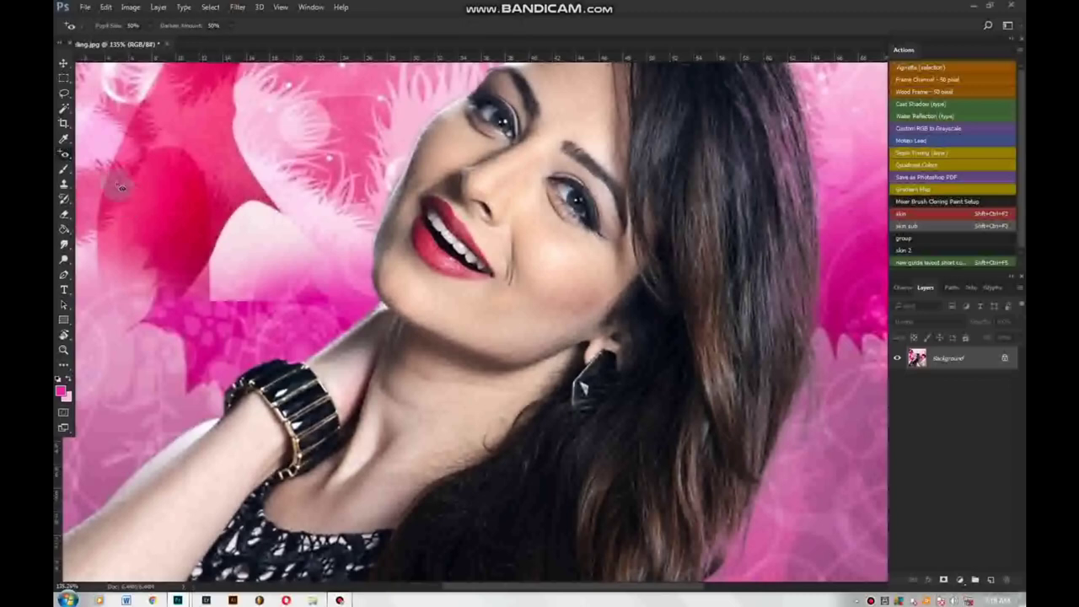
Switch from the healing tools to the standard Brush Tool
{"action": "right_click", "coordinate": [67, 155]}
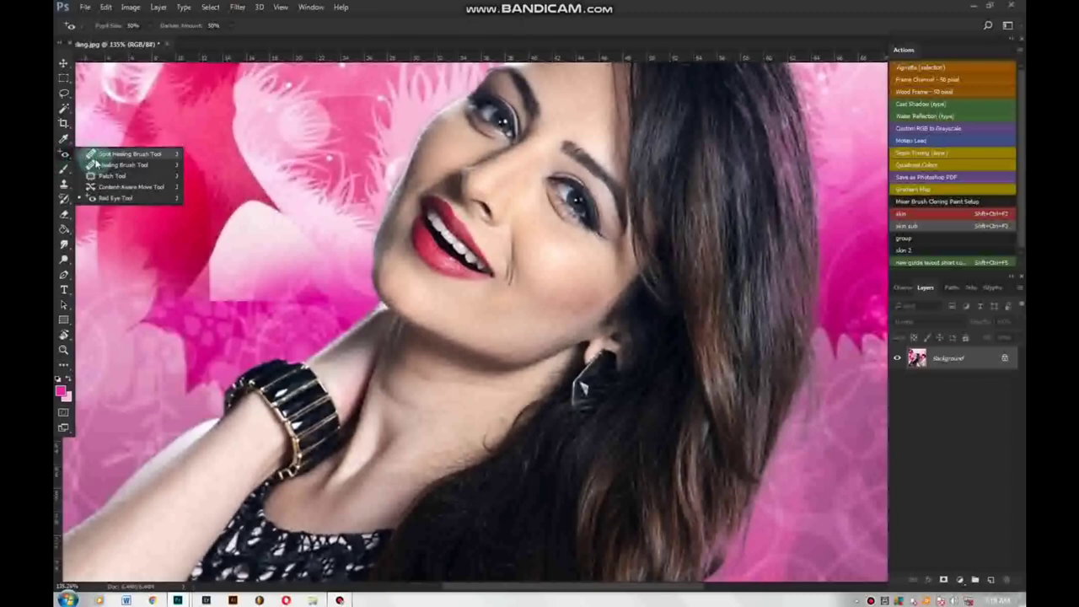
{"action": "left_click", "coordinate": [97, 154]}
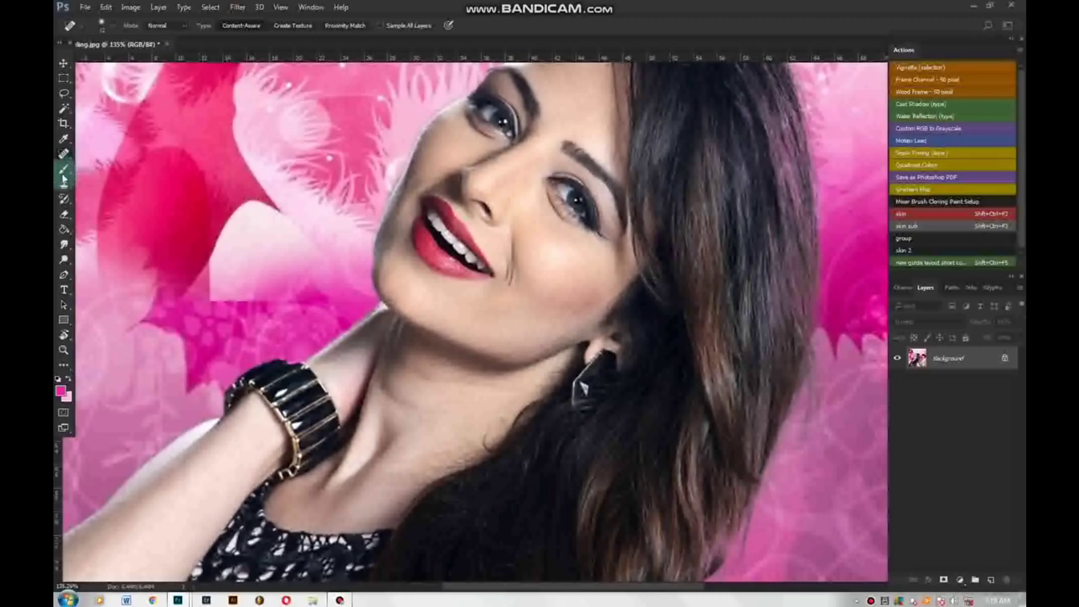
{"action": "left_click", "coordinate": [65, 169]}
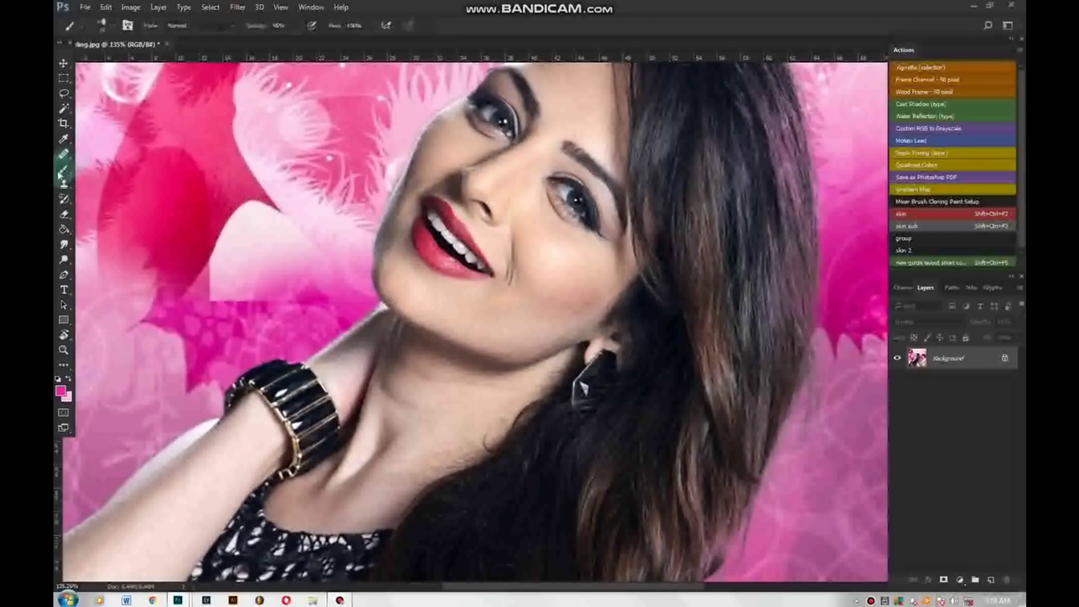
{"action": "right_click", "coordinate": [65, 169]}
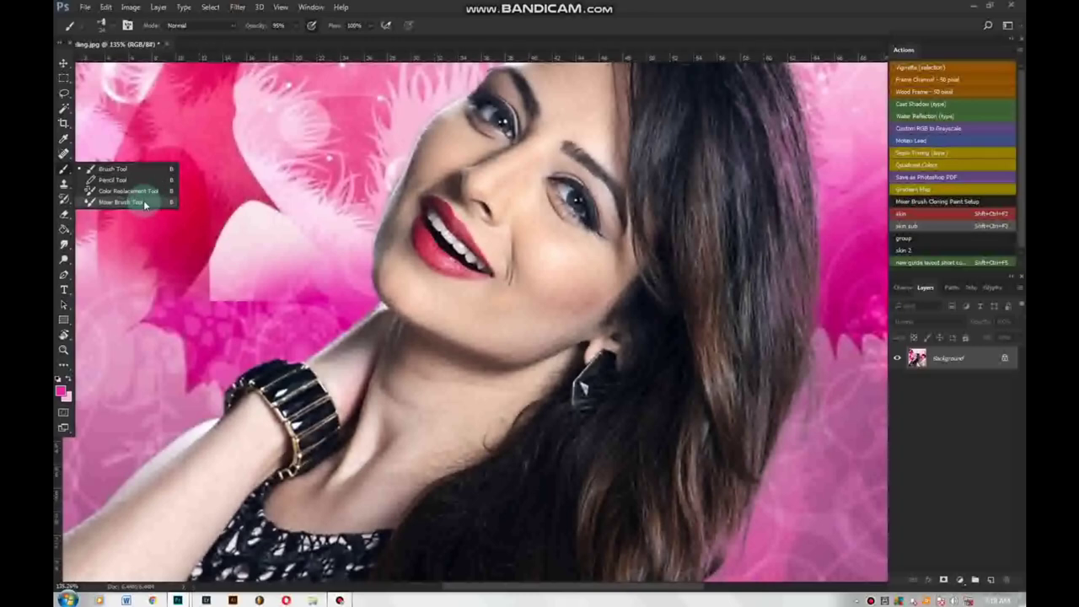
{"action": "left_click", "coordinate": [116, 169]}
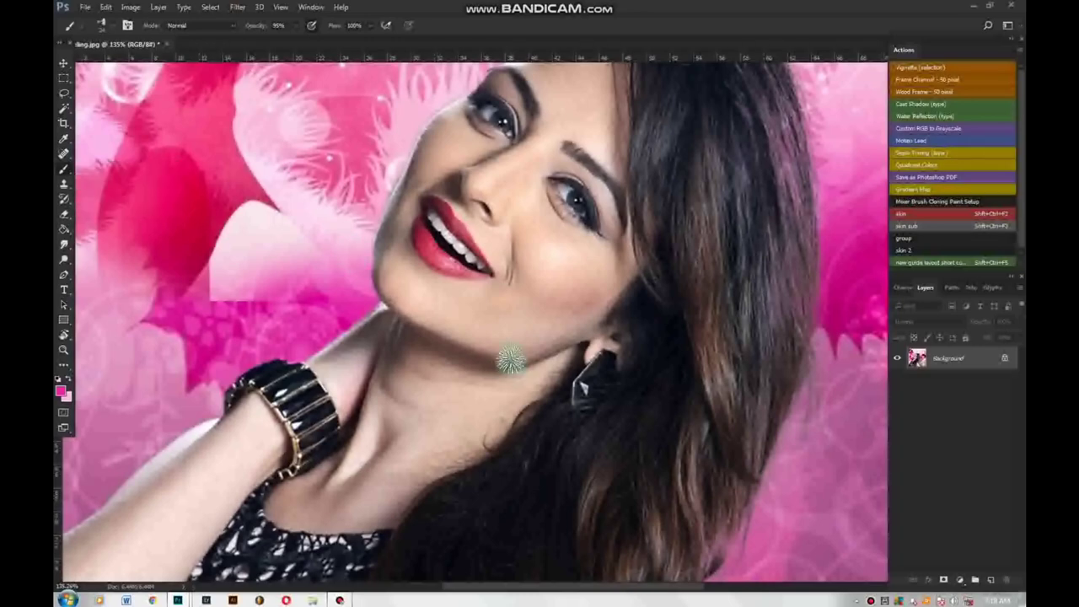
Choose a soft round brush preset, paint a pink test scribble, and undo it
{"action": "left_click", "coordinate": [104, 27]}
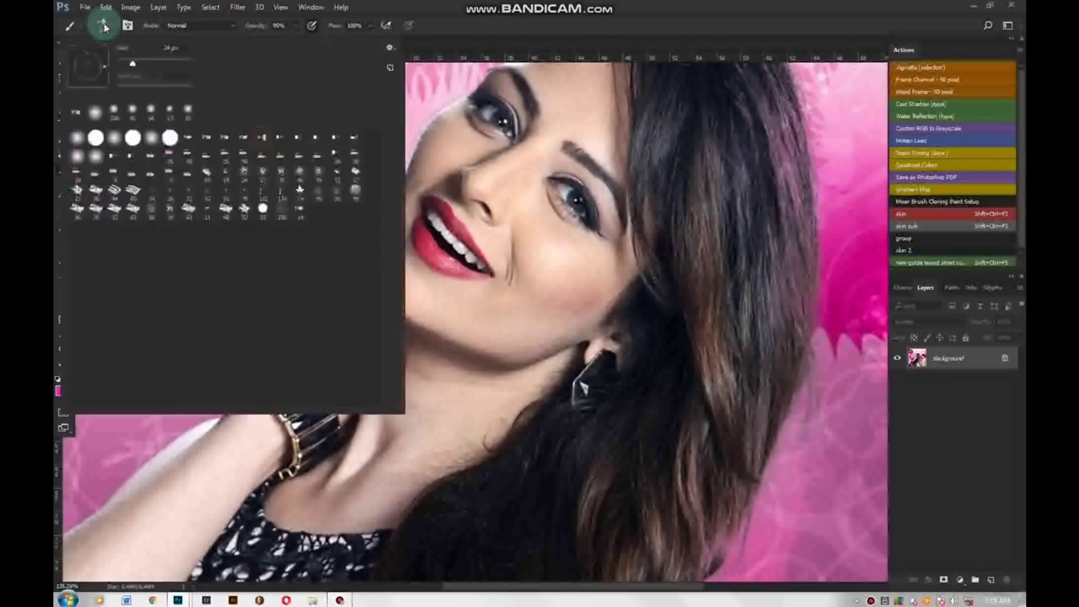
{"action": "double_click", "coordinate": [80, 135]}
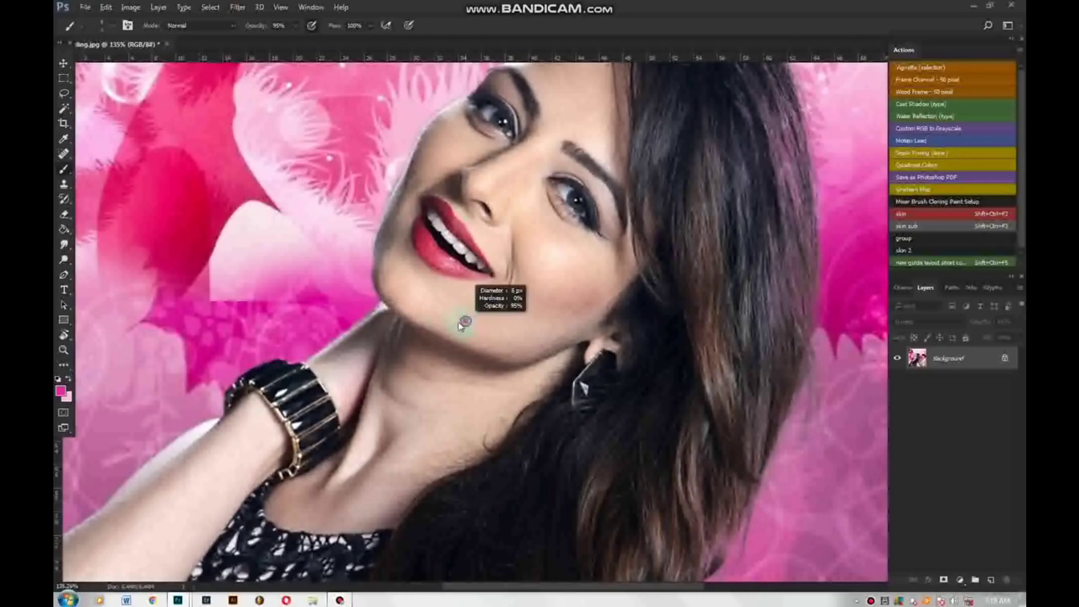
{"action": "left_click_drag", "start_coordinate": [456, 321], "coordinate": [493, 332]}
{"action": "mouse_move", "coordinate": [530, 270]}
{"action": "left_mouse_down"}
{"action": "mouse_move", "coordinate": [448, 321]}
{"action": "mouse_move", "coordinate": [623, 426]}
{"action": "mouse_move", "coordinate": [519, 168]}
{"action": "left_mouse_up"}
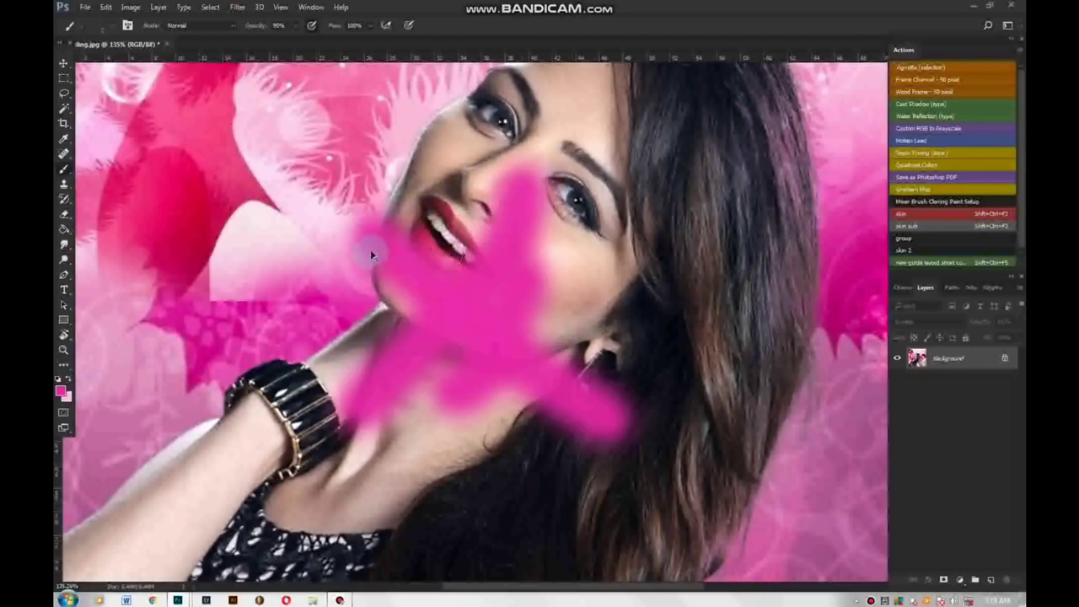
{"action": "key", "text": "ctrl+alt+z"}
{"action": "key", "text": "ctrl+alt+z"}
{"action": "key", "text": "ctrl+alt+z"}
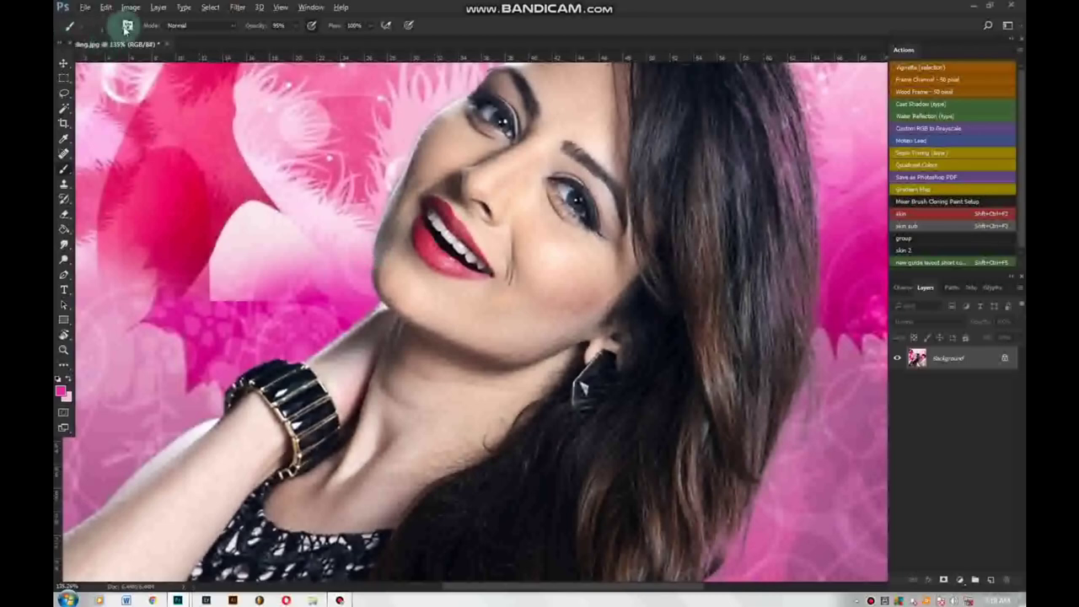
Choose the 14 px brush preset, paint two pink test strokes, and undo them
{"action": "left_click", "coordinate": [113, 29]}
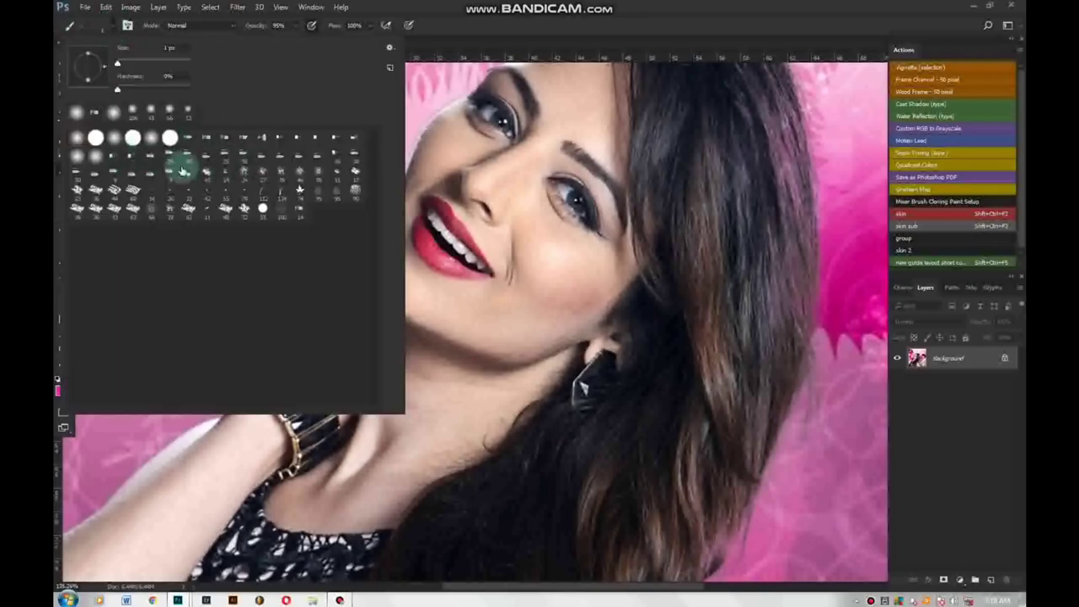
{"action": "left_click", "coordinate": [243, 179]}
{"action": "left_click", "coordinate": [542, 289]}
{"action": "left_click_drag", "start_coordinate": [552, 269], "coordinate": [536, 341]}
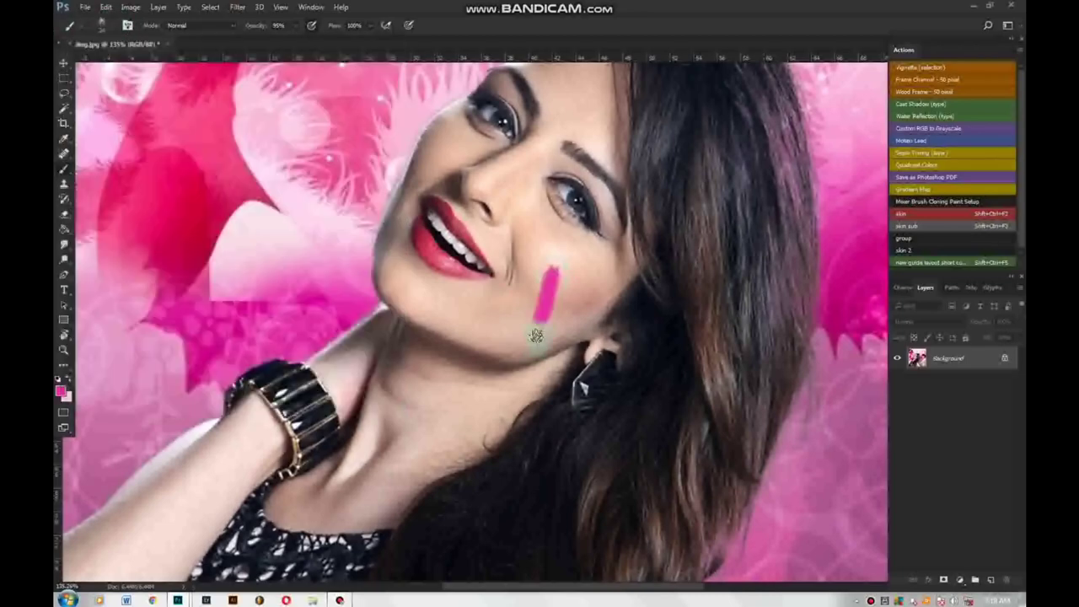
{"action": "left_click_drag", "start_coordinate": [469, 263], "coordinate": [552, 408]}
{"action": "key", "text": "ctrl+alt+z"}
{"action": "key", "text": "ctrl+alt+z"}
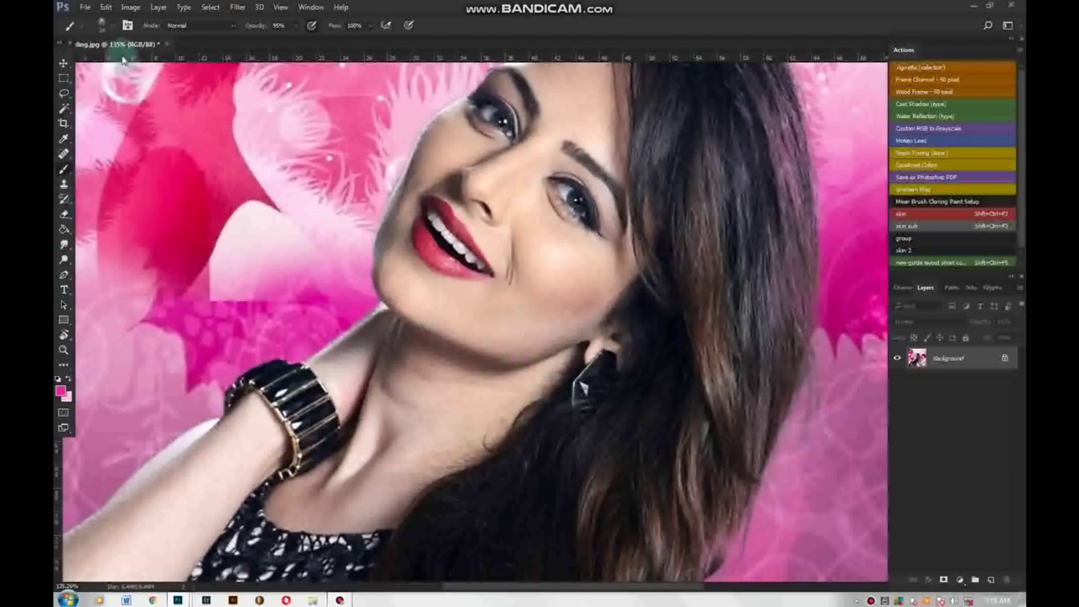
With the Pencil Tool, draw a thick pink line from the lips and undo it
{"action": "right_click", "coordinate": [63, 167]}
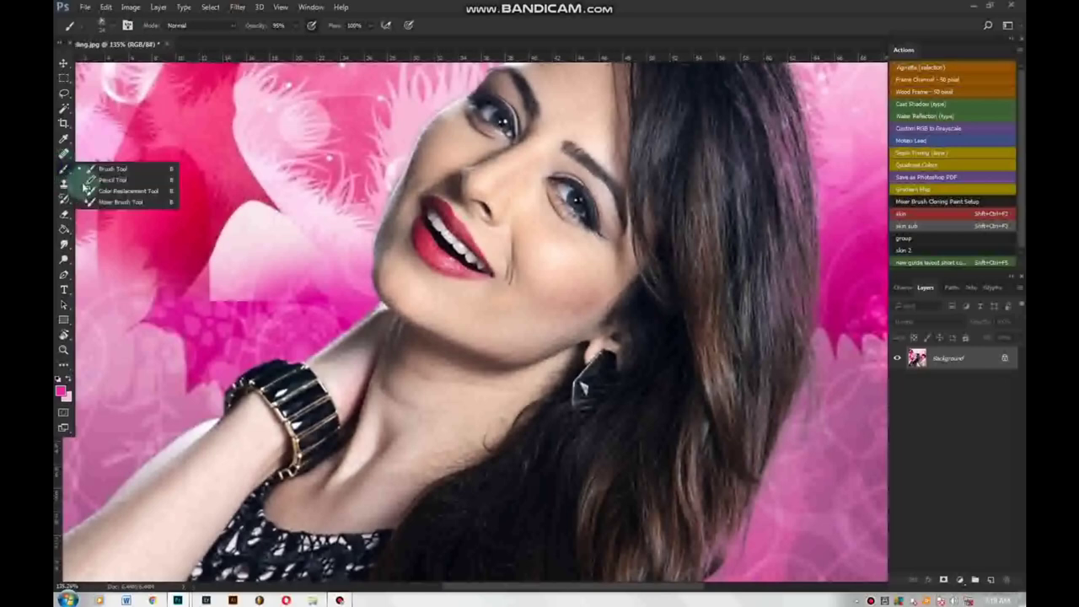
{"action": "left_click", "coordinate": [118, 177]}
{"action": "left_click_drag", "start_coordinate": [381, 263], "coordinate": [479, 355]}
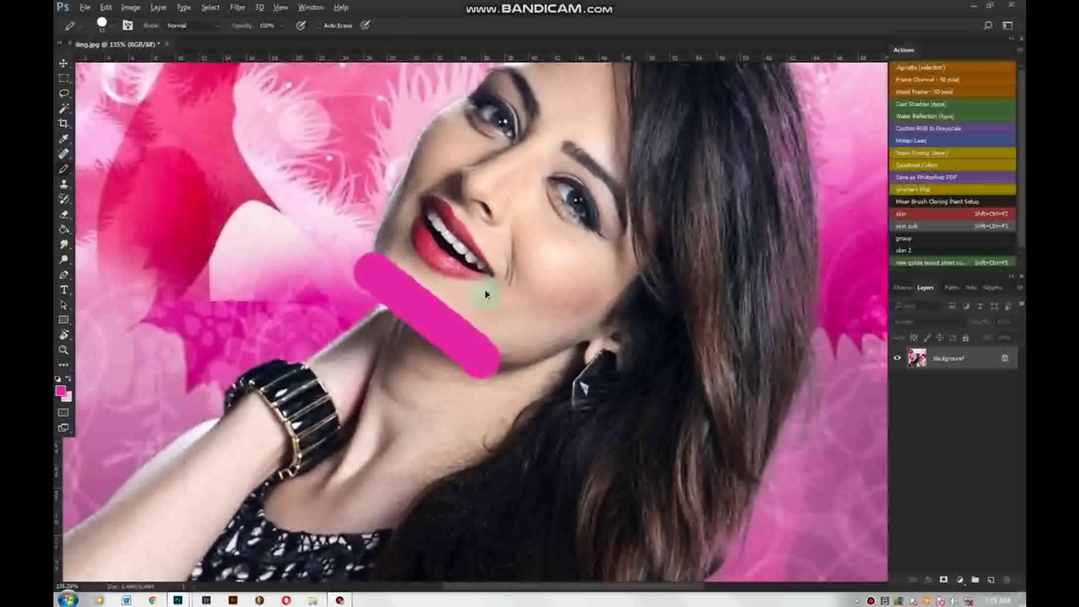
{"action": "key", "text": "ctrl+z"}
Shrink the pencil and draw thin crossing pink test lines on the cheek
{"action": "right_click", "coordinate": [485, 315], "text": "alt"}
{"action": "left_click_drag", "start_coordinate": [544, 253], "coordinate": [486, 348]}
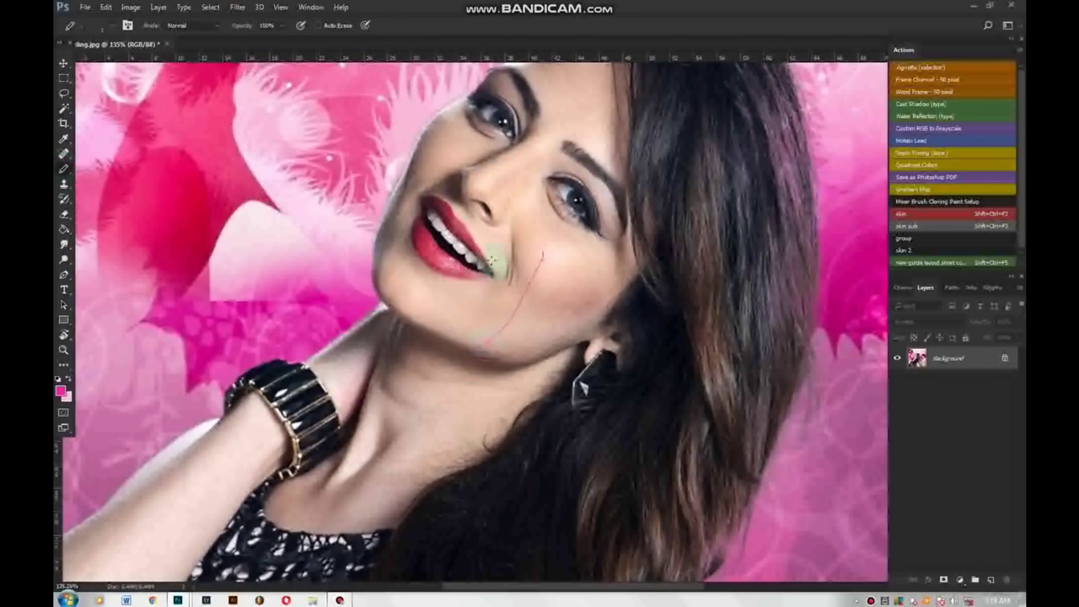
{"action": "left_click_drag", "start_coordinate": [499, 263], "coordinate": [578, 449]}
{"action": "left_click_drag", "start_coordinate": [574, 233], "coordinate": [565, 280]}
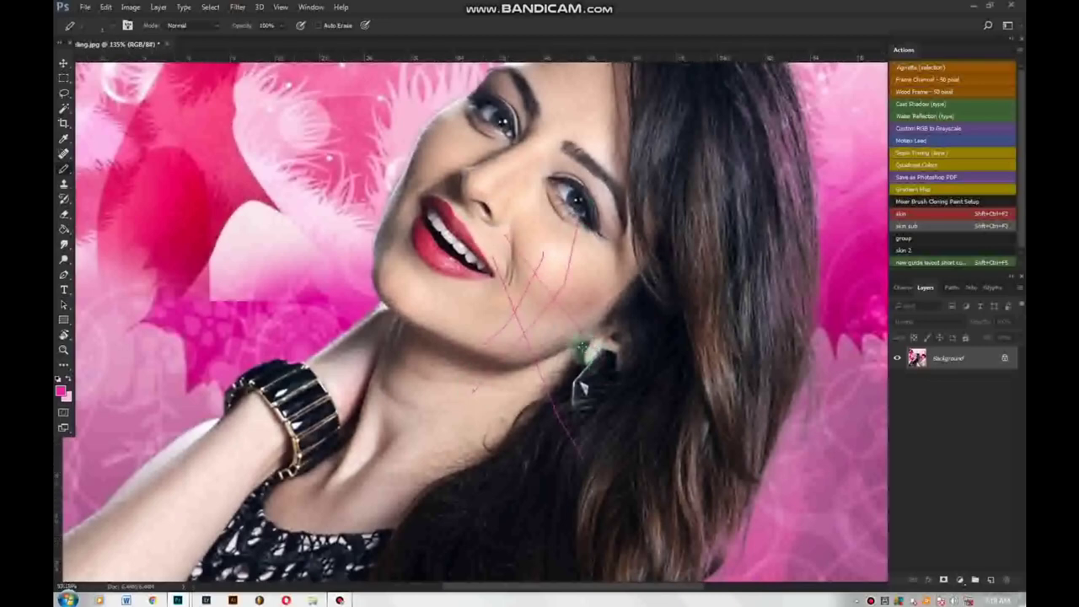
Zoom out and select the Clone Stamp Tool from the stamp flyout
{"action": "scroll", "coordinate": [583, 352], "scroll_direction": "down", "scroll_amount": 3}
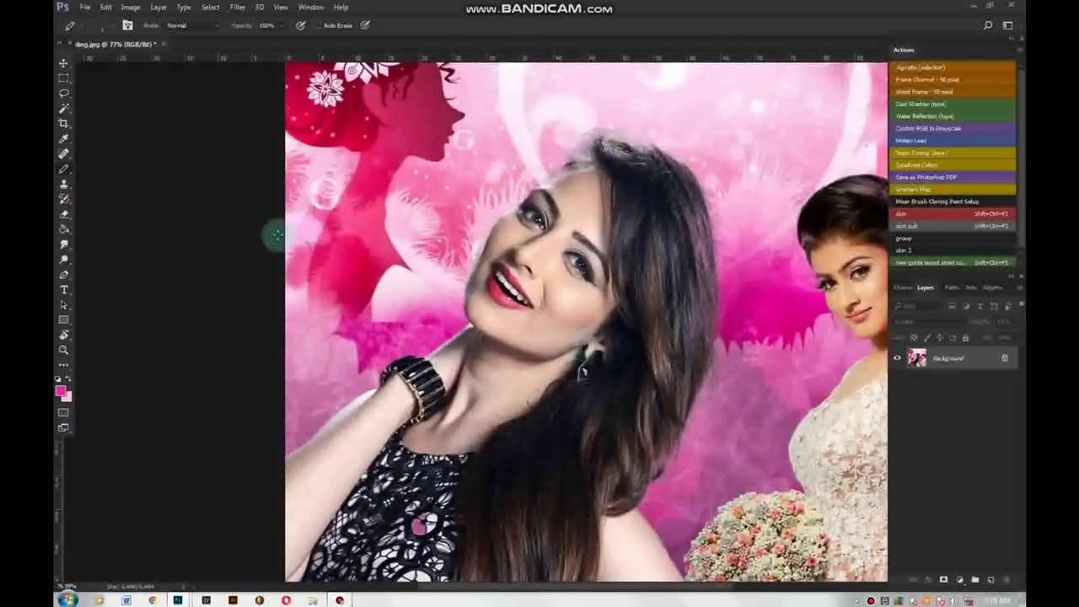
{"action": "left_click", "coordinate": [66, 171]}
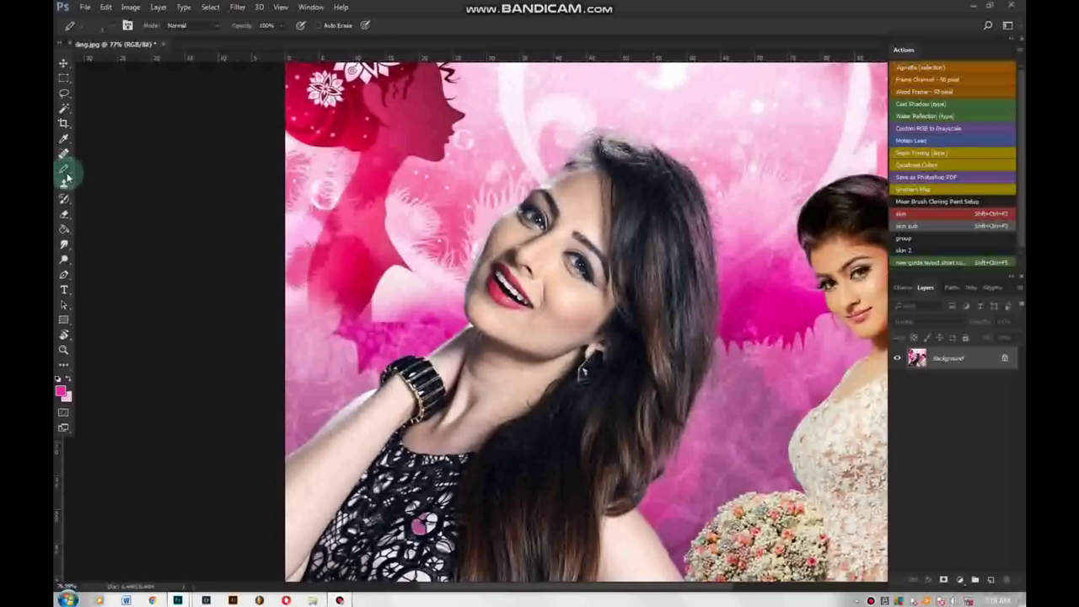
{"action": "left_click", "coordinate": [65, 184]}
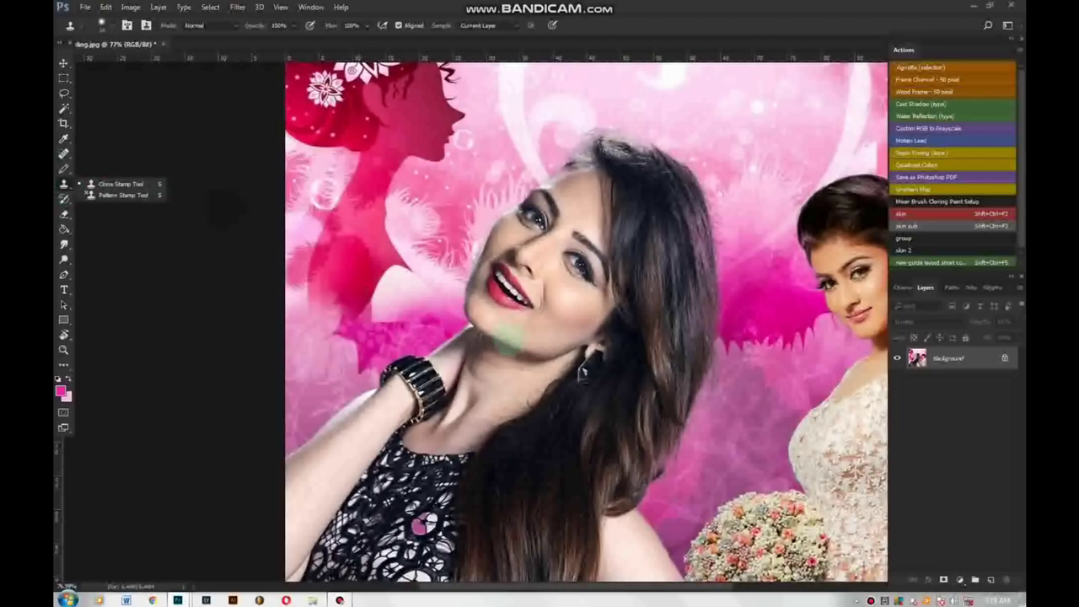
Zoom to about 390% and pan until the chin mole below the lips fills the view
{"action": "scroll", "coordinate": [510, 339], "scroll_direction": "up", "scroll_amount": 2}
{"action": "scroll", "coordinate": [510, 339], "scroll_direction": "up", "scroll_amount": 2}
{"action": "scroll", "coordinate": [579, 374], "scroll_direction": "up", "scroll_amount": 1}
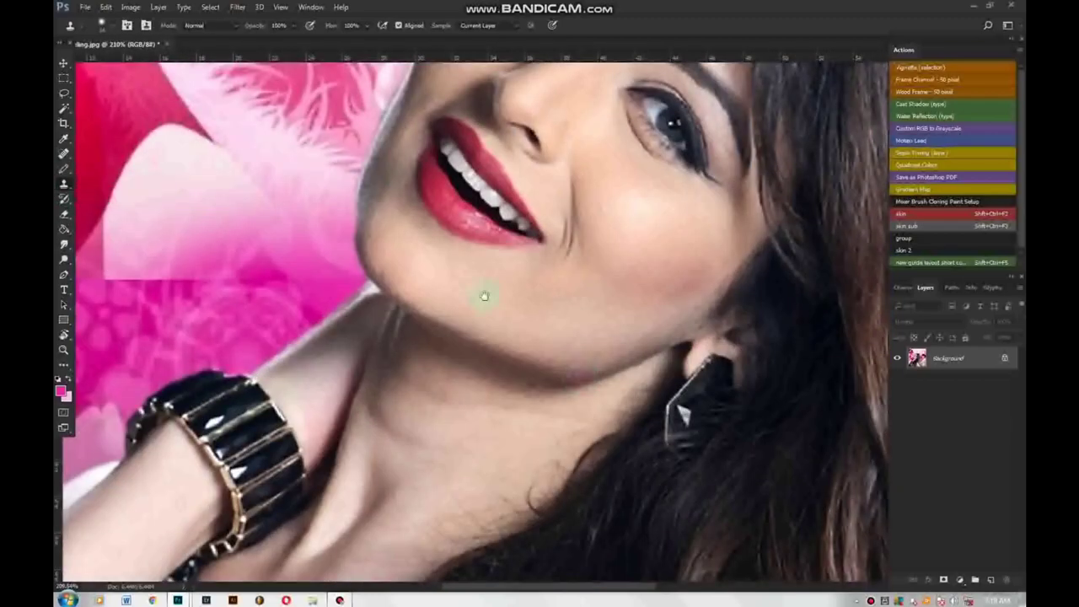
{"action": "scroll", "coordinate": [484, 296], "scroll_direction": "up", "scroll_amount": 1}
{"action": "scroll", "coordinate": [472, 284], "scroll_direction": "up", "scroll_amount": 1}
{"action": "scroll", "coordinate": [438, 306], "scroll_direction": "up", "scroll_amount": 1}
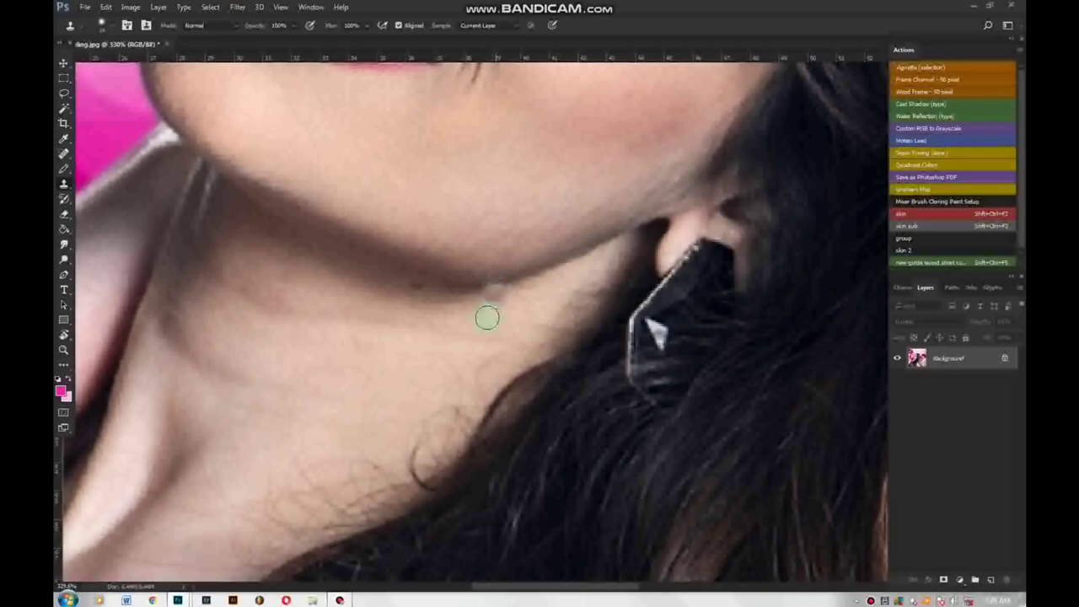
{"action": "scroll", "coordinate": [482, 312], "scroll_direction": "down", "scroll_amount": 1}
{"action": "scroll", "coordinate": [417, 282], "scroll_direction": "down", "scroll_amount": 1}
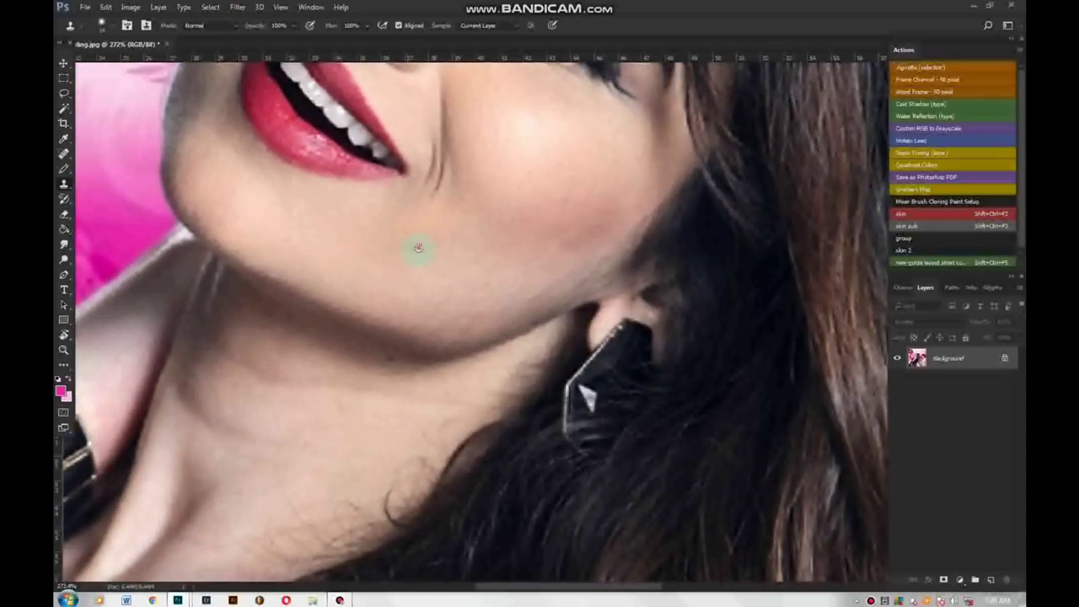
{"action": "left_click_drag", "start_coordinate": [414, 248], "coordinate": [357, 326]}
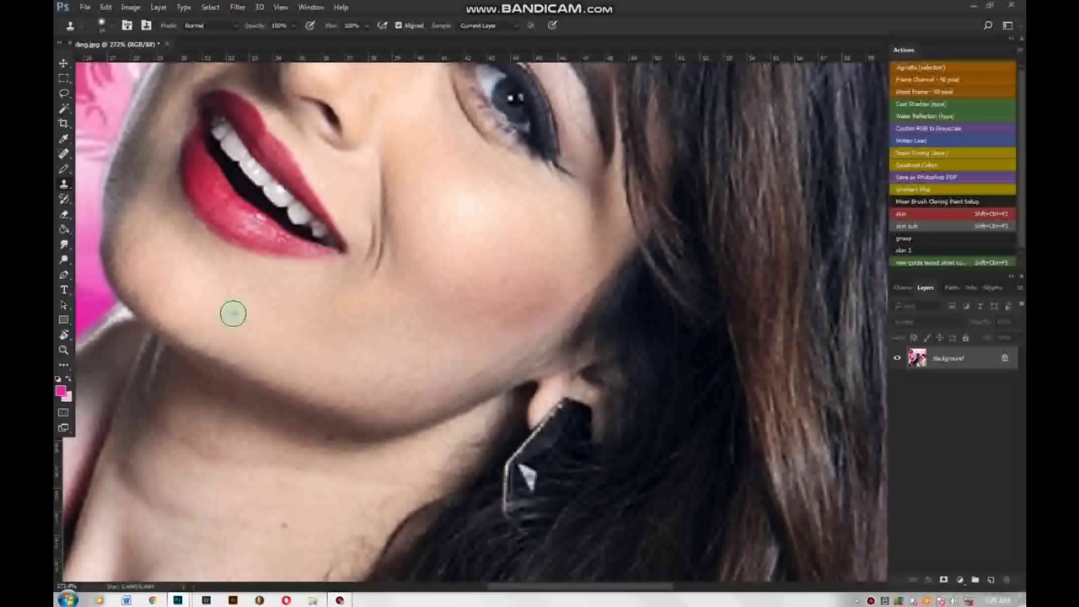
{"action": "scroll", "coordinate": [232, 313], "scroll_direction": "up", "scroll_amount": 3}
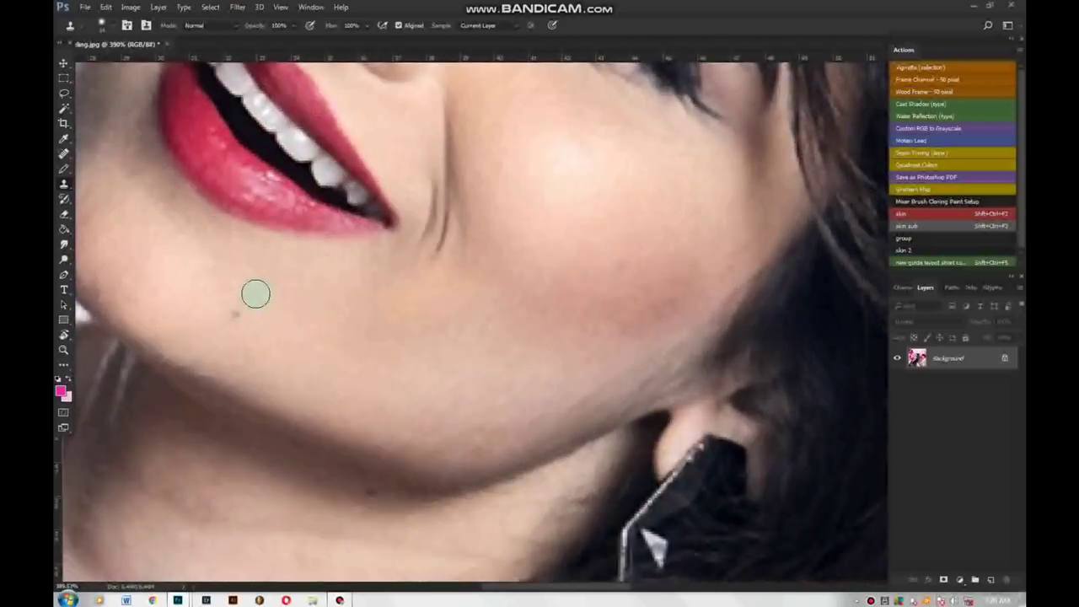
Reselect the Clone Stamp Tool from the stamp flyout
{"action": "right_click", "coordinate": [63, 183]}
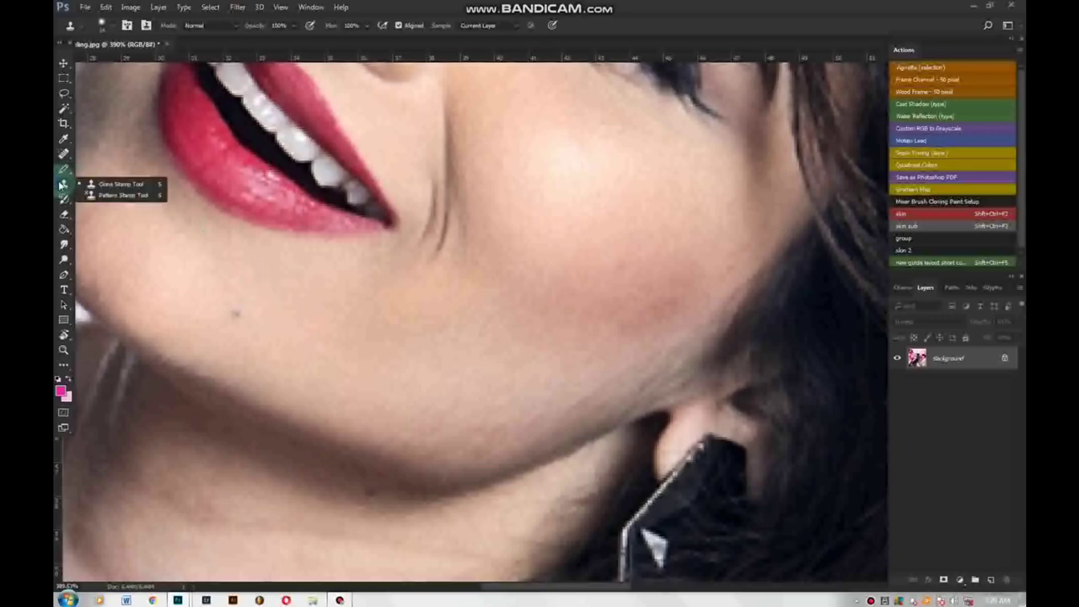
{"action": "left_click", "coordinate": [124, 183]}
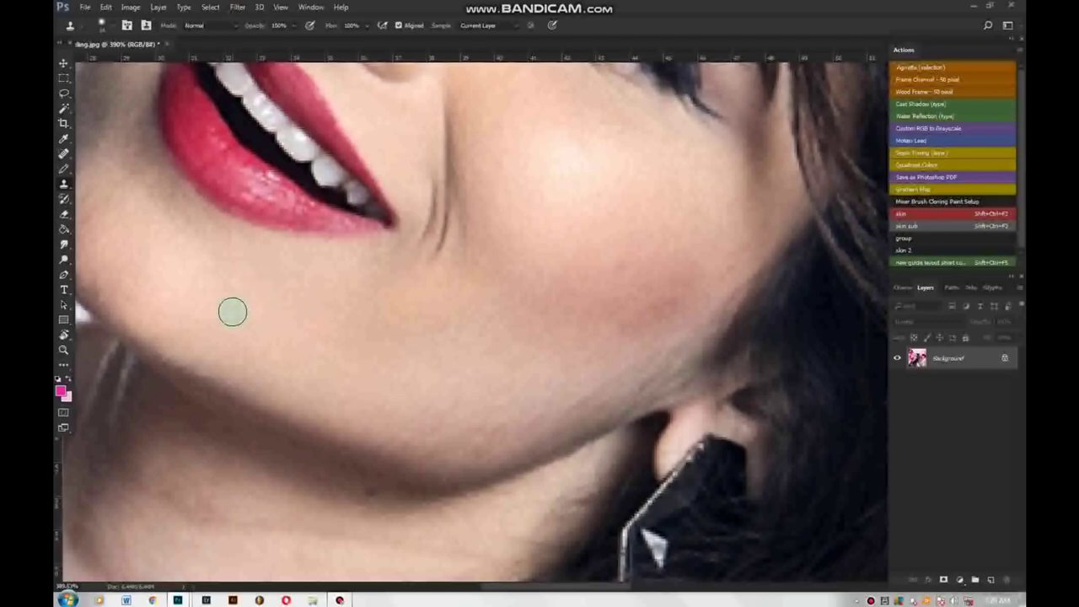
{"action": "scroll", "coordinate": [477, 211], "scroll_direction": "down", "scroll_amount": 3}
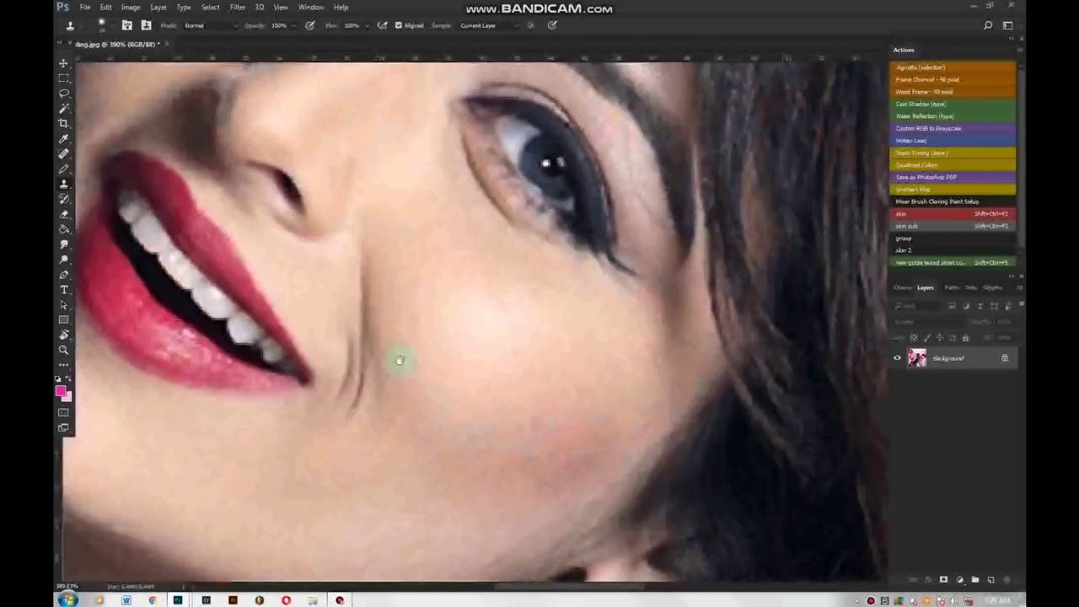
{"action": "scroll", "coordinate": [397, 361], "scroll_direction": "up", "scroll_amount": 3}
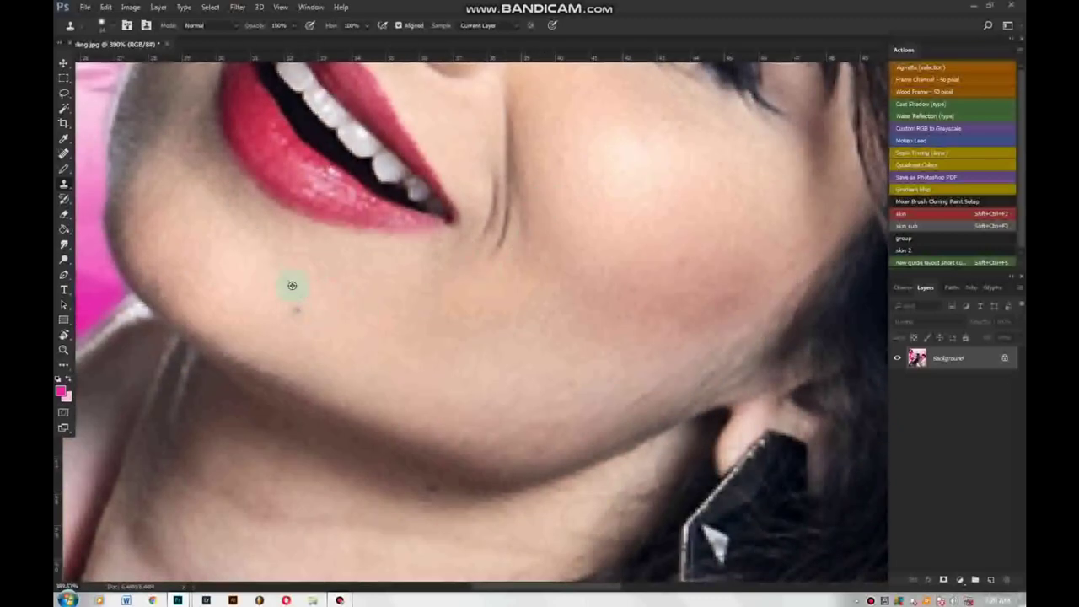
Shrink the clone brush to a small size suited to the neck
{"action": "right_click", "coordinate": [292, 285], "text": "alt"}
{"action": "scroll", "coordinate": [380, 349], "scroll_direction": "up", "scroll_amount": 2}
{"action": "scroll", "coordinate": [284, 340], "scroll_direction": "down", "scroll_amount": 2}
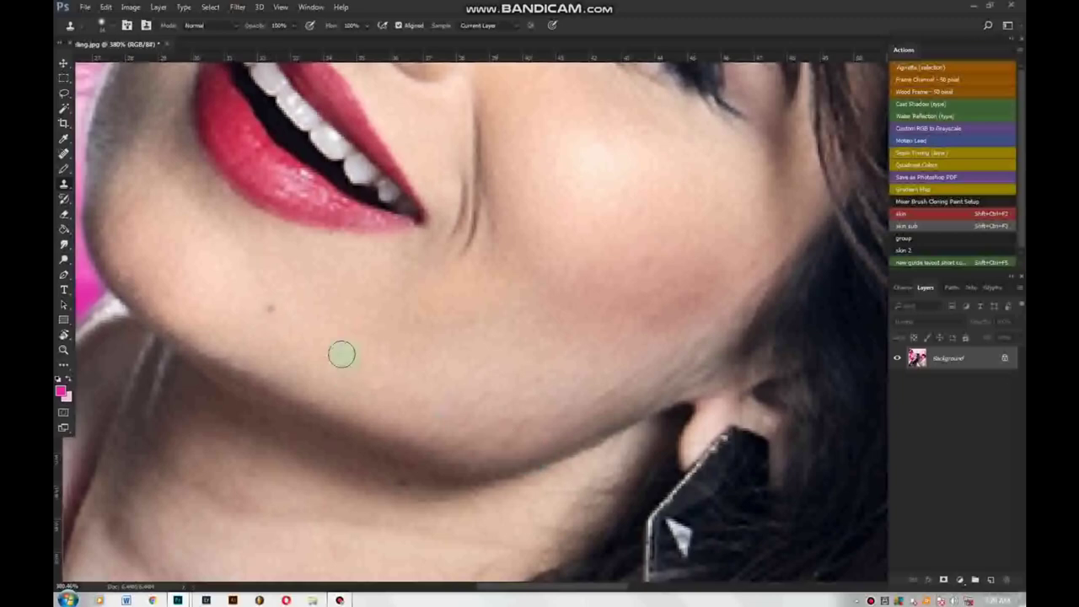
{"action": "scroll", "coordinate": [394, 279], "scroll_direction": "down", "scroll_amount": 2}
{"action": "scroll", "coordinate": [394, 278], "scroll_direction": "down", "scroll_amount": 2}
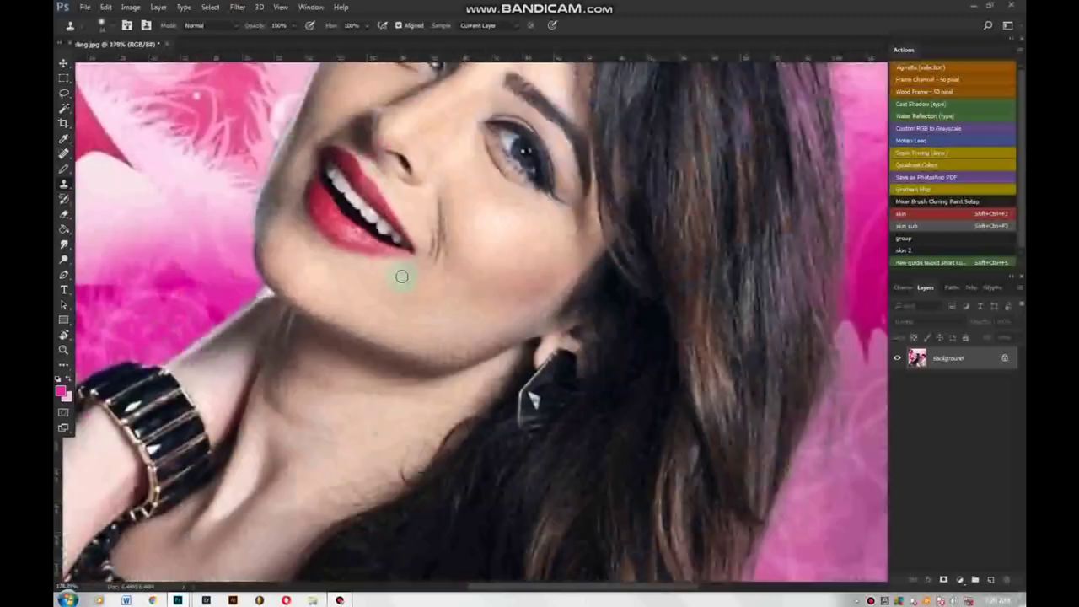
{"action": "scroll", "coordinate": [393, 371], "scroll_direction": "up", "scroll_amount": 1}
{"action": "scroll", "coordinate": [394, 371], "scroll_direction": "up", "scroll_amount": 1}
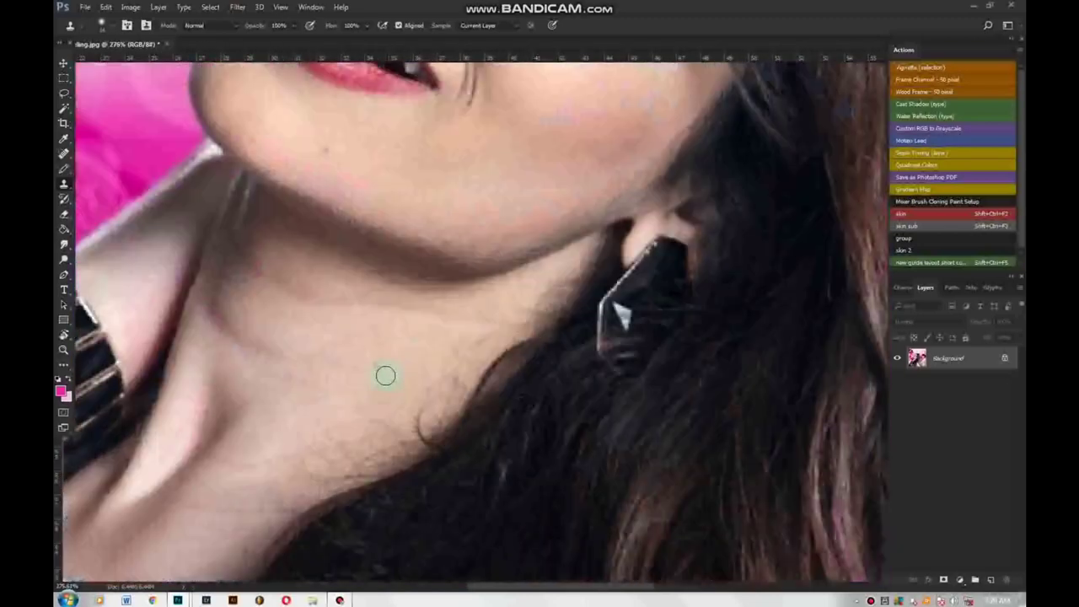
{"action": "right_click", "coordinate": [394, 327], "text": "alt"}
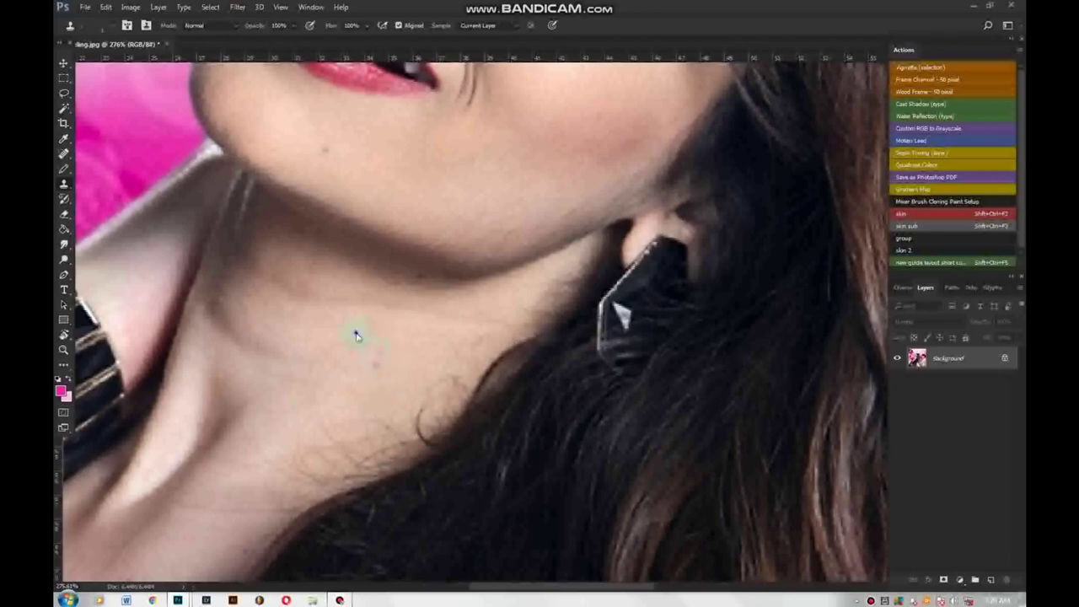
{"action": "right_click", "coordinate": [356, 333], "text": "alt"}
{"action": "right_click", "coordinate": [381, 272], "text": "alt"}
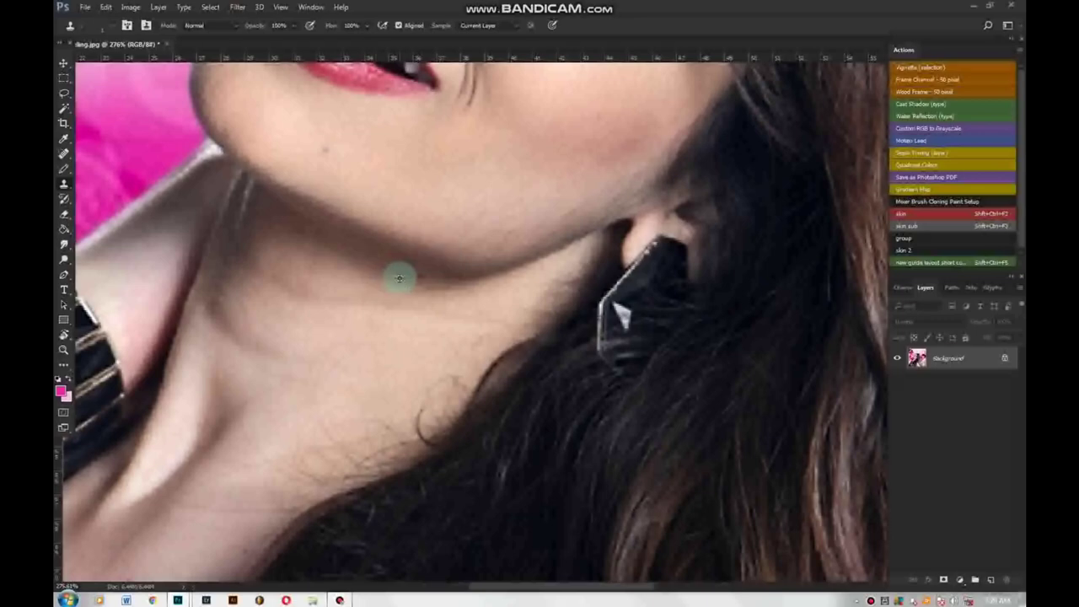
{"action": "right_click", "coordinate": [397, 284], "text": "alt"}
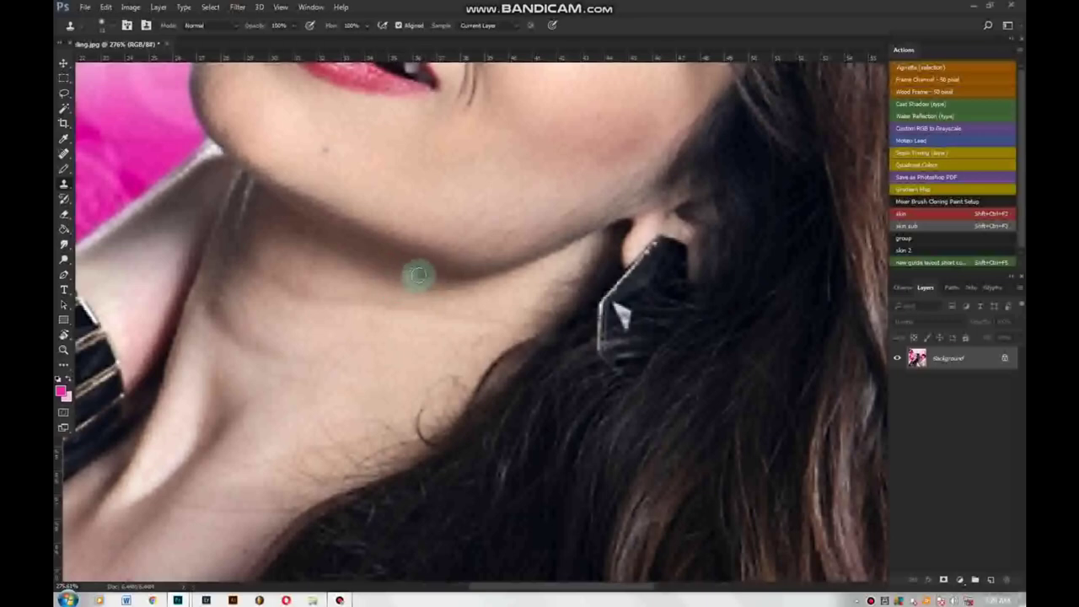
Stamp clean skin over the jaw shadow and the white blemish on the jaw
{"action": "scroll", "coordinate": [394, 306], "scroll_direction": "down", "scroll_amount": 1}
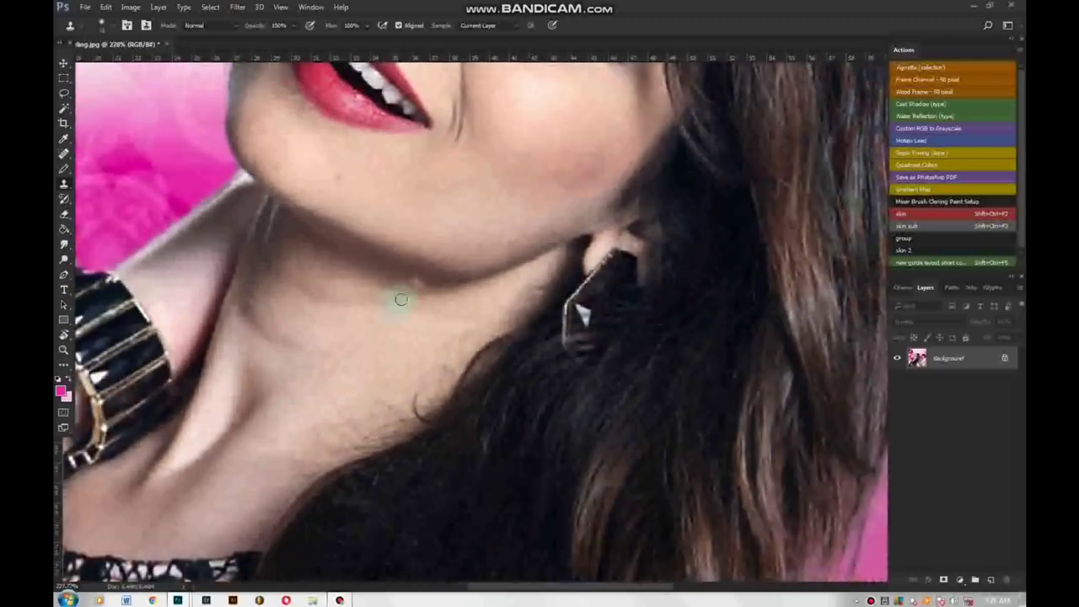
{"action": "scroll", "coordinate": [410, 294], "scroll_direction": "up", "scroll_amount": 2}
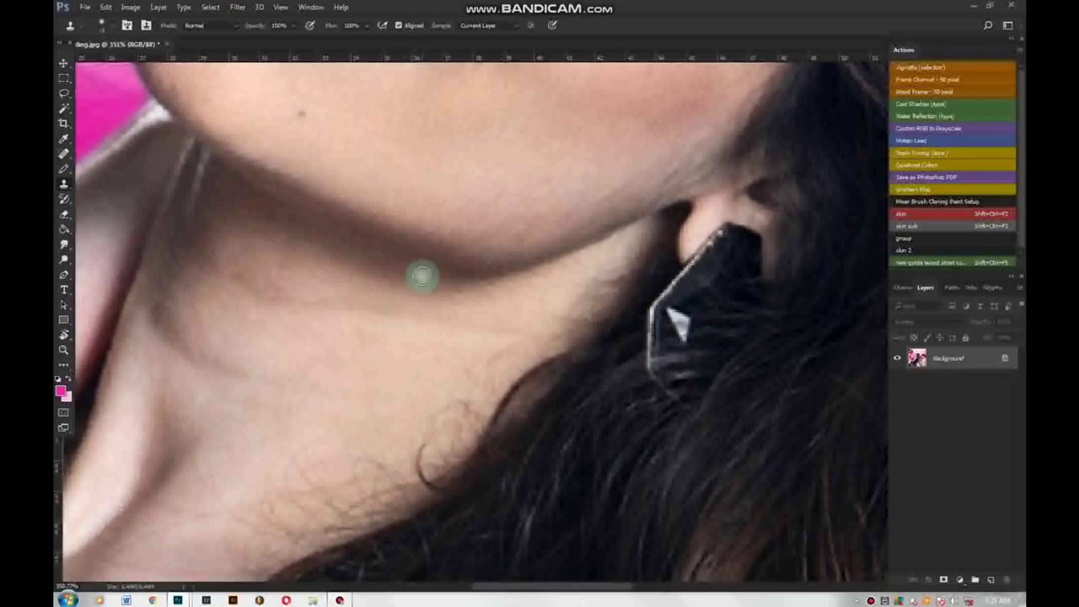
{"action": "left_click", "coordinate": [422, 276], "text": "alt"}
{"action": "scroll", "coordinate": [419, 275], "scroll_direction": "down", "scroll_amount": 2}
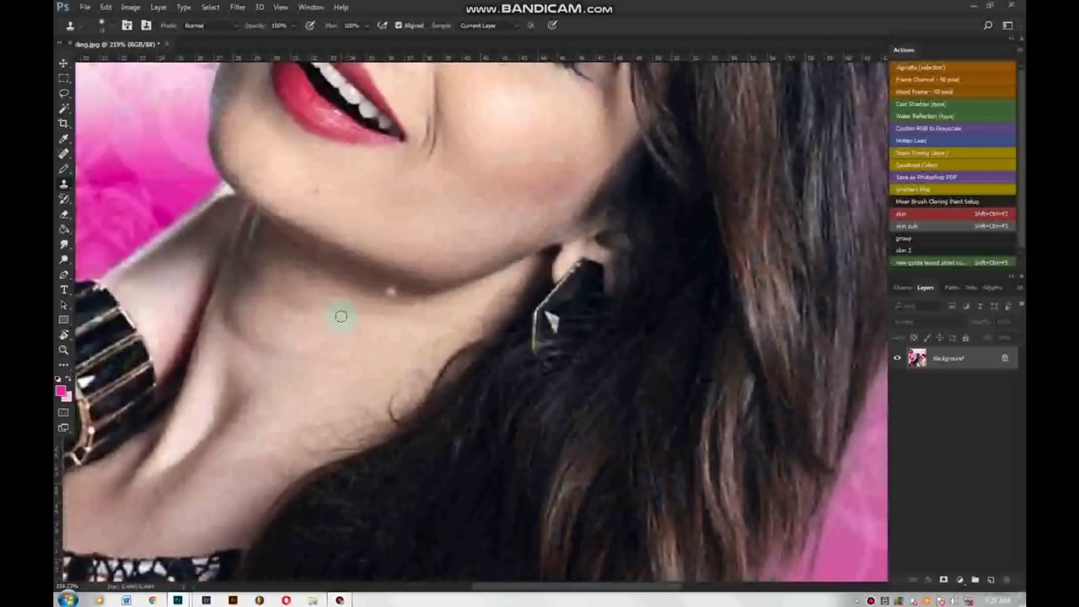
{"action": "scroll", "coordinate": [419, 275], "scroll_direction": "up", "scroll_amount": 2}
{"action": "left_click", "coordinate": [414, 281]}
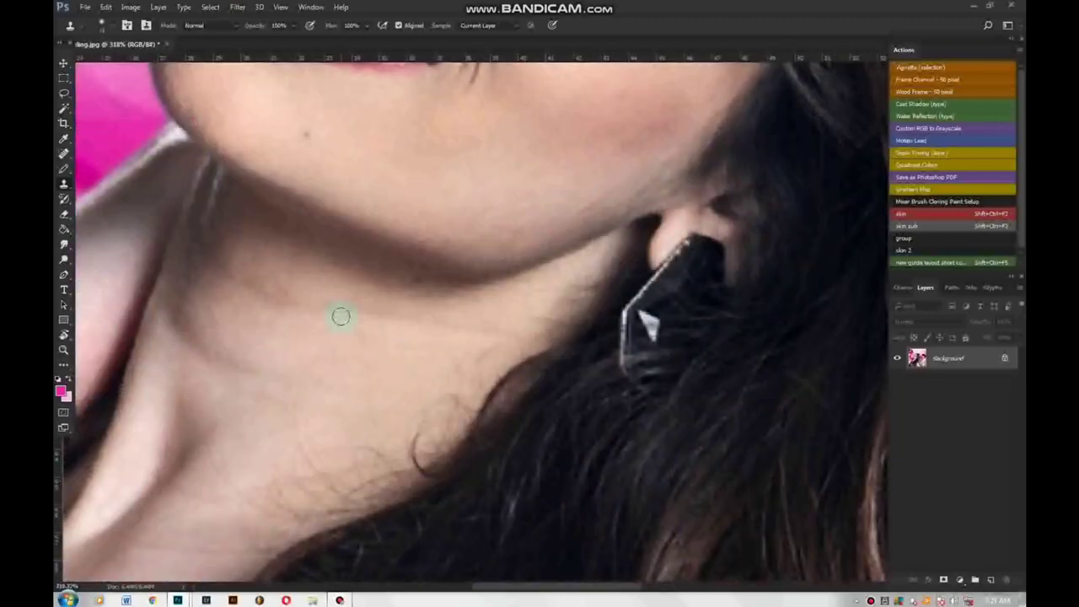
With the Healing Brush, sample clean neck skin and heal a small neck spot
{"action": "left_click", "coordinate": [63, 153]}
{"action": "left_click", "coordinate": [90, 164]}
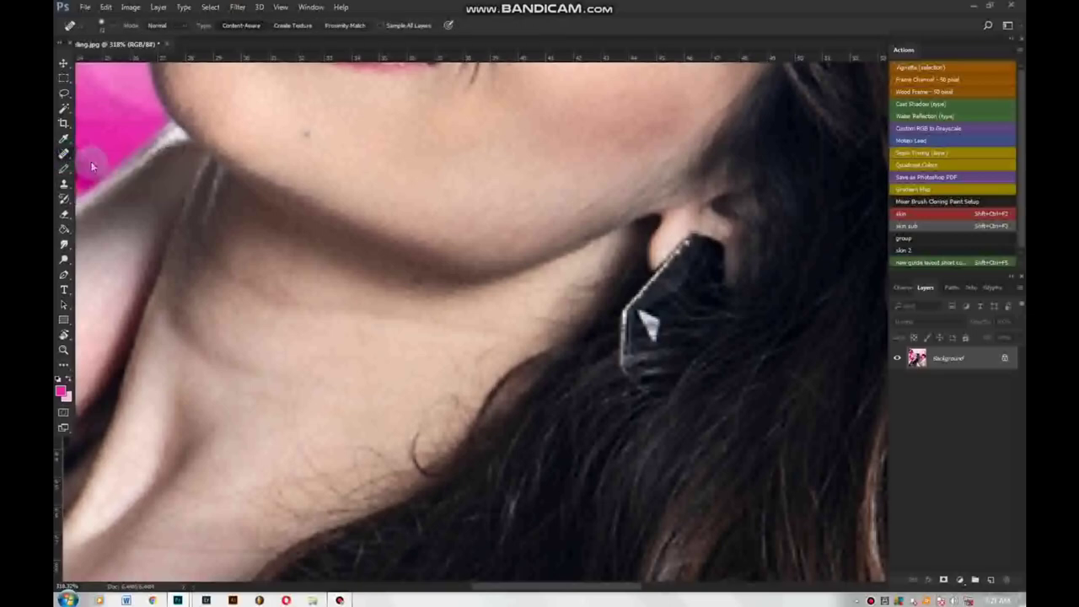
{"action": "left_click", "coordinate": [401, 299], "text": "alt"}
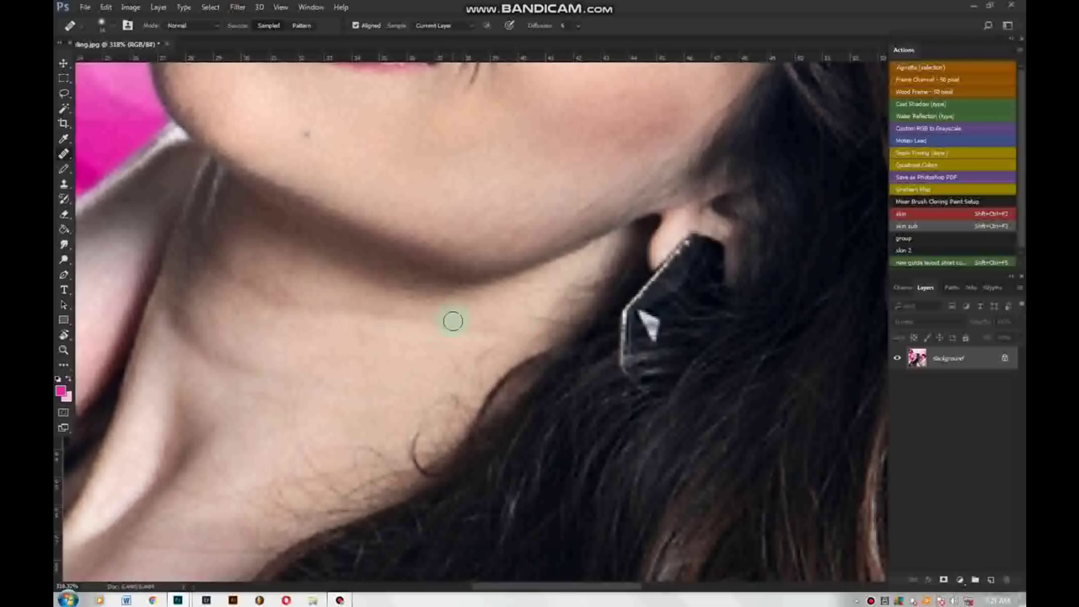
{"action": "left_click", "coordinate": [418, 278]}
{"action": "scroll", "coordinate": [417, 309], "scroll_direction": "down", "scroll_amount": 1}
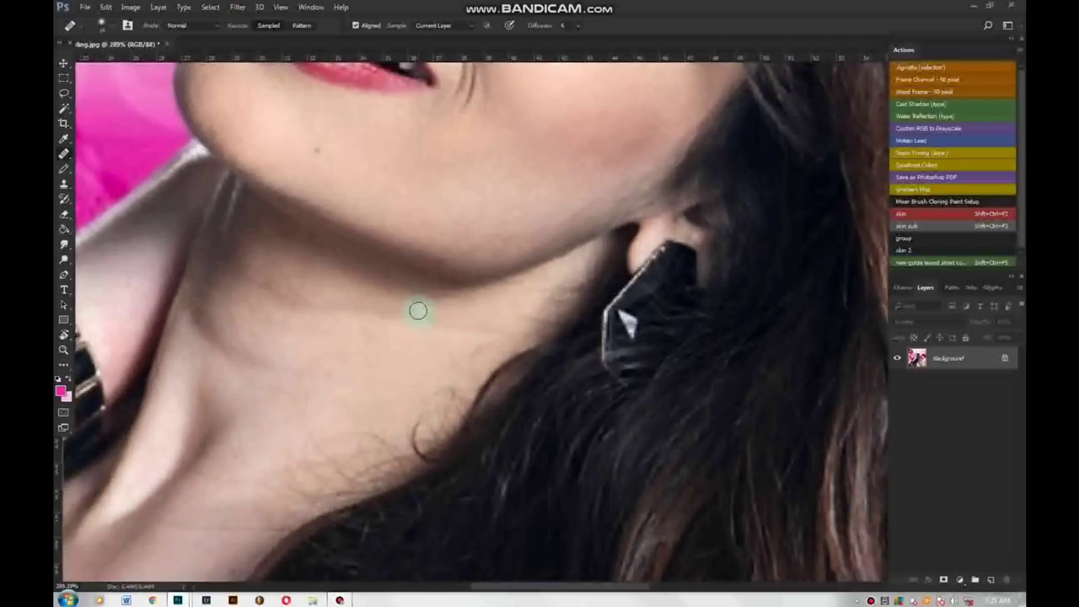
Clone over another small neck spot, then zoom out to show both women
{"action": "left_click", "coordinate": [63, 184]}
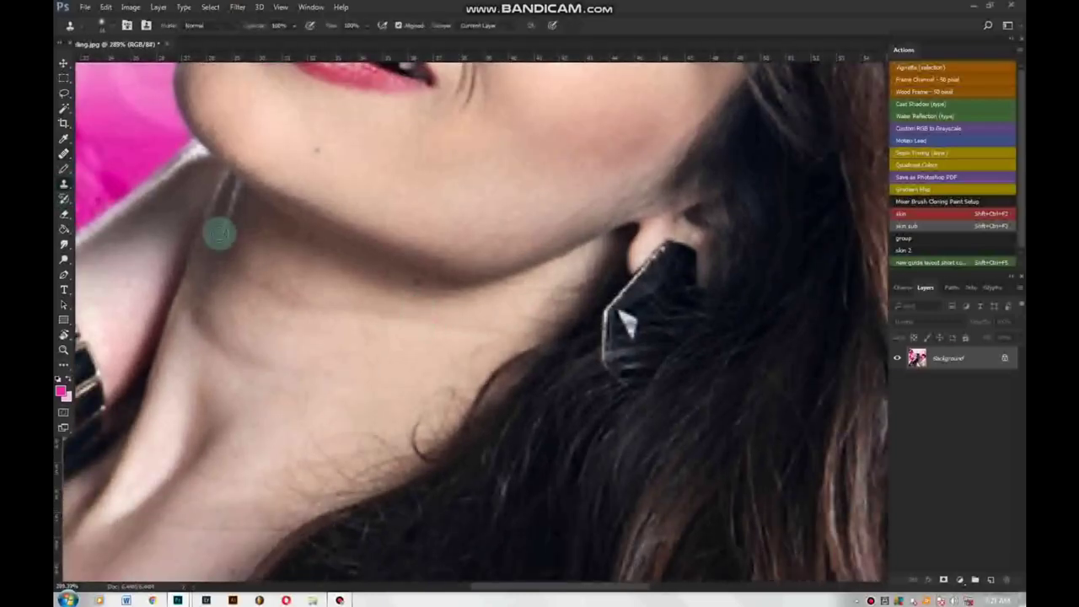
{"action": "left_click", "coordinate": [414, 281], "text": "alt"}
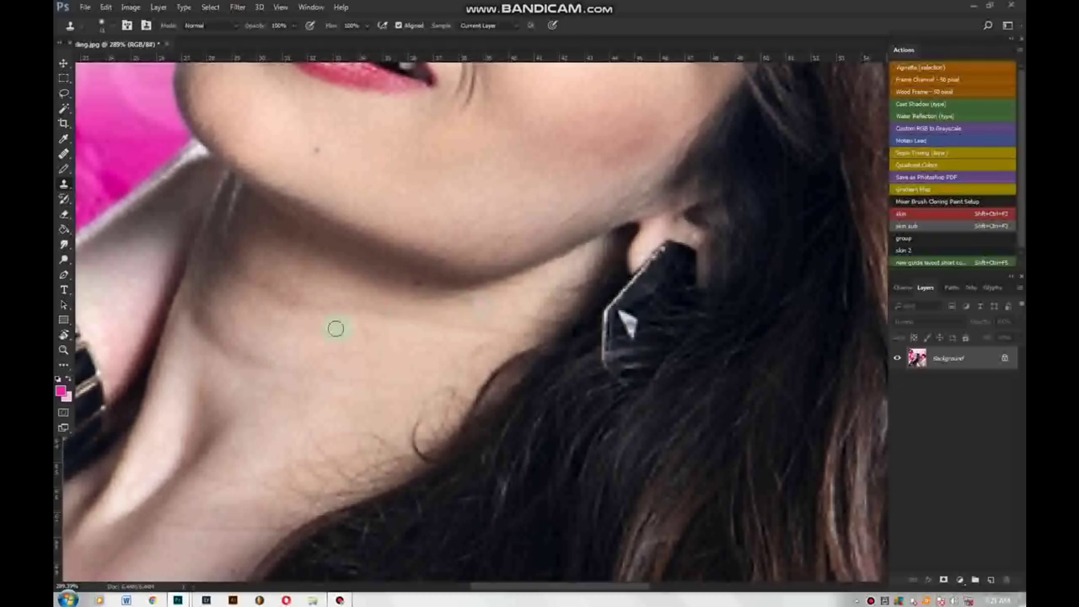
{"action": "scroll", "coordinate": [254, 334], "scroll_direction": "down", "scroll_amount": 2}
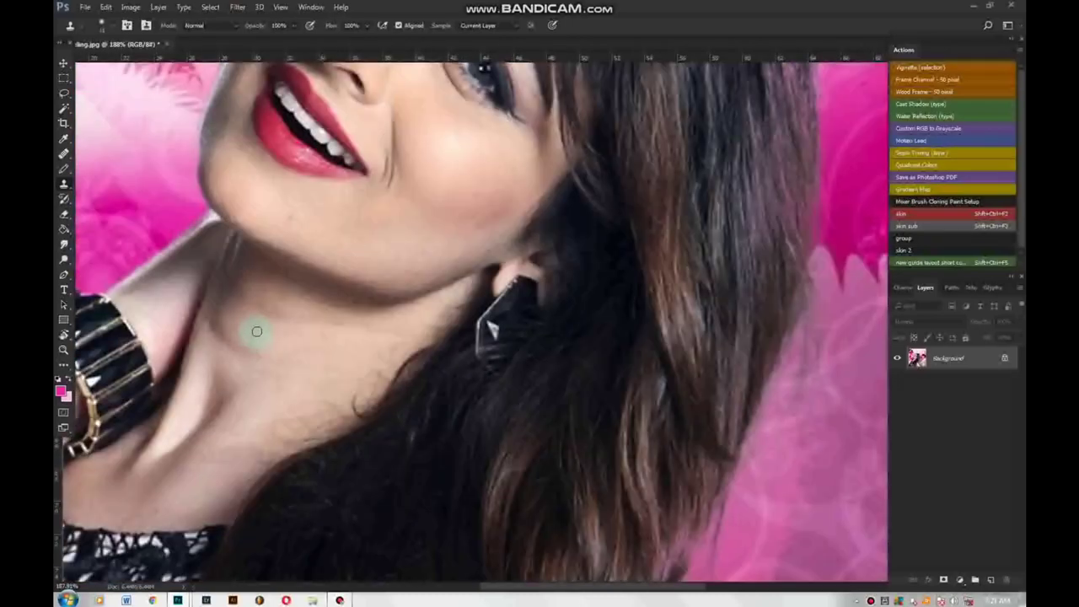
{"action": "scroll", "coordinate": [421, 289], "scroll_direction": "down", "scroll_amount": 2}
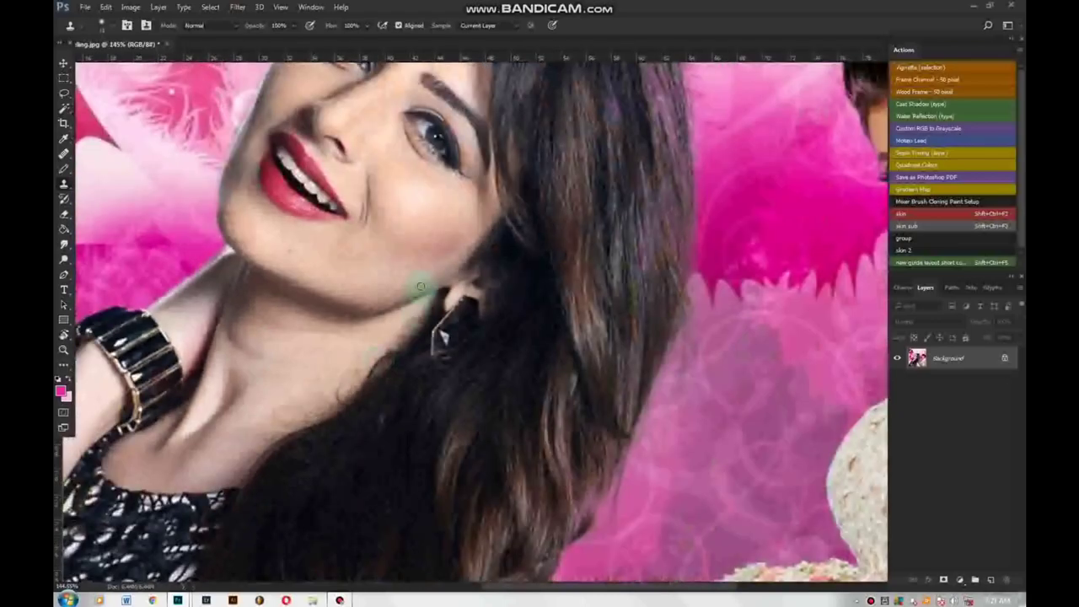
{"action": "scroll", "coordinate": [415, 183], "scroll_direction": "down", "scroll_amount": 2}
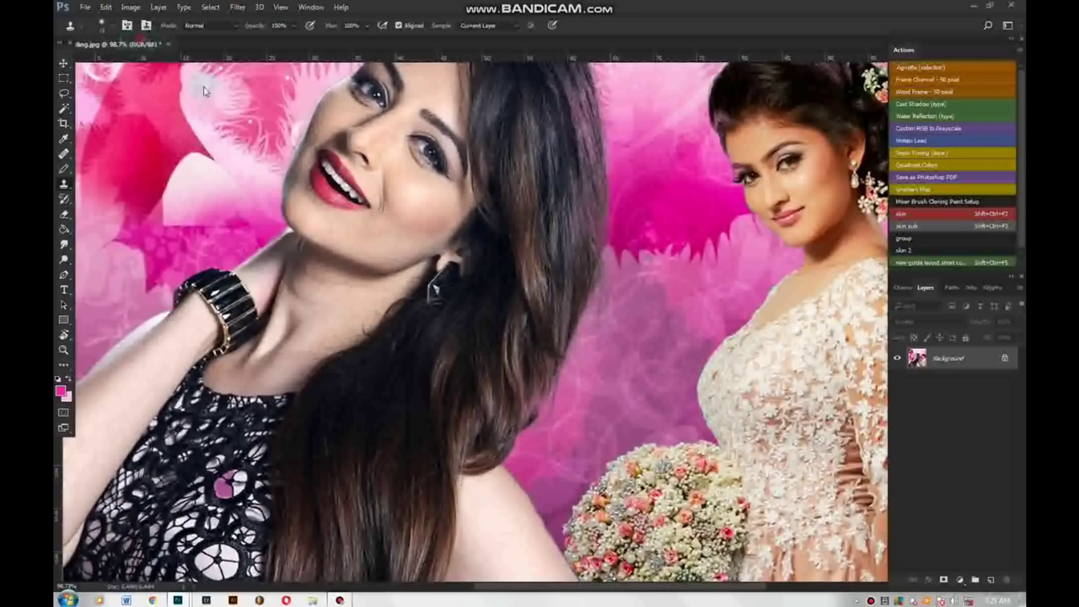
Pull the modeling.jpg tab out into a floating window and reposition it
{"action": "mouse_move", "coordinate": [137, 52]}
{"action": "left_mouse_down"}
{"action": "mouse_move", "coordinate": [299, 105]}
{"action": "mouse_move", "coordinate": [332, 77]}
{"action": "mouse_move", "coordinate": [143, 75]}
{"action": "left_mouse_up"}
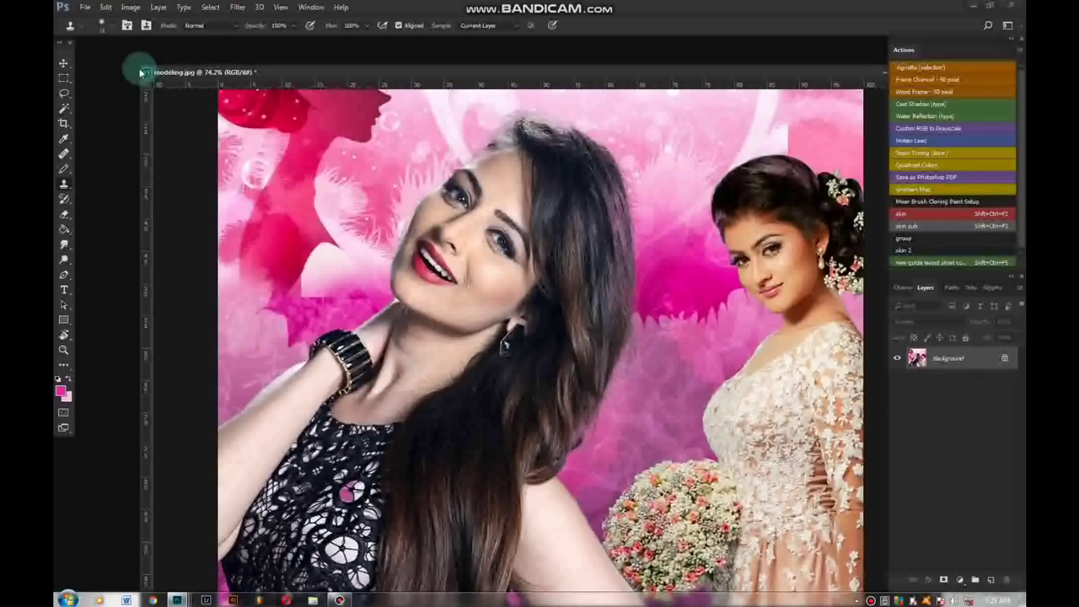
{"action": "mouse_move", "coordinate": [139, 63]}
{"action": "left_mouse_down"}
{"action": "mouse_move", "coordinate": [498, 175]}
{"action": "mouse_move", "coordinate": [435, 106]}
{"action": "left_mouse_up"}
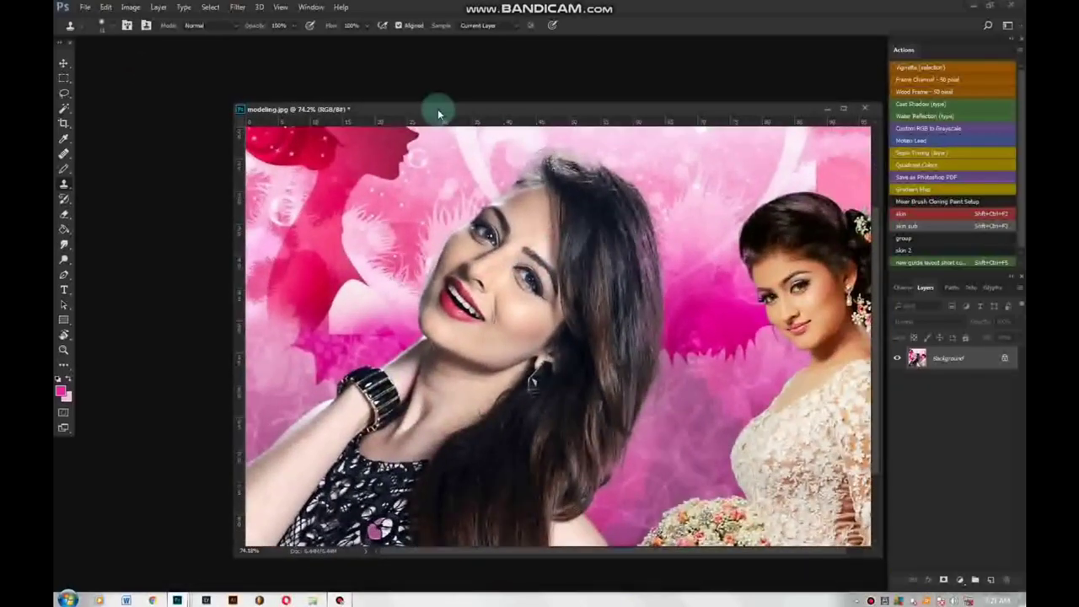
{"action": "mouse_move", "coordinate": [177, 599]}
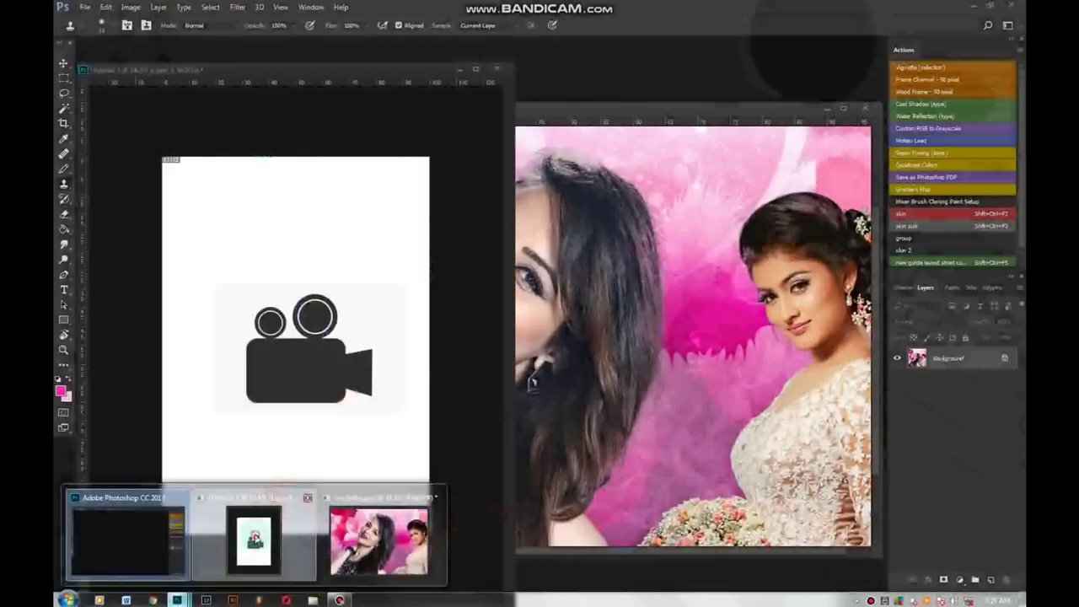
Bring the camera icon document forward and choose the history-painting tool
{"action": "left_click", "coordinate": [272, 538]}
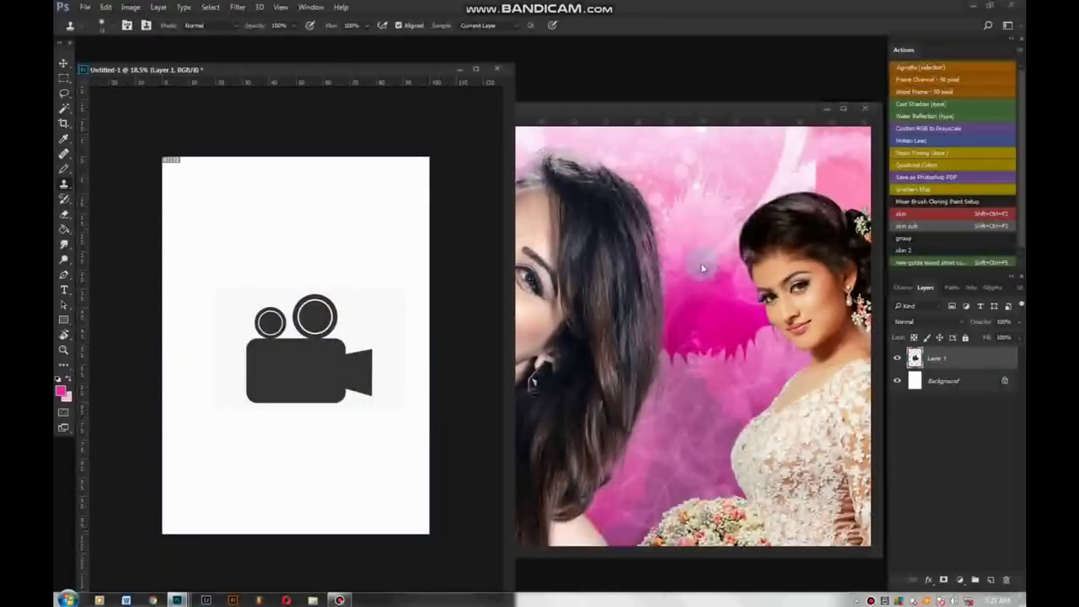
{"action": "left_click", "coordinate": [66, 183]}
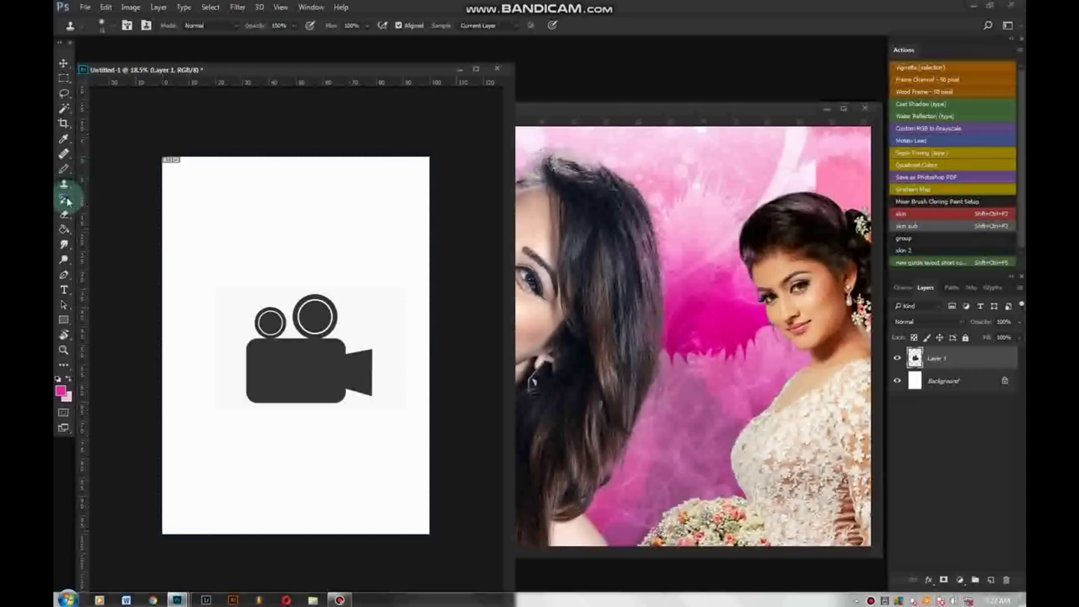
{"action": "key", "text": "e"}
{"action": "key", "text": "ctrl+plus"}
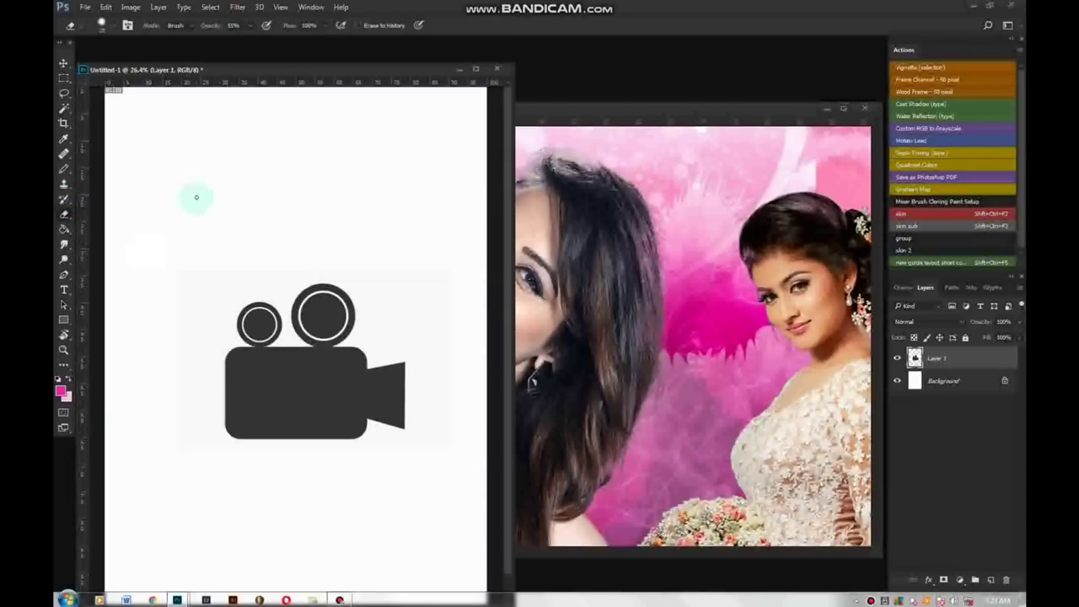
{"action": "left_click", "coordinate": [64, 199]}
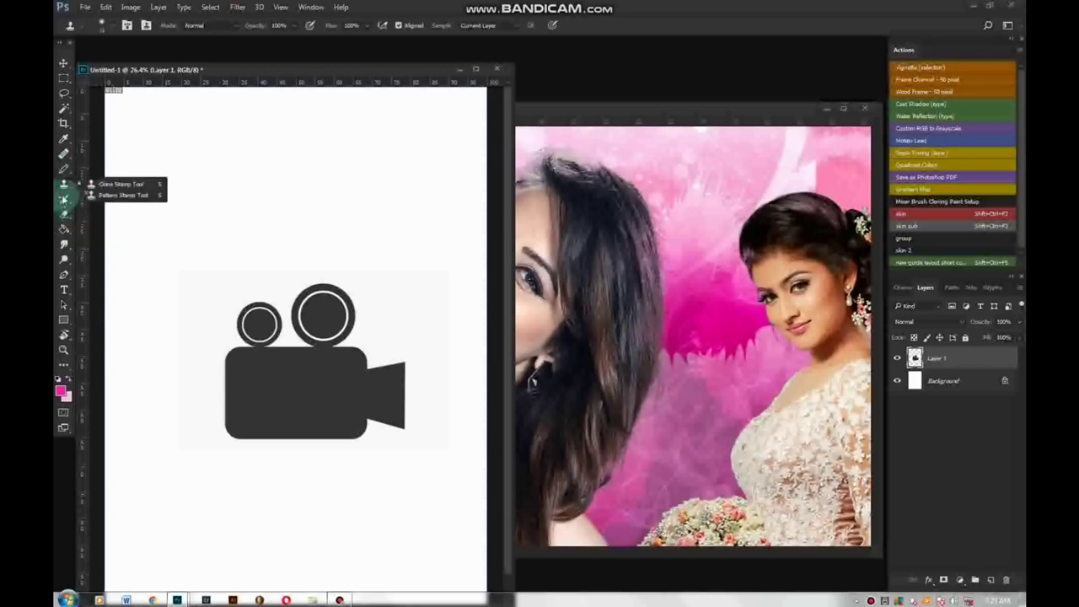
{"action": "left_click", "coordinate": [105, 182]}
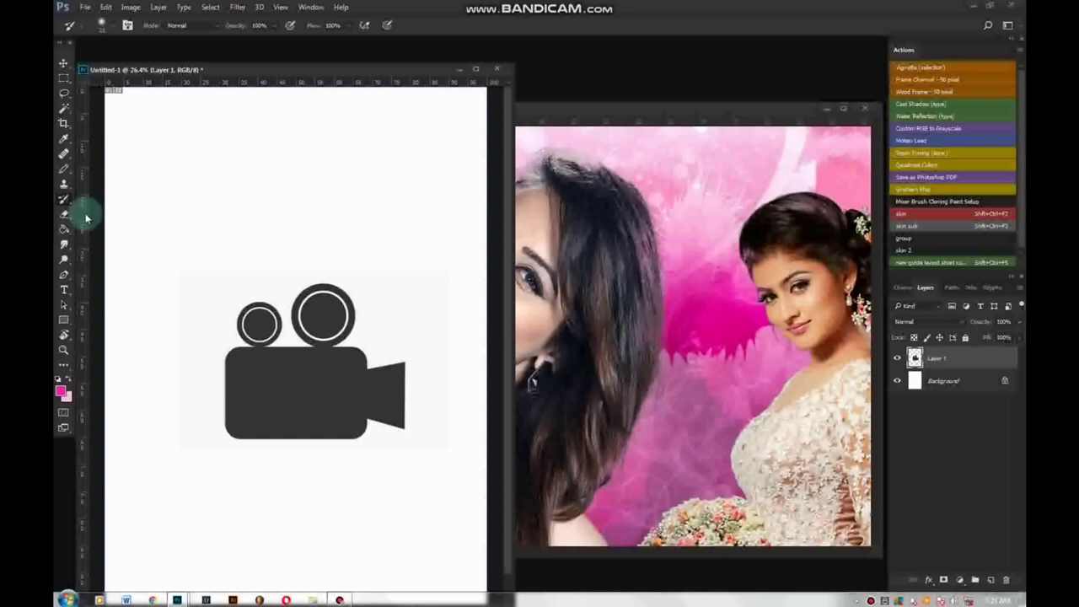
Smear white diagonal streaks across the camera's small lens, large lens and body
{"action": "scroll", "coordinate": [258, 318], "scroll_direction": "up", "scroll_amount": 1}
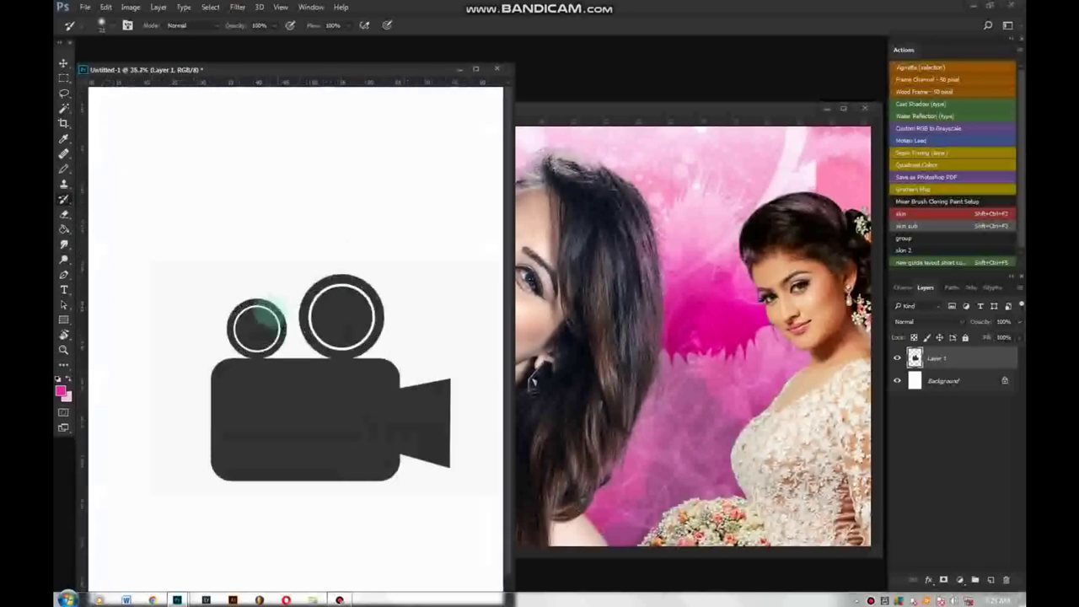
{"action": "scroll", "coordinate": [270, 286], "scroll_direction": "up", "scroll_amount": 2}
{"action": "scroll", "coordinate": [286, 253], "scroll_direction": "up", "scroll_amount": 1}
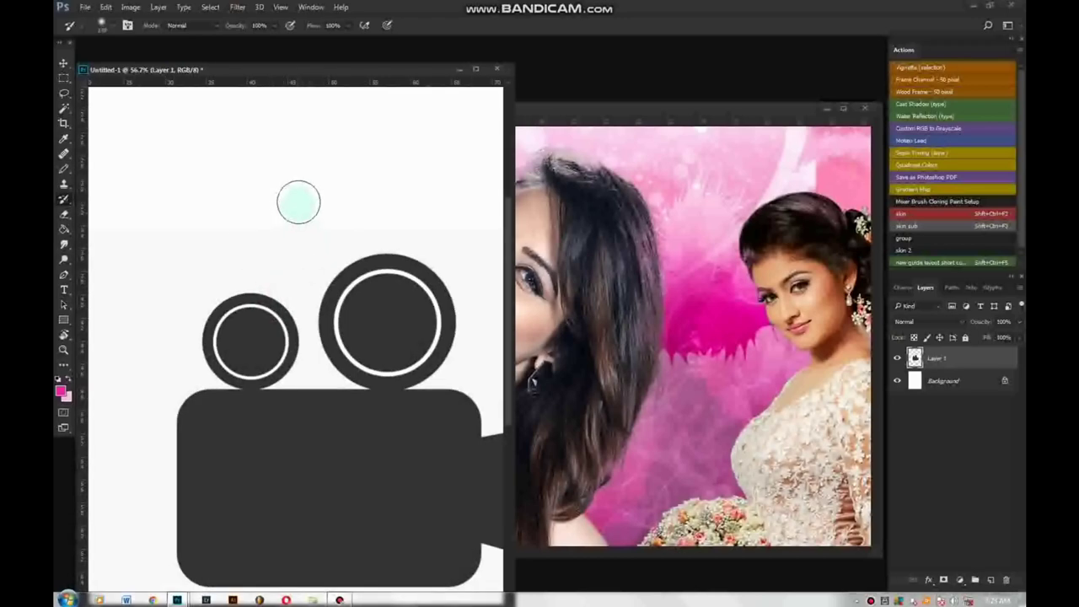
{"action": "left_click_drag", "start_coordinate": [298, 201], "coordinate": [204, 345]}
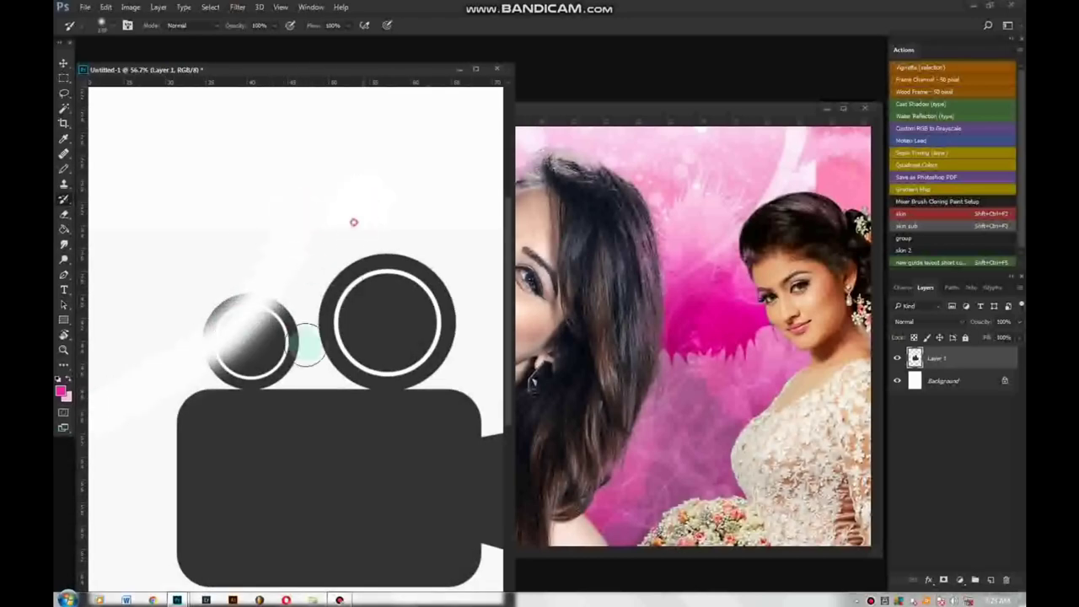
{"action": "left_click_drag", "start_coordinate": [352, 238], "coordinate": [205, 447]}
{"action": "left_click_drag", "start_coordinate": [208, 227], "coordinate": [332, 474]}
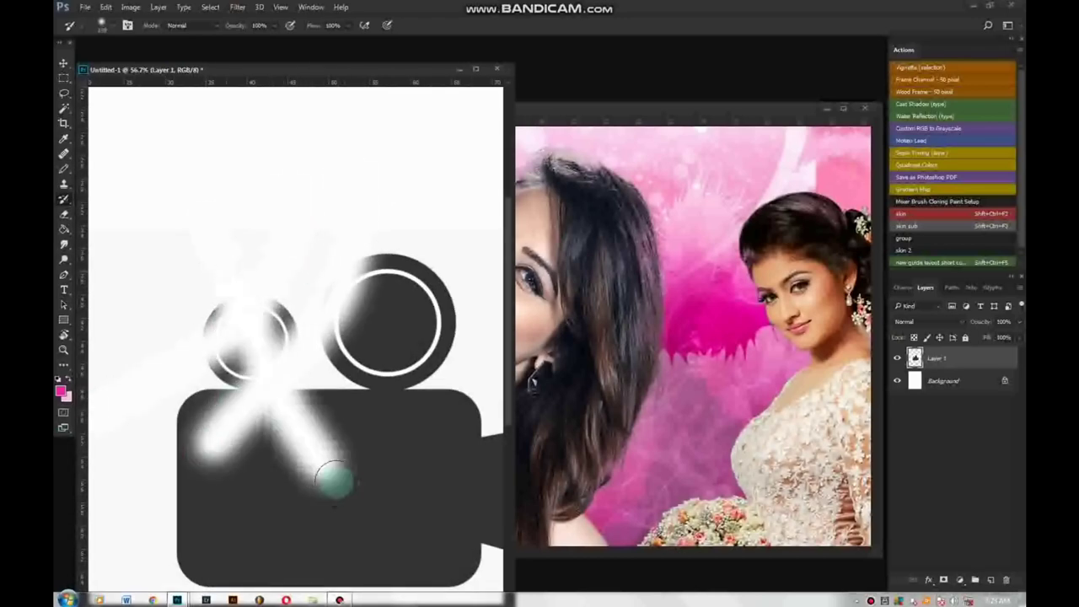
{"action": "scroll", "coordinate": [368, 263], "scroll_direction": "down", "scroll_amount": 3}
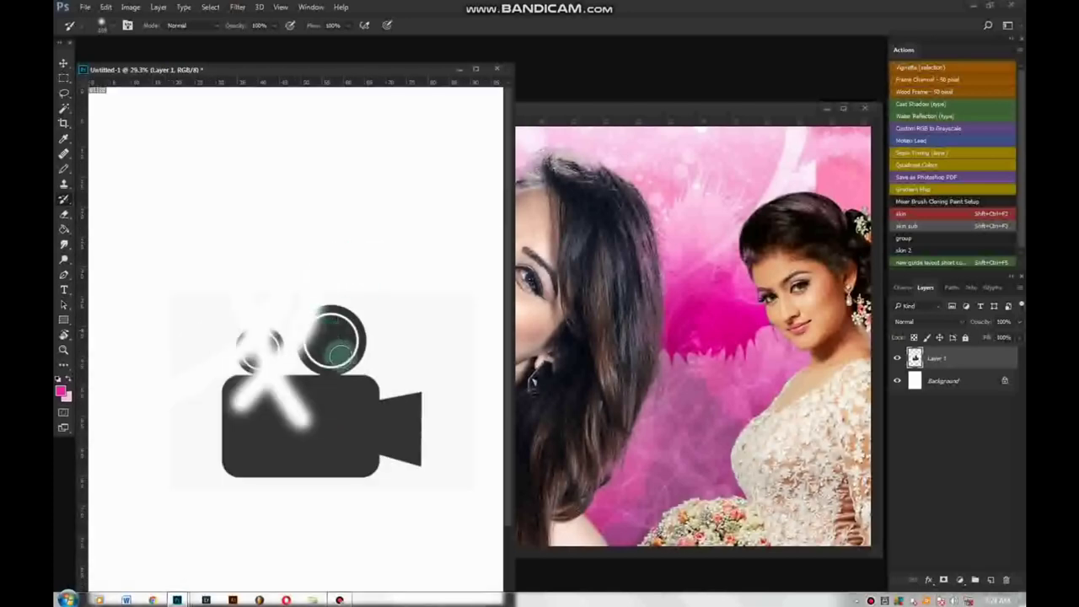
{"action": "scroll", "coordinate": [337, 354], "scroll_direction": "down", "scroll_amount": 1}
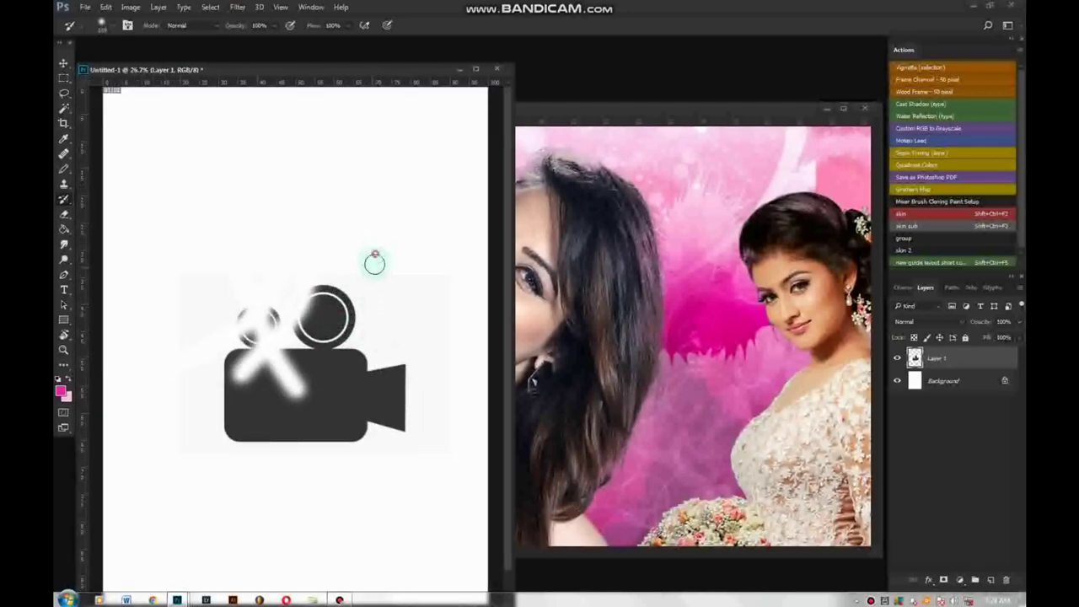
{"action": "left_click_drag", "start_coordinate": [373, 261], "coordinate": [320, 464]}
{"action": "mouse_move", "coordinate": [391, 474]}
{"action": "left_mouse_down"}
{"action": "mouse_move", "coordinate": [241, 337]}
{"action": "mouse_move", "coordinate": [173, 388]}
{"action": "mouse_move", "coordinate": [337, 357]}
{"action": "left_mouse_up"}
{"action": "left_click_drag", "start_coordinate": [205, 465], "coordinate": [337, 356]}
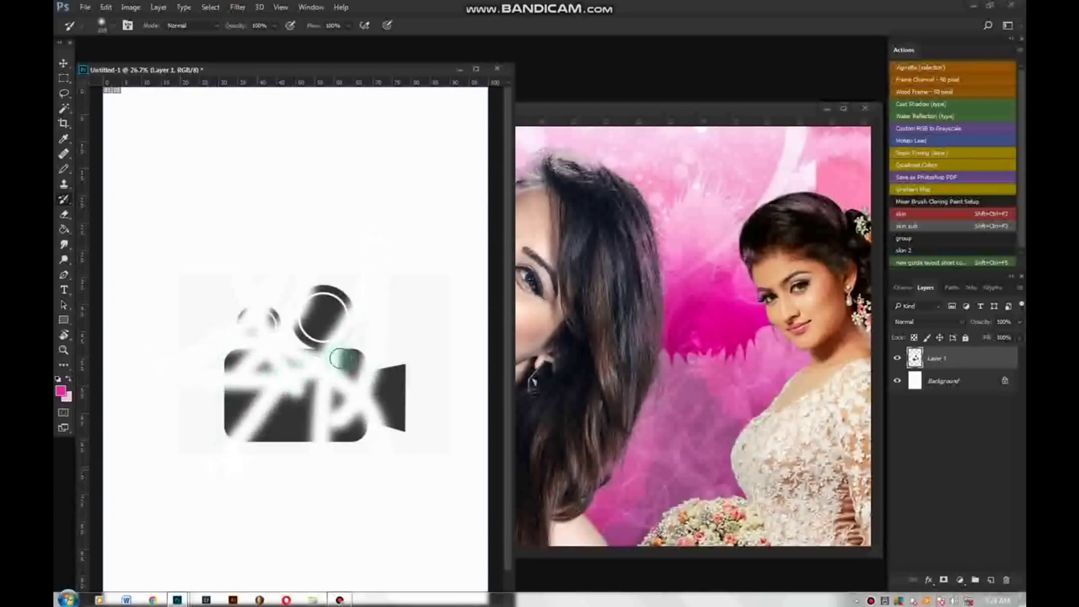
Step backward twice with Ctrl+Alt+Z to undo the recent white strokes
{"action": "scroll", "coordinate": [258, 377], "scroll_direction": "up", "scroll_amount": 2}
{"action": "scroll", "coordinate": [257, 377], "scroll_direction": "up", "scroll_amount": 2}
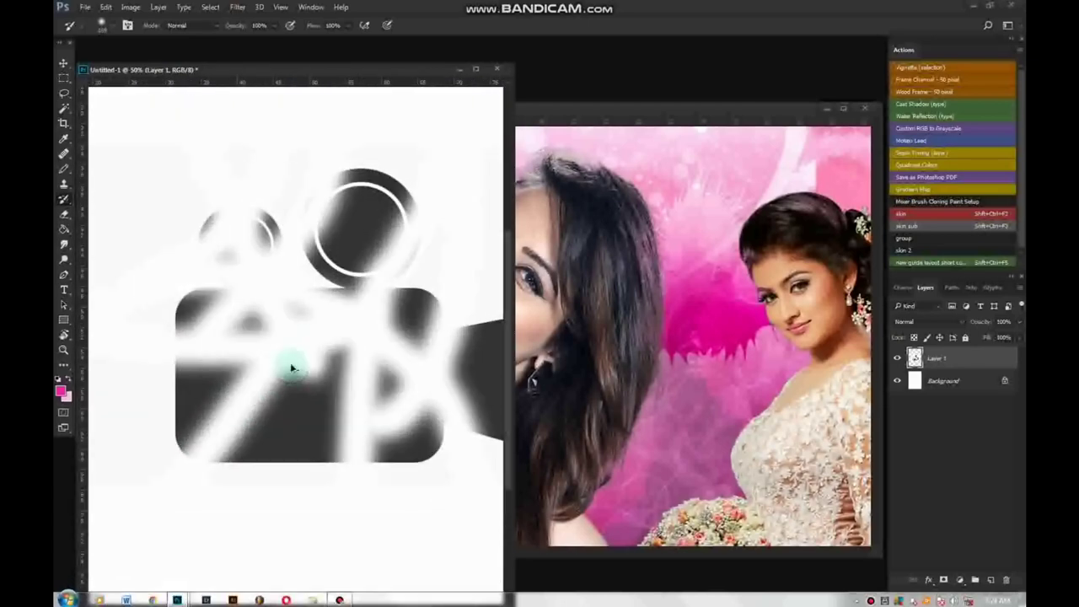
{"action": "key", "text": "ctrl+alt+z"}
{"action": "key", "text": "ctrl+alt+z"}
{"action": "key", "text": "ctrl+alt+z"}
{"action": "key", "text": "ctrl+alt+z"}
{"action": "key", "text": "ctrl+alt+z"}
{"action": "key", "text": "ctrl+alt+z"}
{"action": "key", "text": "ctrl+alt+z"}
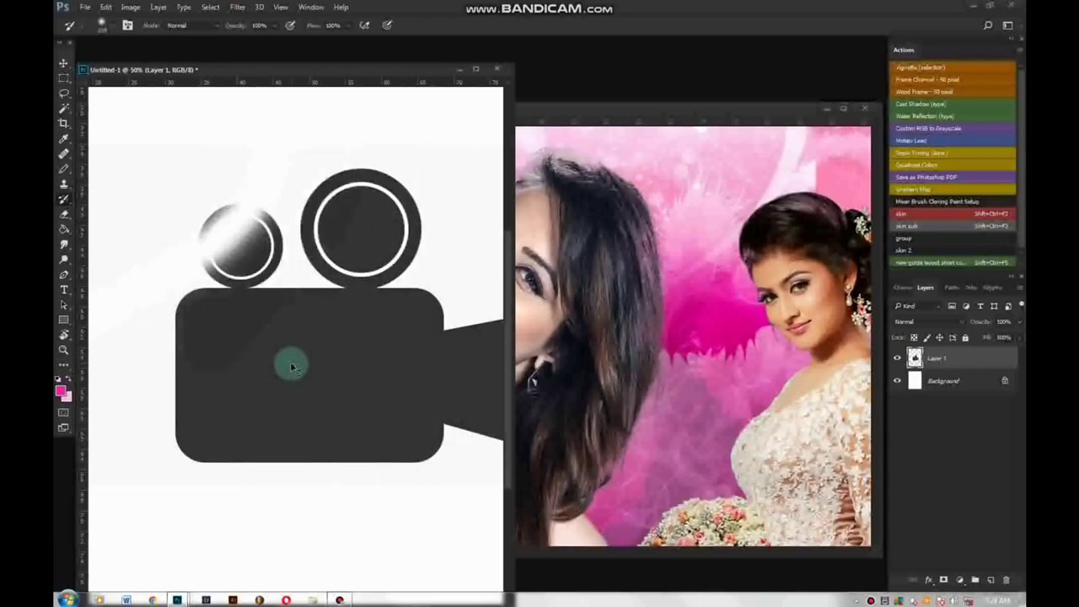
{"action": "key", "text": "ctrl+alt+z"}
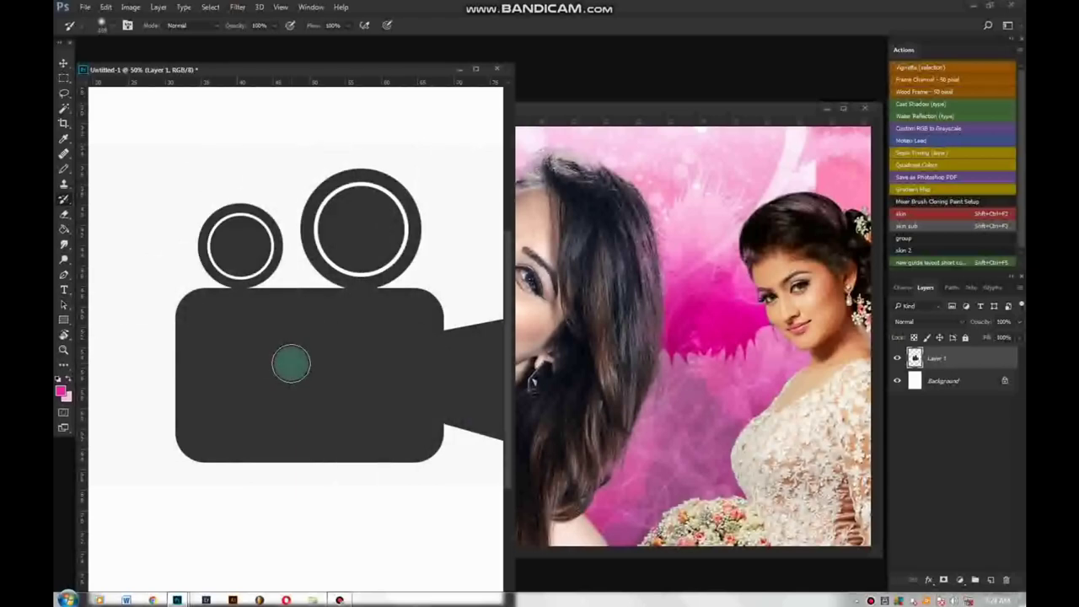
Pick the standard Eraser and erase a soft streak through the camera's small lens
{"action": "left_click", "coordinate": [63, 213]}
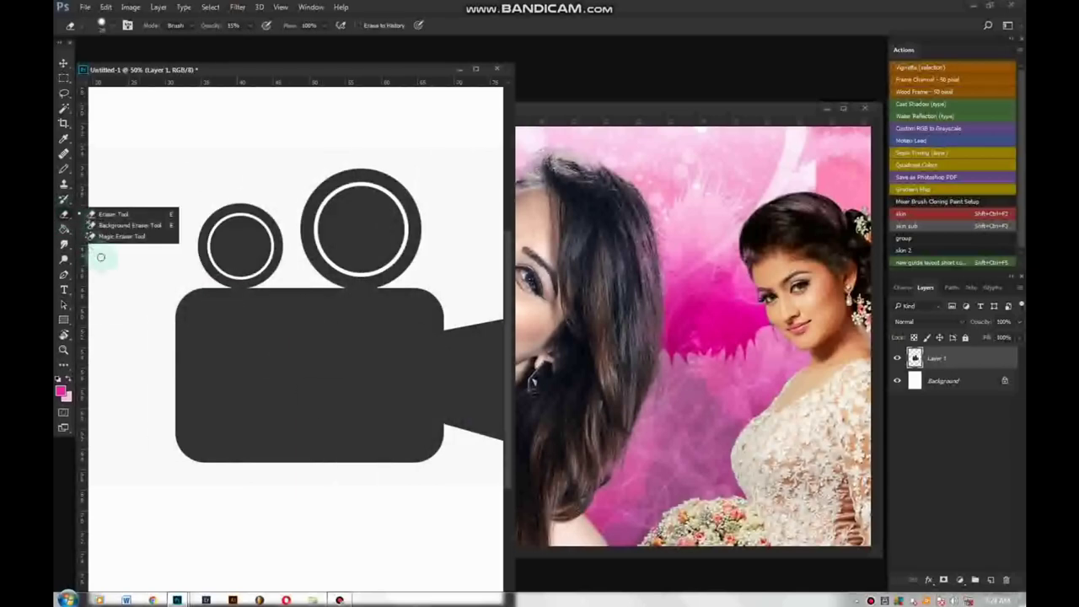
{"action": "left_click", "coordinate": [112, 216]}
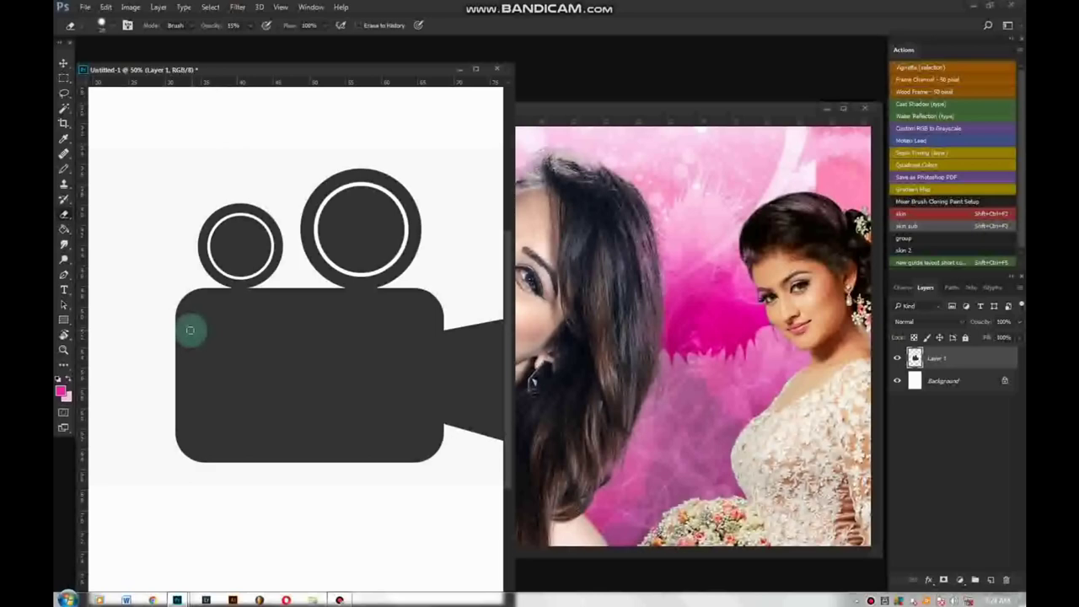
{"action": "scroll", "coordinate": [201, 358], "scroll_direction": "down", "scroll_amount": 1}
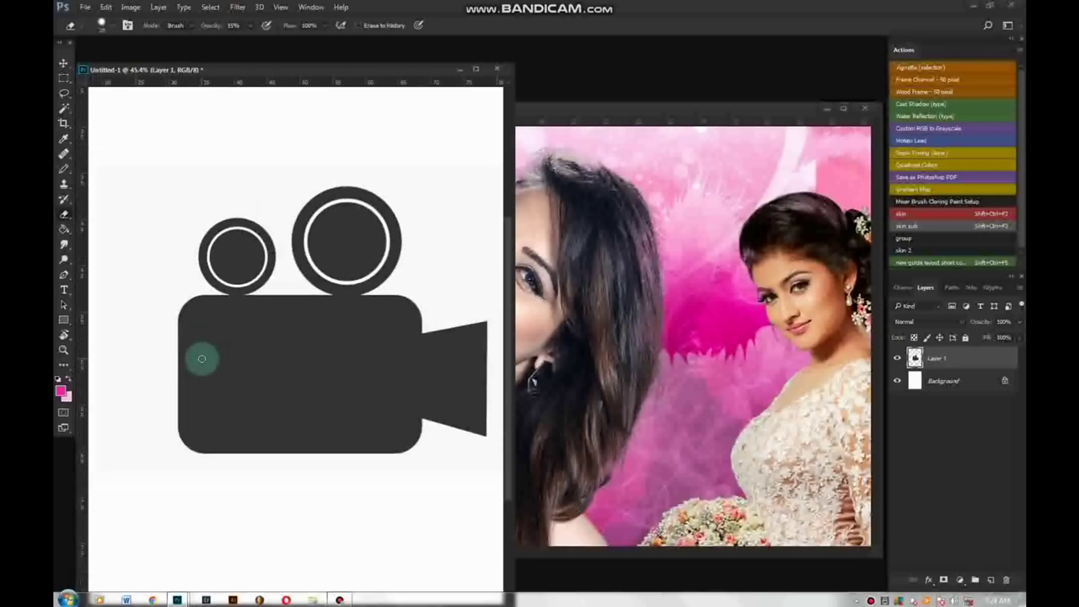
{"action": "left_click", "coordinate": [265, 132]}
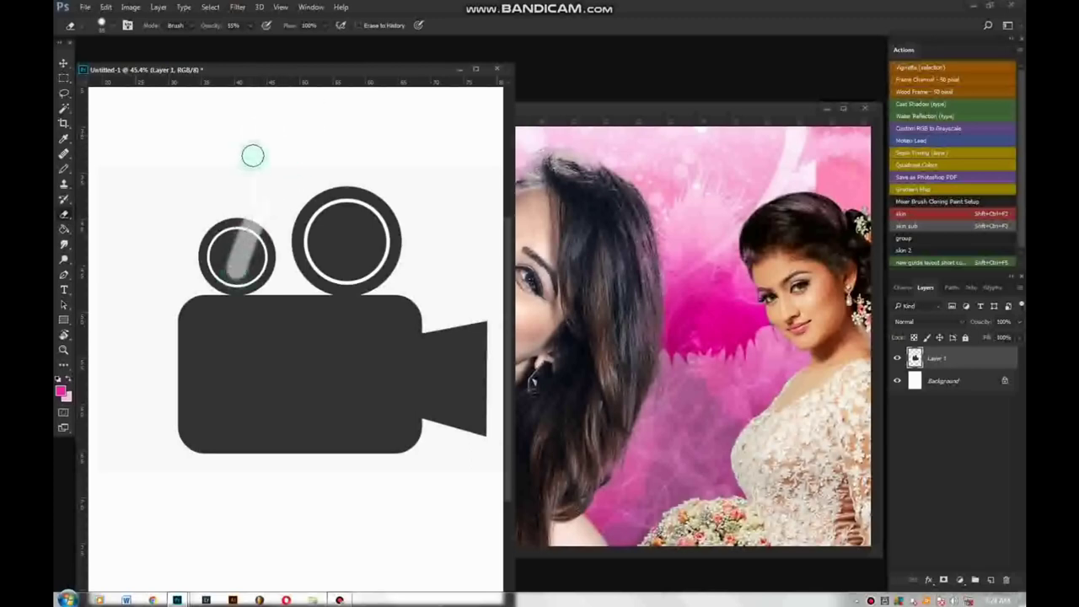
{"action": "left_click_drag", "start_coordinate": [252, 157], "coordinate": [205, 284]}
{"action": "mouse_move", "coordinate": [255, 357]}
{"action": "left_mouse_down"}
{"action": "mouse_move", "coordinate": [251, 389]}
{"action": "mouse_move", "coordinate": [274, 375]}
{"action": "left_mouse_up"}
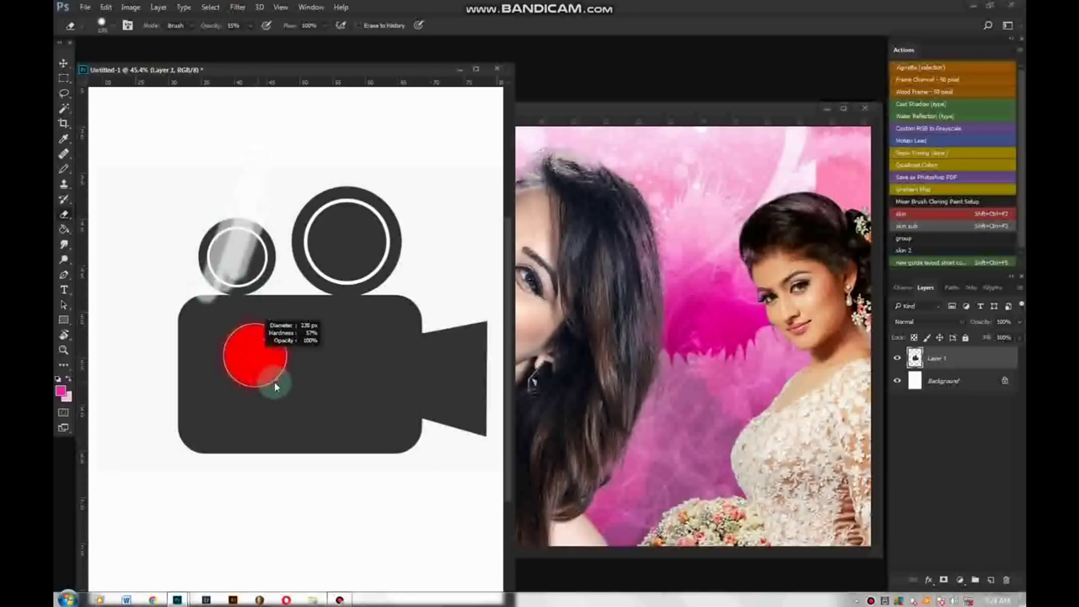
Choose a large soft eraser brush, enlarge it, and erase the small lens and top-left reel
{"action": "left_click", "coordinate": [103, 23]}
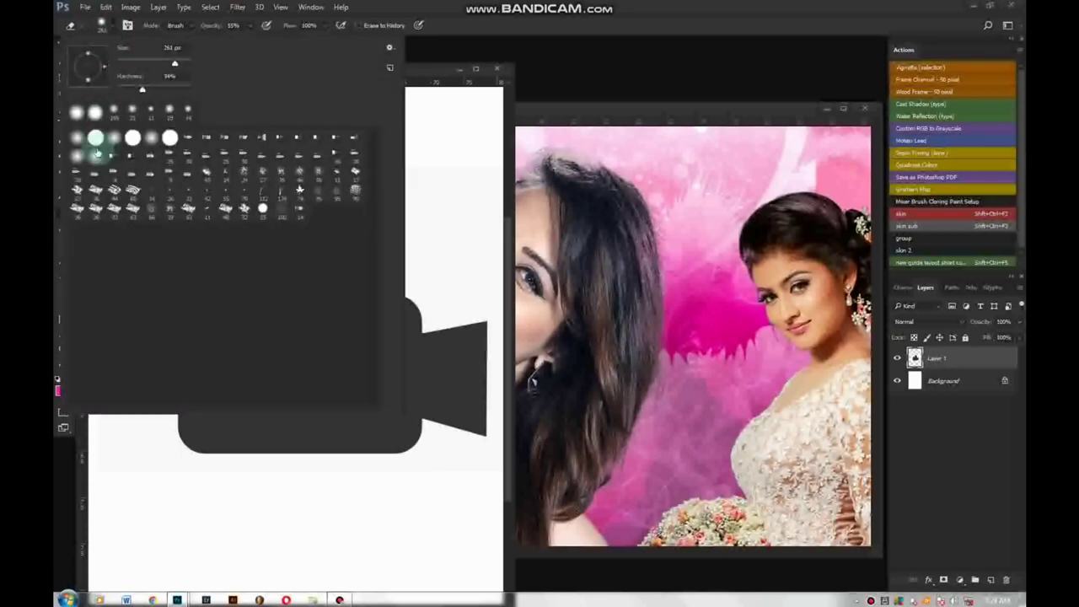
{"action": "double_click", "coordinate": [133, 137]}
{"action": "right_click", "coordinate": [253, 286]}
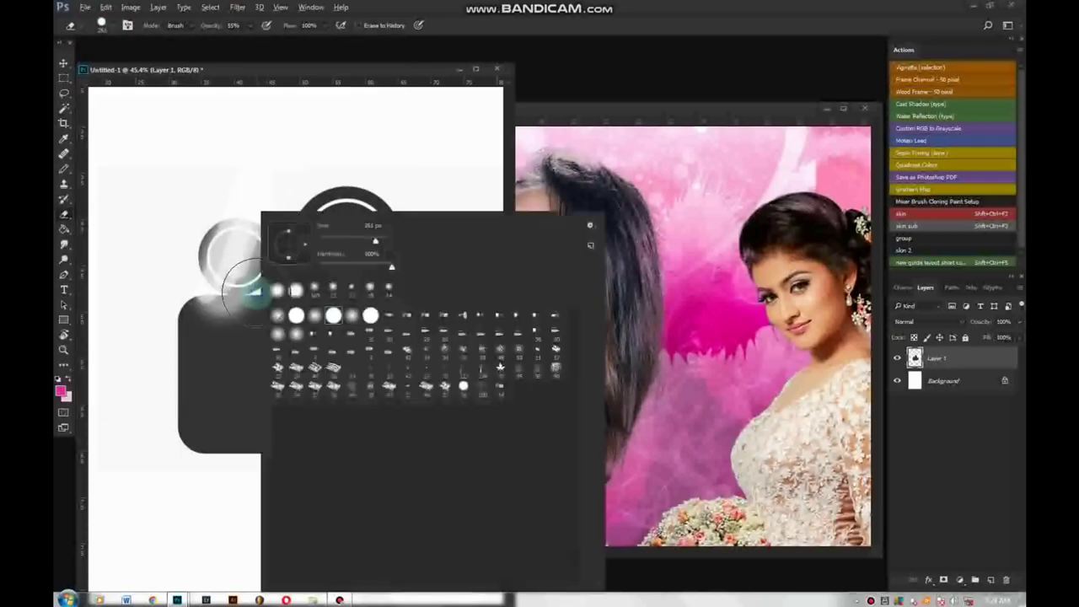
{"action": "key", "text": "Escape"}
{"action": "mouse_move", "coordinate": [224, 323]}
{"action": "left_mouse_down"}
{"action": "mouse_move", "coordinate": [252, 193]}
{"action": "mouse_move", "coordinate": [241, 265]}
{"action": "mouse_move", "coordinate": [261, 291]}
{"action": "mouse_move", "coordinate": [253, 277]}
{"action": "mouse_move", "coordinate": [380, 180]}
{"action": "mouse_move", "coordinate": [293, 243]}
{"action": "mouse_move", "coordinate": [306, 246]}
{"action": "mouse_move", "coordinate": [308, 186]}
{"action": "mouse_move", "coordinate": [354, 217]}
{"action": "mouse_move", "coordinate": [265, 234]}
{"action": "mouse_move", "coordinate": [208, 313]}
{"action": "mouse_move", "coordinate": [210, 221]}
{"action": "left_mouse_up"}
{"action": "mouse_move", "coordinate": [247, 261]}
{"action": "left_mouse_down"}
{"action": "mouse_move", "coordinate": [216, 249]}
{"action": "mouse_move", "coordinate": [214, 260]}
{"action": "left_mouse_up"}
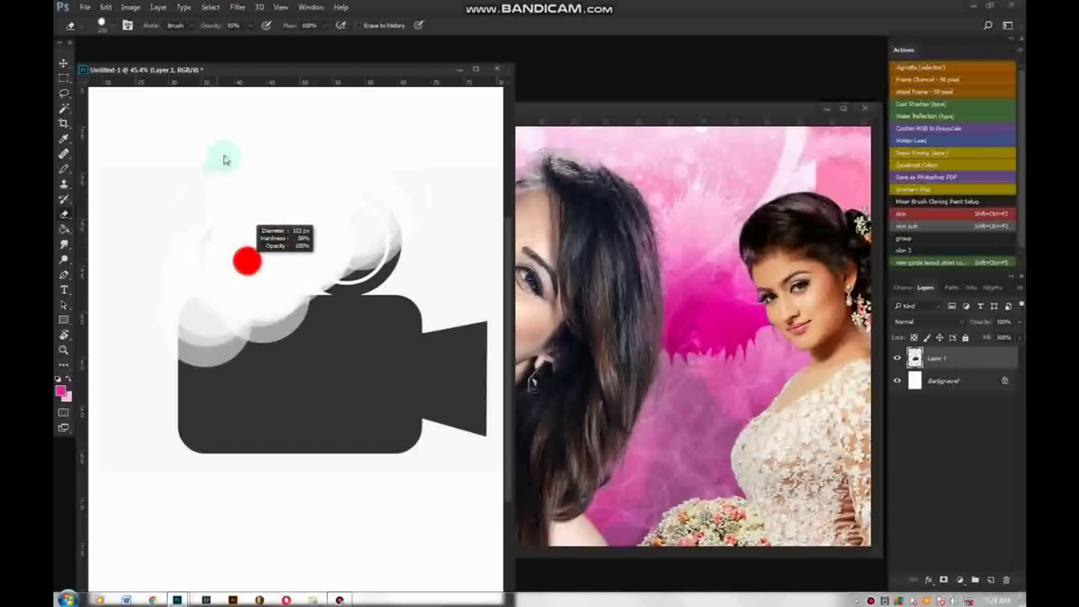
{"action": "left_click_drag", "start_coordinate": [224, 188], "coordinate": [217, 214]}
Erase a grey diagonal swath across the body, then step backward through five eraser strokes
{"action": "mouse_move", "coordinate": [245, 396]}
{"action": "left_mouse_down"}
{"action": "mouse_move", "coordinate": [337, 306]}
{"action": "mouse_move", "coordinate": [224, 356]}
{"action": "mouse_move", "coordinate": [231, 349]}
{"action": "mouse_move", "coordinate": [249, 381]}
{"action": "mouse_move", "coordinate": [362, 325]}
{"action": "mouse_move", "coordinate": [270, 344]}
{"action": "left_mouse_up"}
{"action": "key", "text": "ctrl+alt+z"}
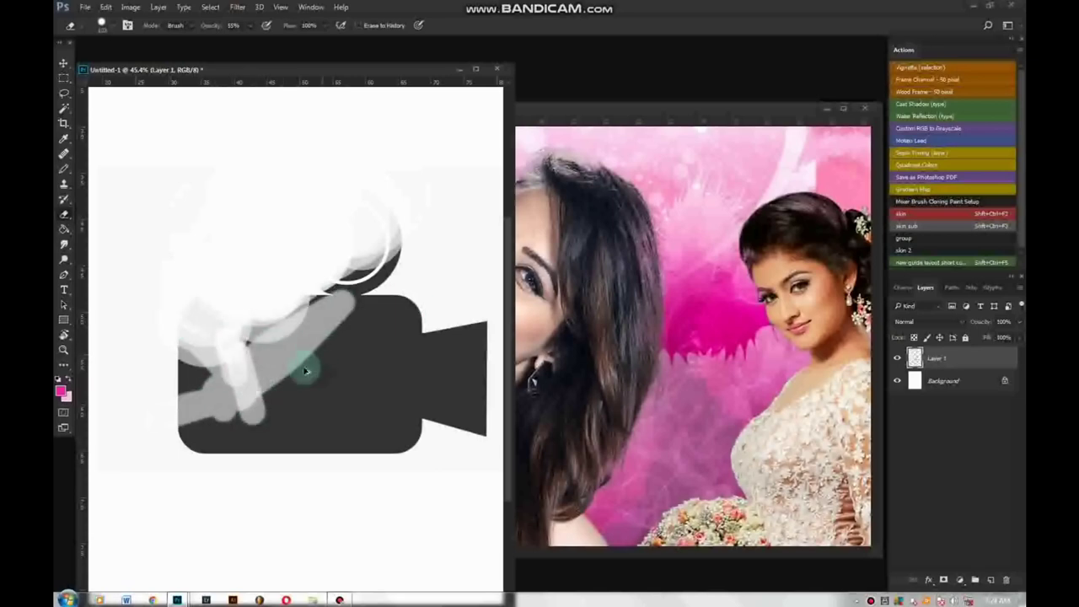
{"action": "key", "text": "ctrl+alt+z"}
{"action": "key", "text": "ctrl+alt+z"}
{"action": "key", "text": "ctrl+alt+z"}
{"action": "key", "text": "ctrl+alt+z"}
{"action": "key", "text": "ctrl+alt+z"}
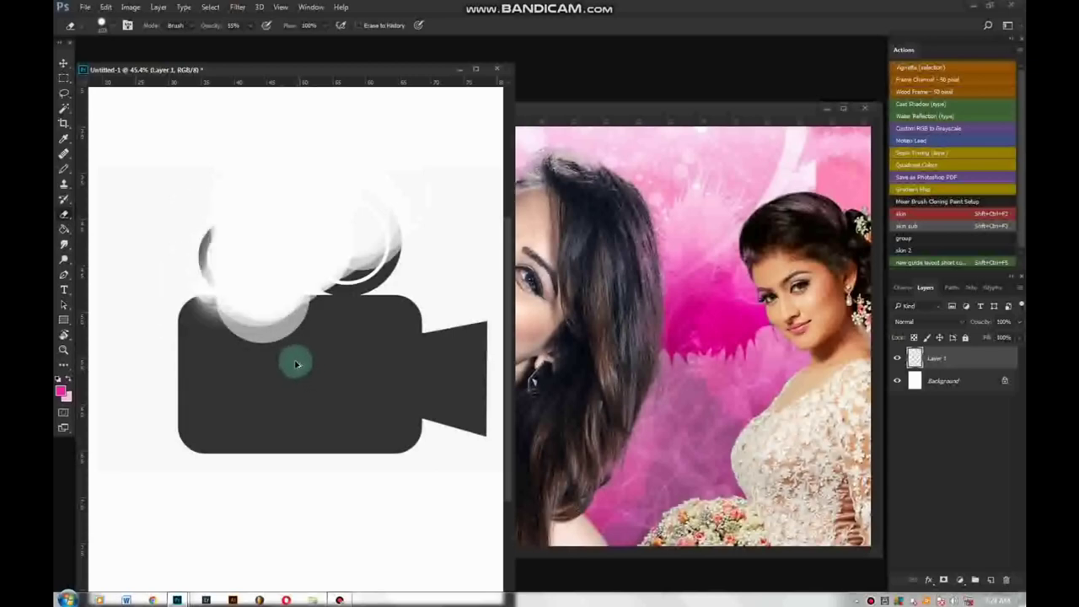
{"action": "key", "text": "ctrl+alt+z"}
{"action": "key", "text": "ctrl+alt+z"}
{"action": "key", "text": "ctrl+alt+z"}
{"action": "key", "text": "ctrl+alt+z"}
{"action": "key", "text": "ctrl+alt+z"}
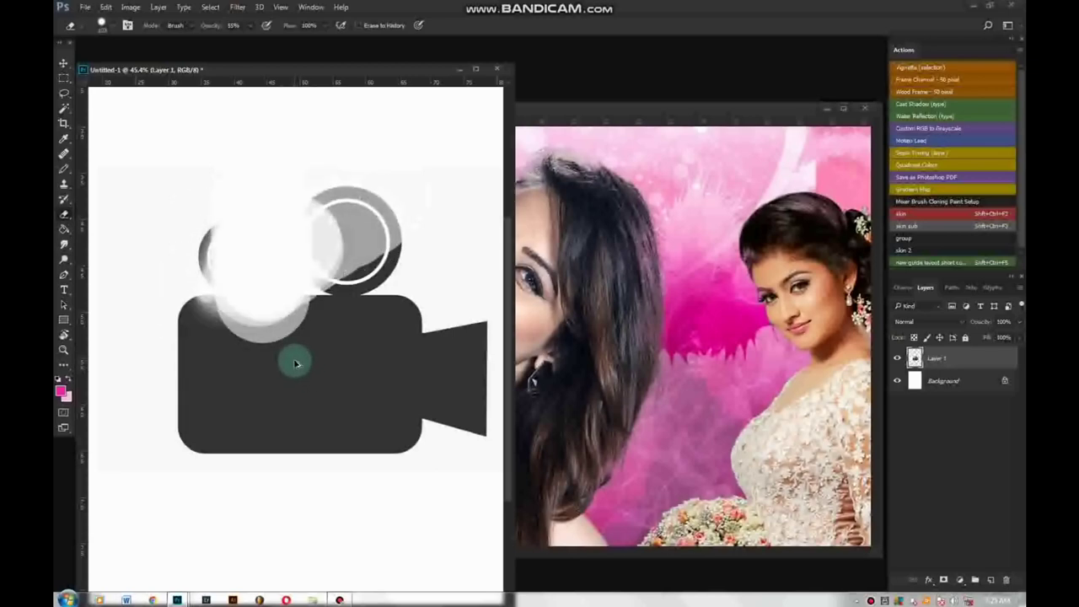
{"action": "key", "text": "ctrl+alt+z"}
{"action": "key", "text": "ctrl+alt+z"}
{"action": "key", "text": "ctrl+alt+z"}
{"action": "key", "text": "ctrl+alt+z"}
{"action": "key", "text": "ctrl+alt+z"}
{"action": "key", "text": "ctrl+alt+z"}
{"action": "key", "text": "ctrl+alt+z"}
{"action": "key", "text": "ctrl+alt+z"}
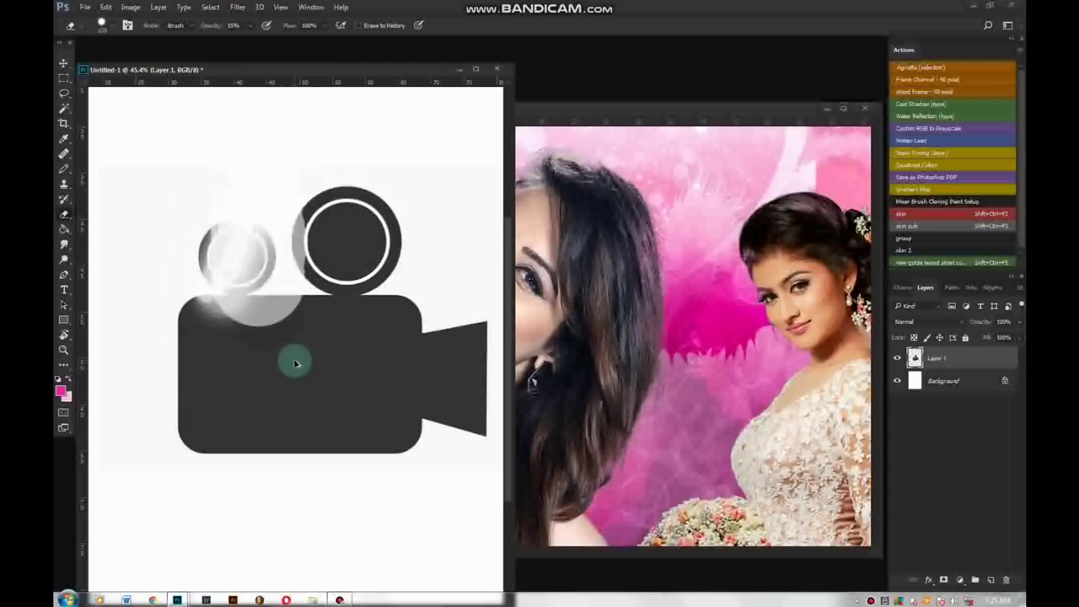
{"action": "key", "text": "ctrl+alt+z"}
{"action": "key", "text": "ctrl+alt+z"}
{"action": "key", "text": "ctrl+alt+z"}
{"action": "key", "text": "ctrl+alt+z"}
{"action": "key", "text": "ctrl+alt+z"}
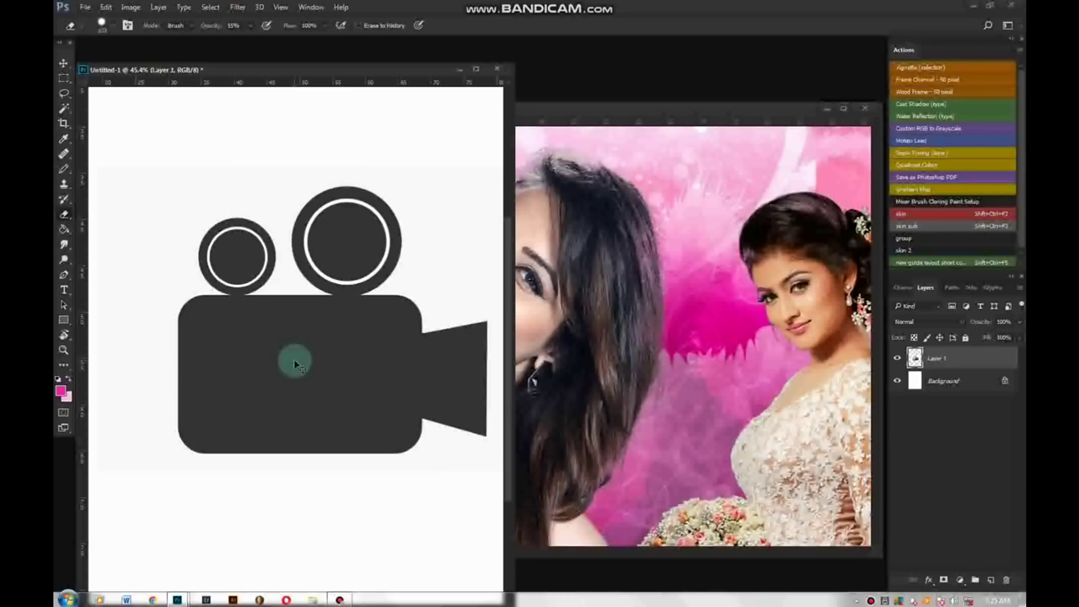
Toggle the last eraser stroke on and off by alternating redo and step backward
{"action": "key", "text": "ctrl+shift+z"}
{"action": "key", "text": "ctrl+alt+z"}
{"action": "key", "text": "ctrl+shift+z"}
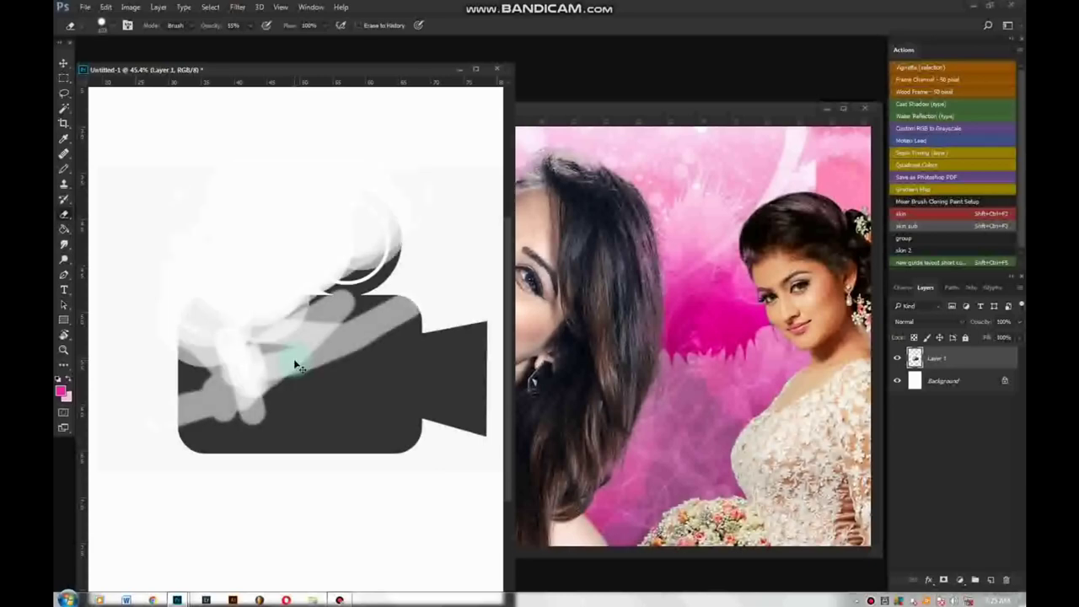
{"action": "key", "text": "ctrl+alt+z"}
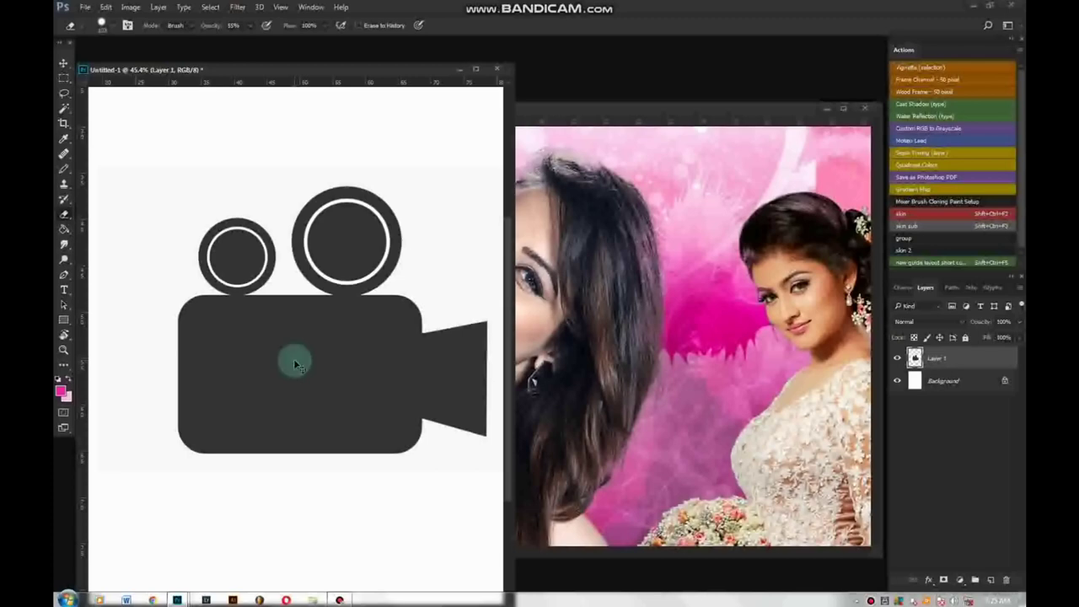
{"action": "key", "text": "ctrl+shift+z"}
{"action": "key", "text": "ctrl+alt+z"}
{"action": "key", "text": "ctrl+shift+z"}
{"action": "key", "text": "ctrl+alt+z"}
Step back further until both lenses are restored, then redo all the undone eraser strokes
{"action": "key", "text": "ctrl+z"}
{"action": "key", "text": "ctrl+z"}
{"action": "key", "text": "ctrl+z"}
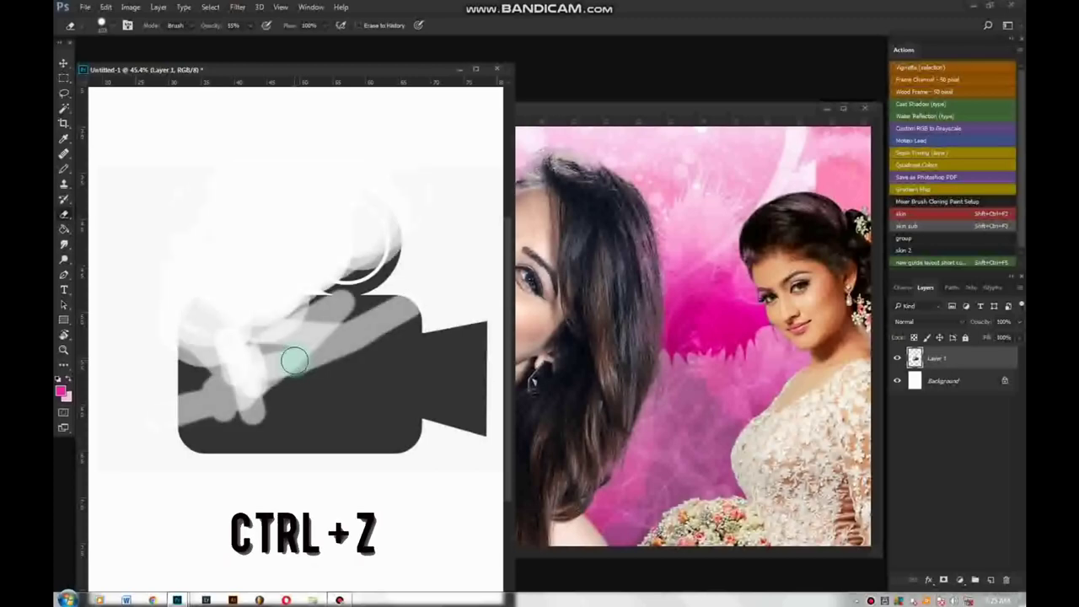
{"action": "key", "text": "ctrl+z"}
{"action": "key", "text": "ctrl+z"}
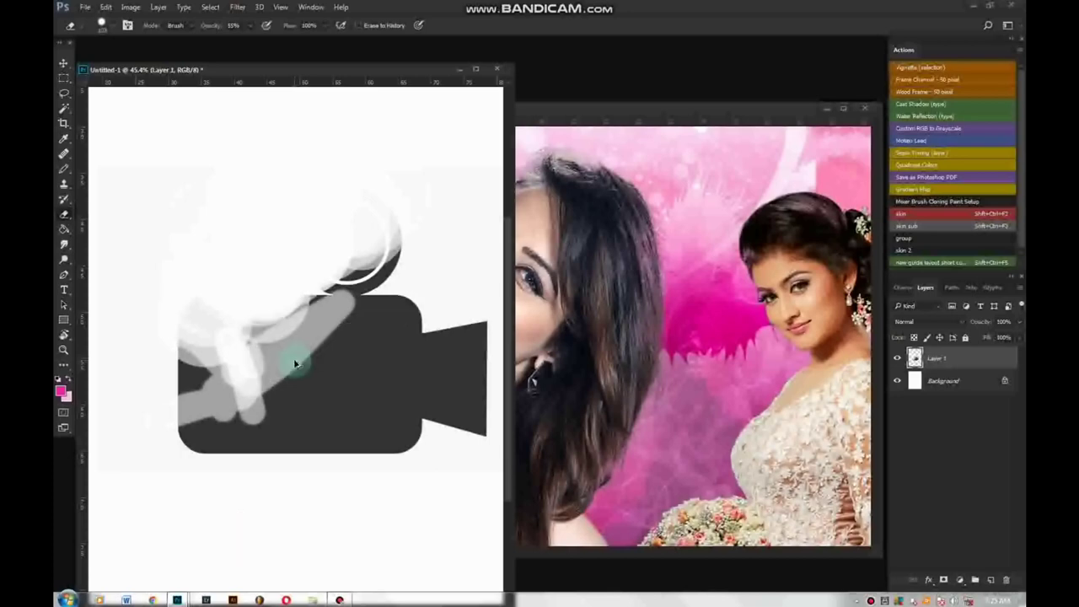
{"action": "key", "text": "ctrl+alt+z"}
{"action": "key", "text": "ctrl+alt+z"}
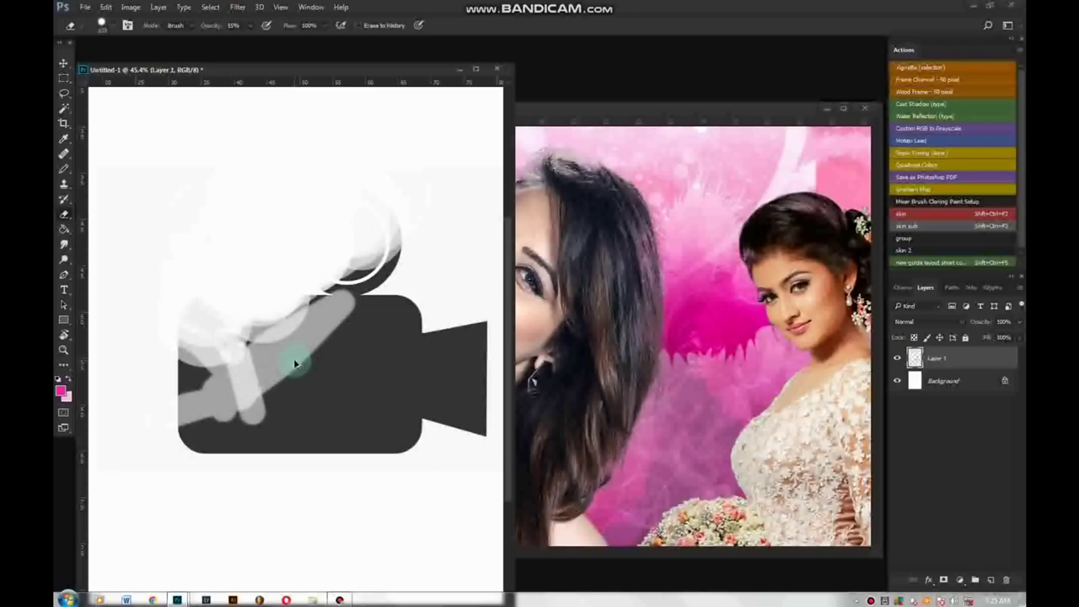
{"action": "key", "text": "ctrl+alt+z"}
{"action": "key", "text": "ctrl+alt+z"}
{"action": "key", "text": "ctrl+alt+z"}
{"action": "key", "text": "ctrl+alt+z"}
{"action": "key", "text": "ctrl+alt+z"}
{"action": "key", "text": "ctrl+alt+z"}
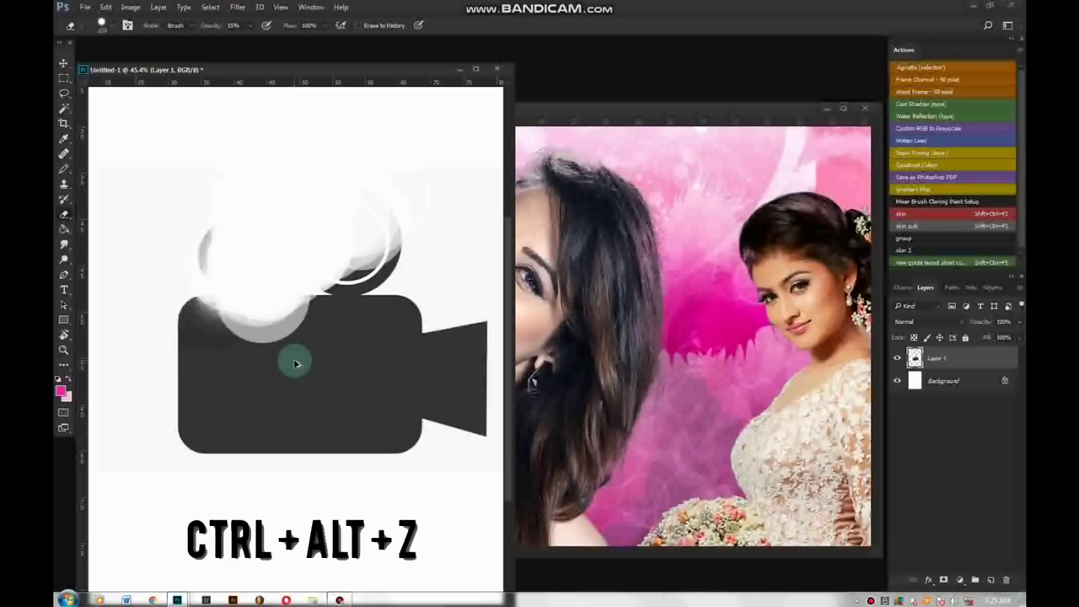
{"action": "key", "text": "ctrl+alt+z"}
{"action": "key", "text": "ctrl+alt+z"}
{"action": "key", "text": "ctrl+alt+z"}
{"action": "key", "text": "ctrl+alt+z"}
{"action": "key", "text": "ctrl+alt+z"}
{"action": "key", "text": "ctrl+alt+z"}
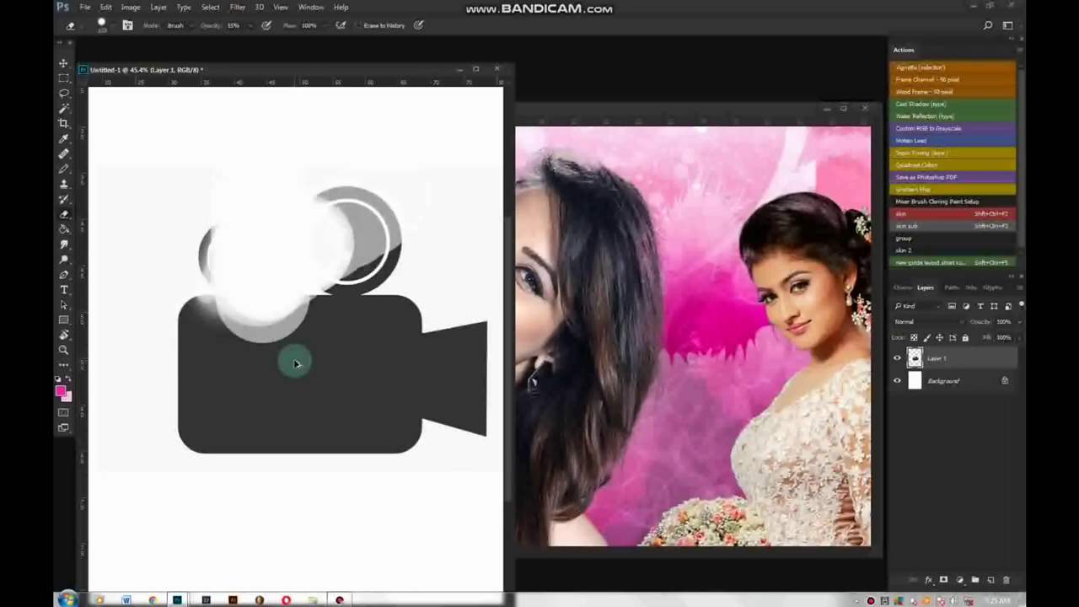
{"action": "key", "text": "ctrl+alt+z"}
{"action": "key", "text": "ctrl+alt+z"}
{"action": "key", "text": "ctrl+alt+z"}
{"action": "key", "text": "ctrl+alt+z"}
{"action": "key", "text": "ctrl+alt+z"}
{"action": "key", "text": "ctrl+alt+z"}
{"action": "key", "text": "ctrl+alt+z"}
{"action": "key", "text": "ctrl+alt+z"}
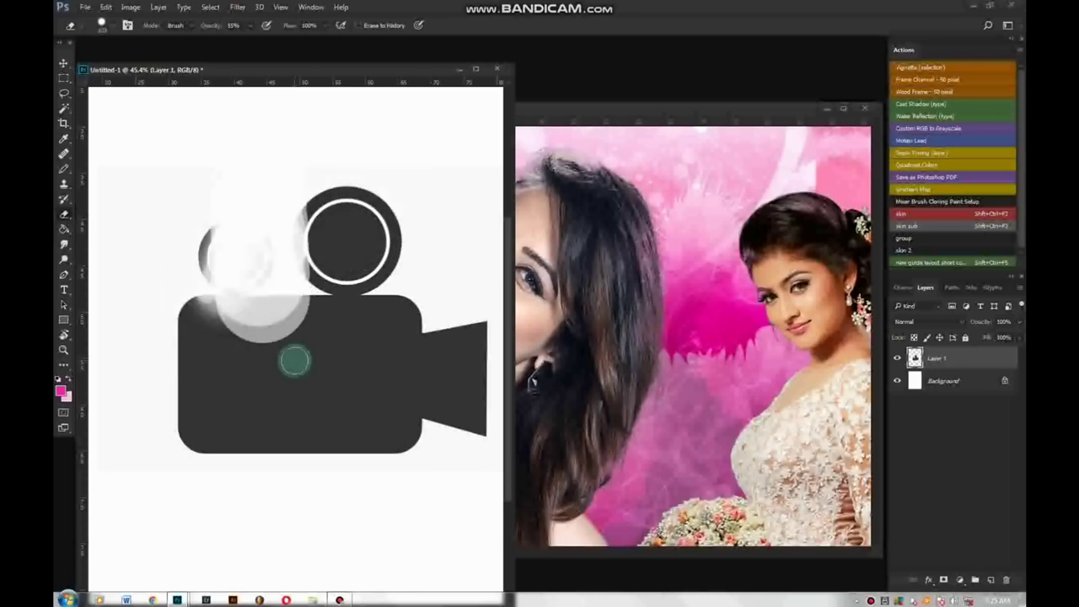
{"action": "key", "text": "ctrl+alt+z"}
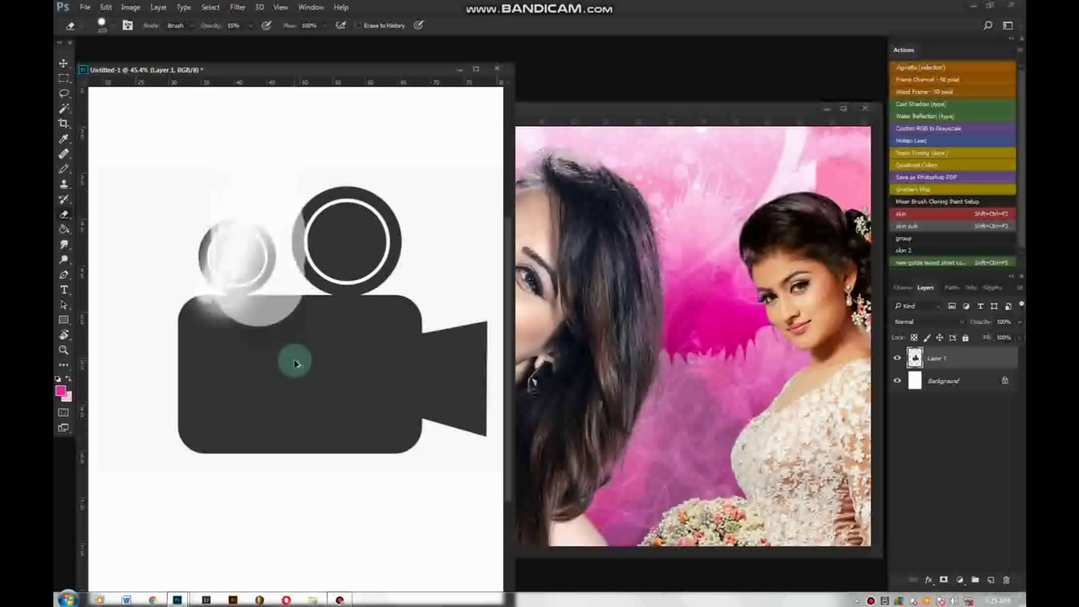
{"action": "key", "text": "ctrl+alt+z"}
{"action": "key", "text": "ctrl+alt+z"}
{"action": "key", "text": "ctrl+alt+z"}
{"action": "key", "text": "ctrl+alt+z"}
{"action": "key", "text": "ctrl+alt+z"}
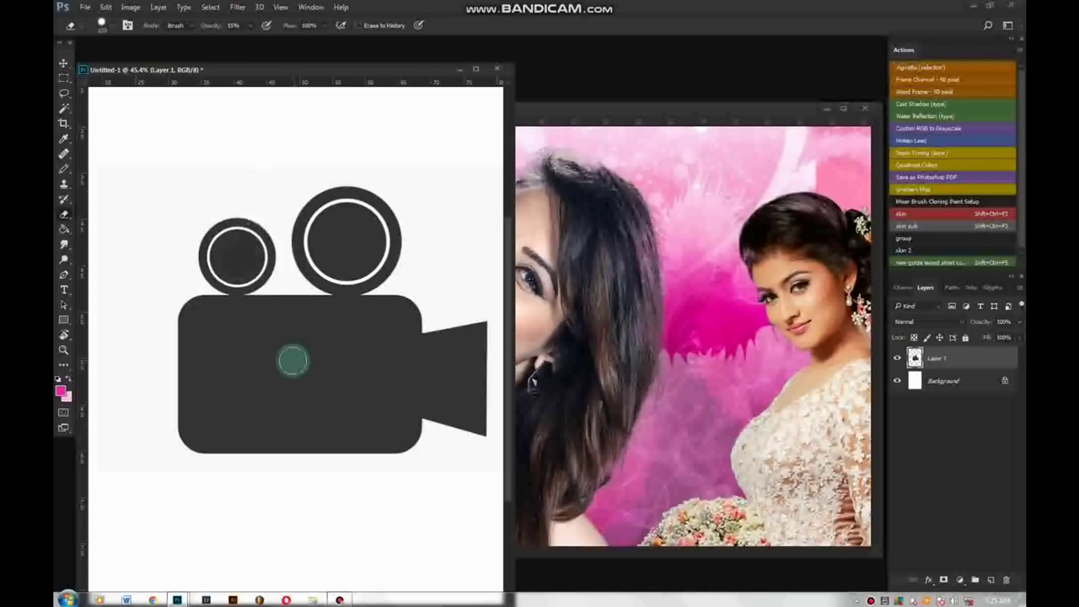
{"action": "key", "text": "ctrl+shift+z"}
{"action": "key", "text": "ctrl+shift+z"}
{"action": "key", "text": "ctrl+shift+z"}
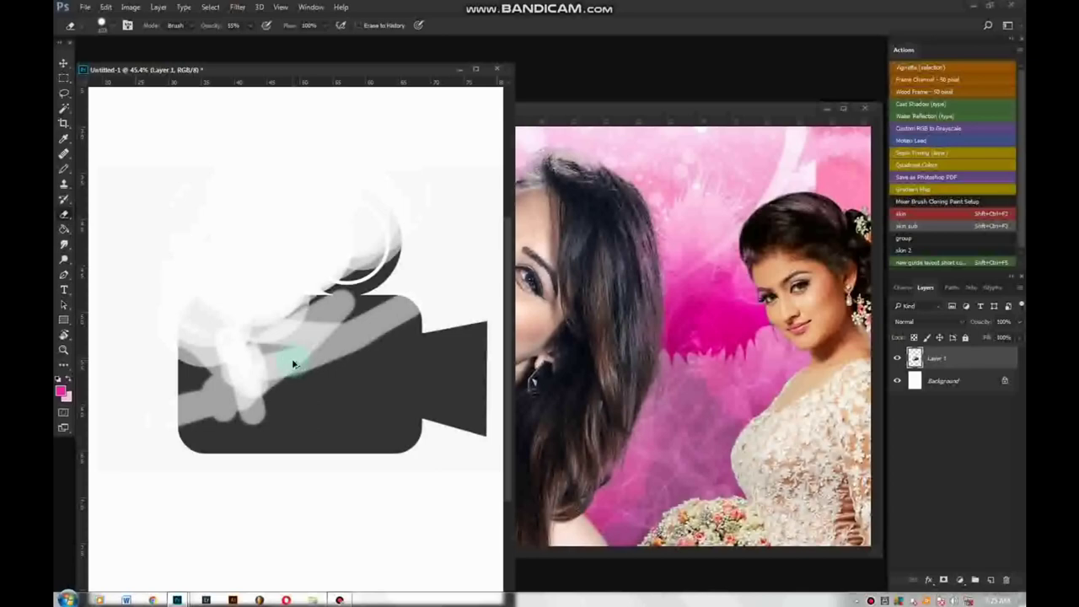
Undo five eraser strokes with Ctrl+Alt+Z to bring back the dark camera icon
{"action": "key", "text": "ctrl+alt+z"}
{"action": "key", "text": "ctrl+alt+z"}
{"action": "key", "text": "ctrl+alt+z"}
{"action": "key", "text": "ctrl+alt+z"}
{"action": "key", "text": "ctrl+alt+z"}
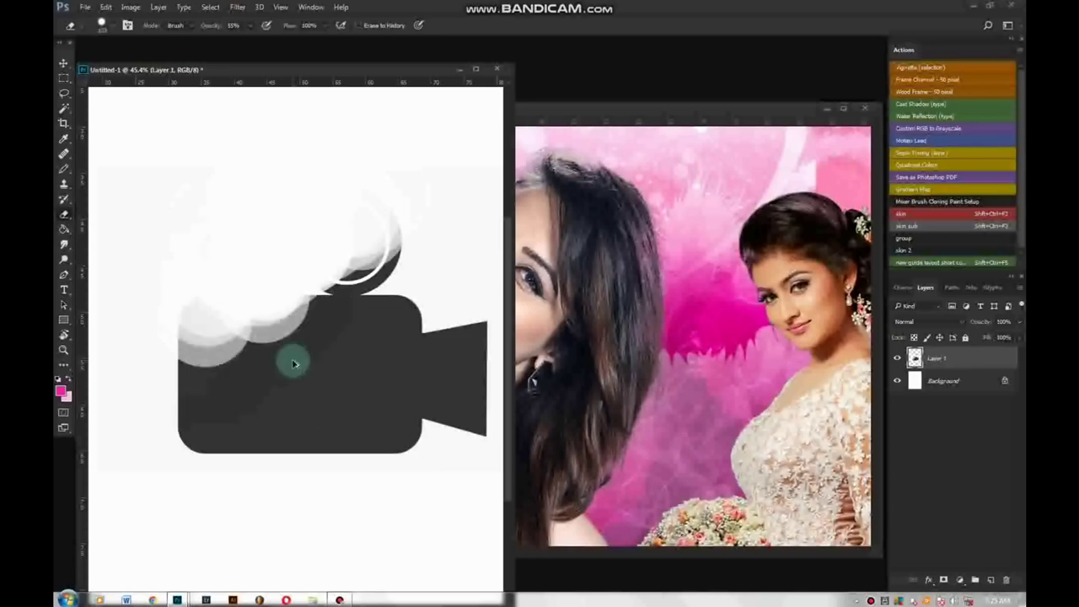
{"action": "key", "text": "ctrl+alt+z"}
{"action": "key", "text": "ctrl+alt+z"}
{"action": "key", "text": "ctrl+alt+z"}
{"action": "key", "text": "ctrl+alt+z"}
{"action": "key", "text": "ctrl+alt+z"}
{"action": "key", "text": "ctrl+alt+z"}
{"action": "key", "text": "ctrl+alt+z"}
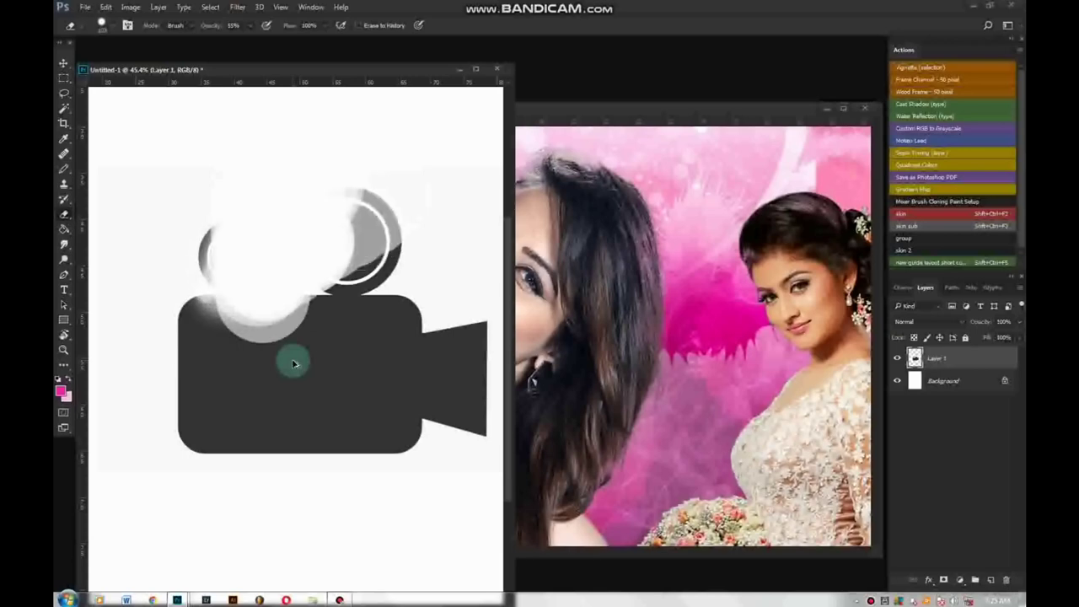
{"action": "key", "text": "ctrl+alt+z"}
{"action": "key", "text": "ctrl+alt+z"}
{"action": "key", "text": "ctrl+alt+z"}
{"action": "key", "text": "ctrl+alt+z"}
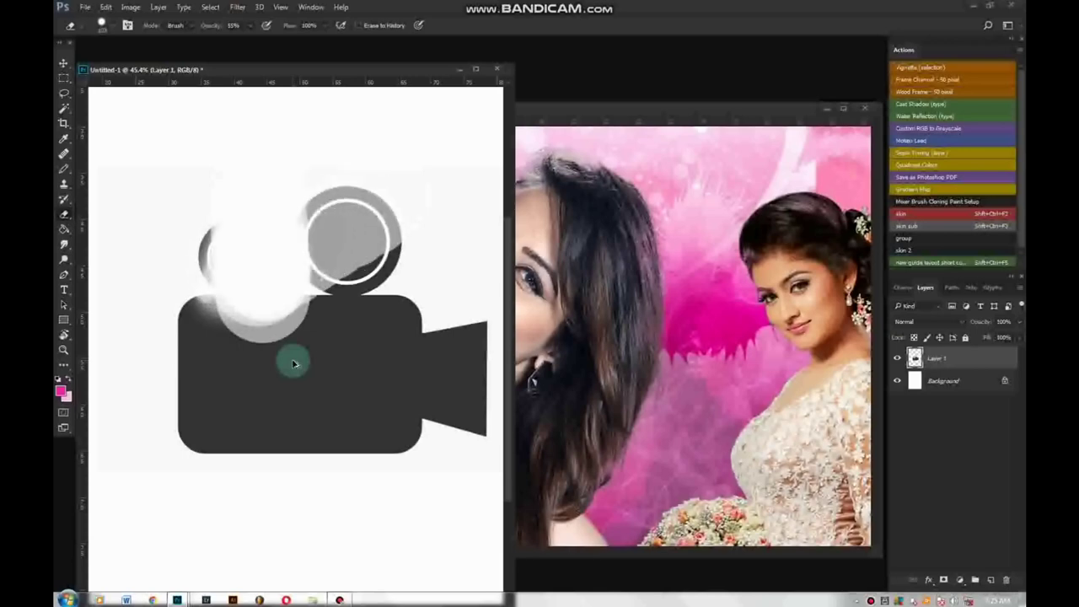
{"action": "key", "text": "ctrl+alt+z"}
{"action": "key", "text": "ctrl+alt+z"}
{"action": "key", "text": "ctrl+alt+z"}
{"action": "key", "text": "ctrl+alt+z"}
{"action": "key", "text": "ctrl+alt+z"}
{"action": "key", "text": "ctrl+alt+z"}
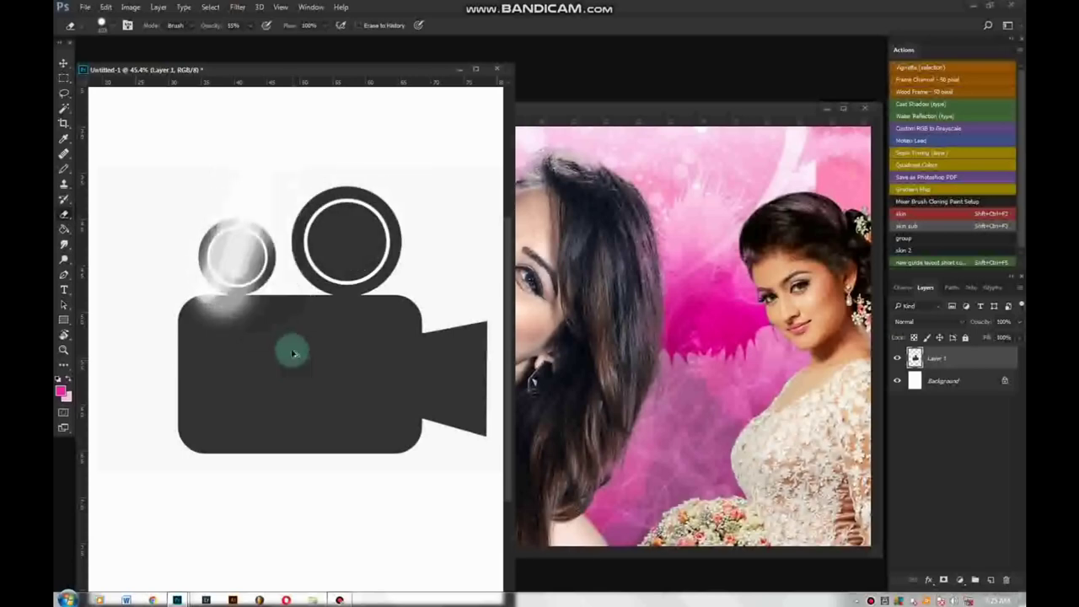
{"action": "key", "text": "ctrl+alt+z"}
{"action": "key", "text": "ctrl+alt+z"}
{"action": "key", "text": "ctrl+alt+z"}
{"action": "right_click", "coordinate": [65, 228]}
{"action": "right_click", "coordinate": [65, 214]}
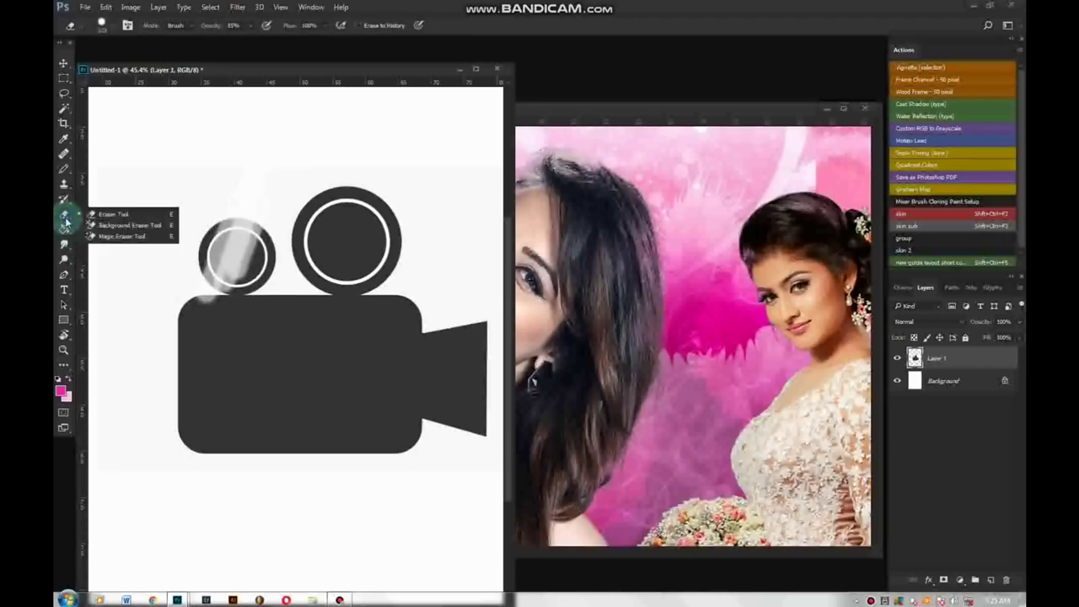
Swap the Eraser for the Paint Bucket tool
{"action": "left_click", "coordinate": [63, 229]}
{"action": "right_click", "coordinate": [68, 229]}
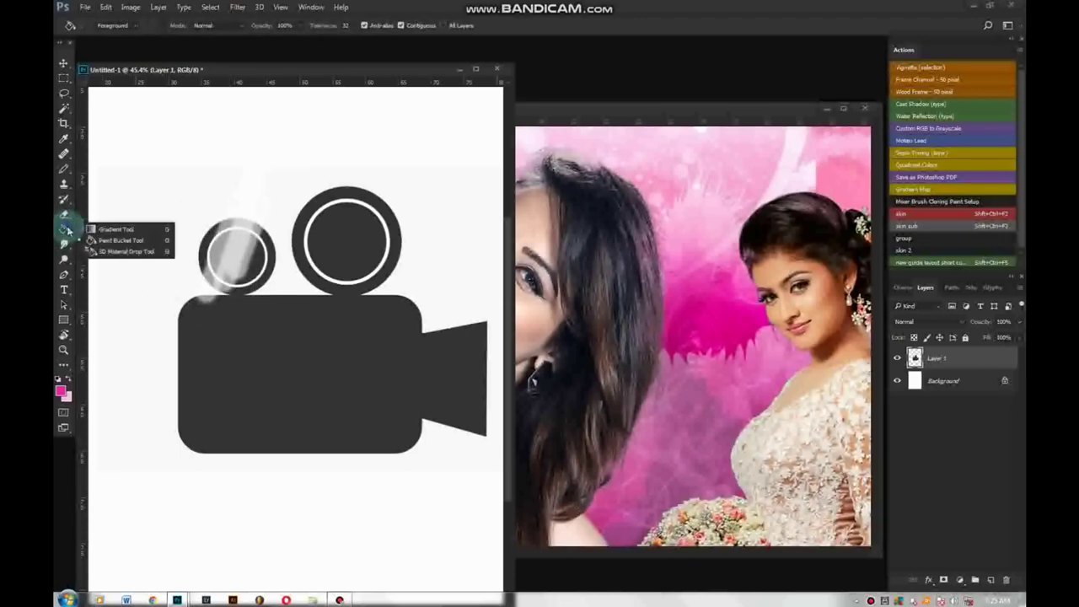
{"action": "left_click", "coordinate": [65, 214]}
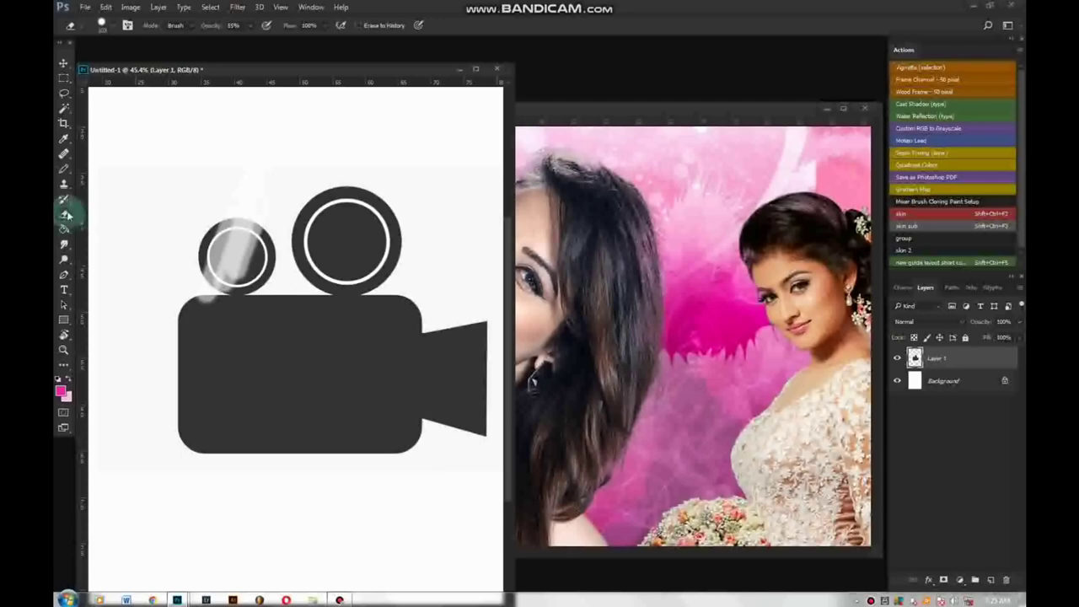
{"action": "right_click", "coordinate": [65, 214]}
{"action": "left_click", "coordinate": [68, 226]}
{"action": "left_click", "coordinate": [70, 225]}
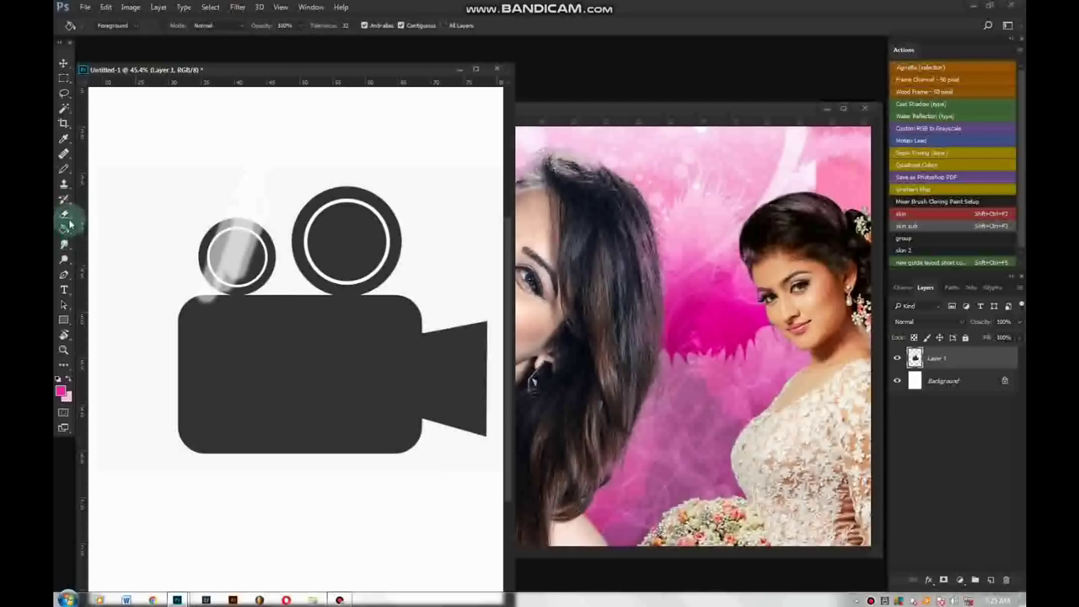
{"action": "left_click", "coordinate": [64, 235]}
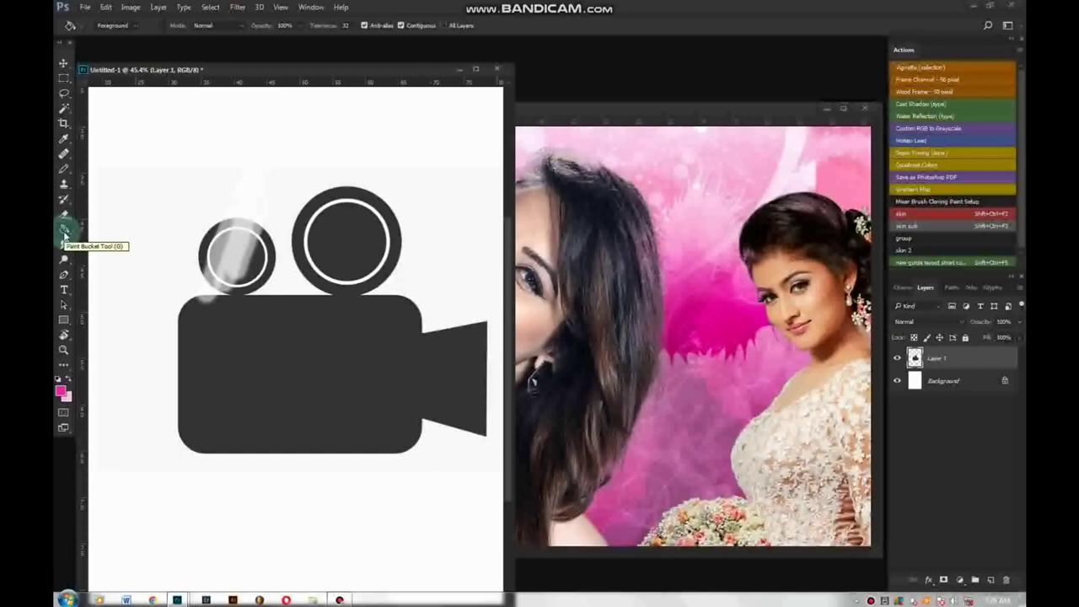
{"action": "left_click", "coordinate": [64, 236]}
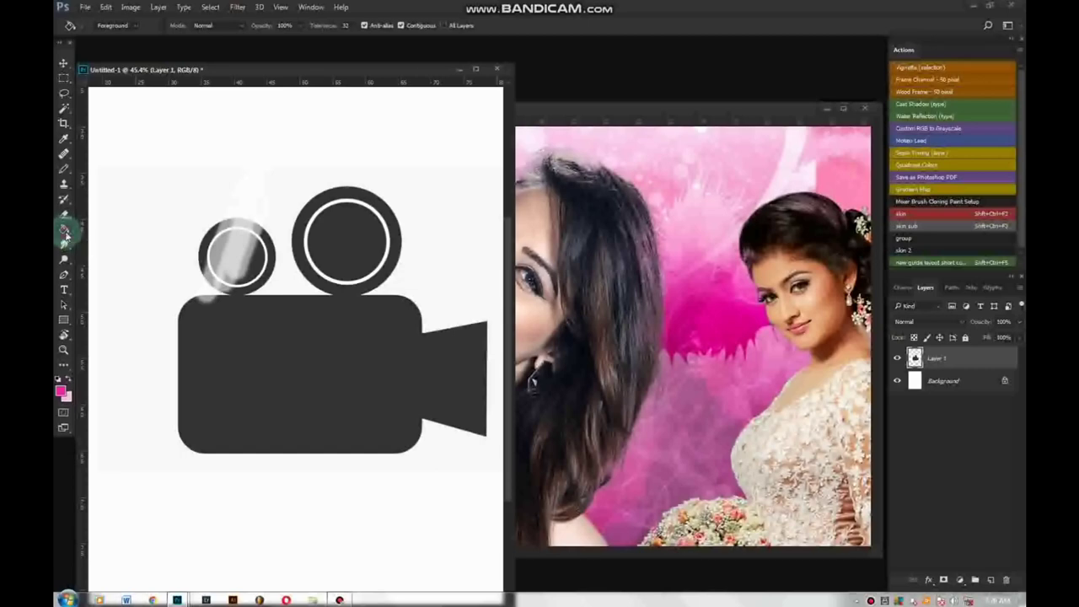
{"action": "right_click", "coordinate": [65, 235]}
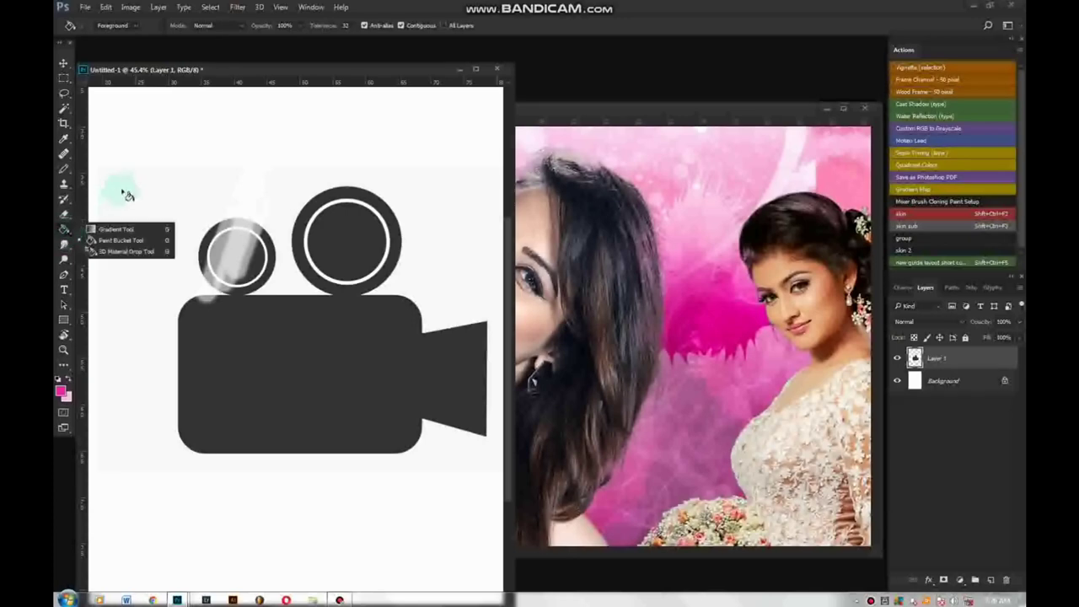
{"action": "left_click", "coordinate": [95, 242]}
Fill the page, light box, camera body and both lenses with pink
{"action": "scroll", "coordinate": [101, 248], "scroll_direction": "down", "scroll_amount": 1}
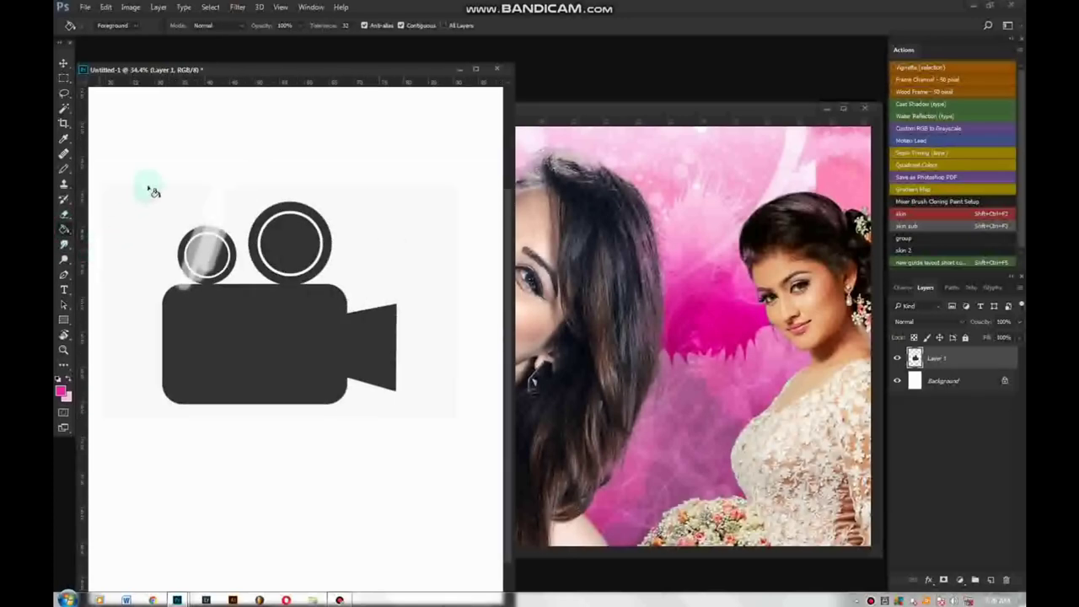
{"action": "scroll", "coordinate": [124, 282], "scroll_direction": "down", "scroll_amount": 1}
{"action": "left_click", "coordinate": [62, 392]}
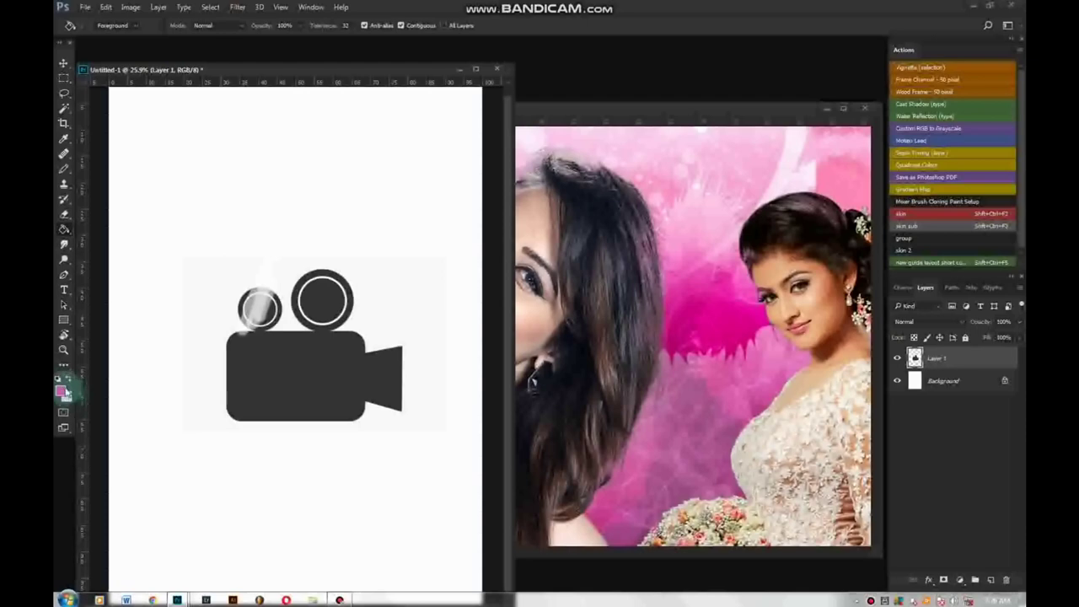
{"action": "left_click", "coordinate": [65, 395]}
{"action": "left_click", "coordinate": [69, 393]}
{"action": "left_click", "coordinate": [65, 232]}
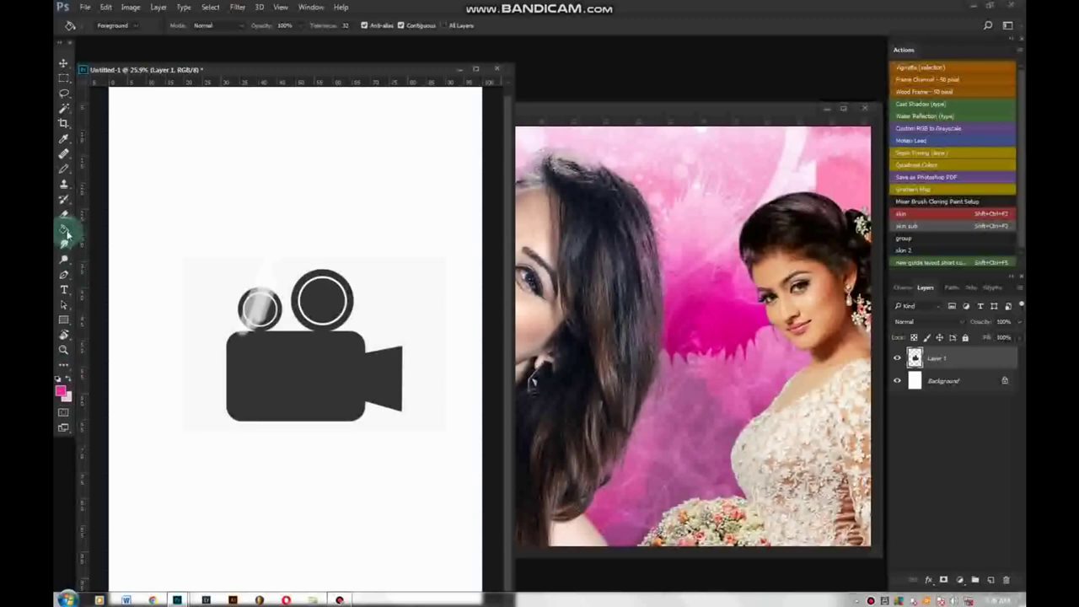
{"action": "left_click", "coordinate": [213, 208]}
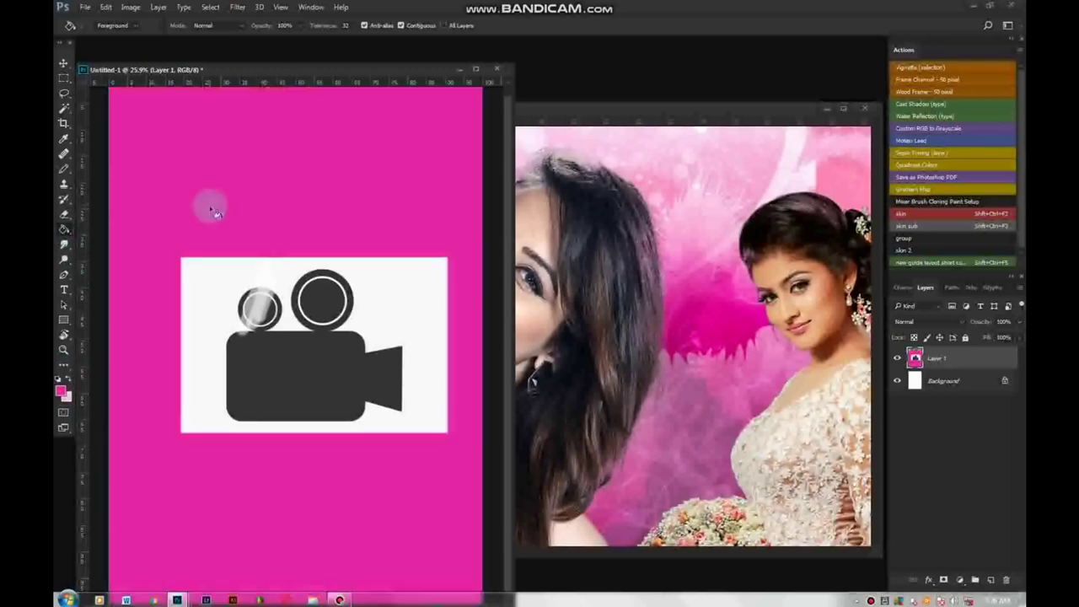
{"action": "left_click", "coordinate": [204, 267]}
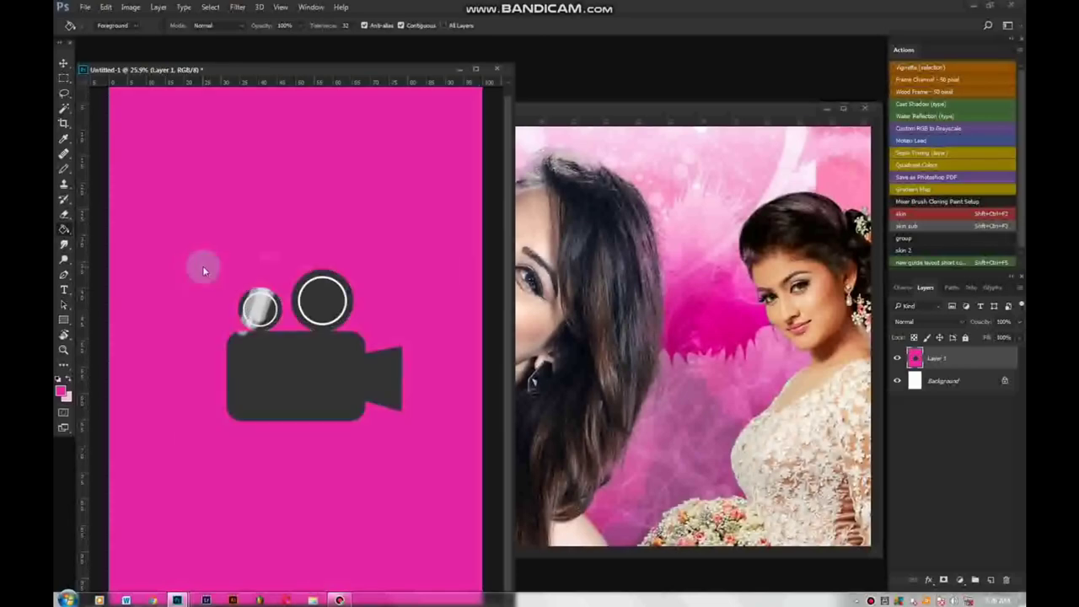
{"action": "left_click", "coordinate": [284, 318]}
{"action": "left_click", "coordinate": [257, 301]}
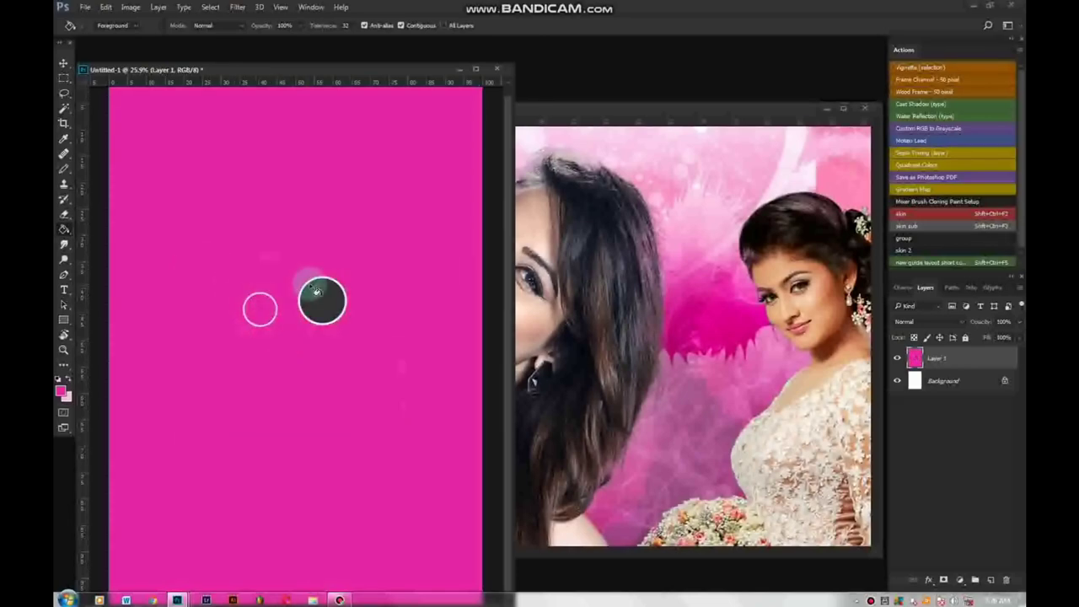
{"action": "left_click", "coordinate": [321, 300]}
Undo the pink fills
{"action": "scroll", "coordinate": [329, 279], "scroll_direction": "down", "scroll_amount": 3}
{"action": "scroll", "coordinate": [333, 293], "scroll_direction": "up", "scroll_amount": 3}
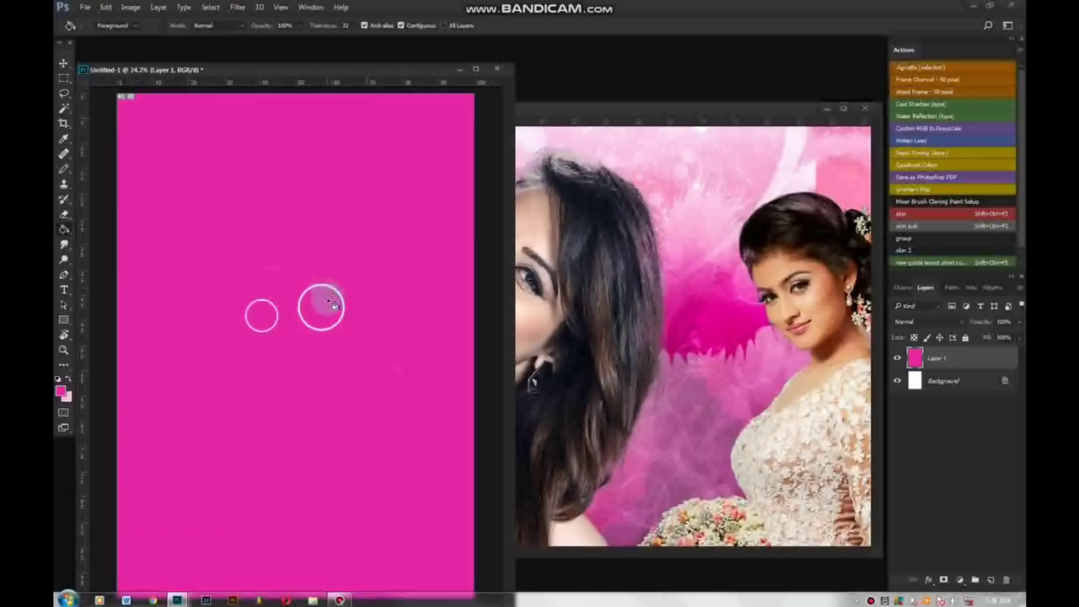
{"action": "key", "text": "ctrl+alt+z"}
{"action": "key", "text": "ctrl+alt+z"}
{"action": "key", "text": "ctrl+alt+z"}
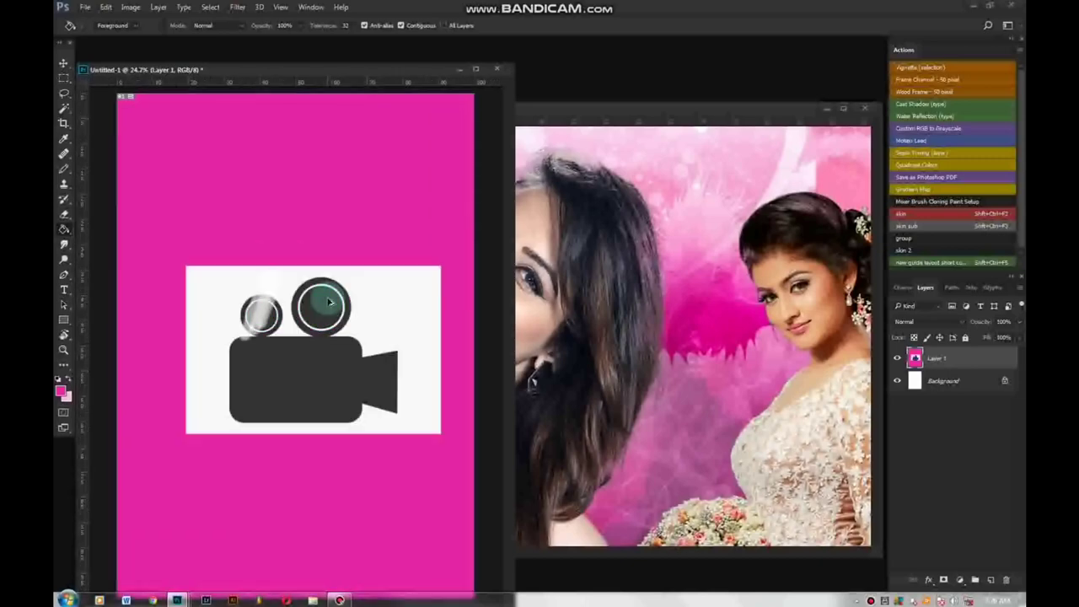
{"action": "key", "text": "ctrl+alt+z"}
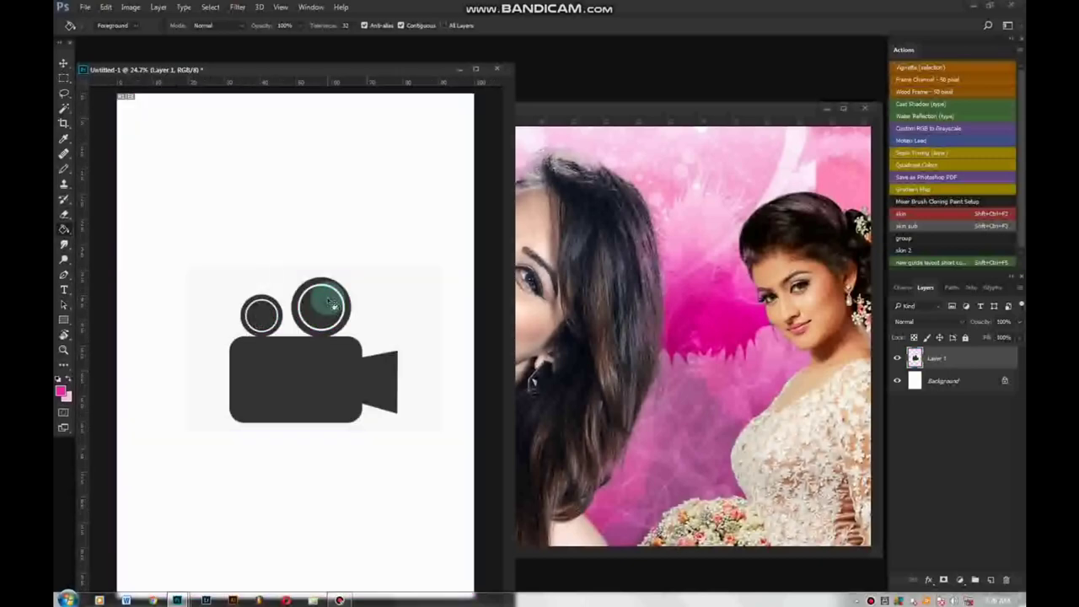
Make the Gradient Tool active and zoom out to see the whole page
{"action": "right_click", "coordinate": [66, 228]}
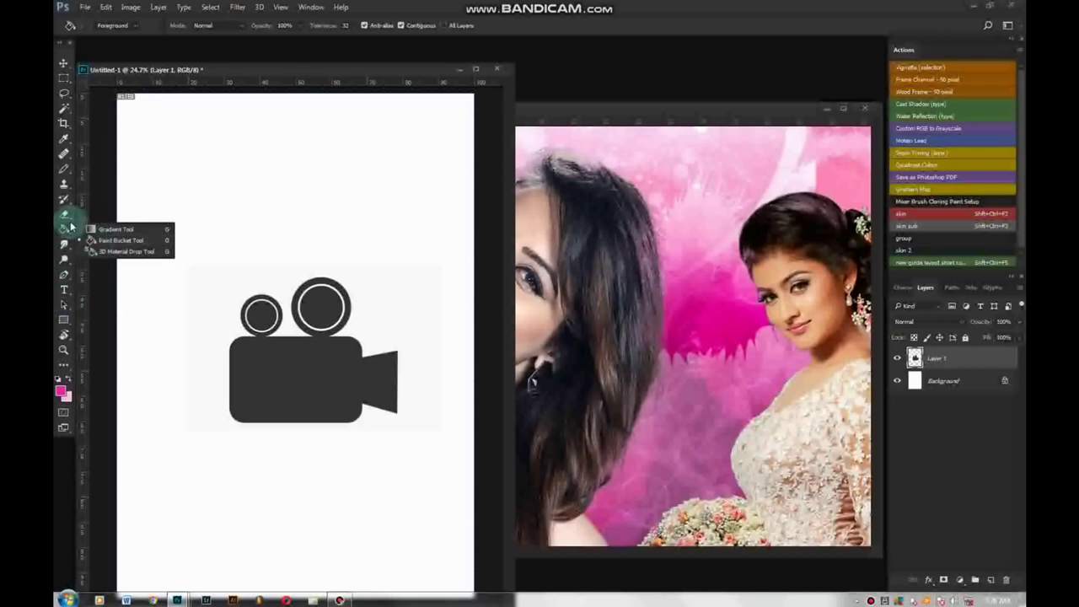
{"action": "left_click", "coordinate": [95, 241]}
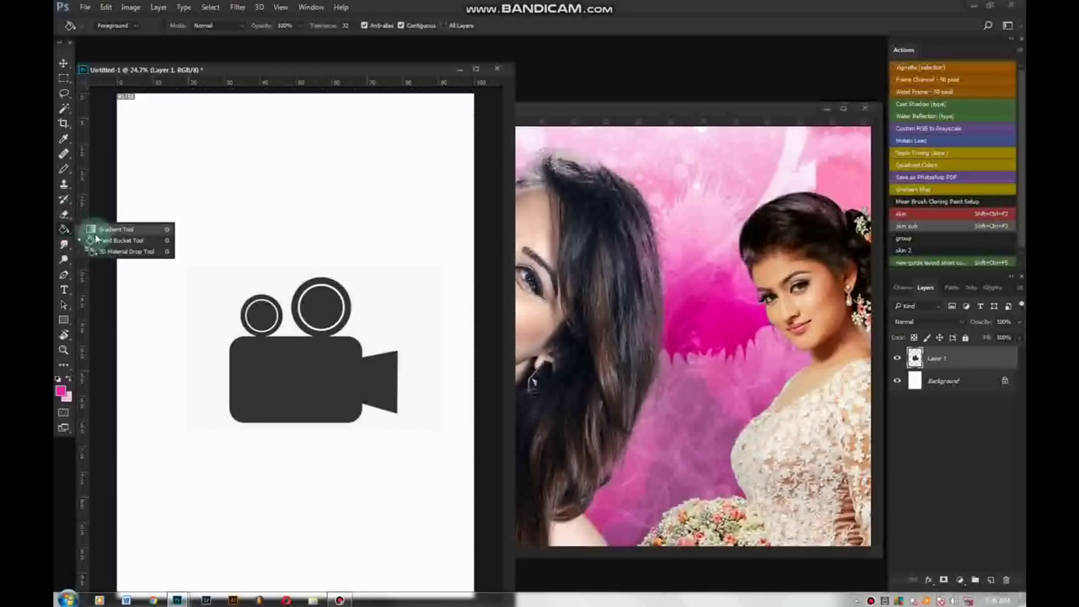
{"action": "left_click", "coordinate": [106, 229]}
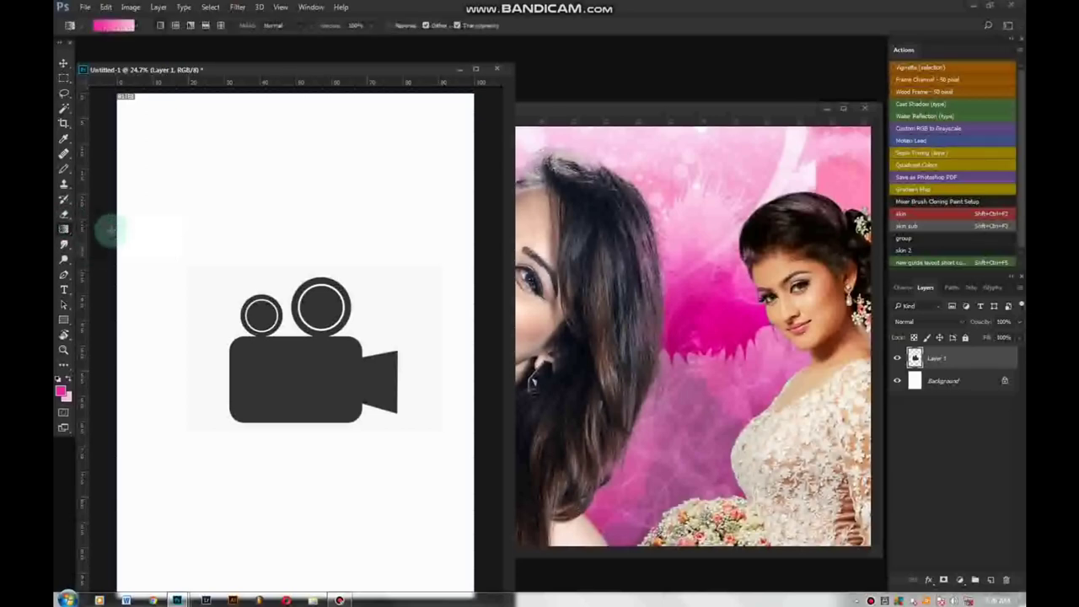
{"action": "left_click", "coordinate": [62, 388]}
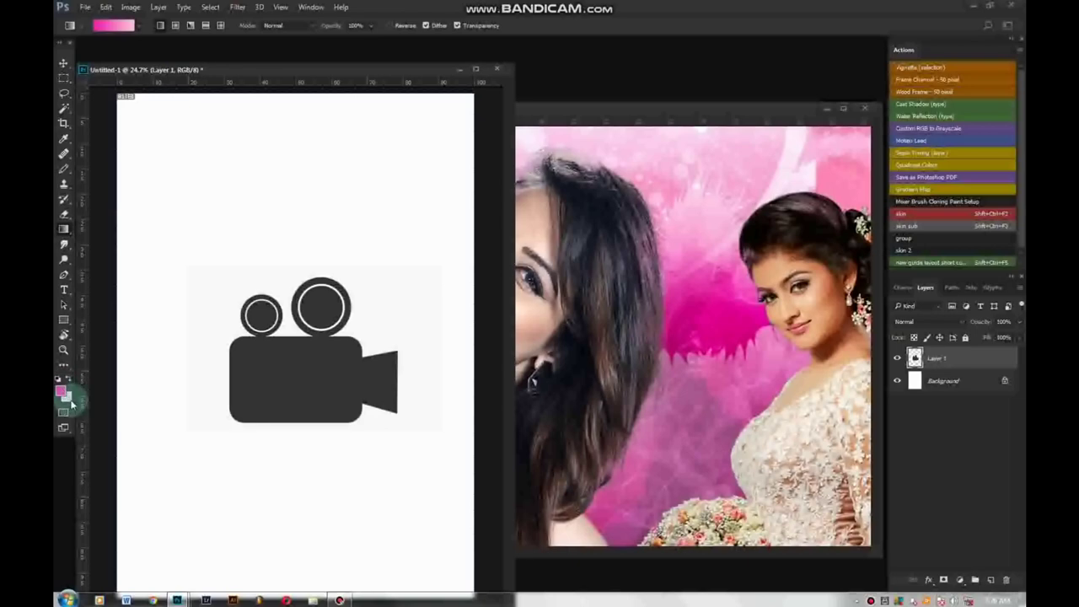
{"action": "key", "text": "ctrl+minus"}
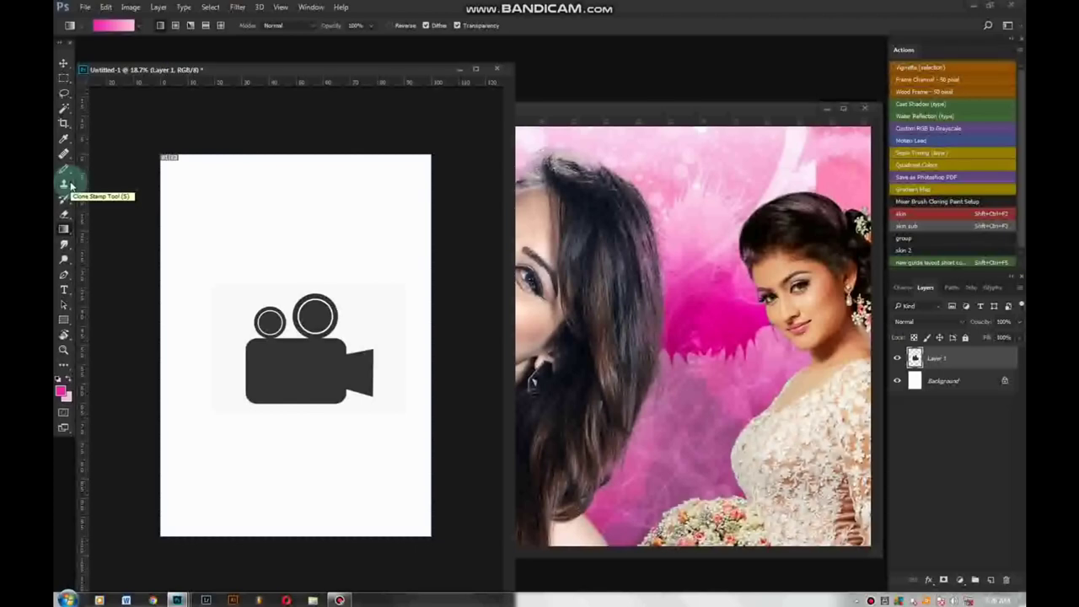
{"action": "scroll", "coordinate": [177, 213], "scroll_direction": "down", "scroll_amount": 2}
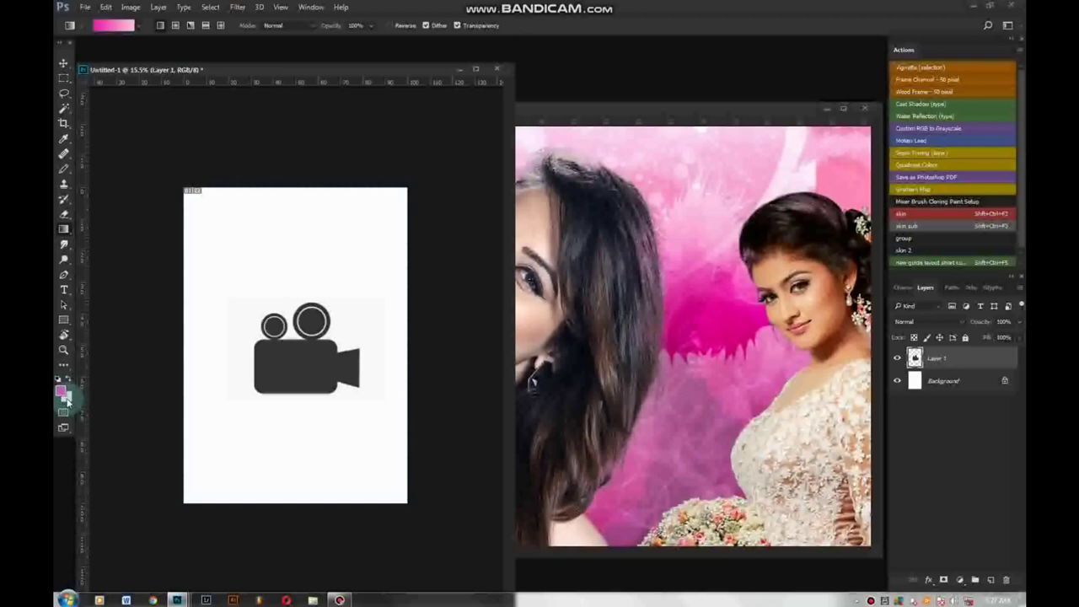
{"action": "scroll", "coordinate": [189, 428], "scroll_direction": "down", "scroll_amount": 1}
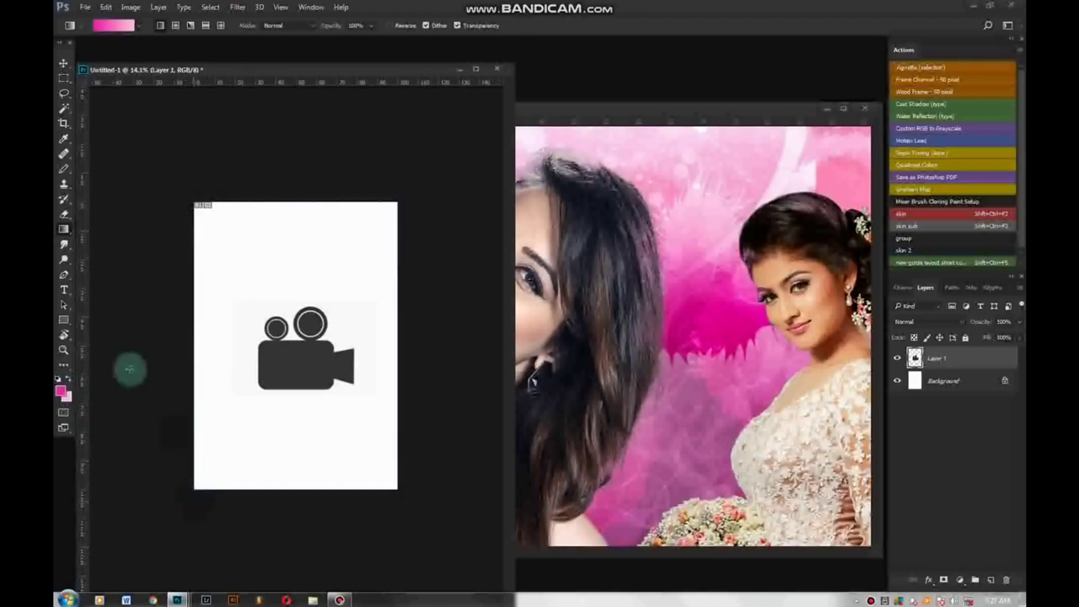
{"action": "right_click", "coordinate": [66, 229]}
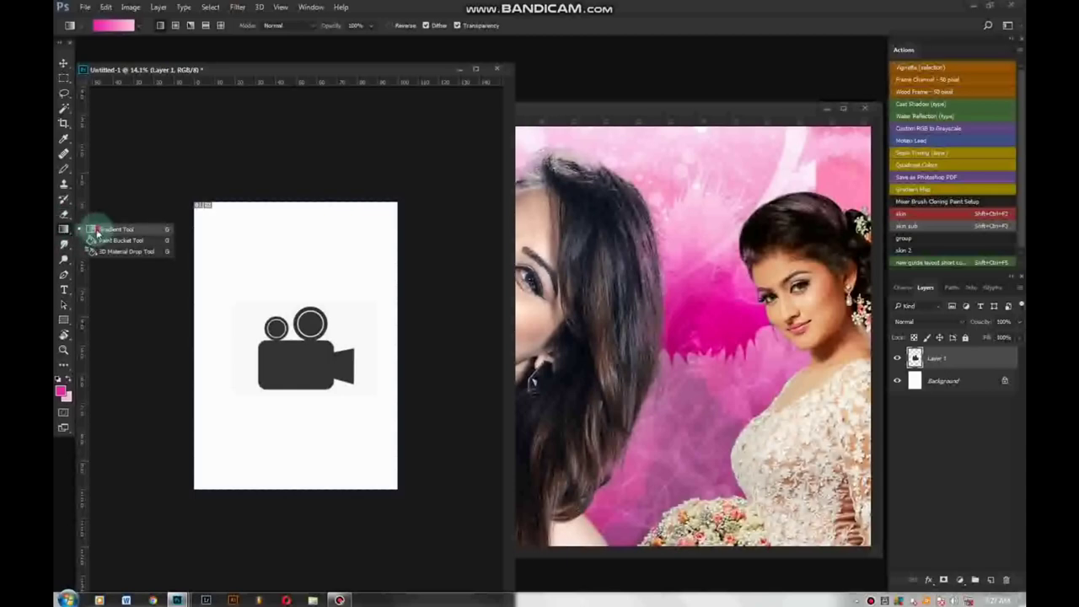
{"action": "left_click", "coordinate": [91, 229]}
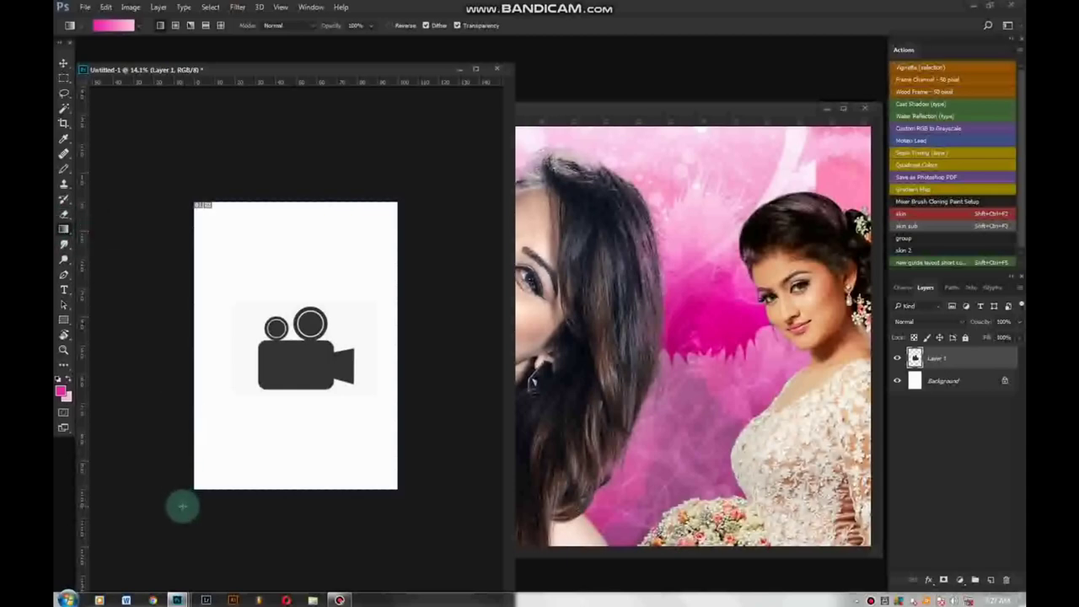
Draw four trial pink gradients across the page in different directions
{"action": "left_click_drag", "start_coordinate": [181, 505], "coordinate": [339, 268]}
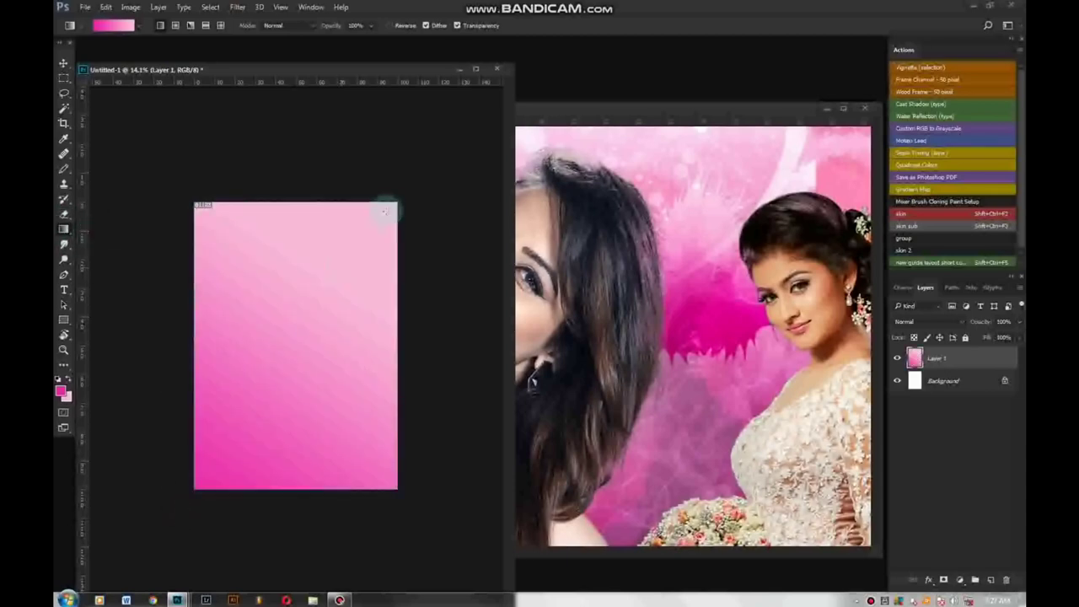
{"action": "left_click_drag", "start_coordinate": [418, 181], "coordinate": [144, 520]}
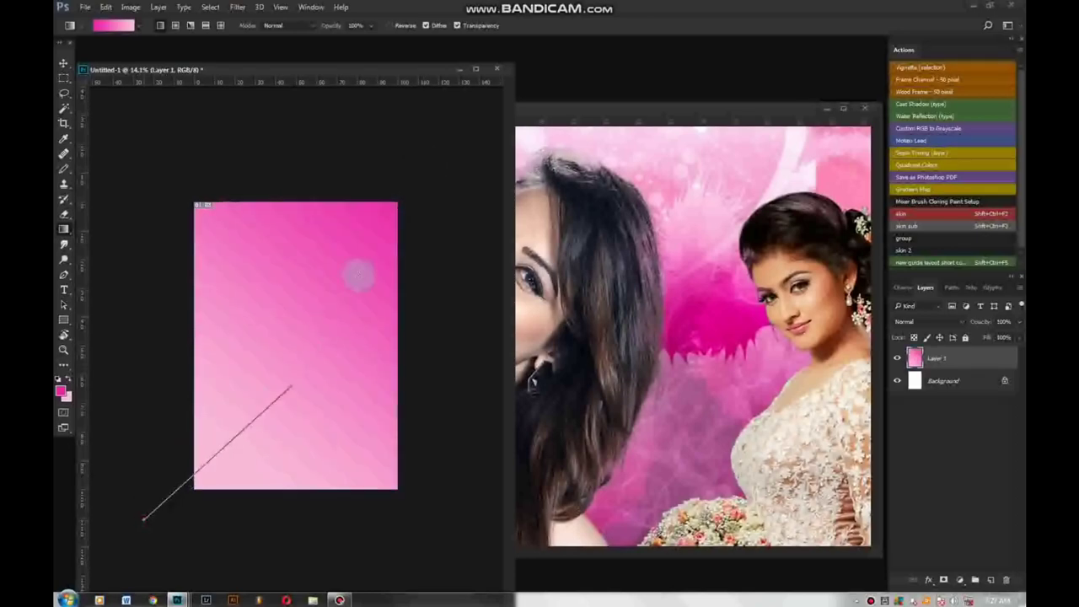
{"action": "left_click_drag", "start_coordinate": [359, 274], "coordinate": [421, 177]}
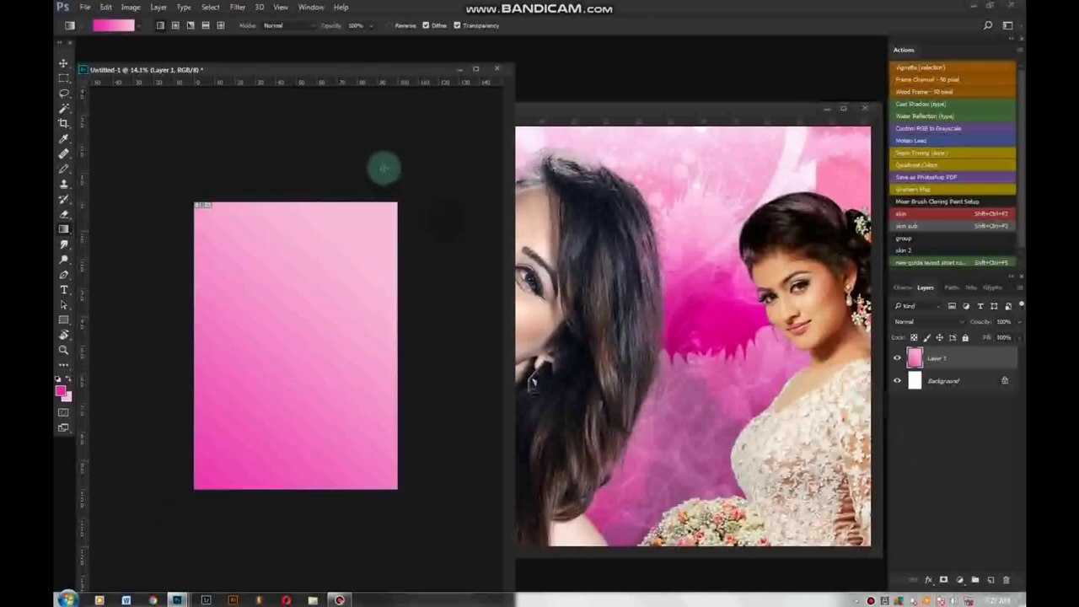
{"action": "left_click_drag", "start_coordinate": [375, 142], "coordinate": [263, 510]}
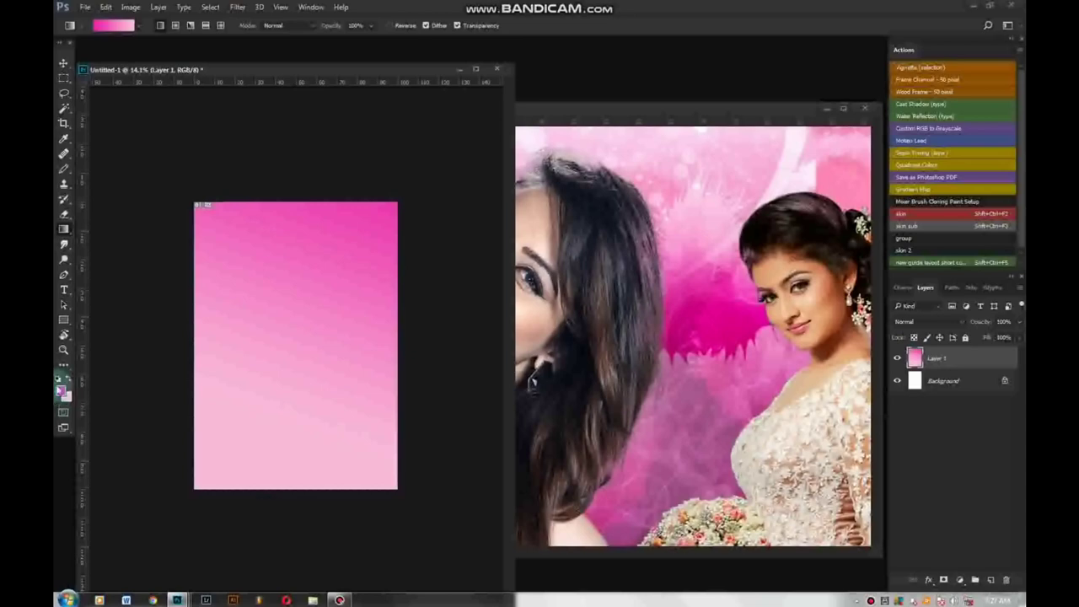
Set the foreground colour to blue and draw a pink-to-blue gradient
{"action": "left_click", "coordinate": [61, 387]}
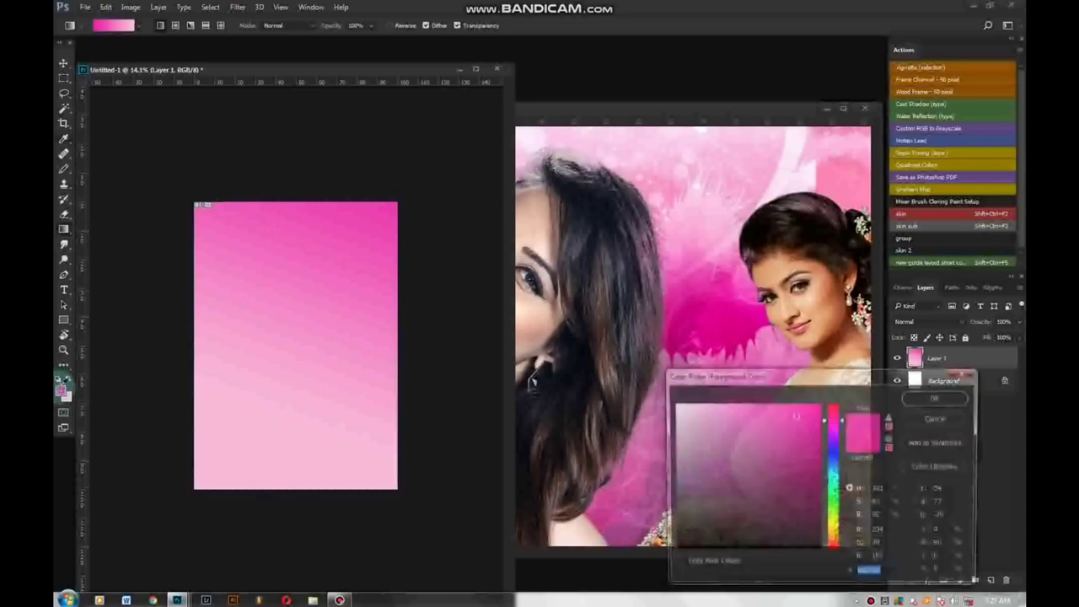
{"action": "left_click", "coordinate": [834, 461]}
{"action": "left_click_drag", "start_coordinate": [788, 421], "coordinate": [757, 419]}
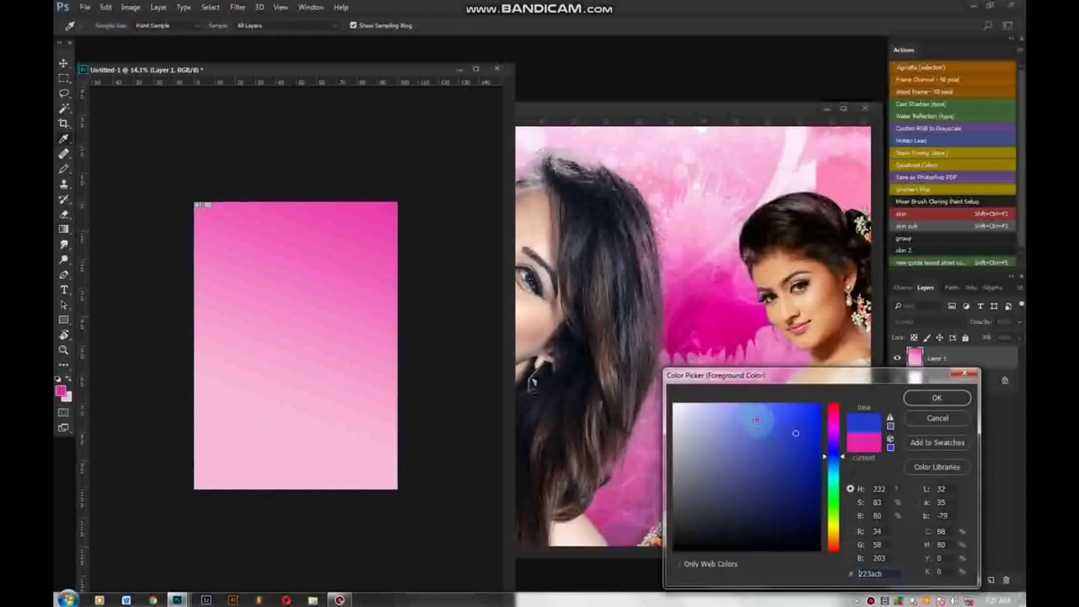
{"action": "left_click", "coordinate": [936, 397]}
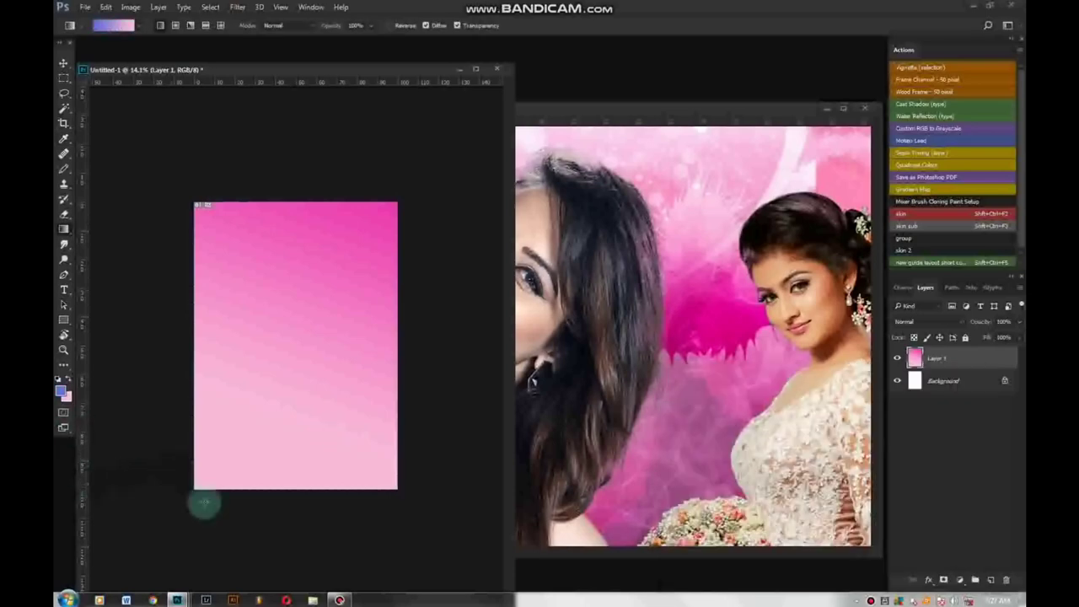
{"action": "left_click_drag", "start_coordinate": [225, 533], "coordinate": [288, 309]}
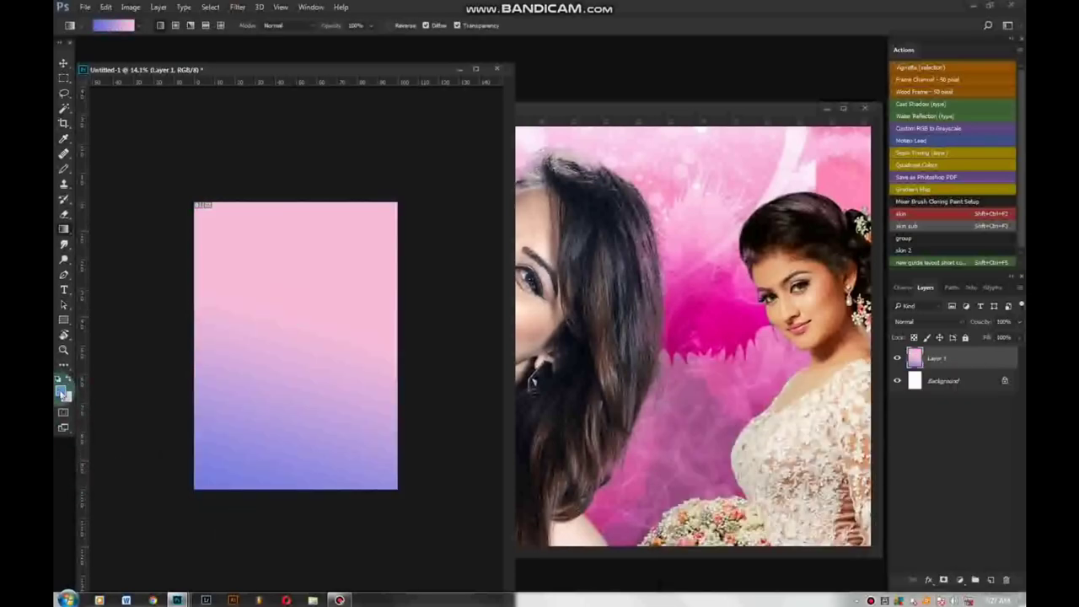
Set the foreground colour to teal and the background colour to yellow-green
{"action": "left_click", "coordinate": [62, 391]}
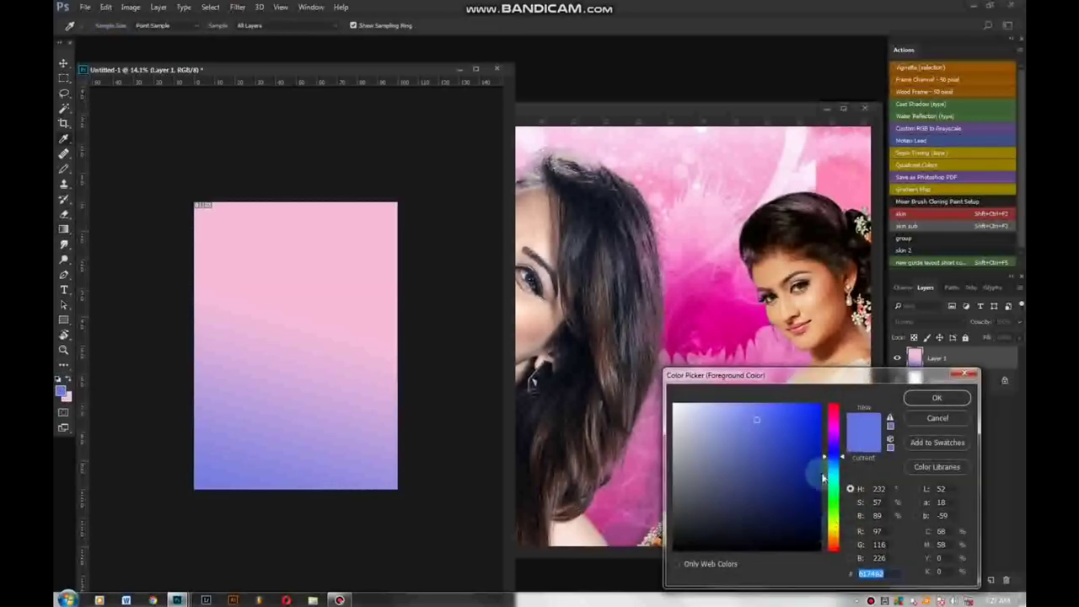
{"action": "left_click_drag", "start_coordinate": [840, 465], "coordinate": [840, 477]}
{"action": "left_click", "coordinate": [806, 447]}
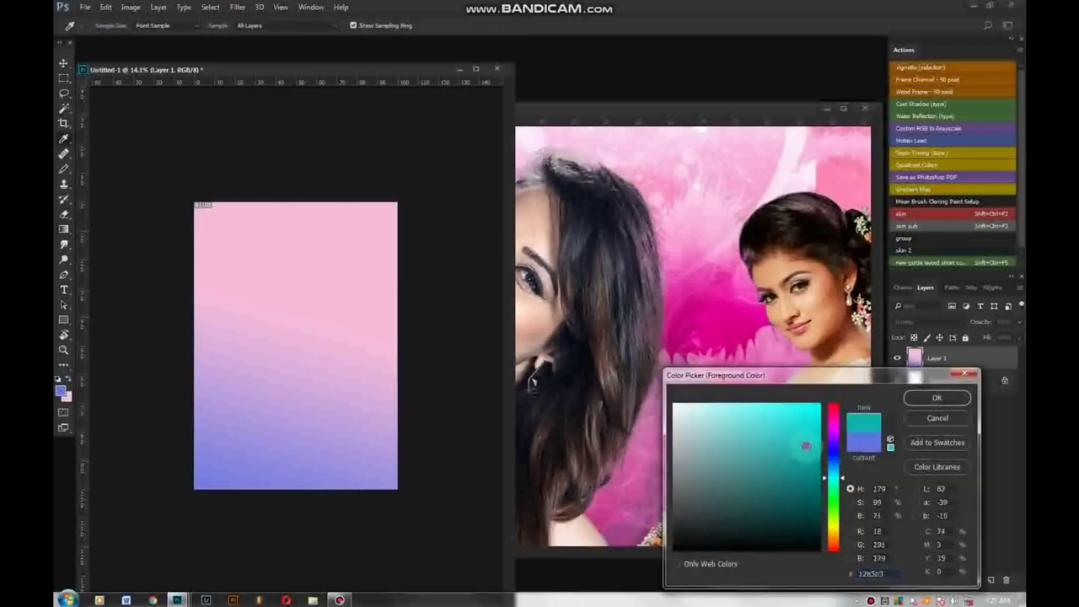
{"action": "left_click", "coordinate": [936, 398]}
{"action": "left_click", "coordinate": [68, 396]}
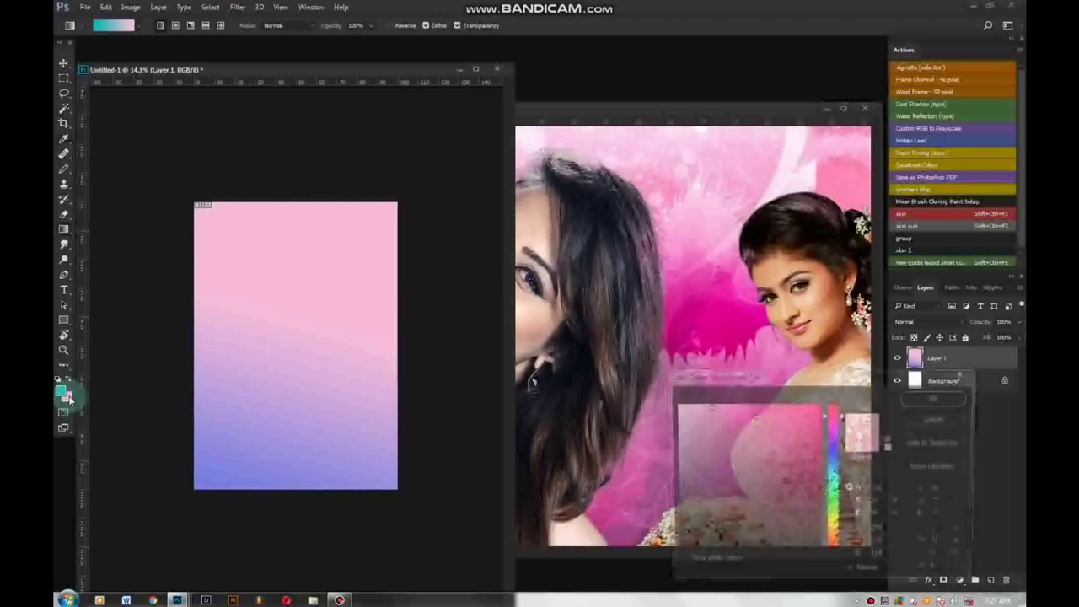
{"action": "left_click", "coordinate": [785, 447]}
{"action": "left_click", "coordinate": [833, 523]}
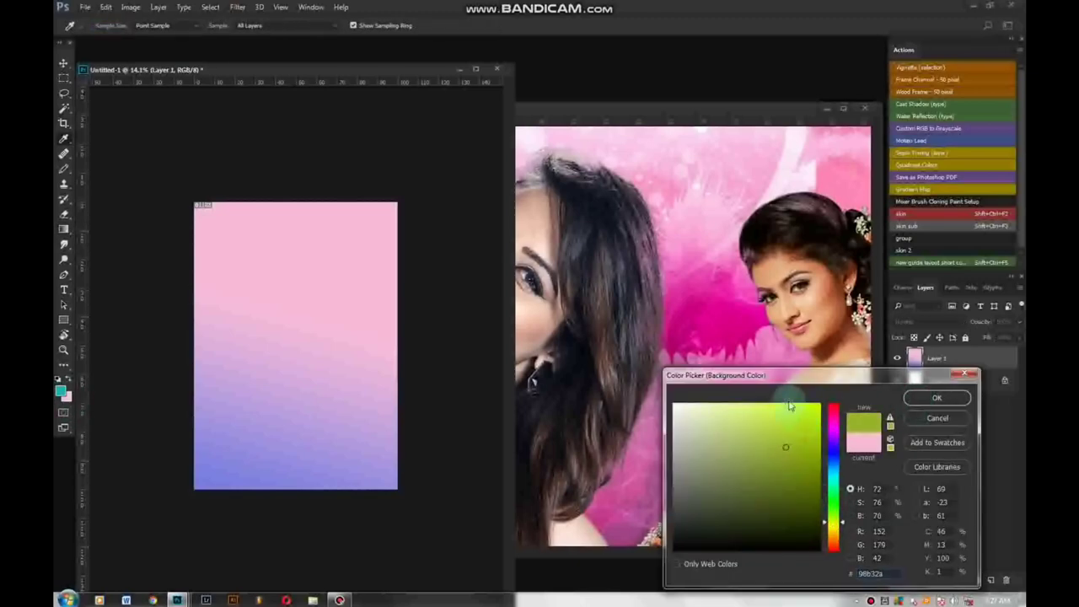
{"action": "left_click", "coordinate": [936, 398]}
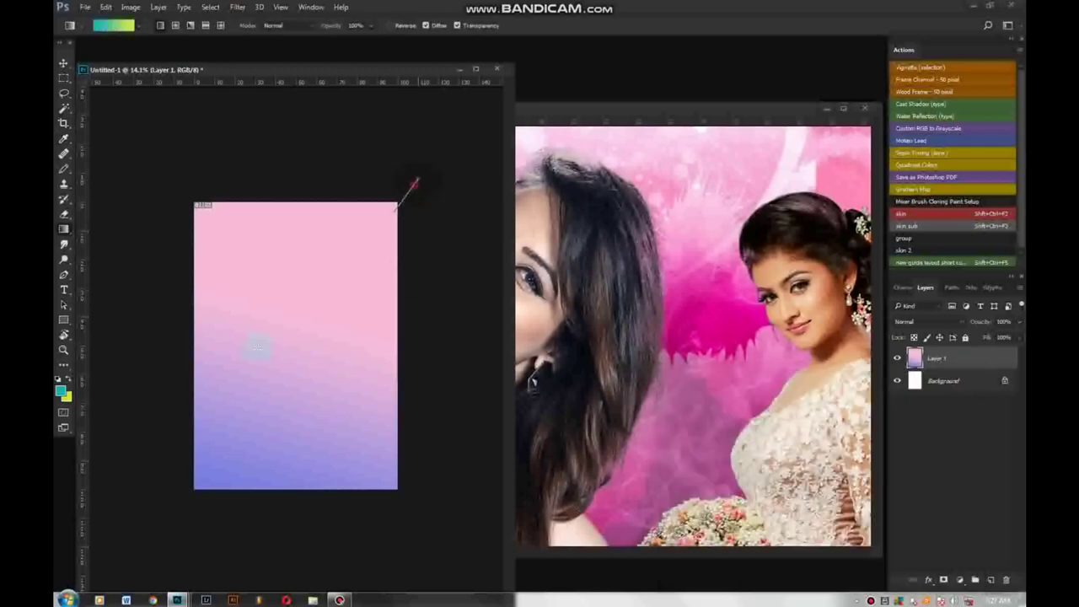
Draw teal-to-yellow-green gradients, then undo back to the white page with the camera icon
{"action": "left_click_drag", "start_coordinate": [256, 354], "coordinate": [257, 354]}
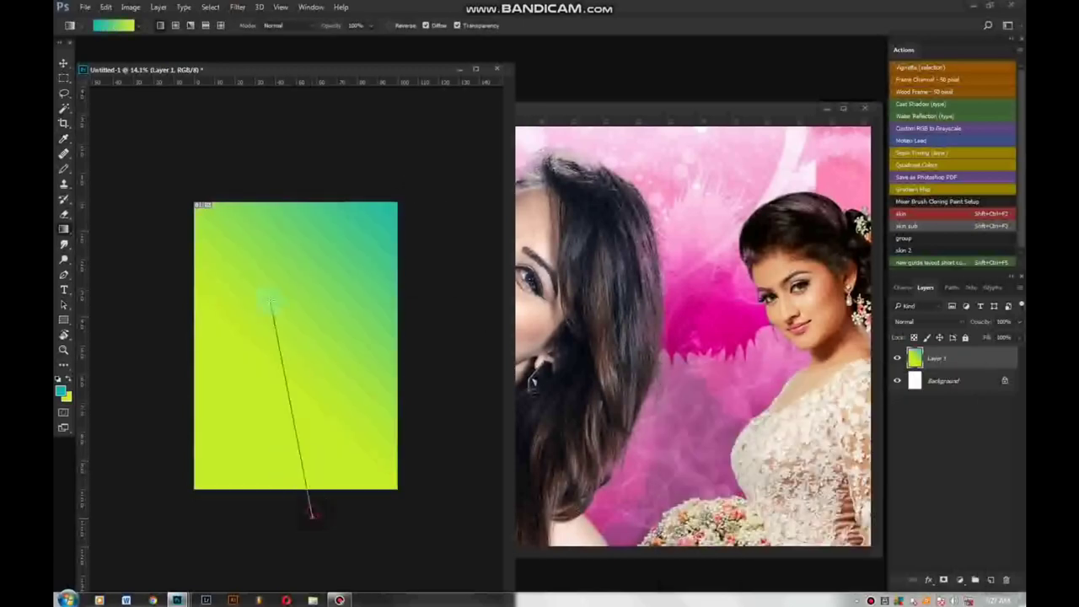
{"action": "left_click_drag", "start_coordinate": [269, 299], "coordinate": [311, 512]}
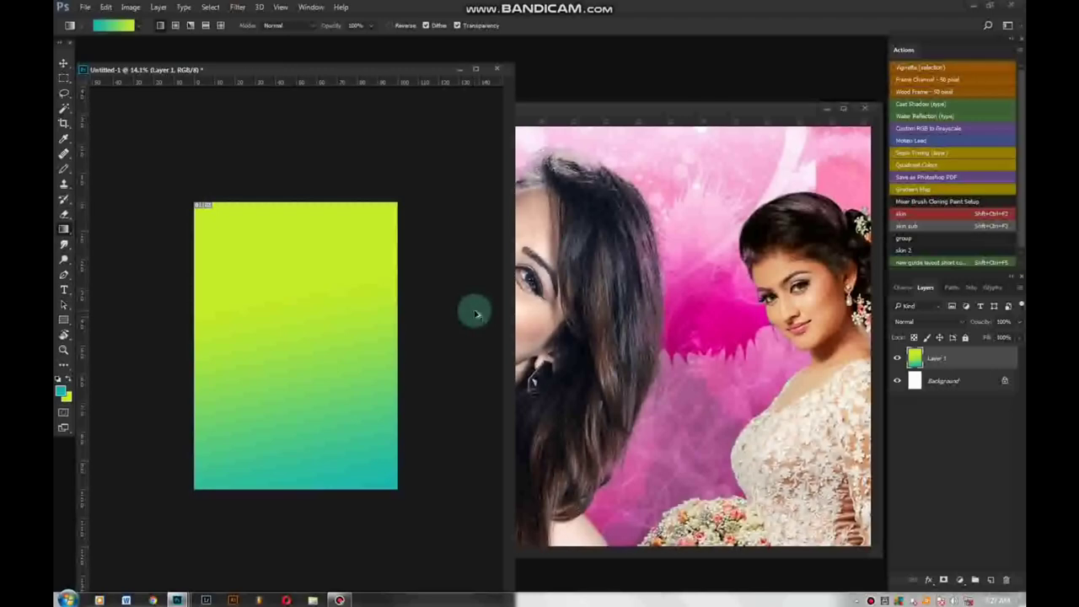
{"action": "key", "text": "ctrl+alt+z"}
{"action": "key", "text": "ctrl+alt+z"}
{"action": "key", "text": "ctrl+alt+z"}
{"action": "key", "text": "ctrl+alt+z"}
{"action": "key", "text": "ctrl+alt+z"}
{"action": "key", "text": "ctrl+alt+z"}
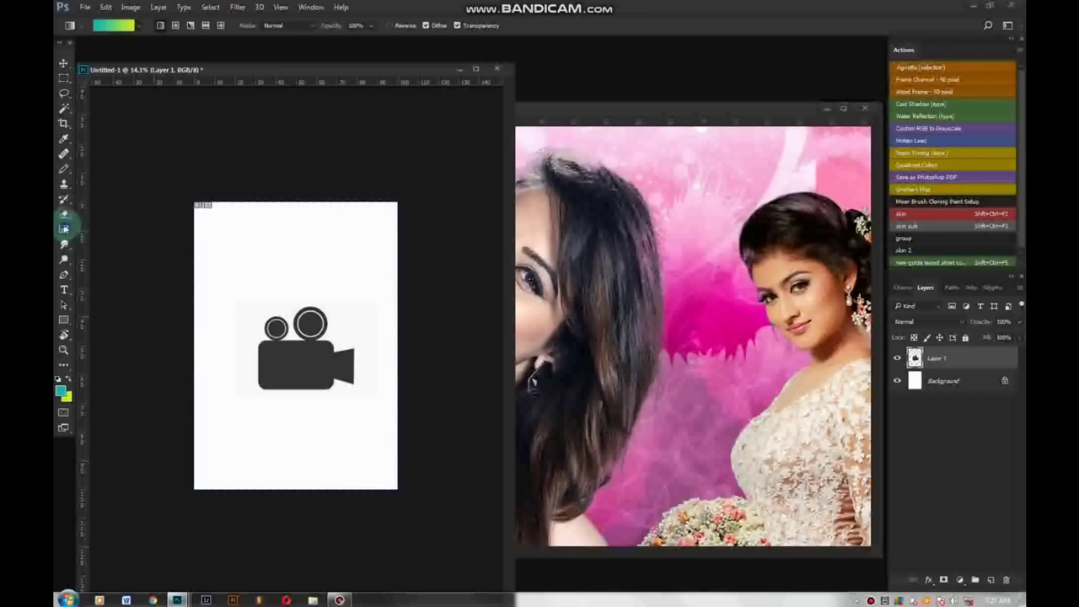
{"action": "right_click", "coordinate": [64, 227]}
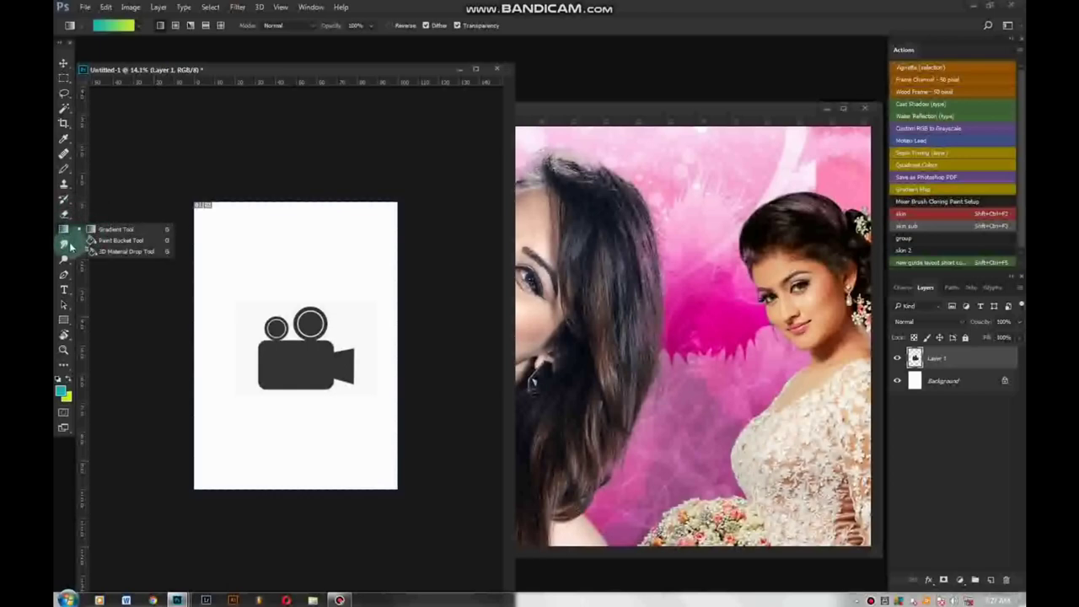
Switch to the Blur tool with a smaller brush and soften the camera lens edges
{"action": "left_click", "coordinate": [67, 245]}
{"action": "right_click", "coordinate": [67, 245]}
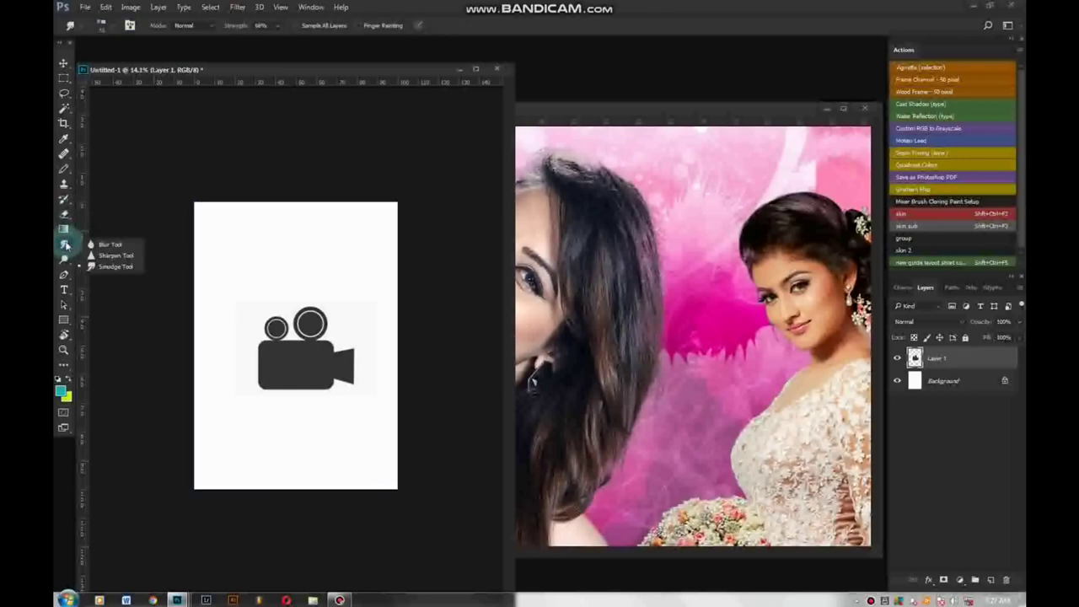
{"action": "left_click", "coordinate": [110, 245]}
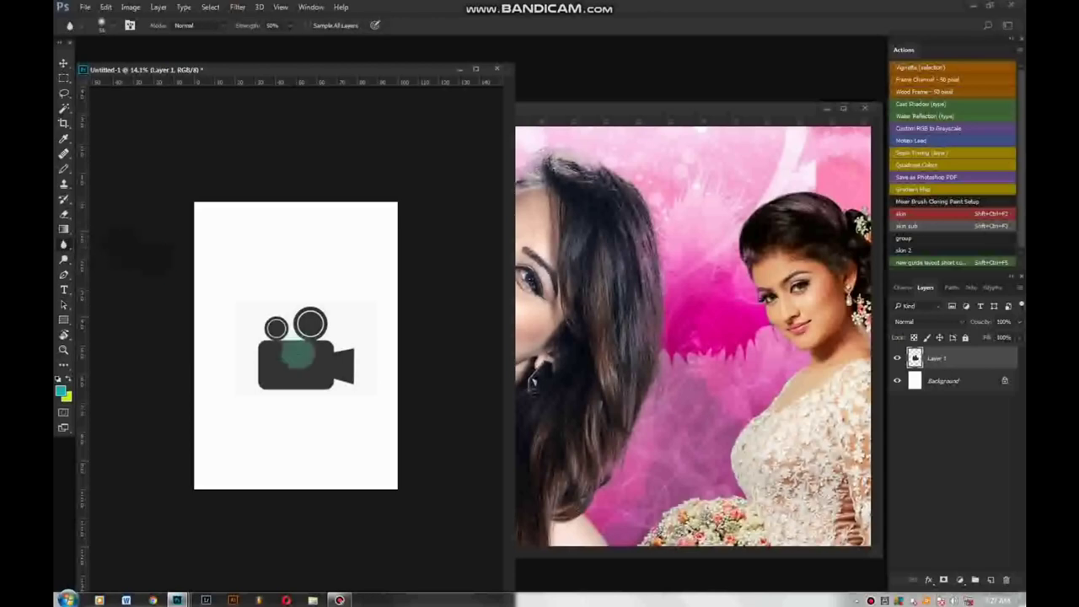
{"action": "scroll", "coordinate": [294, 330], "scroll_direction": "up", "scroll_amount": 5}
{"action": "left_click_drag", "start_coordinate": [336, 336], "coordinate": [278, 337]}
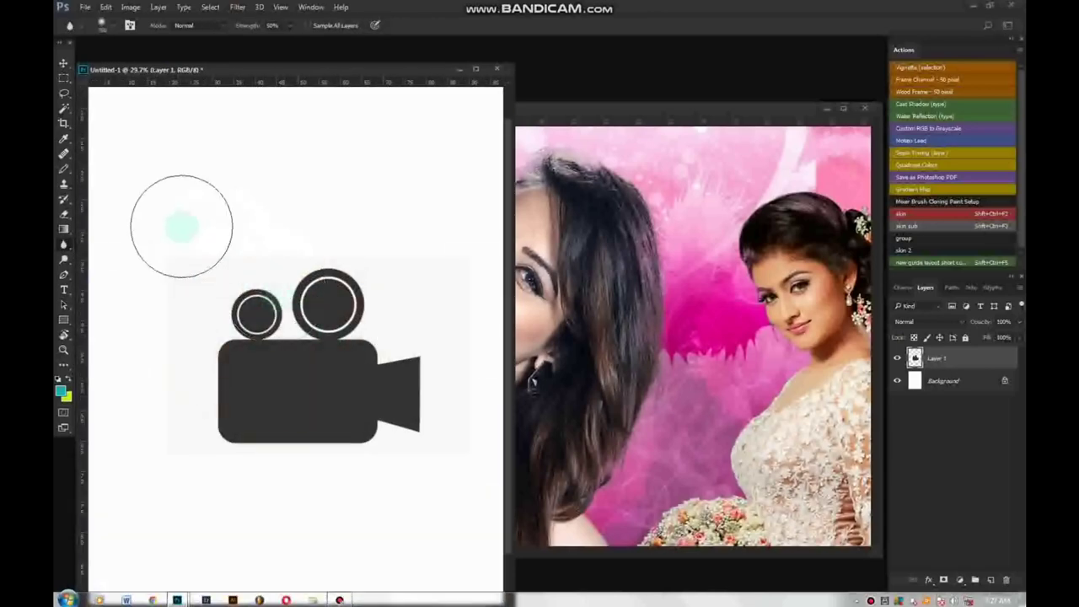
{"action": "left_click_drag", "start_coordinate": [217, 314], "coordinate": [316, 337]}
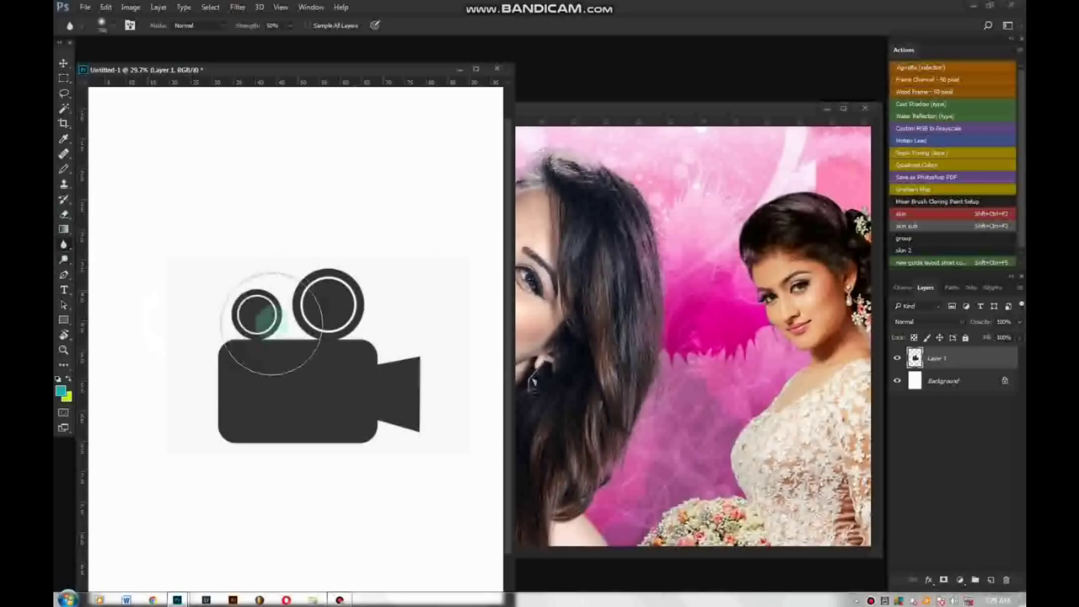
{"action": "mouse_move", "coordinate": [257, 311]}
{"action": "left_mouse_down"}
{"action": "mouse_move", "coordinate": [306, 354]}
{"action": "mouse_move", "coordinate": [306, 321]}
{"action": "mouse_move", "coordinate": [266, 318]}
{"action": "left_mouse_up"}
Blur the camera body's bottom edge
{"action": "scroll", "coordinate": [267, 320], "scroll_direction": "up", "scroll_amount": 3}
{"action": "scroll", "coordinate": [262, 319], "scroll_direction": "up", "scroll_amount": 2}
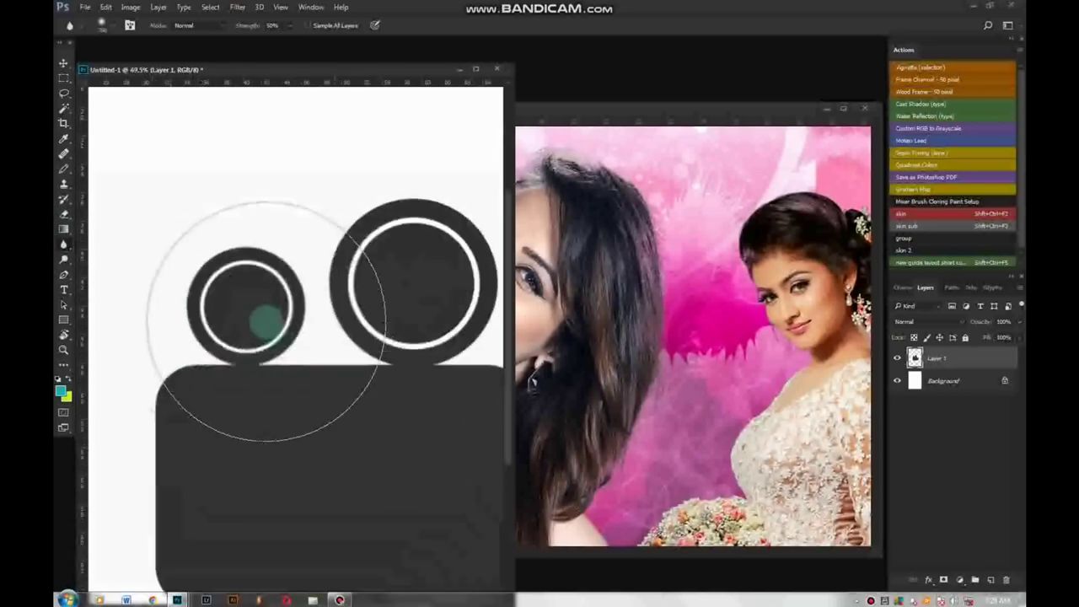
{"action": "scroll", "coordinate": [240, 316], "scroll_direction": "down", "scroll_amount": 1}
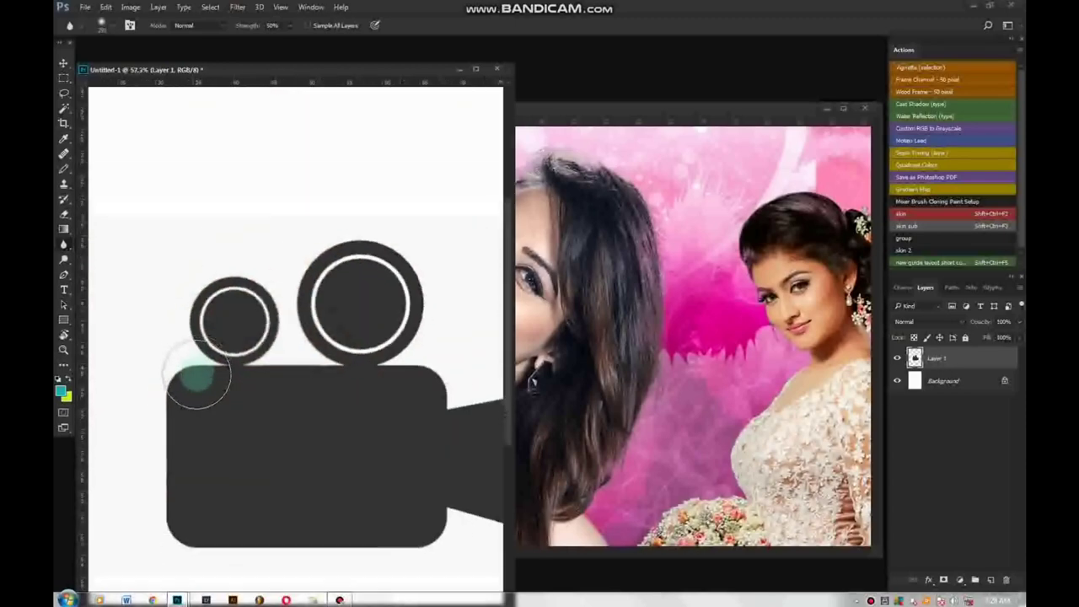
{"action": "mouse_move", "coordinate": [221, 531]}
{"action": "left_mouse_down"}
{"action": "mouse_move", "coordinate": [216, 565]}
{"action": "mouse_move", "coordinate": [313, 529]}
{"action": "mouse_move", "coordinate": [445, 512]}
{"action": "mouse_move", "coordinate": [168, 542]}
{"action": "left_mouse_up"}
{"action": "scroll", "coordinate": [360, 489], "scroll_direction": "down", "scroll_amount": 3}
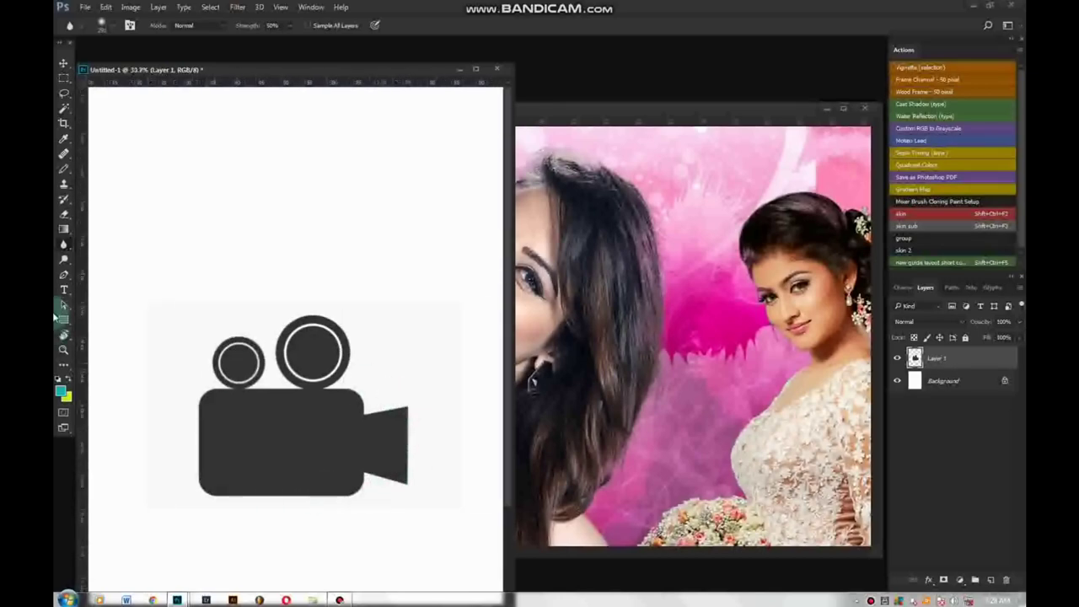
{"action": "scroll", "coordinate": [295, 344], "scroll_direction": "up", "scroll_amount": 1}
Sharpen inside the small lens, then bring the portrait document dng.jpg to the front
{"action": "right_click", "coordinate": [65, 245]}
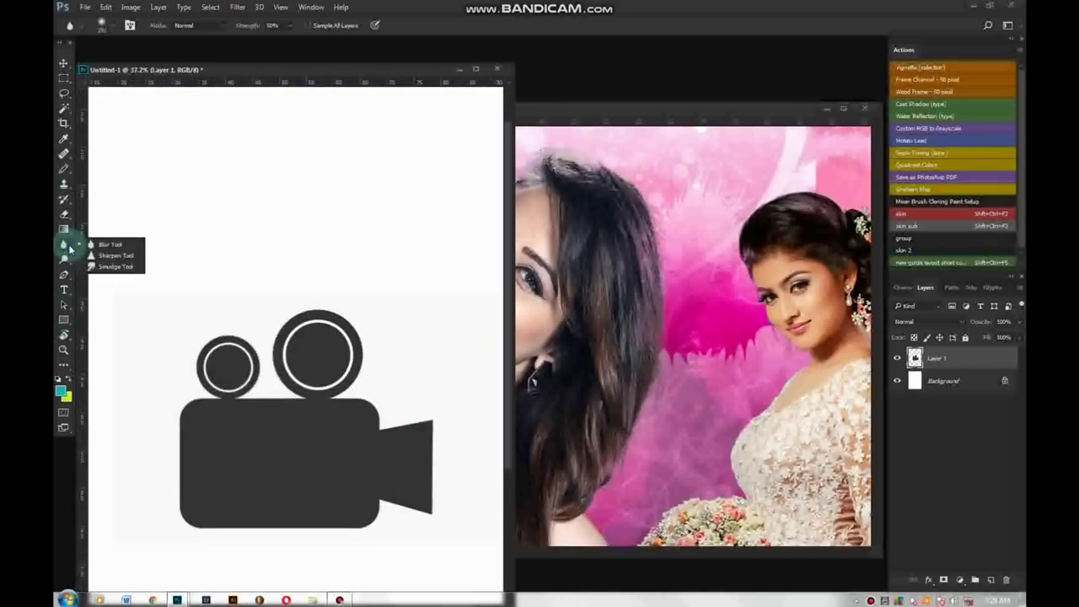
{"action": "left_click", "coordinate": [115, 255]}
{"action": "scroll", "coordinate": [331, 371], "scroll_direction": "up", "scroll_amount": 2}
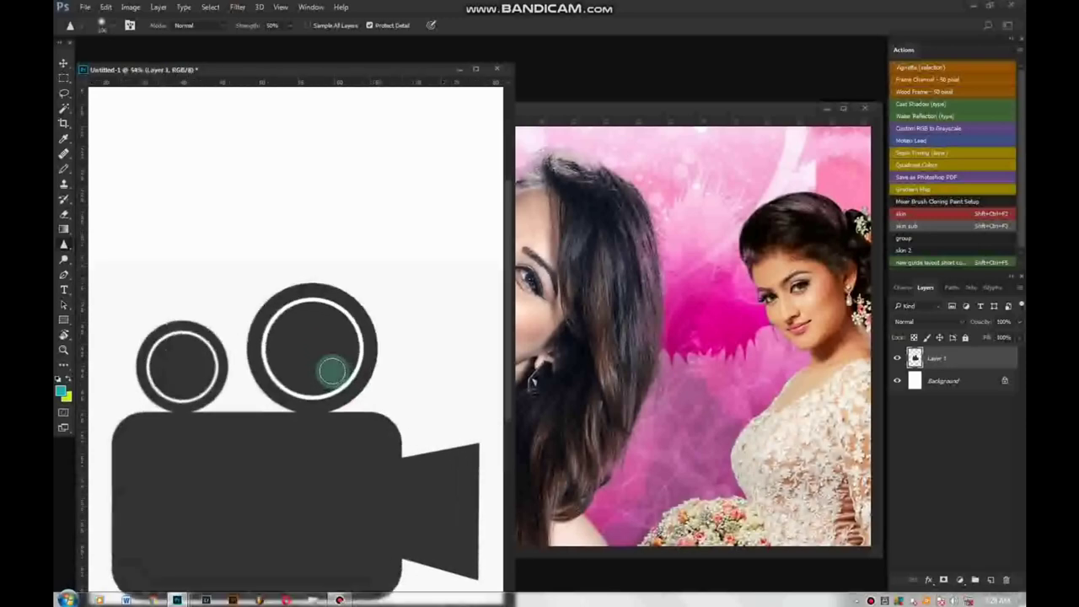
{"action": "scroll", "coordinate": [332, 371], "scroll_direction": "up", "scroll_amount": 1}
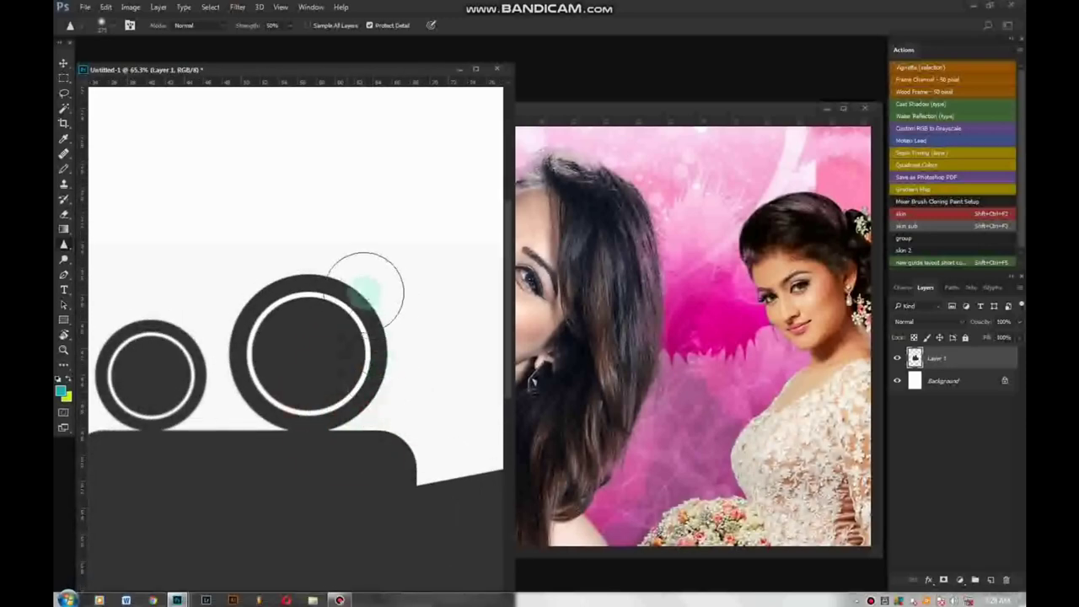
{"action": "left_click_drag", "start_coordinate": [168, 385], "coordinate": [442, 302]}
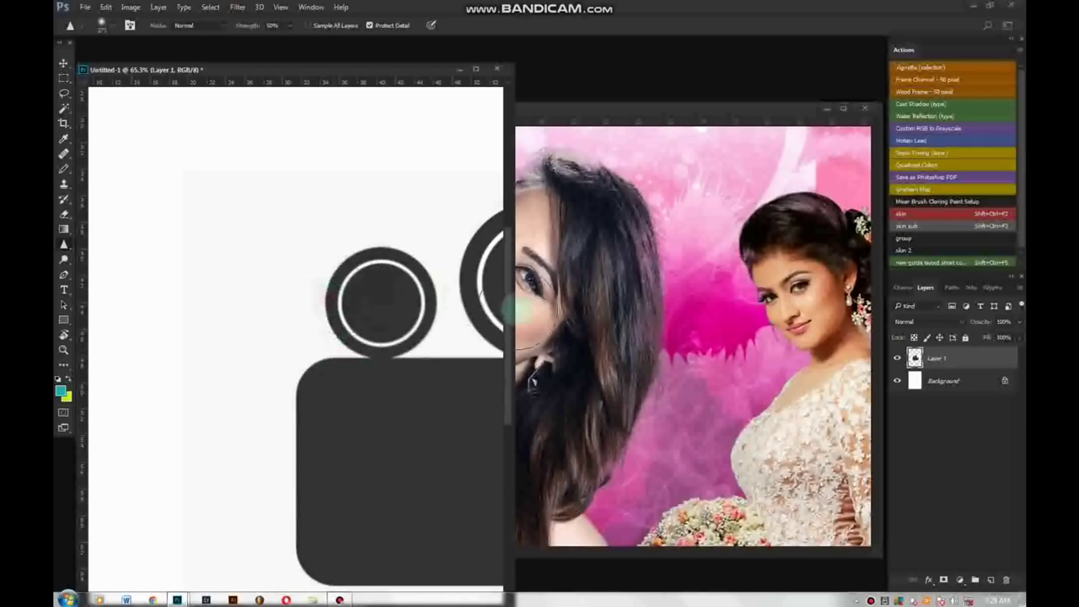
{"action": "left_click_drag", "start_coordinate": [698, 118], "coordinate": [376, 197]}
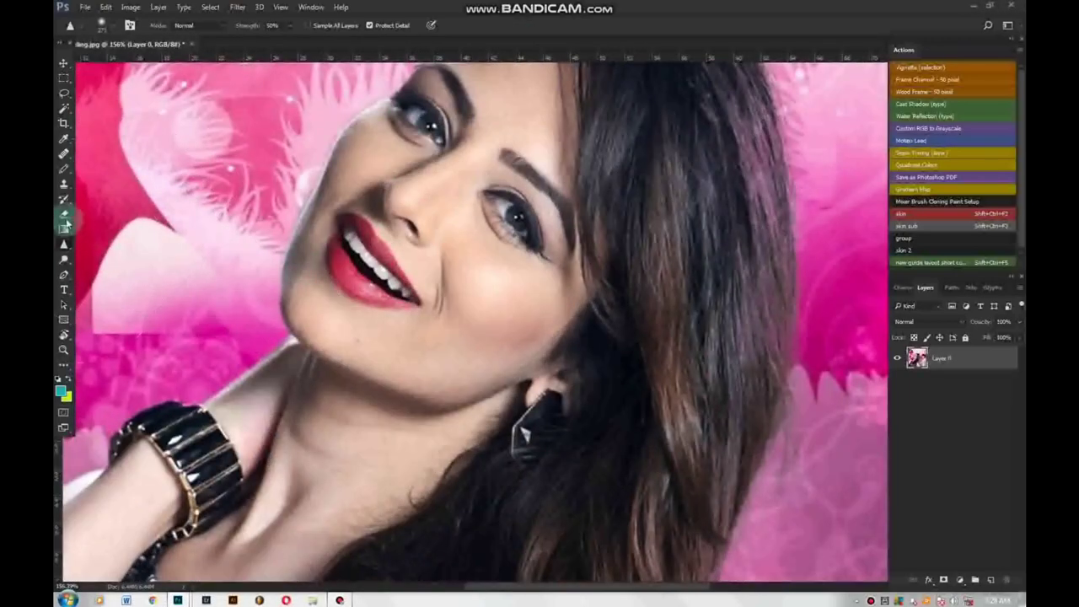
Smooth the portrait's teeth and lips with a smaller Blur brush
{"action": "right_click", "coordinate": [65, 221]}
{"action": "left_click", "coordinate": [108, 241]}
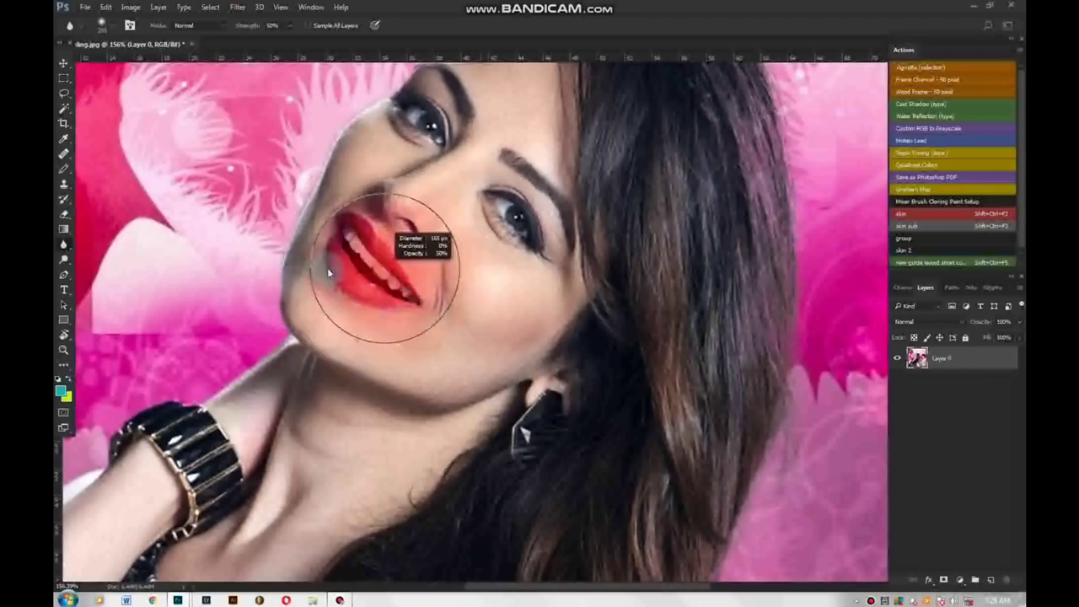
{"action": "left_click_drag", "start_coordinate": [327, 267], "coordinate": [296, 265]}
{"action": "scroll", "coordinate": [379, 342], "scroll_direction": "up", "scroll_amount": 2}
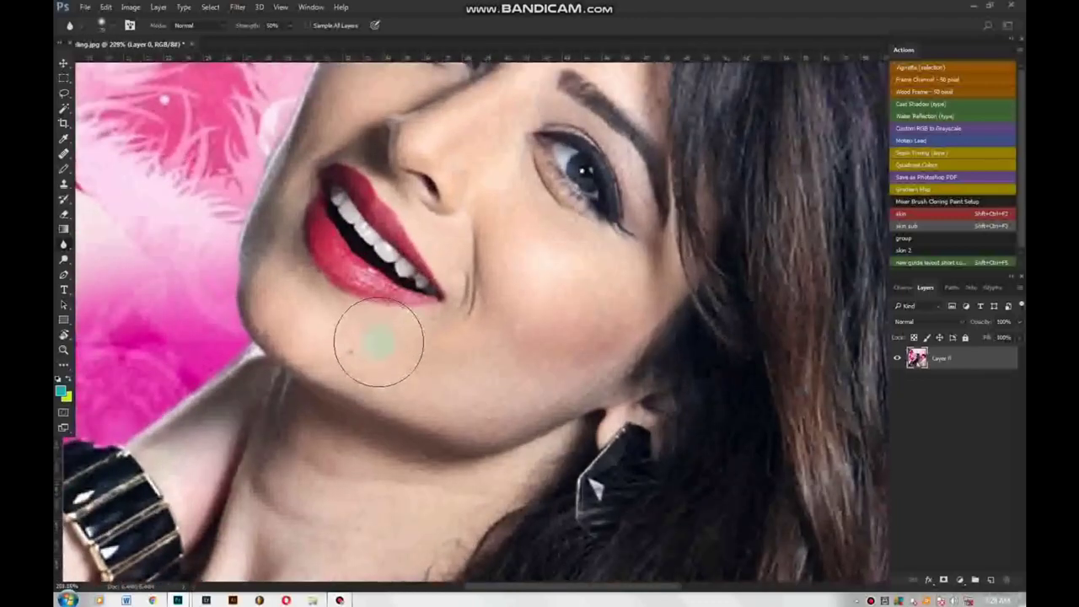
{"action": "scroll", "coordinate": [379, 342], "scroll_direction": "up", "scroll_amount": 1}
{"action": "left_click_drag", "start_coordinate": [356, 351], "coordinate": [342, 350]}
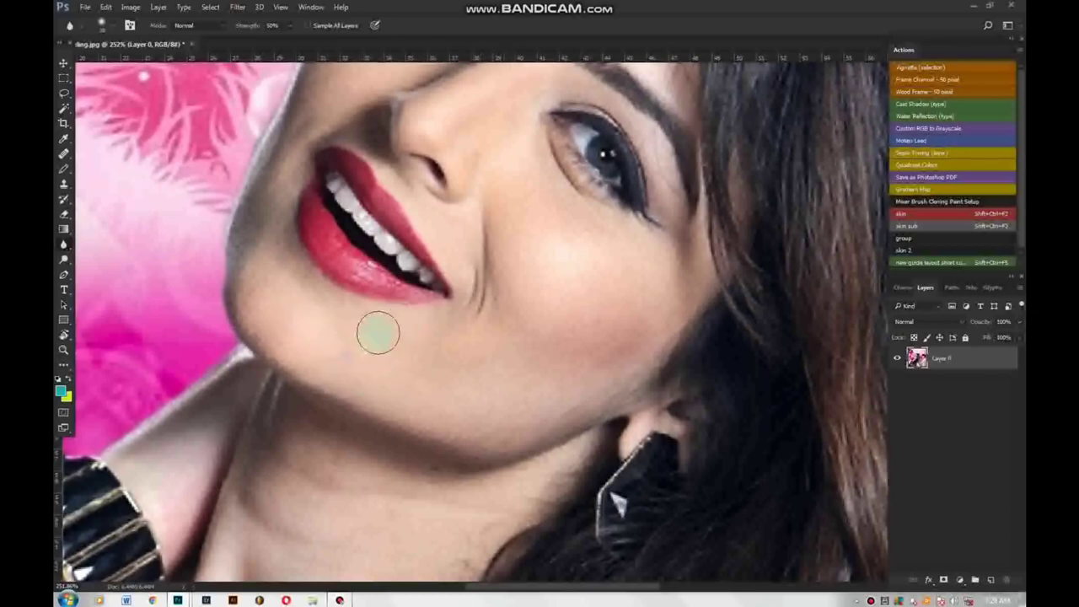
{"action": "left_click_drag", "start_coordinate": [392, 250], "coordinate": [434, 250]}
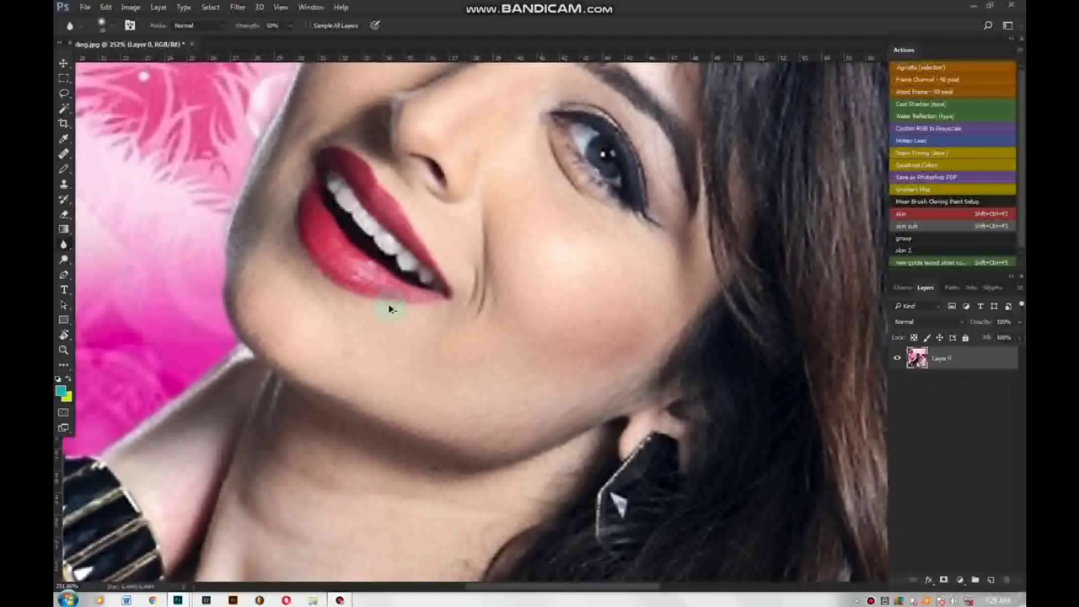
Sharpen the woman's teeth and both irises with the Sharpen tool
{"action": "right_click", "coordinate": [63, 245]}
{"action": "left_click", "coordinate": [114, 256]}
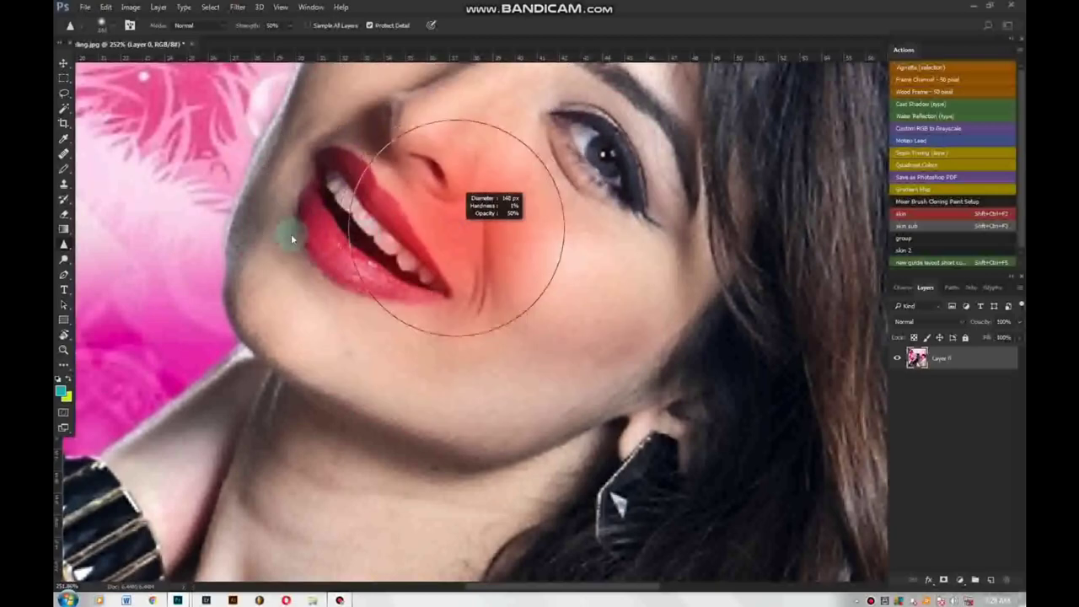
{"action": "left_click_drag", "start_coordinate": [345, 236], "coordinate": [398, 257]}
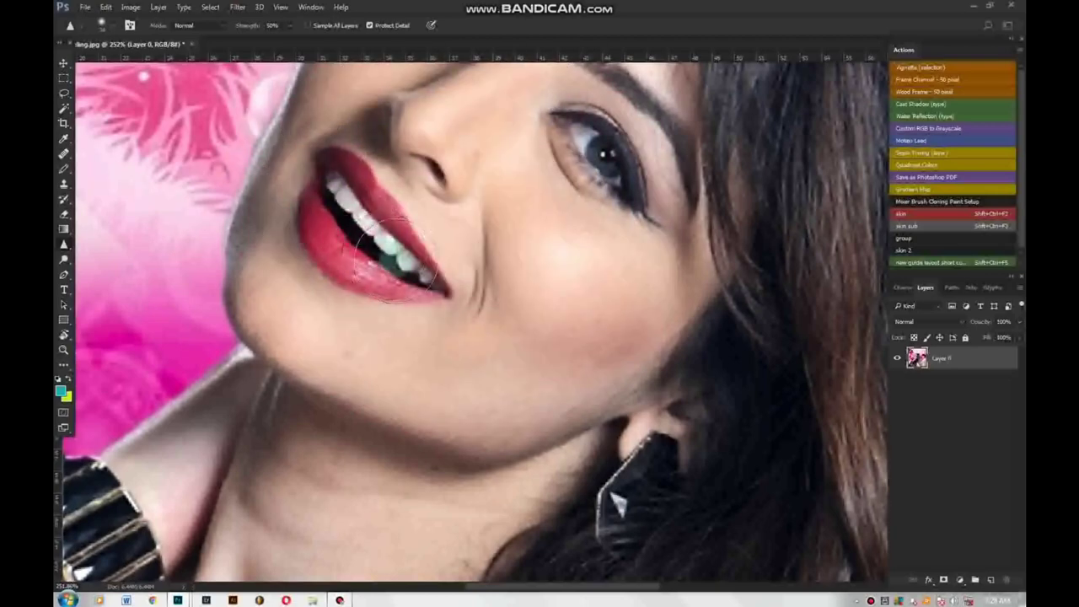
{"action": "mouse_move", "coordinate": [579, 193]}
{"action": "left_mouse_down"}
{"action": "mouse_move", "coordinate": [458, 265]}
{"action": "mouse_move", "coordinate": [489, 220]}
{"action": "left_mouse_up"}
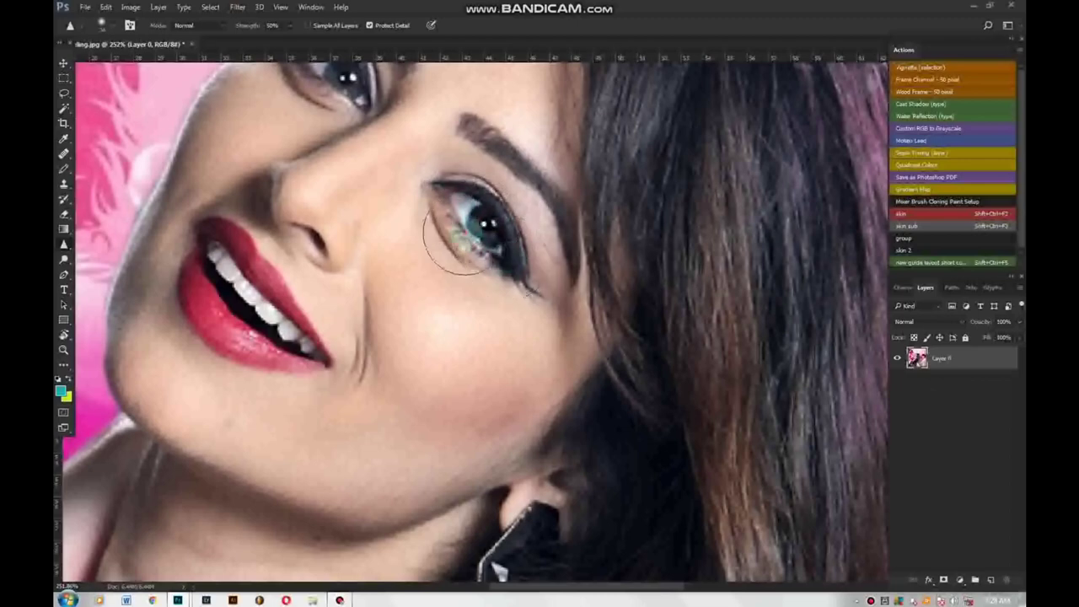
{"action": "scroll", "coordinate": [479, 229], "scroll_direction": "down", "scroll_amount": 3}
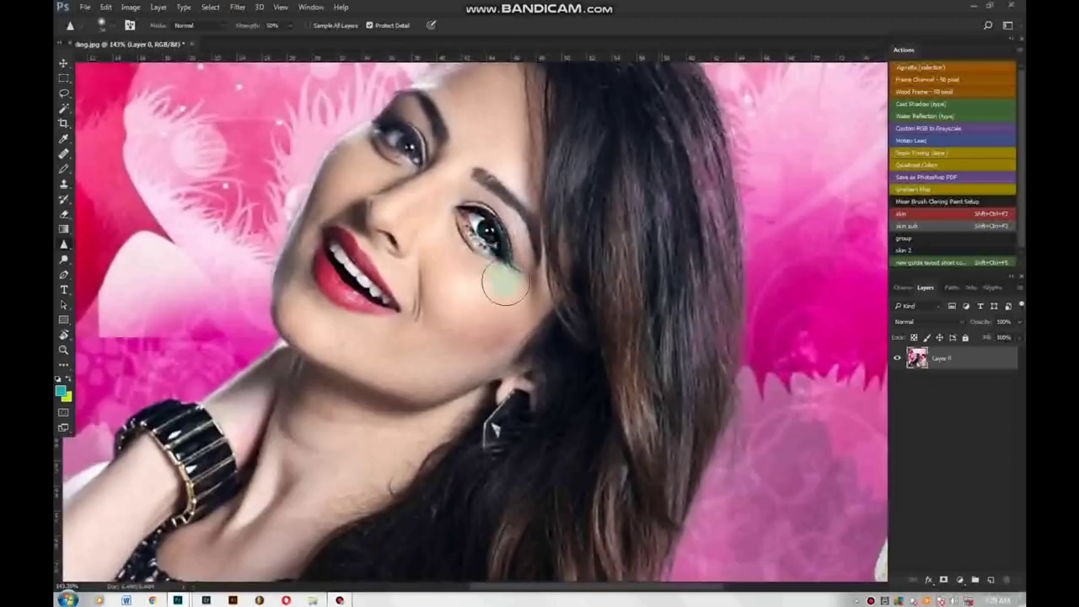
{"action": "left_click_drag", "start_coordinate": [407, 153], "coordinate": [401, 138]}
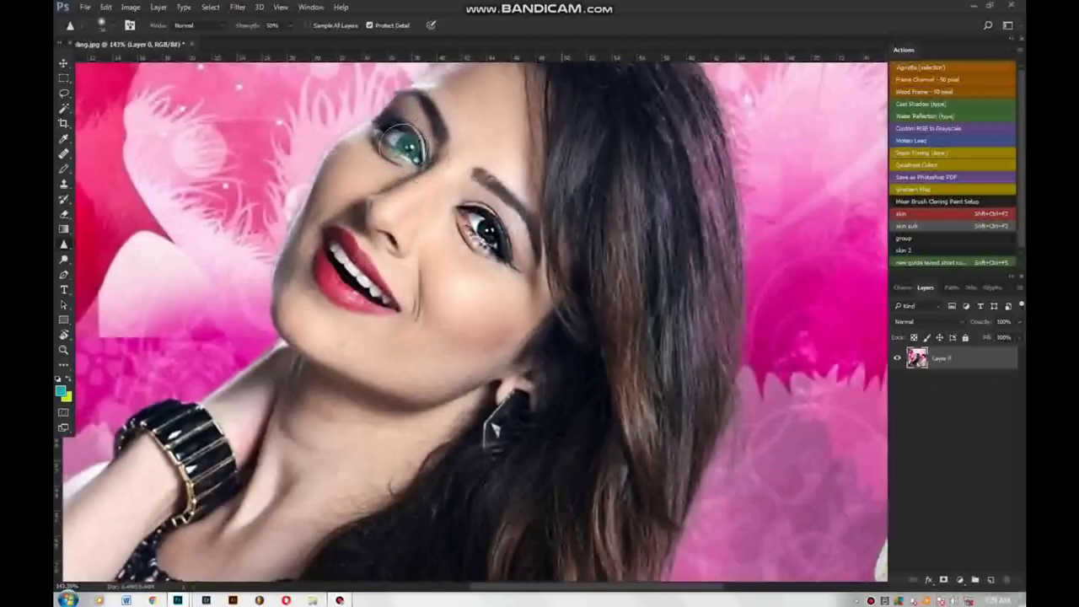
{"action": "left_click_drag", "start_coordinate": [333, 253], "coordinate": [362, 285]}
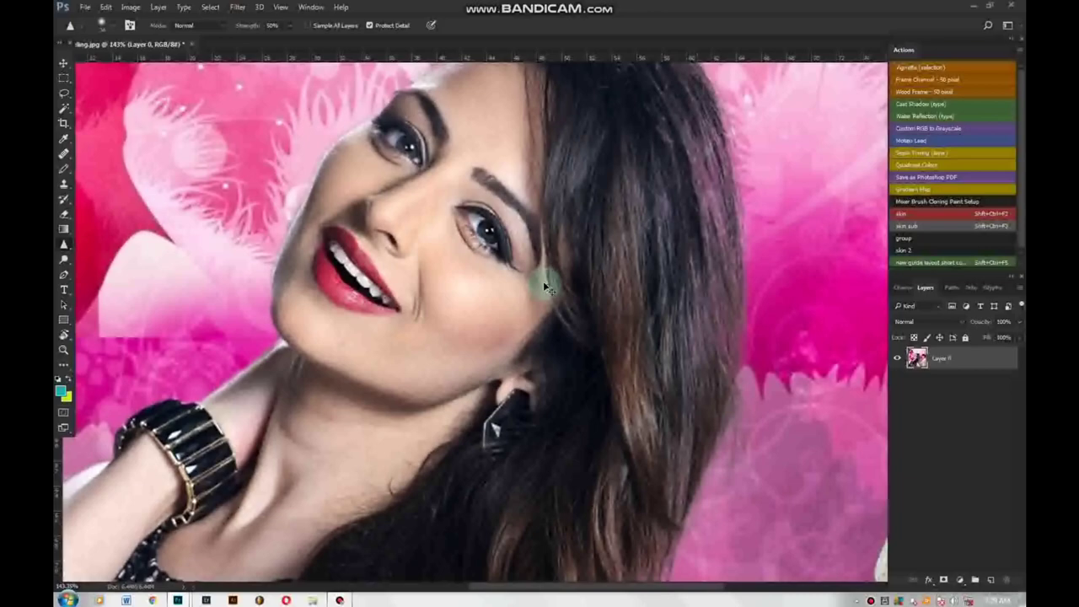
{"action": "right_click", "coordinate": [63, 244]}
Select the Smudge tool and zoom and pan to frame the left woman's hair
{"action": "left_click", "coordinate": [109, 268]}
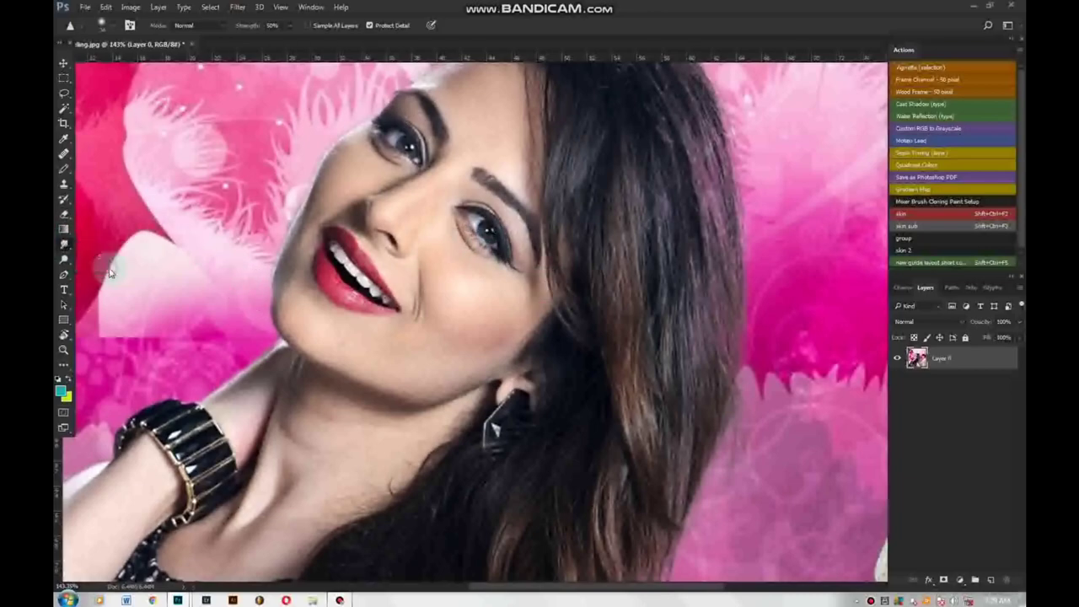
{"action": "scroll", "coordinate": [496, 352], "scroll_direction": "down", "scroll_amount": 2}
{"action": "scroll", "coordinate": [498, 350], "scroll_direction": "down", "scroll_amount": 1}
{"action": "scroll", "coordinate": [502, 346], "scroll_direction": "up", "scroll_amount": 1}
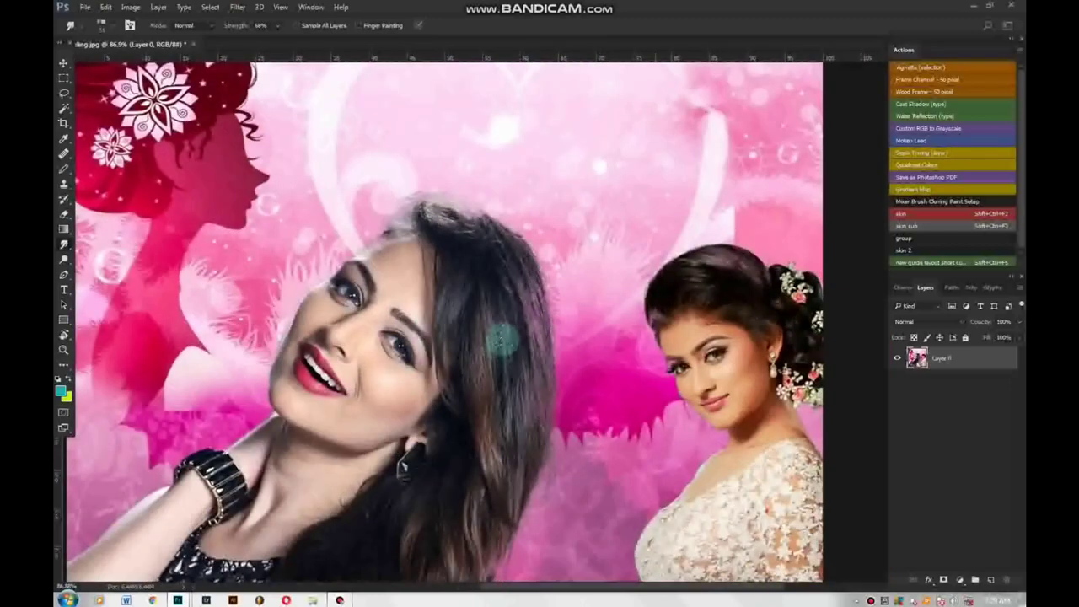
{"action": "scroll", "coordinate": [501, 337], "scroll_direction": "up", "scroll_amount": 1}
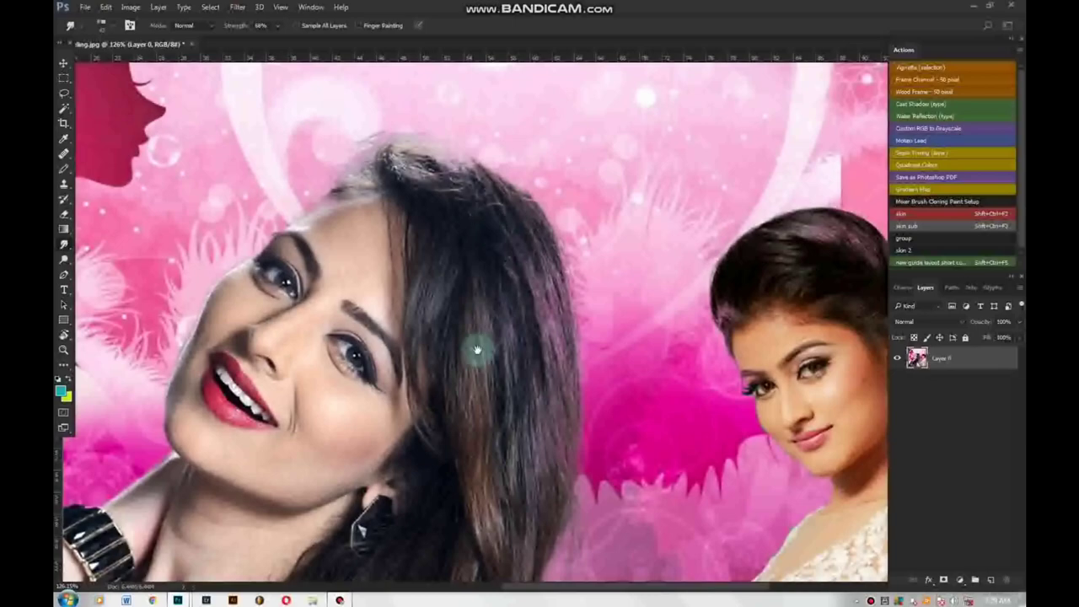
{"action": "left_click_drag", "start_coordinate": [477, 349], "coordinate": [628, 210]}
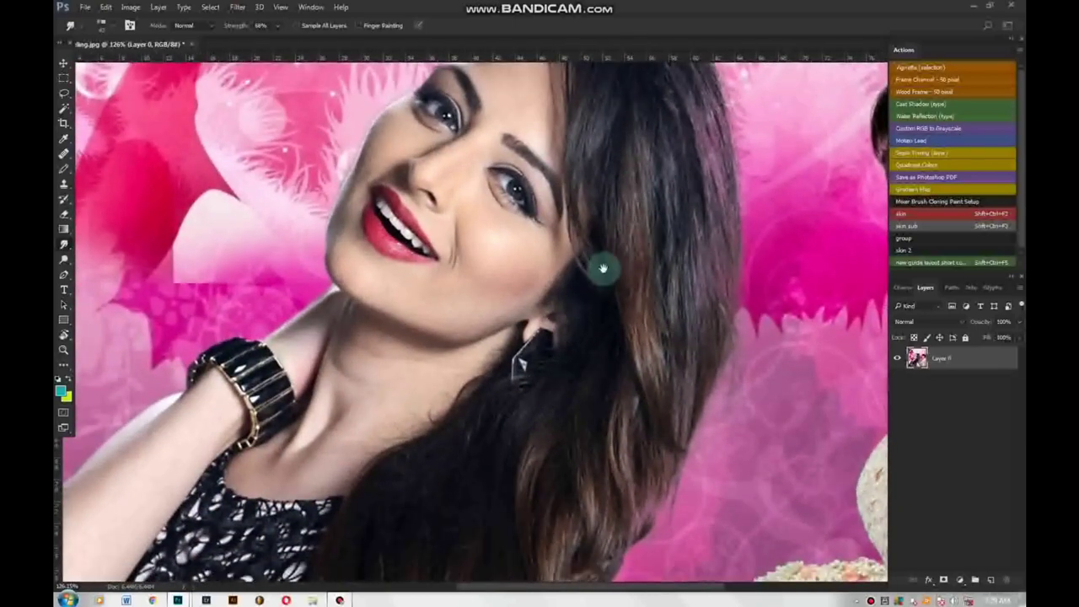
{"action": "left_click_drag", "start_coordinate": [646, 241], "coordinate": [520, 281]}
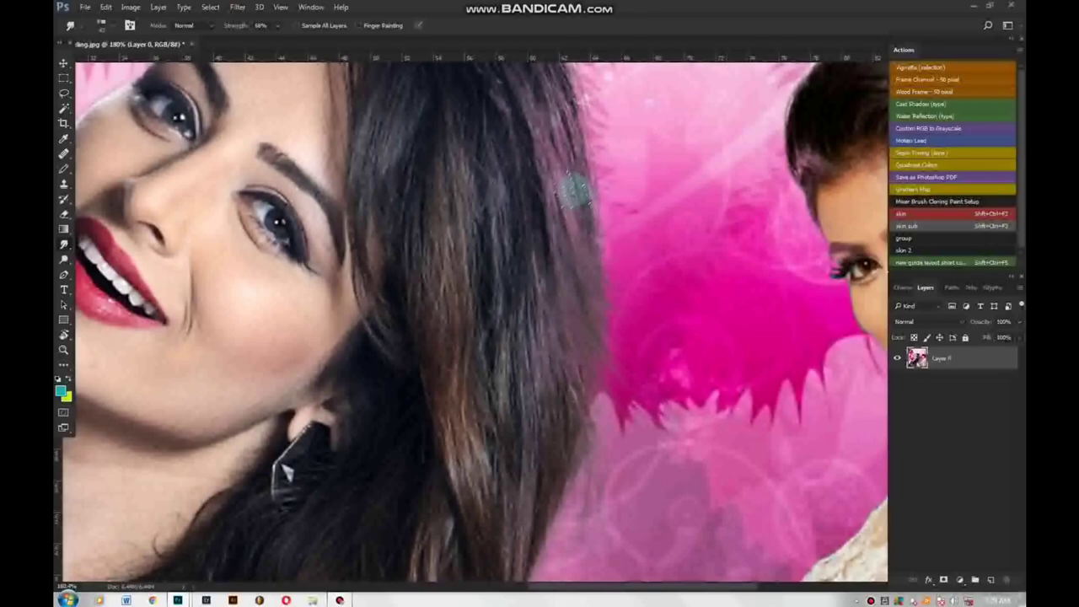
{"action": "left_click_drag", "start_coordinate": [643, 210], "coordinate": [374, 298]}
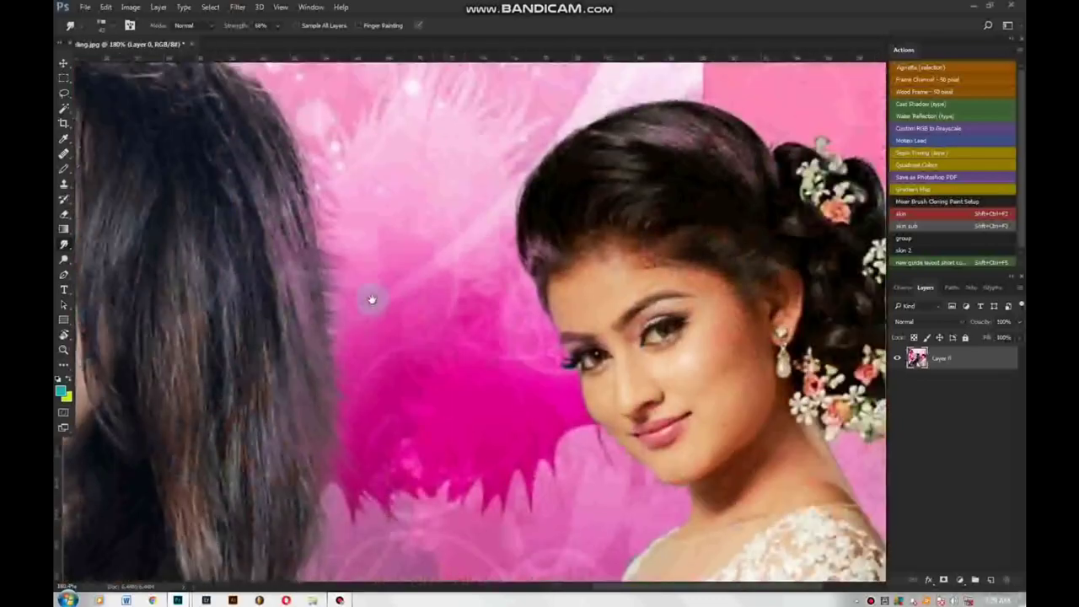
{"action": "scroll", "coordinate": [333, 324], "scroll_direction": "up", "scroll_amount": 3}
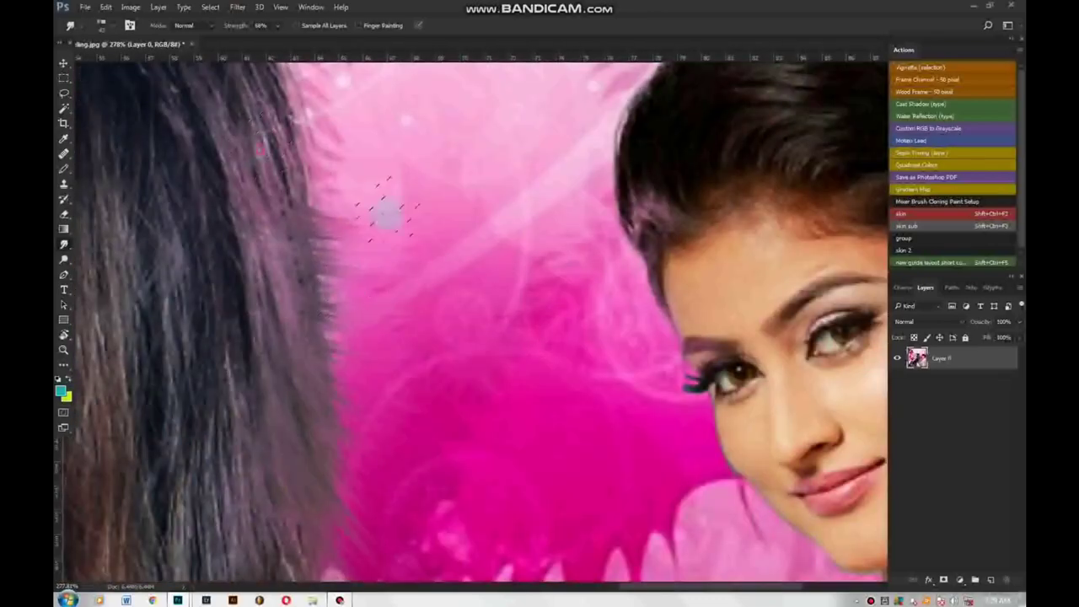
Smudge the upper and lower hair edges into the pink background
{"action": "left_click_drag", "start_coordinate": [292, 222], "coordinate": [338, 240]}
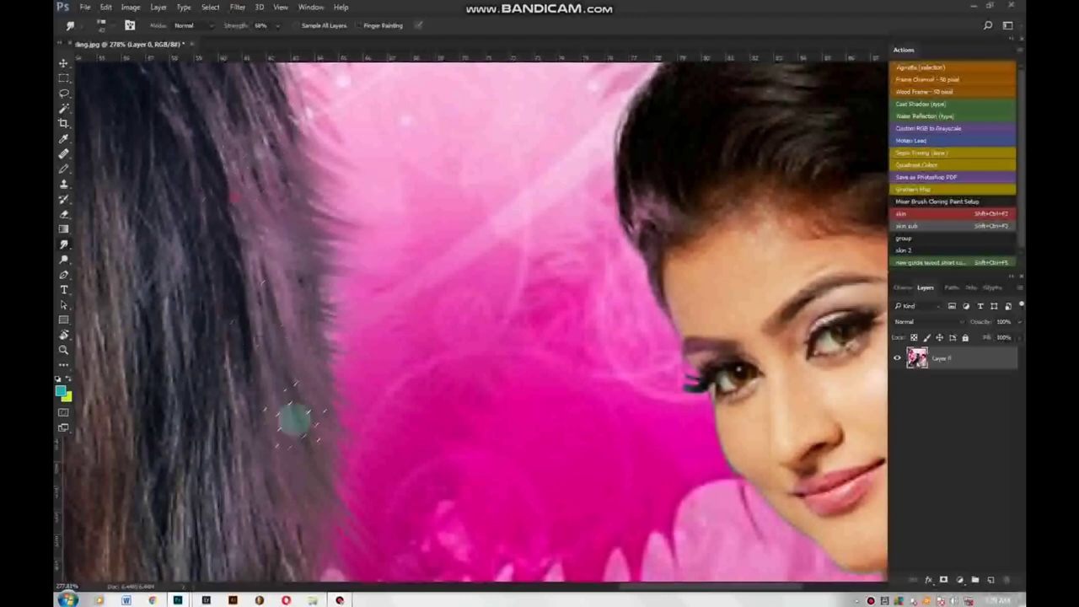
{"action": "left_click_drag", "start_coordinate": [260, 362], "coordinate": [274, 231]}
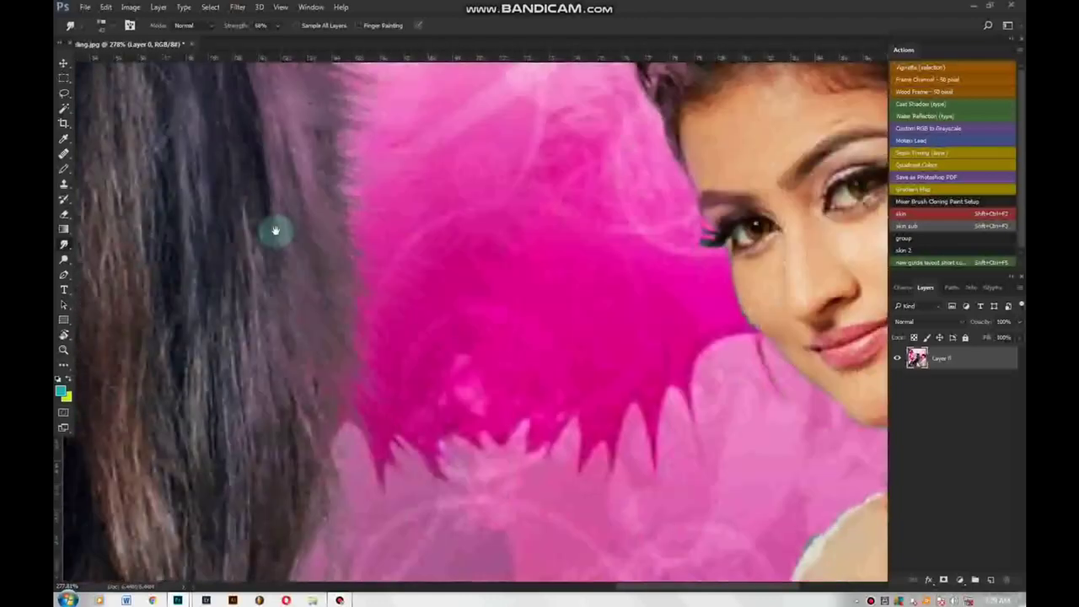
{"action": "left_click_drag", "start_coordinate": [390, 445], "coordinate": [374, 469]}
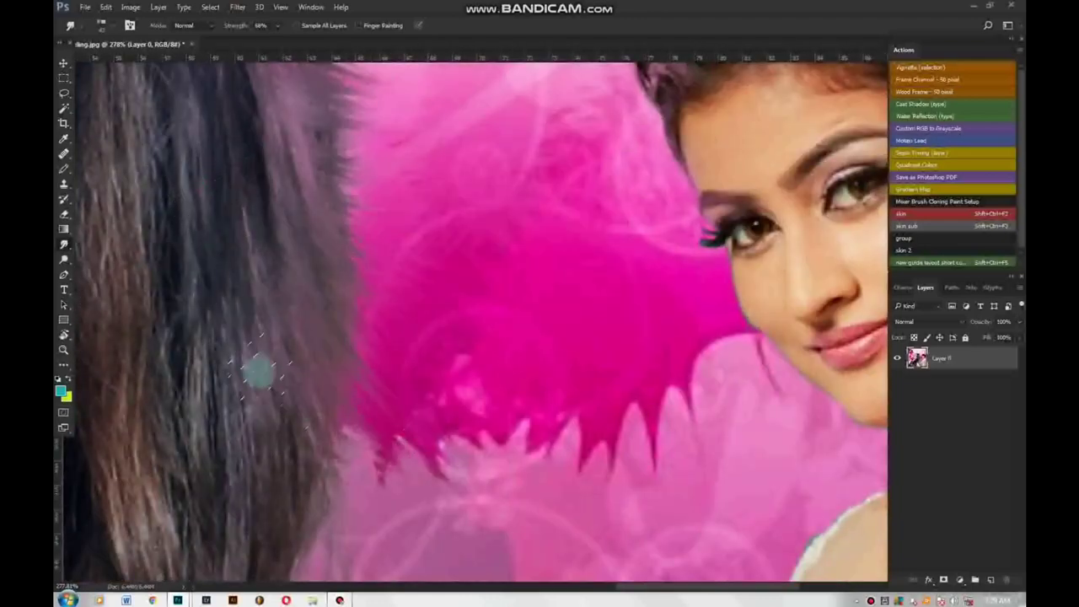
{"action": "left_click_drag", "start_coordinate": [284, 508], "coordinate": [378, 373]}
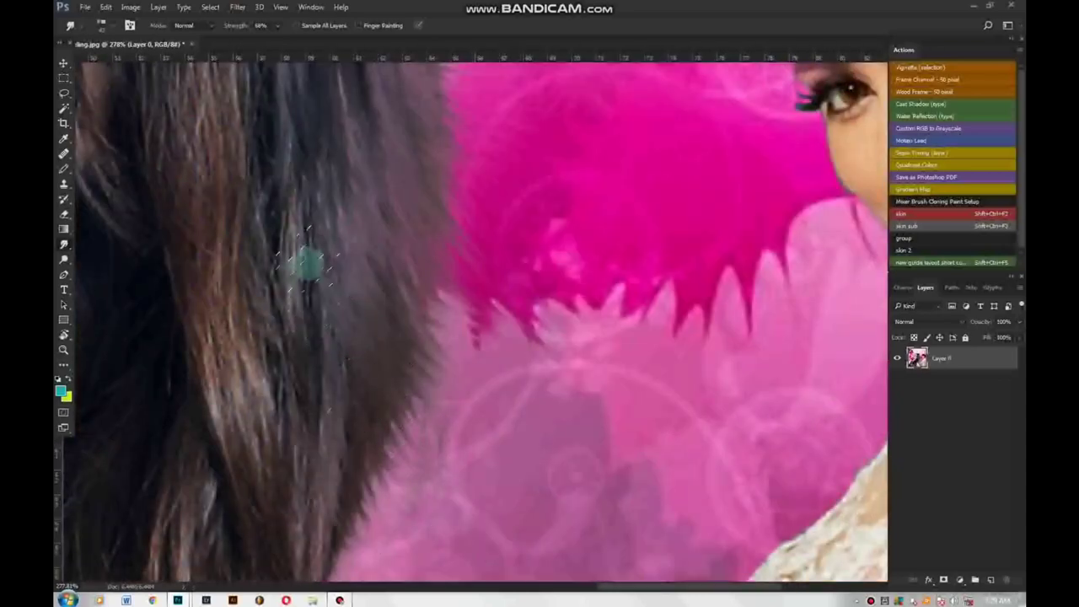
{"action": "scroll", "coordinate": [313, 525], "scroll_direction": "down", "scroll_amount": 3}
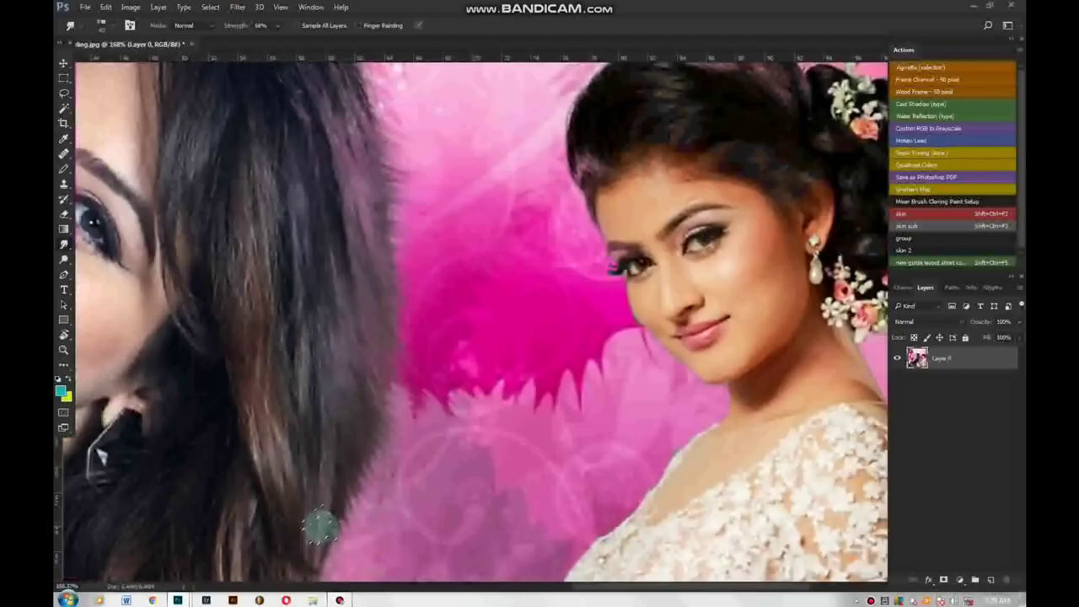
{"action": "scroll", "coordinate": [287, 321], "scroll_direction": "down", "scroll_amount": 2}
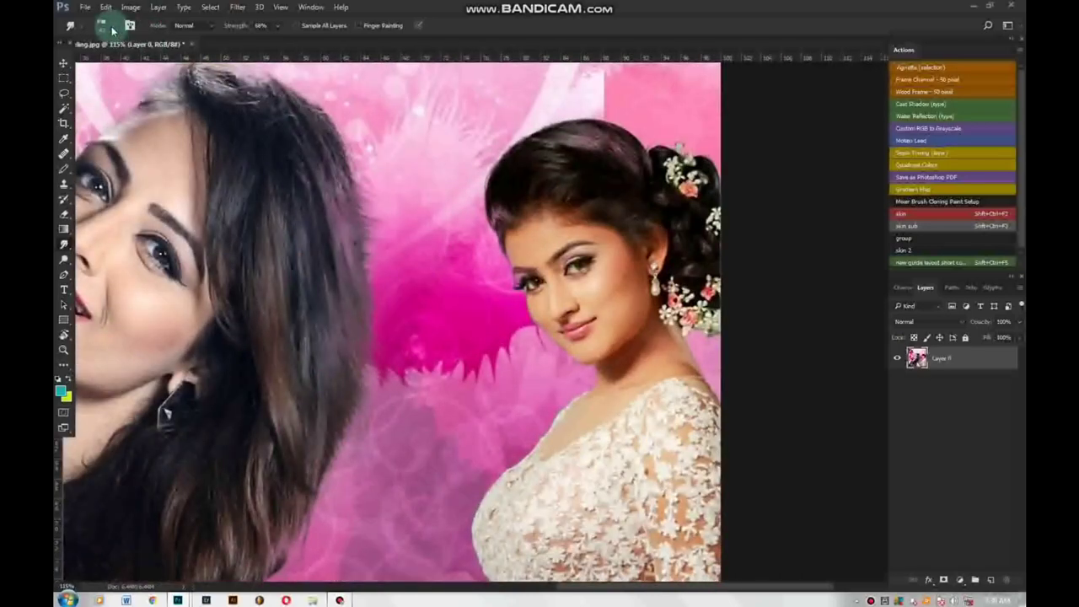
Choose a round brush at 100% hardness and shrink its size
{"action": "left_click", "coordinate": [110, 28]}
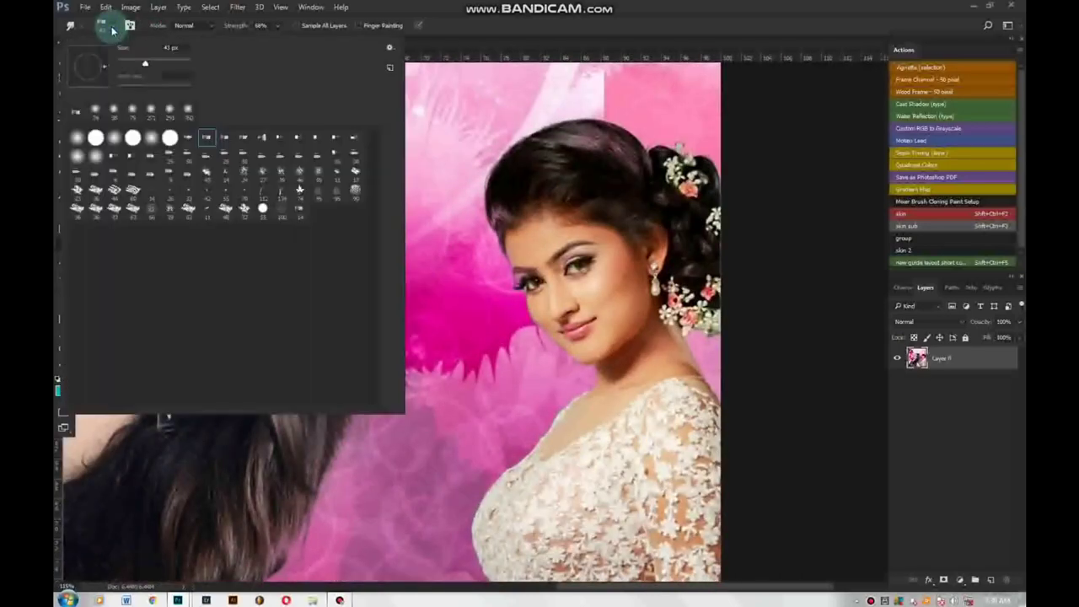
{"action": "left_click", "coordinate": [132, 137]}
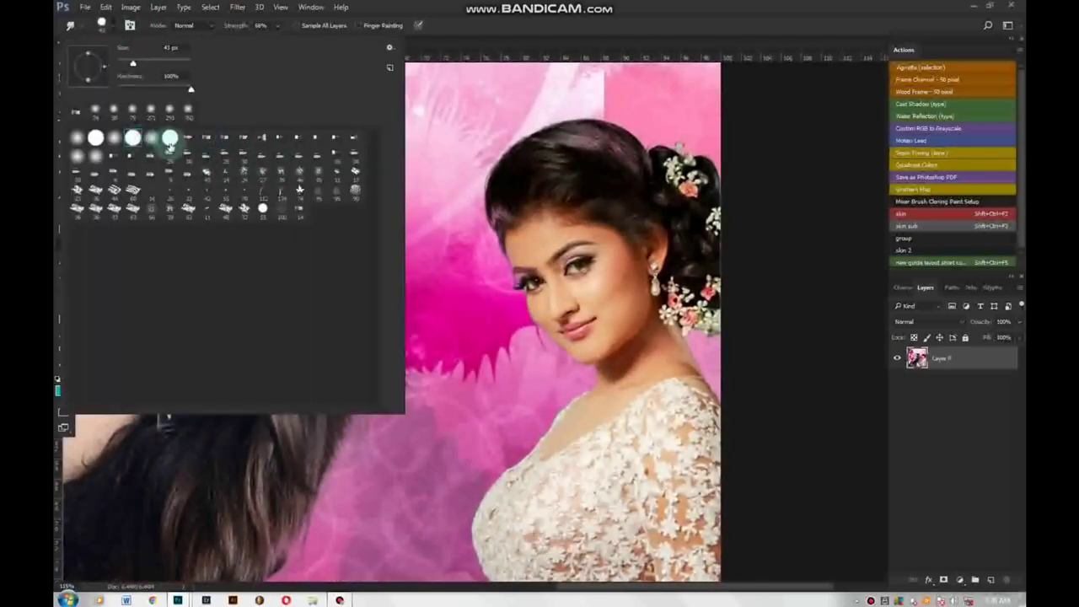
{"action": "double_click", "coordinate": [150, 142]}
{"action": "scroll", "coordinate": [433, 245], "scroll_direction": "left", "scroll_amount": 3}
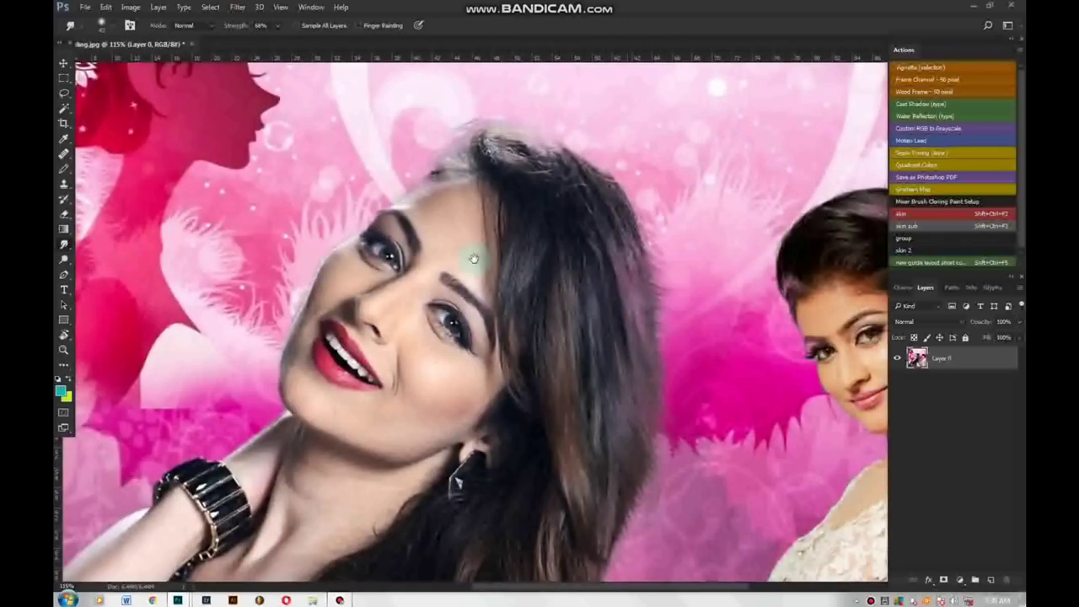
{"action": "scroll", "coordinate": [474, 258], "scroll_direction": "up", "scroll_amount": 2}
{"action": "scroll", "coordinate": [426, 222], "scroll_direction": "up", "scroll_amount": 2}
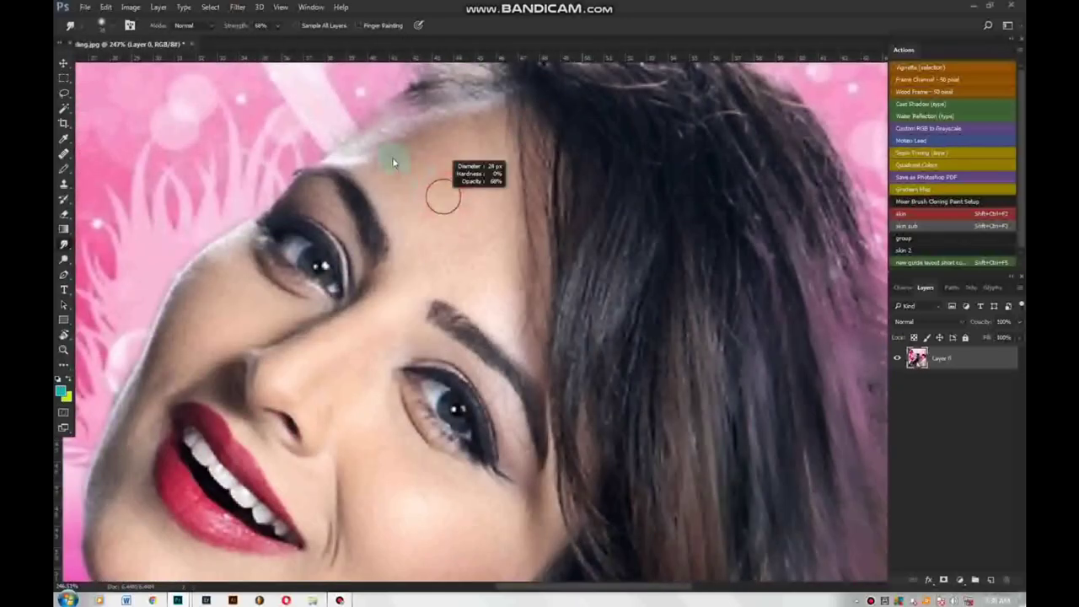
{"action": "left_click_drag", "start_coordinate": [400, 156], "coordinate": [416, 162]}
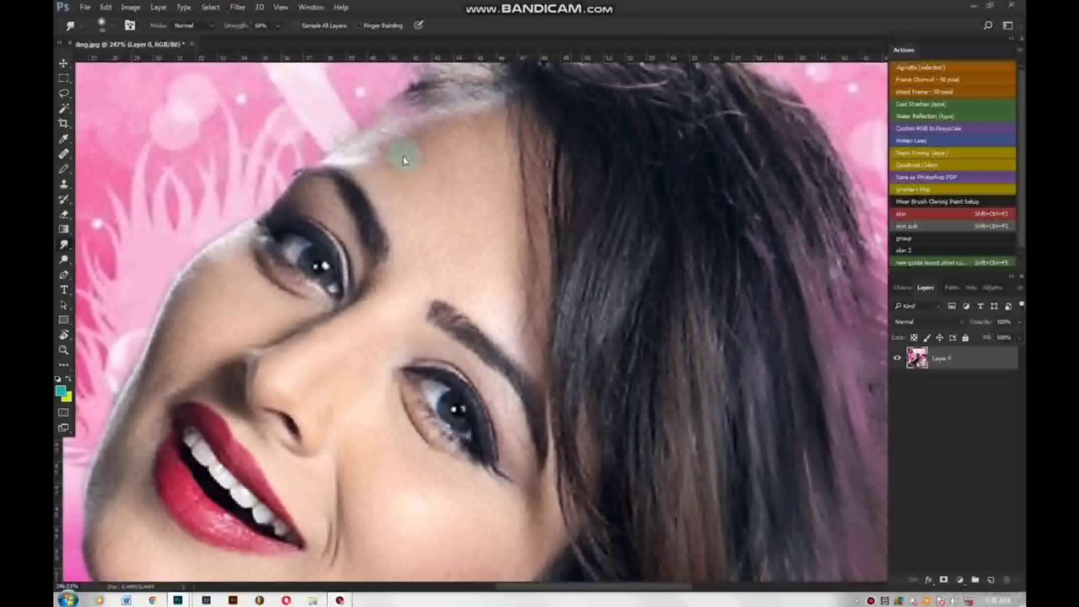
{"action": "key", "text": "bracketleft"}
{"action": "key", "text": "bracketleft"}
{"action": "key", "text": "bracketleft"}
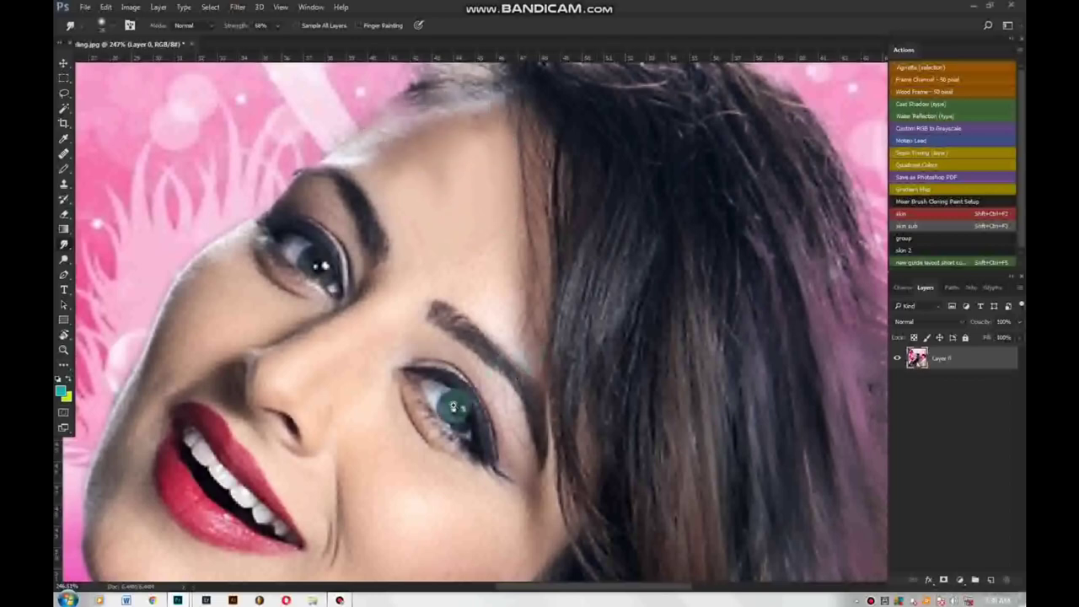
Smudge the pale patch on the lower lip and across the teeth
{"action": "scroll", "coordinate": [494, 181], "scroll_direction": "up", "scroll_amount": 5}
{"action": "scroll", "coordinate": [504, 211], "scroll_direction": "up", "scroll_amount": 2}
{"action": "scroll", "coordinate": [505, 211], "scroll_direction": "down", "scroll_amount": 4}
{"action": "scroll", "coordinate": [505, 211], "scroll_direction": "down", "scroll_amount": 3}
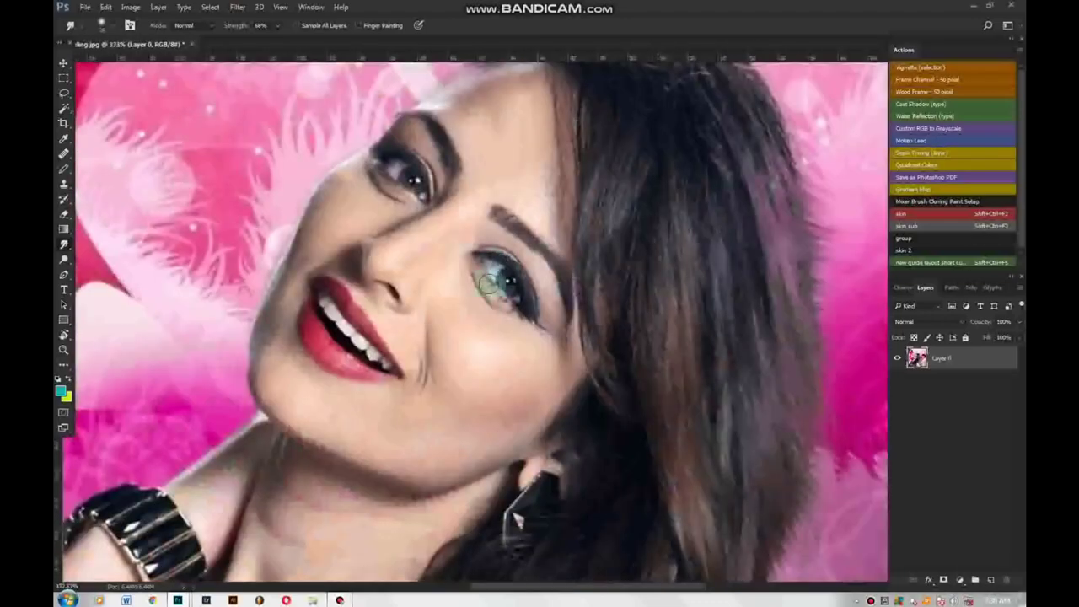
{"action": "scroll", "coordinate": [506, 217], "scroll_direction": "up", "scroll_amount": 3}
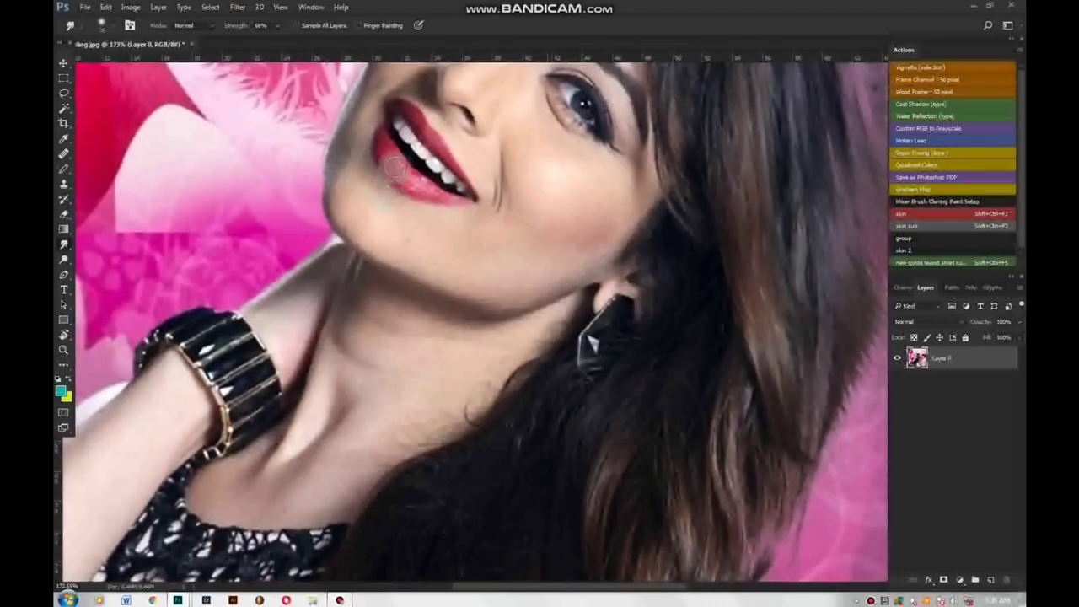
{"action": "scroll", "coordinate": [413, 198], "scroll_direction": "up", "scroll_amount": 2}
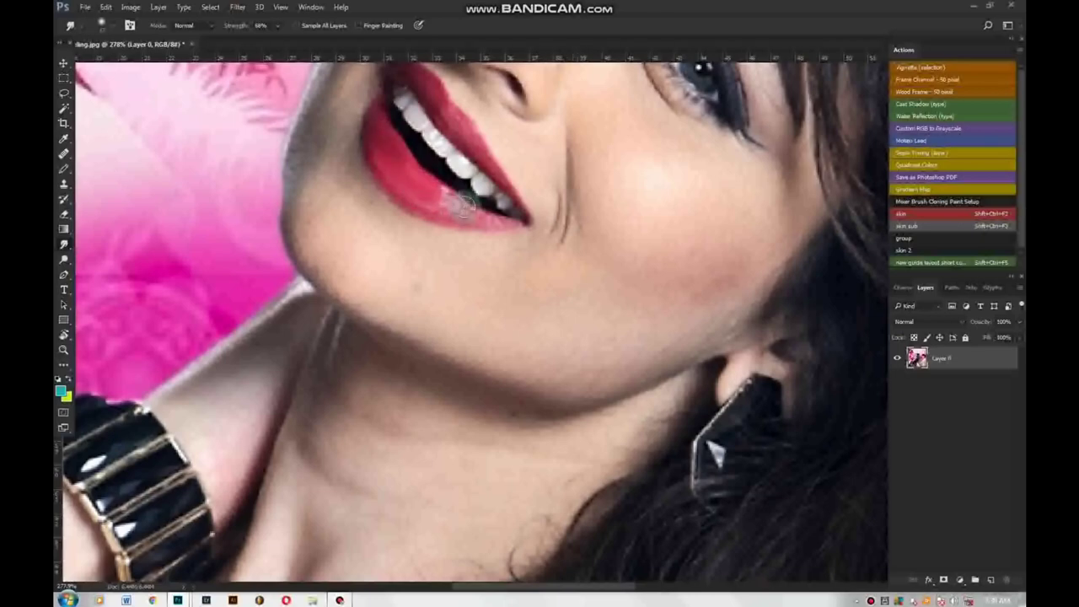
{"action": "mouse_move", "coordinate": [457, 212]}
{"action": "left_mouse_down"}
{"action": "mouse_move", "coordinate": [377, 178]}
{"action": "mouse_move", "coordinate": [376, 88]}
{"action": "mouse_move", "coordinate": [457, 109]}
{"action": "mouse_move", "coordinate": [494, 164]}
{"action": "mouse_move", "coordinate": [457, 128]}
{"action": "mouse_move", "coordinate": [522, 217]}
{"action": "left_mouse_up"}
{"action": "scroll", "coordinate": [517, 215], "scroll_direction": "down", "scroll_amount": 3}
{"action": "left_click_drag", "start_coordinate": [455, 125], "coordinate": [502, 191]}
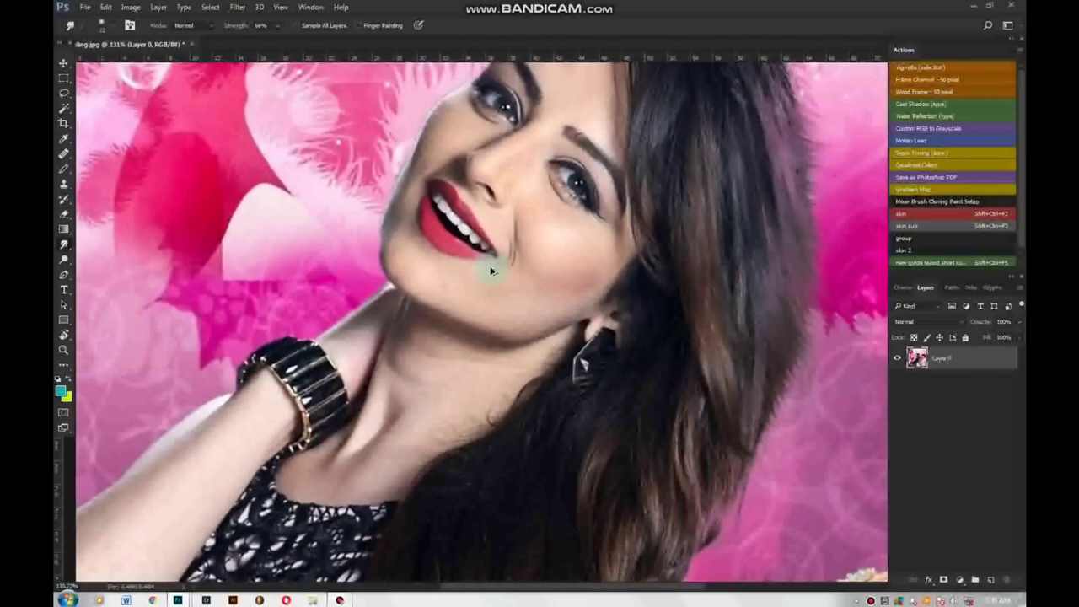
{"action": "left_click_drag", "start_coordinate": [494, 249], "coordinate": [468, 244]}
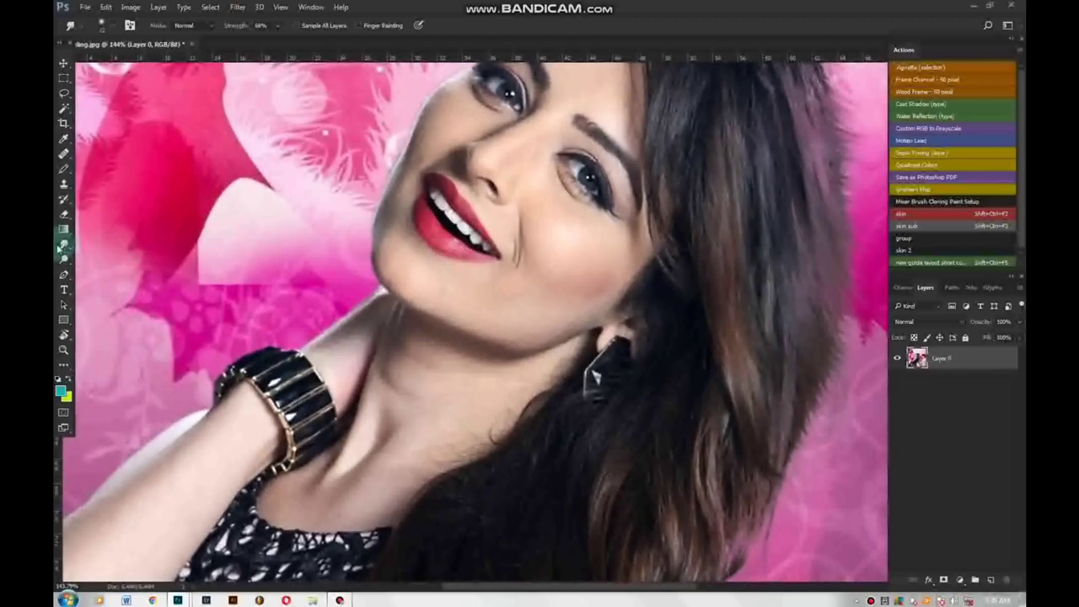
Switch to the Dodge tool
{"action": "right_click", "coordinate": [63, 247]}
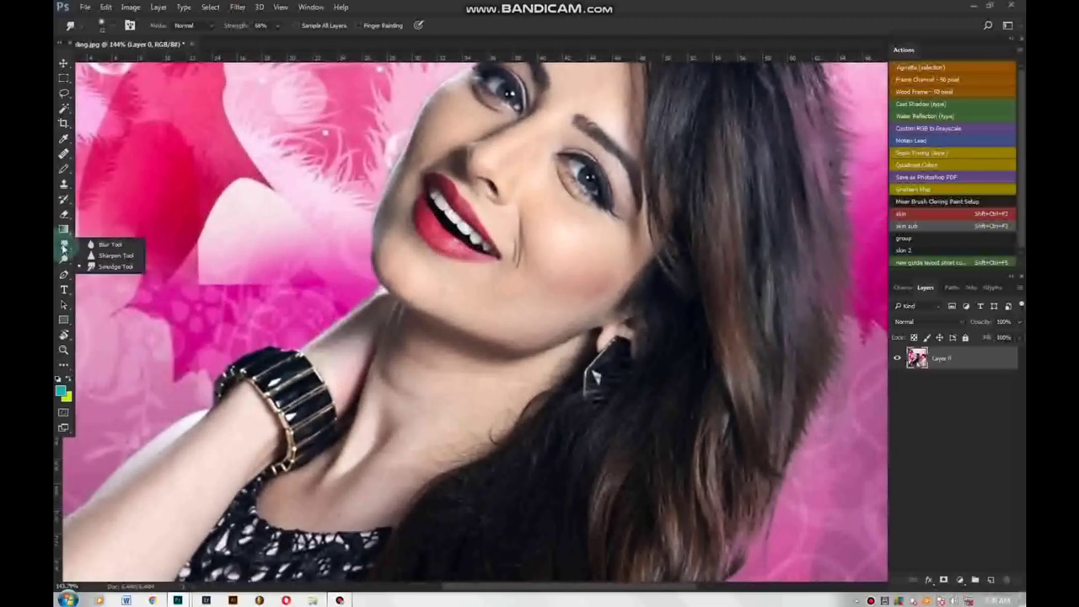
{"action": "left_click", "coordinate": [66, 253]}
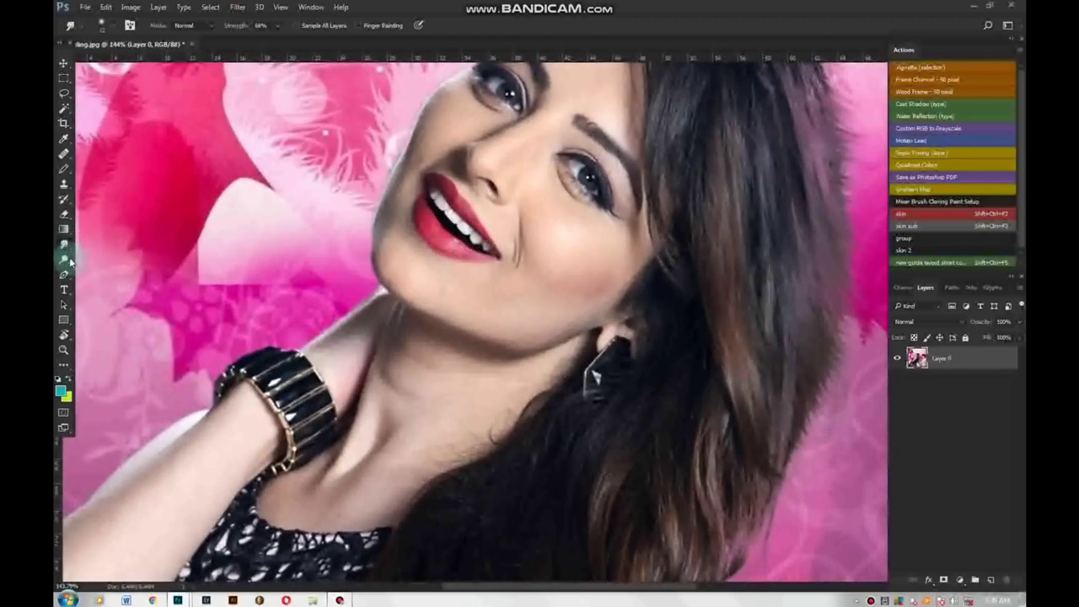
{"action": "left_click", "coordinate": [65, 261]}
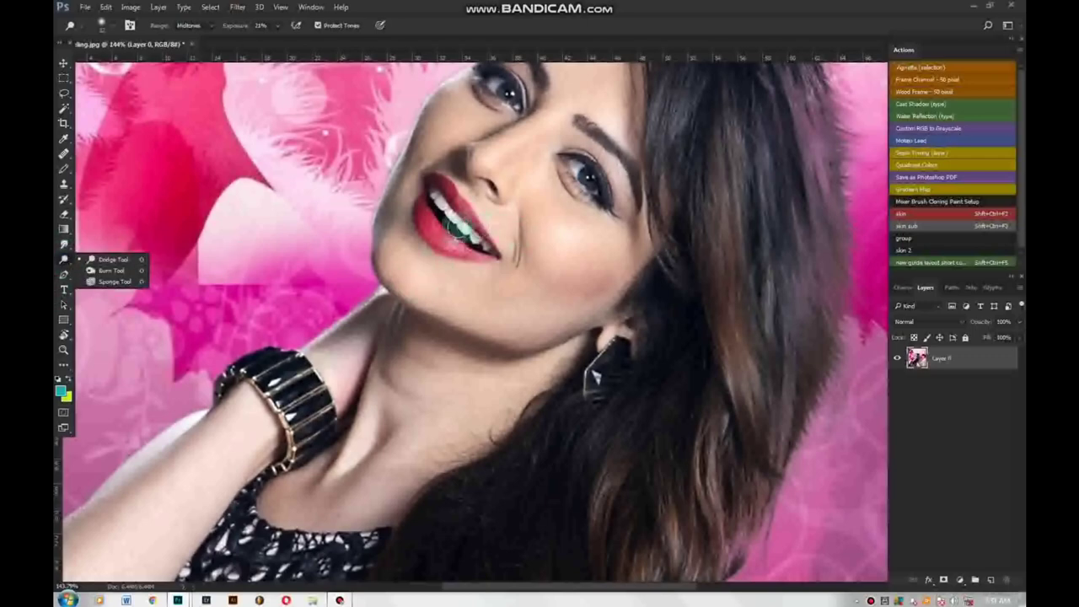
Pan and zoom in on the woman's right eye
{"action": "left_click", "coordinate": [403, 301]}
{"action": "left_click_drag", "start_coordinate": [402, 301], "coordinate": [352, 377]}
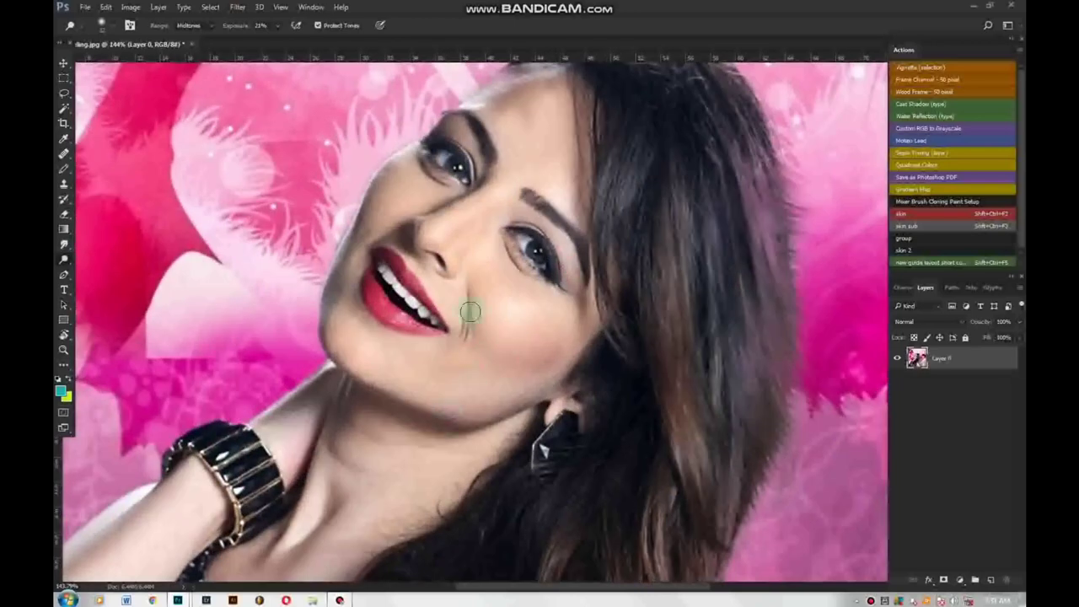
{"action": "scroll", "coordinate": [466, 264], "scroll_direction": "up", "scroll_amount": 1}
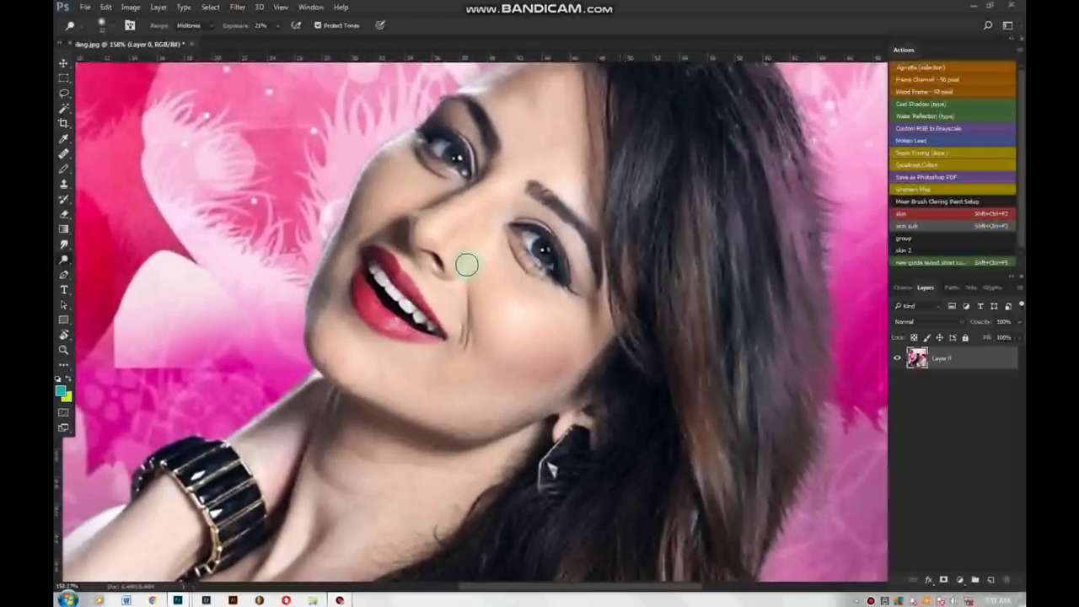
{"action": "scroll", "coordinate": [482, 256], "scroll_direction": "up", "scroll_amount": 1}
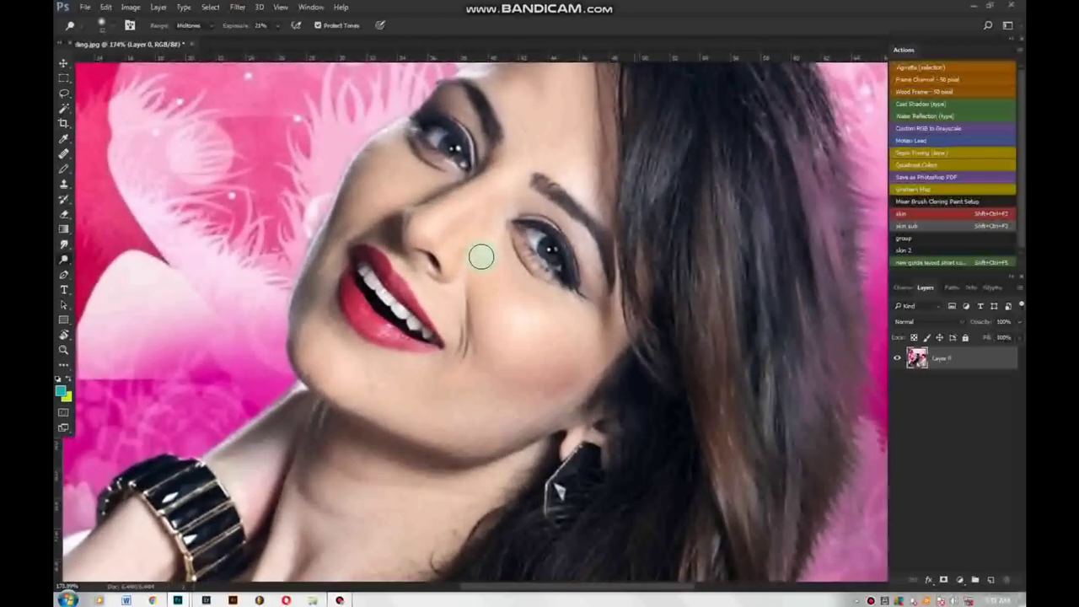
{"action": "scroll", "coordinate": [482, 276], "scroll_direction": "up", "scroll_amount": 1}
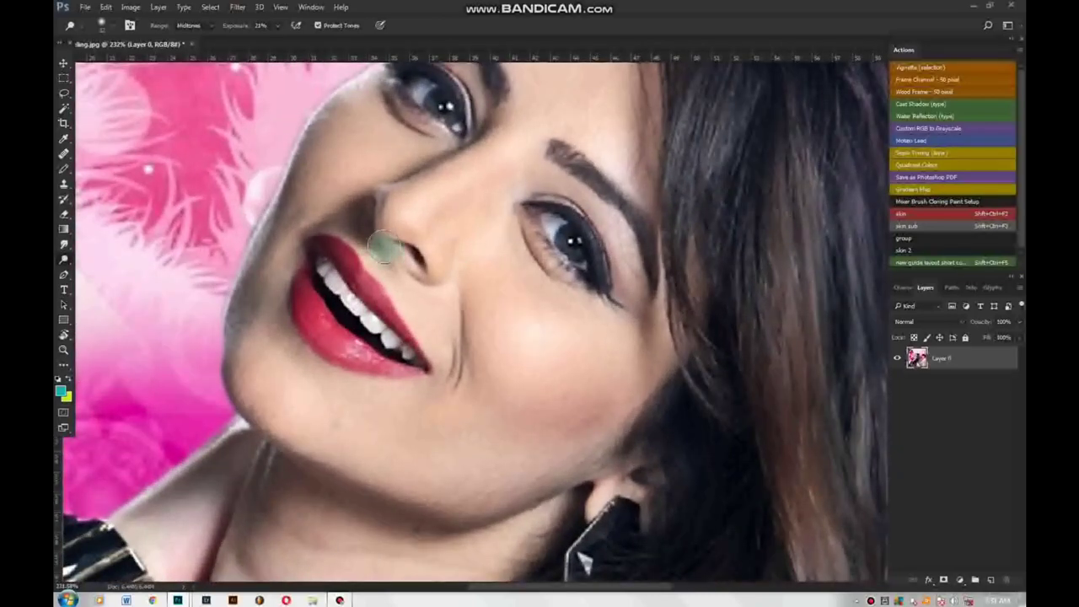
{"action": "scroll", "coordinate": [386, 285], "scroll_direction": "up", "scroll_amount": 1}
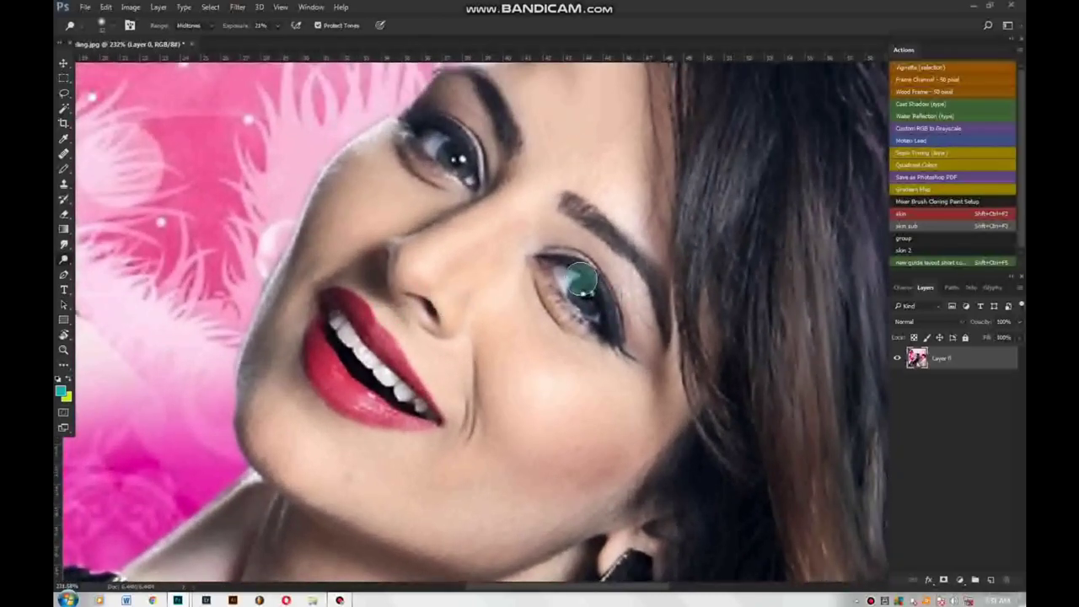
{"action": "scroll", "coordinate": [581, 295], "scroll_direction": "up", "scroll_amount": 2}
{"action": "scroll", "coordinate": [524, 323], "scroll_direction": "up", "scroll_amount": 2}
Dodge the right iris, undo it, then re-dodge it with a smaller brush
{"action": "left_click_drag", "start_coordinate": [525, 323], "coordinate": [471, 361]}
{"action": "left_click_drag", "start_coordinate": [498, 308], "coordinate": [506, 314]}
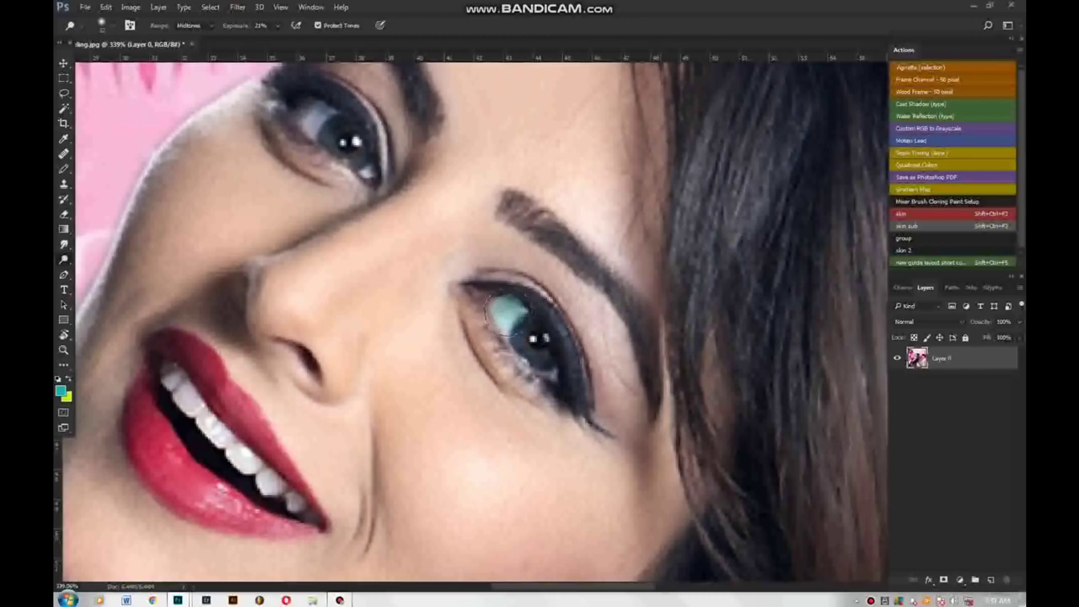
{"action": "key", "text": "ctrl+z"}
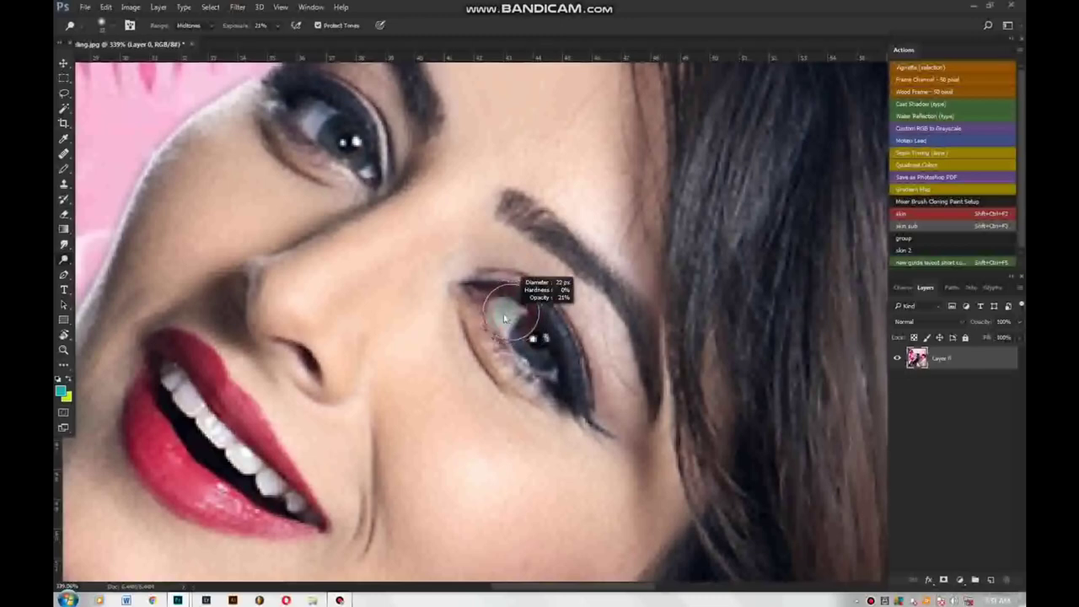
{"action": "left_click_drag", "start_coordinate": [504, 319], "coordinate": [516, 323]}
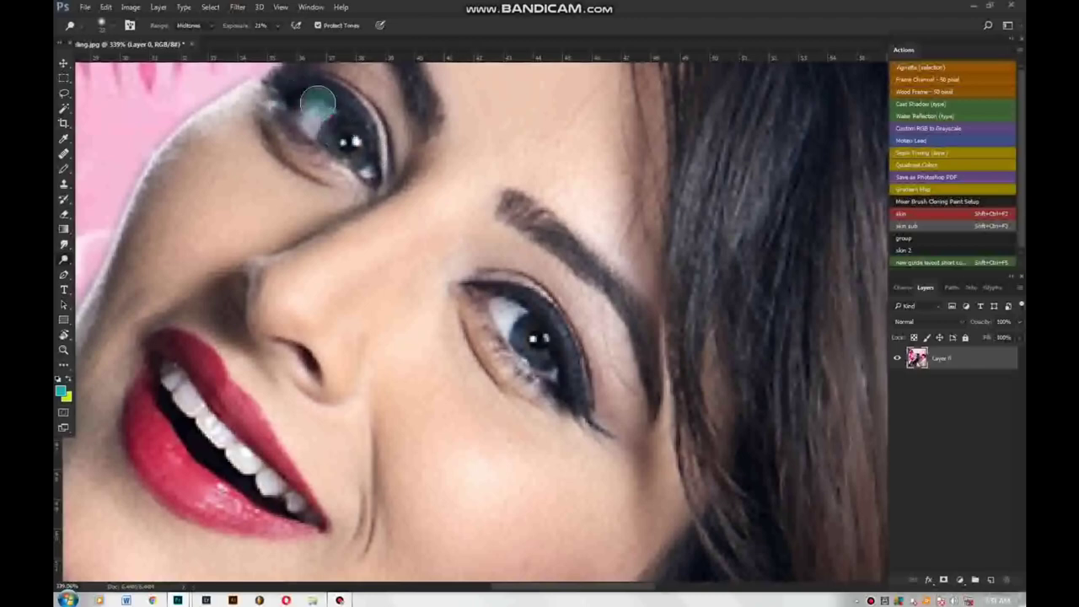
{"action": "scroll", "coordinate": [384, 211], "scroll_direction": "down", "scroll_amount": 3}
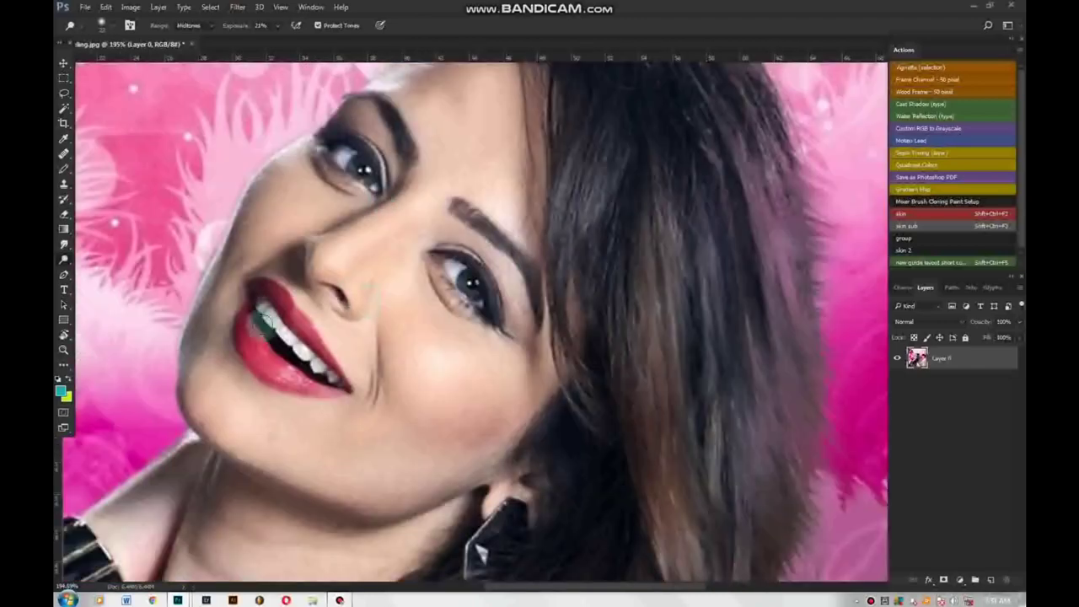
{"action": "scroll", "coordinate": [287, 341], "scroll_direction": "up", "scroll_amount": 2}
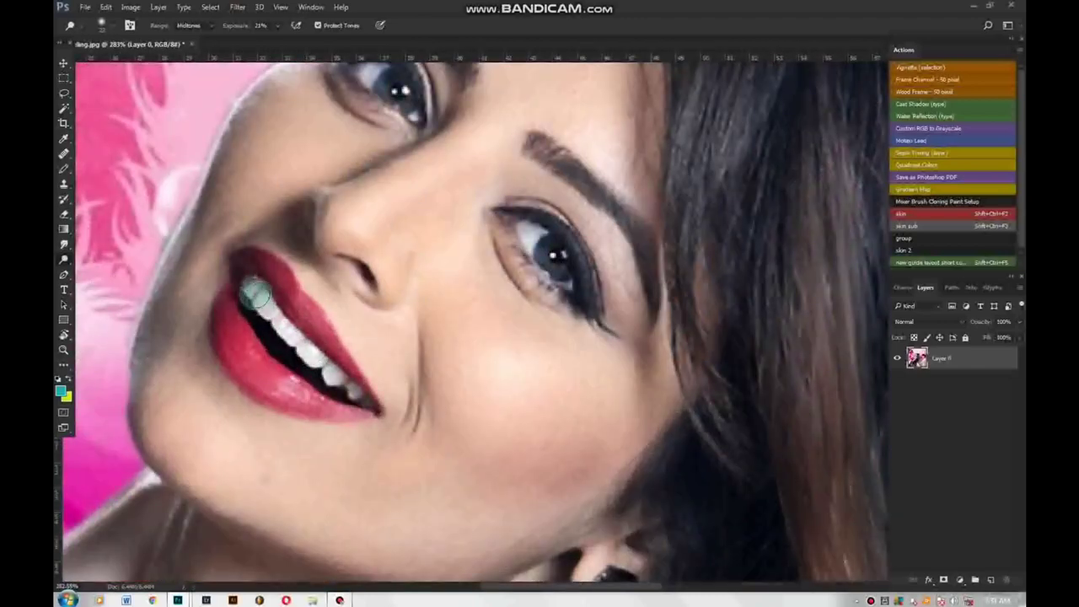
{"action": "scroll", "coordinate": [362, 392], "scroll_direction": "down", "scroll_amount": 2}
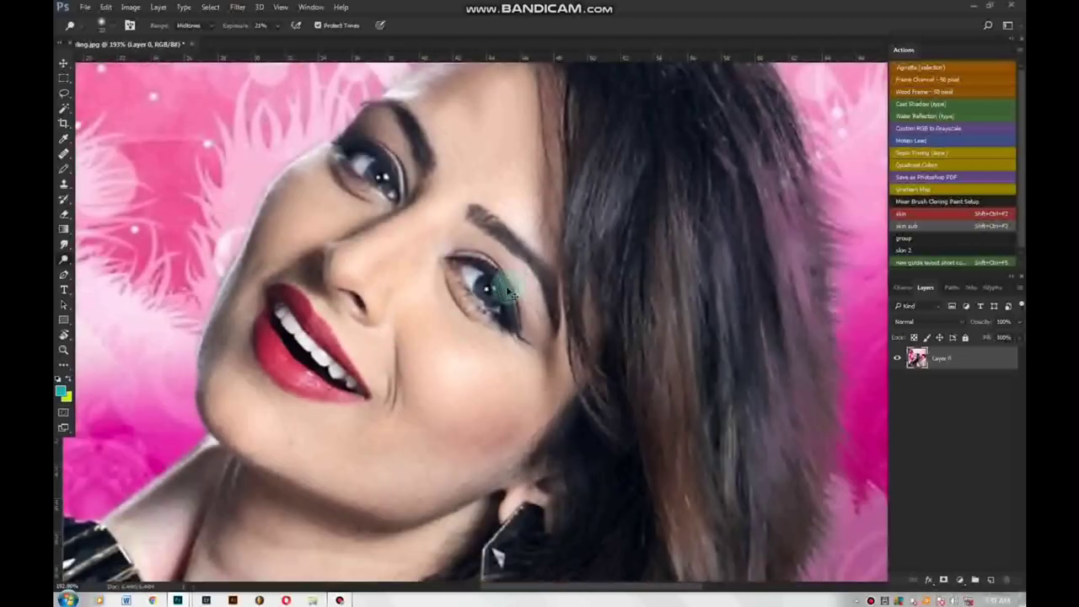
{"action": "scroll", "coordinate": [499, 288], "scroll_direction": "up", "scroll_amount": 2}
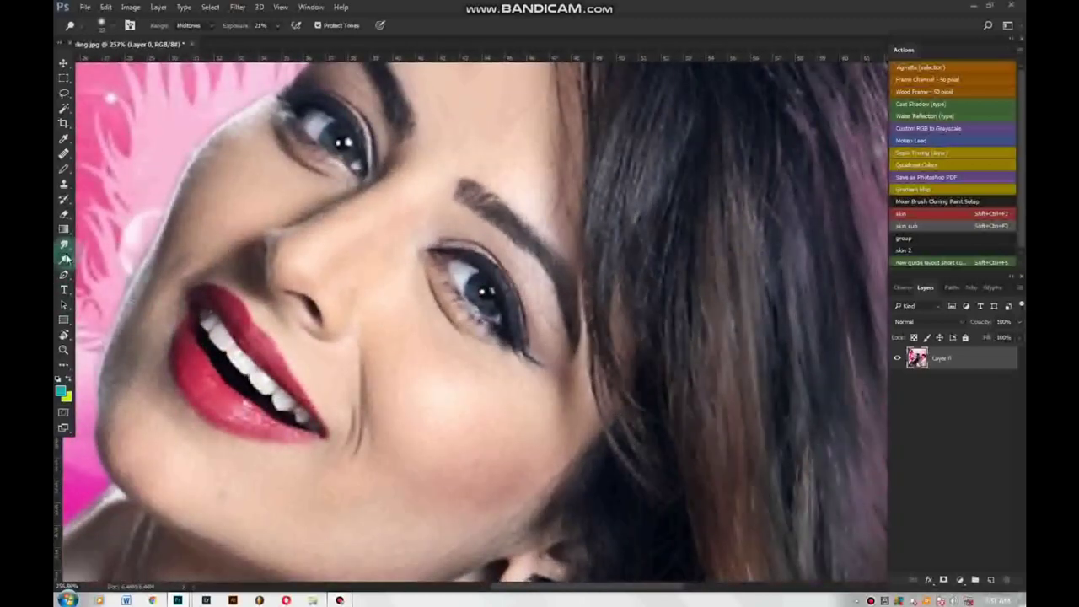
With Dodge at 50% exposure, try the right iris, undo it, then lighten the left eye
{"action": "right_click", "coordinate": [65, 259]}
{"action": "left_click", "coordinate": [105, 253]}
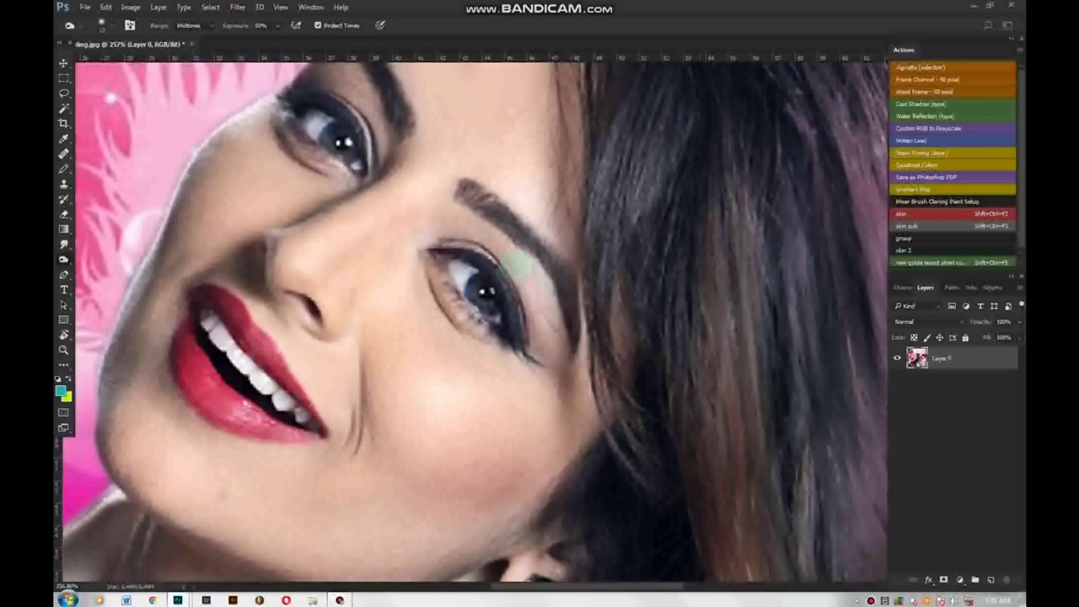
{"action": "scroll", "coordinate": [462, 268], "scroll_direction": "up", "scroll_amount": 1}
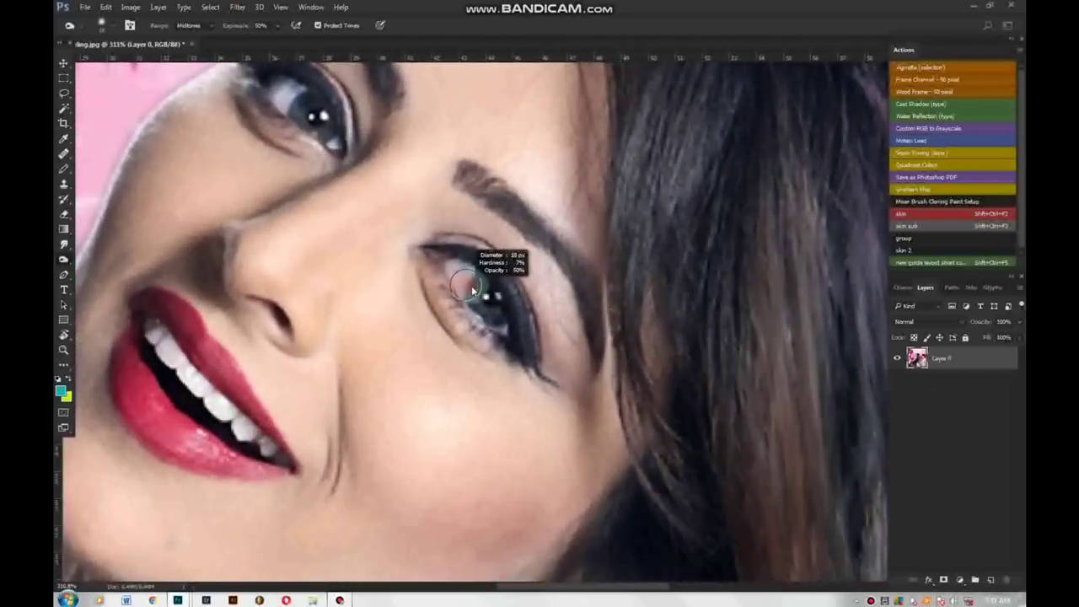
{"action": "left_click_drag", "start_coordinate": [472, 290], "coordinate": [478, 297]}
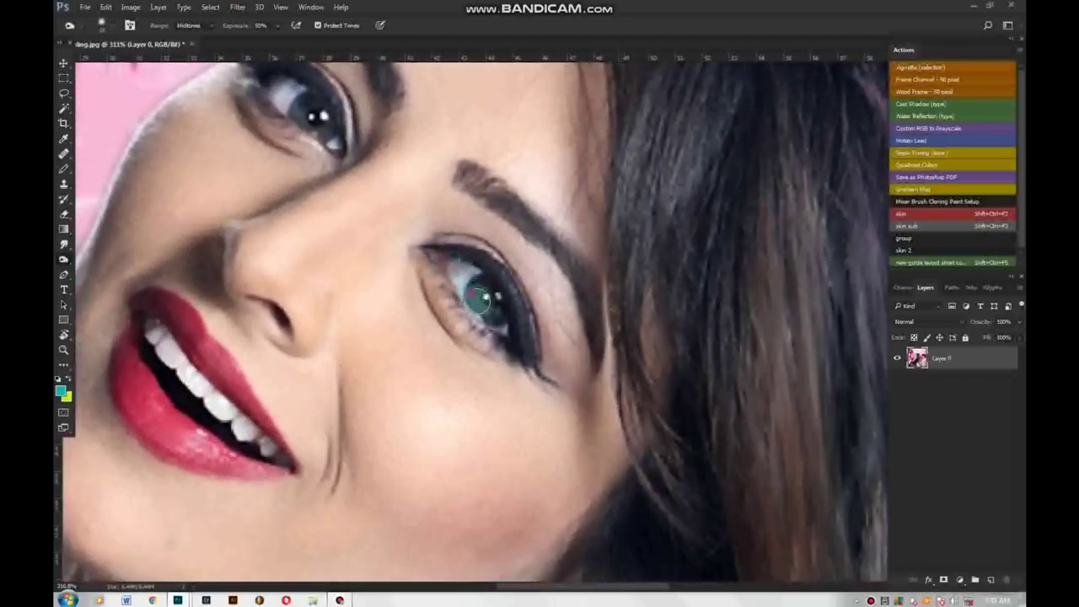
{"action": "key", "text": "ctrl+z"}
{"action": "left_click_drag", "start_coordinate": [257, 101], "coordinate": [291, 135]}
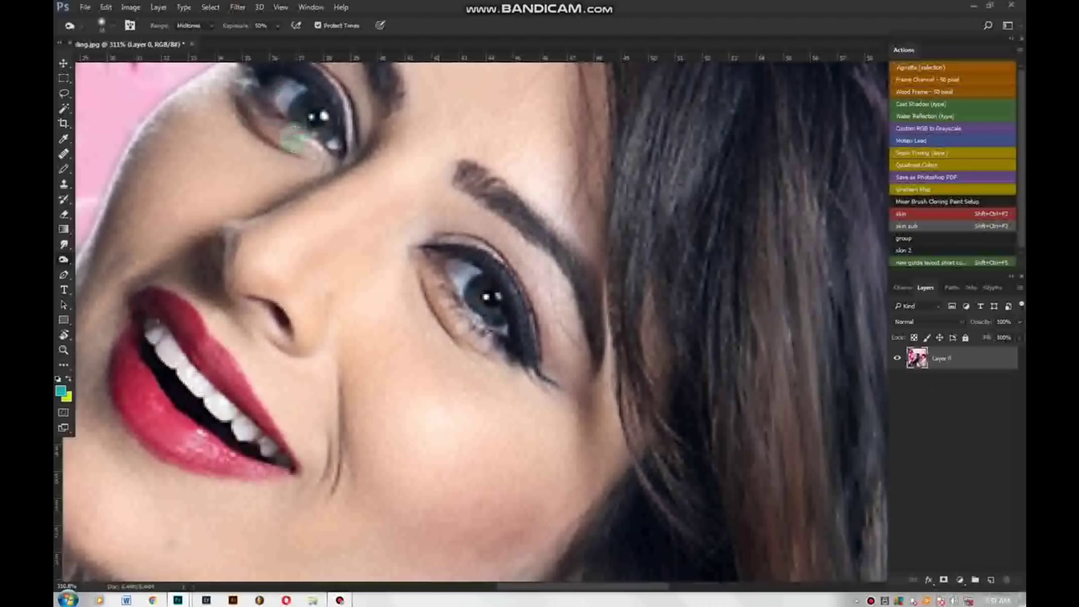
{"action": "scroll", "coordinate": [265, 369], "scroll_direction": "down", "scroll_amount": 2}
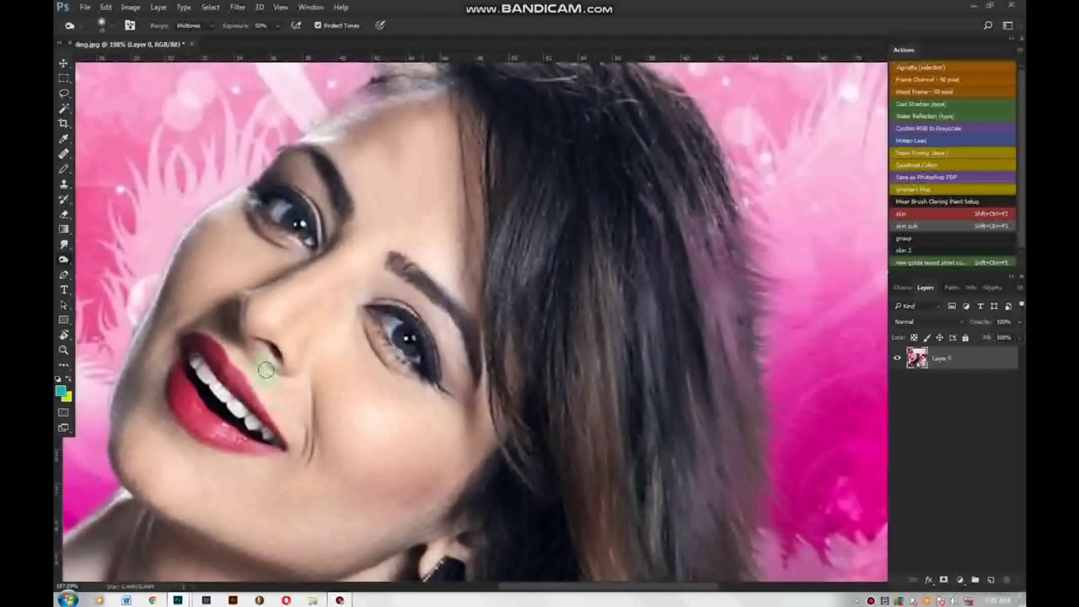
Desaturate small patches on the chin and cheek with the Sponge tool
{"action": "right_click", "coordinate": [64, 261]}
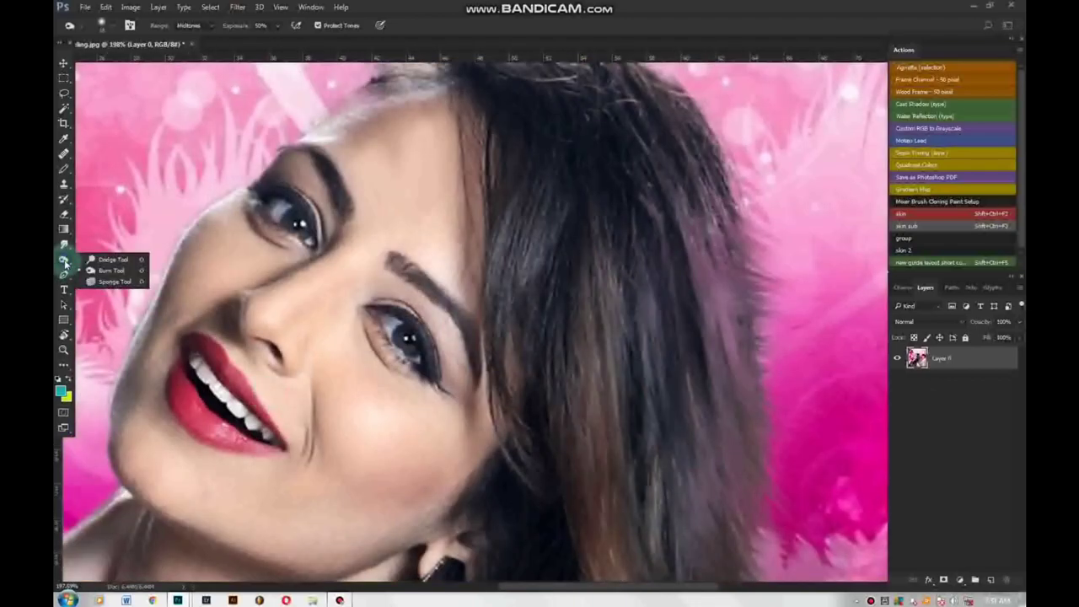
{"action": "left_click", "coordinate": [114, 281]}
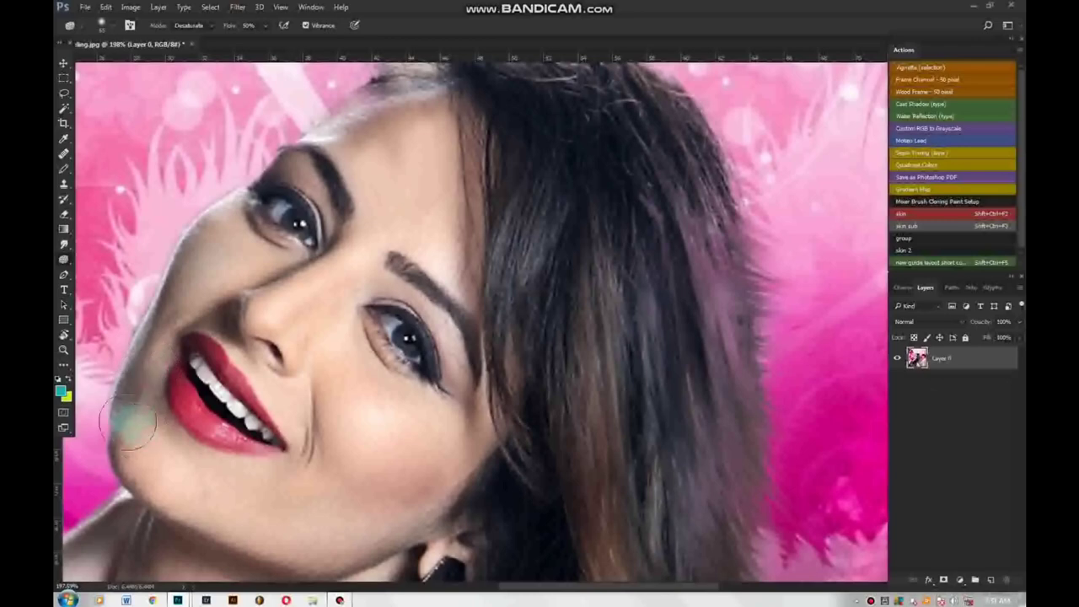
{"action": "left_click_drag", "start_coordinate": [275, 485], "coordinate": [314, 487]}
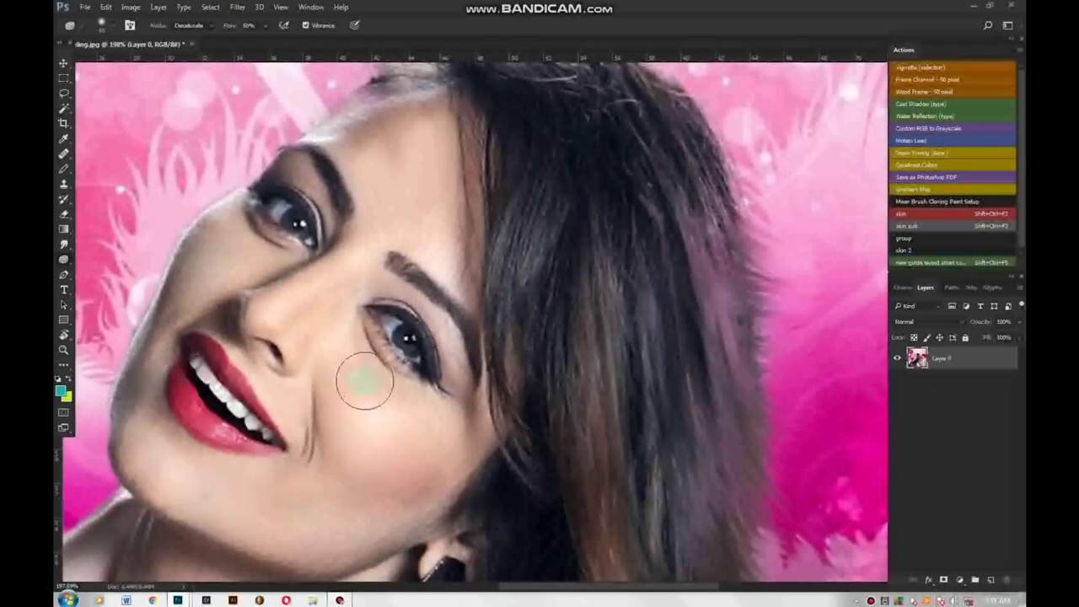
{"action": "scroll", "coordinate": [432, 445], "scroll_direction": "down", "scroll_amount": 2}
{"action": "scroll", "coordinate": [431, 445], "scroll_direction": "up", "scroll_amount": 2}
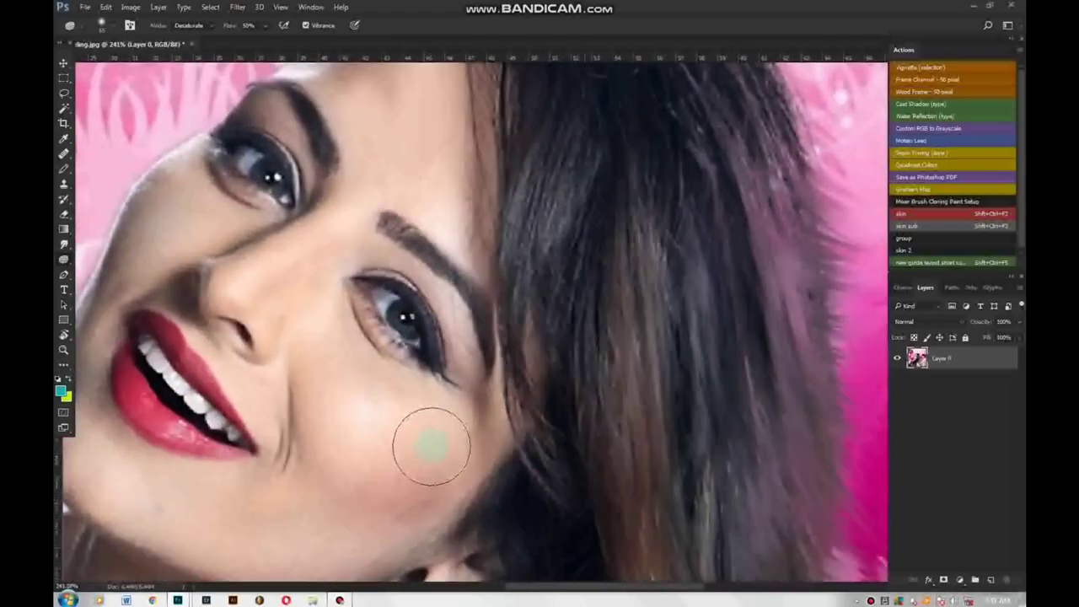
{"action": "scroll", "coordinate": [425, 446], "scroll_direction": "up", "scroll_amount": 2}
{"action": "left_click_drag", "start_coordinate": [432, 478], "coordinate": [456, 426]}
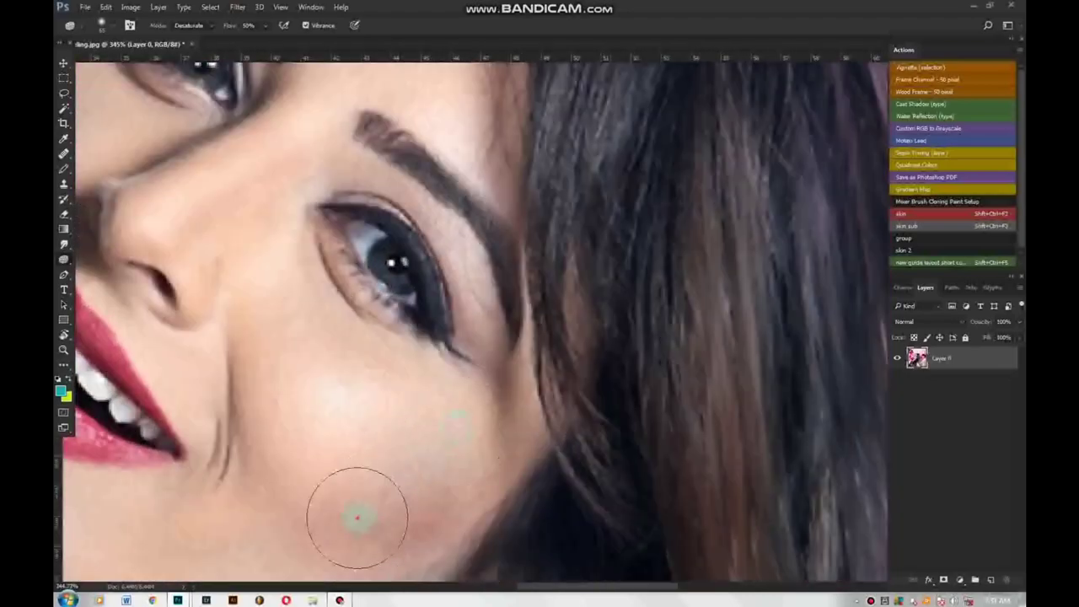
{"action": "scroll", "coordinate": [353, 408], "scroll_direction": "down", "scroll_amount": 2}
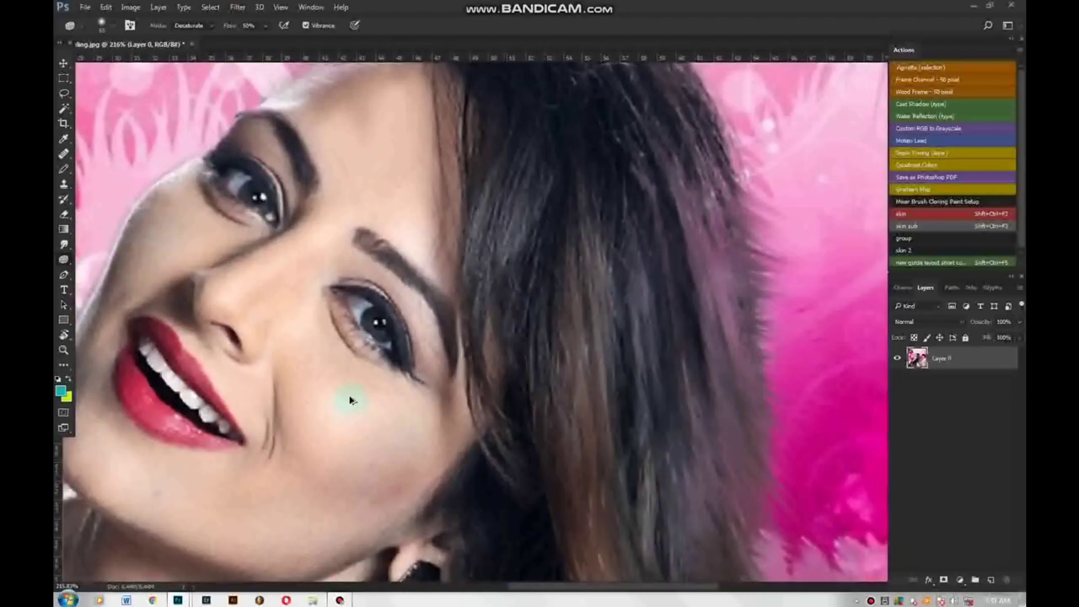
Switch from the Sponge to the Burn tool for darkening
{"action": "right_click", "coordinate": [326, 388], "text": "alt"}
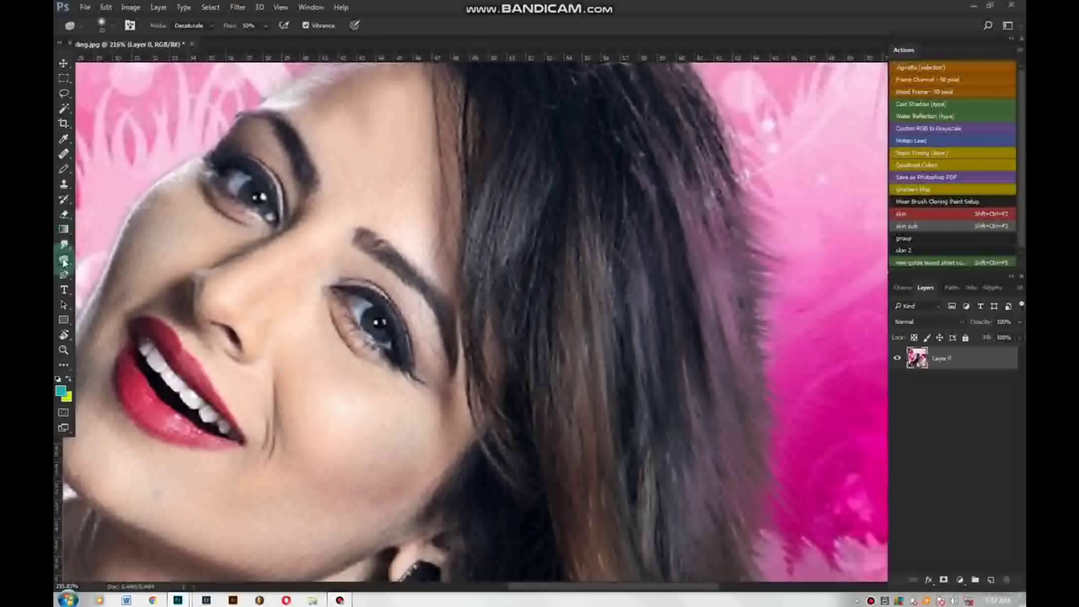
{"action": "right_click", "coordinate": [64, 262]}
{"action": "left_click", "coordinate": [101, 268]}
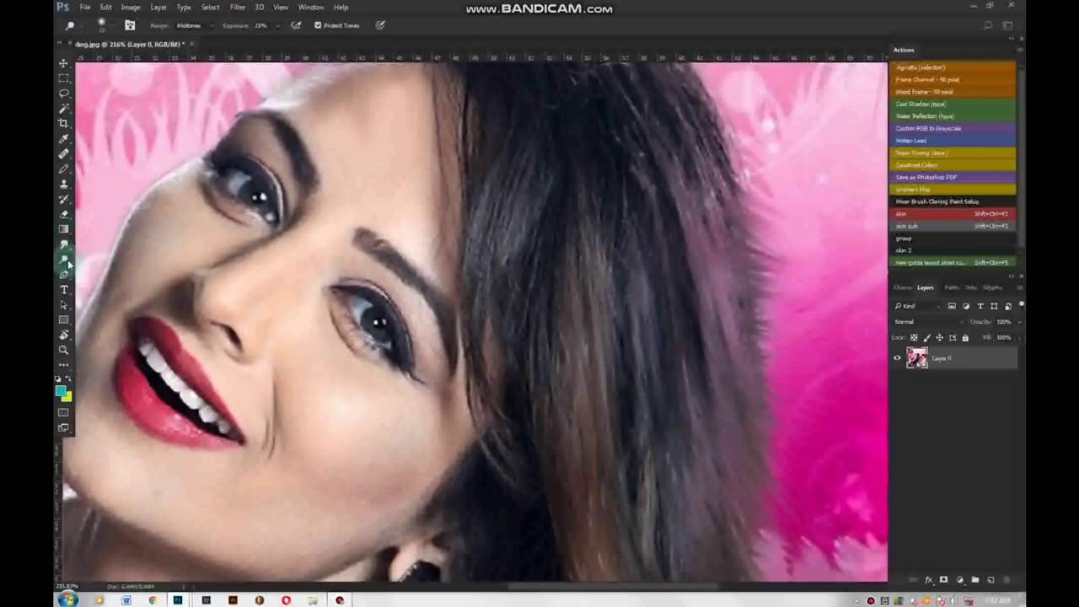
{"action": "right_click", "coordinate": [68, 262]}
Adjust the view and select the standard Pen Tool
{"action": "left_click", "coordinate": [91, 263]}
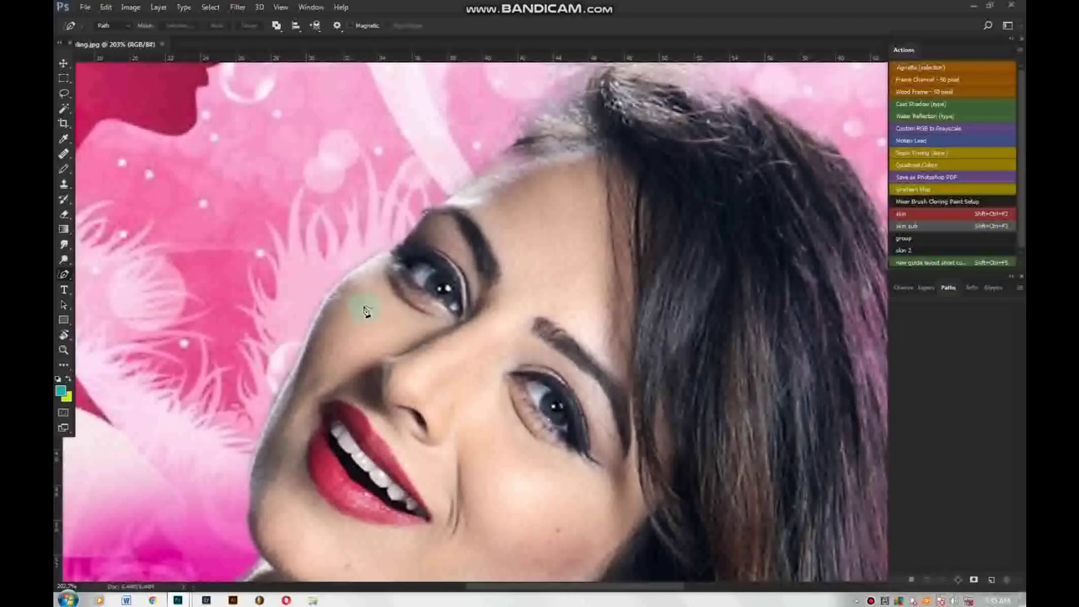
{"action": "scroll", "coordinate": [365, 312], "scroll_direction": "down", "scroll_amount": 2}
{"action": "scroll", "coordinate": [422, 345], "scroll_direction": "down", "scroll_amount": 2}
{"action": "scroll", "coordinate": [459, 354], "scroll_direction": "down", "scroll_amount": 2}
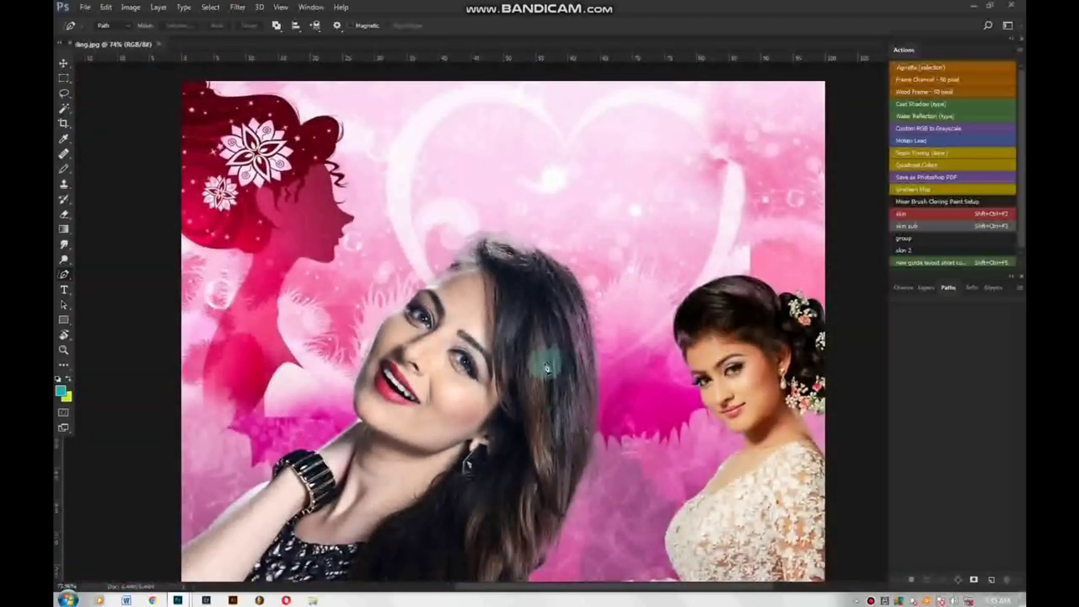
{"action": "scroll", "coordinate": [374, 413], "scroll_direction": "up", "scroll_amount": 1}
{"action": "scroll", "coordinate": [372, 421], "scroll_direction": "up", "scroll_amount": 1}
{"action": "scroll", "coordinate": [371, 427], "scroll_direction": "up", "scroll_amount": 1}
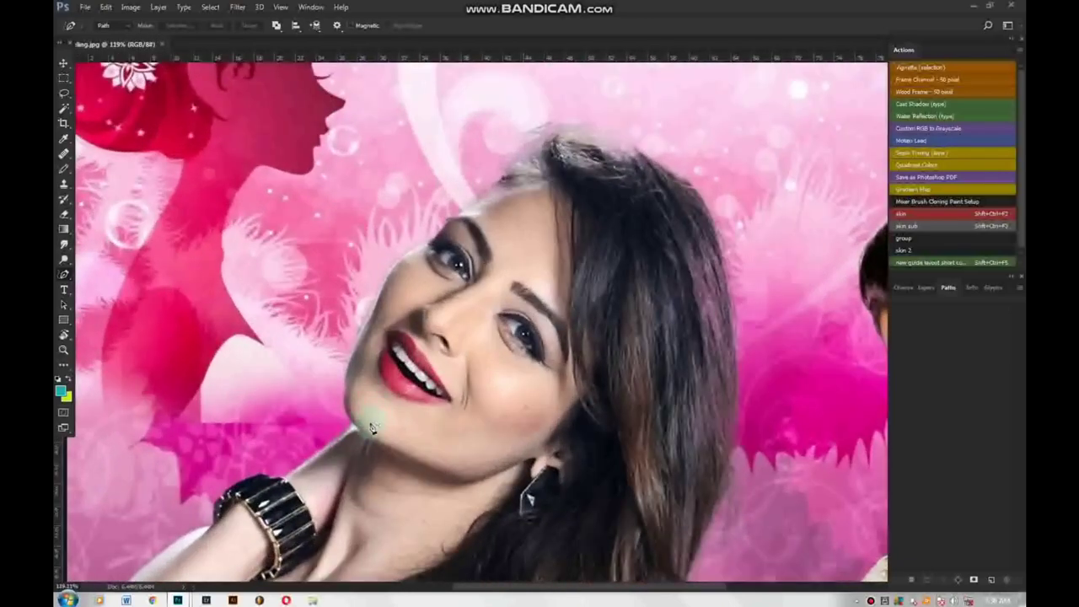
{"action": "scroll", "coordinate": [357, 445], "scroll_direction": "up", "scroll_amount": 2}
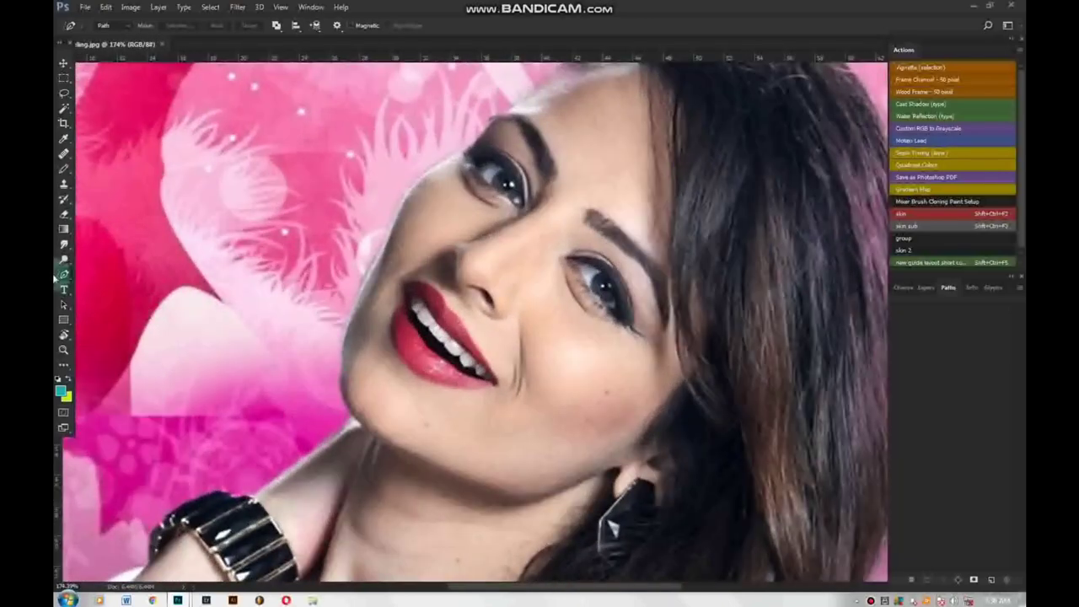
{"action": "right_click", "coordinate": [65, 276]}
{"action": "left_click", "coordinate": [101, 269]}
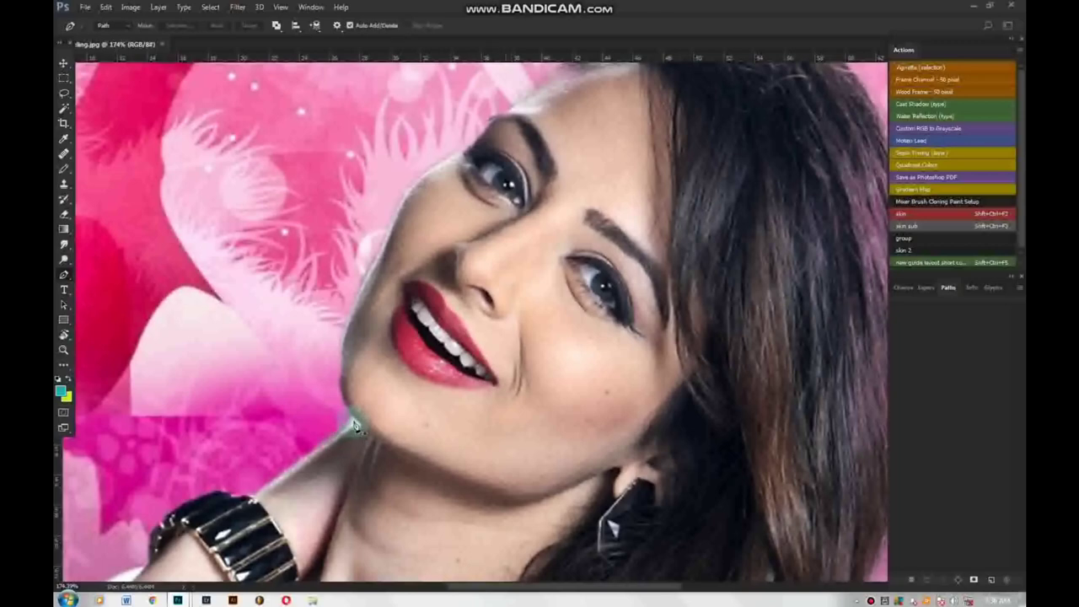
Trace a pen path from the chin to the outer eye corner and back, then load it as a selection
{"action": "left_click", "coordinate": [336, 380]}
{"action": "scroll", "coordinate": [337, 380], "scroll_direction": "up", "scroll_amount": 1}
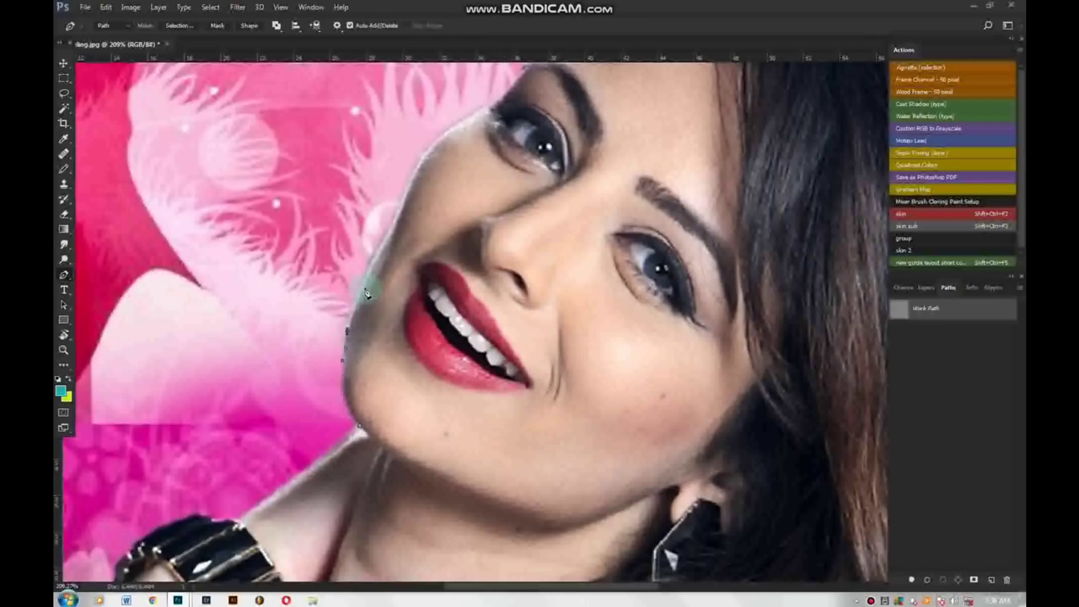
{"action": "left_click", "coordinate": [393, 222]}
{"action": "left_click", "coordinate": [486, 110]}
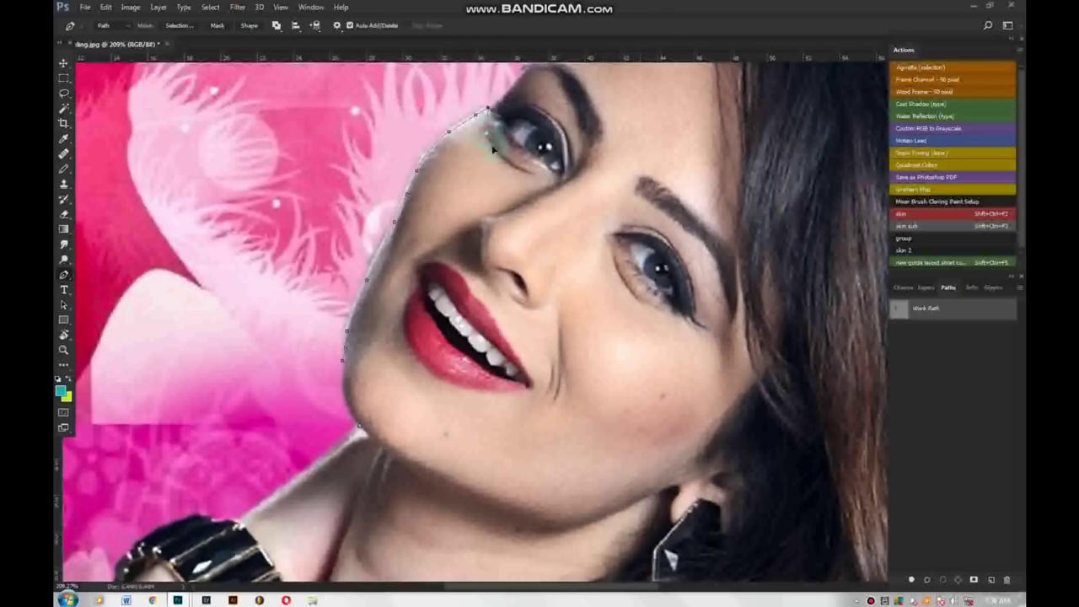
{"action": "left_click", "coordinate": [562, 183]}
{"action": "left_click", "coordinate": [496, 211]}
{"action": "left_click", "coordinate": [423, 253]}
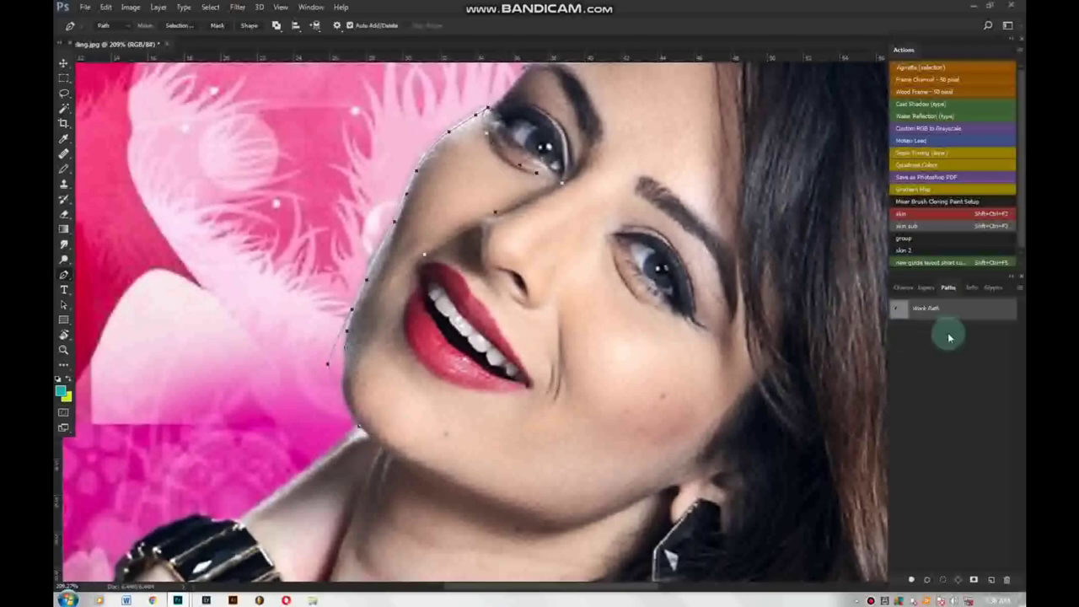
{"action": "left_click", "coordinate": [941, 580]}
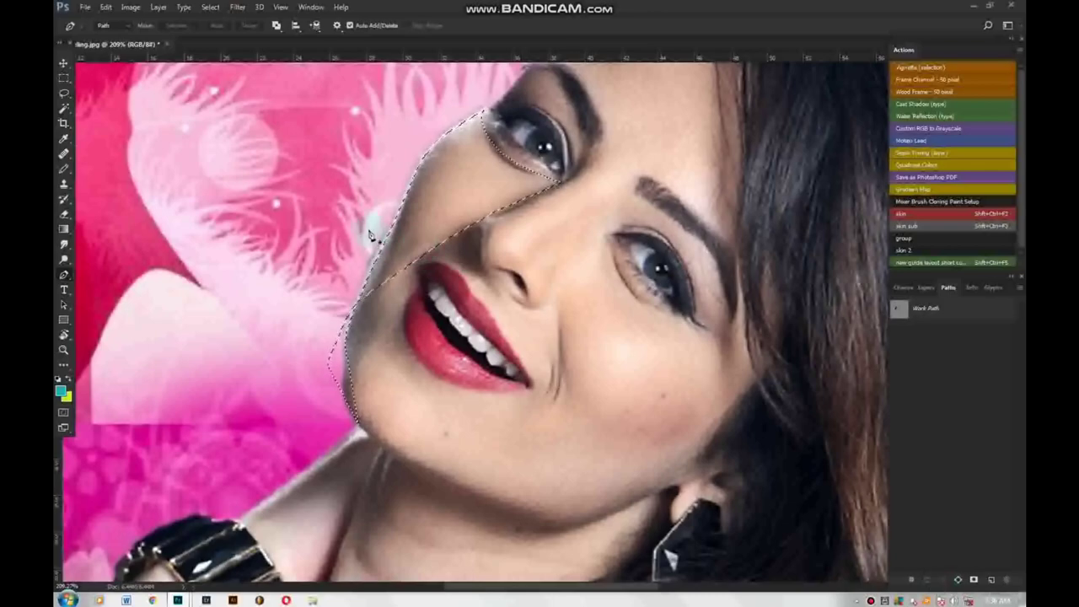
Move the selected cheek piece, undo the move, and deselect
{"action": "key", "text": "v"}
{"action": "left_click_drag", "start_coordinate": [456, 196], "coordinate": [381, 197]}
{"action": "scroll", "coordinate": [380, 200], "scroll_direction": "down", "scroll_amount": 3}
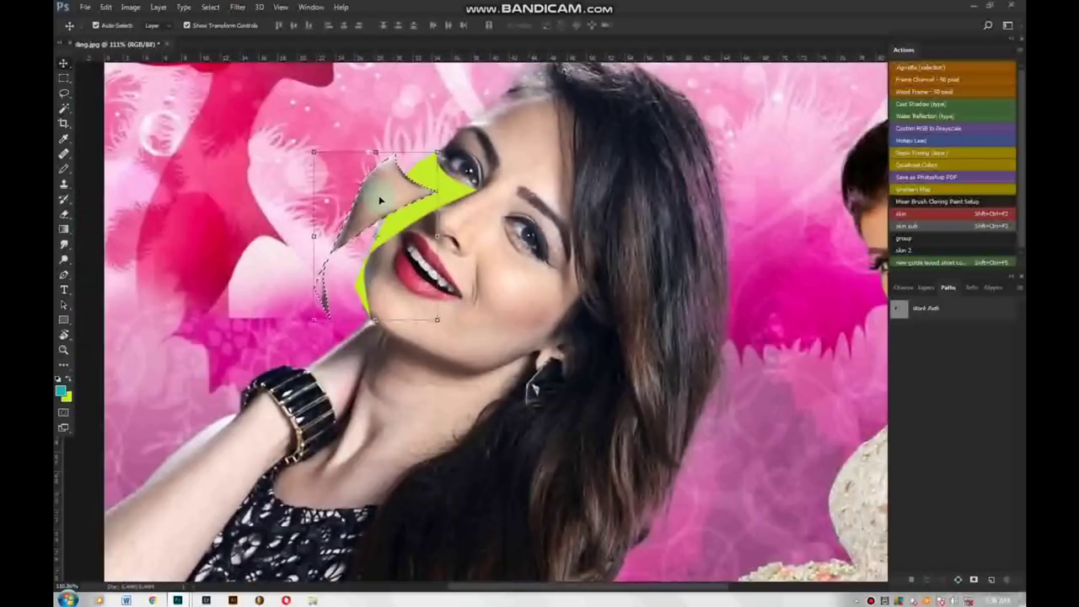
{"action": "scroll", "coordinate": [380, 200], "scroll_direction": "up", "scroll_amount": 2}
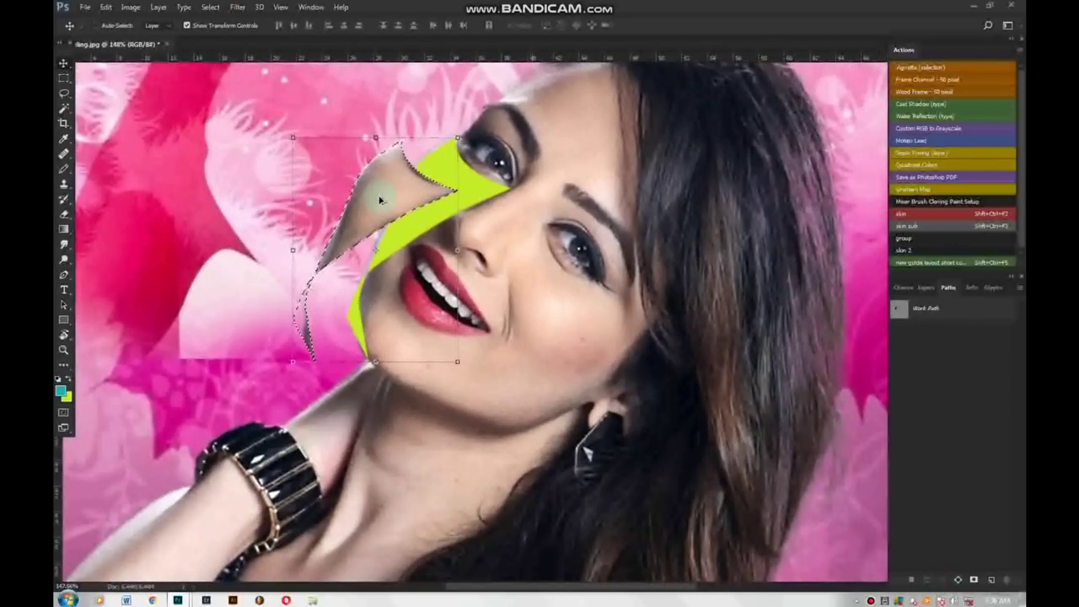
{"action": "key", "text": "ctrl+z"}
{"action": "key", "text": "ctrl+d"}
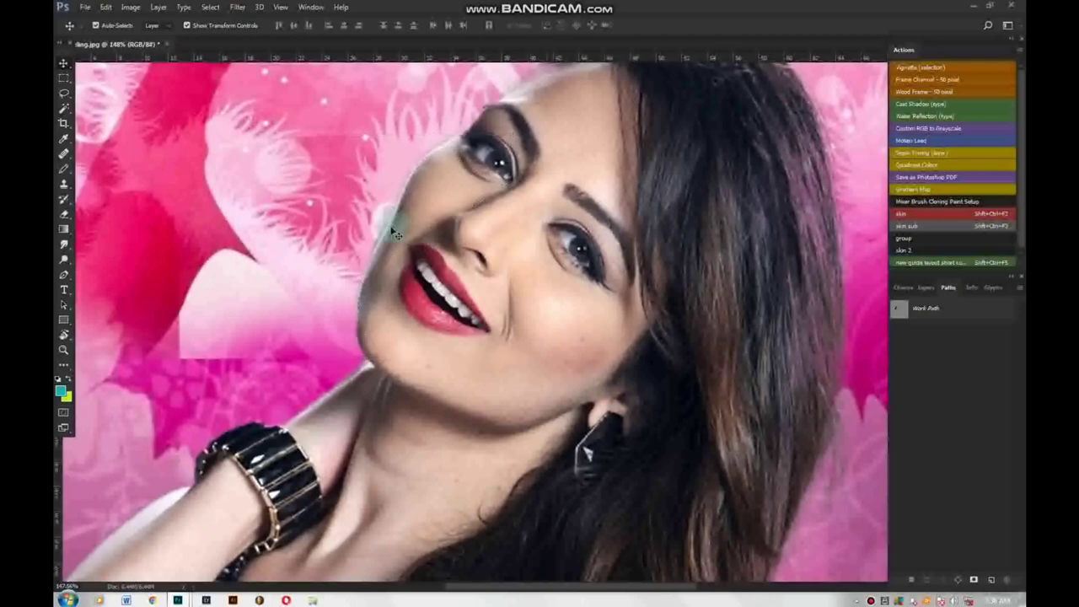
{"action": "left_click", "coordinate": [63, 276]}
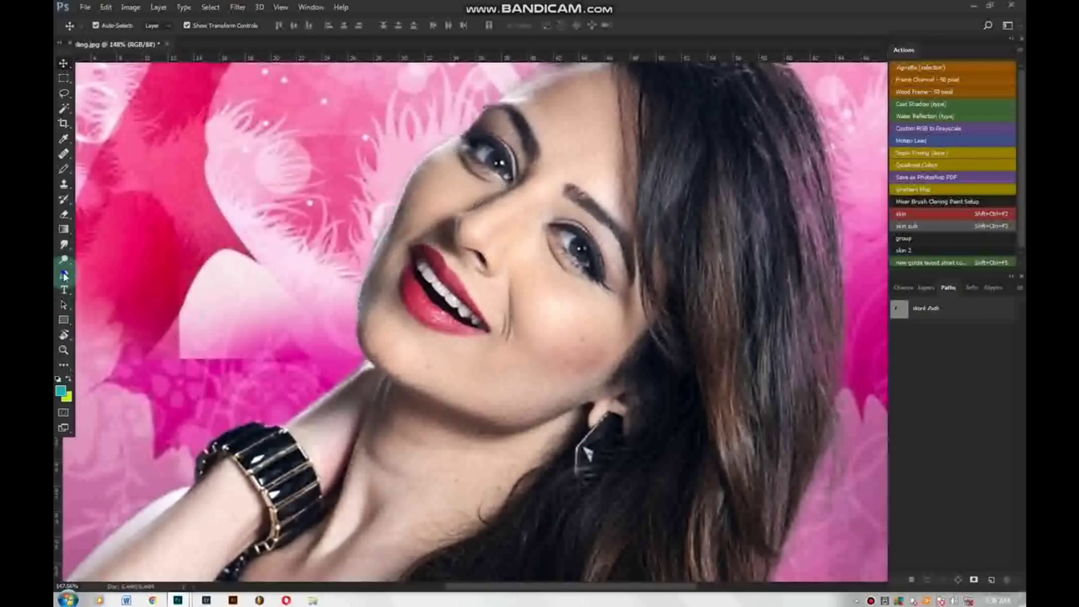
{"action": "left_click", "coordinate": [63, 275]}
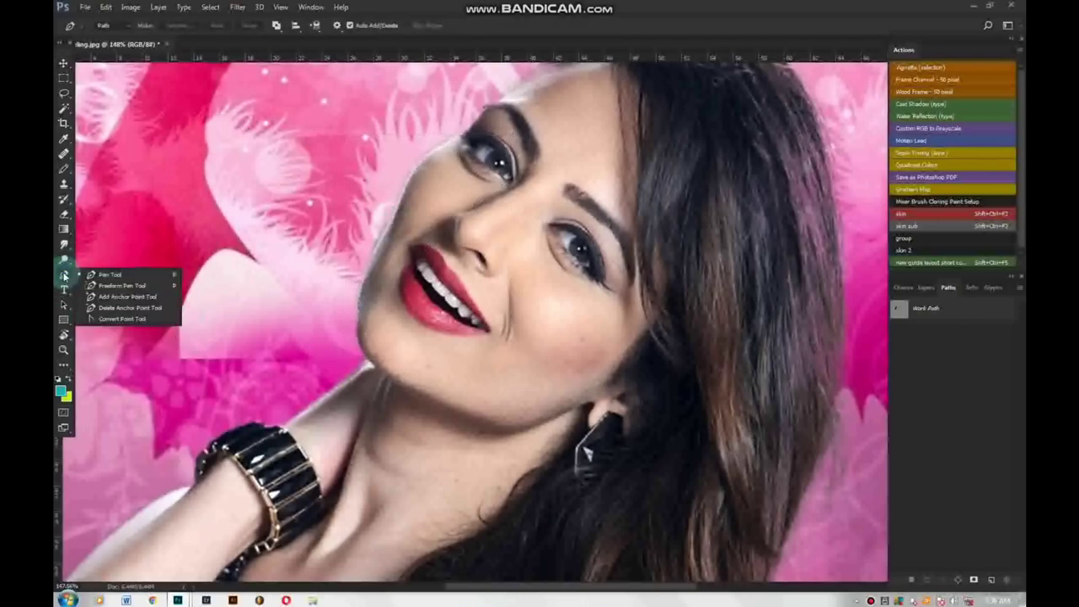
Trace the cheek with the magnetic Freeform Pen and load it as a selection
{"action": "left_click", "coordinate": [118, 287]}
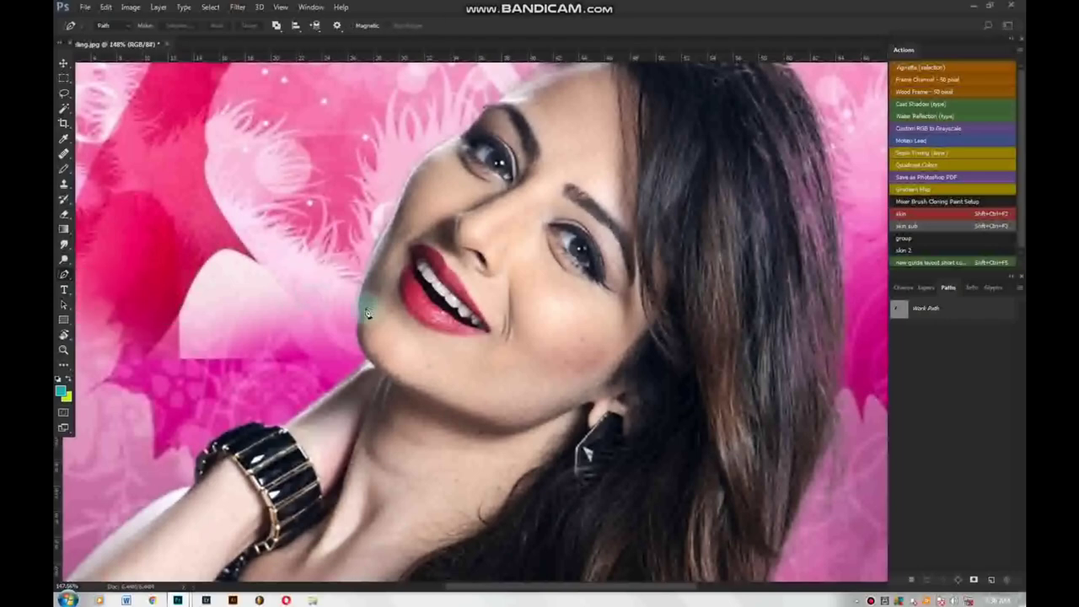
{"action": "scroll", "coordinate": [360, 319], "scroll_direction": "up", "scroll_amount": 1}
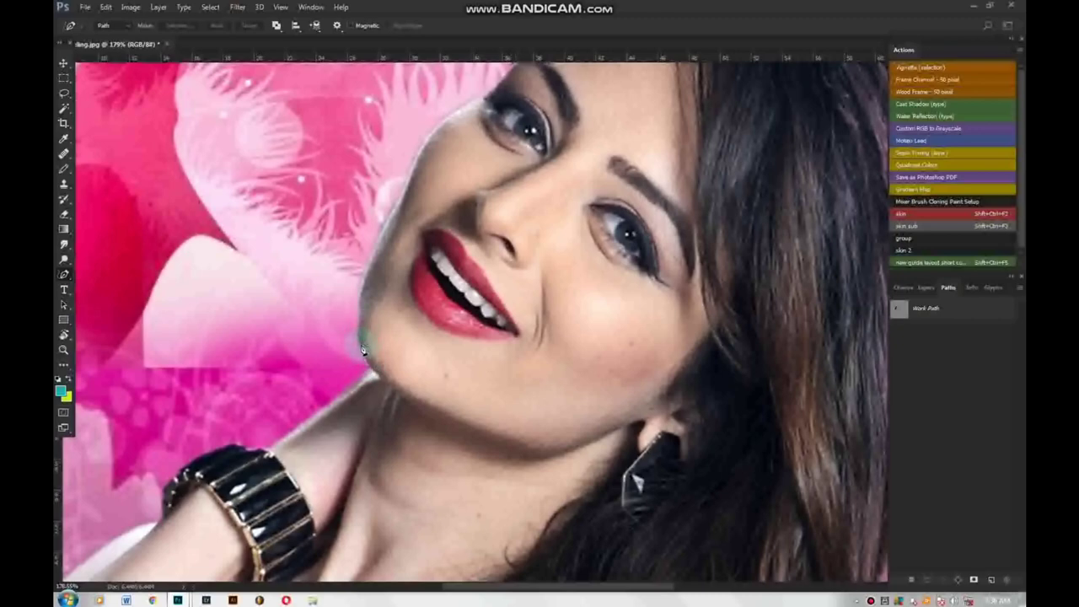
{"action": "left_click_drag", "start_coordinate": [360, 337], "coordinate": [364, 314]}
{"action": "left_click_drag", "start_coordinate": [379, 262], "coordinate": [388, 241]}
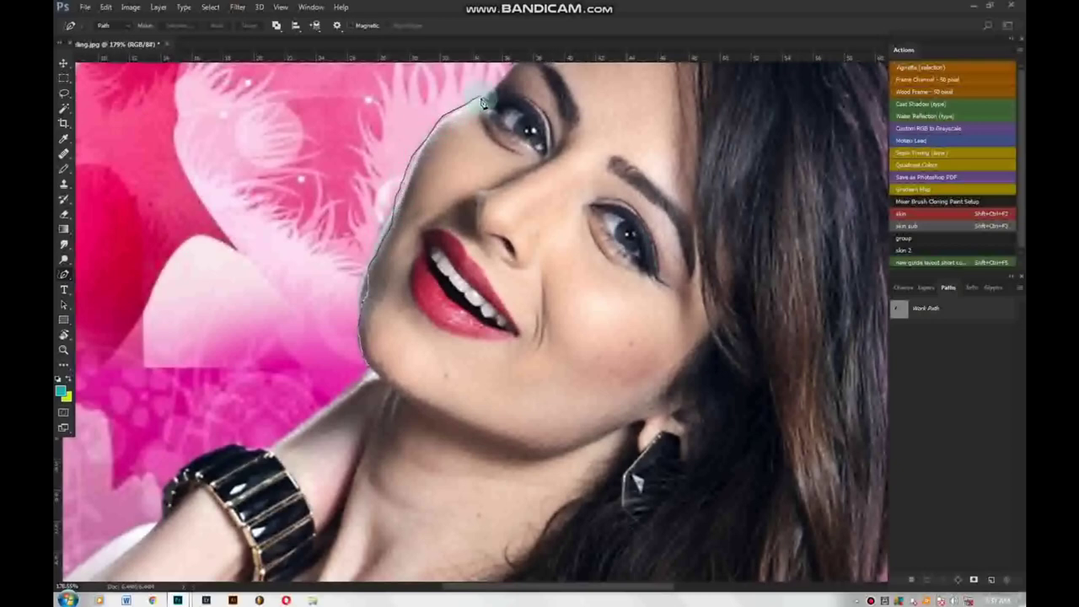
{"action": "left_click_drag", "start_coordinate": [483, 102], "coordinate": [366, 325]}
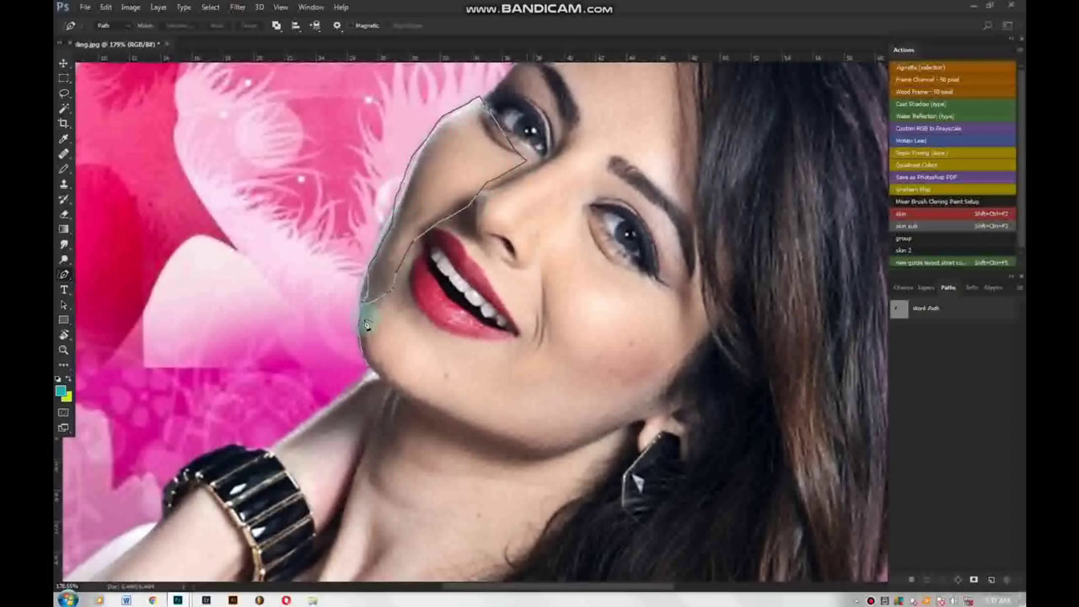
{"action": "key", "text": "Return"}
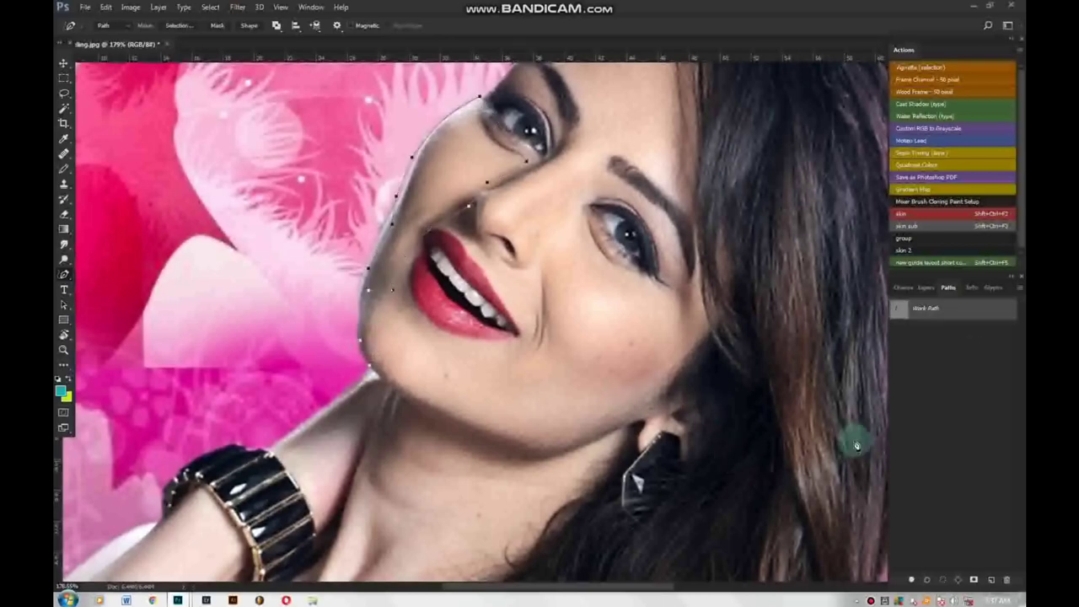
{"action": "left_click", "coordinate": [942, 580]}
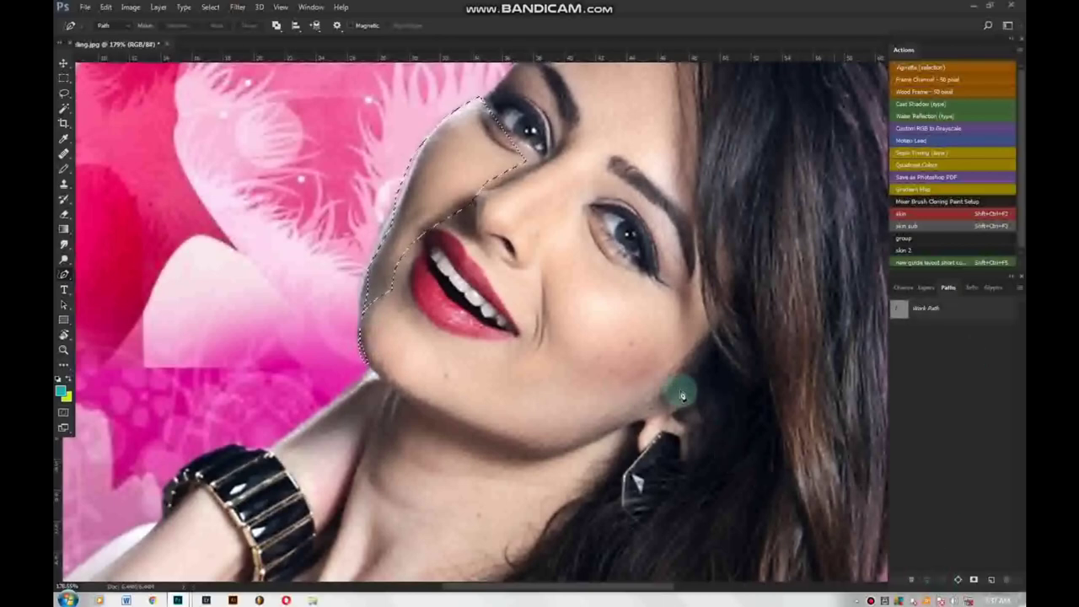
Move the traced cheek piece, undo the move, and deselect
{"action": "key", "text": "v"}
{"action": "left_click_drag", "start_coordinate": [460, 206], "coordinate": [410, 212]}
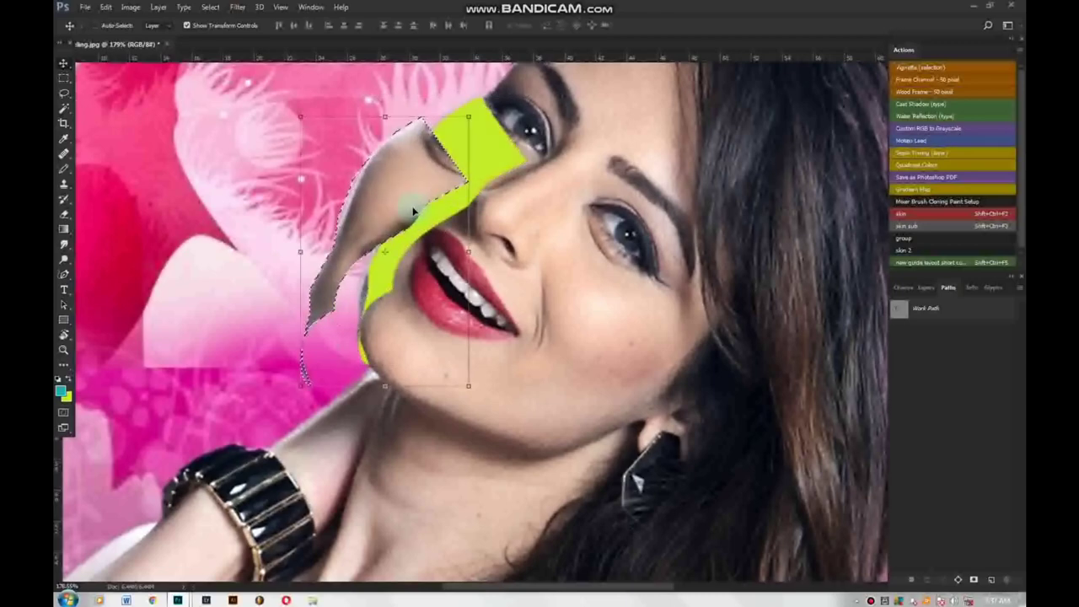
{"action": "key", "text": "ctrl+z"}
{"action": "key", "text": "ctrl+d"}
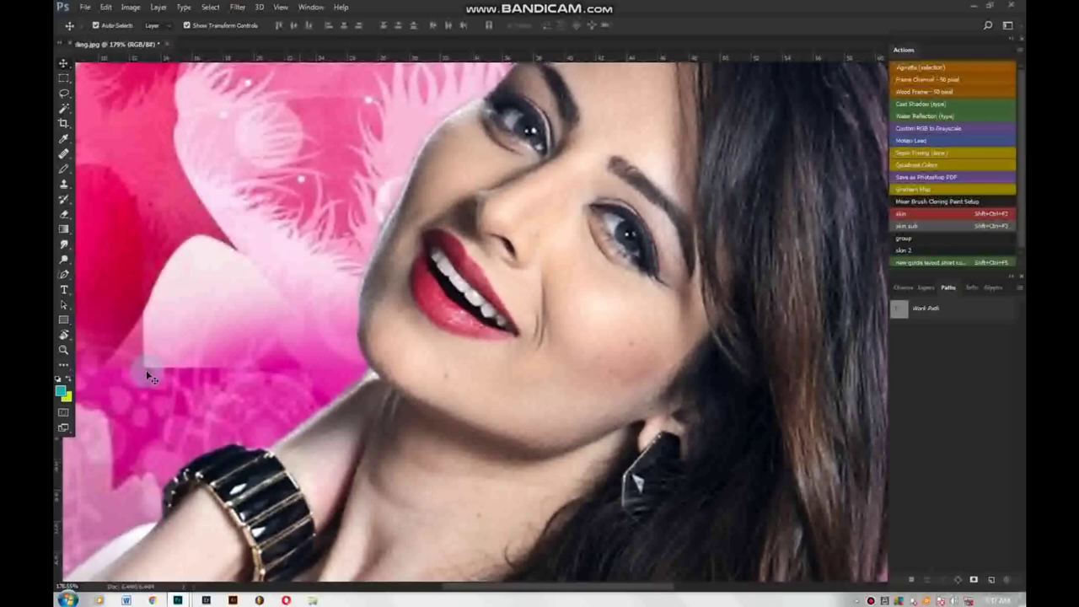
{"action": "left_click_drag", "start_coordinate": [143, 334], "coordinate": [163, 329]}
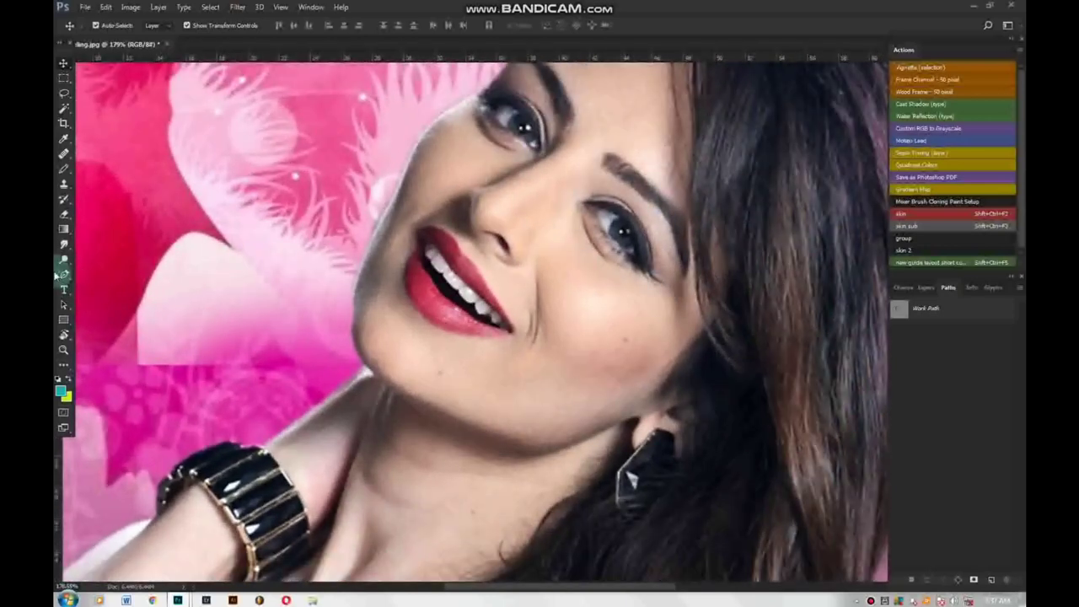
{"action": "left_click", "coordinate": [63, 274]}
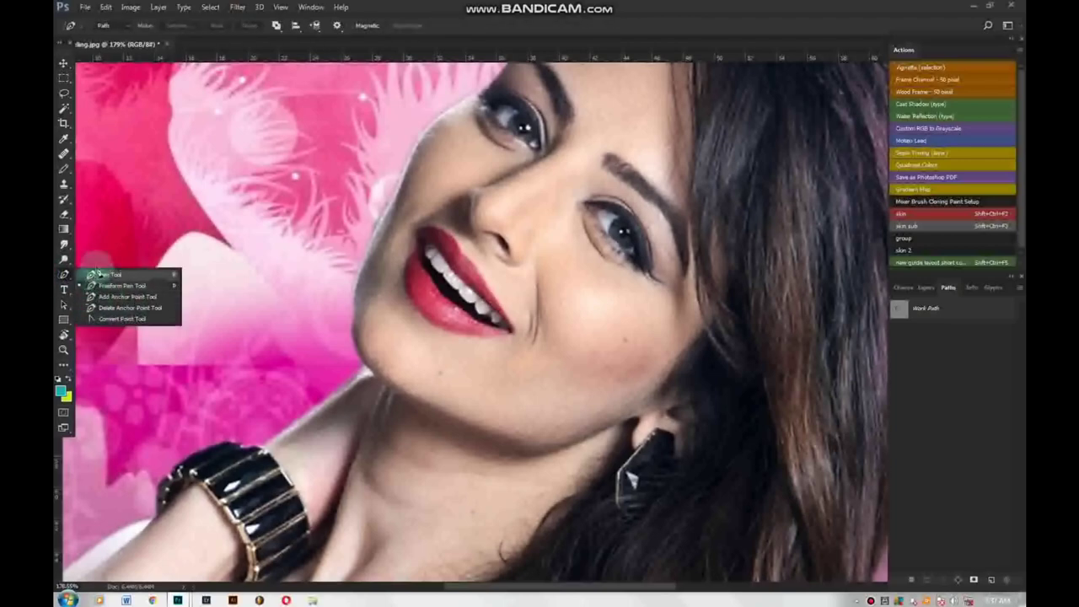
Draw a curved work path on the pink background with the Pen Tool
{"action": "left_click", "coordinate": [103, 275]}
{"action": "left_click_drag", "start_coordinate": [215, 268], "coordinate": [252, 286]}
{"action": "left_click_drag", "start_coordinate": [217, 347], "coordinate": [238, 337]}
{"action": "left_click", "coordinate": [112, 354]}
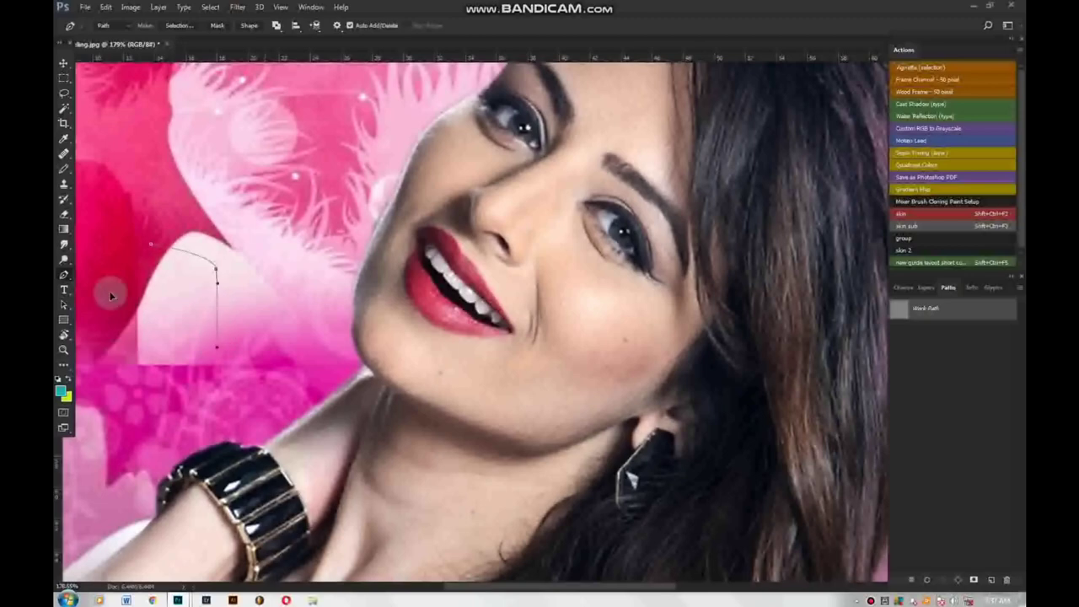
{"action": "scroll", "coordinate": [211, 309], "scroll_direction": "up", "scroll_amount": 1}
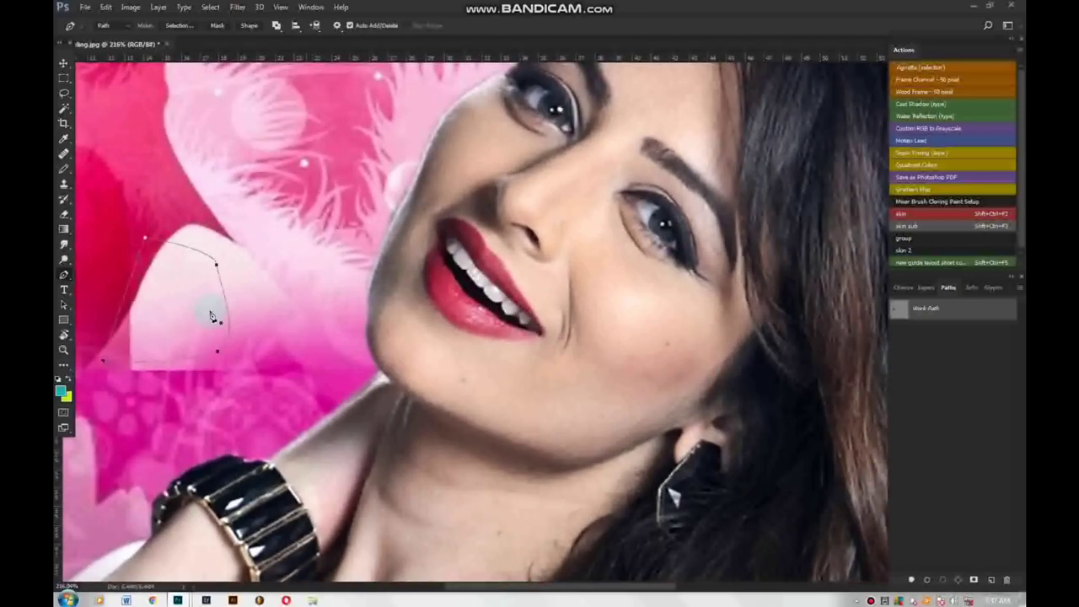
{"action": "scroll", "coordinate": [212, 295], "scroll_direction": "up", "scroll_amount": 1}
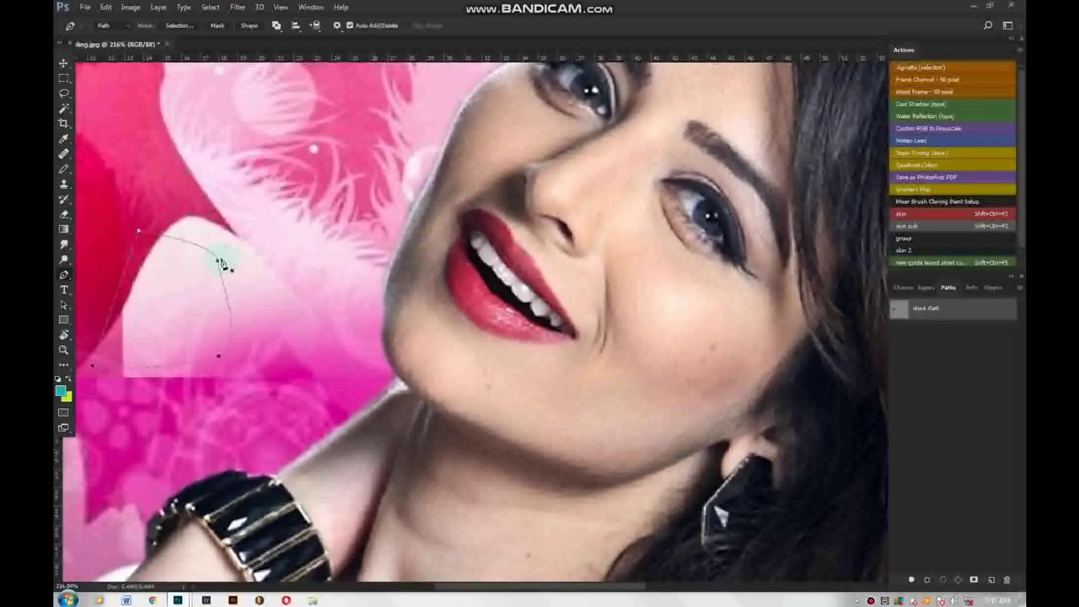
{"action": "left_click", "coordinate": [217, 265]}
{"action": "left_click", "coordinate": [218, 261]}
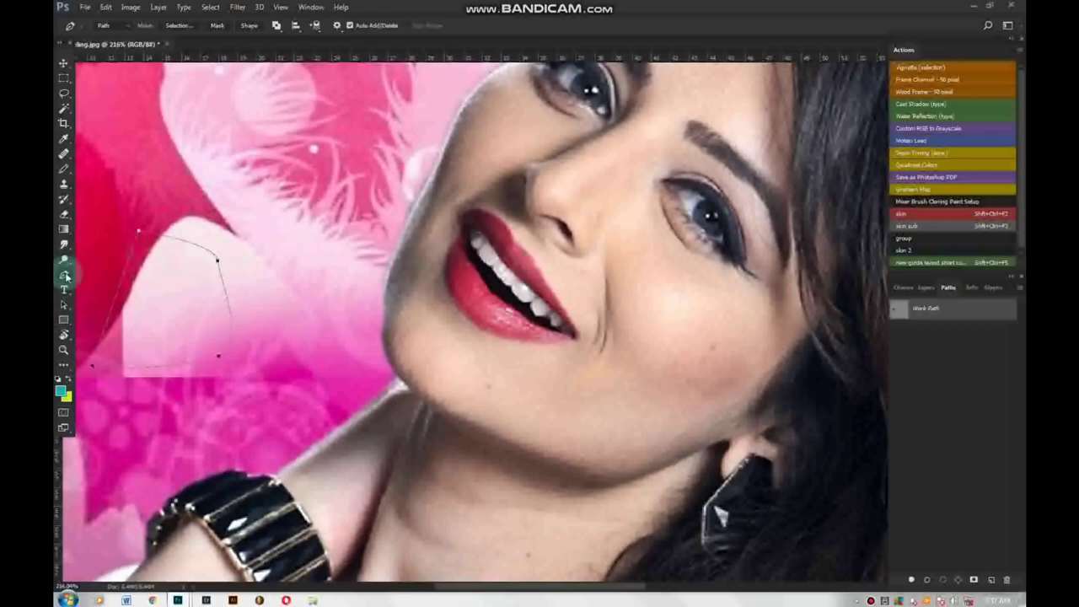
Add curved anchor points along the path's bottom and right segments
{"action": "right_click", "coordinate": [64, 274]}
{"action": "left_click", "coordinate": [88, 296]}
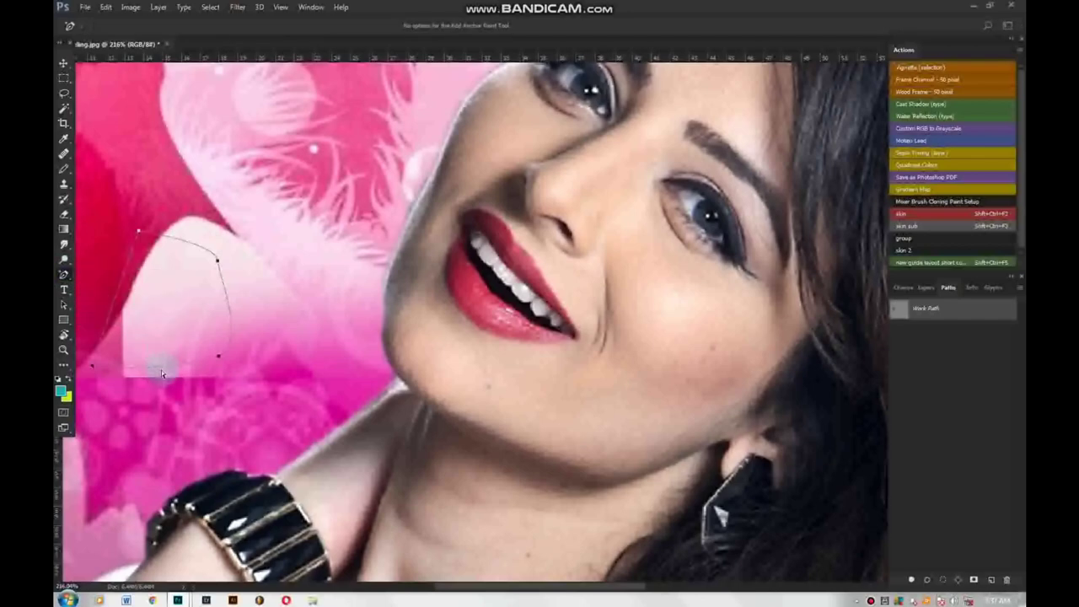
{"action": "left_click_drag", "start_coordinate": [162, 367], "coordinate": [188, 364]}
{"action": "left_click_drag", "start_coordinate": [231, 308], "coordinate": [250, 341]}
{"action": "left_click", "coordinate": [175, 363]}
{"action": "mouse_move", "coordinate": [175, 368]}
{"action": "left_mouse_down"}
{"action": "mouse_move", "coordinate": [155, 403]}
{"action": "mouse_move", "coordinate": [181, 401]}
{"action": "left_mouse_up"}
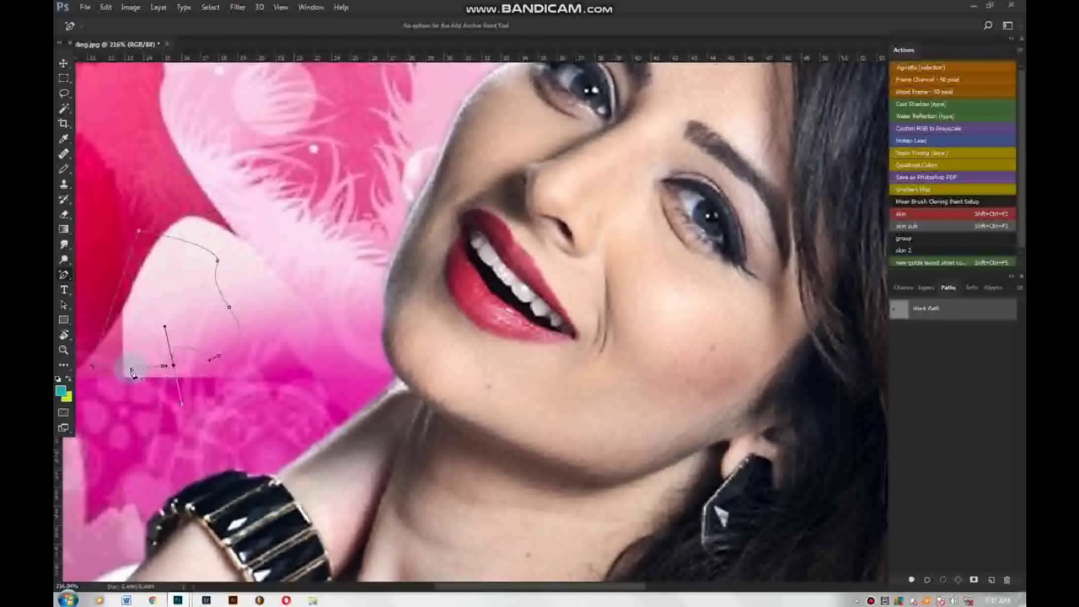
{"action": "left_click_drag", "start_coordinate": [133, 369], "coordinate": [124, 395]}
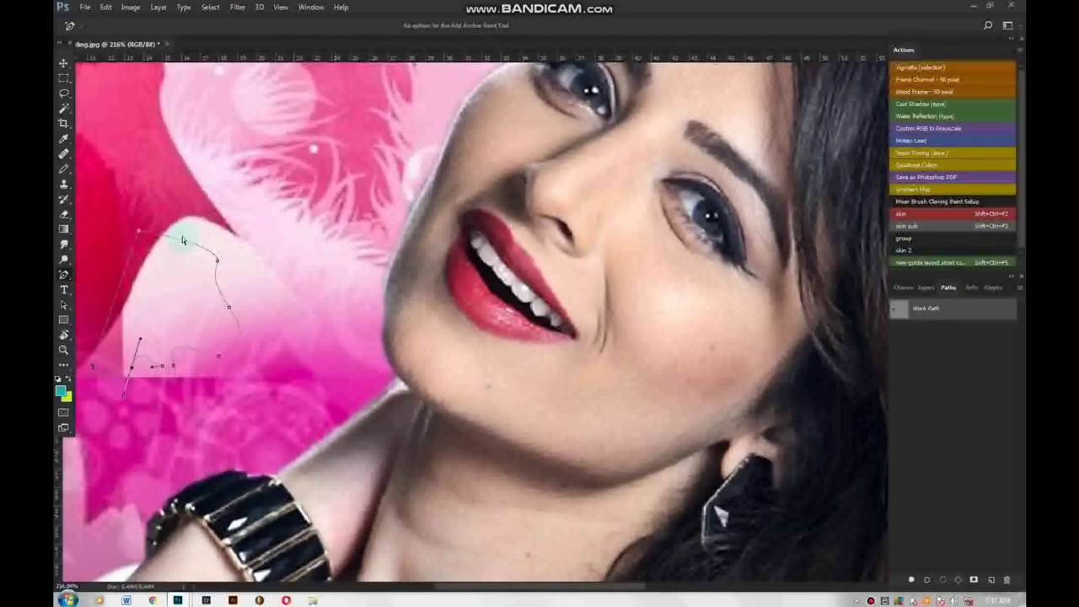
{"action": "left_click_drag", "start_coordinate": [181, 239], "coordinate": [175, 268]}
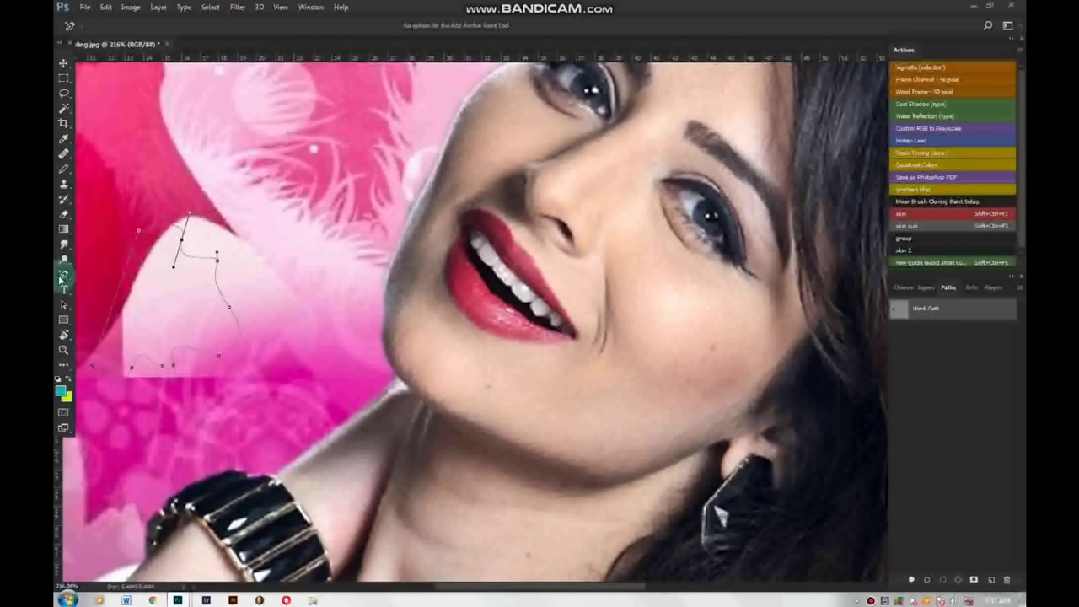
Remove several anchor points from the path with the Delete Anchor Point Tool
{"action": "right_click", "coordinate": [63, 275]}
{"action": "left_click", "coordinate": [109, 310]}
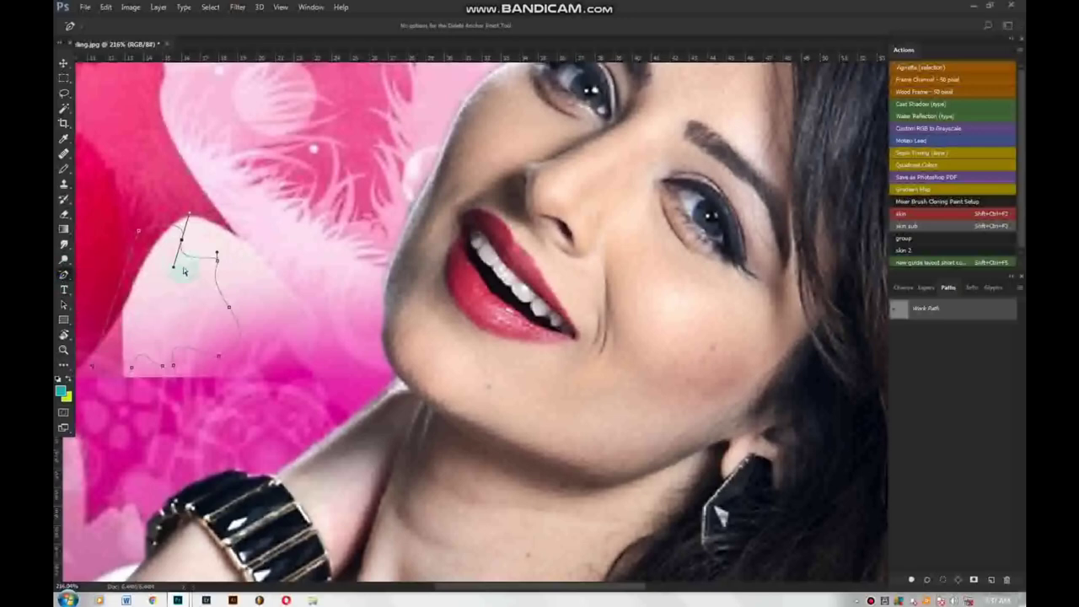
{"action": "left_click", "coordinate": [182, 242]}
{"action": "left_click", "coordinate": [217, 257]}
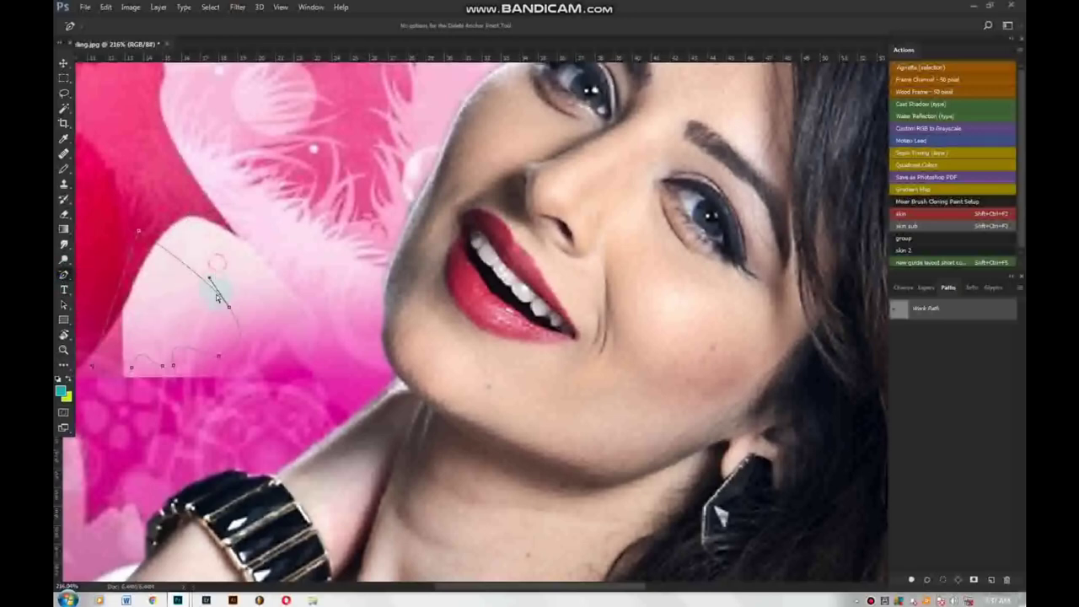
{"action": "left_click", "coordinate": [229, 308]}
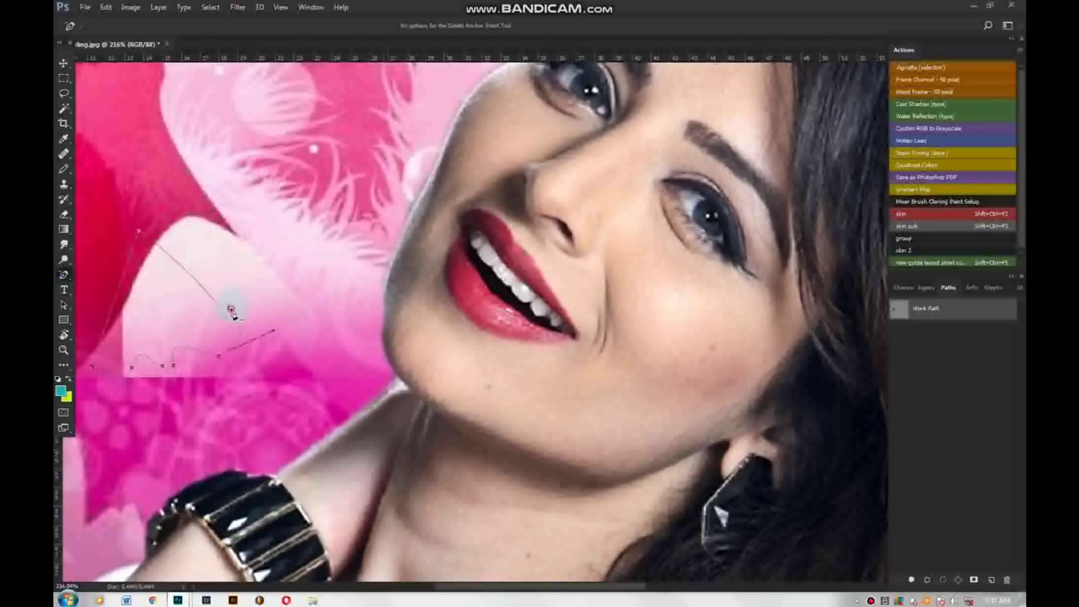
{"action": "left_click", "coordinate": [220, 361]}
Drag the lower anchor's direction handle to reshape the upper-to-lower curve
{"action": "left_click", "coordinate": [160, 368]}
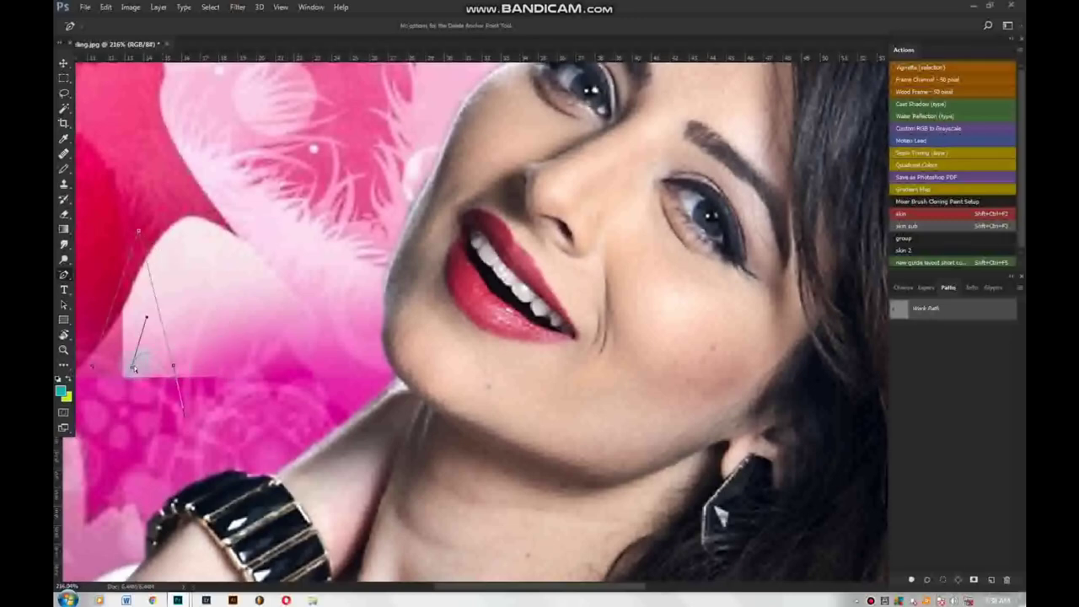
{"action": "left_click", "coordinate": [174, 371]}
{"action": "left_click", "coordinate": [129, 369]}
{"action": "left_click", "coordinate": [185, 370]}
{"action": "left_click", "coordinate": [186, 363]}
{"action": "left_click_drag", "start_coordinate": [174, 371], "coordinate": [131, 249]}
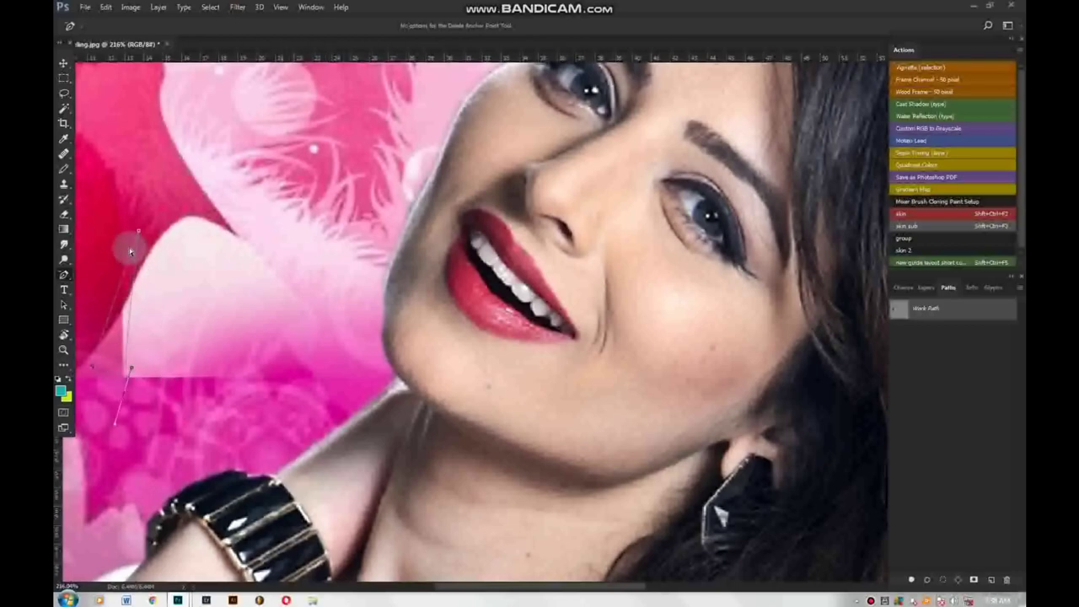
Bend the path's segments into curves with the Convert Point Tool
{"action": "right_click", "coordinate": [63, 275]}
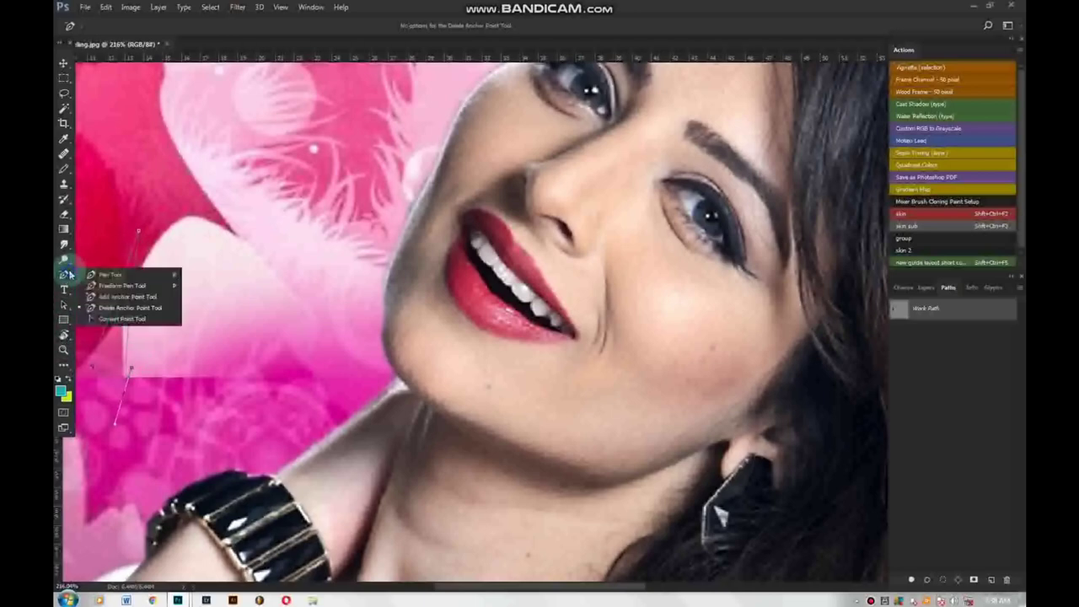
{"action": "left_click", "coordinate": [114, 319]}
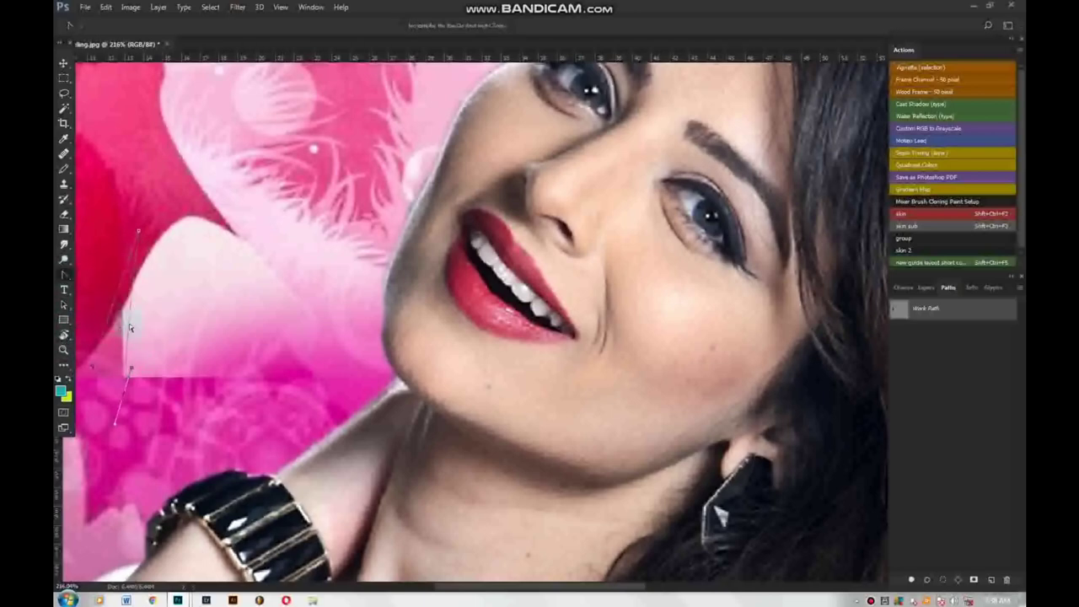
{"action": "left_click_drag", "start_coordinate": [276, 359], "coordinate": [282, 375]}
{"action": "mouse_move", "coordinate": [126, 347]}
{"action": "left_mouse_down"}
{"action": "mouse_move", "coordinate": [226, 318]}
{"action": "mouse_move", "coordinate": [228, 333]}
{"action": "left_mouse_up"}
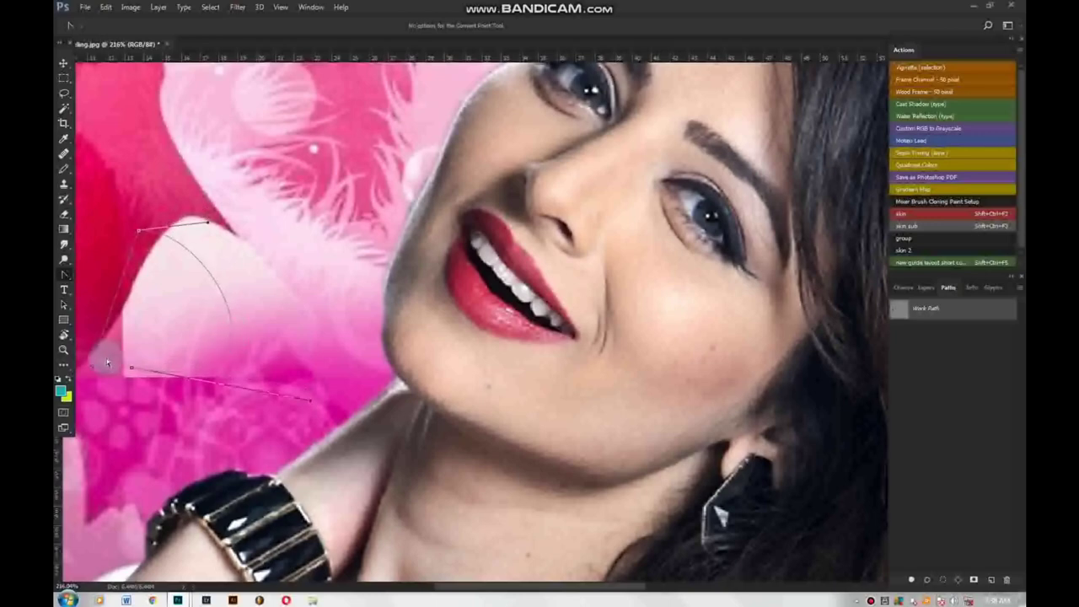
{"action": "left_click_drag", "start_coordinate": [119, 371], "coordinate": [144, 380]}
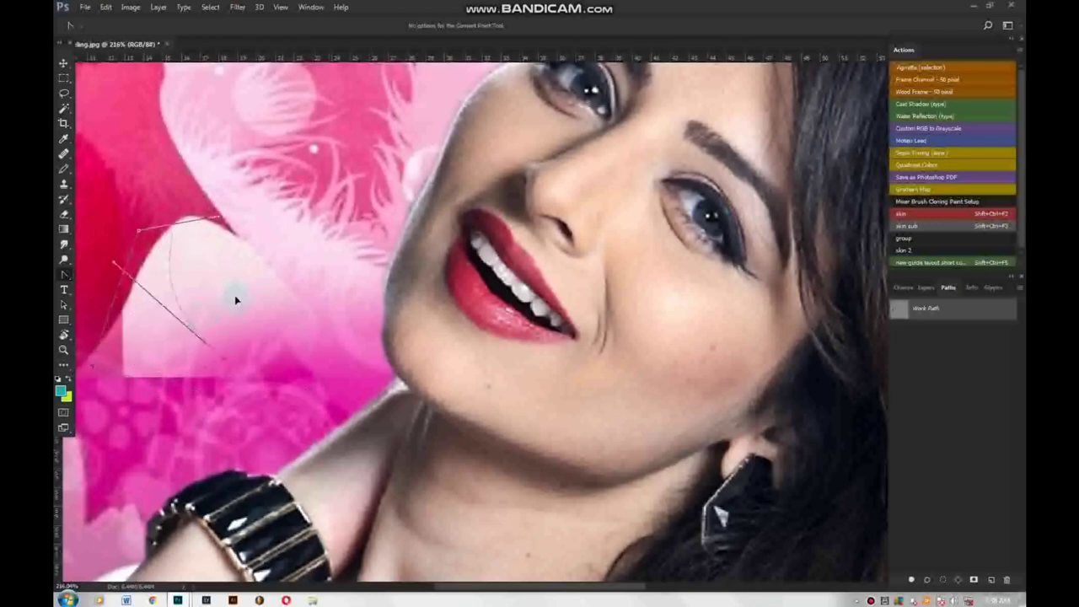
{"action": "left_click_drag", "start_coordinate": [308, 259], "coordinate": [307, 329]}
{"action": "left_click_drag", "start_coordinate": [311, 283], "coordinate": [325, 278]}
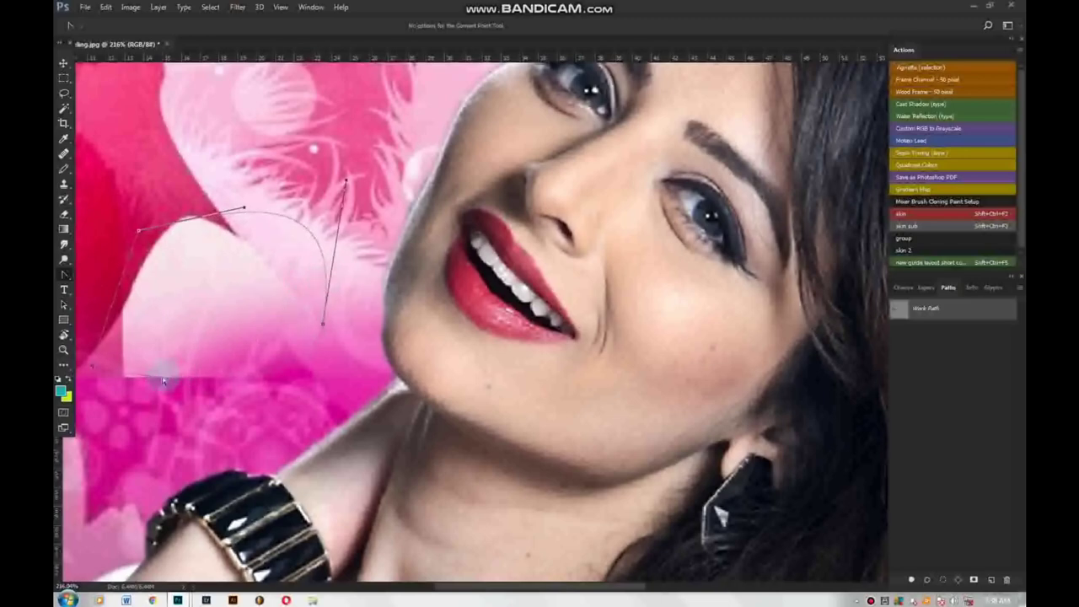
{"action": "left_click_drag", "start_coordinate": [164, 382], "coordinate": [201, 462]}
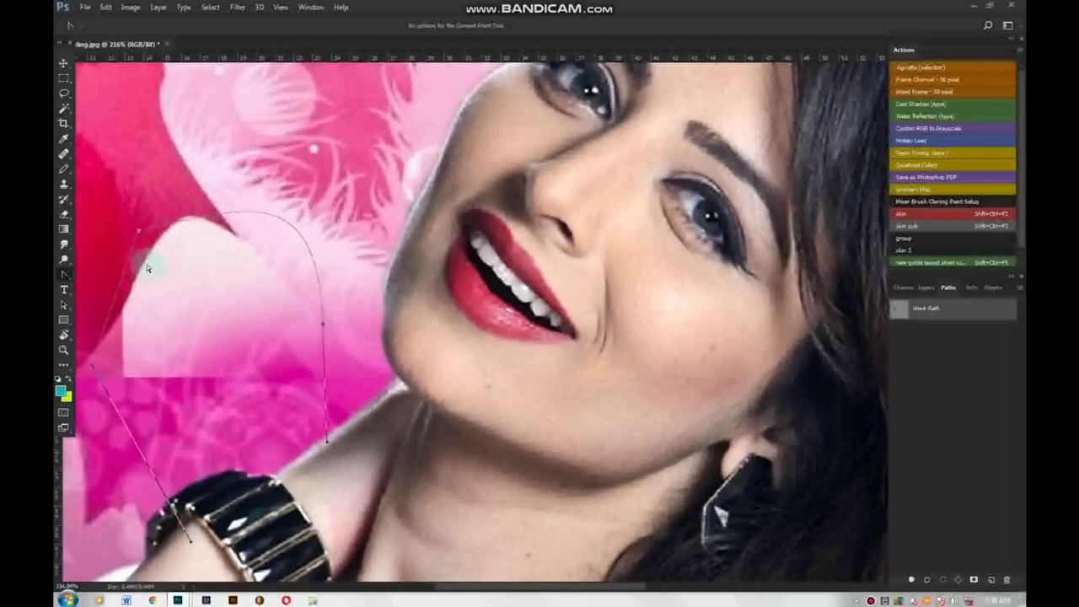
{"action": "mouse_move", "coordinate": [120, 282]}
{"action": "left_mouse_down"}
{"action": "mouse_move", "coordinate": [104, 248]}
{"action": "mouse_move", "coordinate": [157, 256]}
{"action": "mouse_move", "coordinate": [203, 180]}
{"action": "left_mouse_up"}
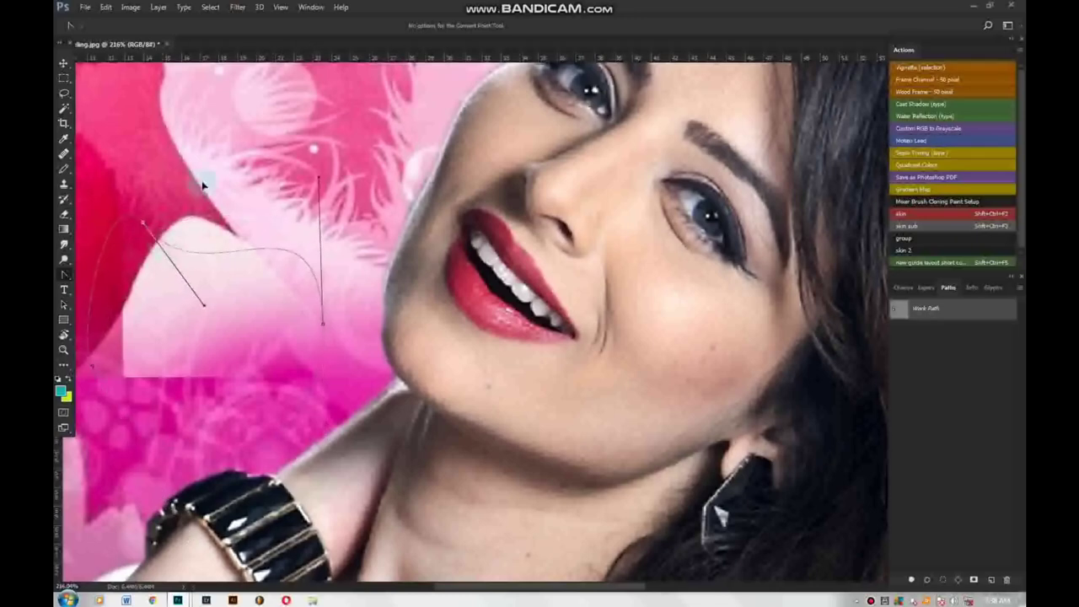
Return to the Pen Tool, undo two path edits, then redo them
{"action": "right_click", "coordinate": [64, 275]}
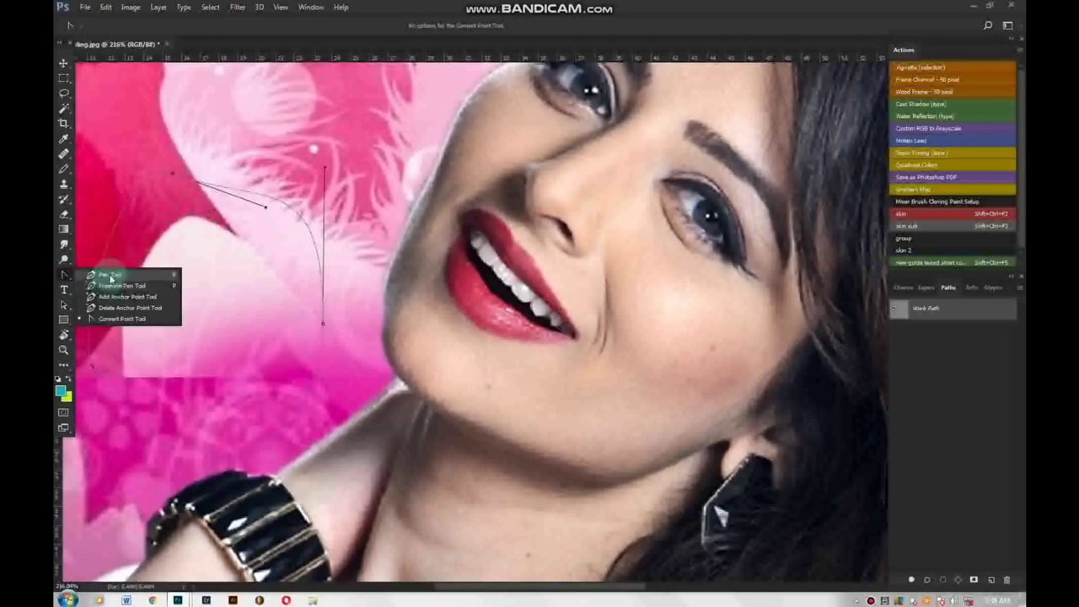
{"action": "left_click", "coordinate": [110, 274]}
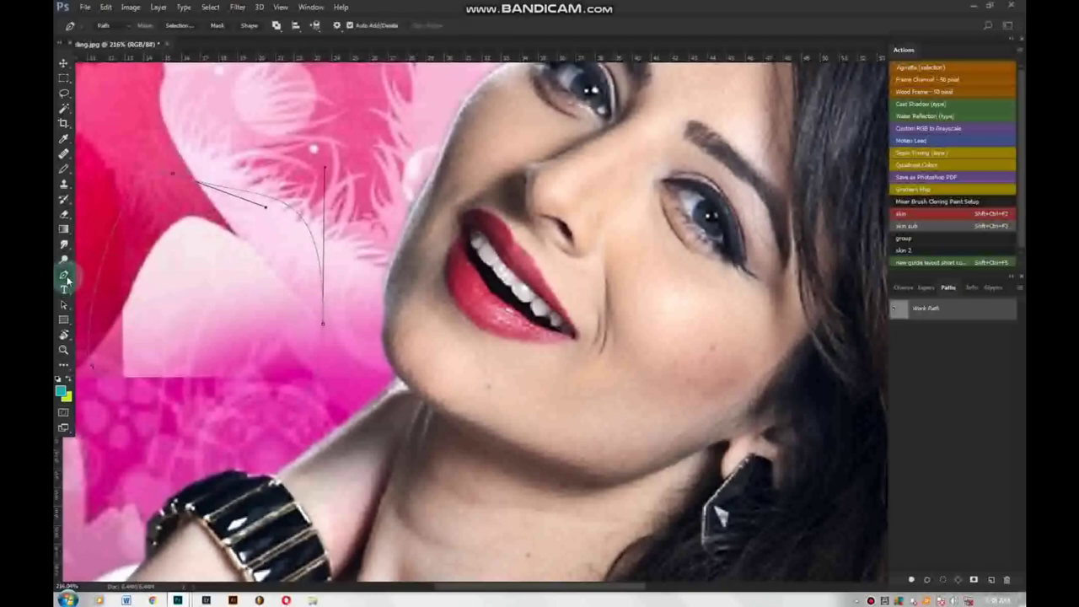
{"action": "key", "text": "ctrl+alt+z"}
{"action": "key", "text": "ctrl+alt+z"}
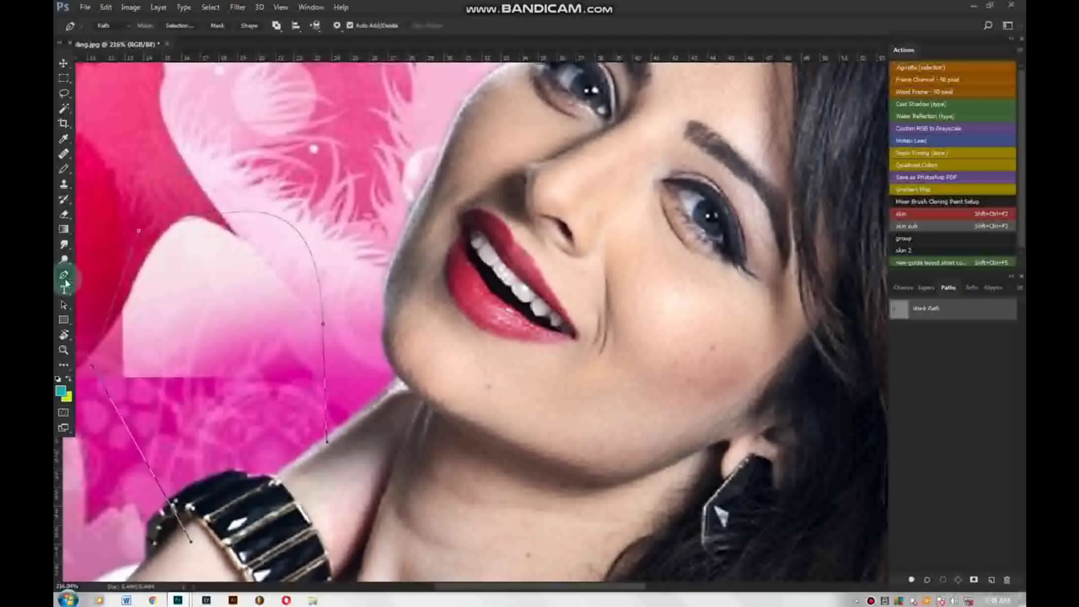
{"action": "key", "text": "ctrl+alt+z"}
{"action": "key", "text": "ctrl+alt+z"}
{"action": "key", "text": "ctrl+shift+z"}
{"action": "key", "text": "ctrl+shift+z"}
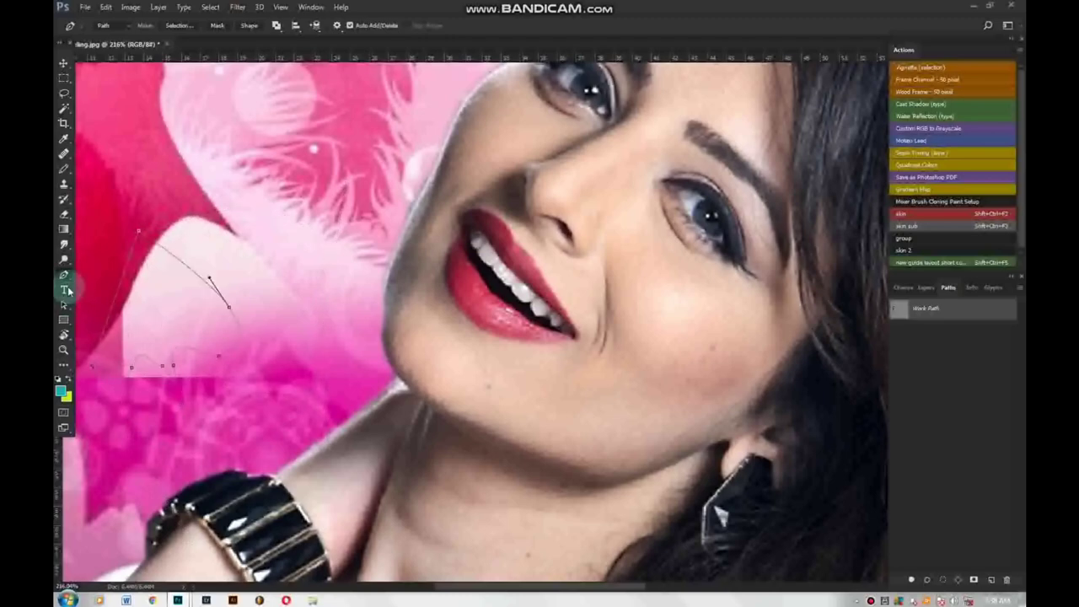
{"action": "key", "text": "ctrl+shift+z"}
{"action": "key", "text": "ctrl+shift+z"}
{"action": "key", "text": "ctrl+shift+z"}
{"action": "key", "text": "ctrl+shift+z"}
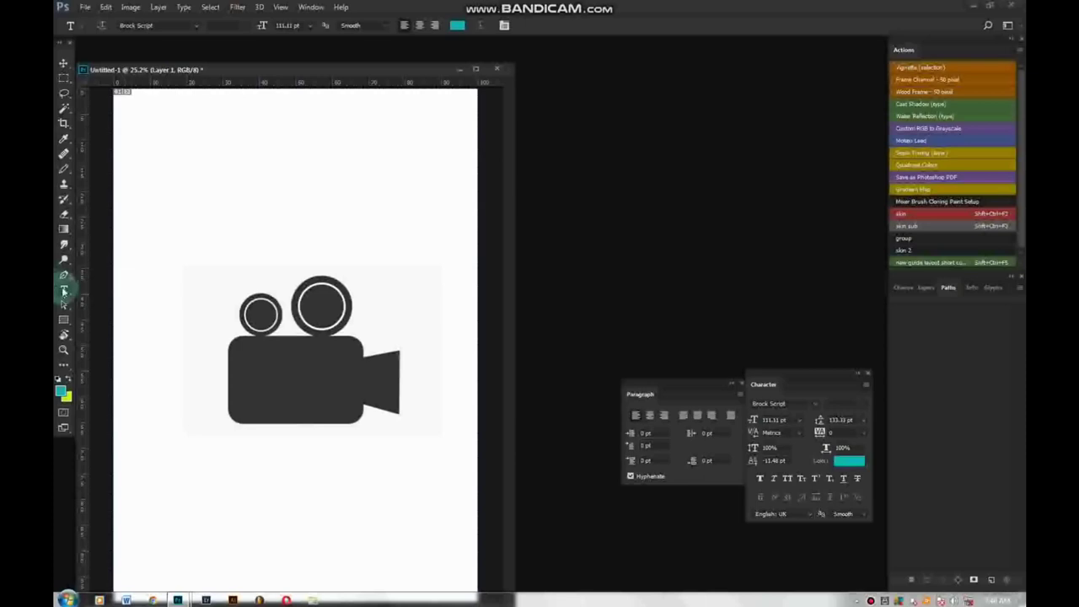
Type 'chanduwa' as a text layer above the camera icon and select all of it
{"action": "left_click", "coordinate": [64, 292]}
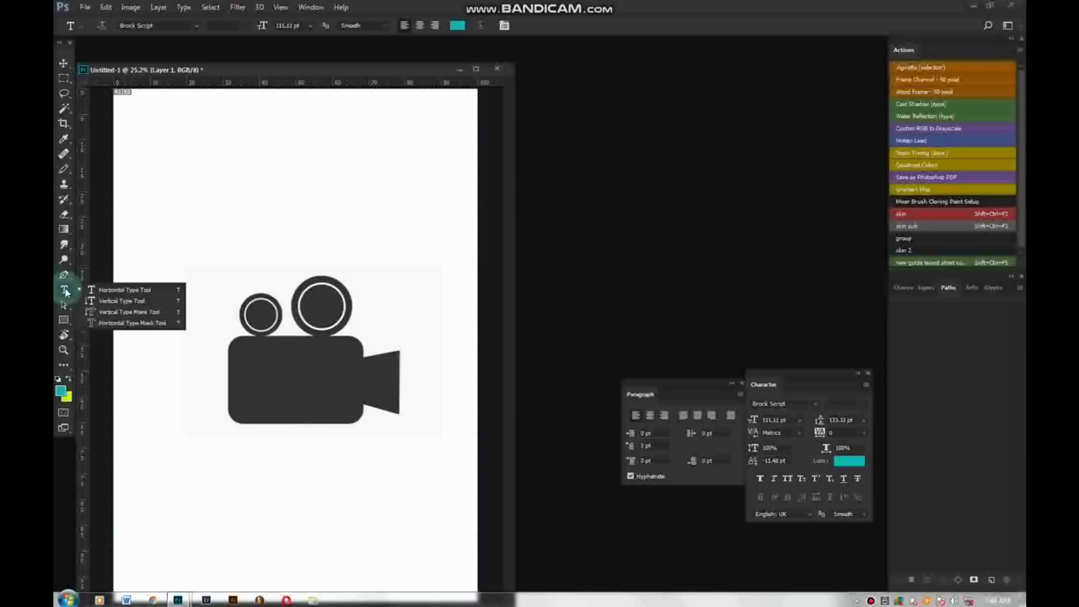
{"action": "left_click", "coordinate": [64, 292]}
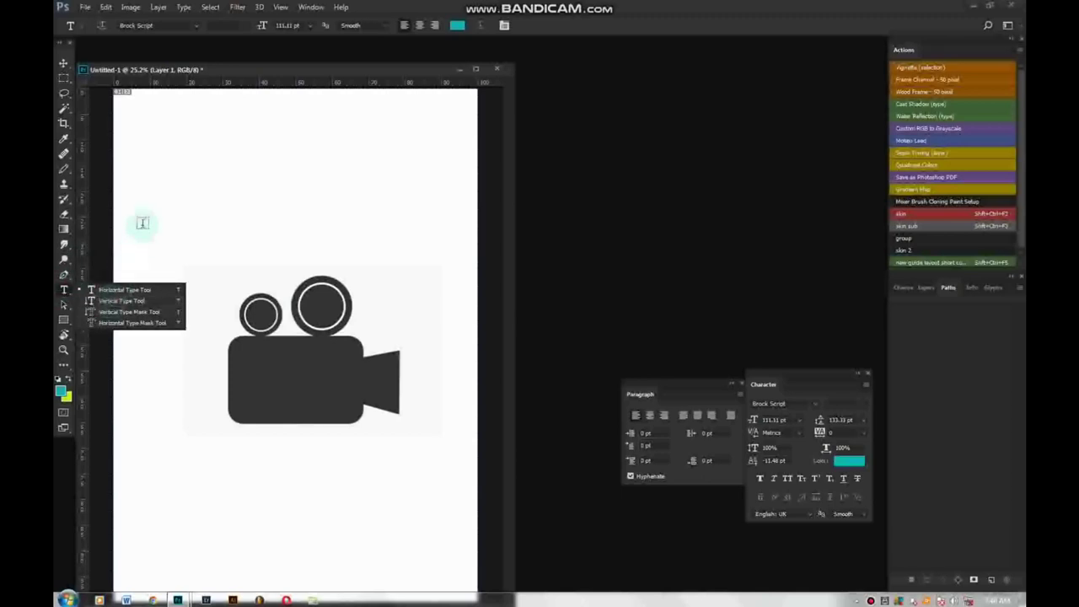
{"action": "left_click", "coordinate": [189, 205]}
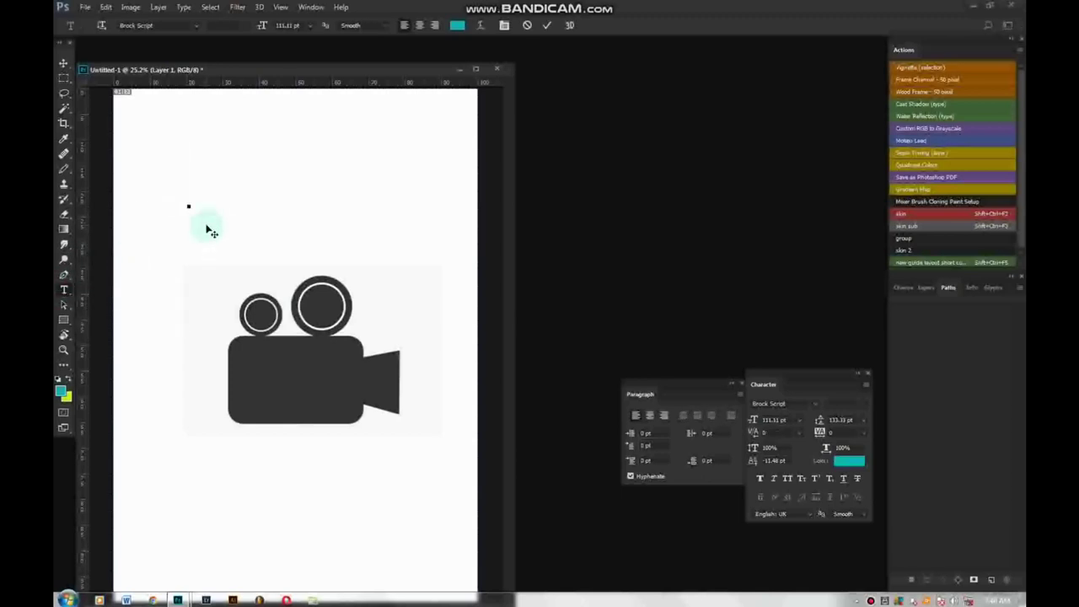
{"action": "key", "text": "ctrl+minus"}
{"action": "left_click", "coordinate": [206, 225]}
{"action": "type", "text": "ch"}
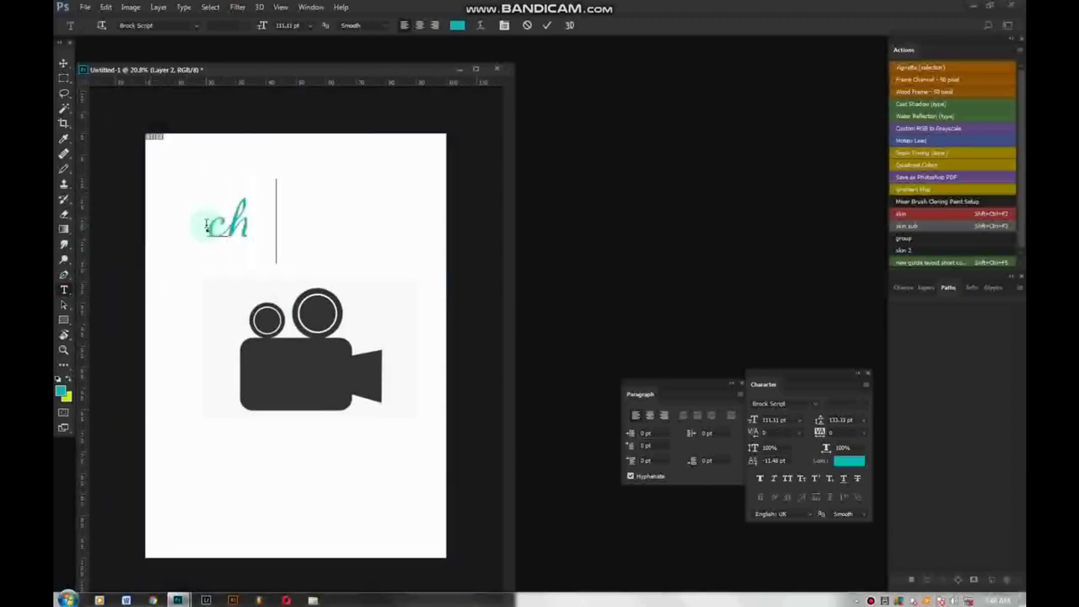
{"action": "type", "text": "anduwa"}
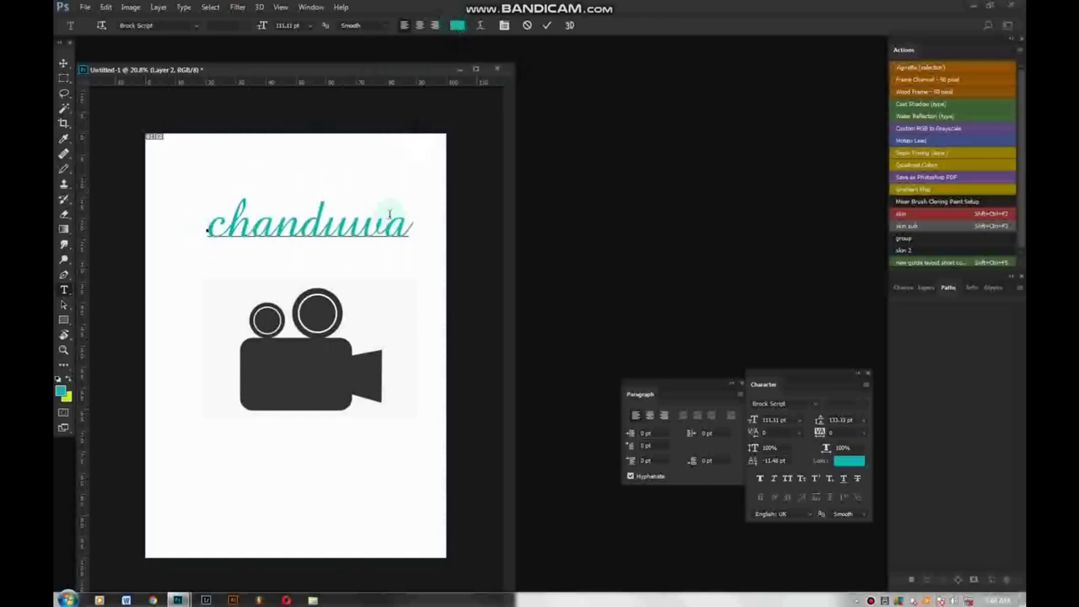
{"action": "key", "text": "ctrl+a"}
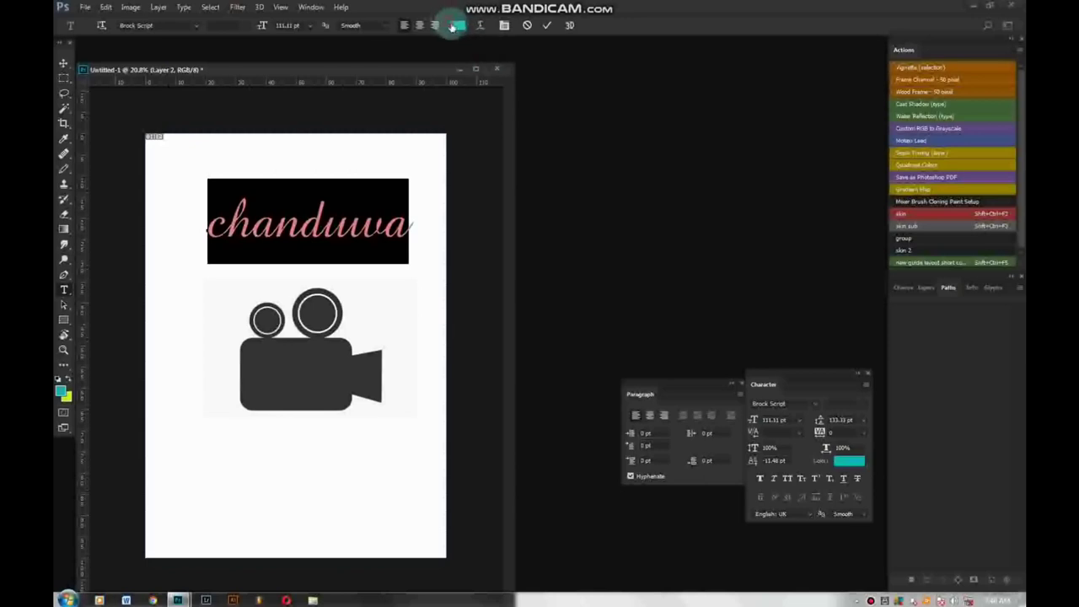
Set the text colour to near-black
{"action": "left_click", "coordinate": [453, 27]}
{"action": "left_click_drag", "start_coordinate": [787, 514], "coordinate": [765, 540]}
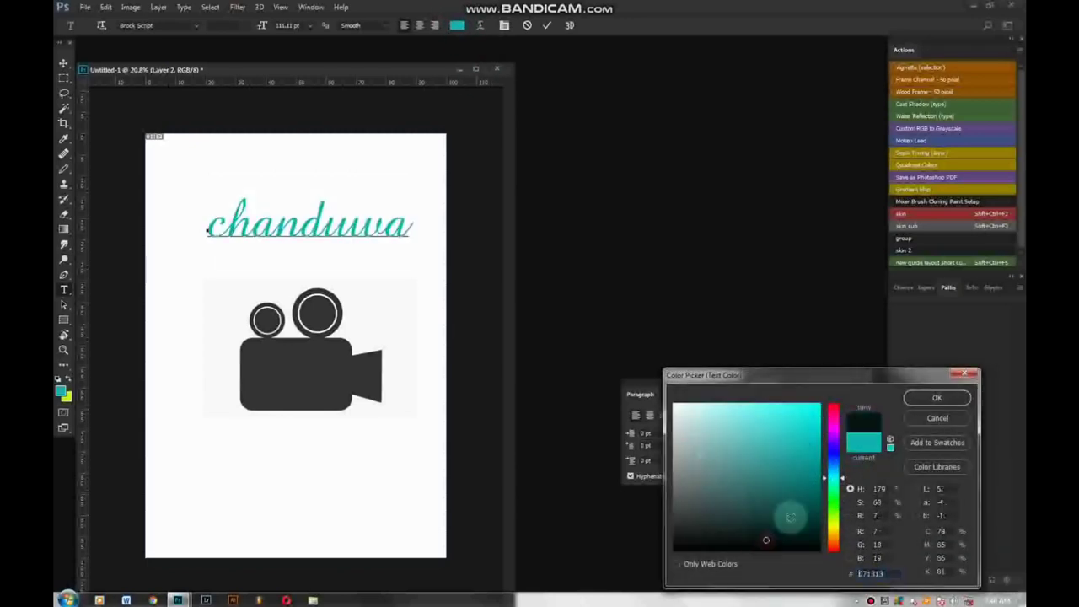
{"action": "left_click", "coordinate": [937, 397]}
{"action": "left_click", "coordinate": [777, 373]}
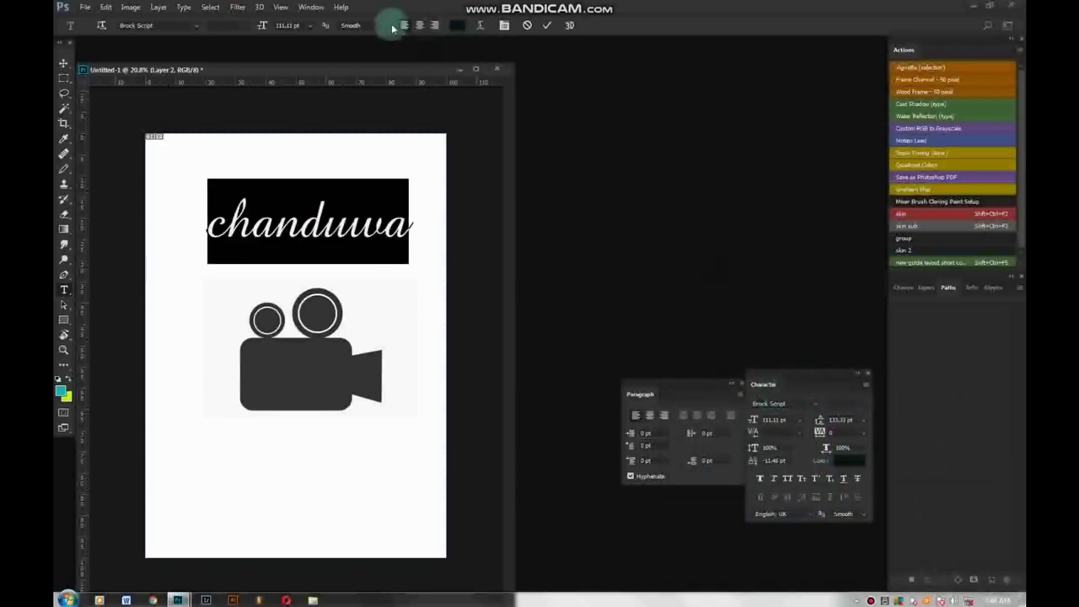
Hide and then reshow the Character panel
{"action": "left_click", "coordinate": [310, 7]}
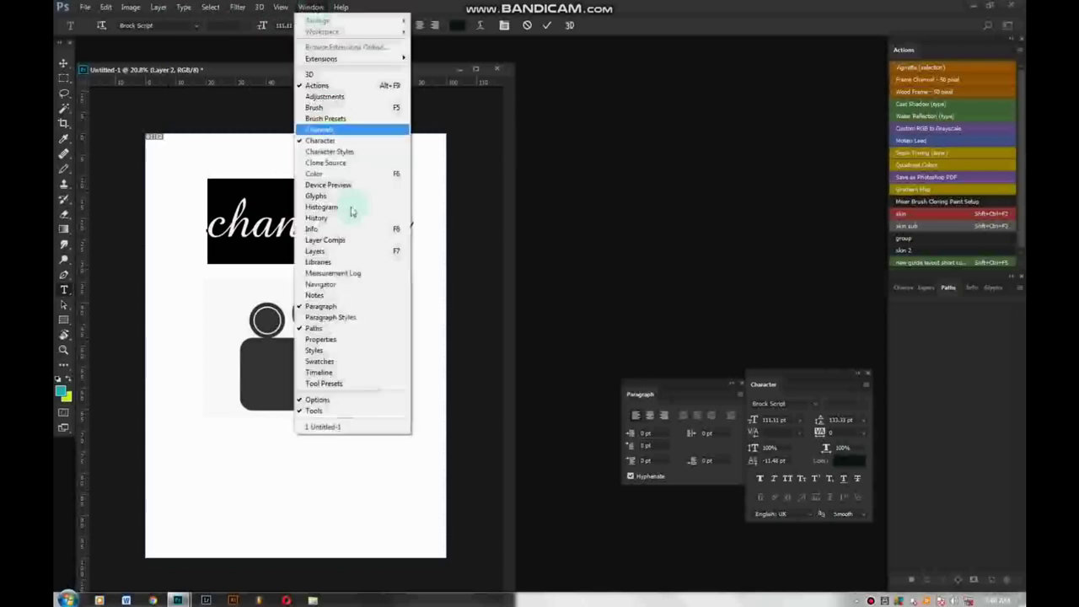
{"action": "left_click", "coordinate": [327, 140]}
{"action": "left_click", "coordinate": [311, 8]}
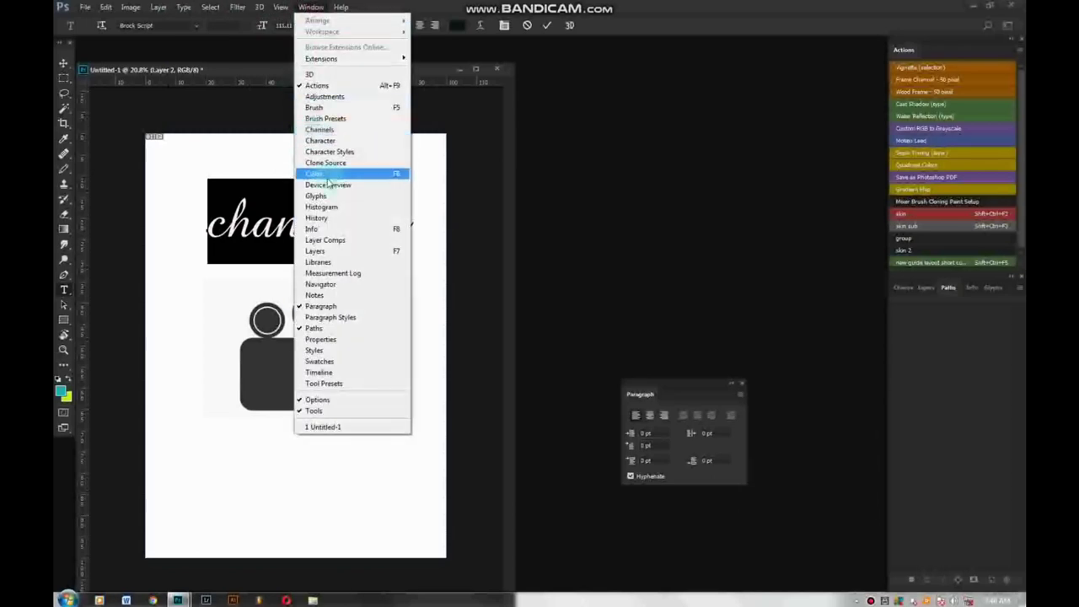
{"action": "left_click", "coordinate": [325, 140]}
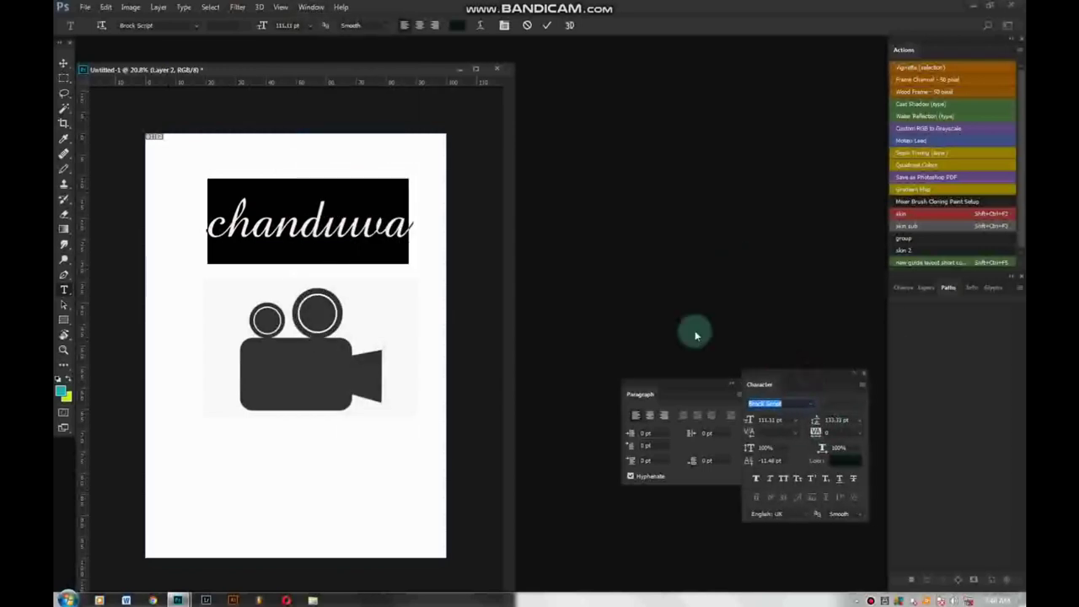
Reselect the word chanduwa and change its font to Calibri Regular
{"action": "left_click", "coordinate": [328, 238]}
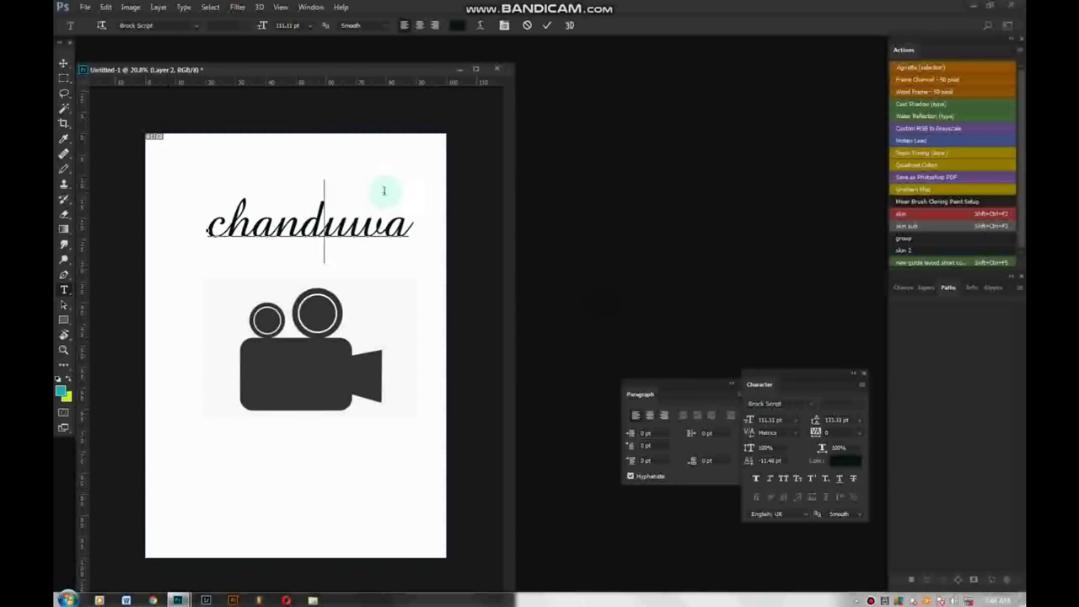
{"action": "left_click_drag", "start_coordinate": [410, 230], "coordinate": [165, 236]}
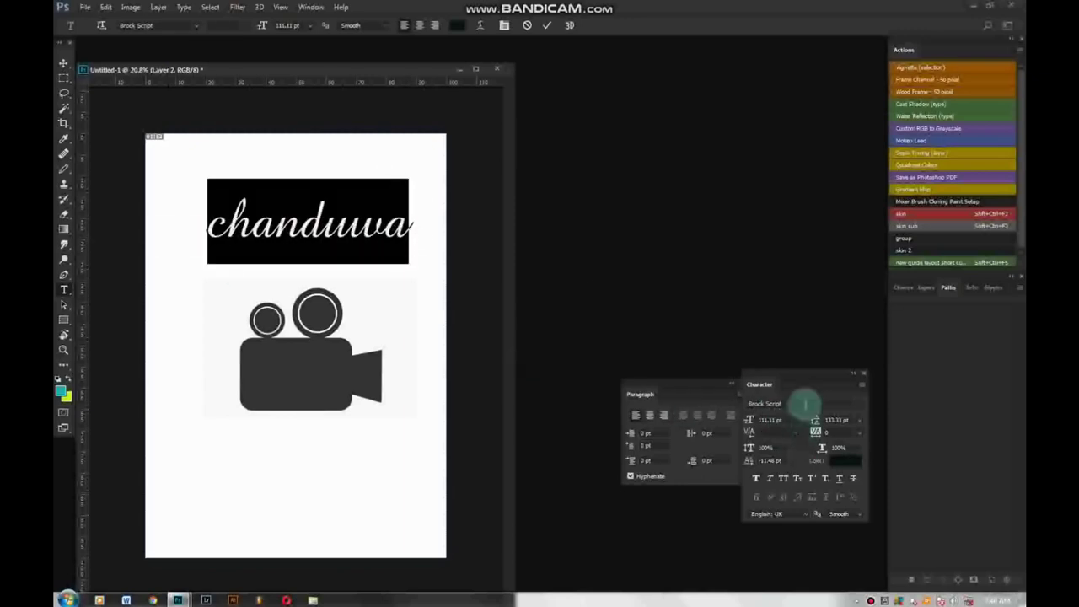
{"action": "left_click", "coordinate": [811, 404]}
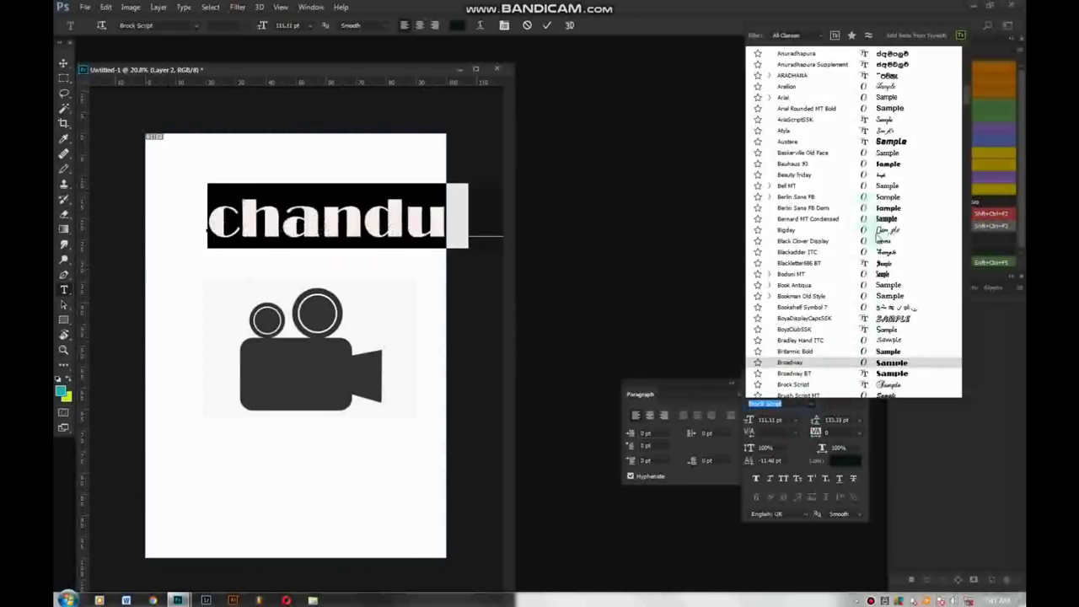
{"action": "scroll", "coordinate": [868, 244], "scroll_direction": "down", "scroll_amount": 2}
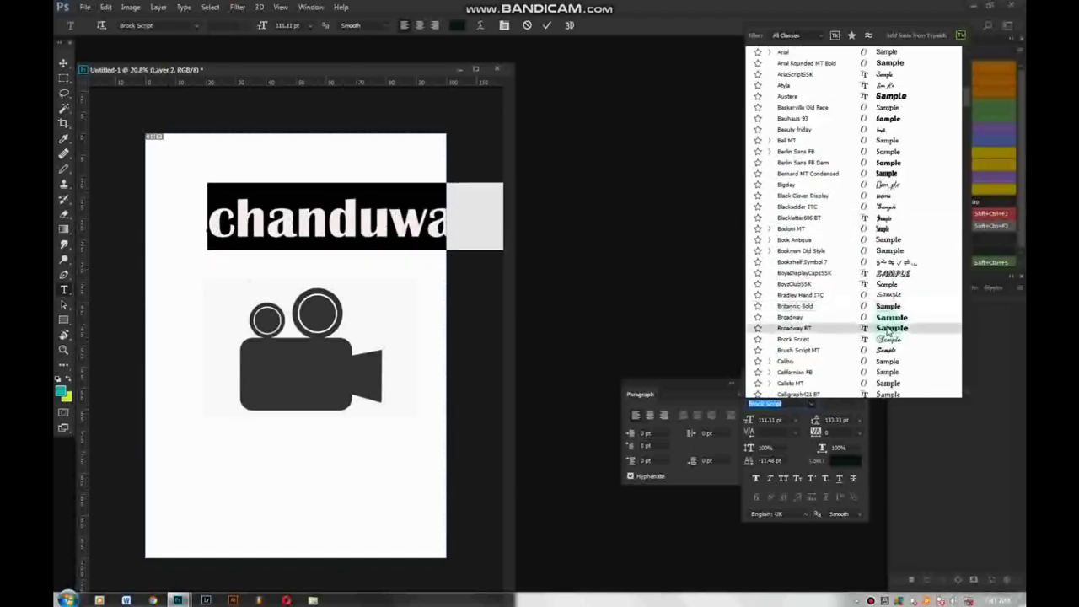
{"action": "left_click", "coordinate": [888, 364]}
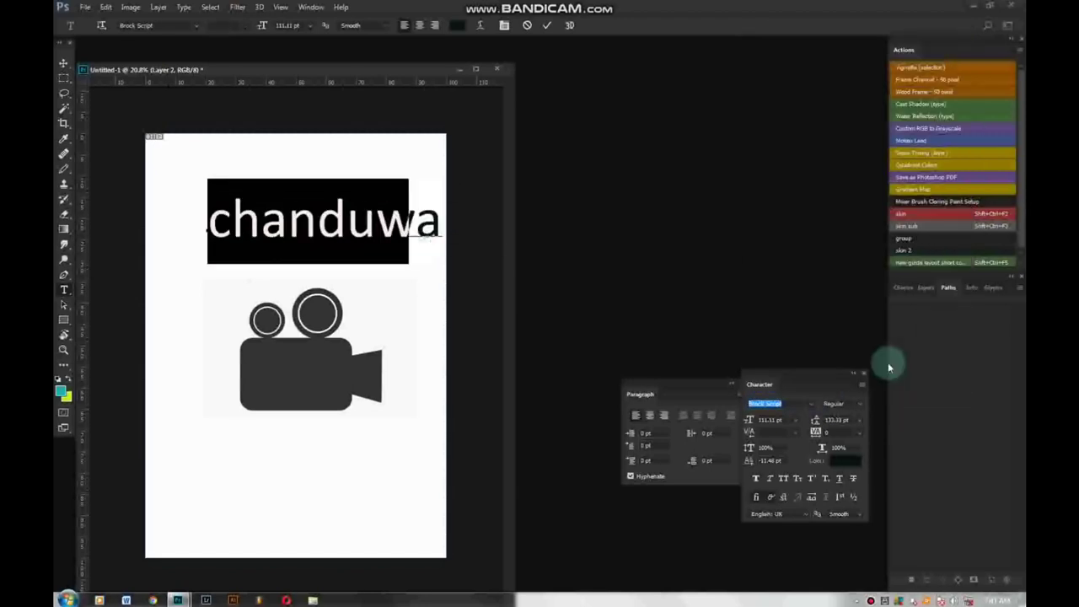
Try 30, 48 and 72 pt from the font size list
{"action": "left_click", "coordinate": [795, 419]}
{"action": "left_click", "coordinate": [784, 357]}
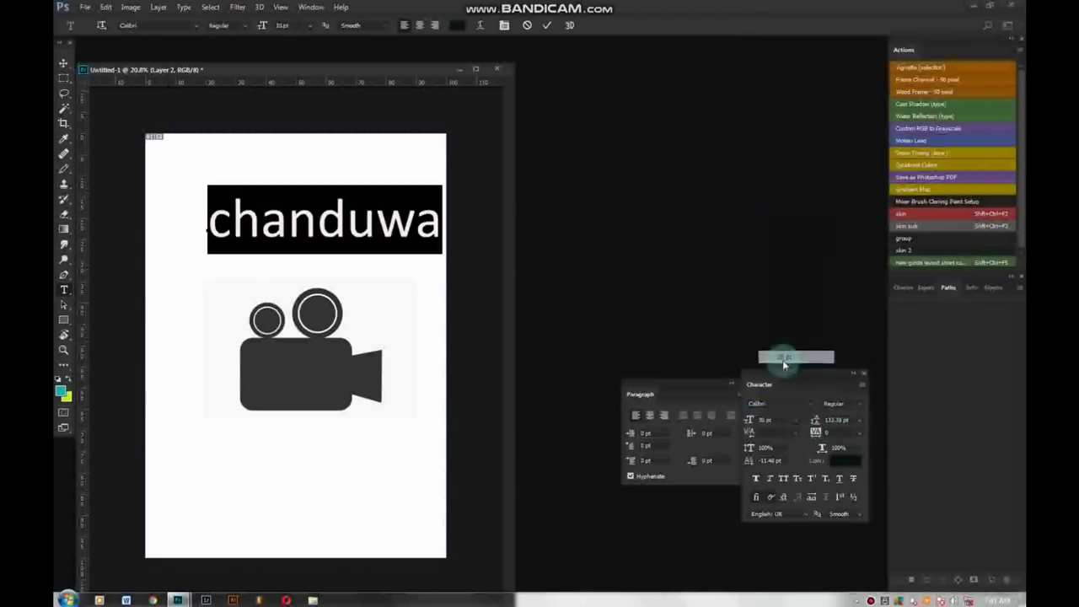
{"action": "left_click", "coordinate": [795, 421]}
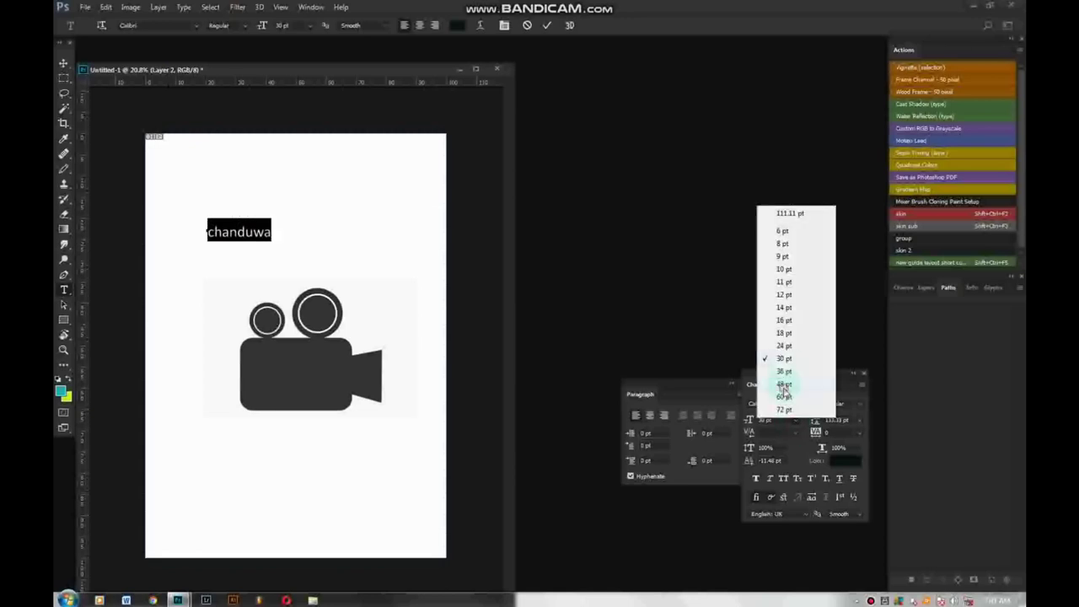
{"action": "left_click", "coordinate": [784, 384]}
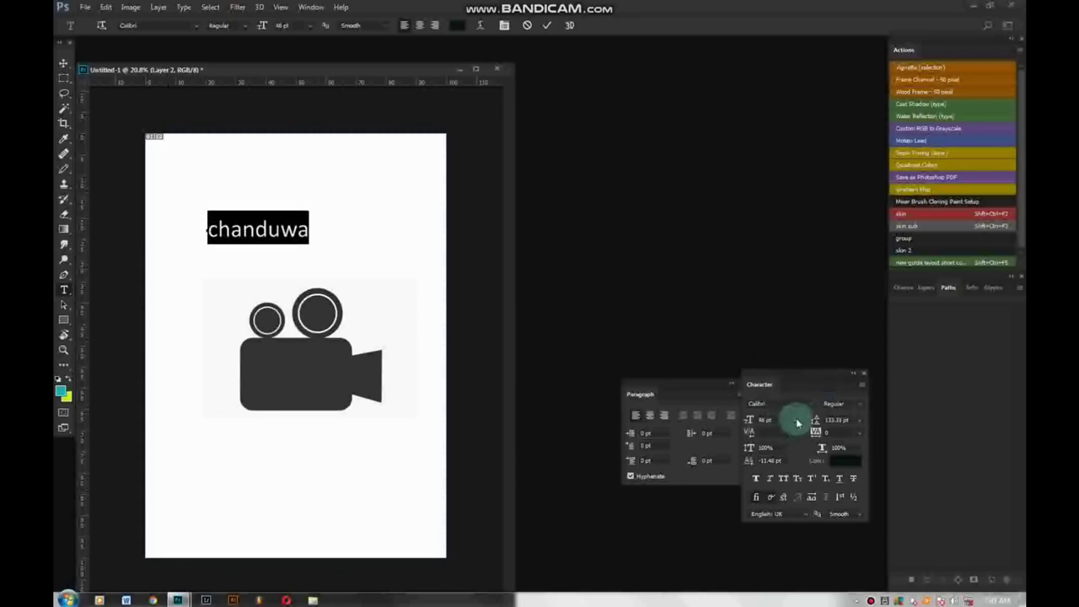
{"action": "left_click", "coordinate": [794, 420]}
{"action": "left_click", "coordinate": [786, 409]}
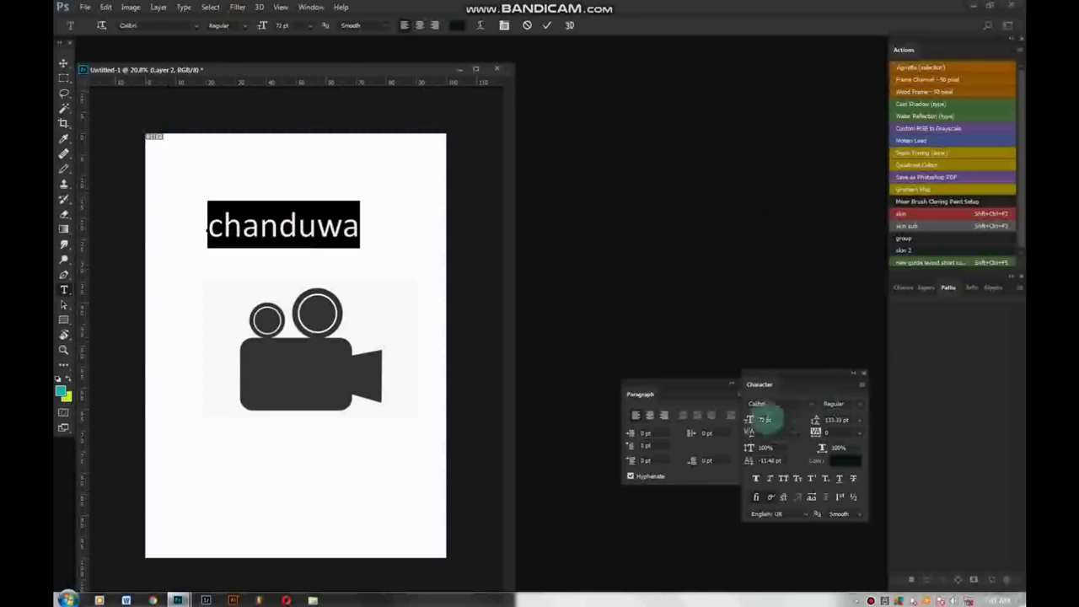
Enter a 1 pt size, then settle on 80 pt for chanduwa
{"action": "left_click", "coordinate": [767, 419]}
{"action": "type", "text": "1"}
{"action": "key", "text": "Return"}
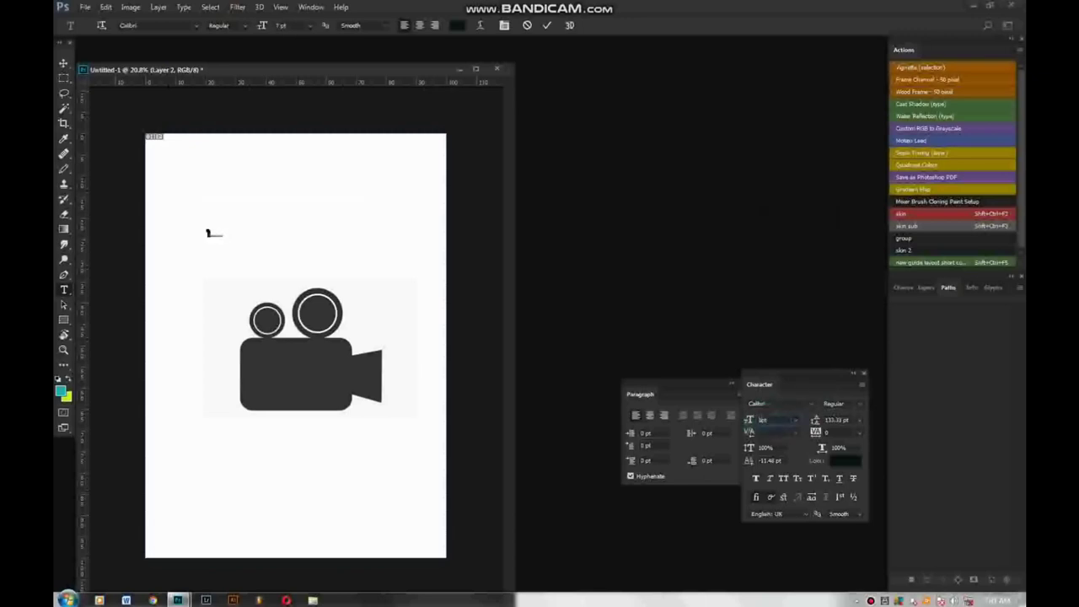
{"action": "left_click", "coordinate": [759, 419]}
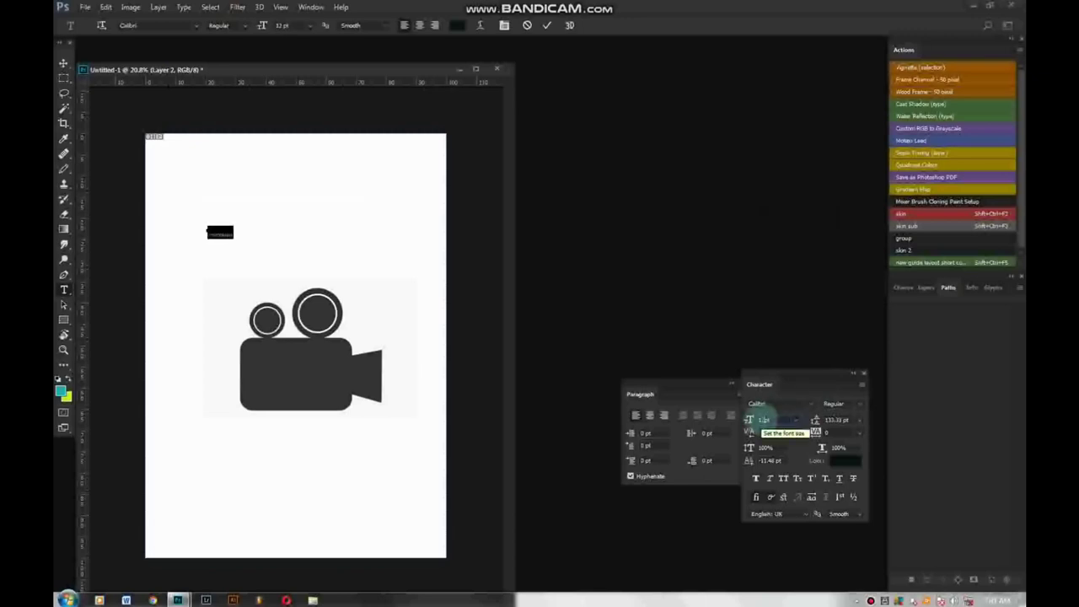
{"action": "type", "text": "80"}
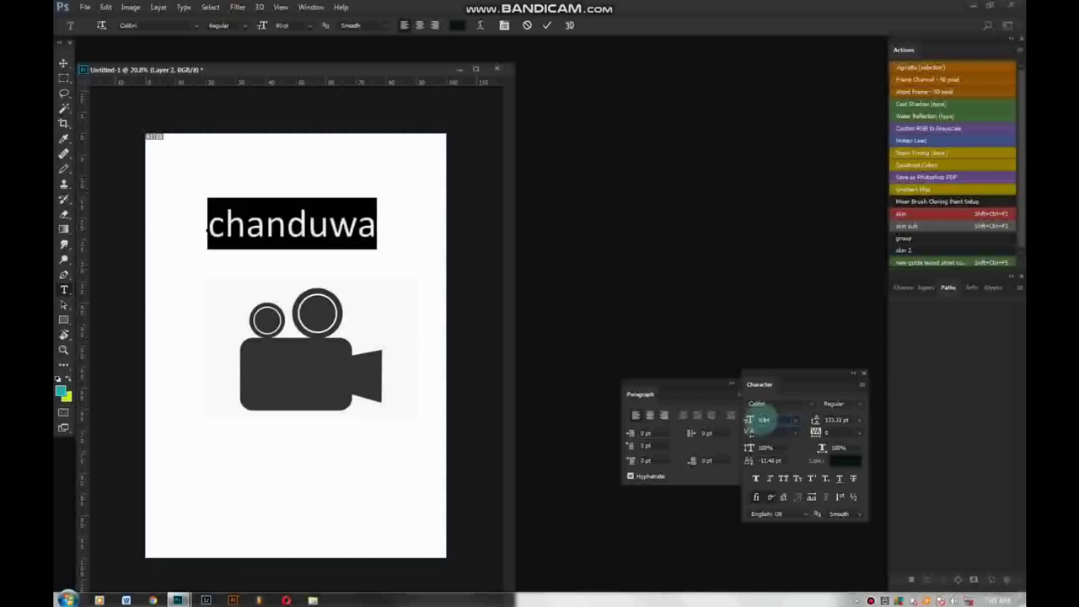
{"action": "key", "text": "Return"}
Select chanduwa and toggle Faux Italic and All Caps on and off
{"action": "left_click", "coordinate": [304, 226]}
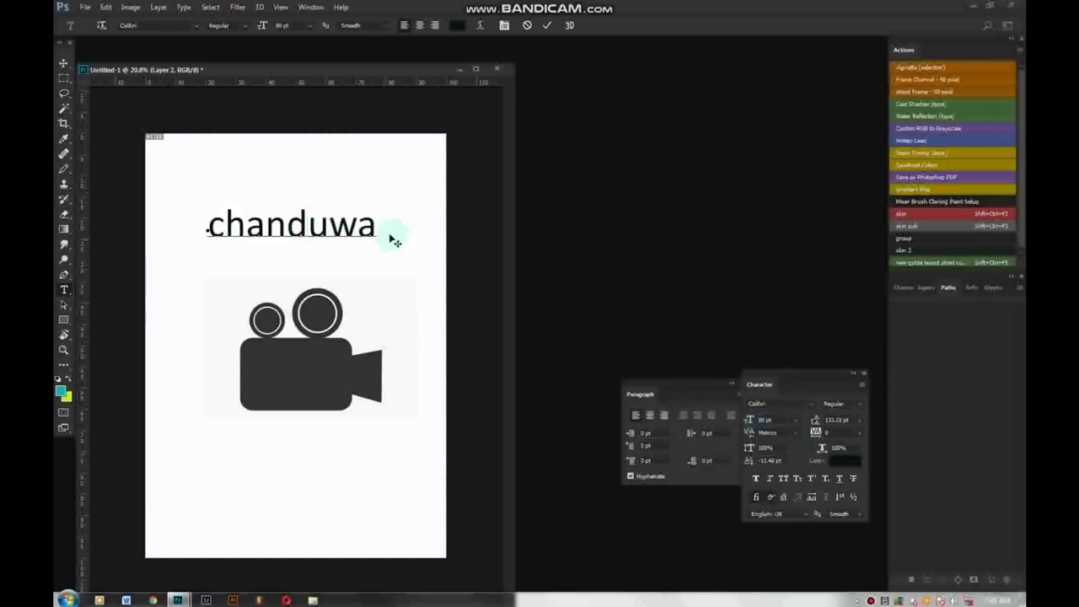
{"action": "left_click_drag", "start_coordinate": [379, 231], "coordinate": [188, 272]}
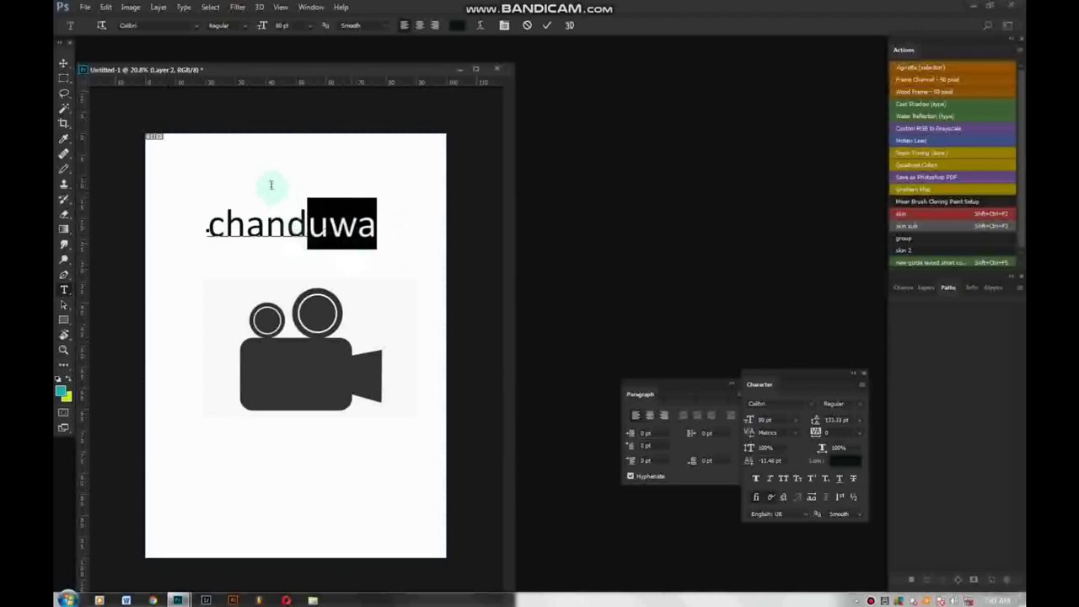
{"action": "left_click", "coordinate": [770, 480]}
{"action": "left_click", "coordinate": [771, 480]}
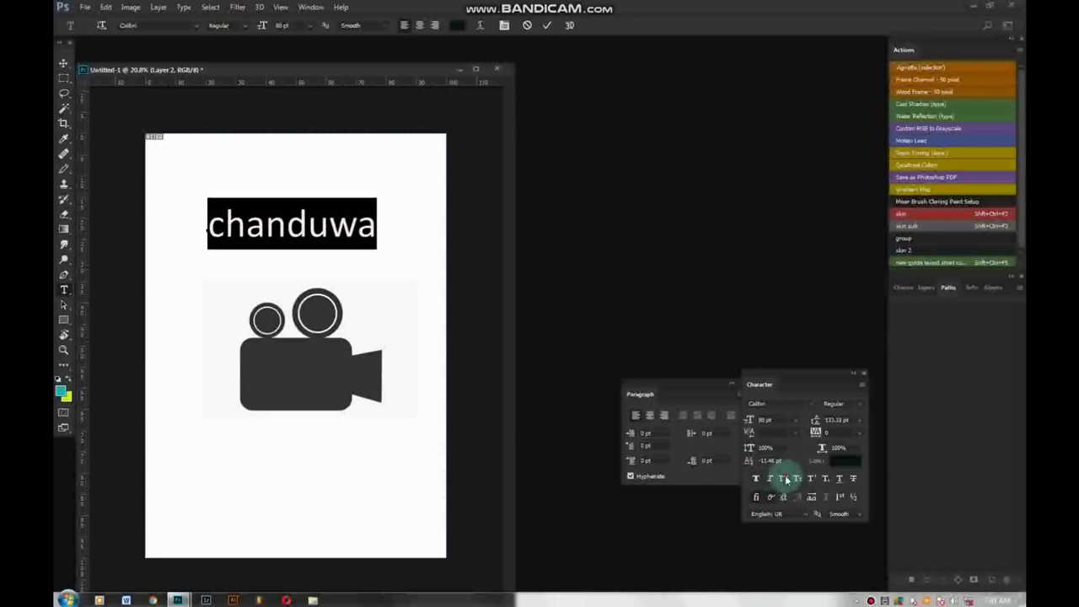
{"action": "left_click", "coordinate": [784, 479]}
{"action": "left_click", "coordinate": [784, 479]}
Delete the word chanduwa from the text line
{"action": "left_click", "coordinate": [371, 217]}
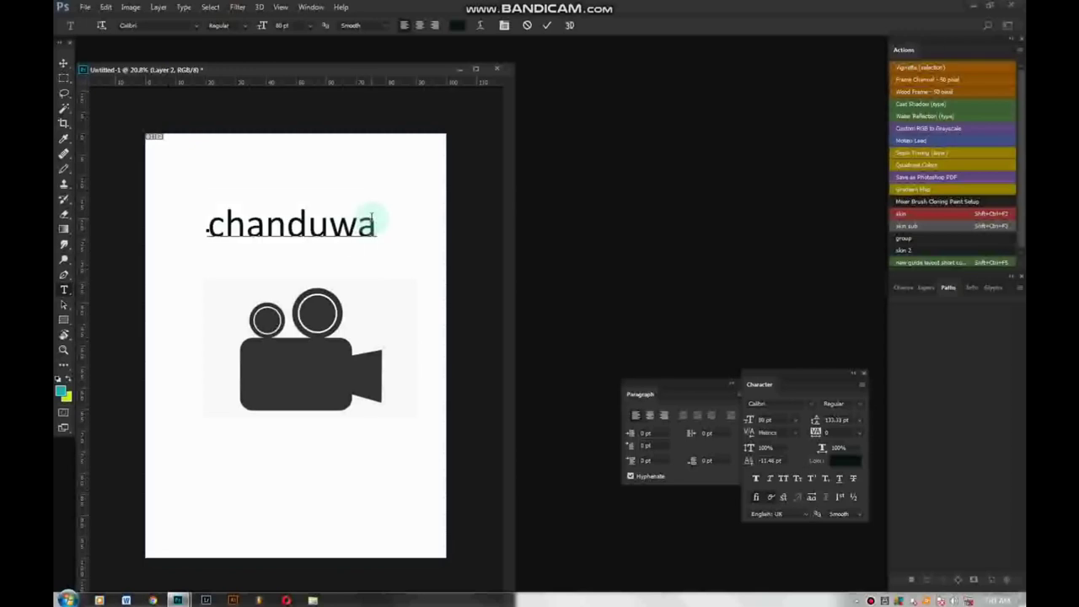
{"action": "key", "text": "BackSpace"}
{"action": "key", "text": "Left"}
{"action": "key", "text": "Left"}
{"action": "key", "text": "Left"}
{"action": "key", "text": "Delete"}
{"action": "key", "text": "Delete"}
{"action": "key", "text": "Delete"}
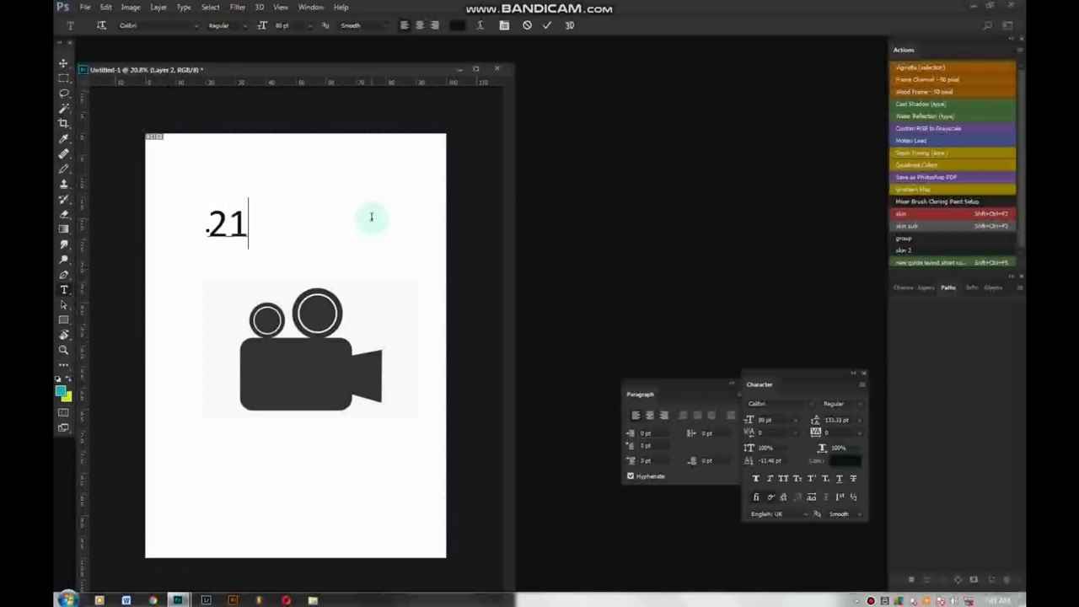
Try superscript on characters typed after 21, then delete them
{"action": "left_click", "coordinate": [813, 481]}
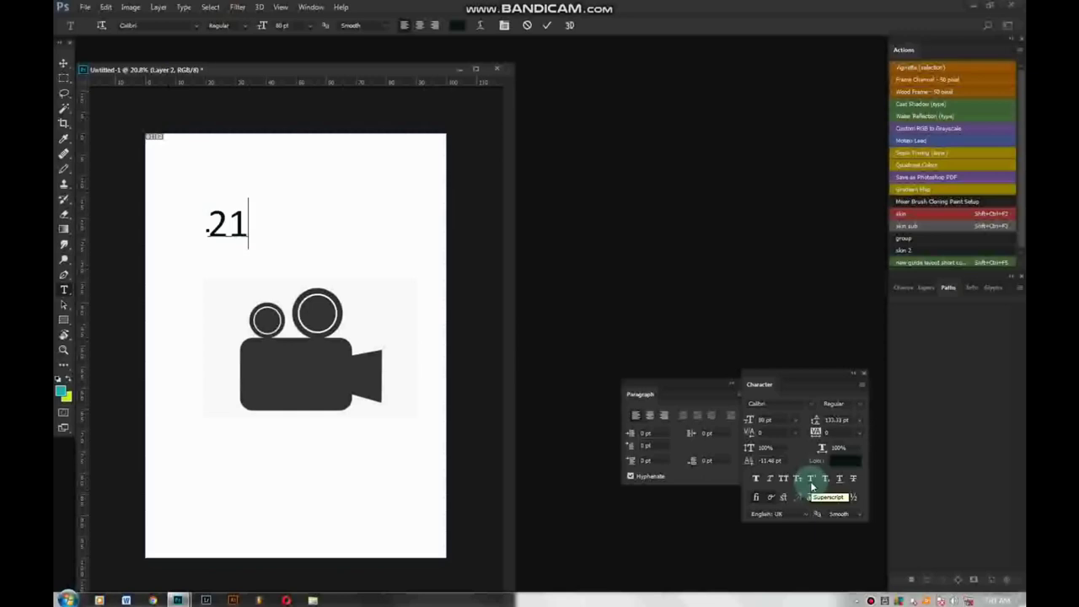
{"action": "left_click", "coordinate": [233, 230]}
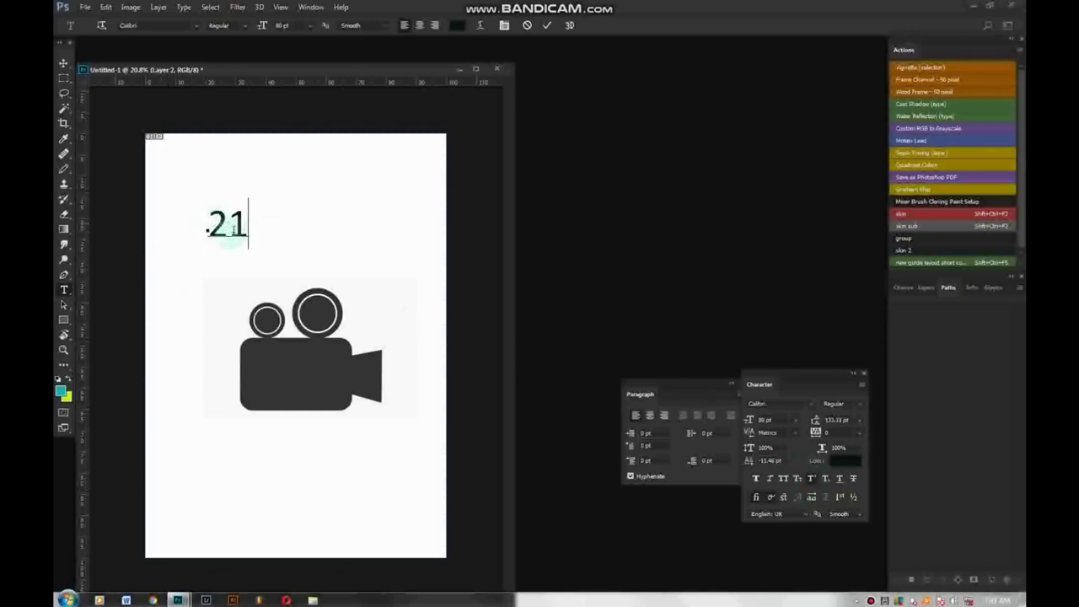
{"action": "left_click", "coordinate": [788, 506]}
{"action": "left_click", "coordinate": [206, 203]}
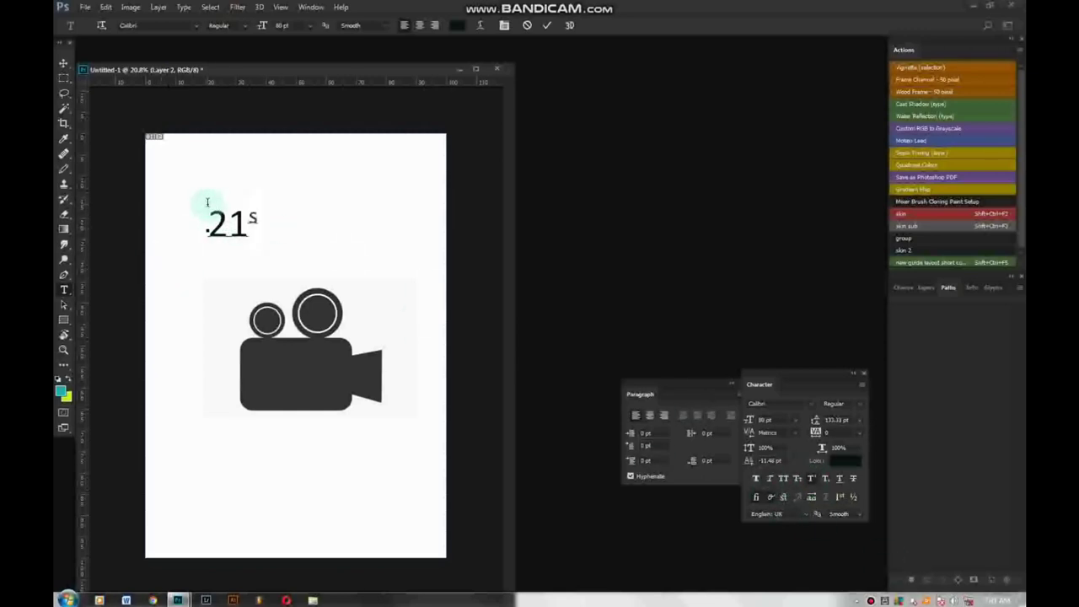
{"action": "type", "text": "t"}
{"action": "left_click", "coordinate": [257, 217]}
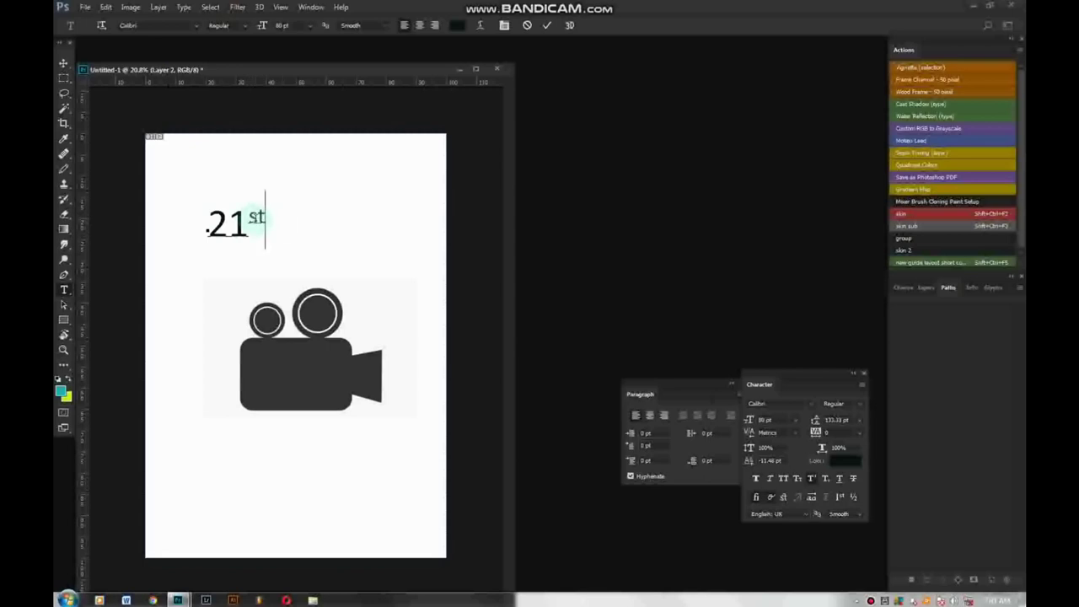
{"action": "key", "text": "BackSpace"}
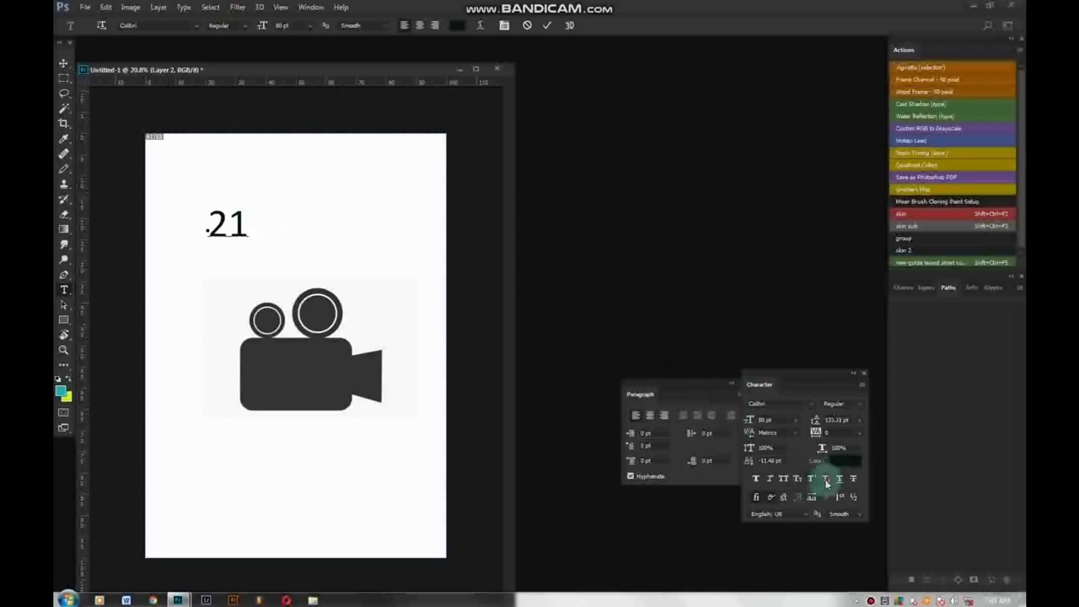
Test subscript and underline while typing sample letters after 21
{"action": "left_click", "coordinate": [826, 482]}
{"action": "type", "text": "c"}
{"action": "left_click", "coordinate": [817, 479]}
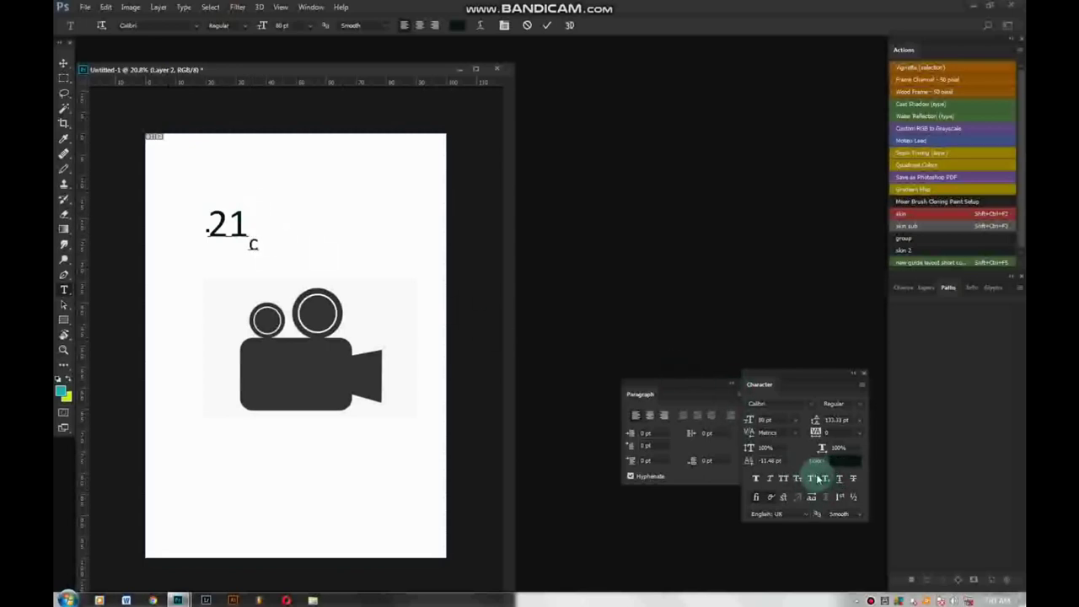
{"action": "key", "text": "BackSpace"}
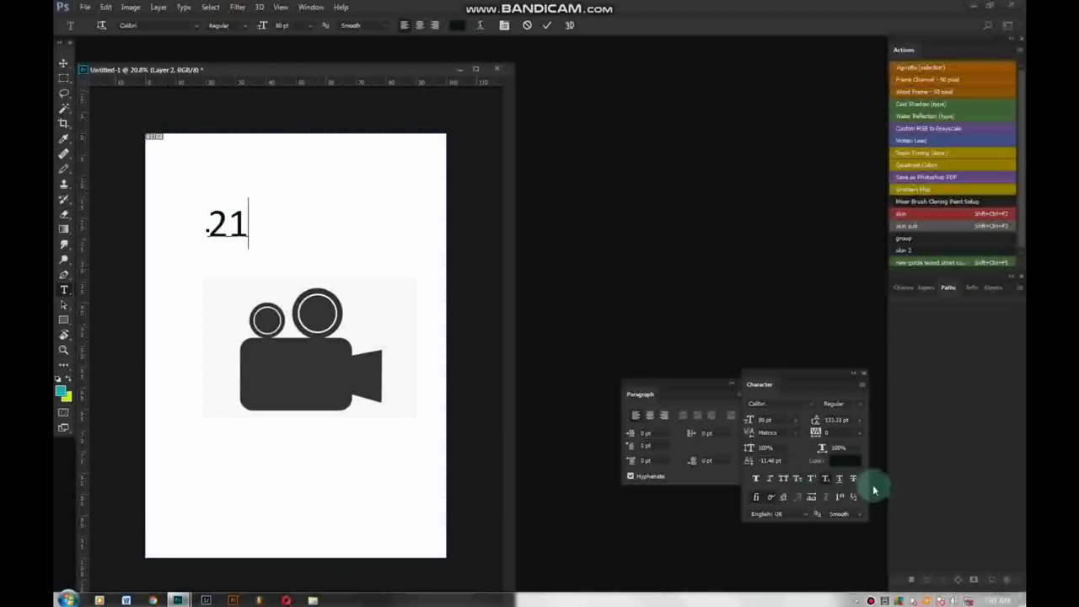
{"action": "left_click", "coordinate": [842, 481]}
{"action": "type", "text": "cd"}
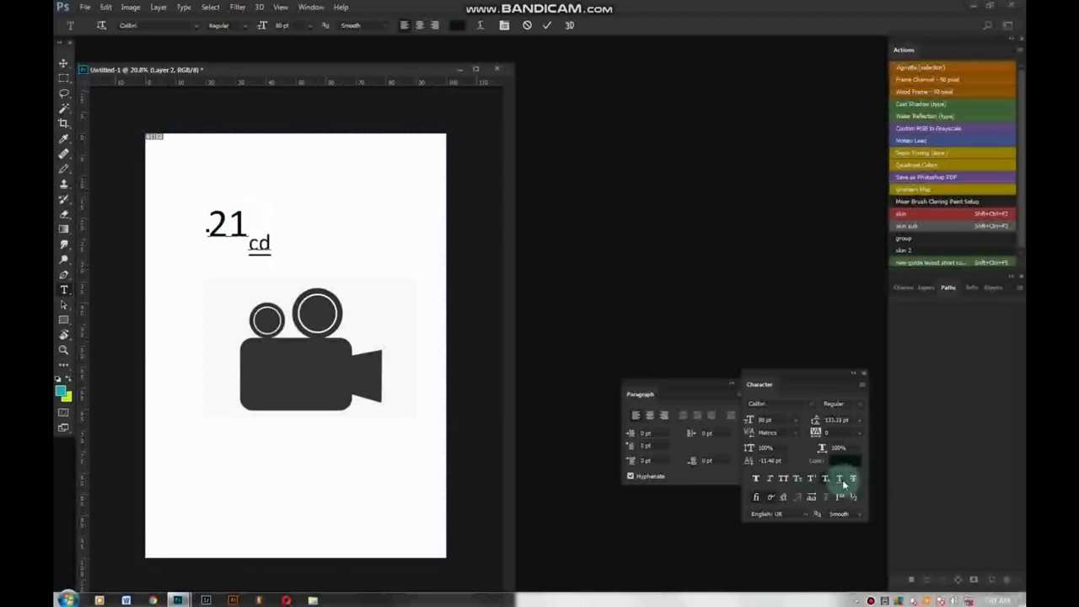
{"action": "type", "text": "v"}
{"action": "type", "text": "c"}
{"action": "left_click", "coordinate": [826, 480]}
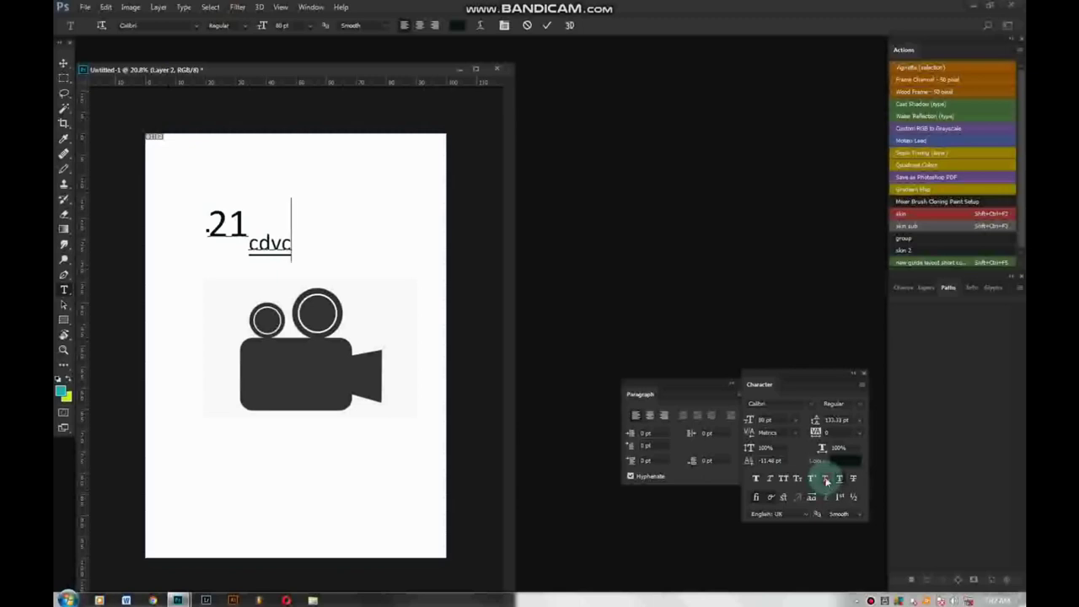
{"action": "type", "text": "cbb"}
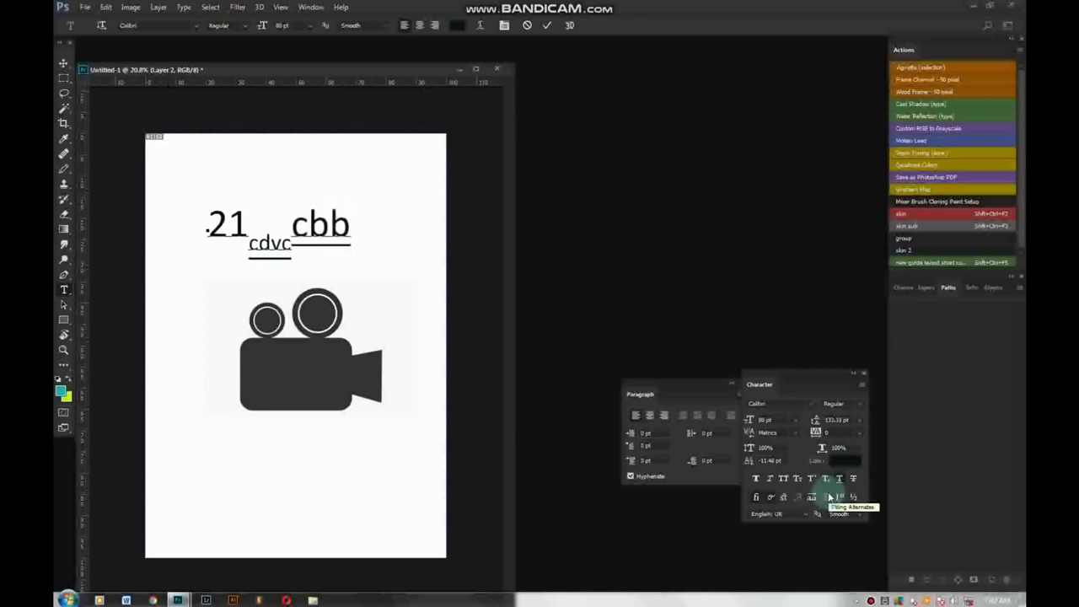
Overwrite the trailing letters, then select all the text and delete it
{"action": "key", "text": "Left"}
{"action": "key", "text": "Left"}
{"action": "key", "text": "Left"}
{"action": "key", "text": "Left"}
{"action": "key", "text": "Left"}
{"action": "key", "text": "shift+End"}
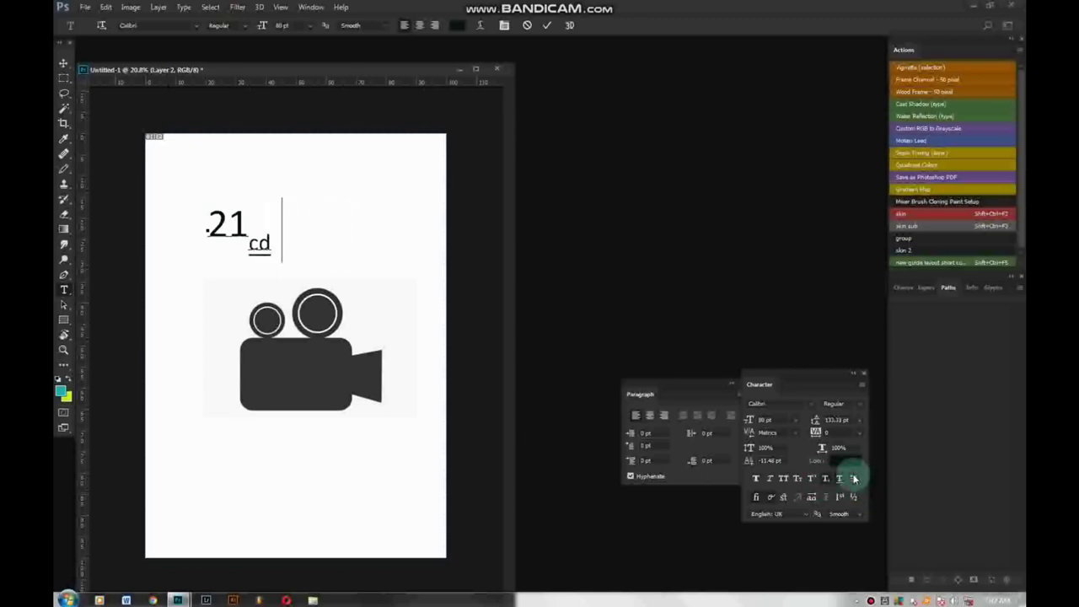
{"action": "type", "text": "ggngn"}
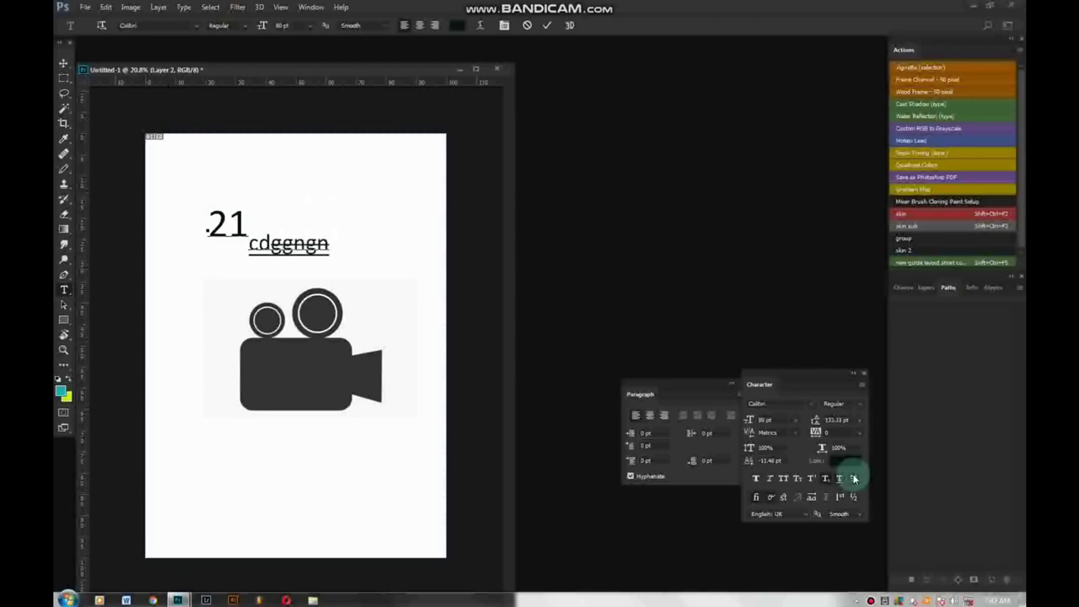
{"action": "key", "text": "Left"}
{"action": "key", "text": "BackSpace"}
{"action": "key", "text": "Left"}
{"action": "key", "text": "Left"}
{"action": "key", "text": "ctrl+a"}
{"action": "key", "text": "BackSpace"}
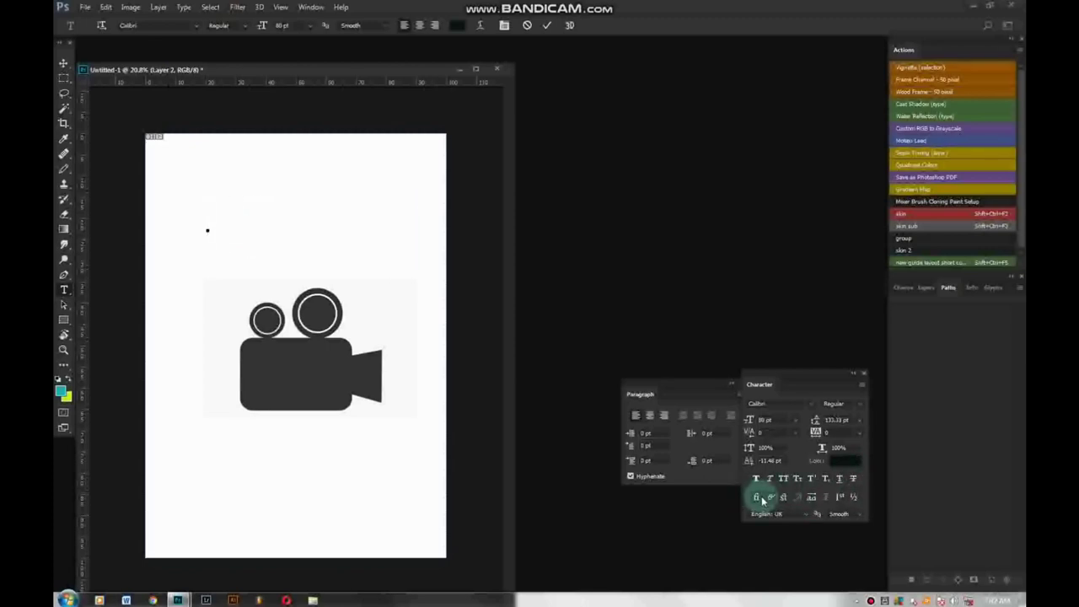
{"action": "left_click", "coordinate": [671, 475]}
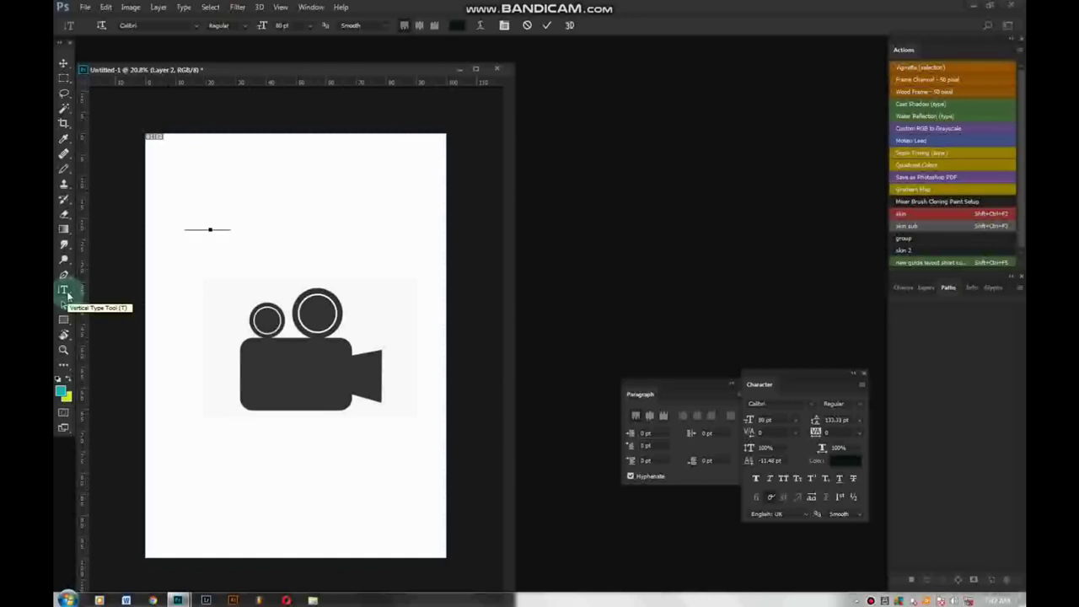
Start a vertical text line on the page and type c
{"action": "right_click", "coordinate": [66, 292]}
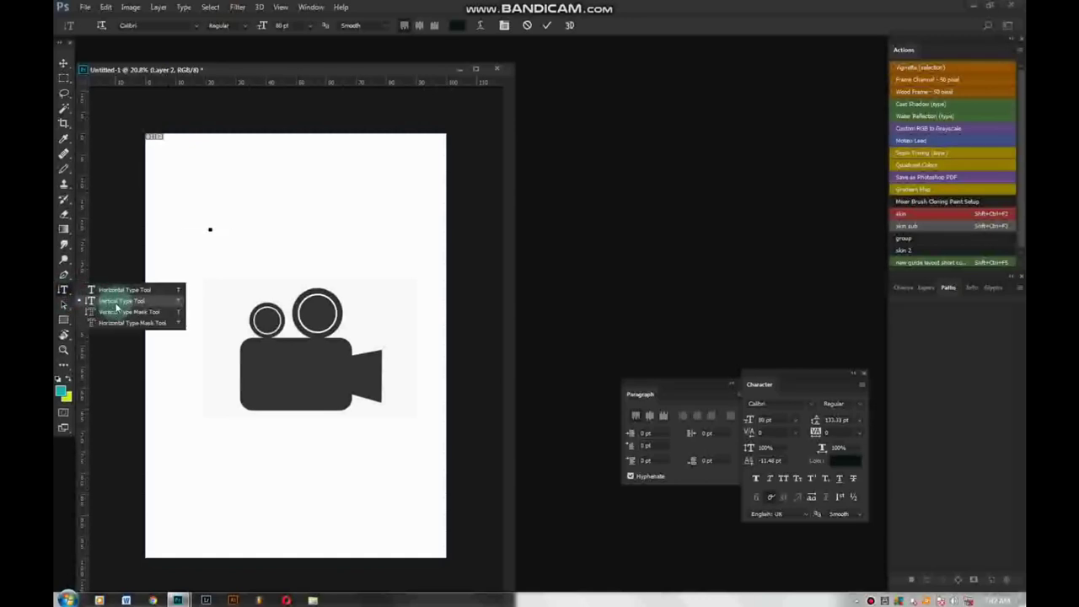
{"action": "left_click", "coordinate": [118, 305]}
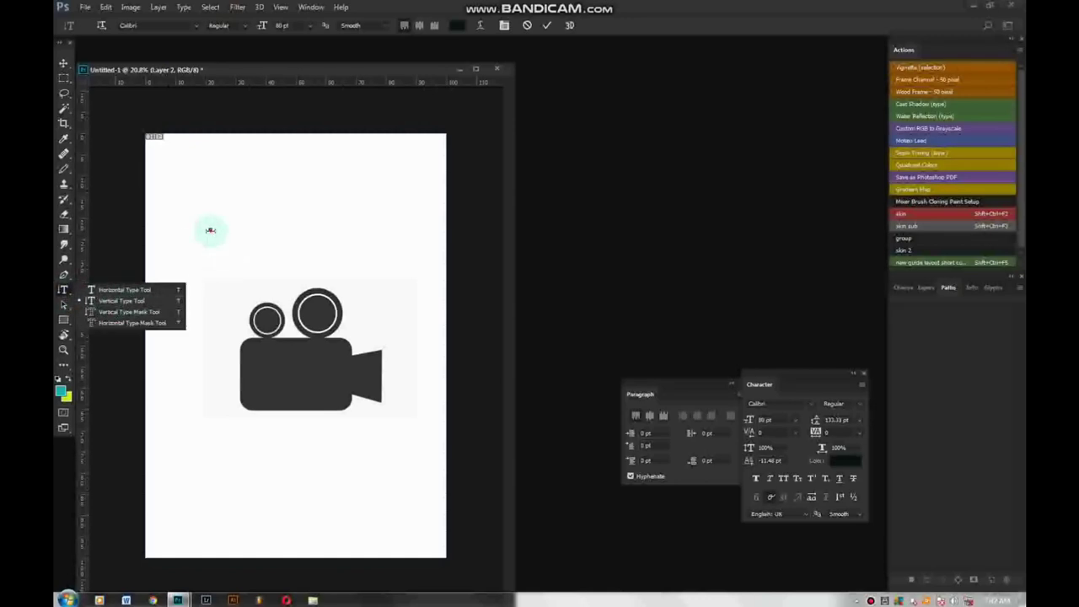
{"action": "left_click", "coordinate": [210, 231]}
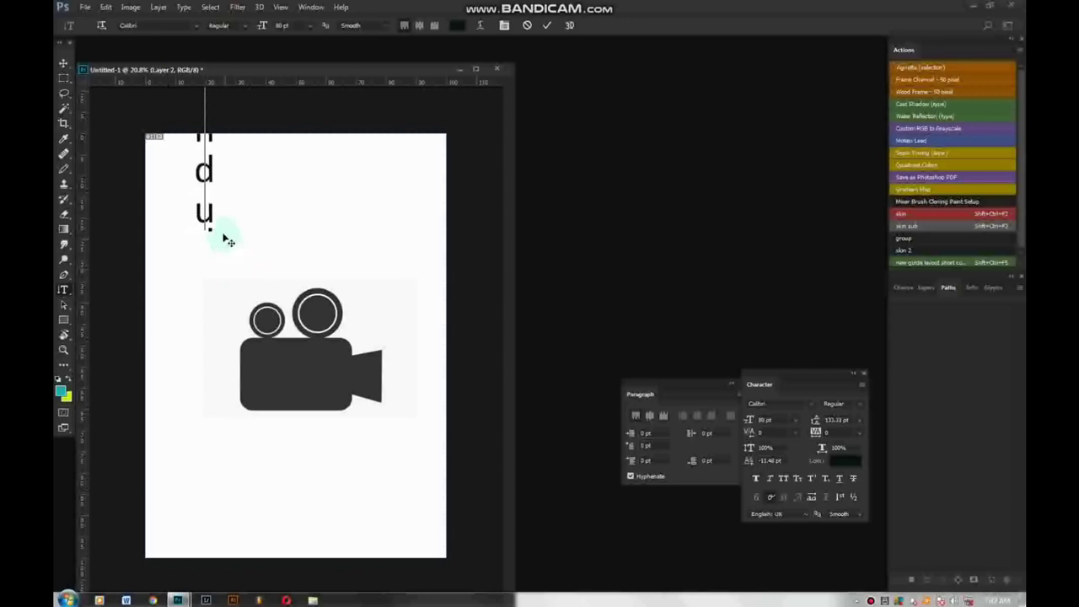
{"action": "left_click_drag", "start_coordinate": [217, 250], "coordinate": [227, 360]}
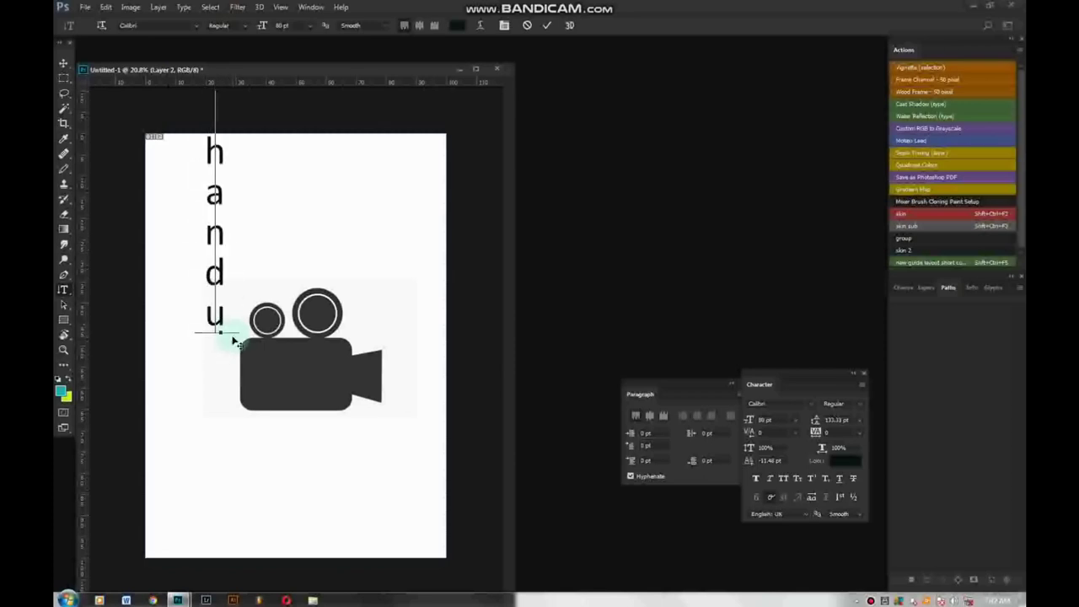
{"action": "type", "text": "c"}
Delete the vertical text and return to the Horizontal Type Tool
{"action": "left_click_drag", "start_coordinate": [217, 377], "coordinate": [218, 148]}
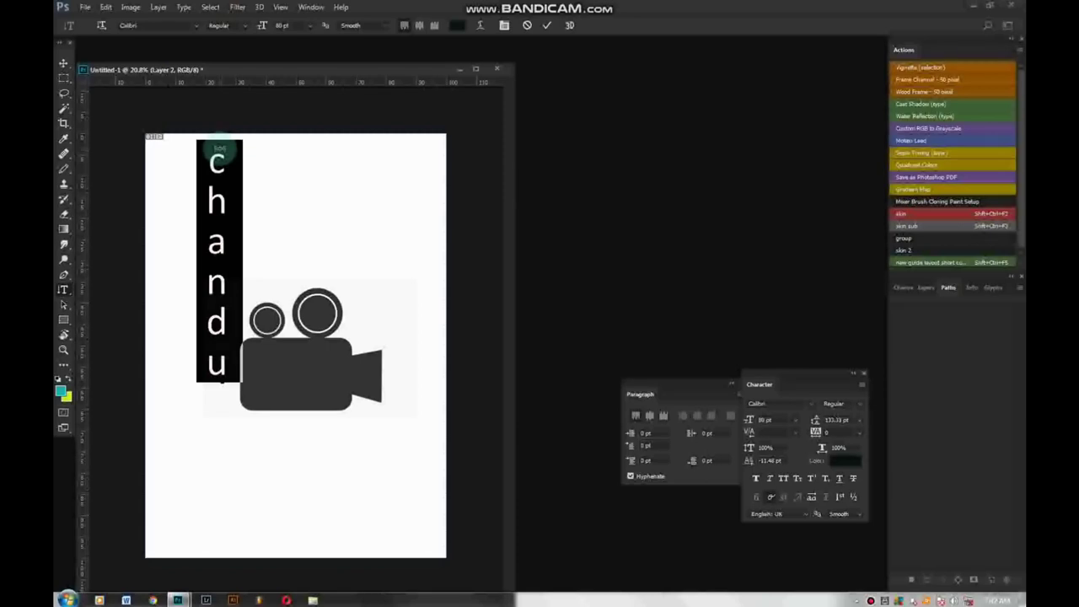
{"action": "key", "text": "BackSpace"}
{"action": "left_click", "coordinate": [64, 289]}
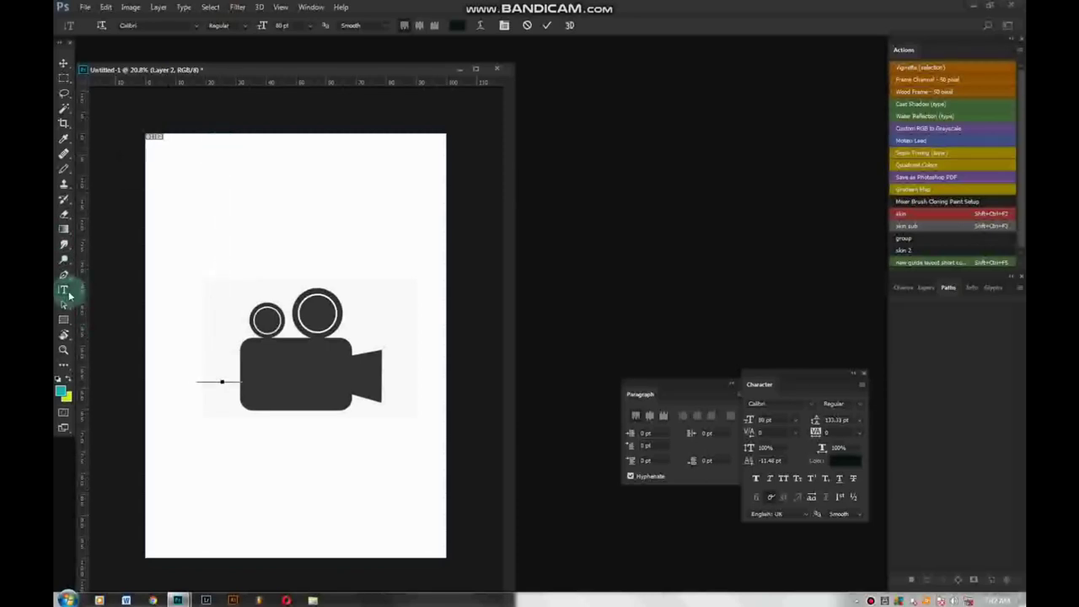
{"action": "left_click", "coordinate": [71, 306]}
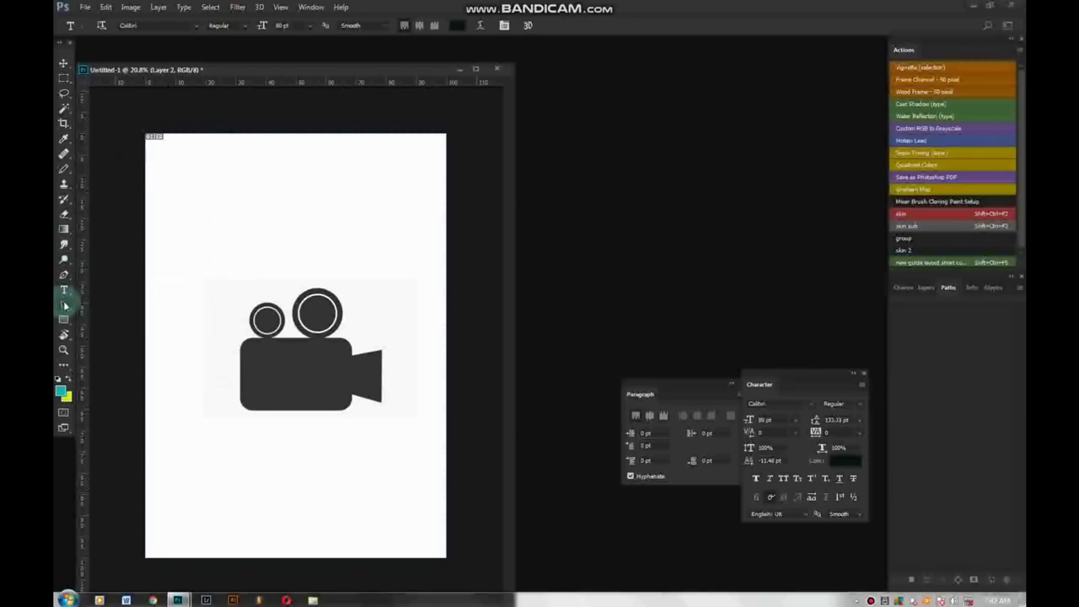
Draw a closed leaf-shaped path with the Pen Tool above the camera
{"action": "left_click", "coordinate": [65, 305]}
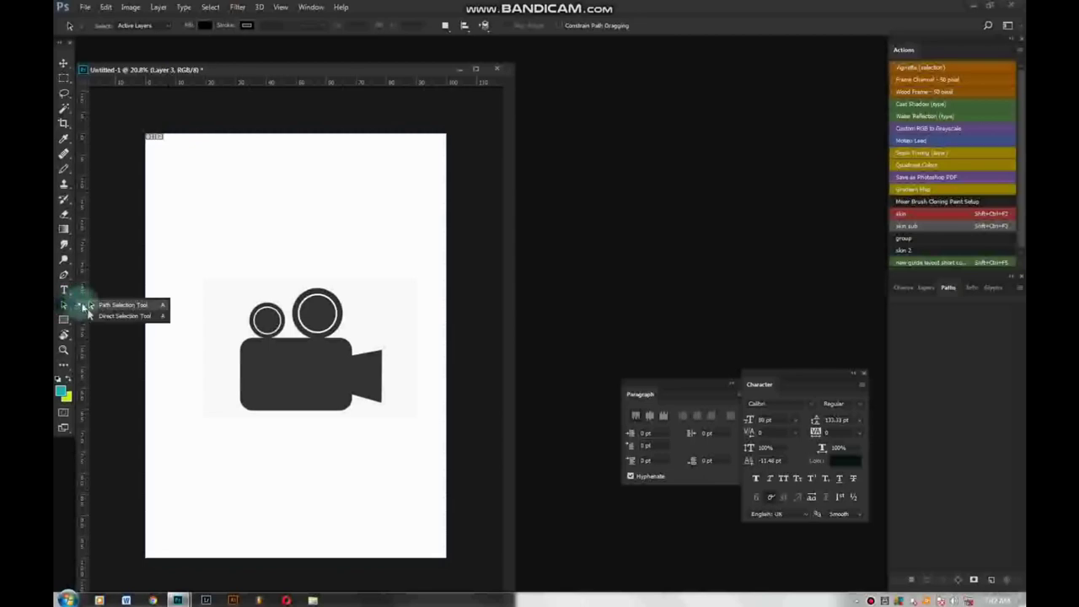
{"action": "left_click_drag", "start_coordinate": [69, 308], "coordinate": [126, 312]}
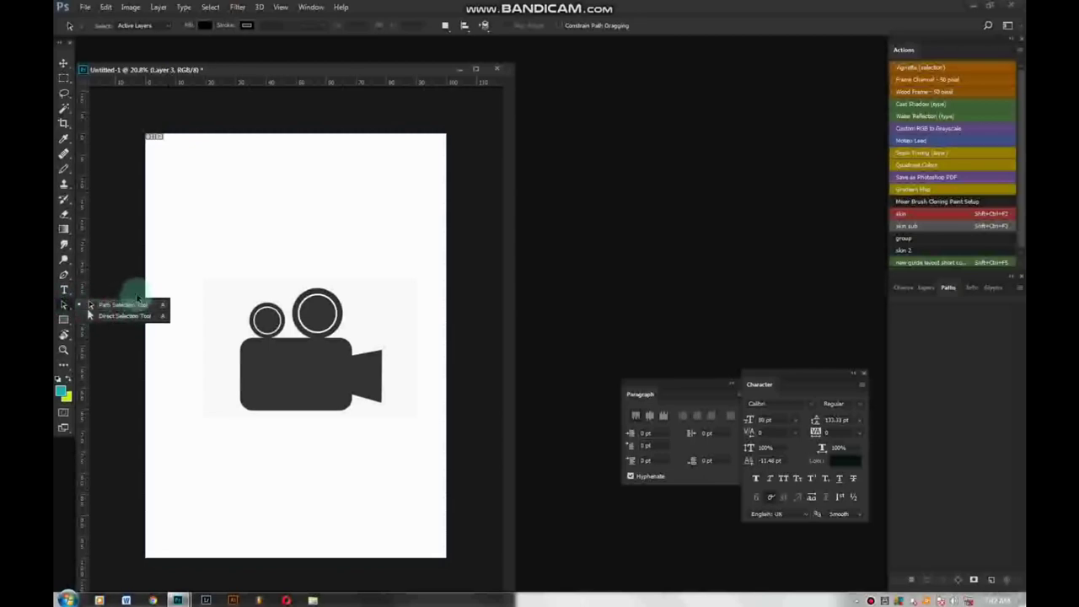
{"action": "left_click", "coordinate": [64, 275]}
{"action": "left_click", "coordinate": [248, 223]}
{"action": "left_click", "coordinate": [226, 270]}
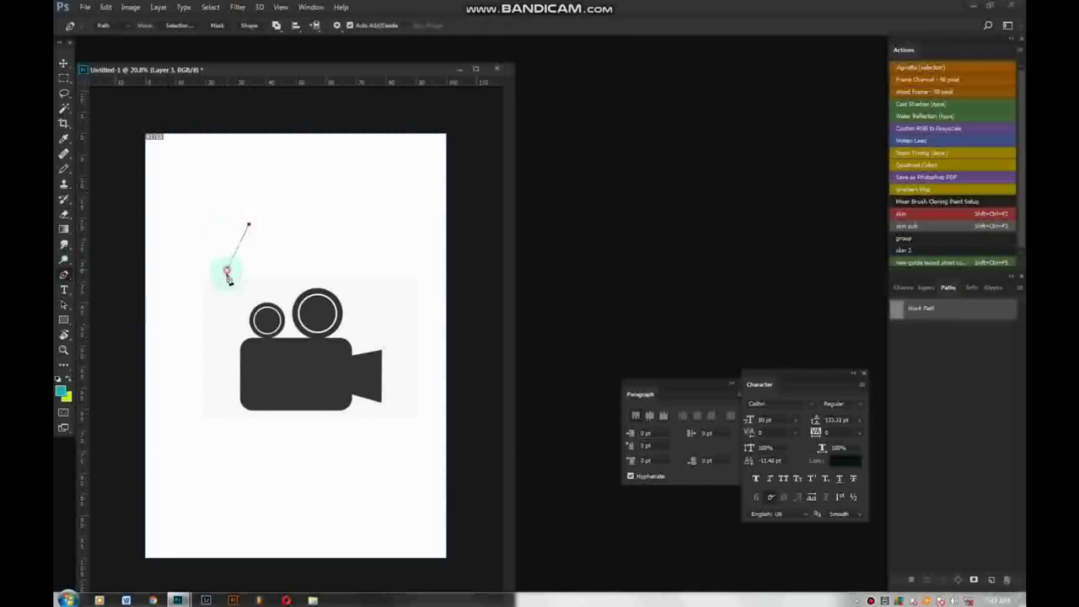
{"action": "left_click", "coordinate": [234, 291]}
{"action": "left_click", "coordinate": [297, 267]}
{"action": "left_click", "coordinate": [309, 250]}
{"action": "left_click", "coordinate": [248, 225]}
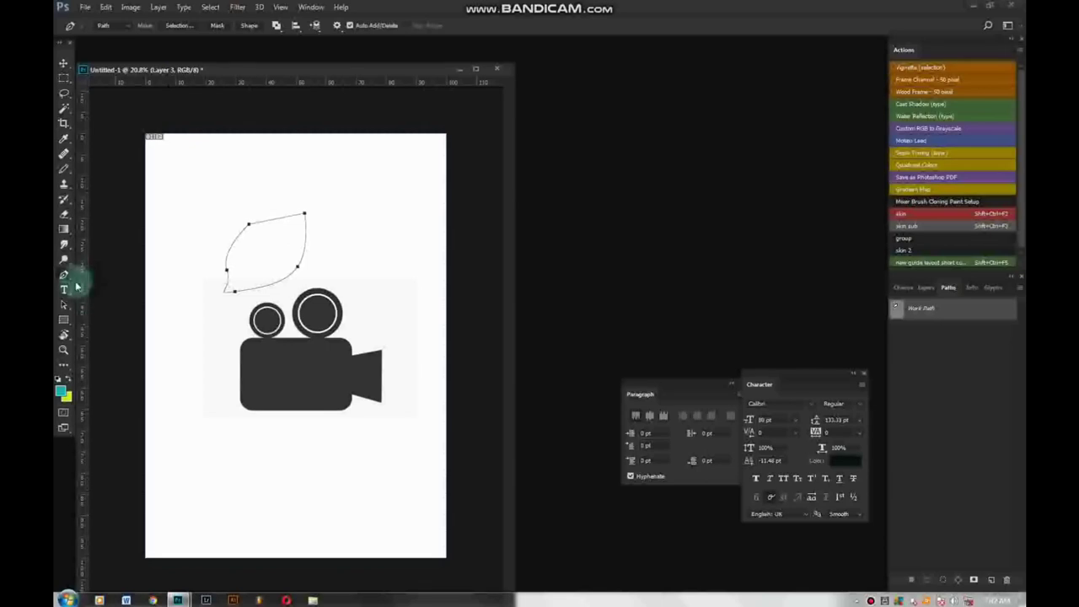
Move the leaf path down to overlap the camera's lower edge
{"action": "left_click", "coordinate": [65, 308]}
{"action": "left_click", "coordinate": [226, 291]}
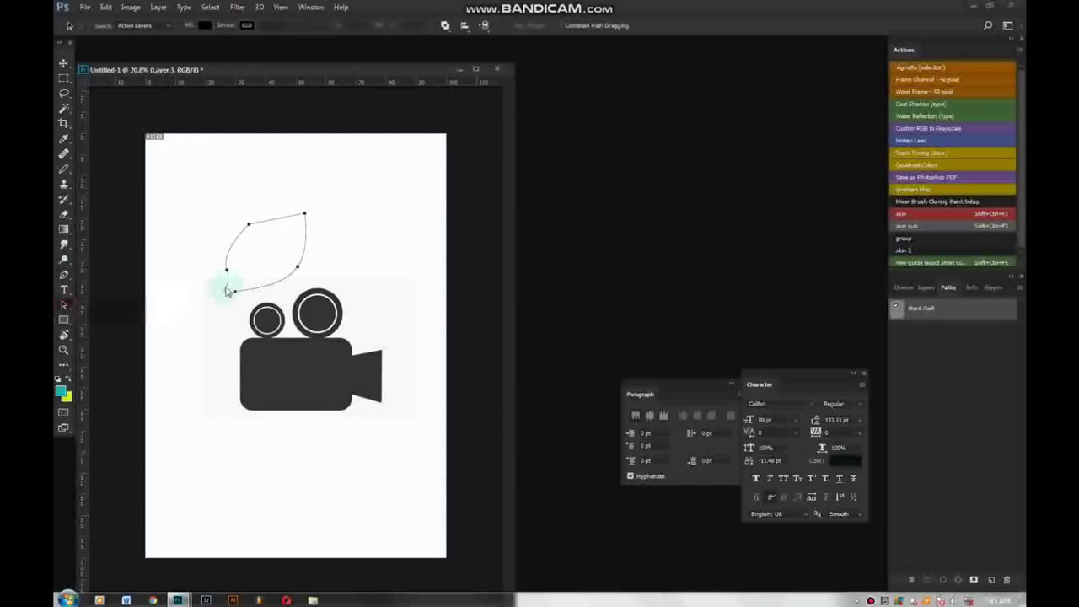
{"action": "left_click_drag", "start_coordinate": [243, 266], "coordinate": [268, 475]}
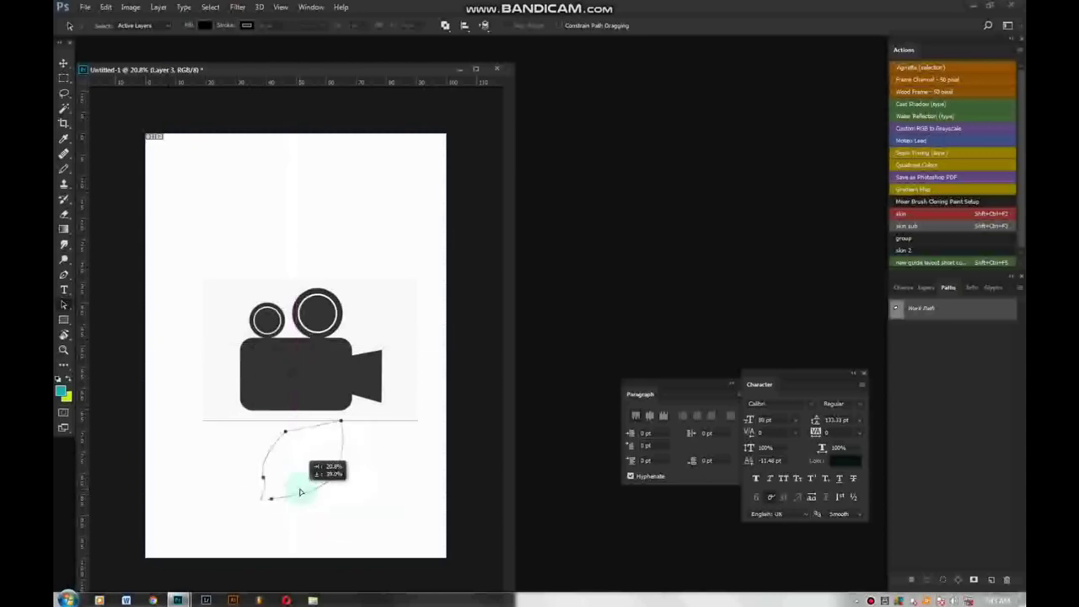
{"action": "left_click_drag", "start_coordinate": [268, 475], "coordinate": [283, 456]}
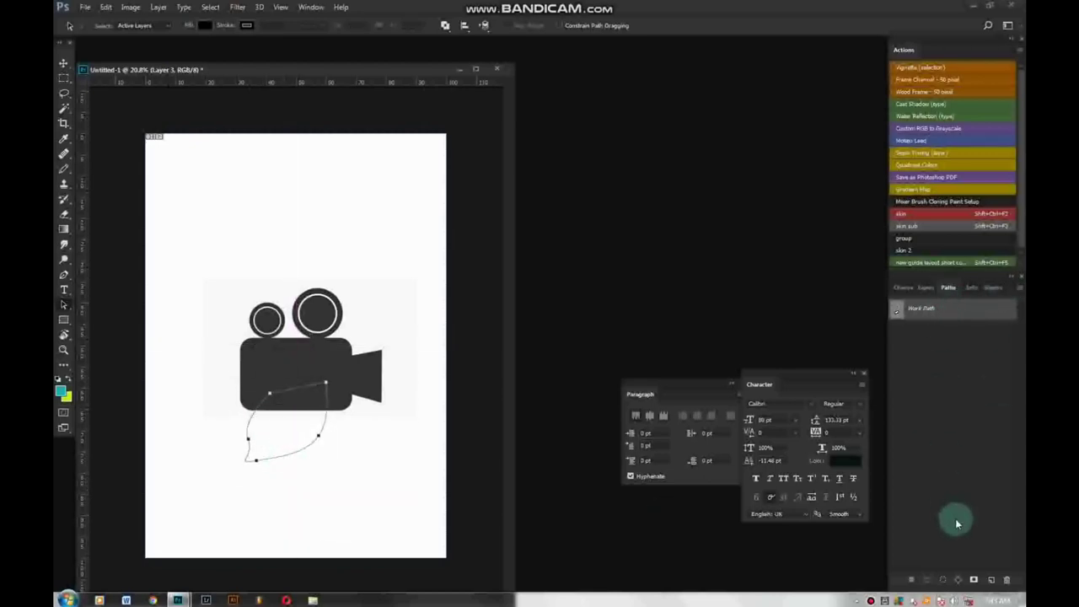
Load the leaf path as a selection and move that piece of Layer 1 downward
{"action": "left_click", "coordinate": [951, 580]}
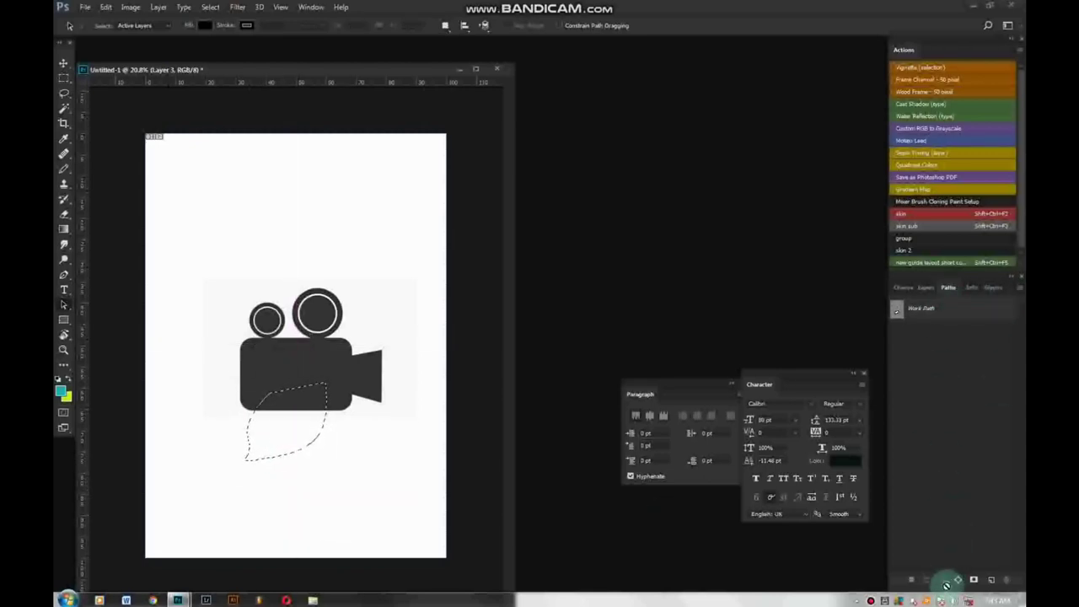
{"action": "key", "text": "v"}
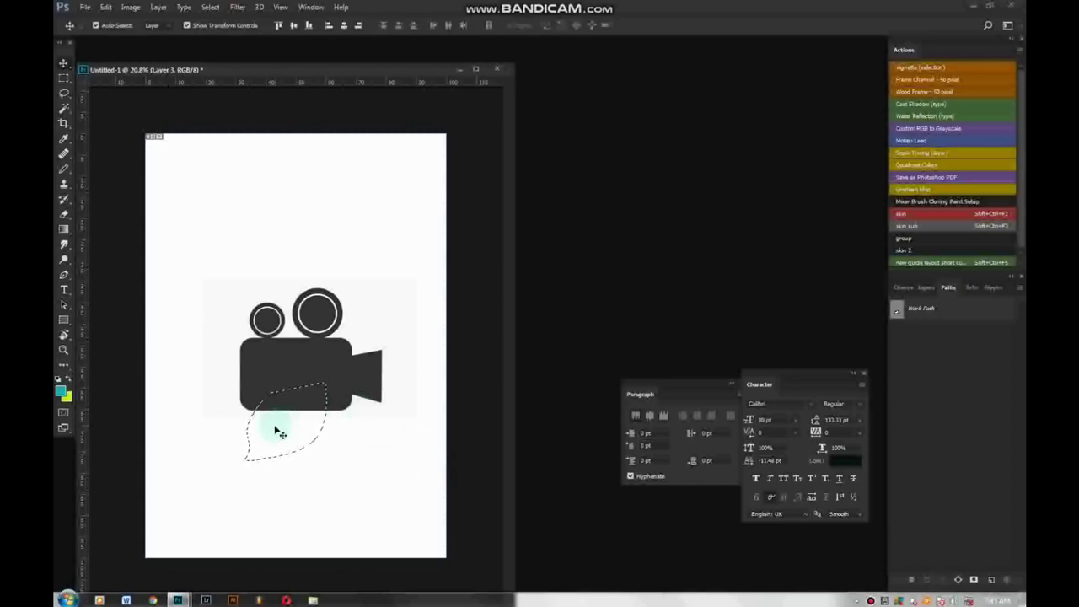
{"action": "mouse_move", "coordinate": [274, 429]}
{"action": "left_mouse_down"}
{"action": "mouse_move", "coordinate": [318, 406]}
{"action": "mouse_move", "coordinate": [315, 394]}
{"action": "mouse_move", "coordinate": [320, 437]}
{"action": "left_mouse_up"}
{"action": "left_click", "coordinate": [925, 288]}
{"action": "left_click", "coordinate": [934, 404]}
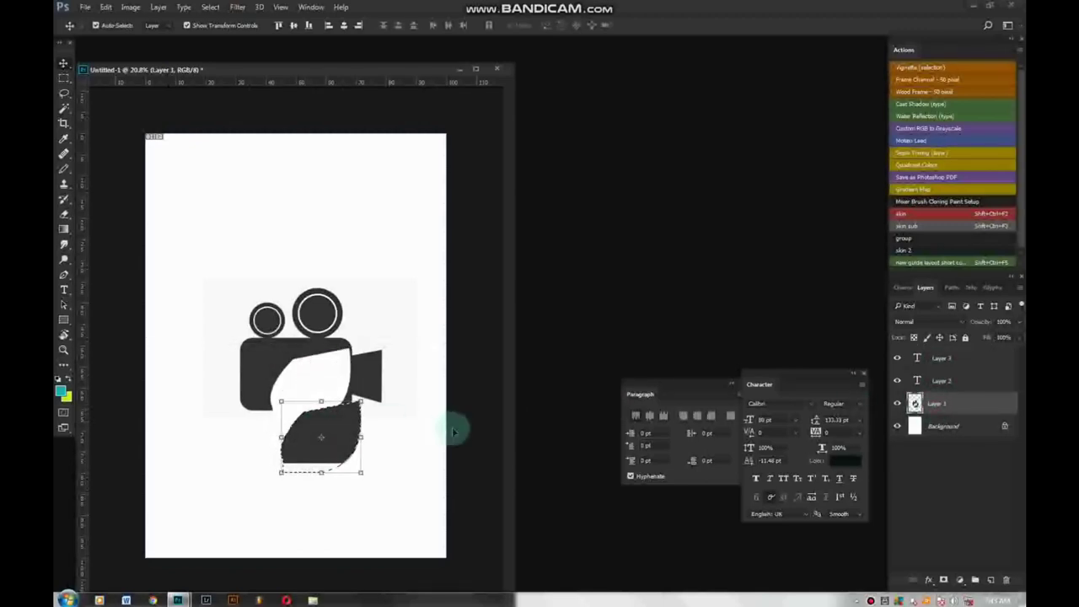
{"action": "key", "text": "ctrl+d"}
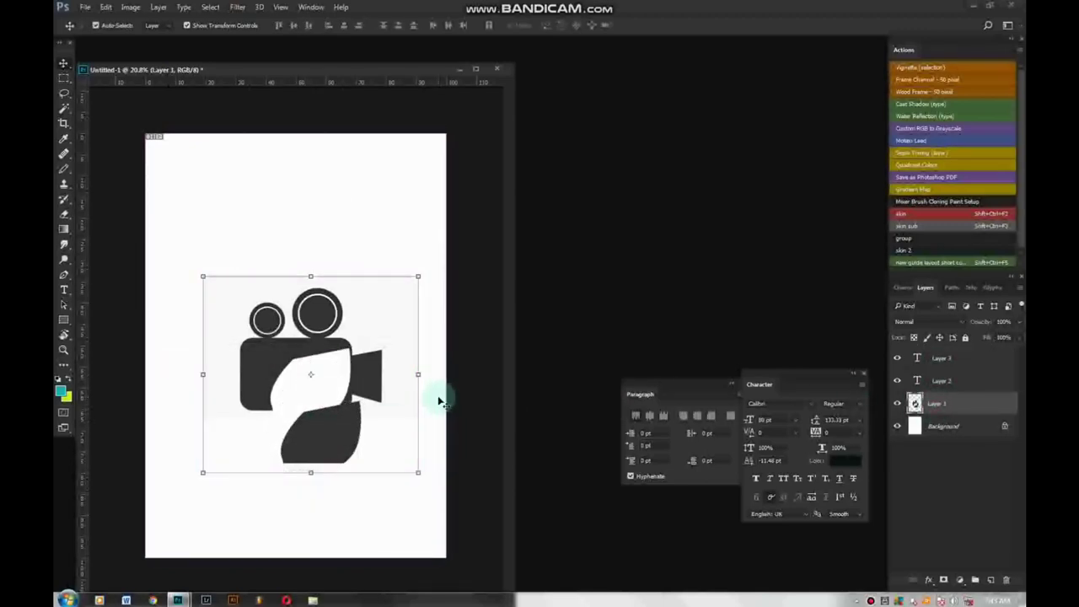
{"action": "key", "text": "ctrl+z"}
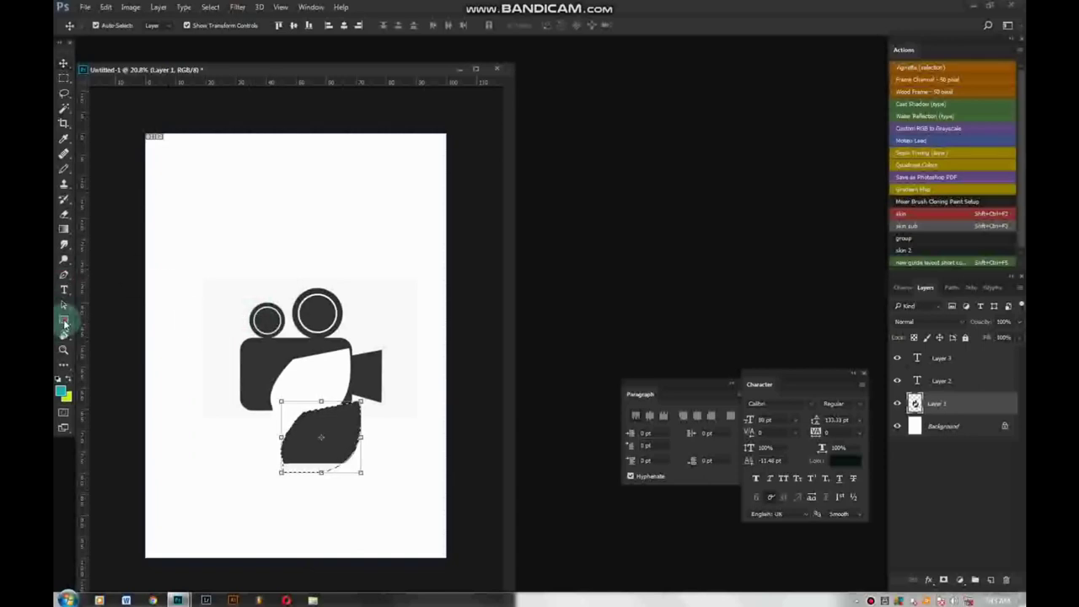
{"action": "left_click", "coordinate": [65, 321]}
{"action": "right_click", "coordinate": [72, 322]}
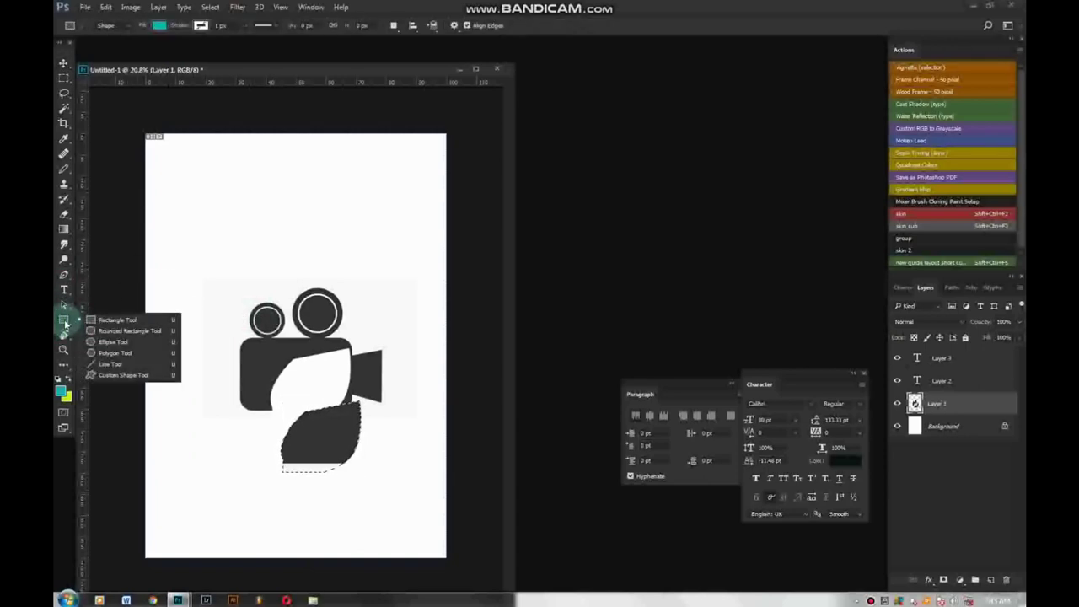
Draw a teal rectangle top-left and a large rectangle over the camera
{"action": "left_click", "coordinate": [131, 332]}
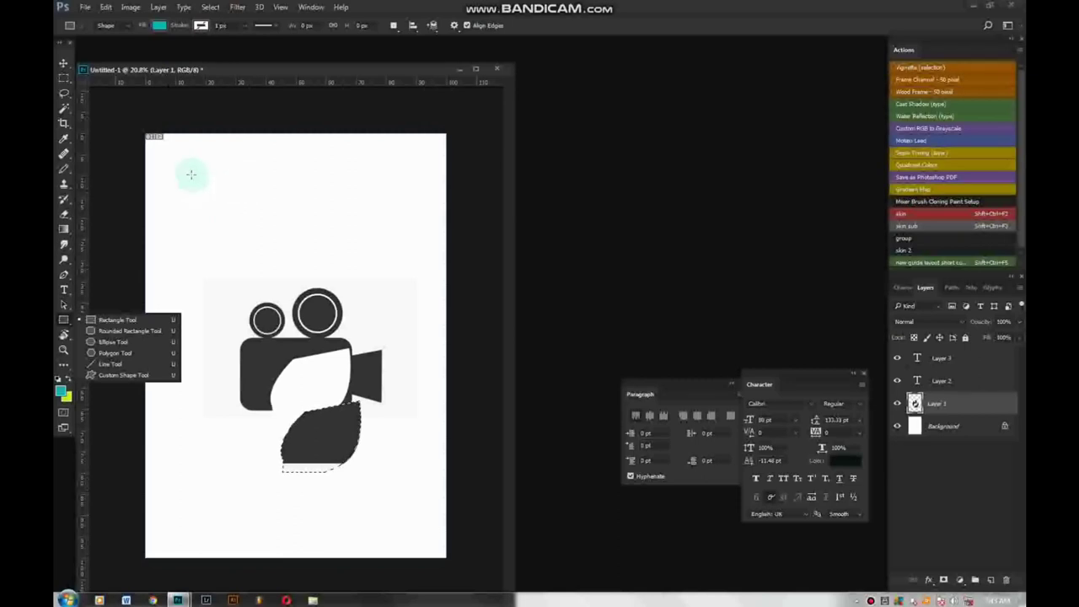
{"action": "mouse_move", "coordinate": [207, 185]}
{"action": "left_mouse_down"}
{"action": "mouse_move", "coordinate": [280, 247]}
{"action": "mouse_move", "coordinate": [254, 220]}
{"action": "left_mouse_up"}
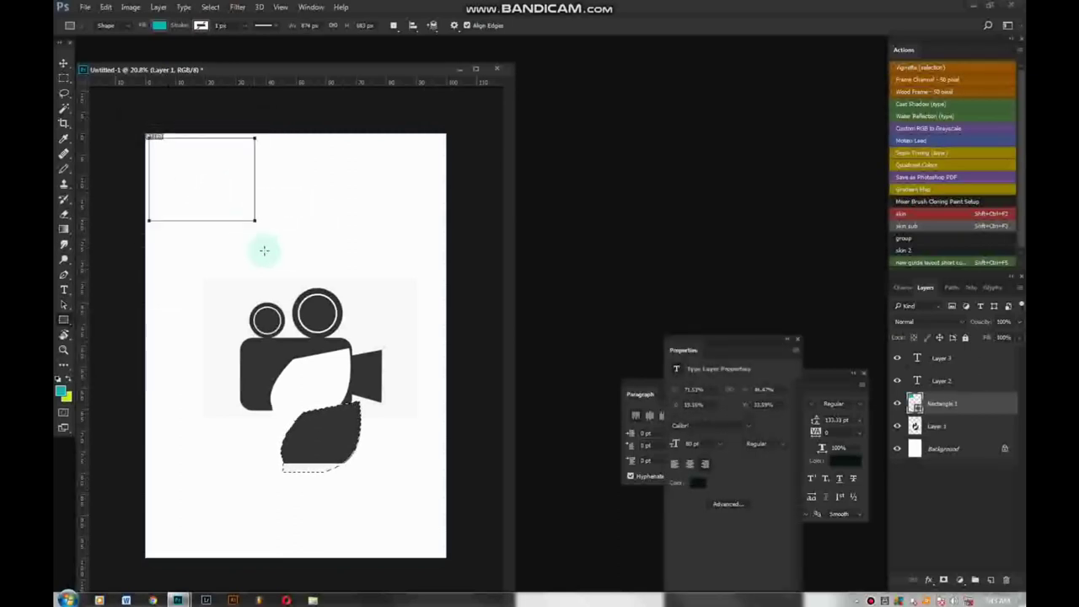
{"action": "left_click", "coordinate": [62, 389]}
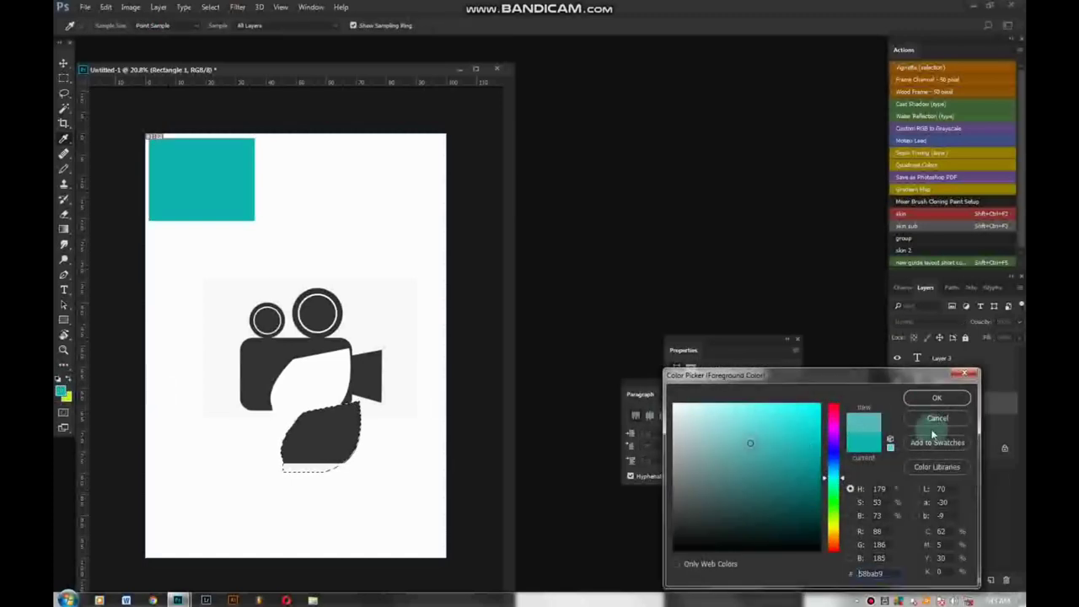
{"action": "left_click", "coordinate": [937, 399]}
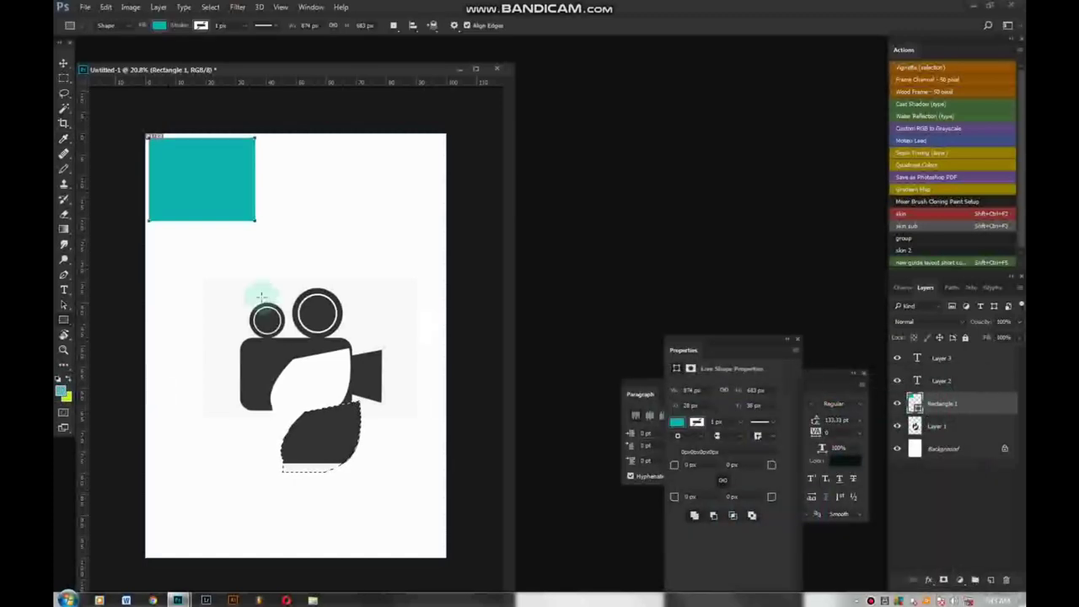
{"action": "left_click_drag", "start_coordinate": [282, 291], "coordinate": [354, 376]}
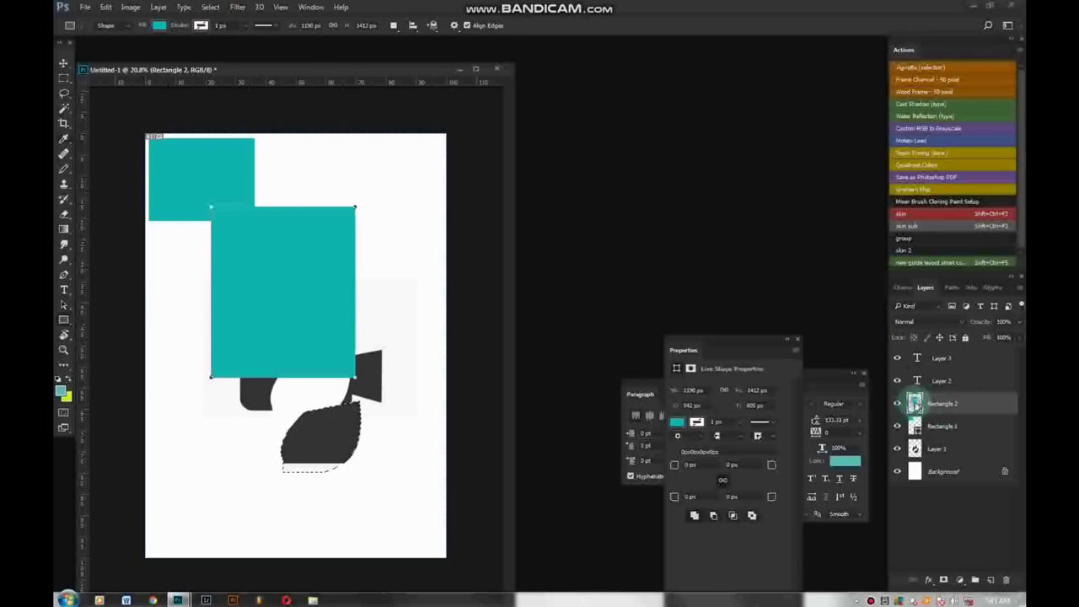
Fill the large rectangle black and draw a small black rounded rectangle lower-left
{"action": "double_click", "coordinate": [914, 403]}
{"action": "left_click", "coordinate": [677, 404]}
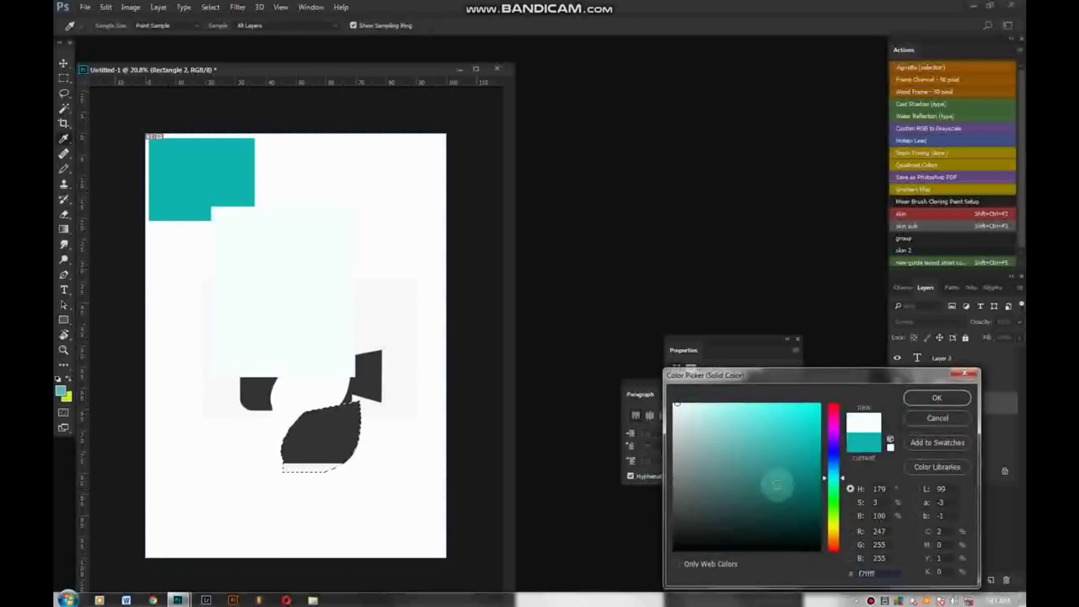
{"action": "mouse_move", "coordinate": [775, 485]}
{"action": "left_mouse_down"}
{"action": "mouse_move", "coordinate": [744, 545]}
{"action": "mouse_move", "coordinate": [754, 548]}
{"action": "left_mouse_up"}
{"action": "left_click", "coordinate": [936, 397]}
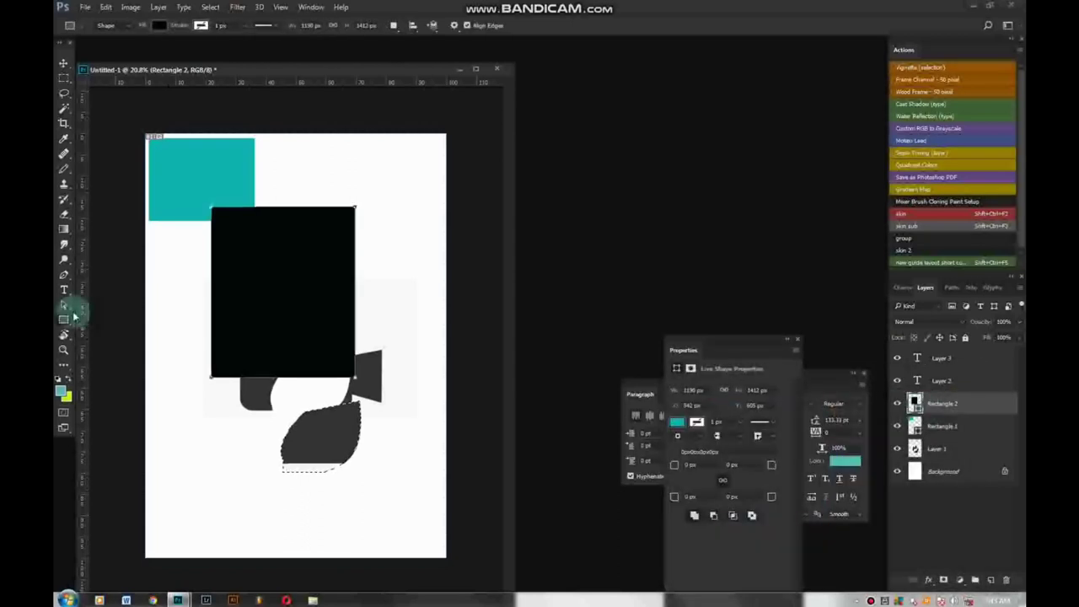
{"action": "right_click", "coordinate": [64, 320]}
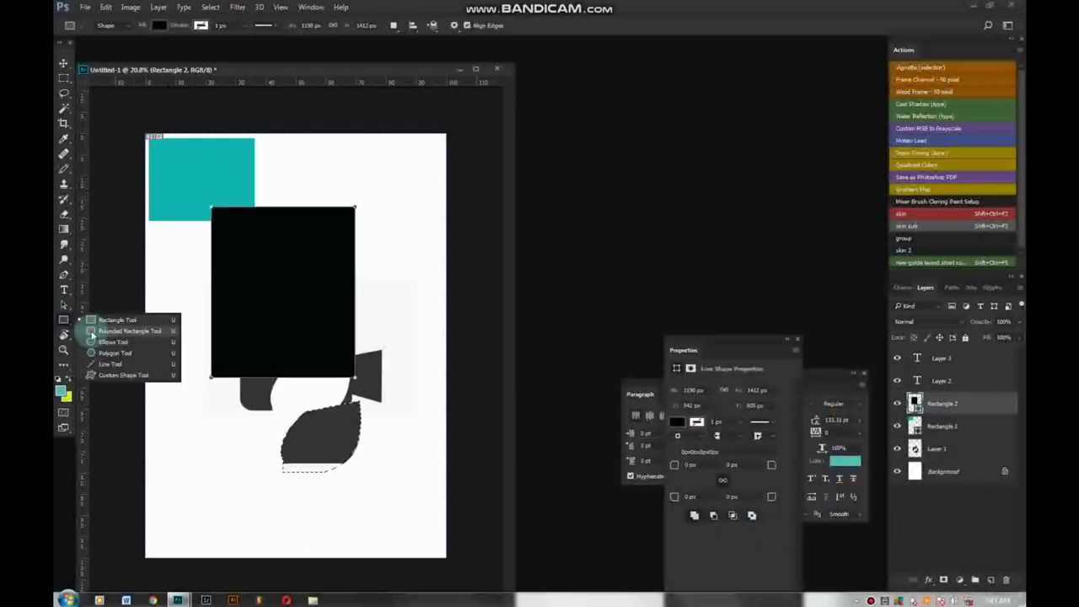
{"action": "left_click", "coordinate": [92, 333]}
{"action": "left_click_drag", "start_coordinate": [232, 469], "coordinate": [186, 429]}
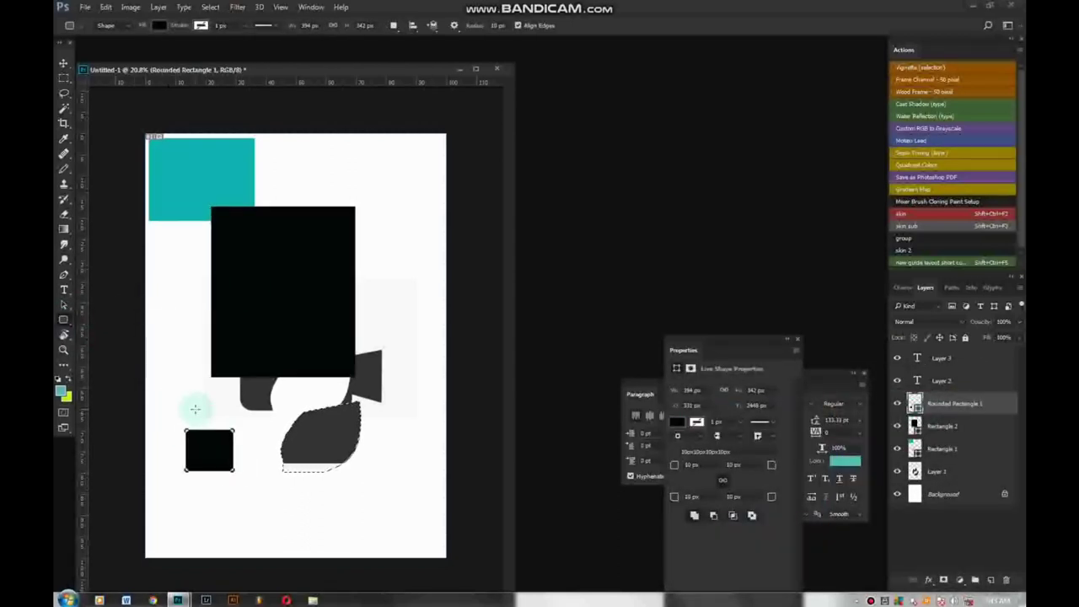
{"action": "right_click", "coordinate": [70, 322]}
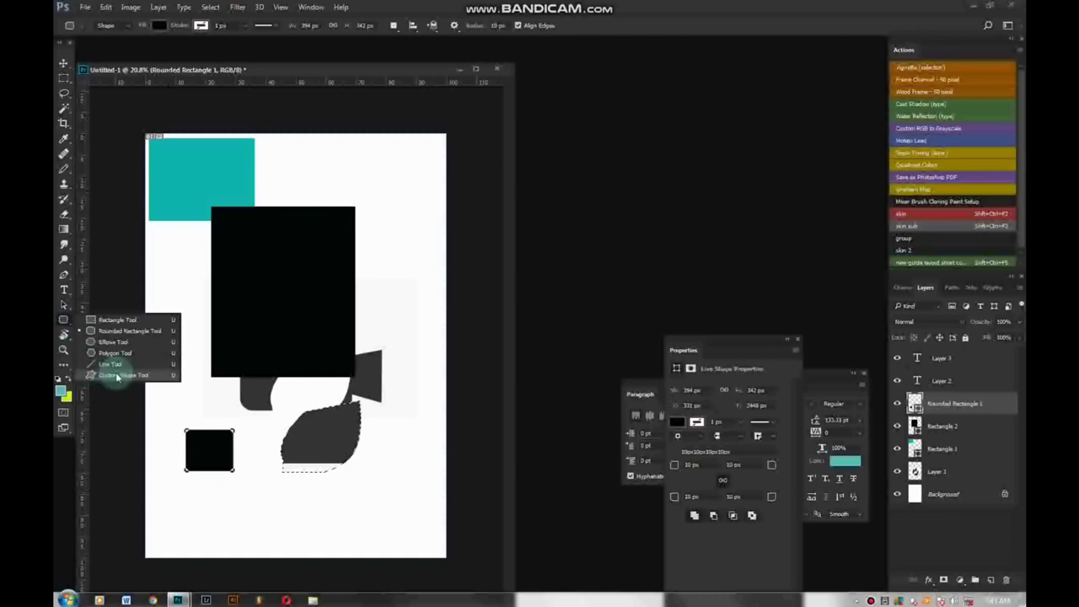
Draw a fleur-de-lis shape upper-right and a fleur-de-lis path lower-left
{"action": "left_click", "coordinate": [117, 376]}
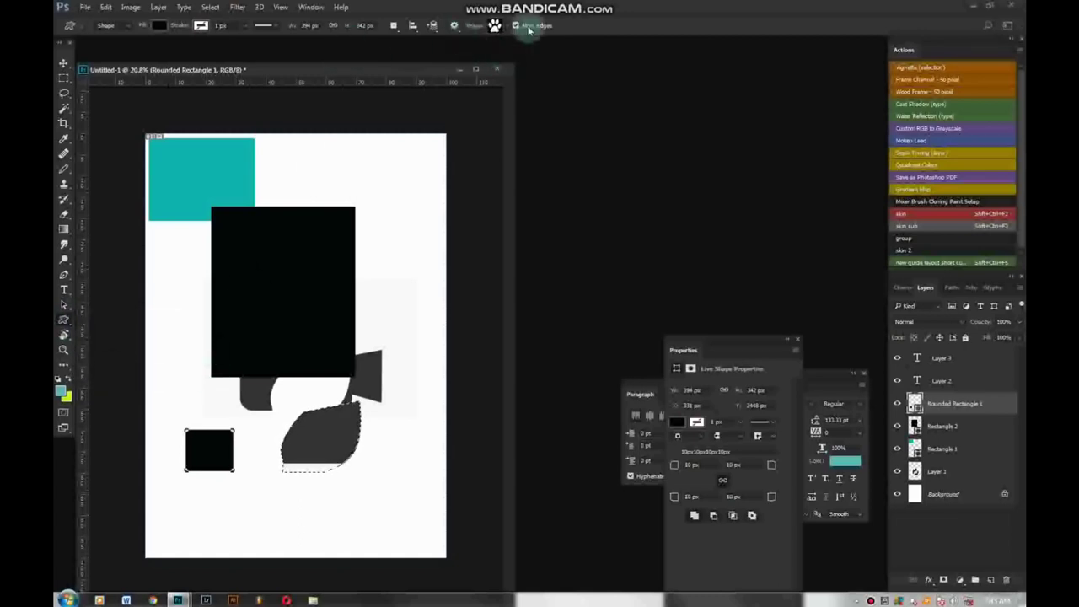
{"action": "left_click", "coordinate": [495, 25]}
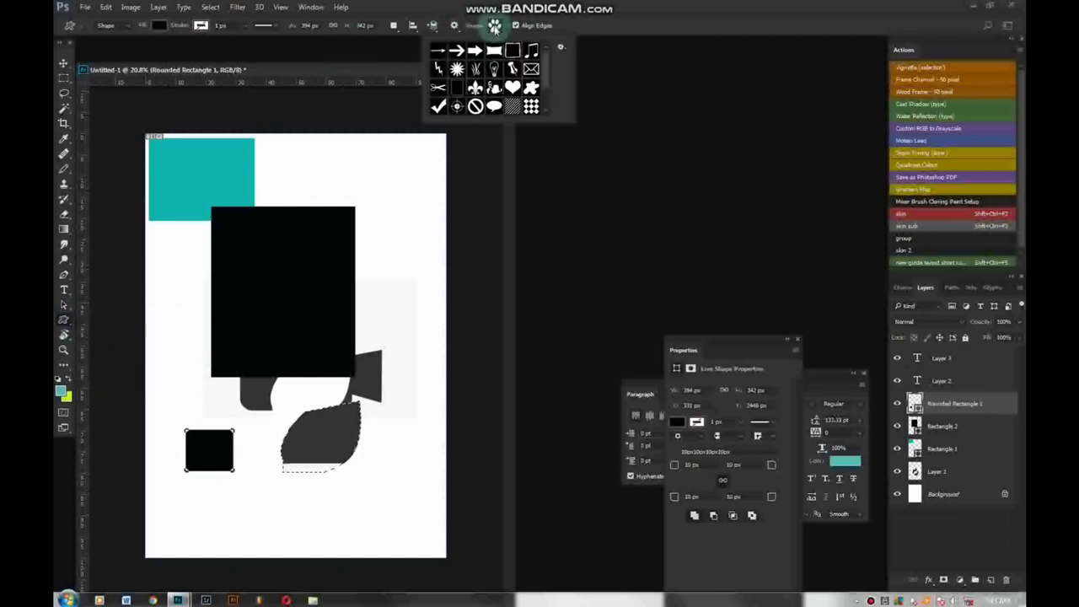
{"action": "left_click", "coordinate": [475, 88]}
{"action": "mouse_move", "coordinate": [313, 162]}
{"action": "left_mouse_down"}
{"action": "mouse_move", "coordinate": [342, 222]}
{"action": "mouse_move", "coordinate": [422, 255]}
{"action": "left_mouse_up"}
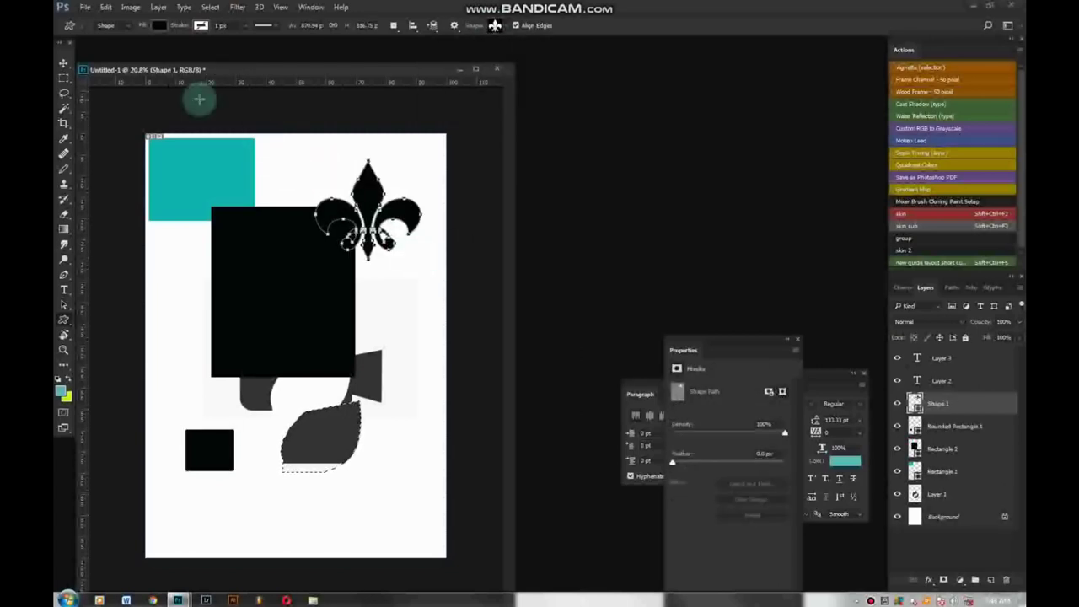
{"action": "left_click", "coordinate": [122, 28]}
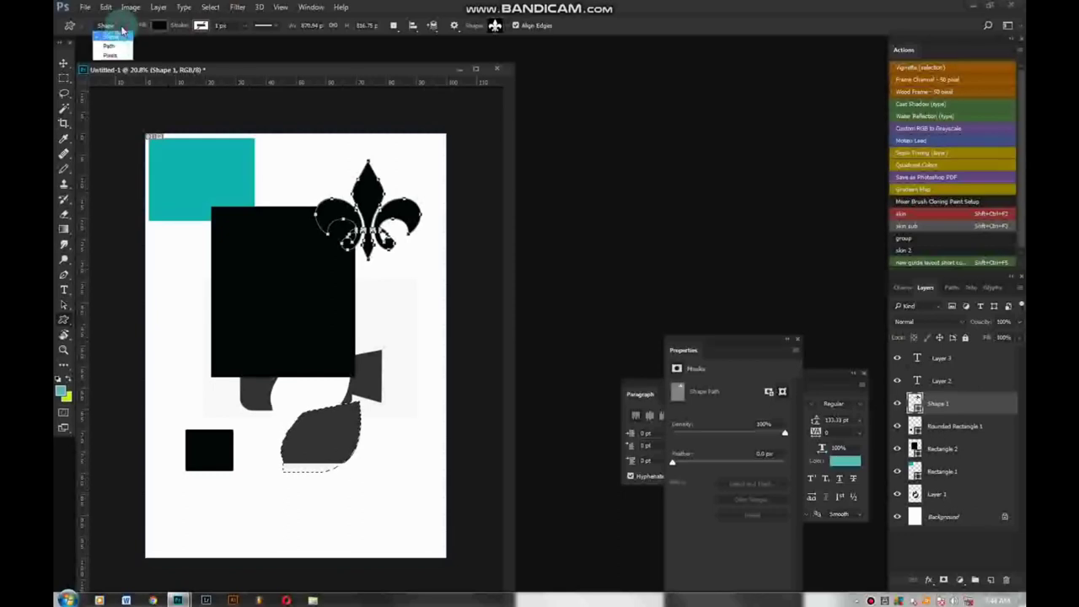
{"action": "left_click", "coordinate": [114, 47]}
{"action": "left_click_drag", "start_coordinate": [181, 343], "coordinate": [246, 411]}
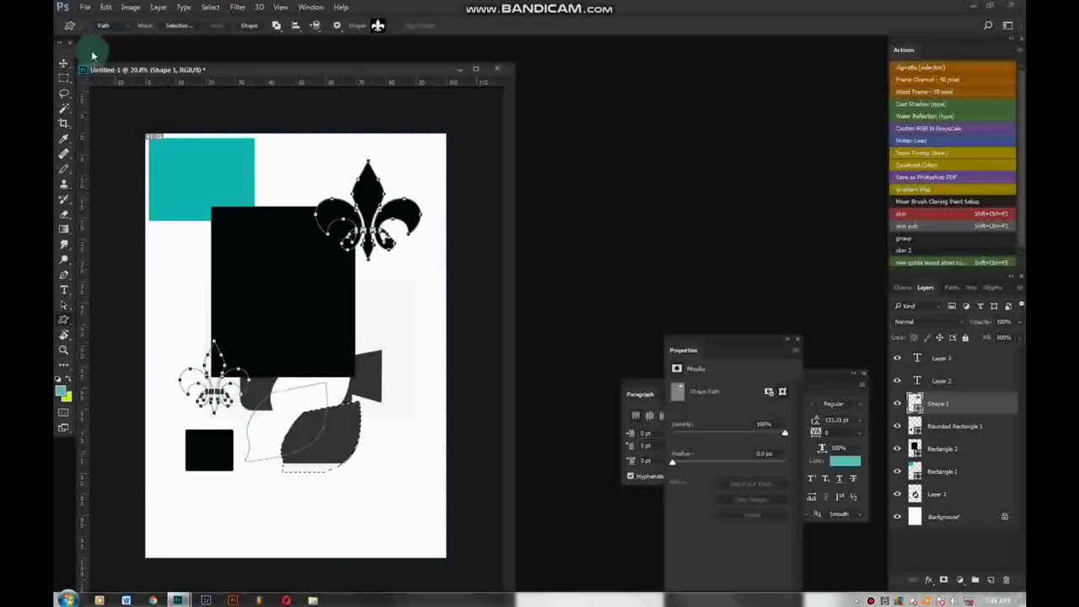
Draw another fleur-de-lis shape, cancel Create Custom Shape, and undo twice
{"action": "left_click", "coordinate": [104, 25]}
{"action": "left_click", "coordinate": [112, 37]}
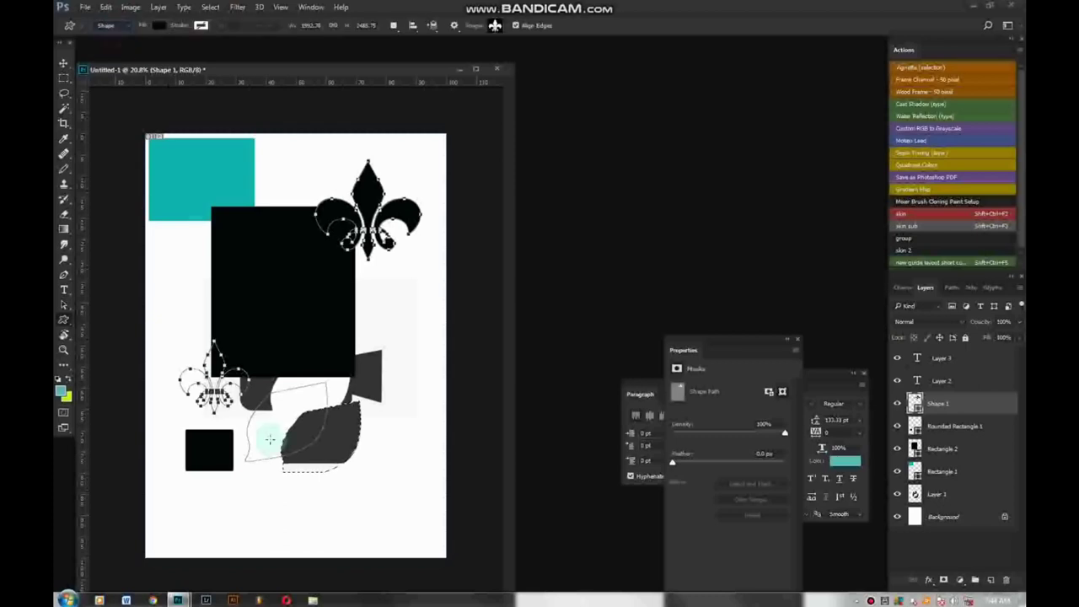
{"action": "left_click_drag", "start_coordinate": [216, 462], "coordinate": [295, 529]}
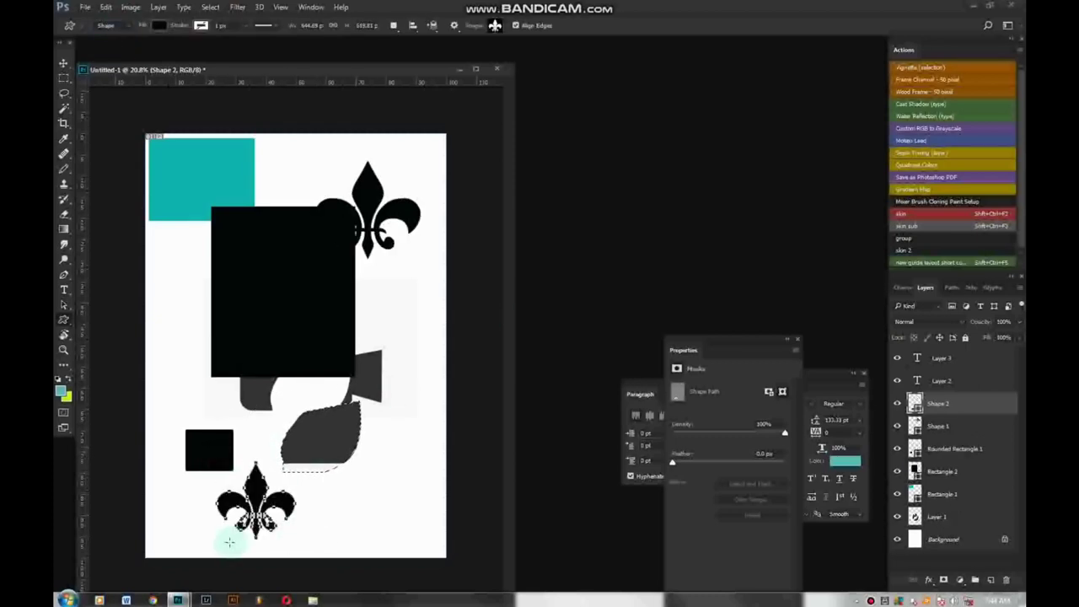
{"action": "left_click", "coordinate": [343, 522]}
{"action": "left_click", "coordinate": [558, 248]}
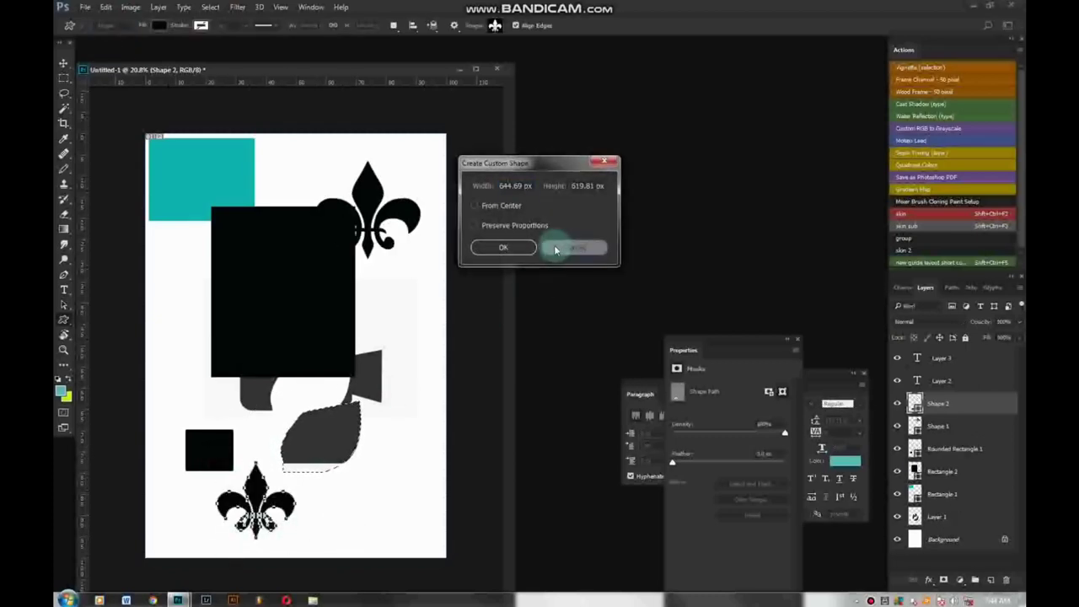
{"action": "key", "text": "ctrl+alt+z"}
{"action": "key", "text": "ctrl+alt+z"}
{"action": "key", "text": "ctrl+alt+z"}
{"action": "key", "text": "ctrl+alt+z"}
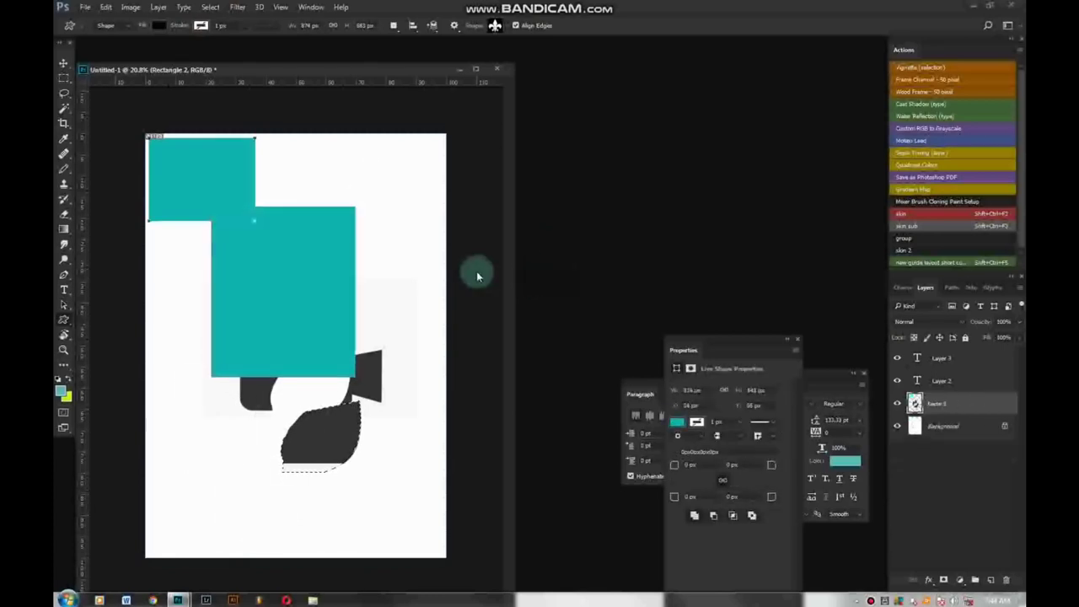
{"action": "key", "text": "ctrl+alt+z"}
{"action": "key", "text": "ctrl+alt+z"}
Pan with the Hand tool, clear the selection and zoom in on the camera
{"action": "left_click", "coordinate": [65, 336]}
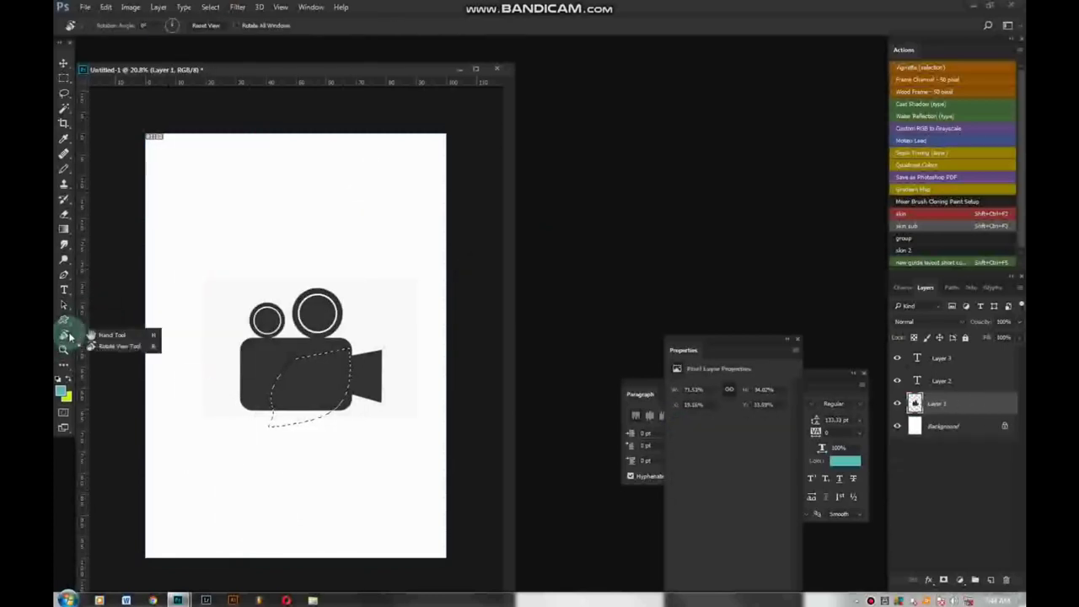
{"action": "left_click", "coordinate": [109, 335]}
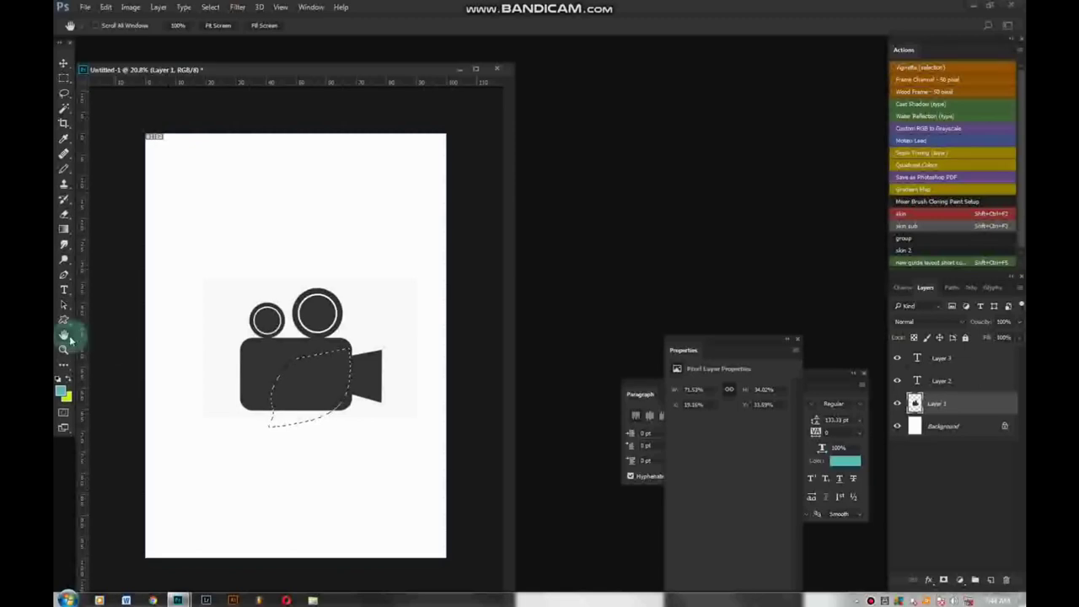
{"action": "left_click", "coordinate": [65, 335]}
{"action": "left_click", "coordinate": [287, 322]}
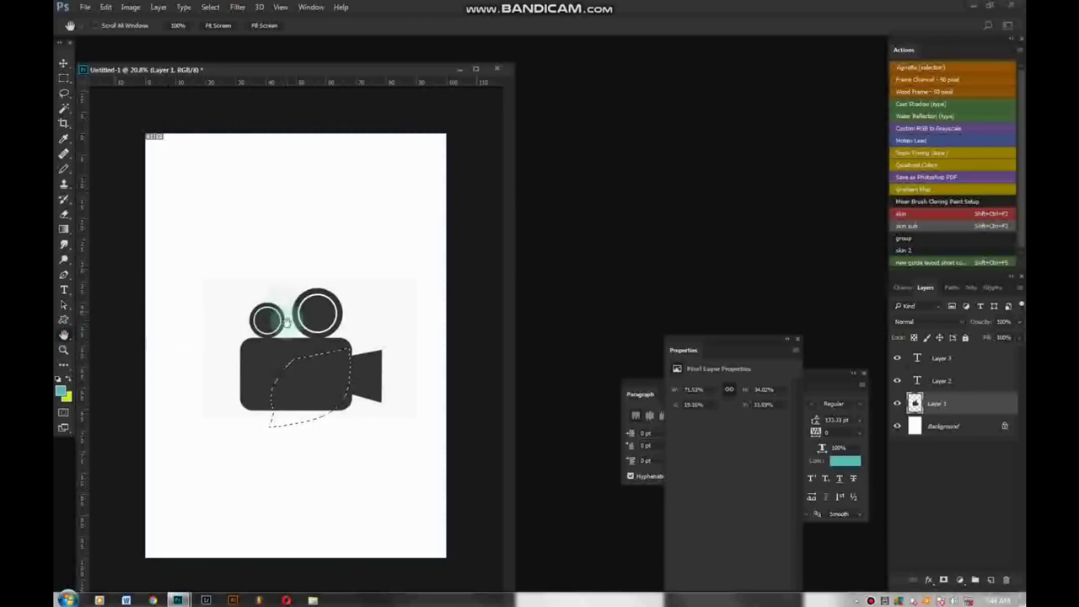
{"action": "left_click_drag", "start_coordinate": [350, 348], "coordinate": [352, 409]}
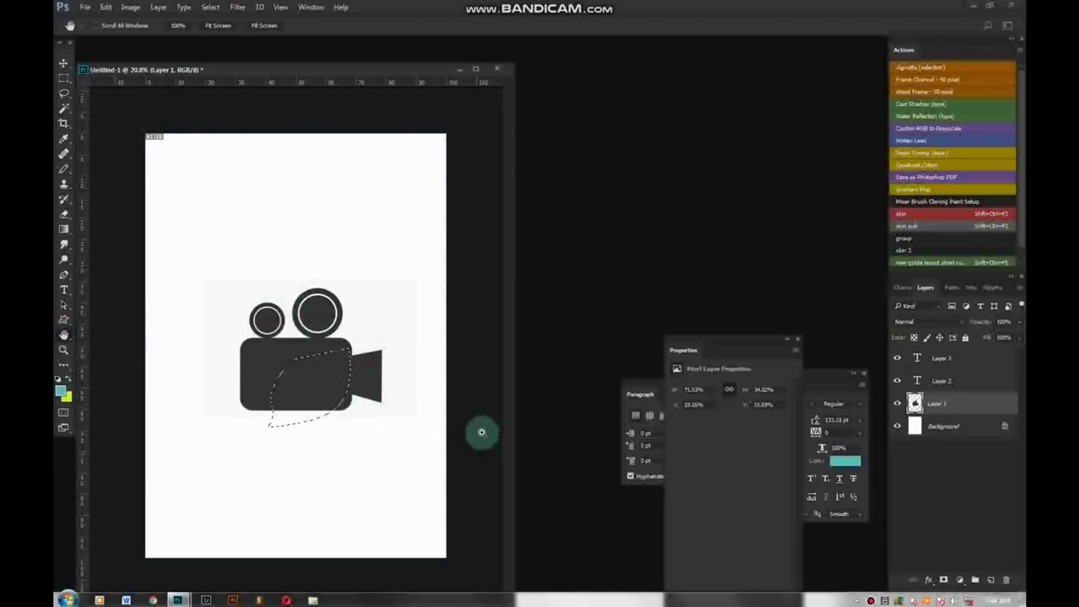
{"action": "key", "text": "ctrl+d"}
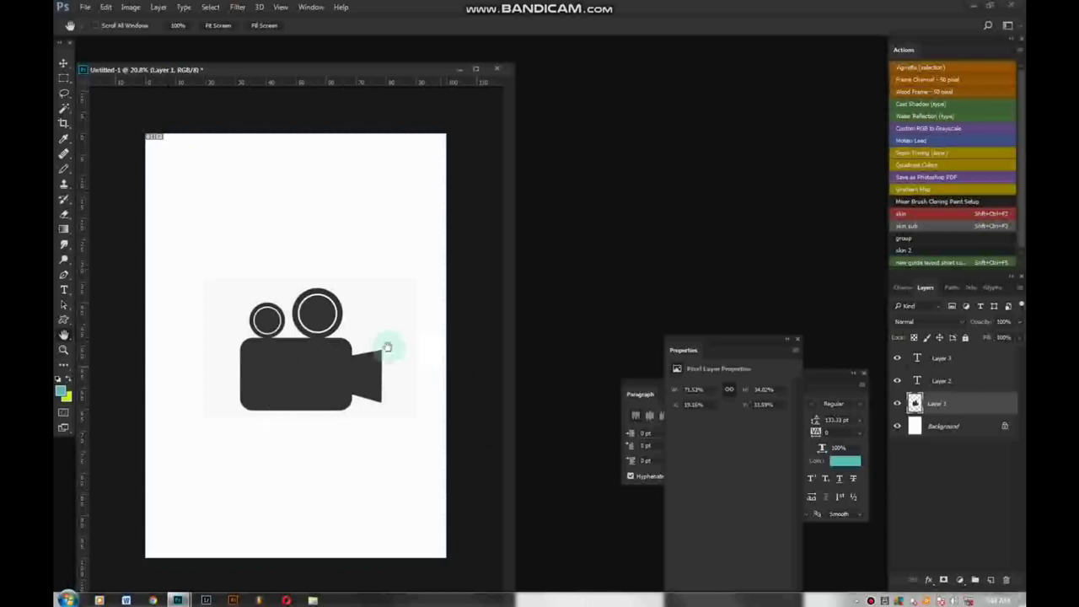
{"action": "mouse_move", "coordinate": [335, 401]}
{"action": "left_mouse_down"}
{"action": "mouse_move", "coordinate": [306, 298]}
{"action": "mouse_move", "coordinate": [306, 366]}
{"action": "mouse_move", "coordinate": [309, 252]}
{"action": "mouse_move", "coordinate": [330, 418]}
{"action": "mouse_move", "coordinate": [328, 307]}
{"action": "mouse_move", "coordinate": [357, 410]}
{"action": "mouse_move", "coordinate": [342, 362]}
{"action": "left_mouse_up"}
{"action": "right_click", "coordinate": [63, 335]}
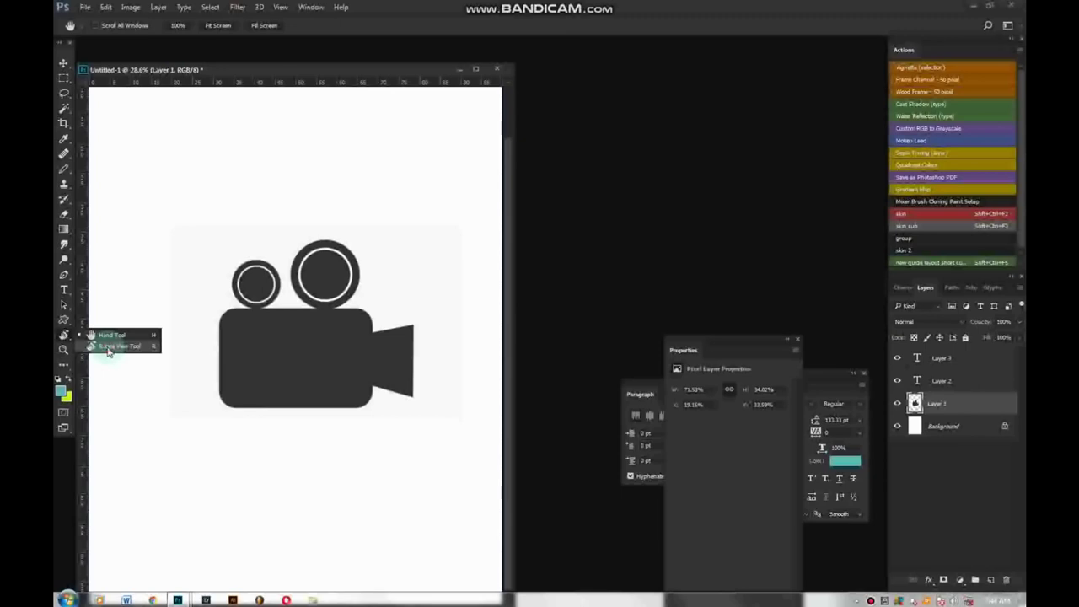
Tilt the canvas view at an angle with the Rotate View tool
{"action": "left_click", "coordinate": [107, 353]}
{"action": "mouse_move", "coordinate": [333, 428]}
{"action": "left_mouse_down"}
{"action": "mouse_move", "coordinate": [317, 400]}
{"action": "mouse_move", "coordinate": [274, 397]}
{"action": "left_mouse_up"}
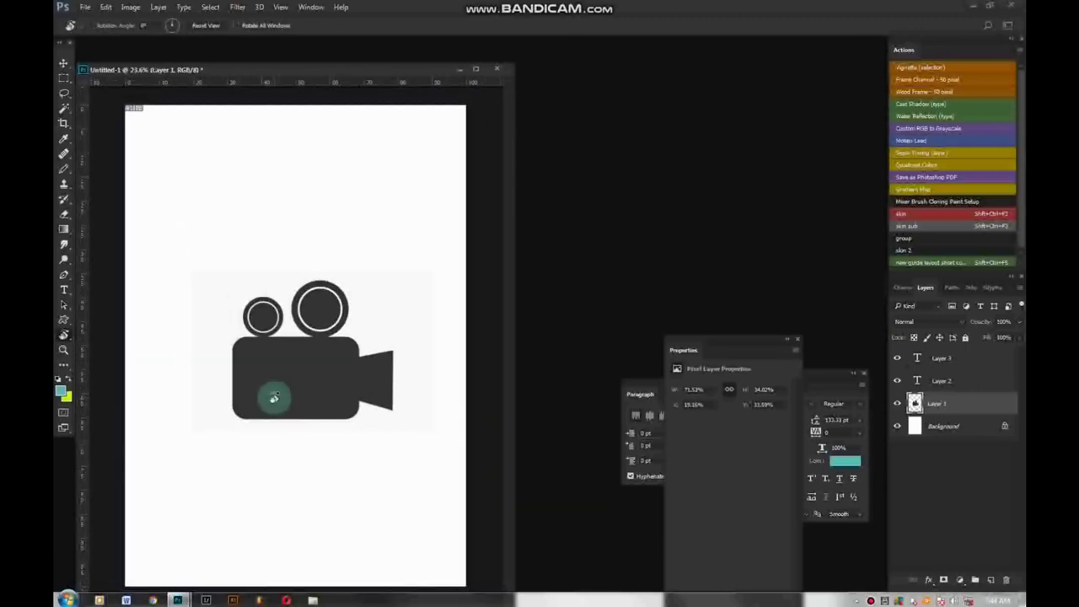
{"action": "key", "text": "ctrl+minus"}
{"action": "key", "text": "ctrl+plus"}
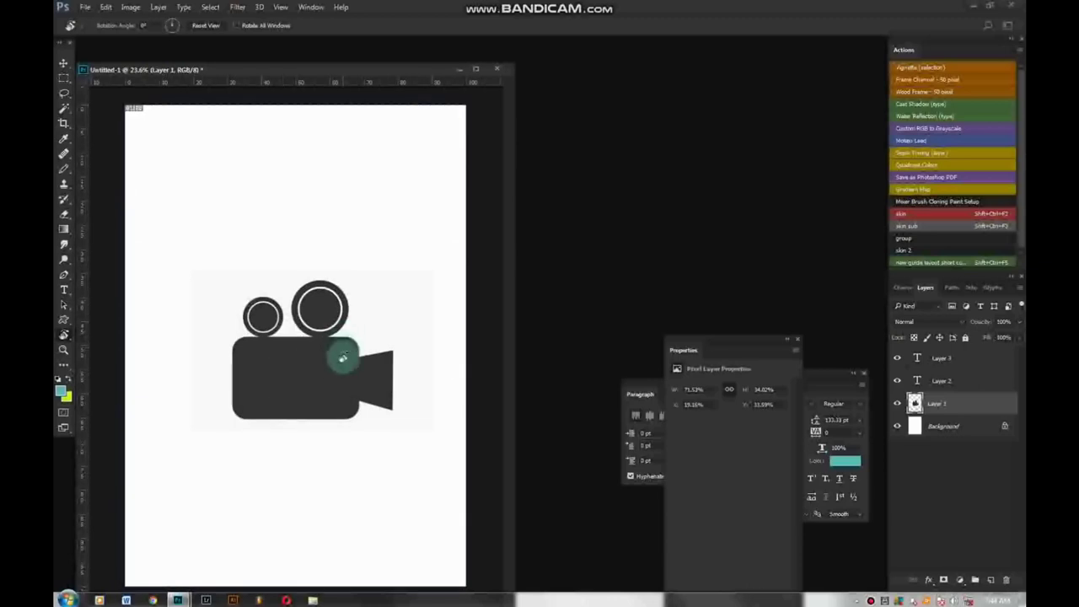
{"action": "key", "text": "ctrl+minus"}
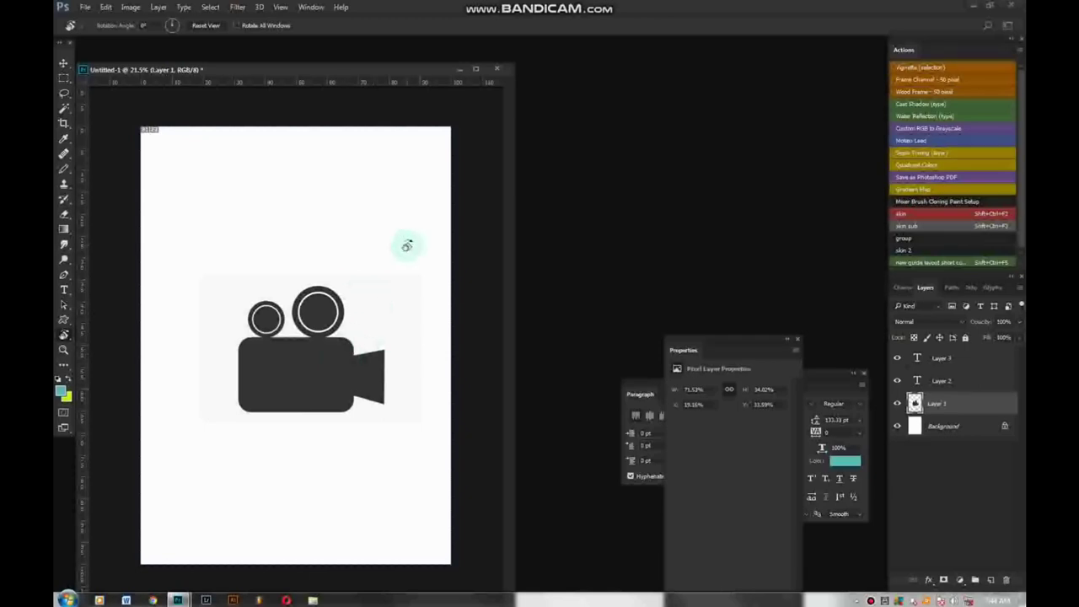
{"action": "left_click", "coordinate": [418, 291]}
{"action": "mouse_move", "coordinate": [418, 291]}
{"action": "left_mouse_down"}
{"action": "mouse_move", "coordinate": [397, 397]}
{"action": "mouse_move", "coordinate": [397, 234]}
{"action": "mouse_move", "coordinate": [229, 258]}
{"action": "mouse_move", "coordinate": [237, 269]}
{"action": "mouse_move", "coordinate": [349, 264]}
{"action": "mouse_move", "coordinate": [380, 414]}
{"action": "mouse_move", "coordinate": [357, 207]}
{"action": "mouse_move", "coordinate": [421, 298]}
{"action": "mouse_move", "coordinate": [419, 409]}
{"action": "mouse_move", "coordinate": [402, 253]}
{"action": "mouse_move", "coordinate": [335, 186]}
{"action": "mouse_move", "coordinate": [412, 356]}
{"action": "mouse_move", "coordinate": [410, 219]}
{"action": "mouse_move", "coordinate": [397, 239]}
{"action": "mouse_move", "coordinate": [429, 320]}
{"action": "mouse_move", "coordinate": [404, 251]}
{"action": "left_mouse_up"}
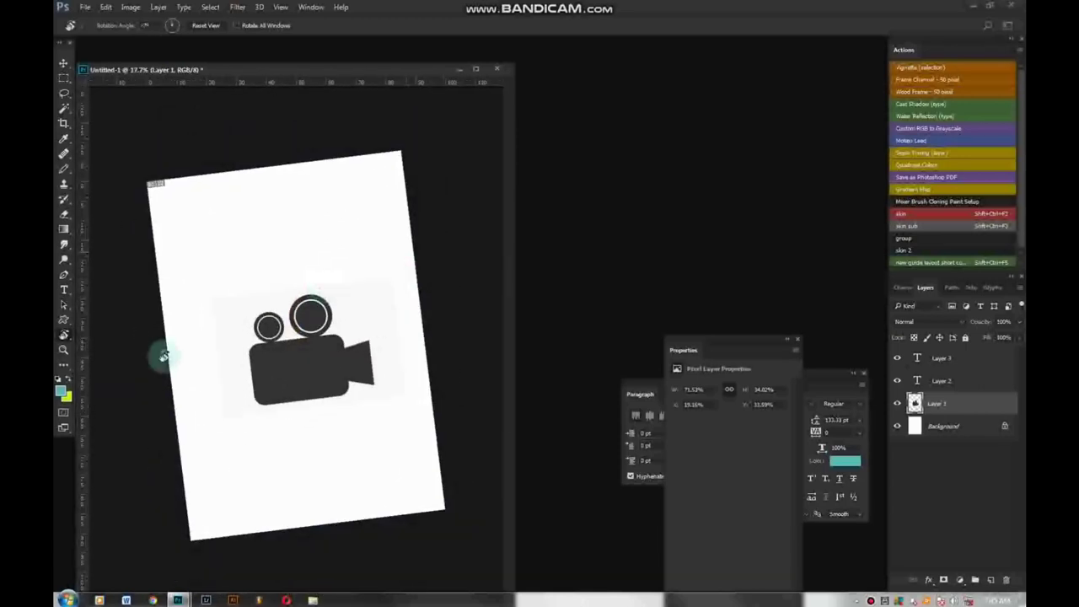
{"action": "left_click", "coordinate": [64, 351]}
{"action": "left_click", "coordinate": [272, 355]}
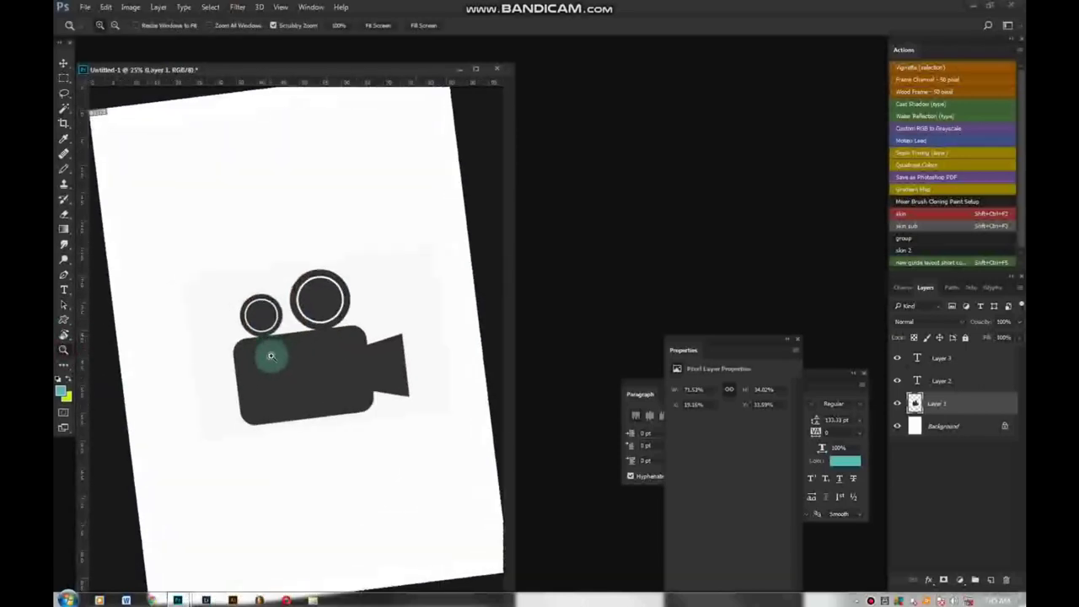
{"action": "left_click", "coordinate": [297, 324]}
{"action": "left_click", "coordinate": [297, 324]}
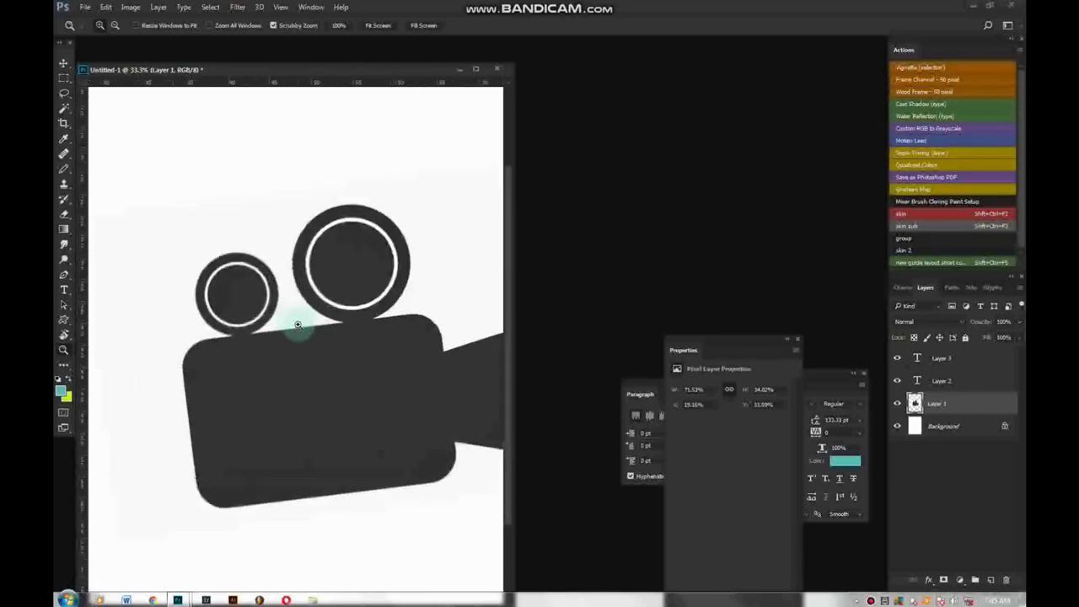
{"action": "left_click", "coordinate": [298, 325]}
{"action": "left_click", "coordinate": [297, 324]}
{"action": "left_click", "coordinate": [298, 325]}
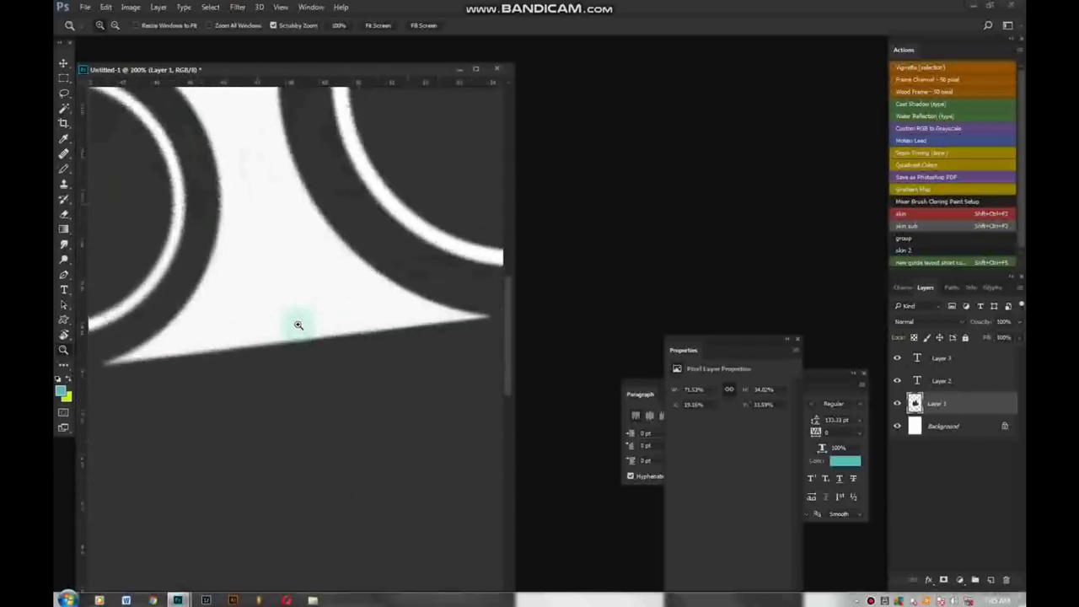
{"action": "left_click", "coordinate": [297, 325], "text": "alt"}
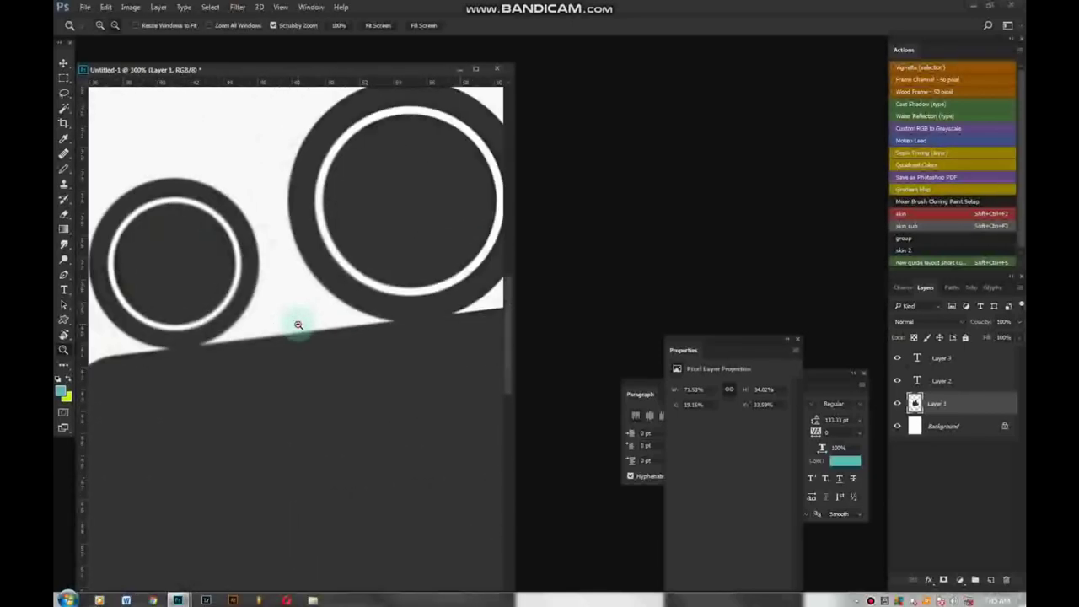
{"action": "left_click", "coordinate": [298, 325], "text": "alt"}
{"action": "left_click", "coordinate": [298, 325], "text": "alt"}
{"action": "left_click", "coordinate": [298, 324], "text": "alt"}
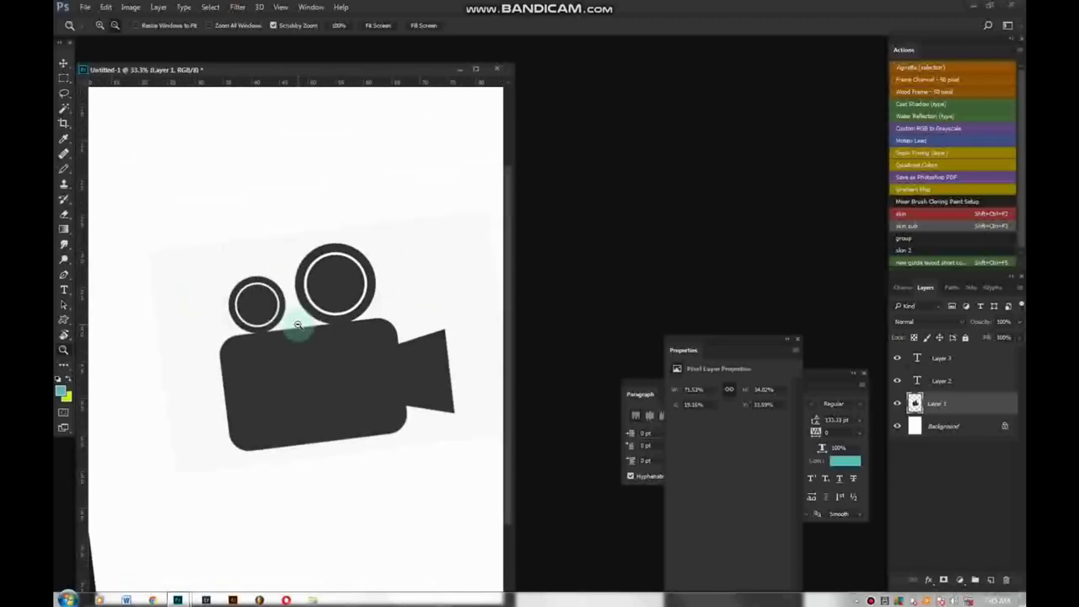
{"action": "left_click", "coordinate": [299, 323], "text": "alt"}
{"action": "left_click_drag", "start_coordinate": [300, 323], "coordinate": [294, 314]}
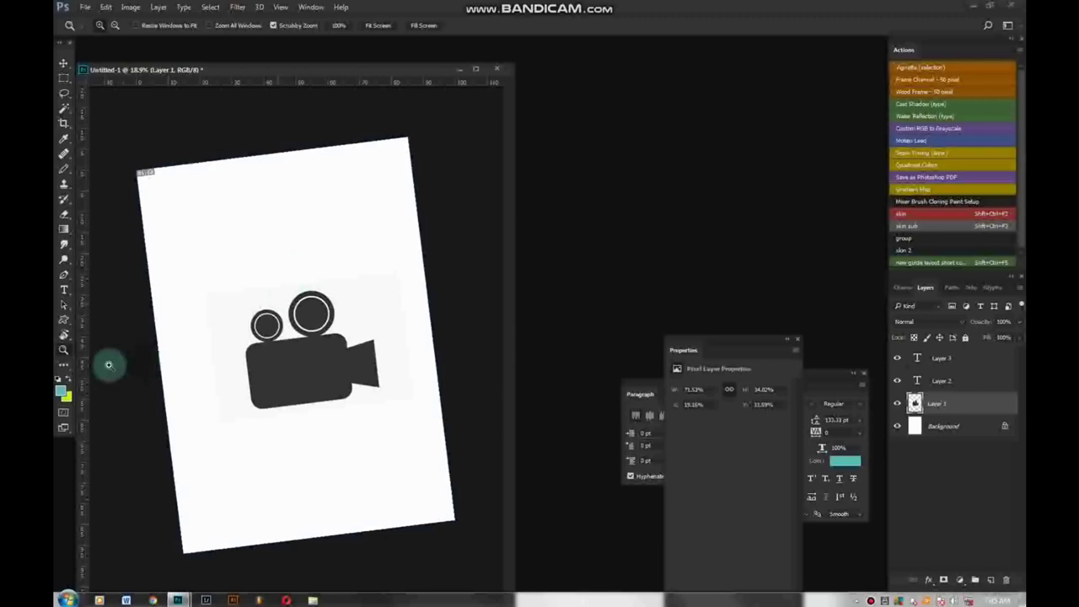
Rotate the view back upright, zoom in, and undo to restore the leaf-shaped four-anchor path
{"action": "left_click_drag", "start_coordinate": [63, 334], "coordinate": [138, 349]}
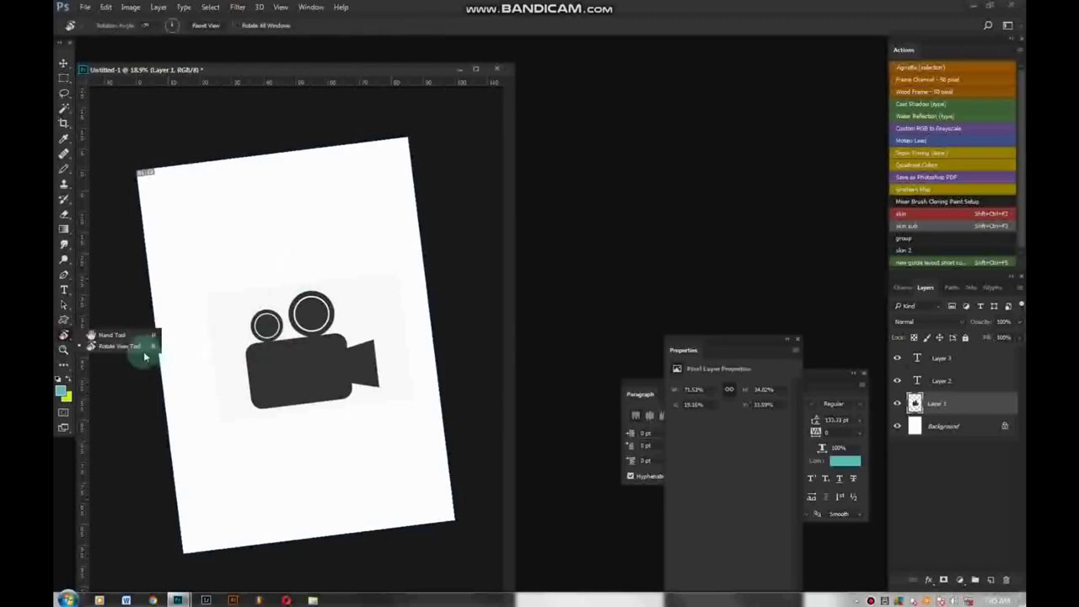
{"action": "left_click", "coordinate": [135, 346]}
{"action": "mouse_move", "coordinate": [277, 348]}
{"action": "left_mouse_down"}
{"action": "mouse_move", "coordinate": [325, 352]}
{"action": "mouse_move", "coordinate": [376, 279]}
{"action": "left_mouse_up"}
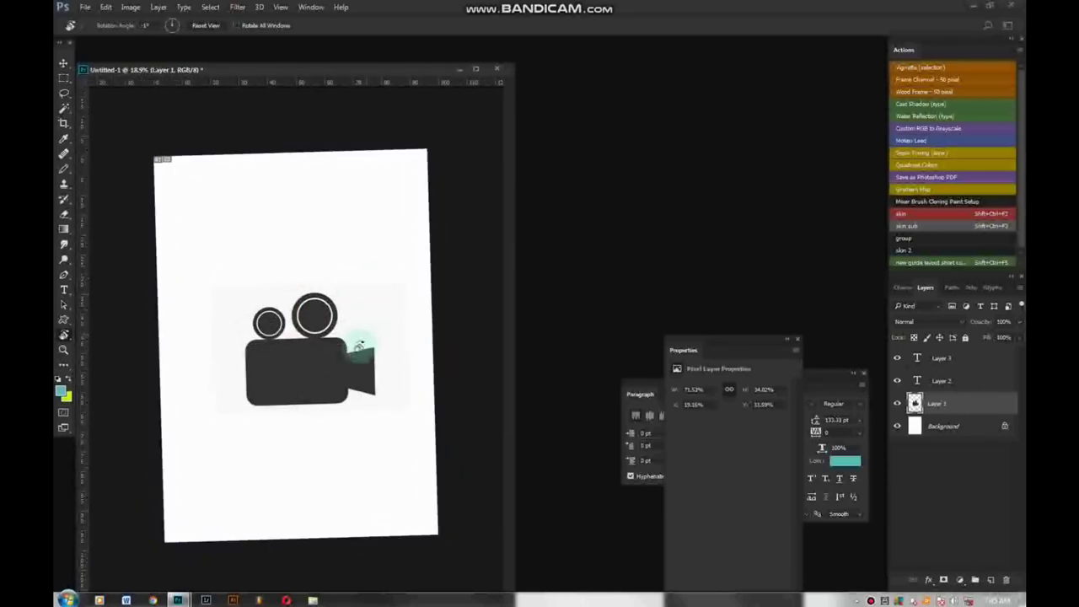
{"action": "key", "text": "ctrl+plus"}
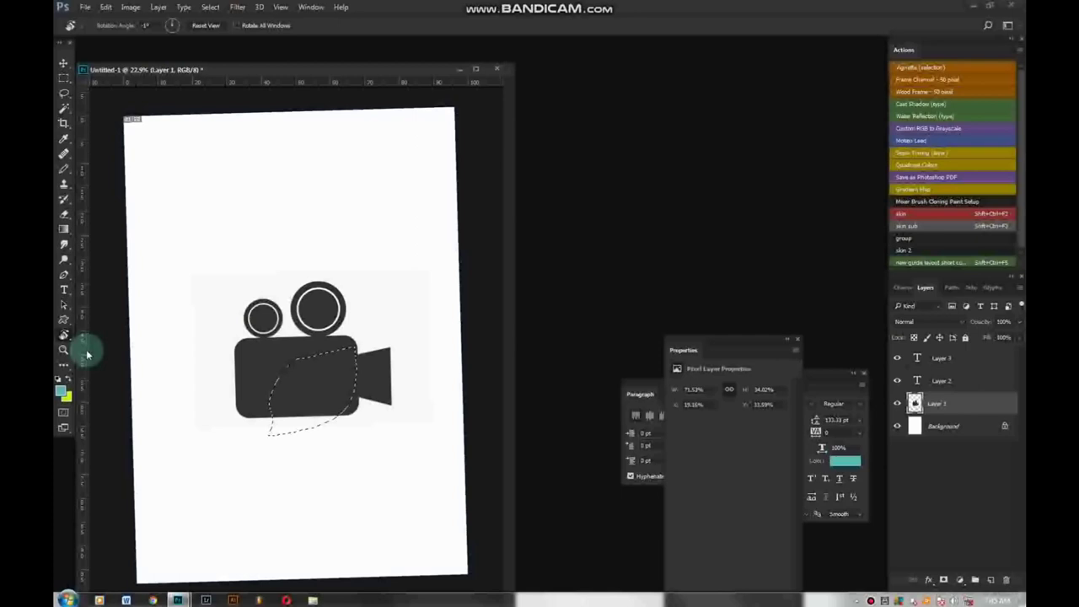
{"action": "key", "text": "ctrl+z"}
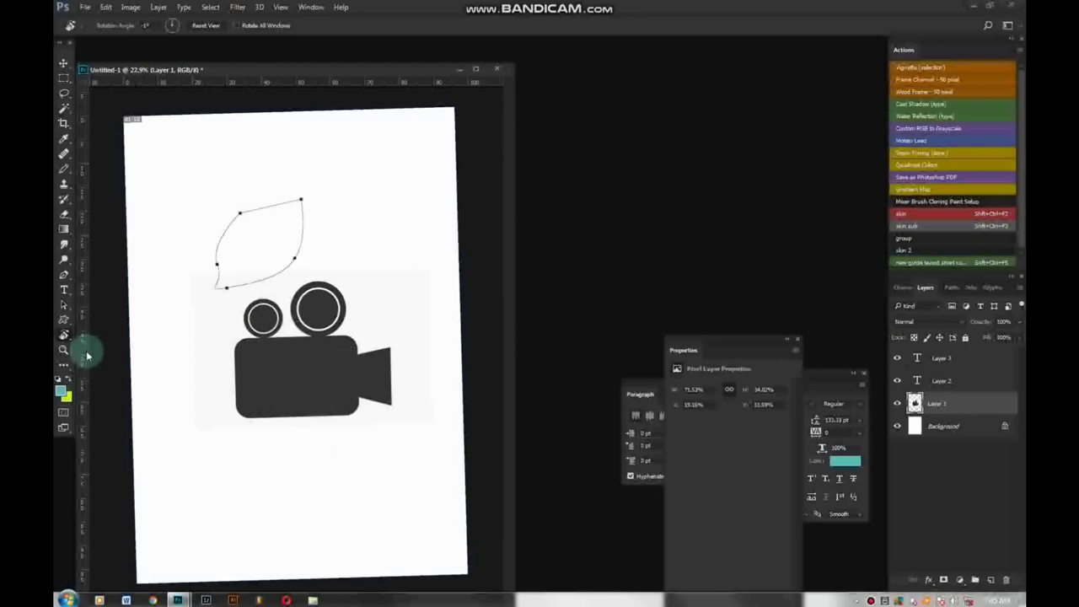